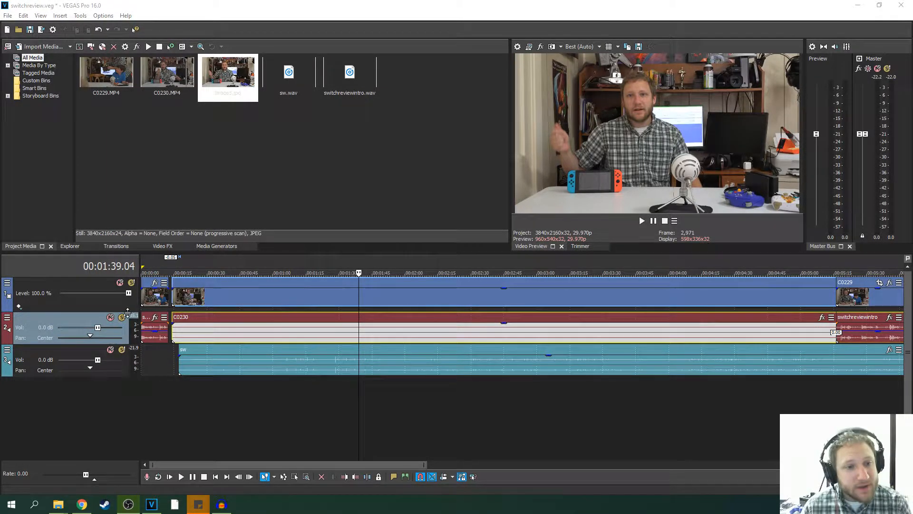
# - Trim the start of the C0230 clip on the video track to about 16 seconds, just before the sw audio begins
pyautogui.click(173, 293)
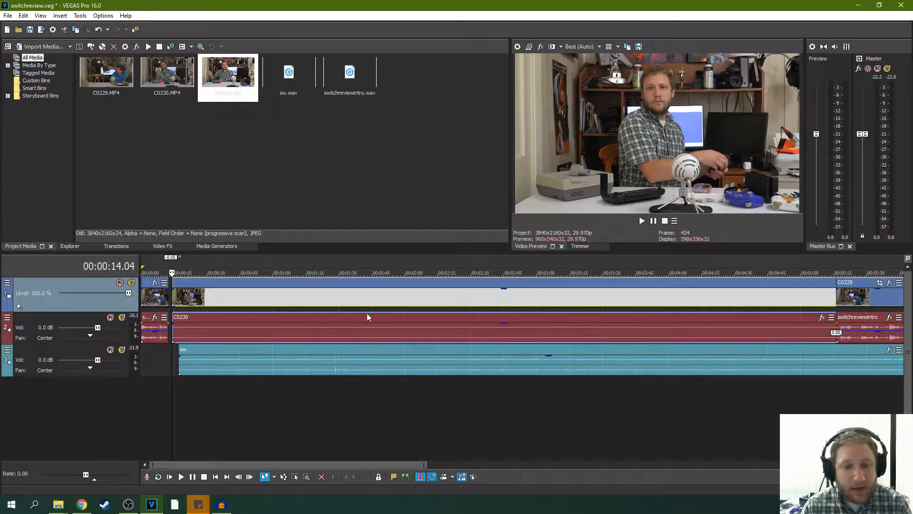
pyautogui.scroll(5, 366, 313)
pyautogui.moveTo(266, 301)
pyautogui.mouseDown()
pyautogui.moveTo(293, 304)
pyautogui.moveTo(280, 304)
pyautogui.mouseUp()
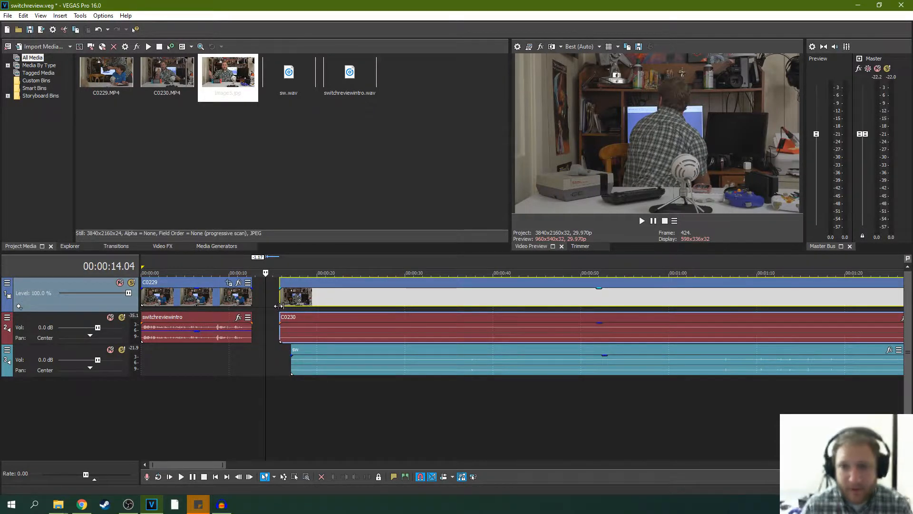
# - Skim the C0230 clip from about 00:00:46 and play a short passage around 00:01:28
pyautogui.click(550, 307)
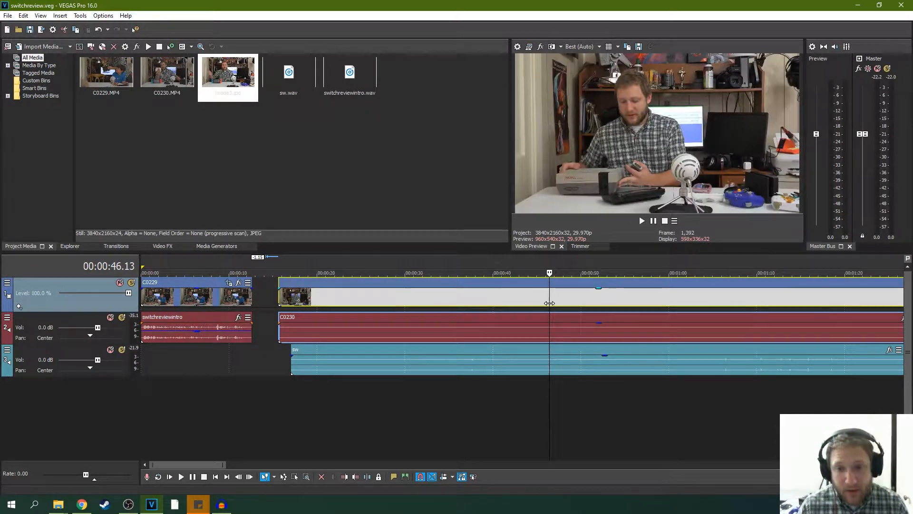
pyautogui.scroll(-4, 608, 298)
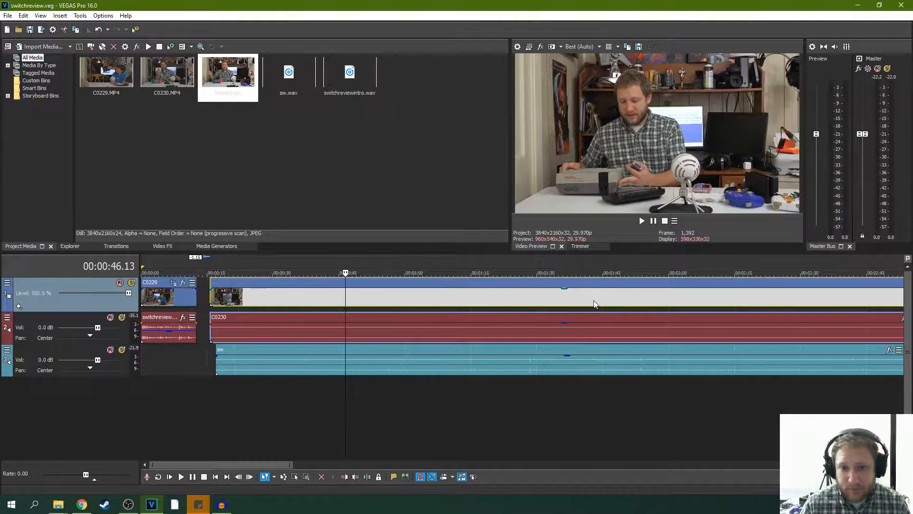
pyautogui.click(495, 312)
pyautogui.click(525, 293)
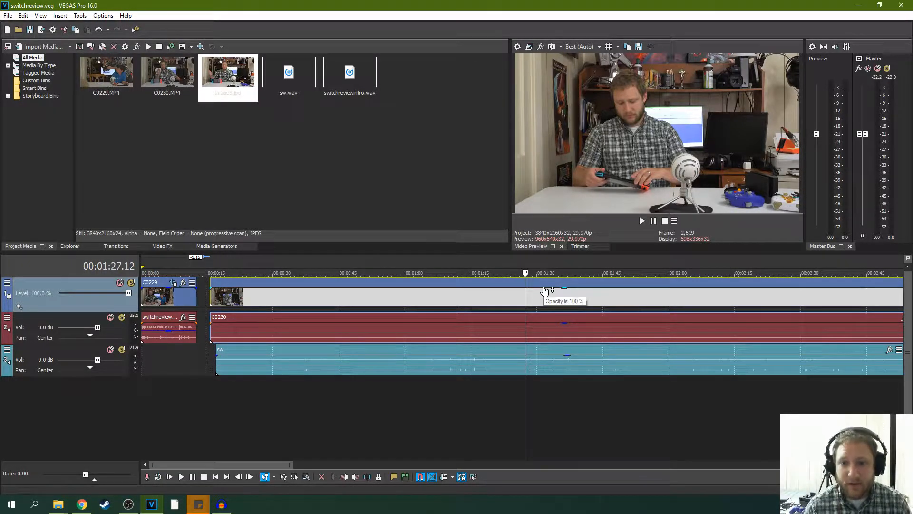
pyautogui.scroll(5, 529, 298)
pyautogui.press('space')
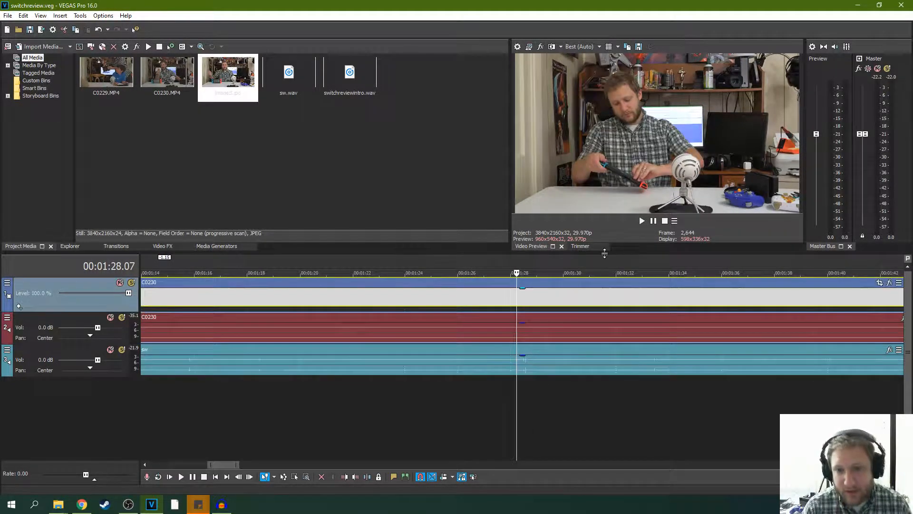
pyautogui.click(653, 221)
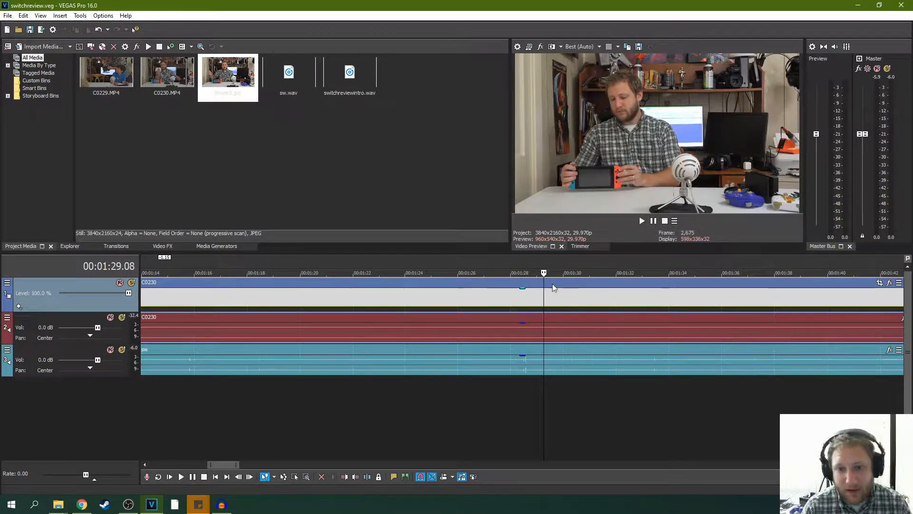
# - Play the C0230 clip from about 00:01:06 for roughly two seconds and pause it
pyautogui.scroll(-5, 421, 322)
pyautogui.click(364, 304)
pyautogui.click(361, 294)
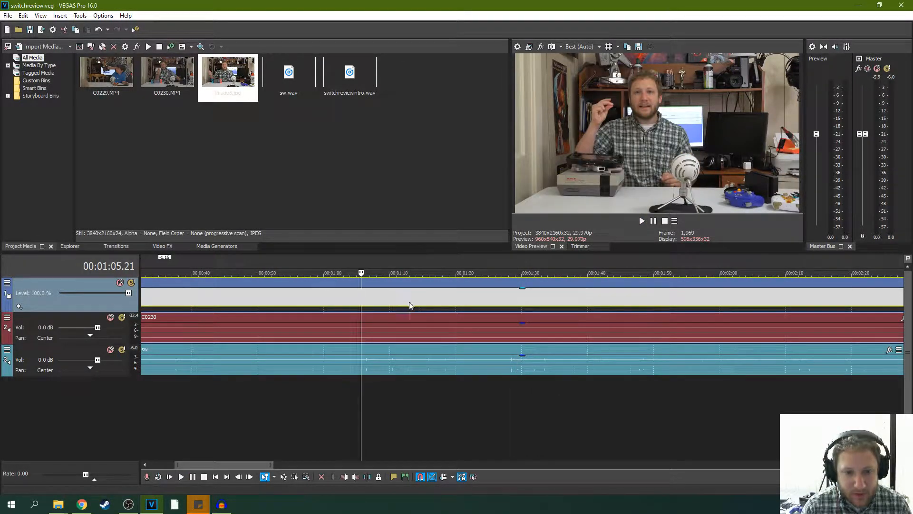
pyautogui.scroll(5, 575, 278)
pyautogui.click(643, 222)
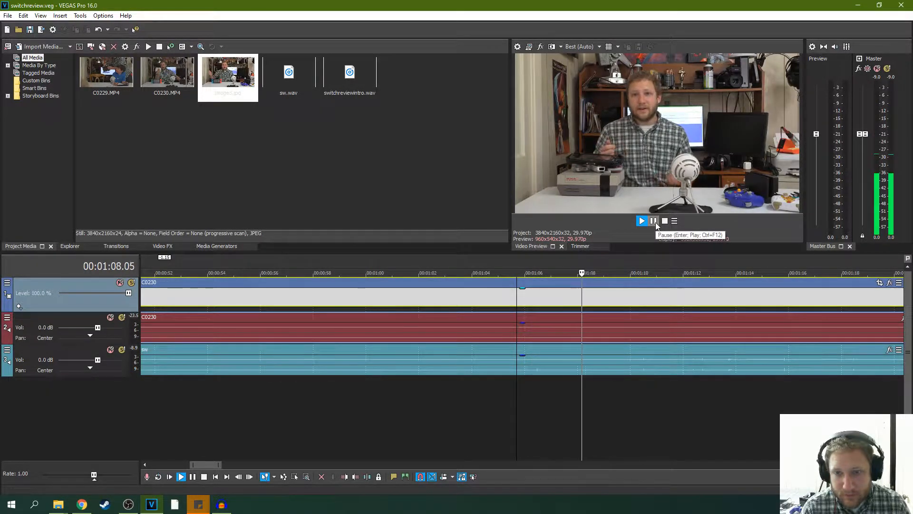
pyautogui.click(655, 222)
# - Review the speech closely from about 00:01:06 to 00:01:14, starting and pausing playback in short stretches
pyautogui.click(532, 300)
pyautogui.scroll(8, 563, 310)
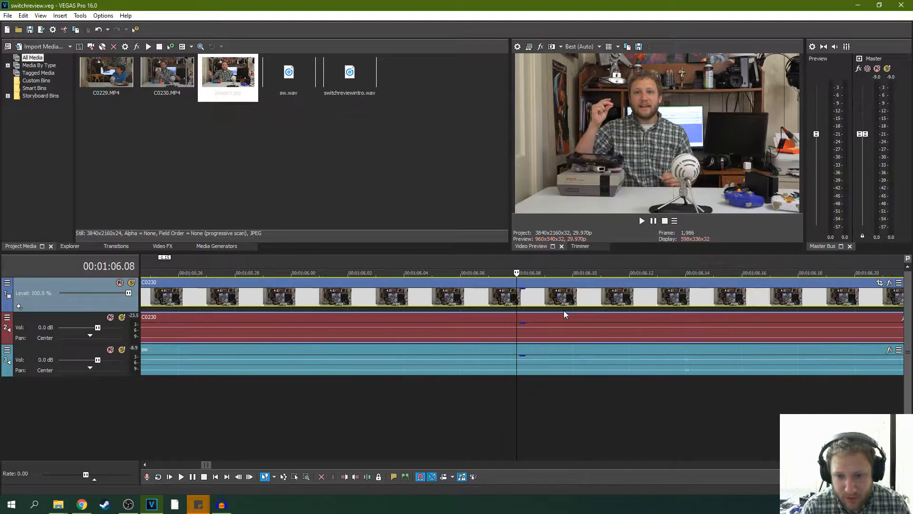
pyautogui.scroll(-4, 666, 327)
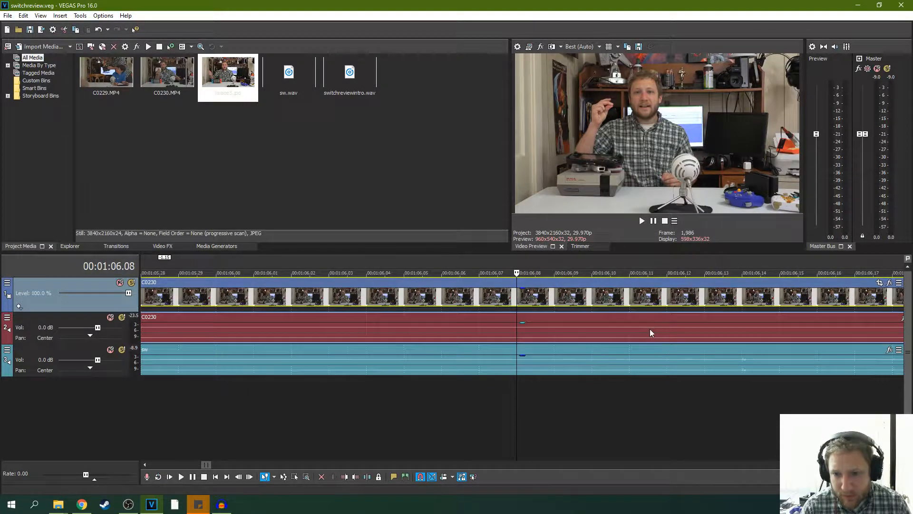
pyautogui.scroll(2, 678, 328)
pyautogui.click(686, 334)
pyautogui.scroll(-4, 652, 344)
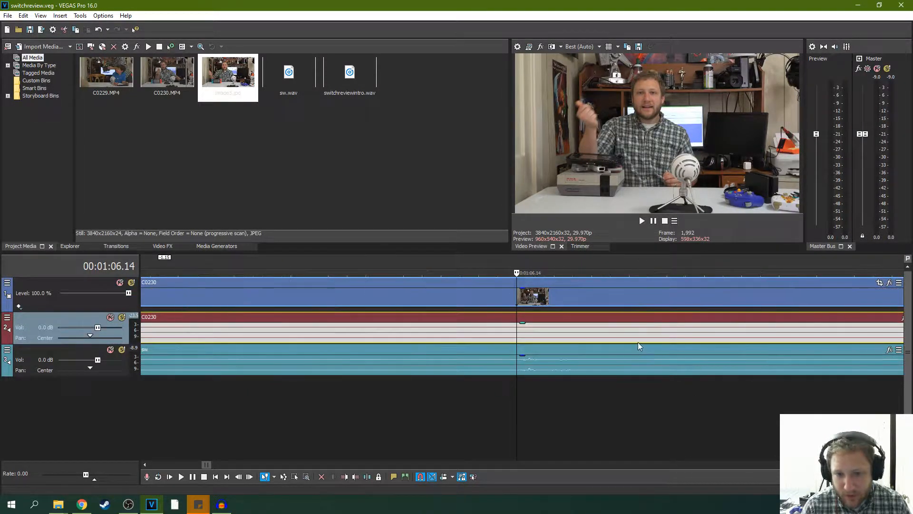
pyautogui.click(642, 221)
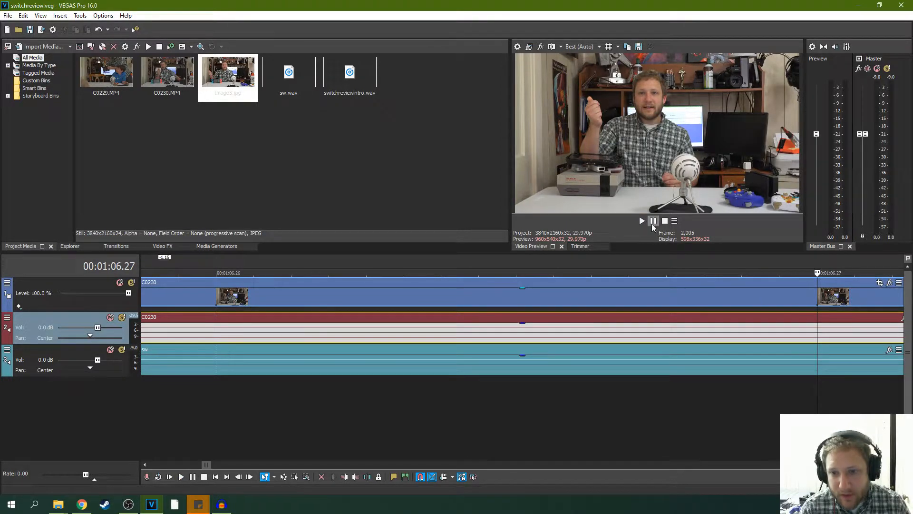
pyautogui.click(642, 221)
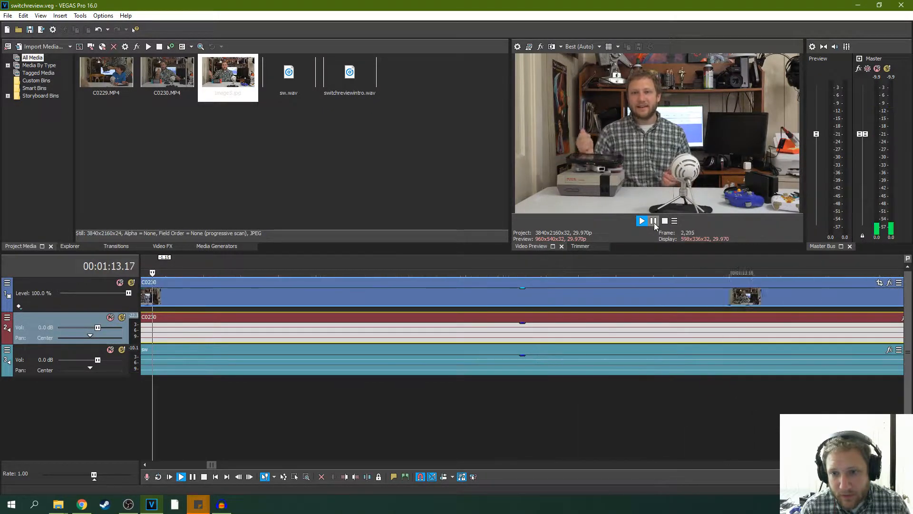
pyautogui.click(654, 222)
pyautogui.click(643, 223)
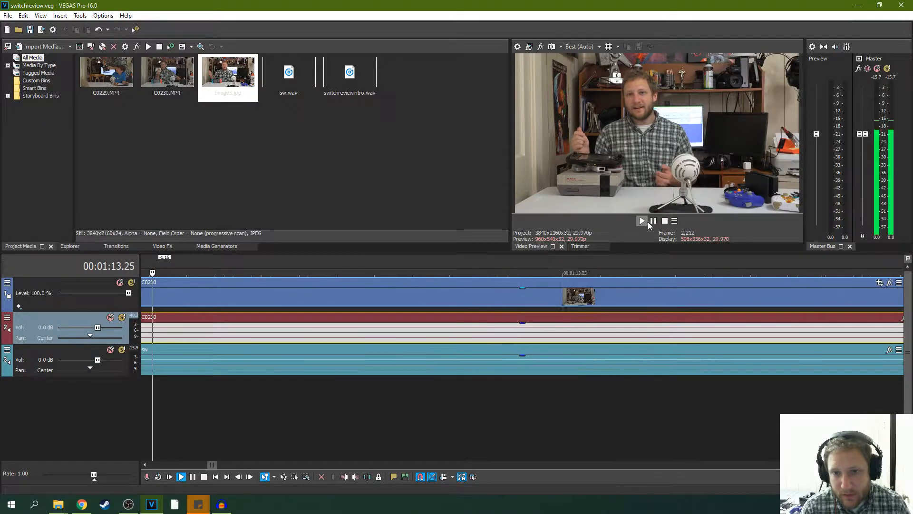
pyautogui.click(651, 223)
# - Replay the passage around 00:01:13 several times from slightly earlier points in the clip
pyautogui.scroll(-12, 610, 293)
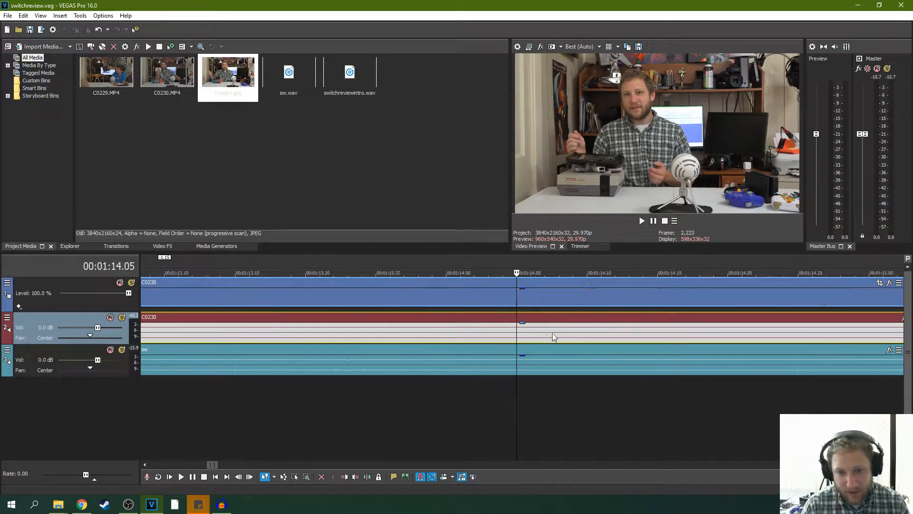
pyautogui.scroll(-1, 472, 337)
pyautogui.click(508, 328)
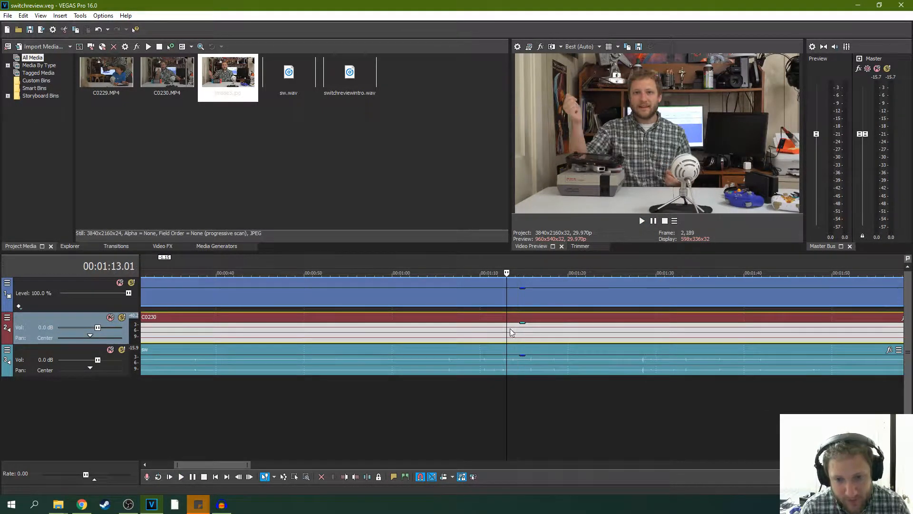
pyautogui.click(643, 221)
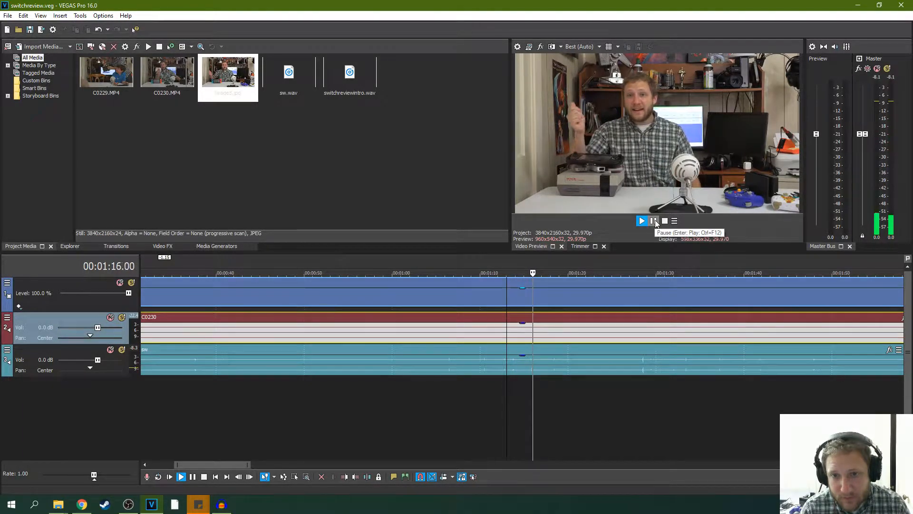
pyautogui.click(502, 312)
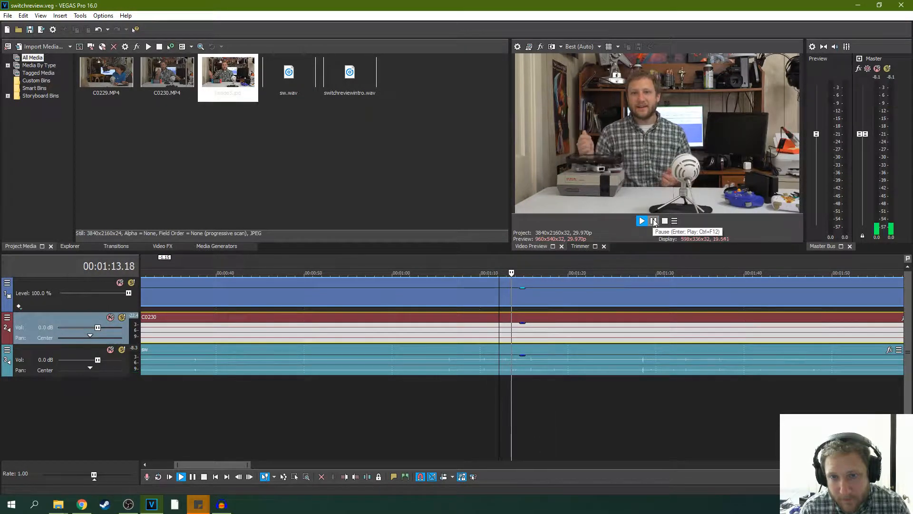
pyautogui.click(514, 294)
pyautogui.click(641, 221)
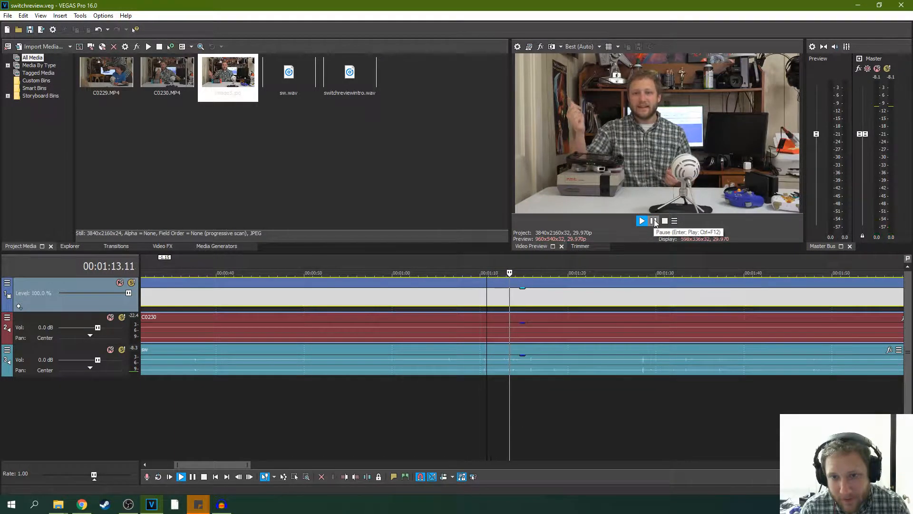
pyautogui.click(655, 221)
# - Trim the start of the C0230 clip further so it lines up with the beginning of the sw audio clip
pyautogui.scroll(-5, 500, 306)
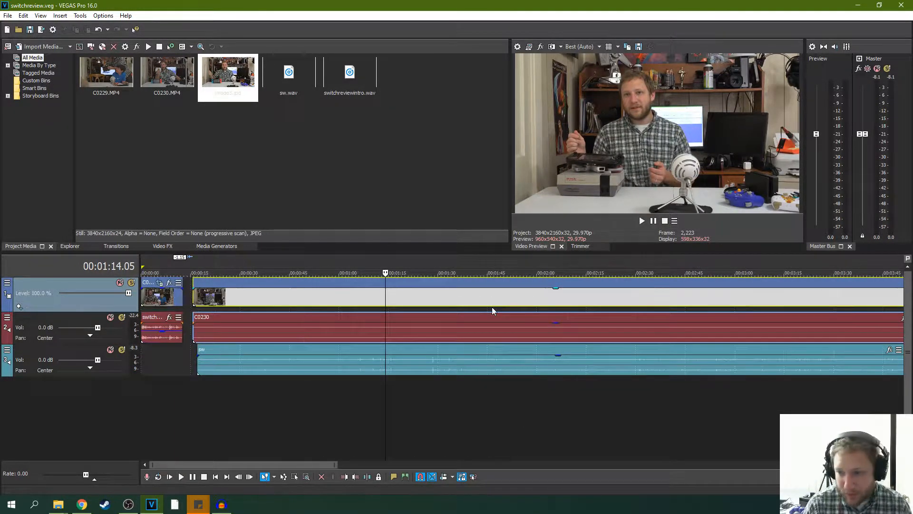
pyautogui.scroll(-2, 499, 310)
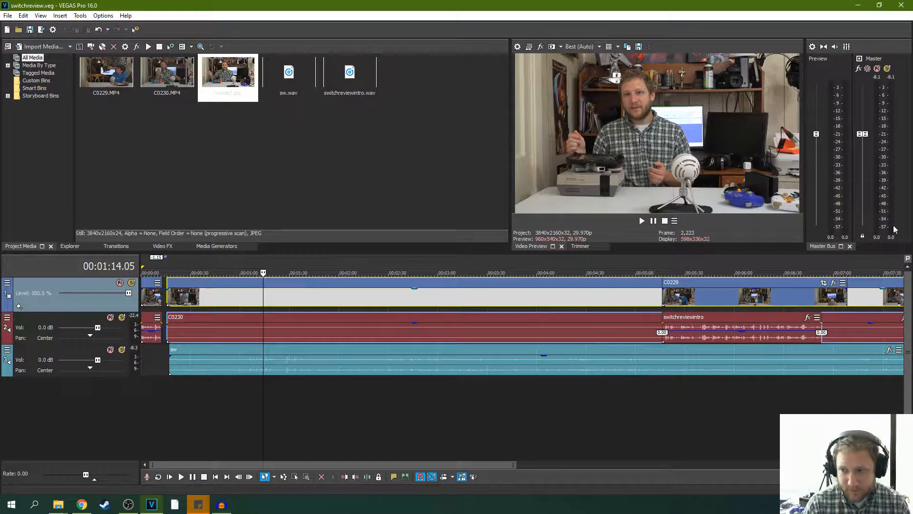
pyautogui.hotkey('alt', 'Tab')
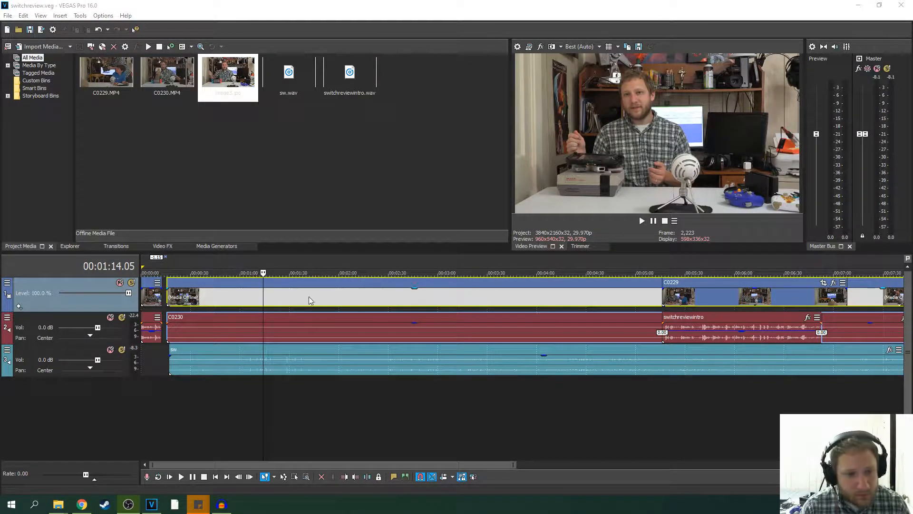
pyautogui.moveTo(169, 295); pyautogui.dragTo(174, 298)
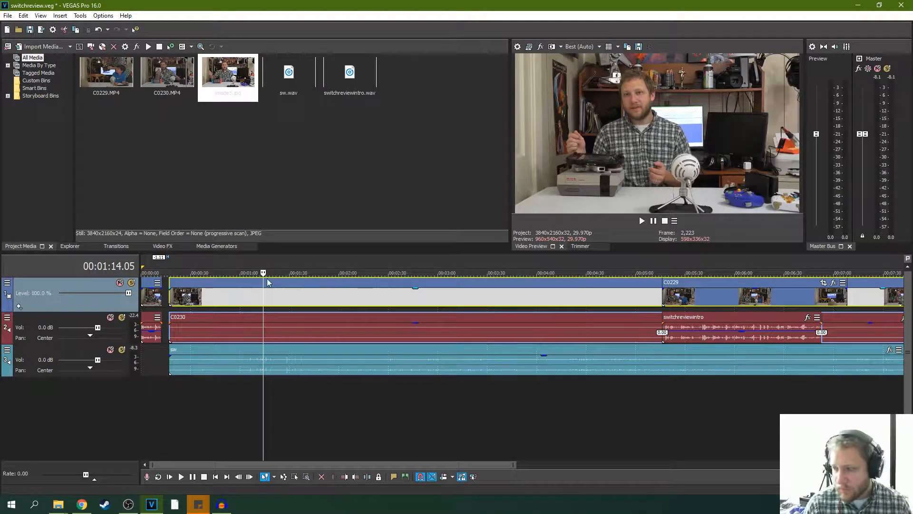
# - Move the long and the short C0229 clips with their audio off C0230 into the empty timeline after its end
pyautogui.click(8, 15)
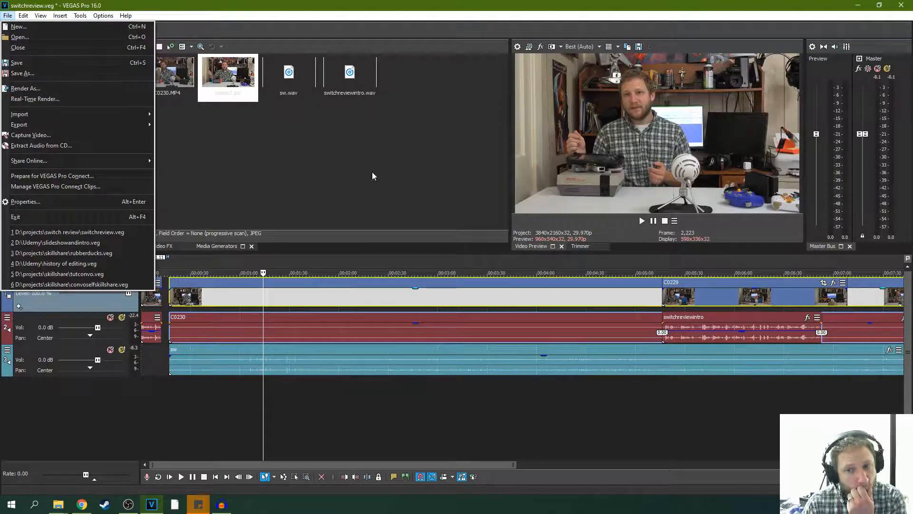
pyautogui.click(657, 322)
pyautogui.click(685, 298)
pyautogui.scroll(-2, 712, 299)
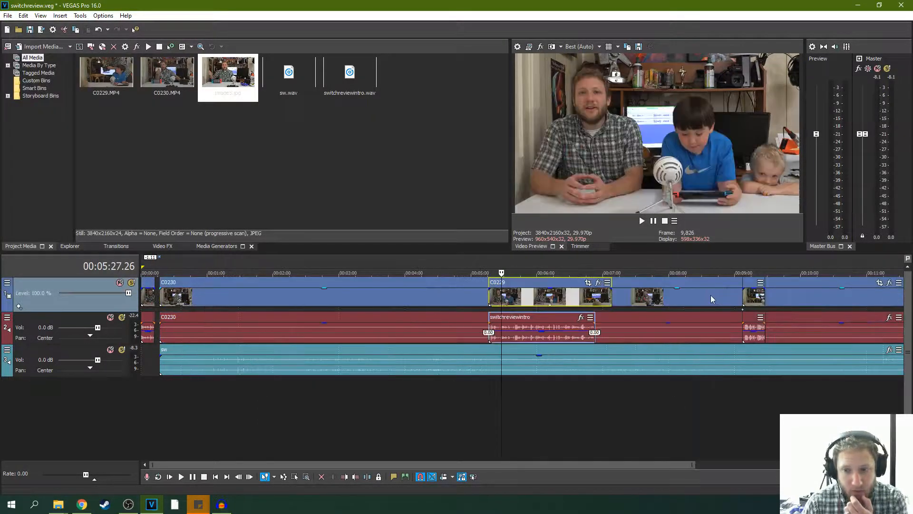
pyautogui.moveTo(546, 285); pyautogui.dragTo(868, 286)
pyautogui.moveTo(219, 282); pyautogui.dragTo(784, 282)
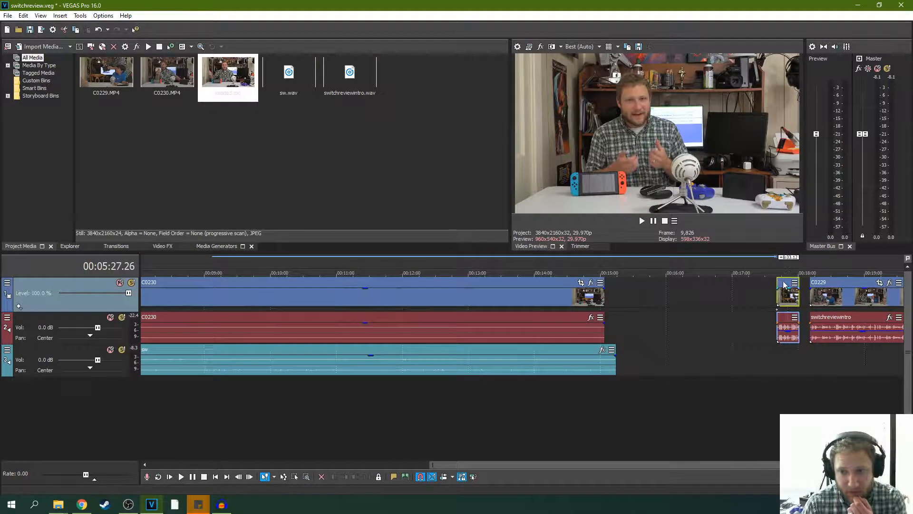
pyautogui.scroll(-2, 652, 320)
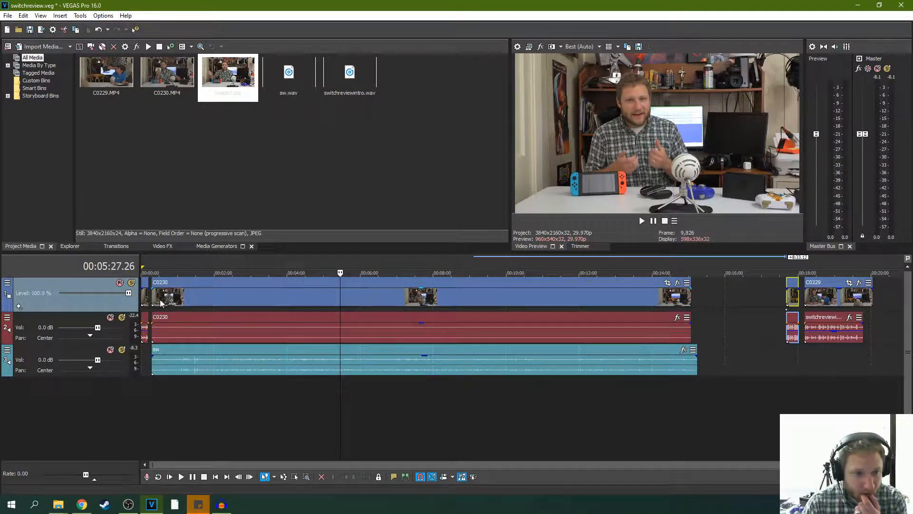
# - Check both relocated C0229 clips and delete the long one together with its switchreviewintro audio
pyautogui.click(792, 297)
pyautogui.scroll(4, 791, 303)
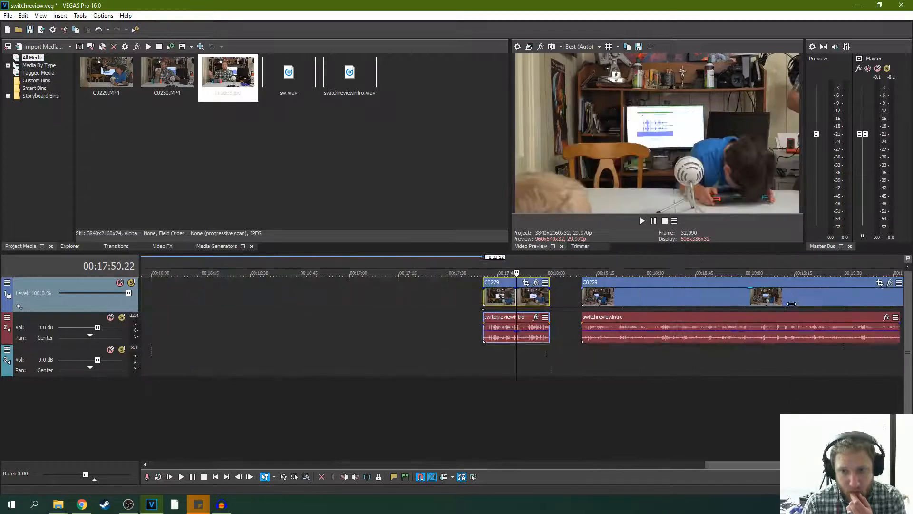
pyautogui.scroll(-2, 555, 299)
pyautogui.click(695, 295)
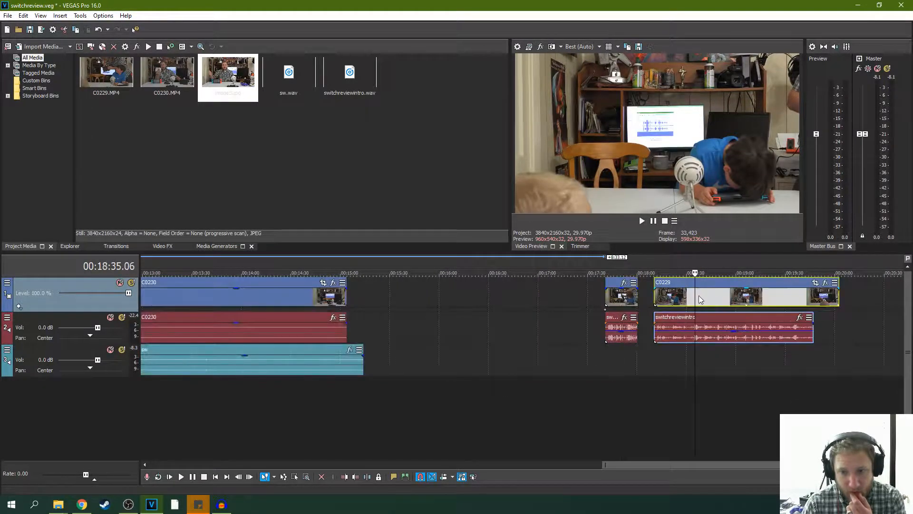
pyautogui.click(766, 295)
pyautogui.press('Delete')
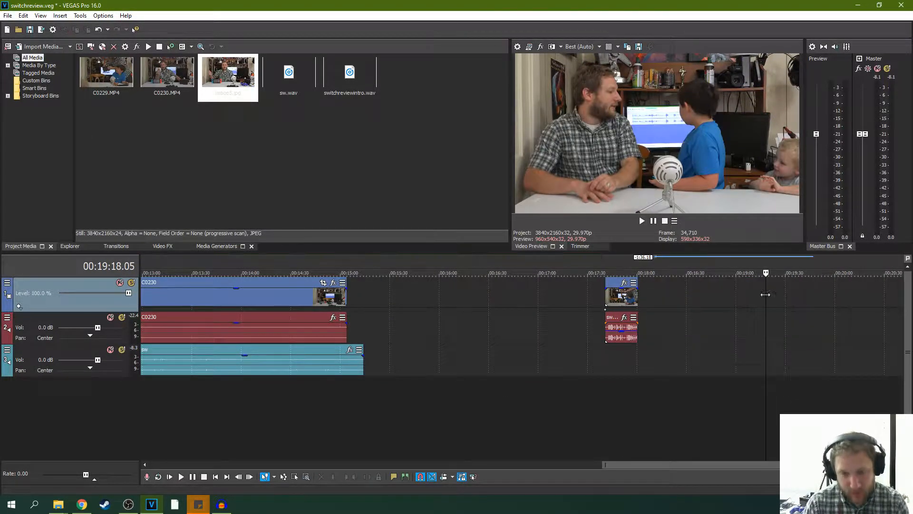
# - Return to the early part of the timeline, play C0230 from around 00:00:37 to check its audio sync, and save the project
pyautogui.scroll(-3, 311, 327)
pyautogui.click(149, 295)
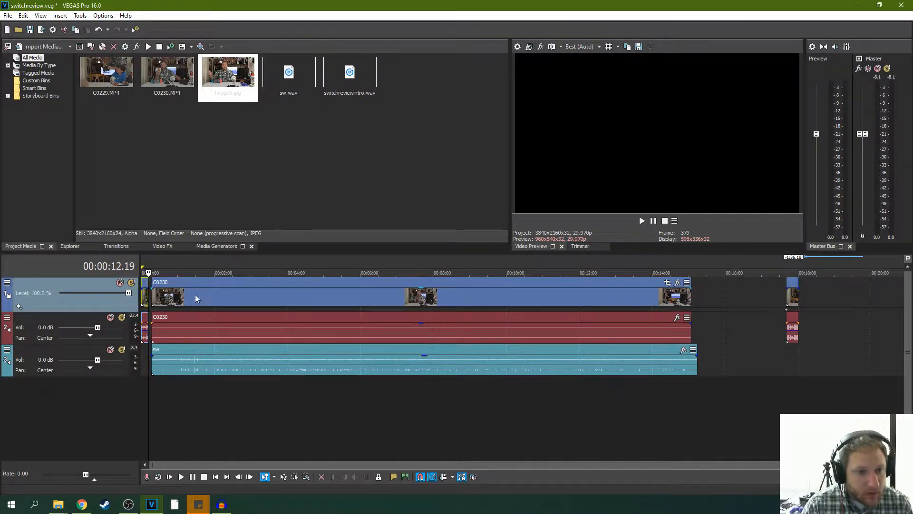
pyautogui.scroll(5, 247, 295)
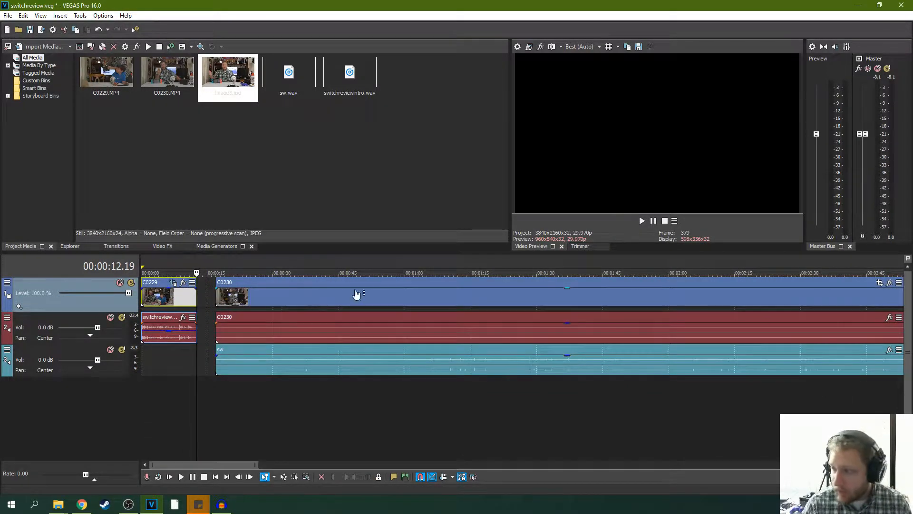
pyautogui.click(212, 298)
pyautogui.click(226, 298)
pyautogui.click(315, 296)
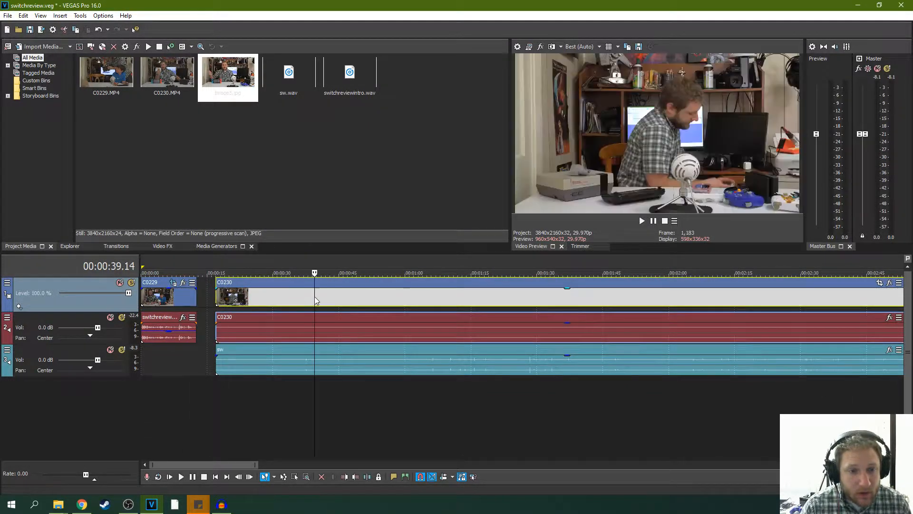
pyautogui.click(304, 298)
pyautogui.click(642, 221)
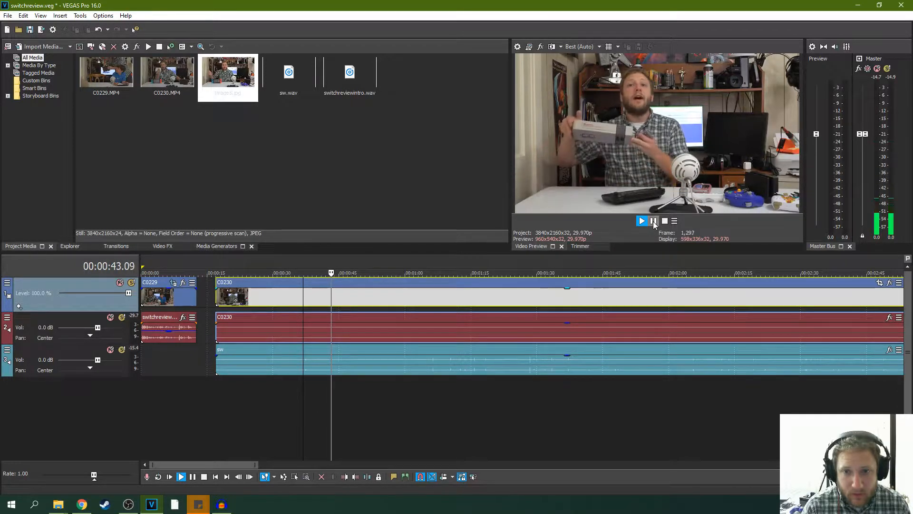
pyautogui.click(654, 222)
pyautogui.hotkey('ctrl', 's')
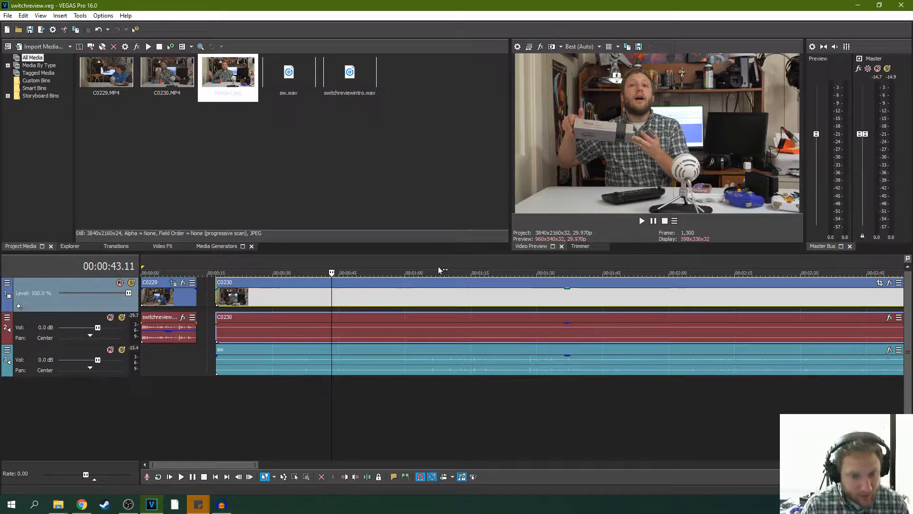
# - Delete the C0230 camera audio from track 2 and move the sw audio up into its place, aligned with the video's start
pyautogui.click(430, 364)
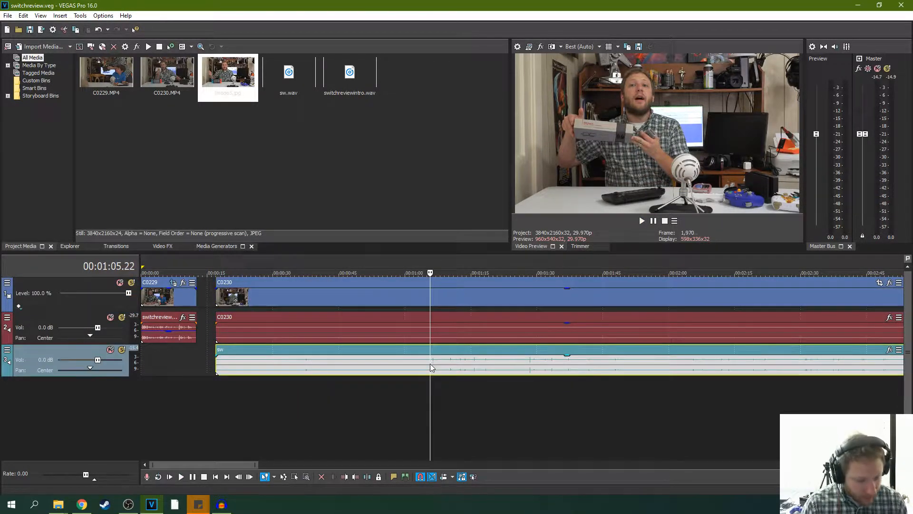
pyautogui.click(444, 294)
pyautogui.click(438, 326)
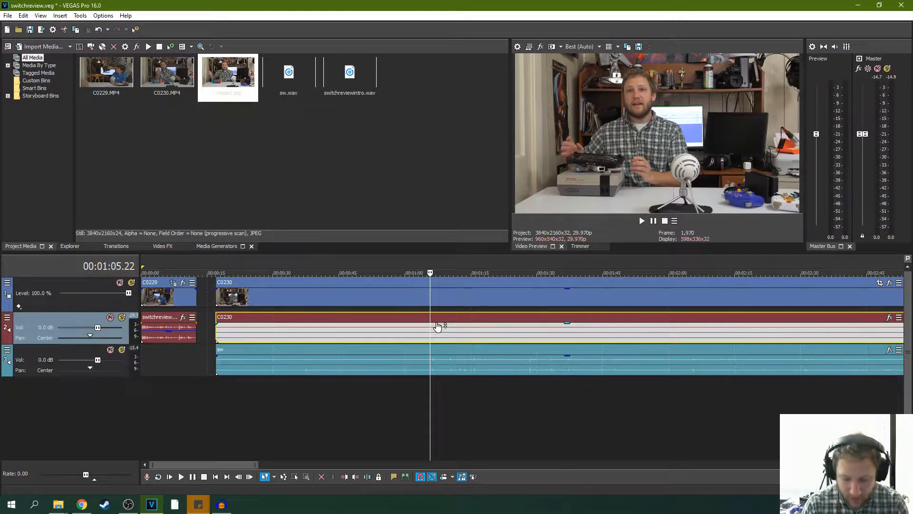
pyautogui.press('Delete')
pyautogui.moveTo(398, 349); pyautogui.dragTo(397, 327)
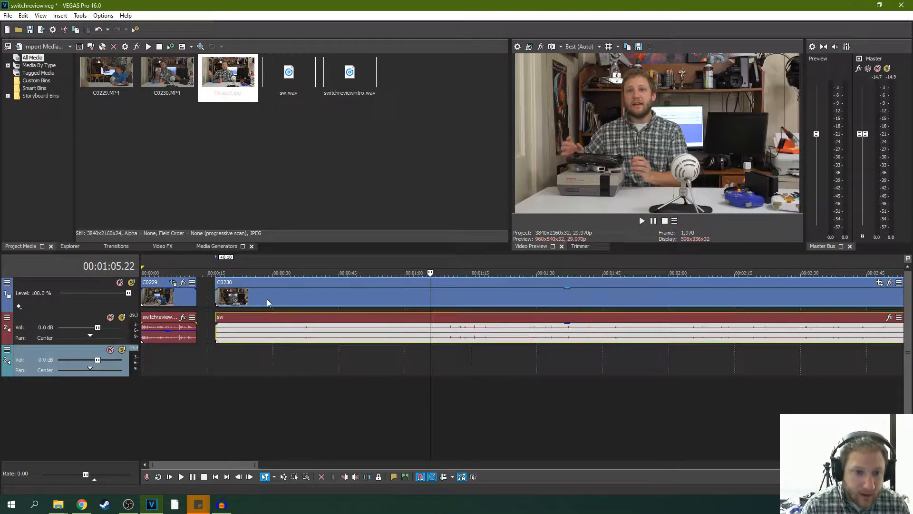
# - Play the start of C0230 and move the switchreviewintro audio under the opening C0229 clip down to track 3
pyautogui.click(218, 297)
pyautogui.press('space')
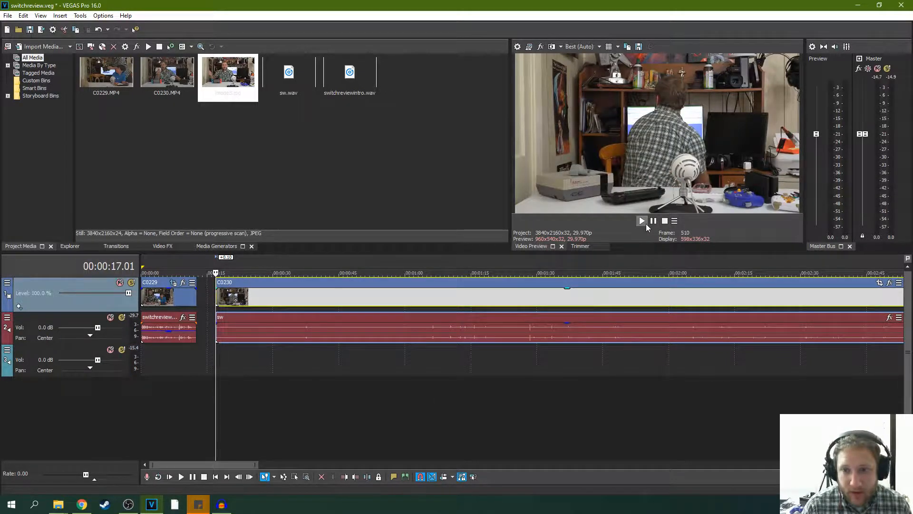
pyautogui.moveTo(162, 318); pyautogui.dragTo(154, 350)
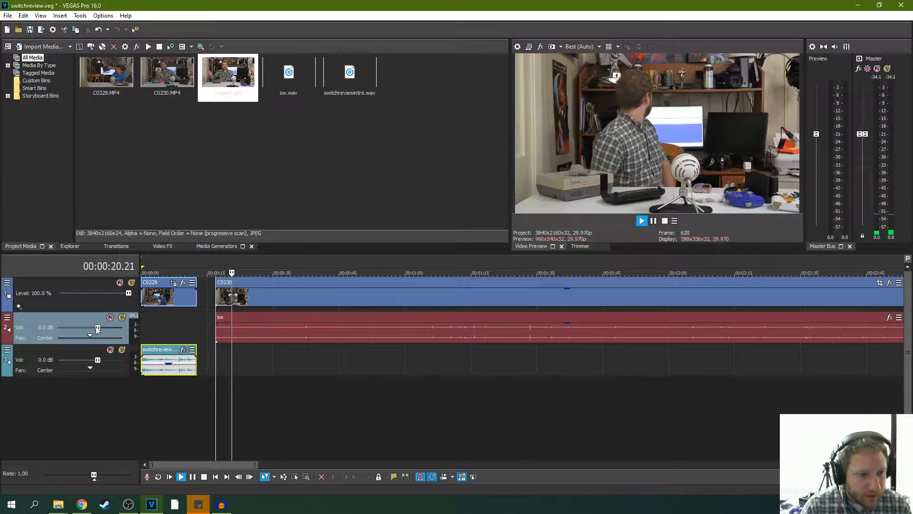
# - Try raising track 2's volume to 5.8 dB and play the start of the sw audio again
pyautogui.moveTo(98, 327); pyautogui.dragTo(115, 328)
pyautogui.click(642, 221)
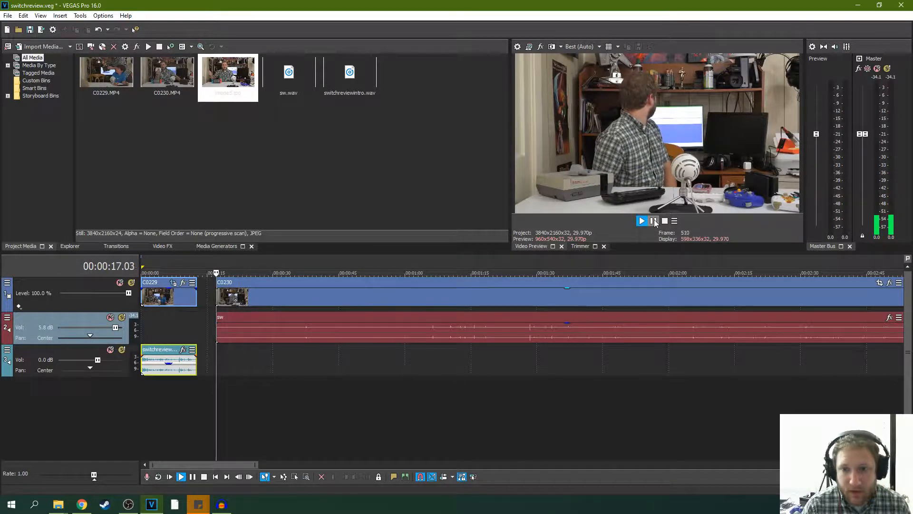
pyautogui.click(654, 221)
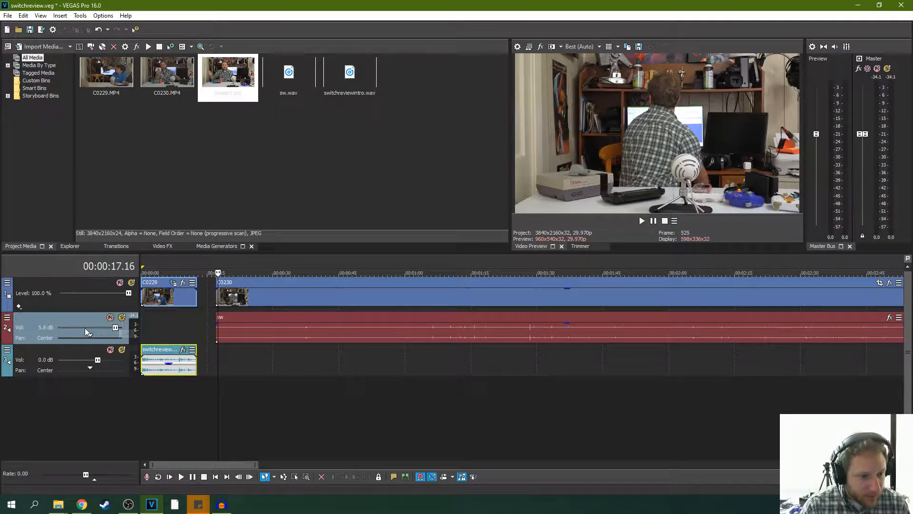
# - Open the audio effects of track 2 and apply the compressor preset "1.5:1 compression starting at -24 dB"
pyautogui.click(7, 318)
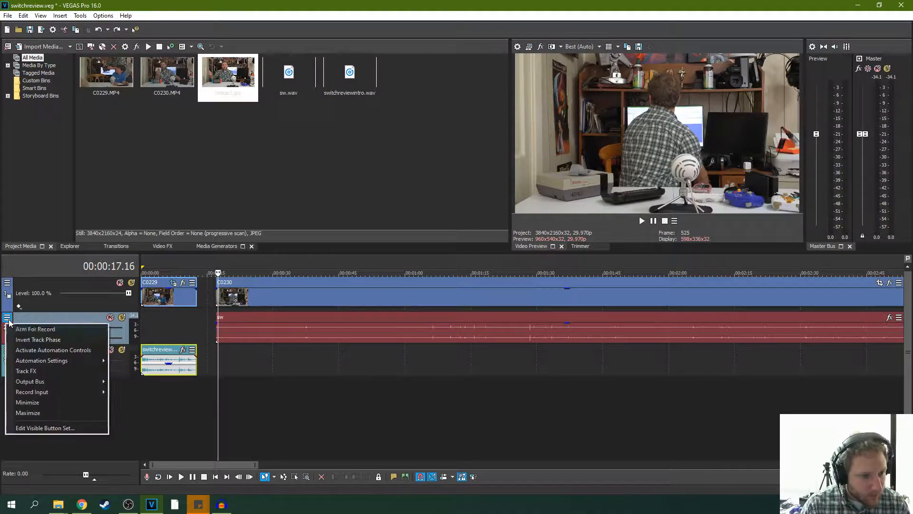
pyautogui.click(41, 370)
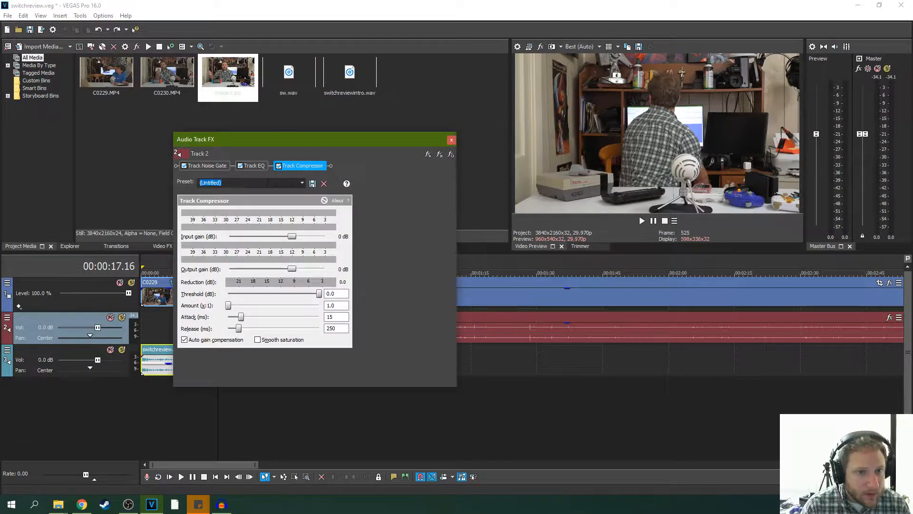
pyautogui.click(302, 184)
pyautogui.click(261, 200)
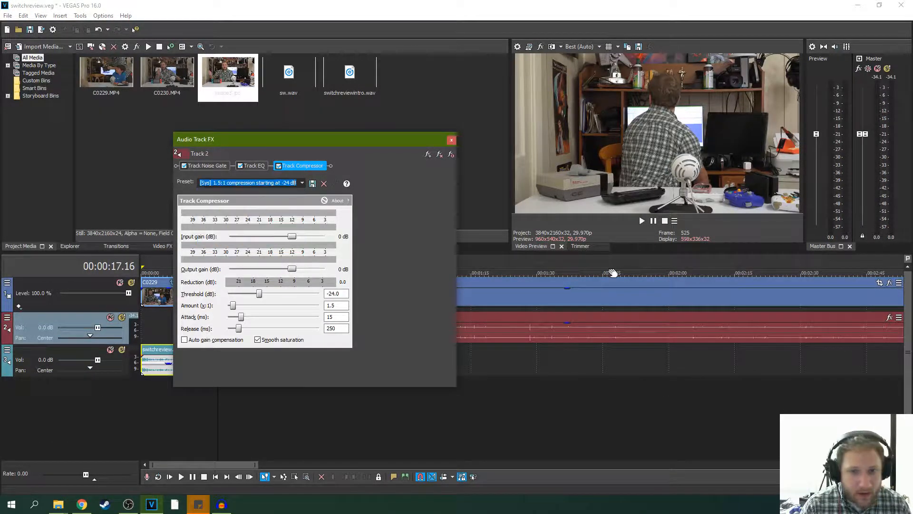
# - Raise the track 2 compressor's output gain to 13 dB while playing back speech in C0230, and save the project
pyautogui.click(642, 220)
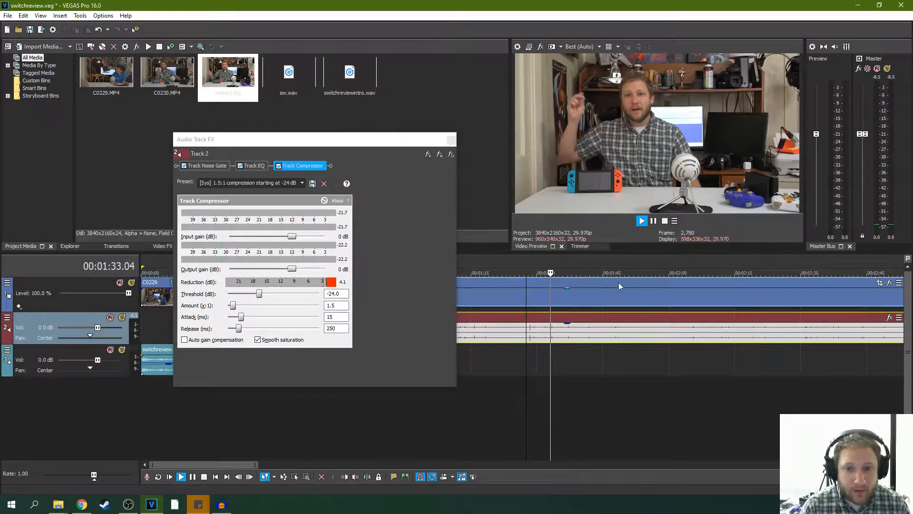
pyautogui.click(667, 296)
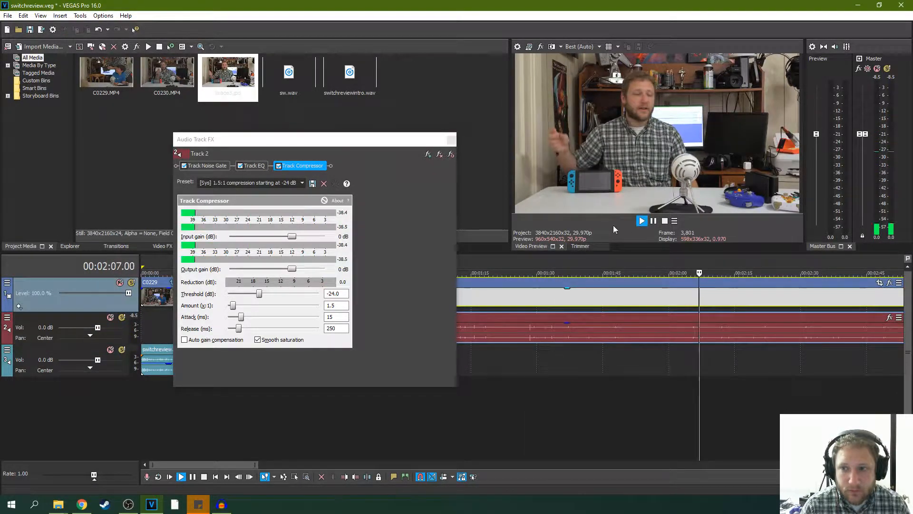
pyautogui.moveTo(292, 270); pyautogui.dragTo(313, 272)
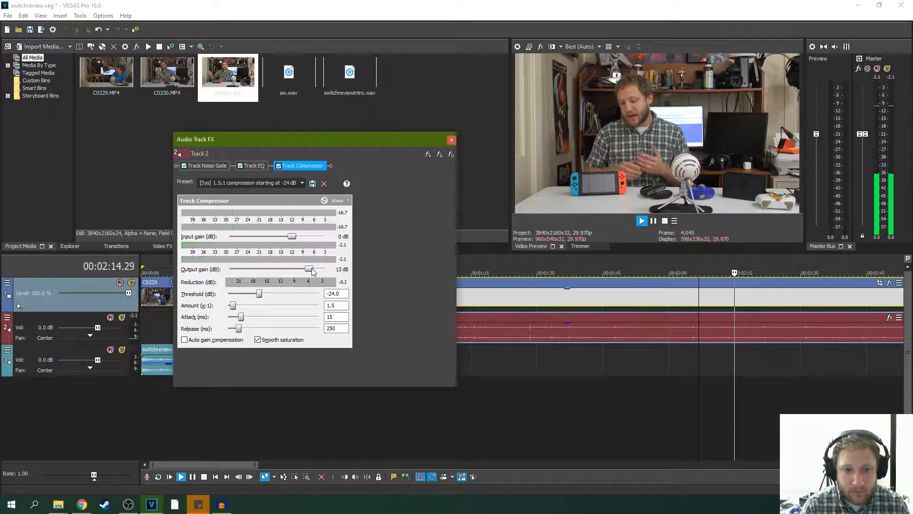
pyautogui.click(451, 140)
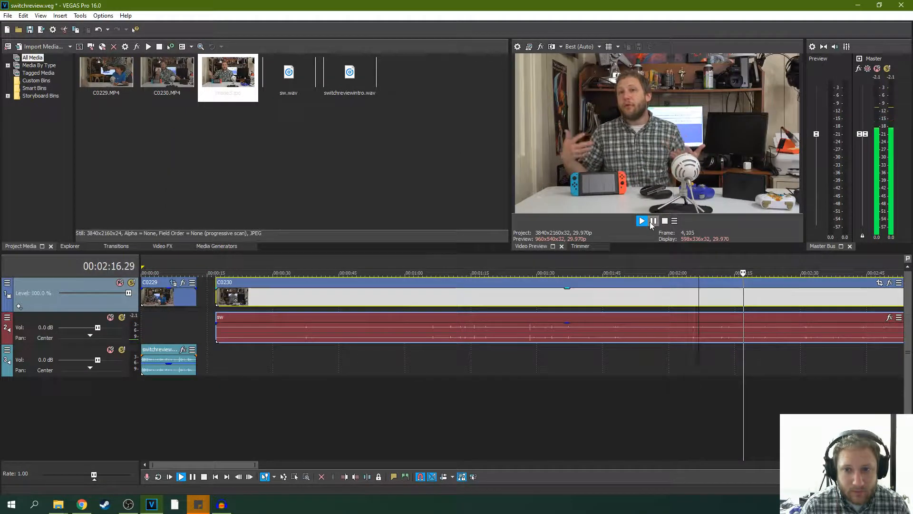
pyautogui.click(653, 221)
pyautogui.click(7, 16)
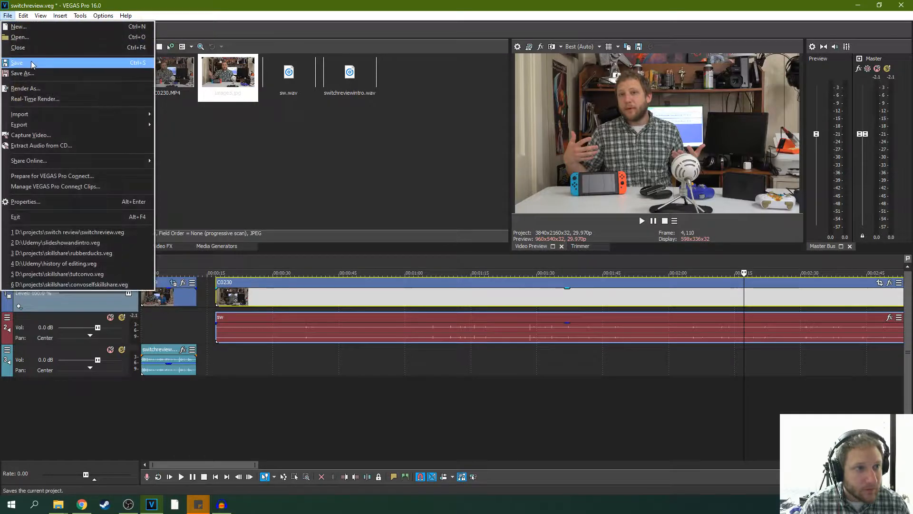
pyautogui.click(32, 63)
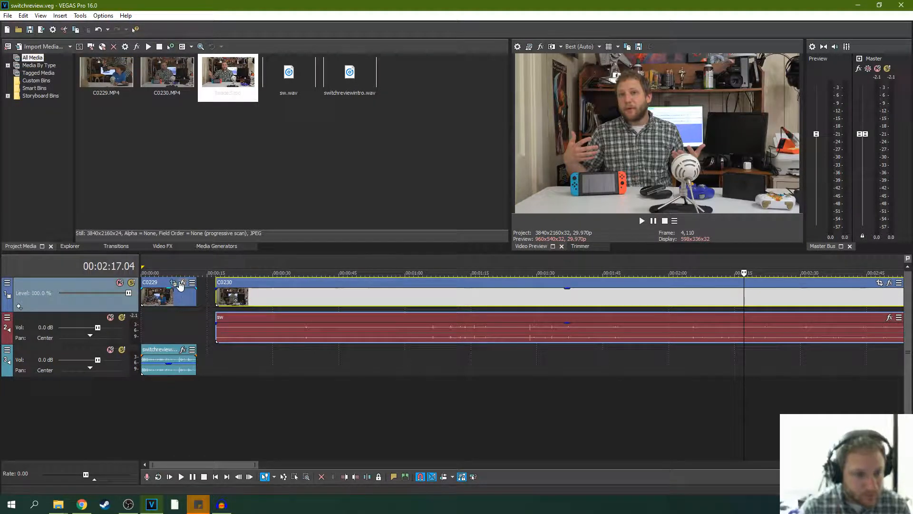
# - Apply the compressor preset "1.5:1 compression starting at -24 dB" to track 3 while playing the intro from the beginning
pyautogui.click(170, 476)
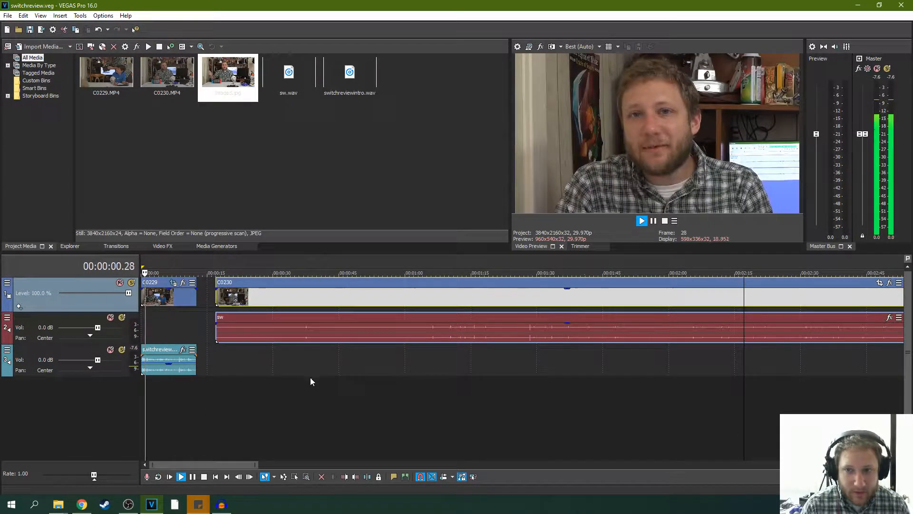
pyautogui.click(7, 349)
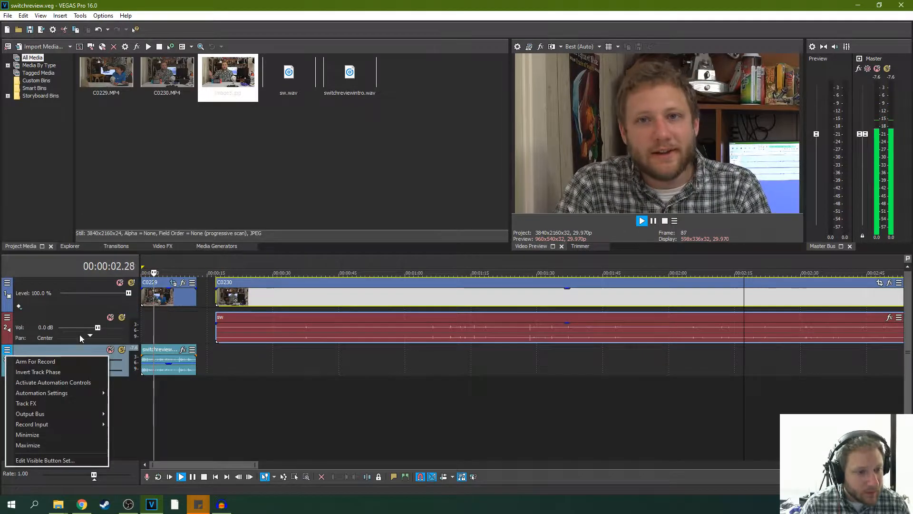
pyautogui.click(85, 405)
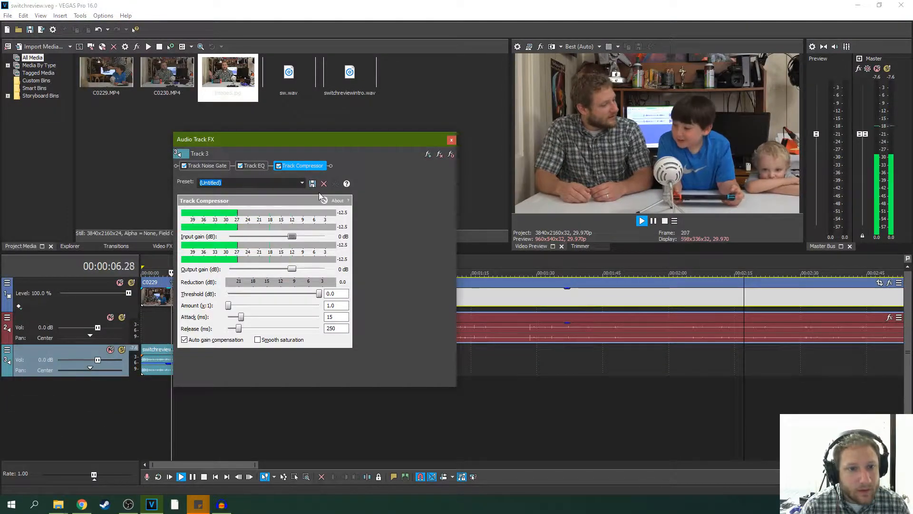
pyautogui.click(302, 183)
pyautogui.click(248, 198)
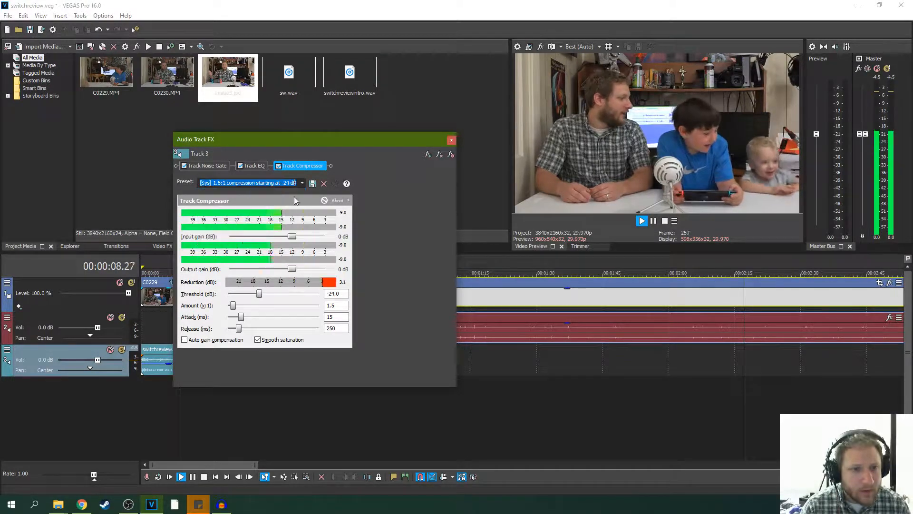
pyautogui.click(452, 141)
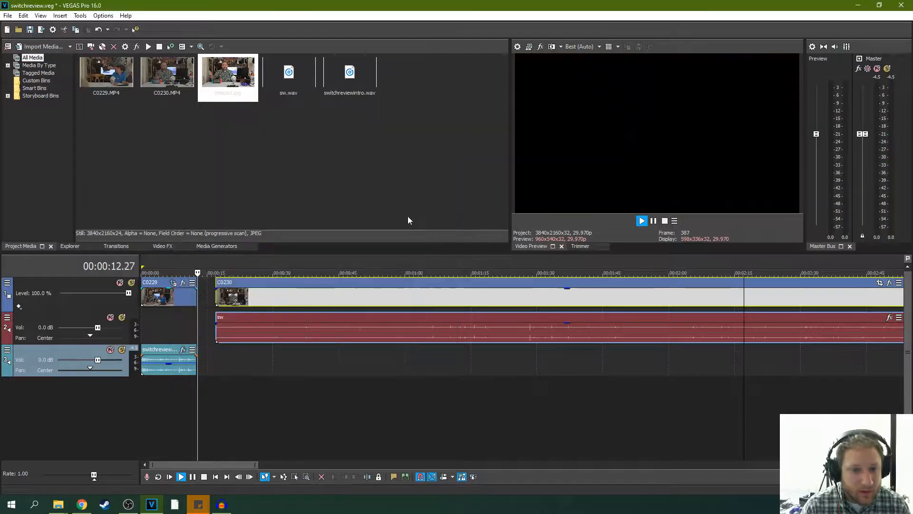
pyautogui.click(652, 221)
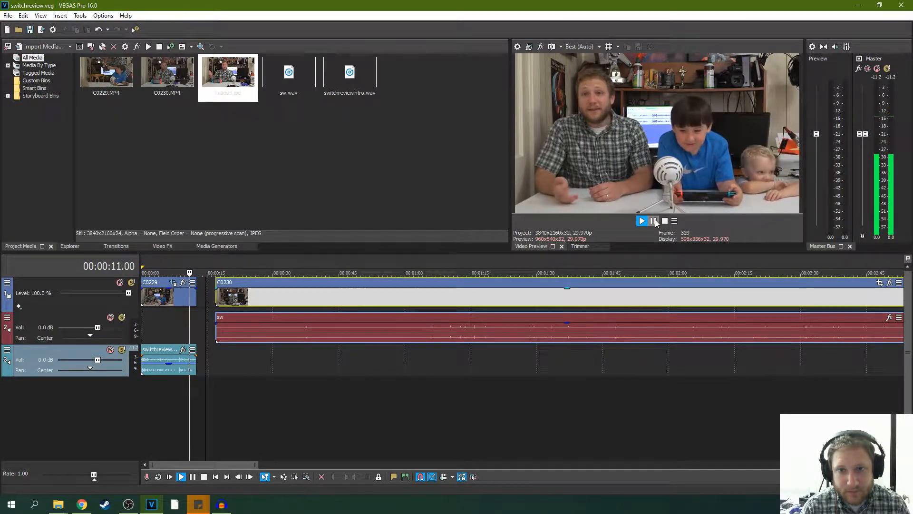
# - Extend the end of the intro C0229 clip and its switchreviewintro audio by about 28 frames and replay the ending to check it
pyautogui.click(654, 220)
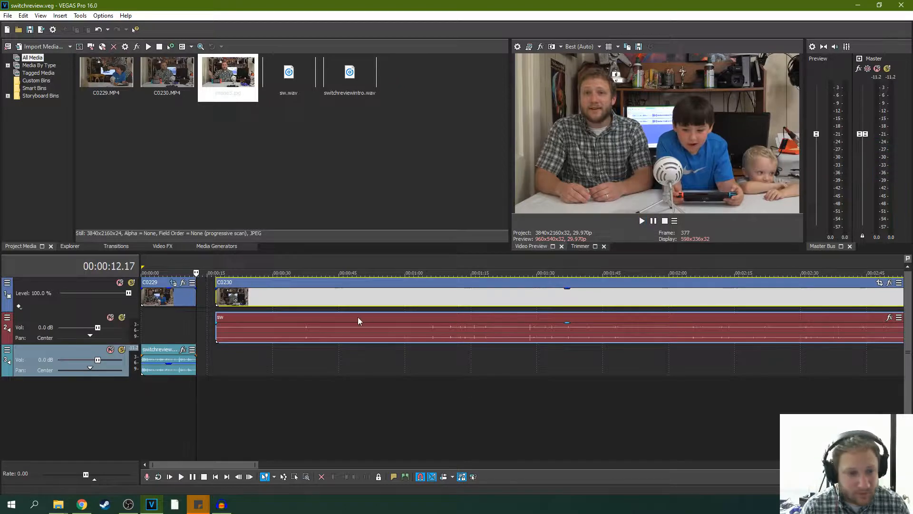
pyautogui.scroll(6, 358, 317)
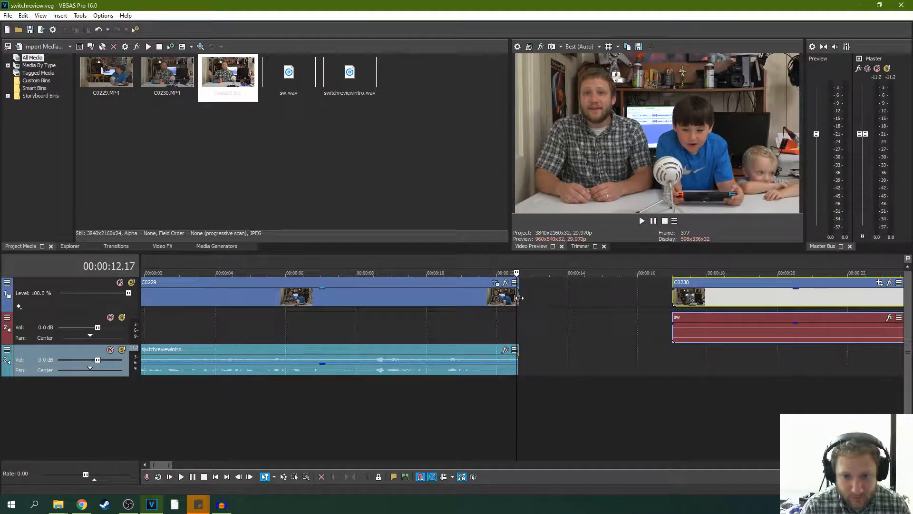
pyautogui.click(642, 220)
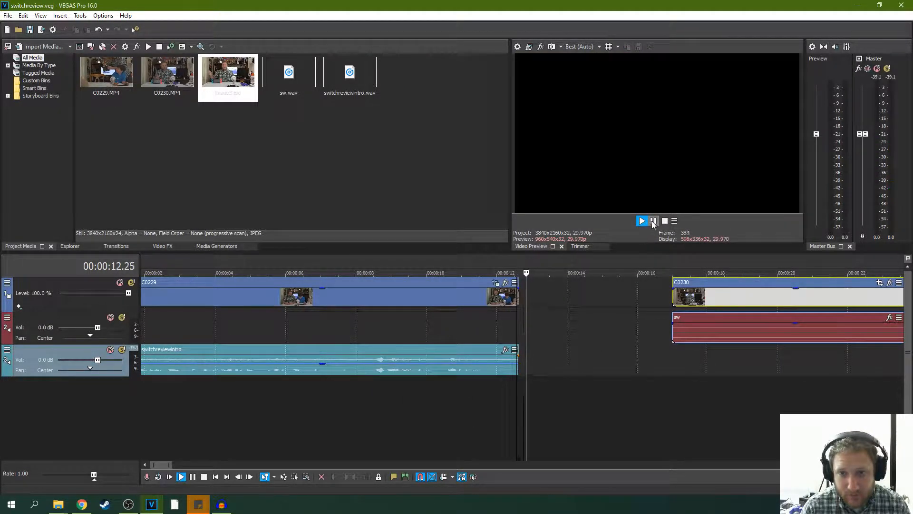
pyautogui.moveTo(518, 299); pyautogui.dragTo(553, 299)
pyautogui.click(511, 298)
pyautogui.press('space')
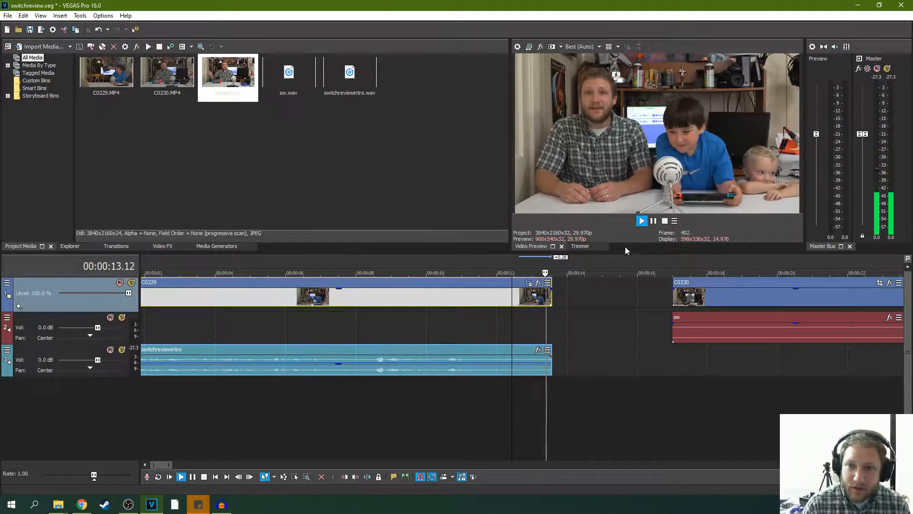
pyautogui.press('space')
pyautogui.click(498, 295)
pyautogui.press('space')
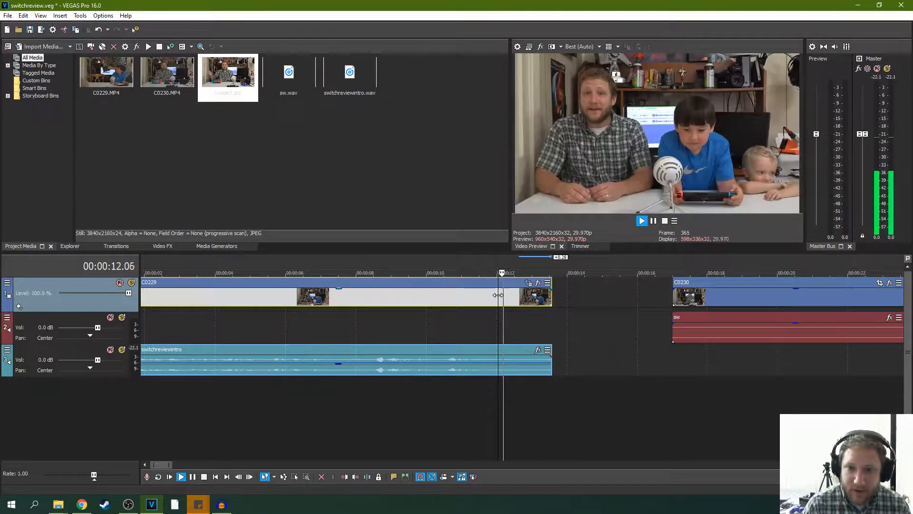
pyautogui.press('space')
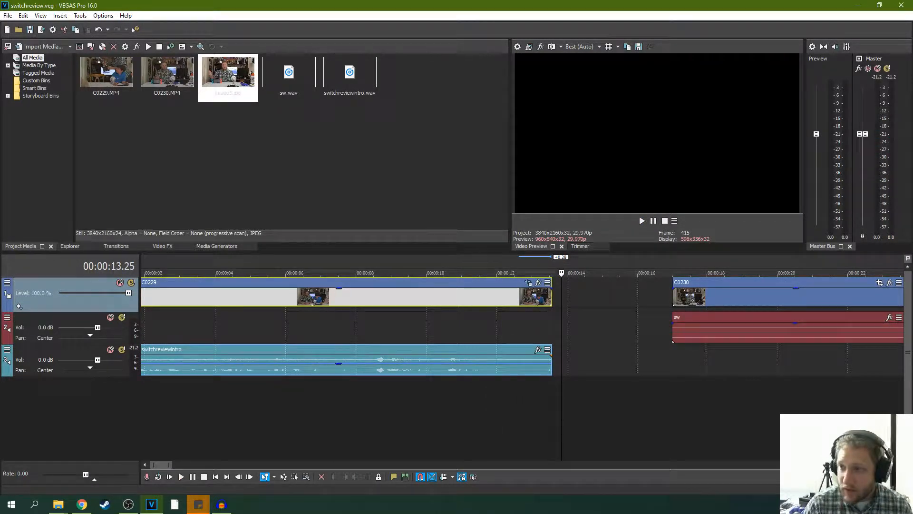
# - Import the logo image TD_Master.png from File Explorer into the VEGAS Pro project media
pyautogui.hotkey('alt', 'Tab')
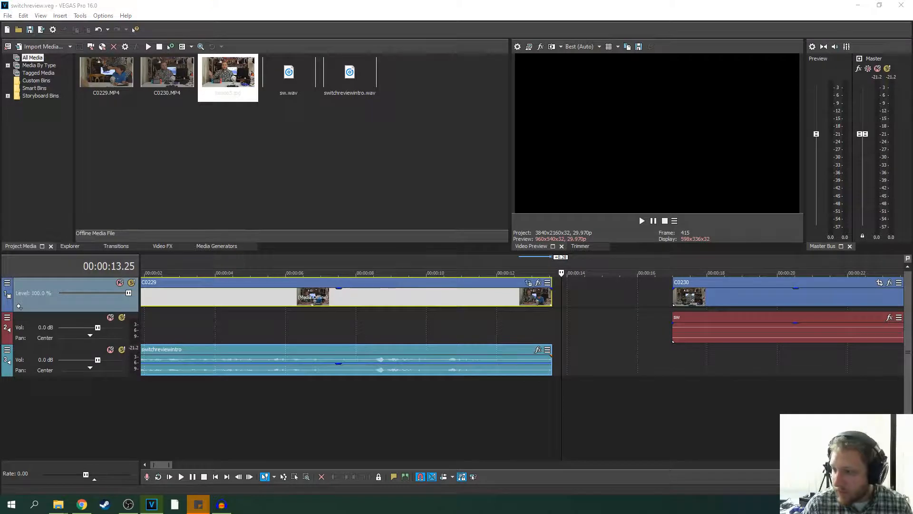
pyautogui.hotkey('alt', 'Tab')
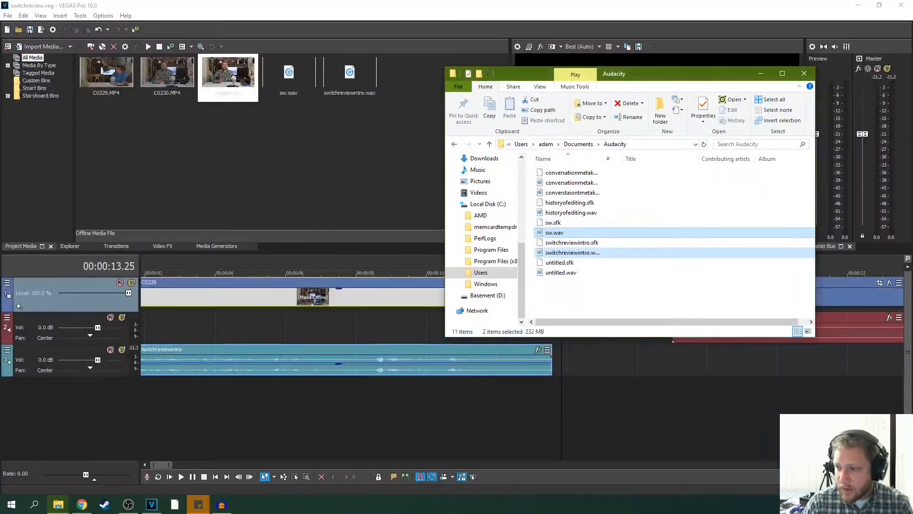
pyautogui.hotkey('alt', 'Tab')
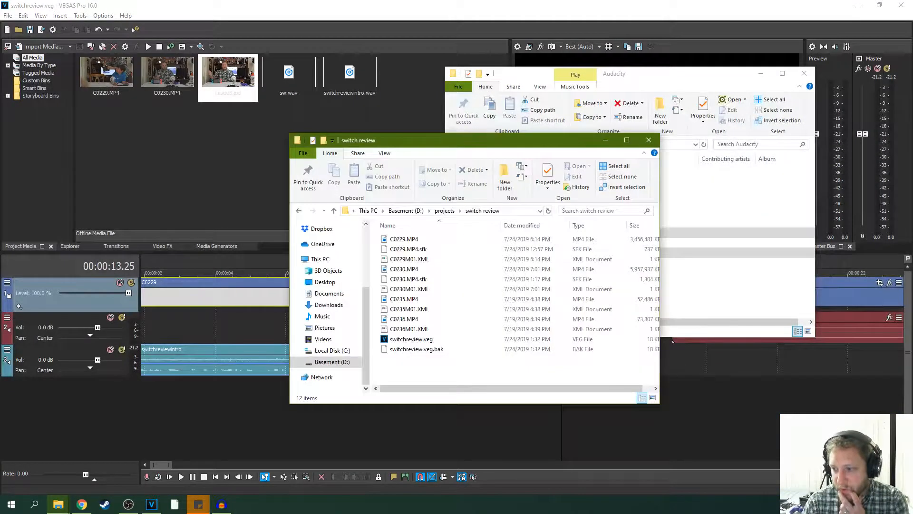
pyautogui.moveTo(534, 141); pyautogui.dragTo(912, 157)
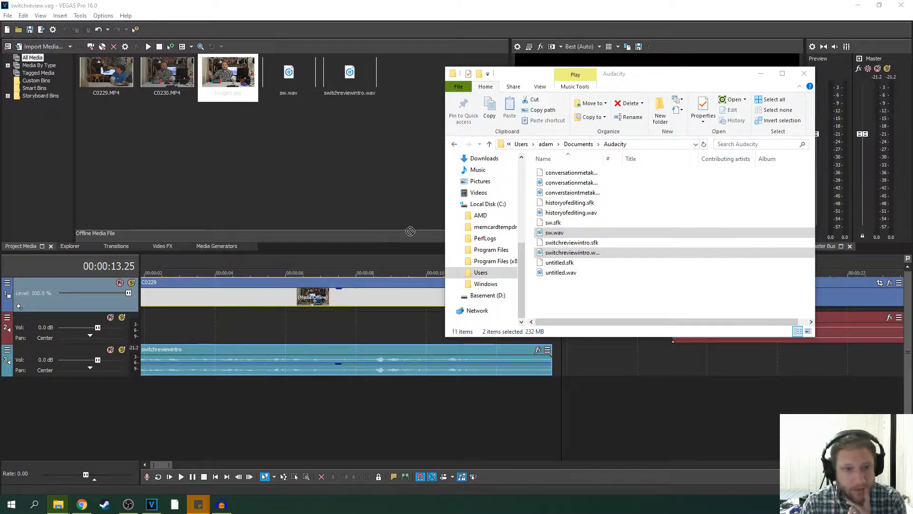
pyautogui.moveTo(411, 231); pyautogui.dragTo(267, 173)
pyautogui.moveTo(423, 116); pyautogui.dragTo(394, 107)
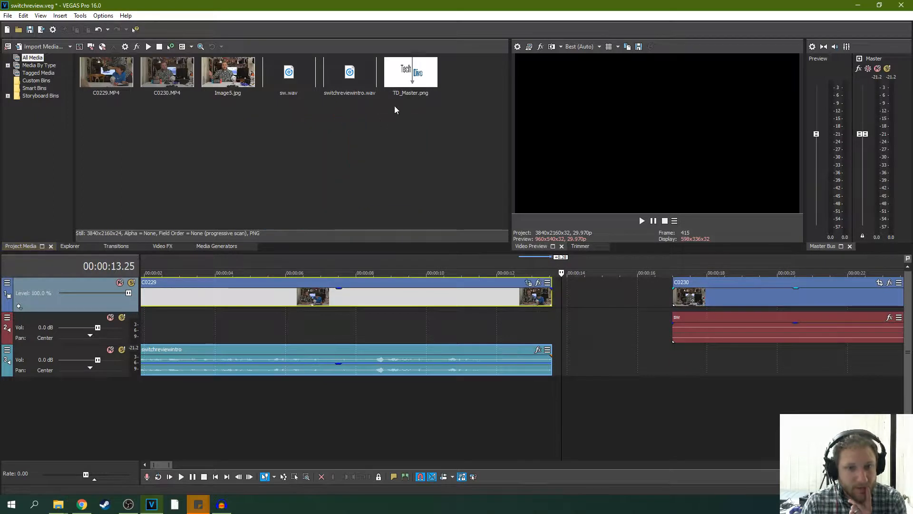
# - Insert a new empty video track above the C0229 and C0230 footage
pyautogui.rightClick(596, 285)
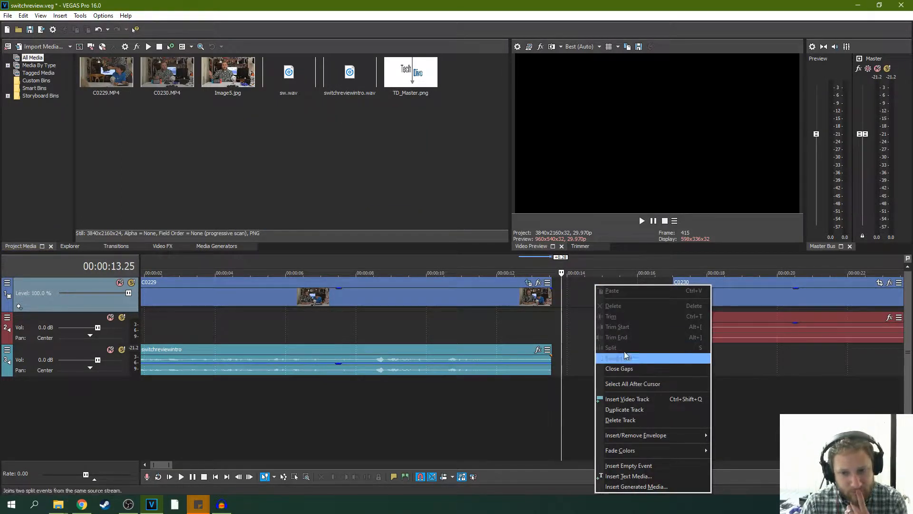
pyautogui.click(619, 401)
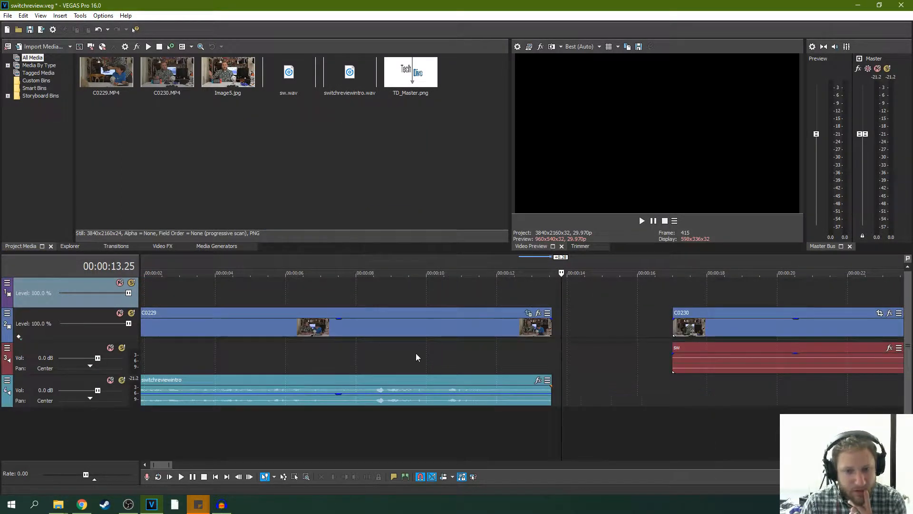
pyautogui.rightClick(416, 353)
pyautogui.click(422, 258)
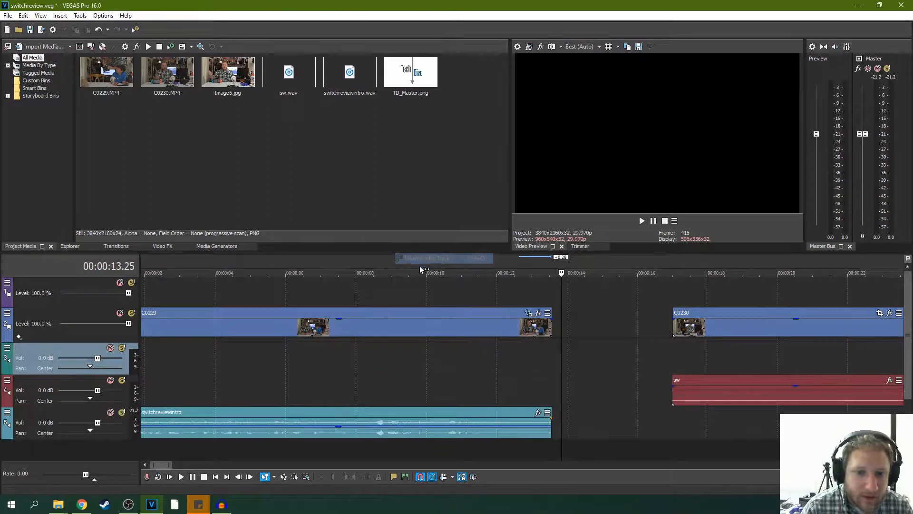
pyautogui.hotkey('ctrl', 'z')
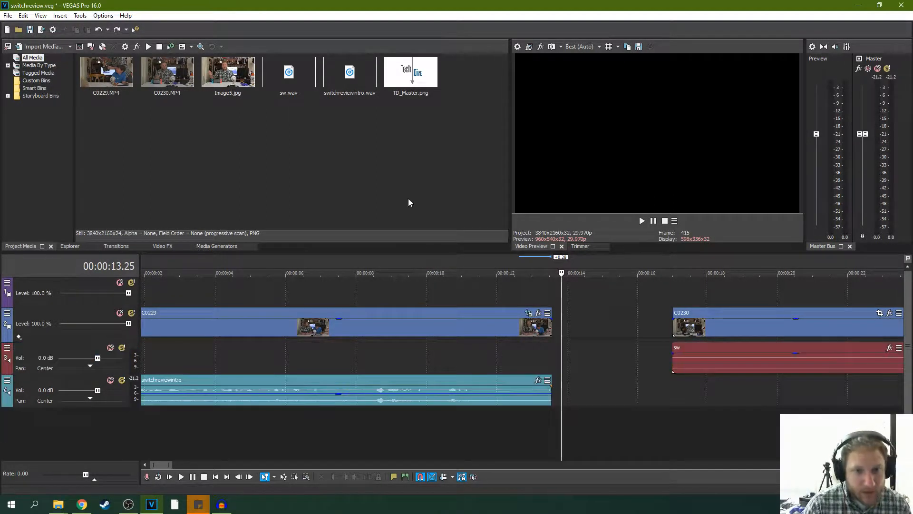
# - Insert another video track at the top and place the TD_Master logo on it at the start of the timeline
pyautogui.rightClick(368, 293)
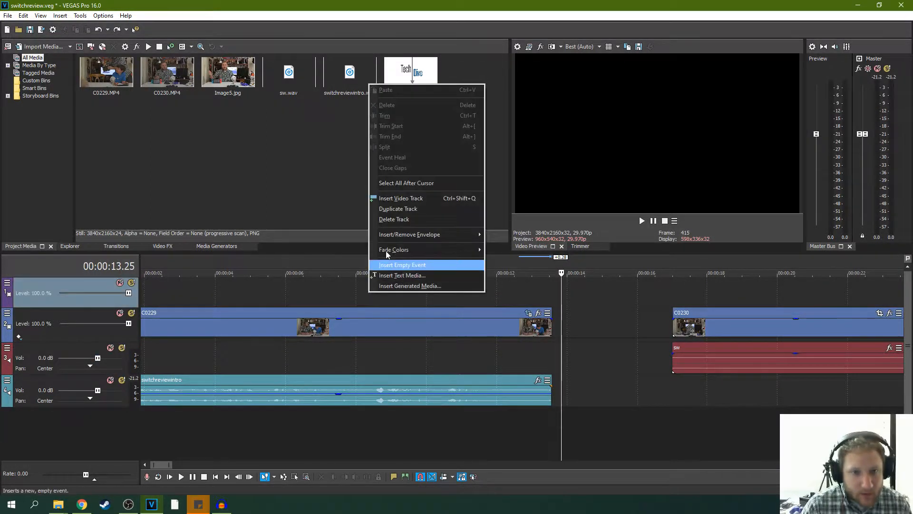
pyautogui.click(405, 200)
pyautogui.moveTo(405, 72); pyautogui.dragTo(185, 306)
pyautogui.scroll(-3, 219, 319)
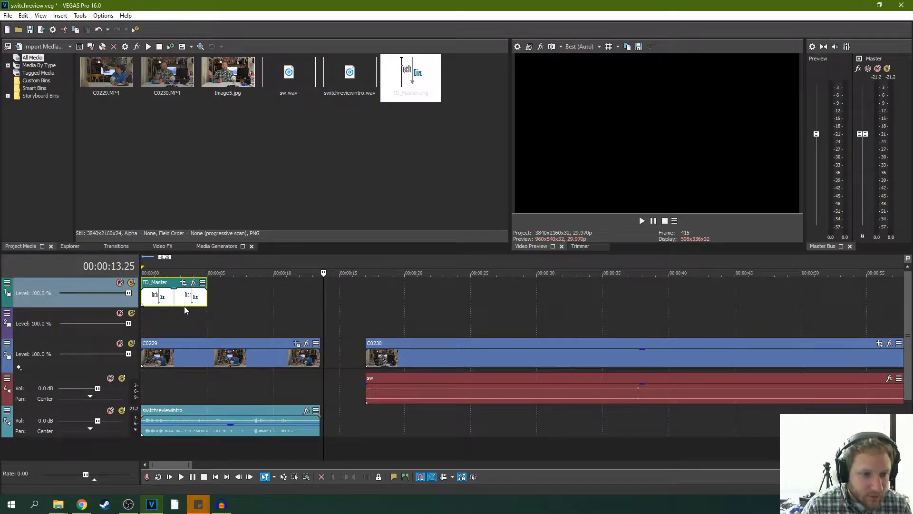
# - Apply the "16:9 Widescreen TV aspect ratio" pan/crop preset to the TD_Master logo
pyautogui.click(184, 283)
pyautogui.click(618, 220)
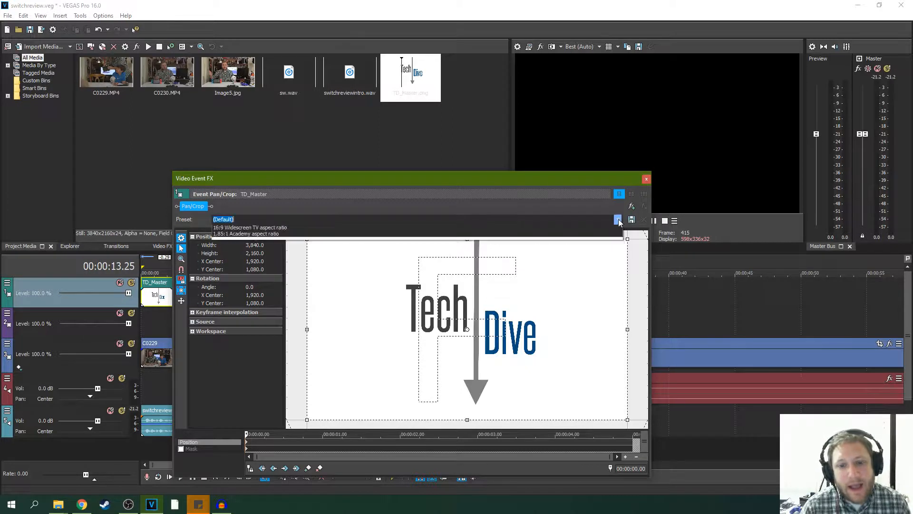
pyautogui.click(362, 249)
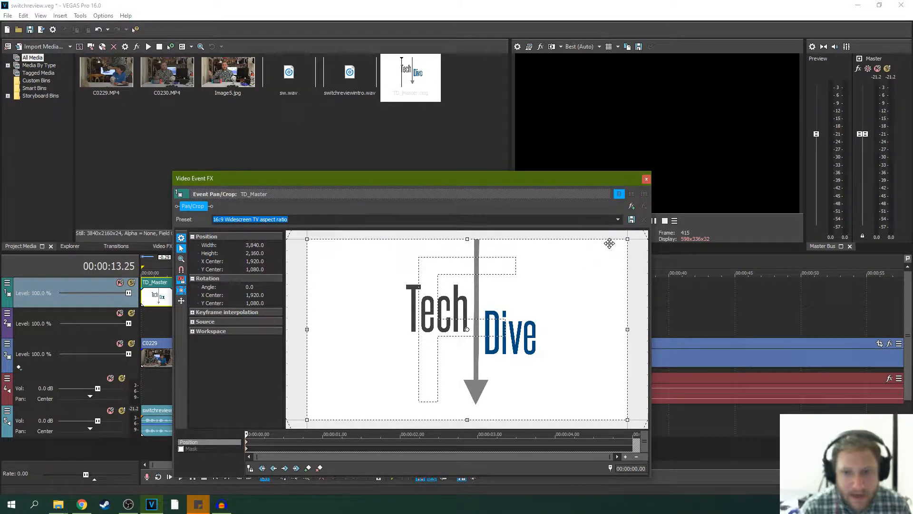
pyautogui.moveTo(635, 237); pyautogui.dragTo(617, 247)
pyautogui.moveTo(563, 288); pyautogui.dragTo(572, 288)
pyautogui.click(646, 178)
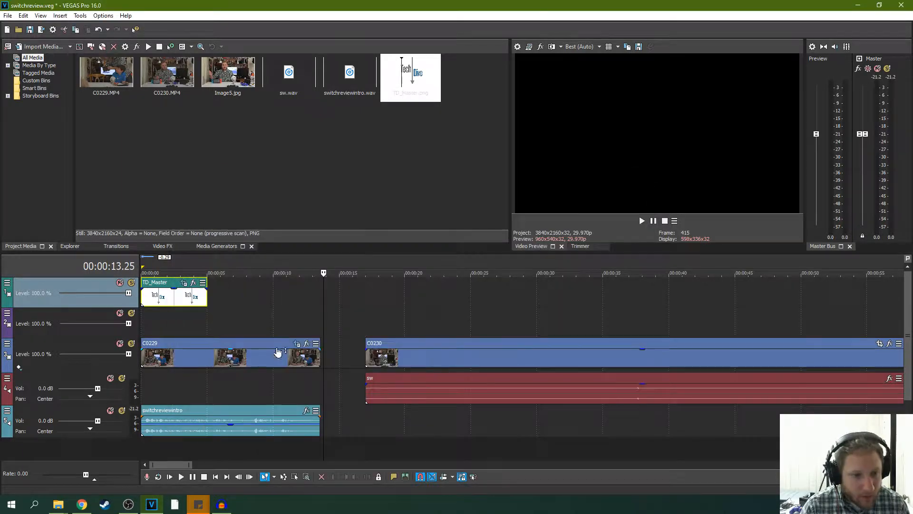
# - Move the TD_Master logo to about 13 seconds, overlapping C0229, and extend the end of C0229 and switchreviewintro by about 1 second 16 frames
pyautogui.click(170, 476)
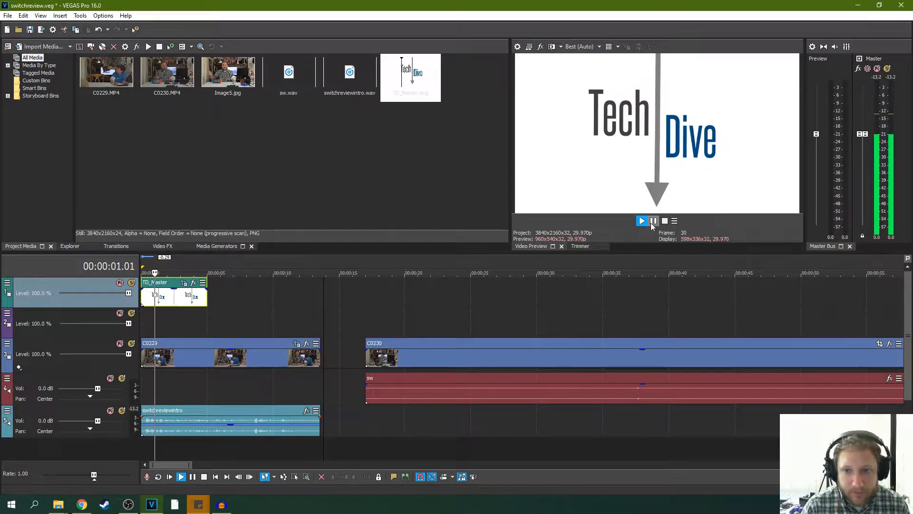
pyautogui.click(654, 222)
pyautogui.moveTo(165, 291); pyautogui.dragTo(329, 285)
pyautogui.click(295, 304)
pyautogui.press('space')
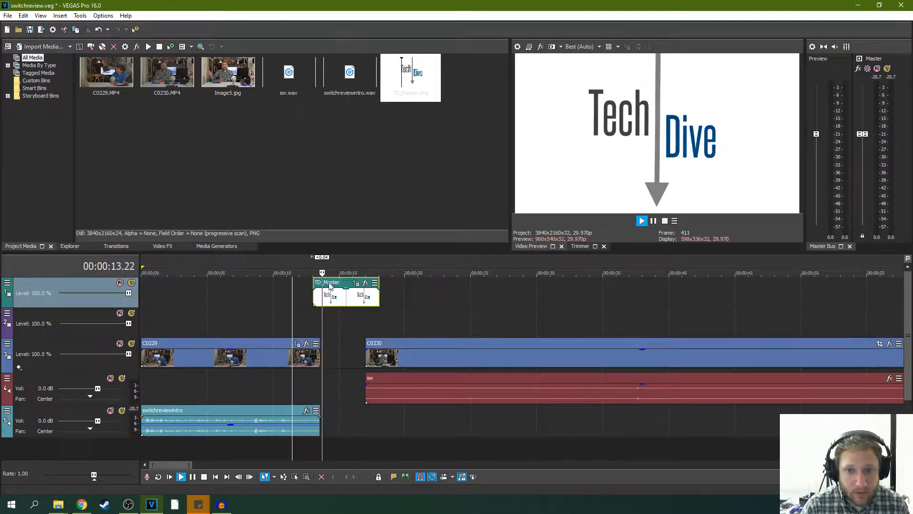
pyautogui.moveTo(320, 343); pyautogui.dragTo(340, 341)
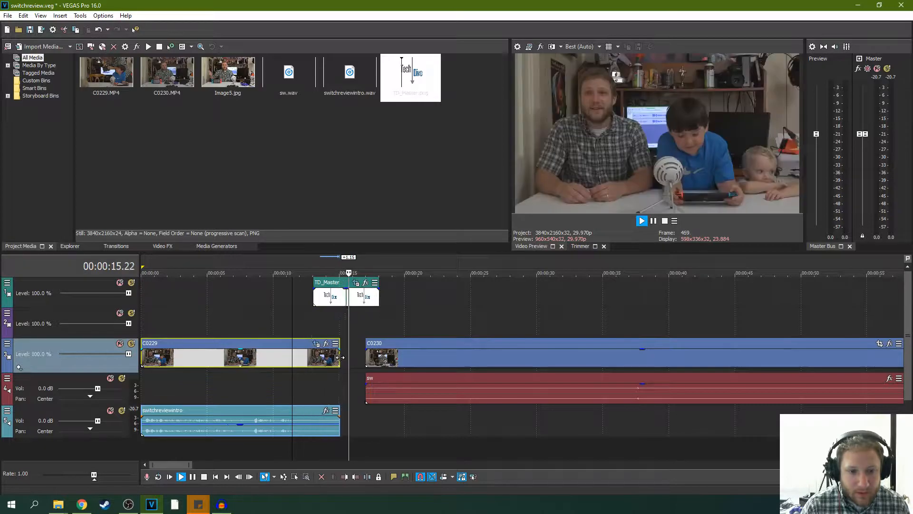
pyautogui.press('space')
pyautogui.press('space')
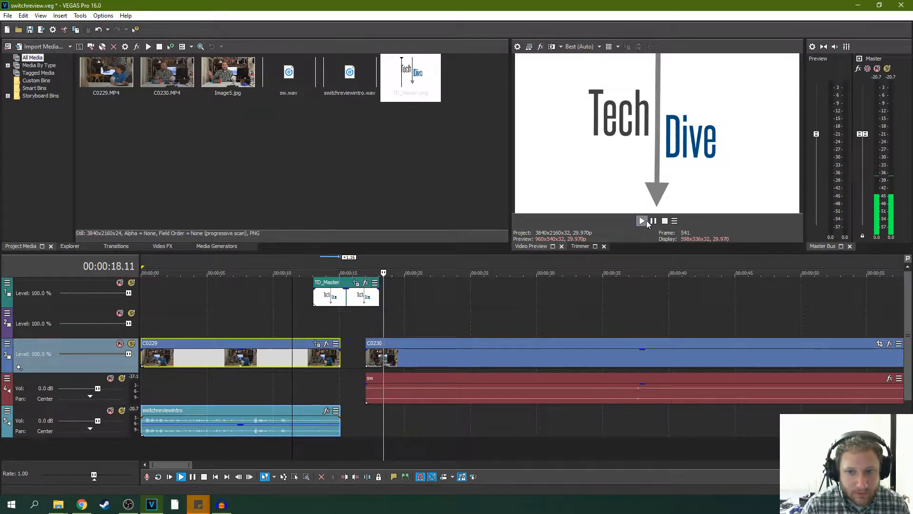
# - Play through the logo transition into C0230 and trim the start of C0230 and sw by about 3 seconds 28 frames
pyautogui.press('Return')
pyautogui.moveTo(367, 360); pyautogui.dragTo(416, 374)
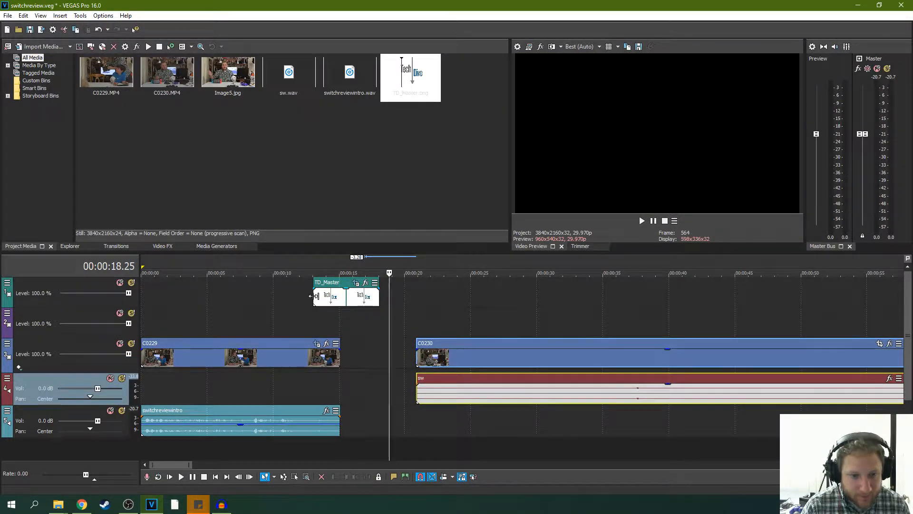
# - Trim the start of the TD_Master logo to about 14 seconds, replaying the cut from C0229 after each adjustment
pyautogui.moveTo(314, 296); pyautogui.dragTo(318, 299)
pyautogui.press('space')
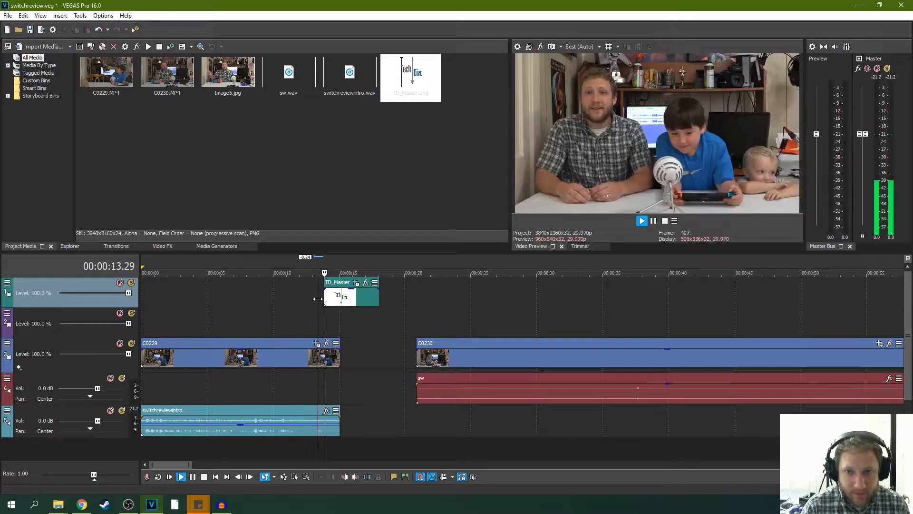
pyautogui.press('space')
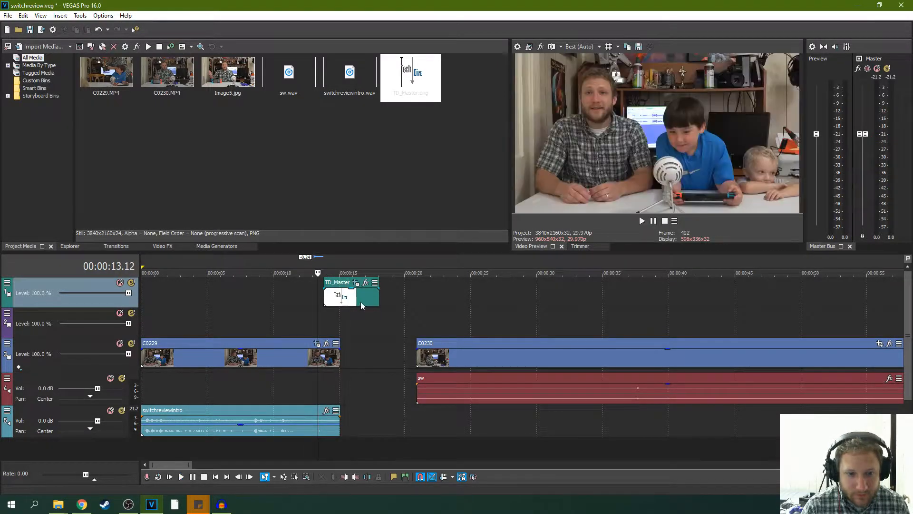
pyautogui.moveTo(326, 296); pyautogui.dragTo(329, 296)
pyautogui.press('space')
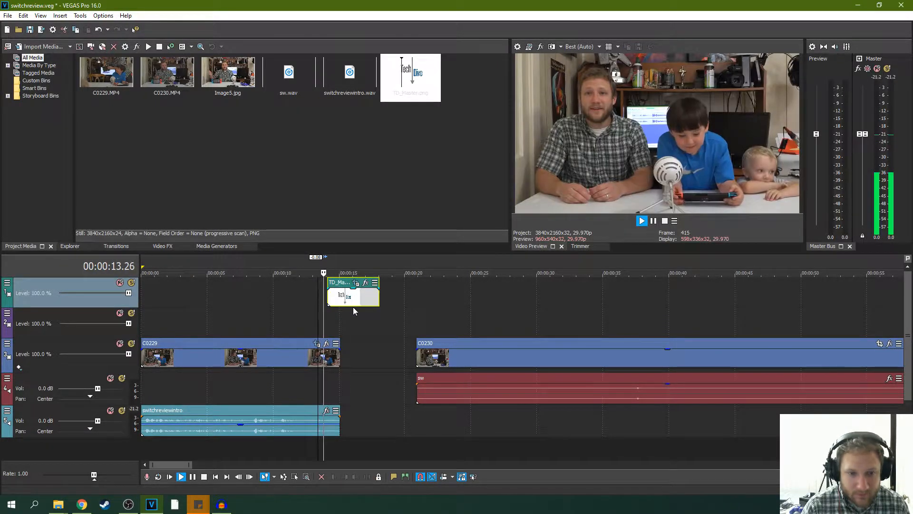
pyautogui.press('Return')
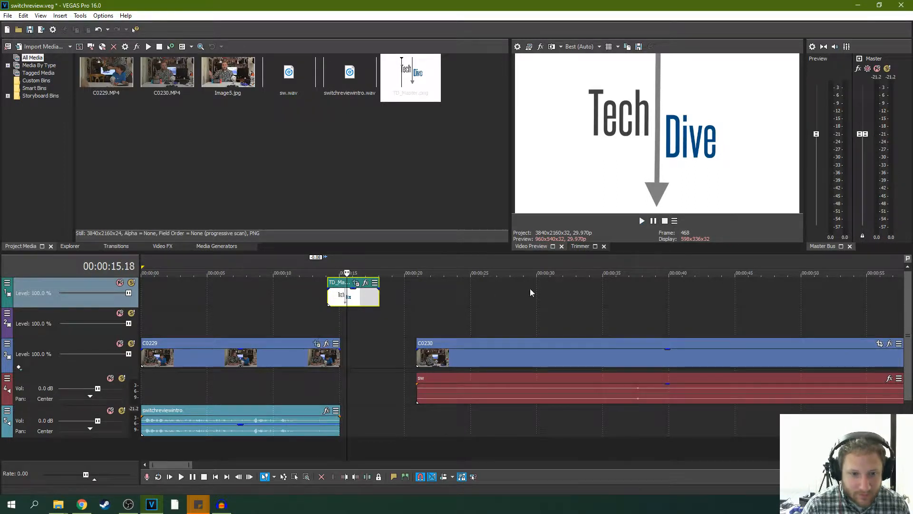
# - Save the project and check the frames at the start of C0230, under the TD_Master logo and near the end of C0229
pyautogui.click(419, 358)
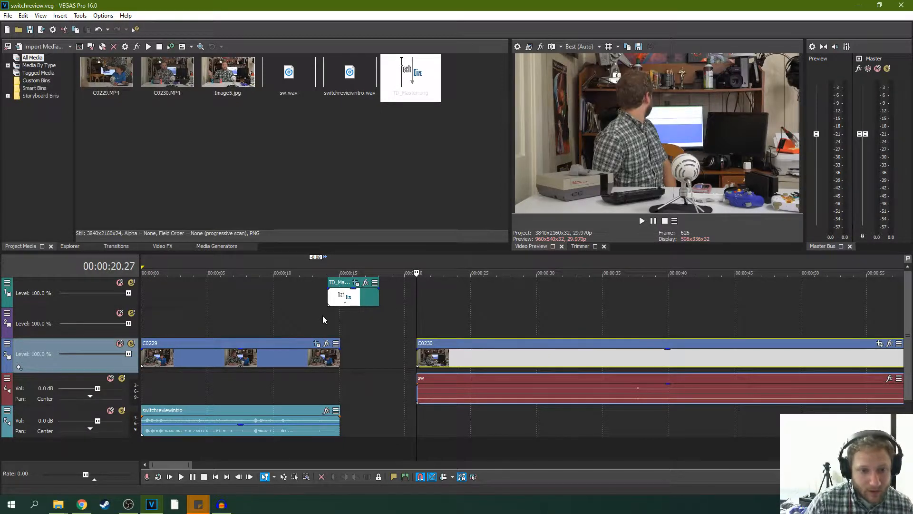
pyautogui.click(335, 321)
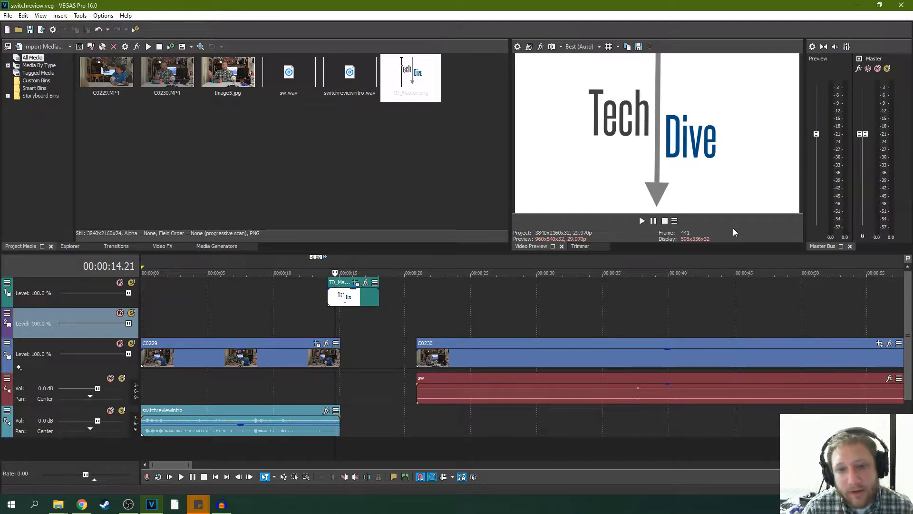
pyautogui.click(333, 316)
pyautogui.click(332, 316)
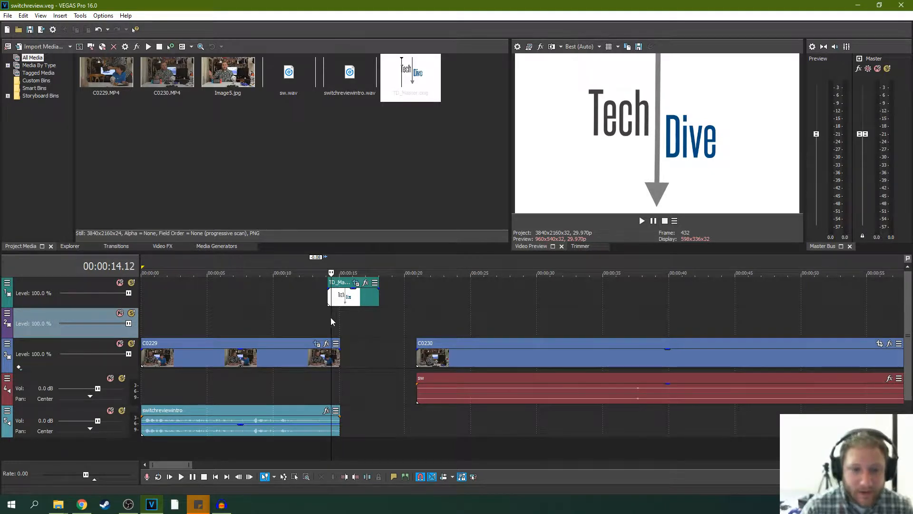
pyautogui.click(319, 317)
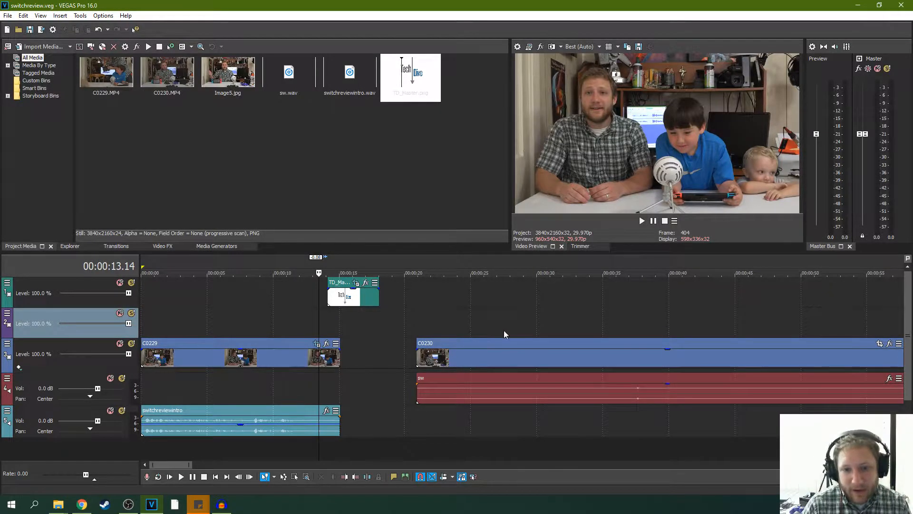
# - Trim the start of C0230 and its sw audio to about 27.5 seconds and play back the new opening
pyautogui.click(421, 316)
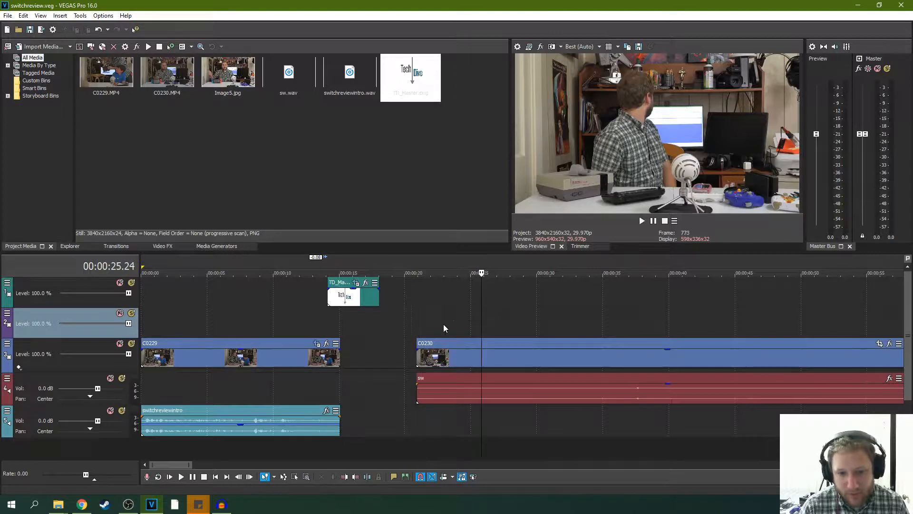
pyautogui.moveTo(417, 350); pyautogui.dragTo(506, 356)
pyautogui.click(425, 350)
pyautogui.press('space')
pyautogui.click(505, 356)
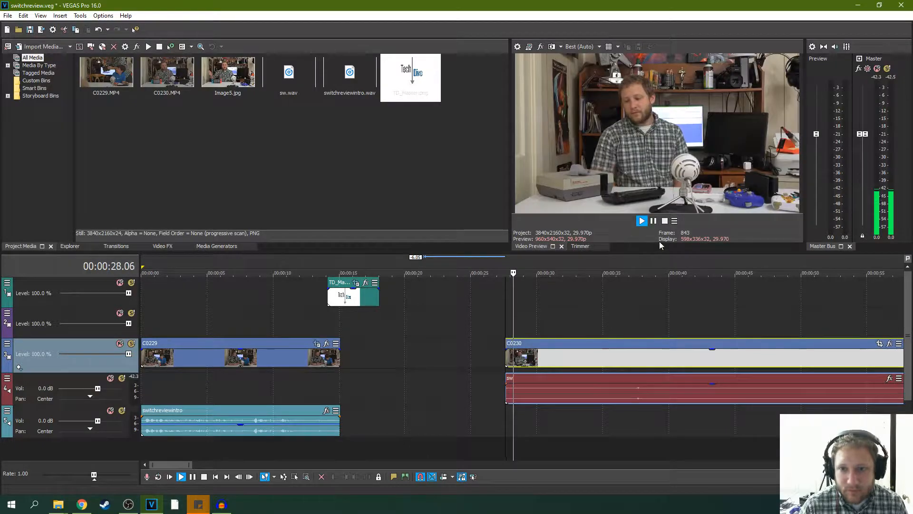
pyautogui.press('space')
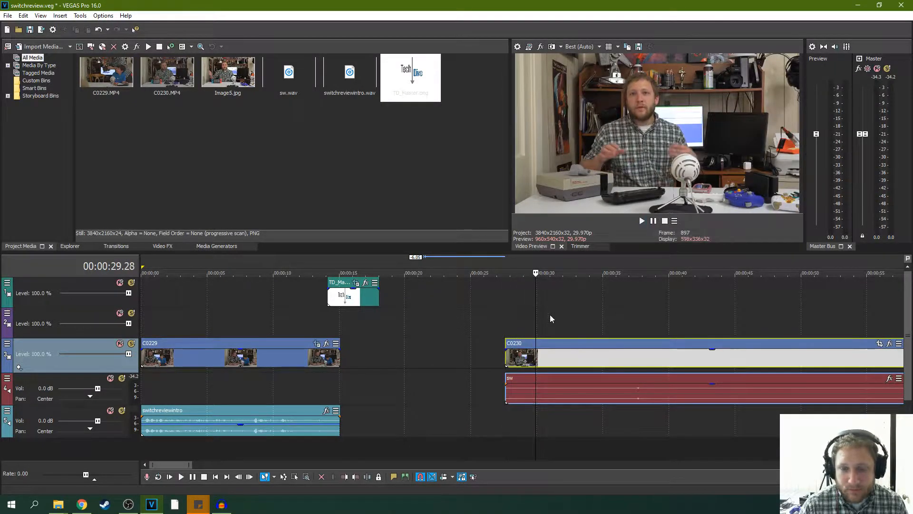
# - Trim the start of C0230 and sw further in stages to about 34 seconds, playing back each new opening
pyautogui.moveTo(508, 359); pyautogui.dragTo(545, 354)
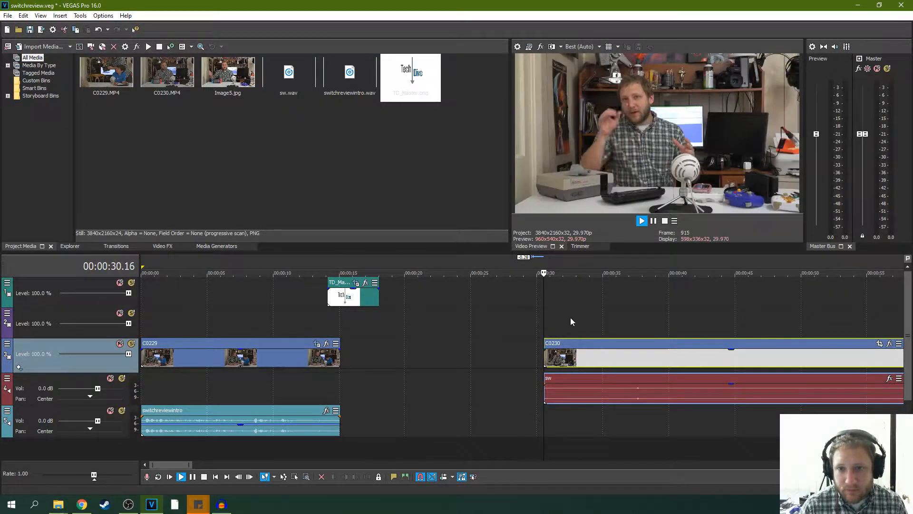
pyautogui.press('space')
pyautogui.press('space')
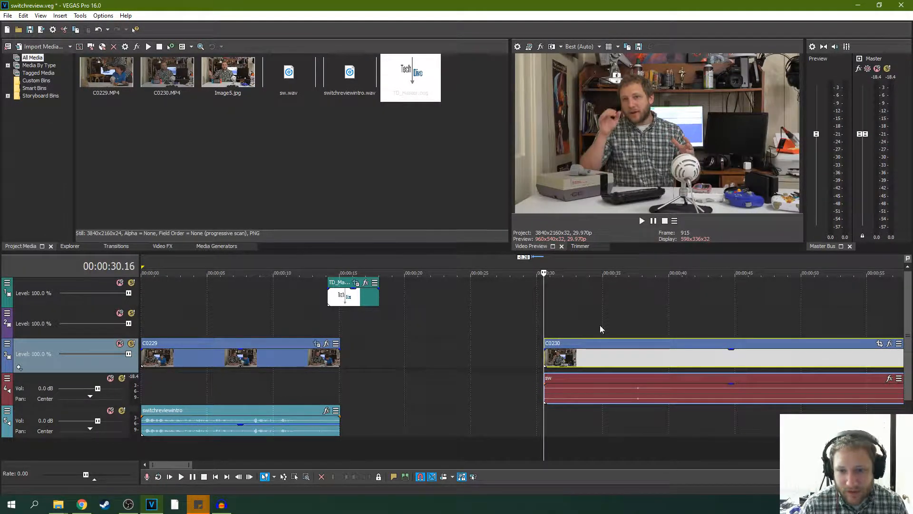
pyautogui.moveTo(545, 356); pyautogui.dragTo(568, 355)
pyautogui.press('space')
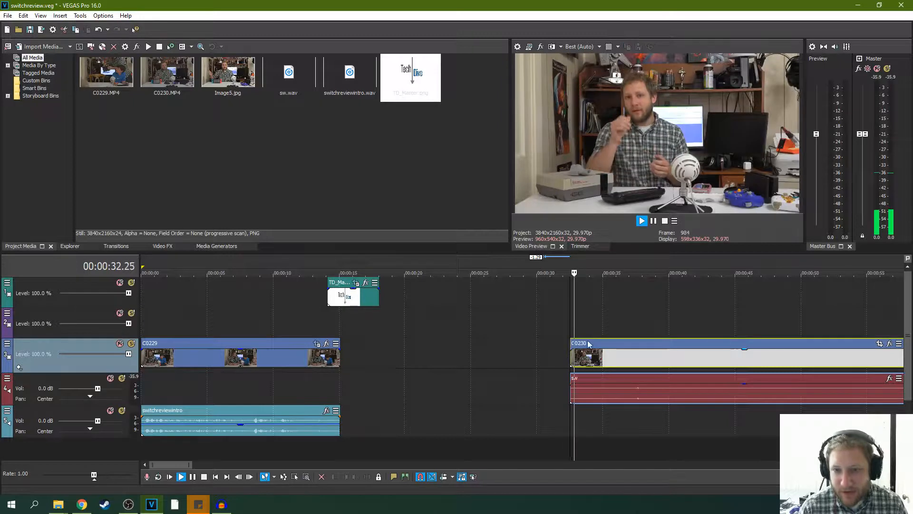
pyautogui.press('Return')
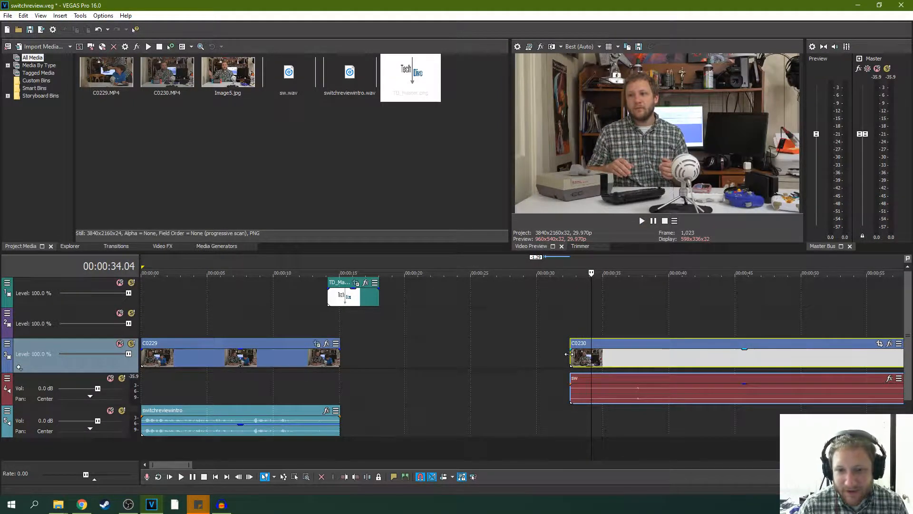
pyautogui.moveTo(568, 354); pyautogui.dragTo(591, 354)
pyautogui.press('space')
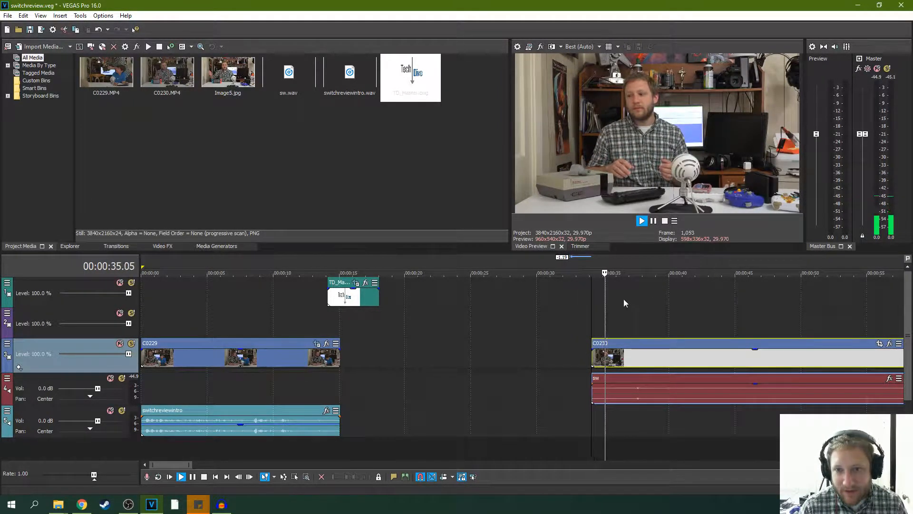
# - Trim the start of C0230 and its sw audio further to about 37 seconds and play back the new opening
pyautogui.press('Return')
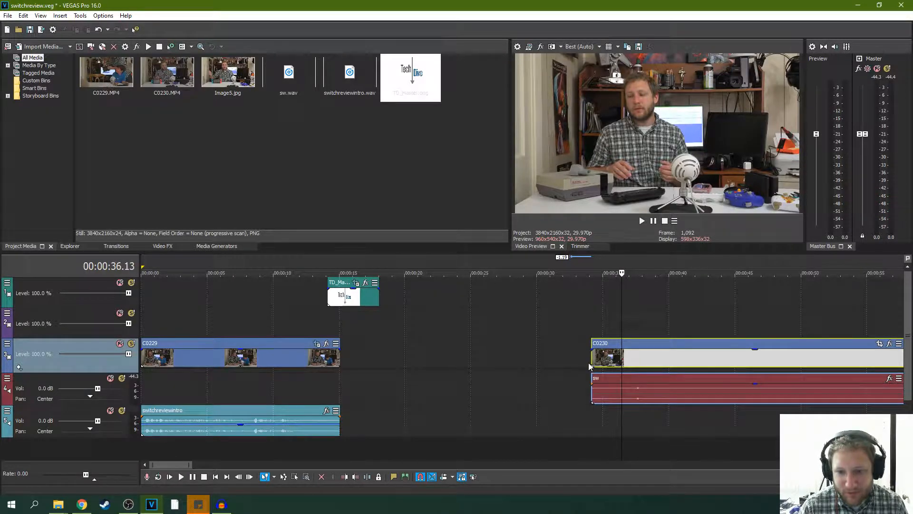
pyautogui.moveTo(592, 360); pyautogui.dragTo(621, 361)
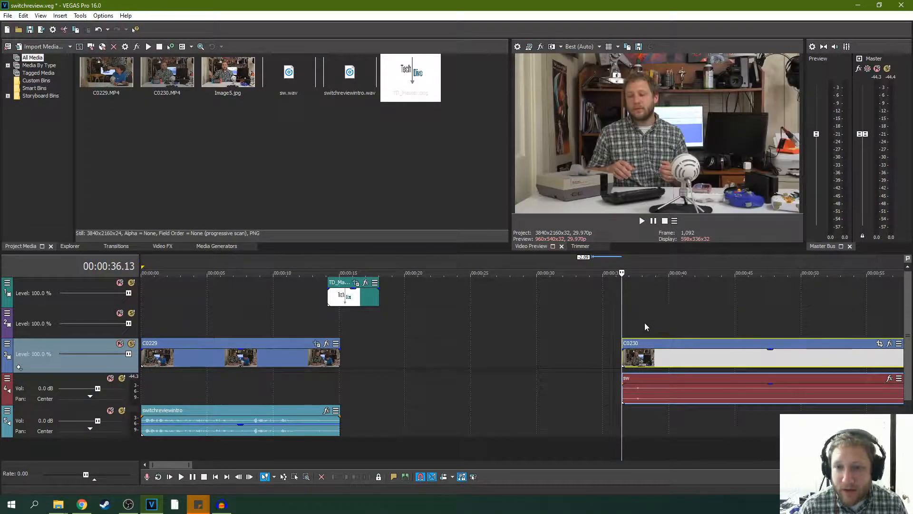
pyautogui.press('space')
pyautogui.press('space')
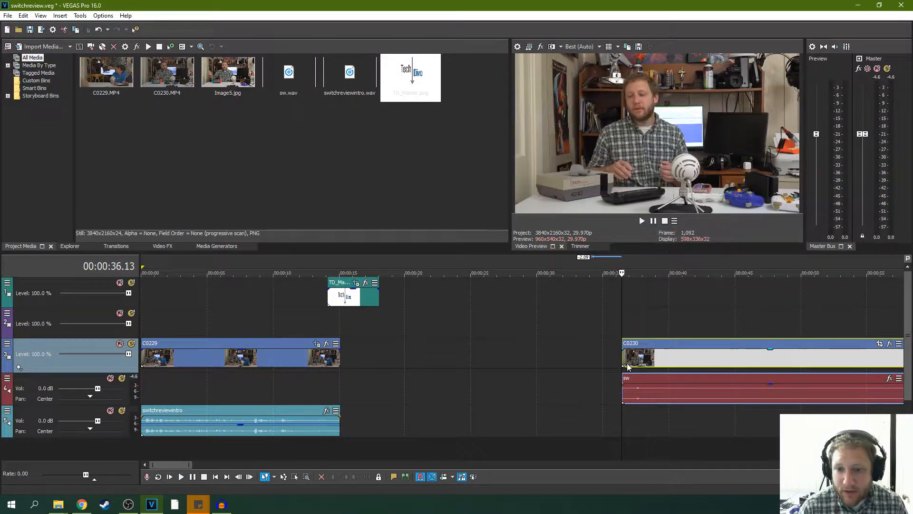
pyautogui.moveTo(626, 361); pyautogui.dragTo(628, 361)
pyautogui.click(628, 360)
pyautogui.press('space')
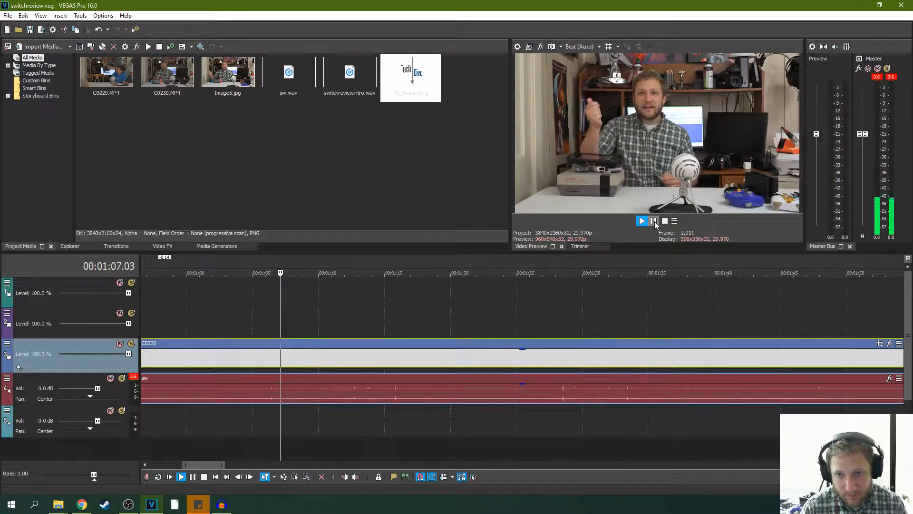
# - Pause playback just after the take ends and split C0230 and its sw audio at about 1:08.26
pyautogui.click(655, 221)
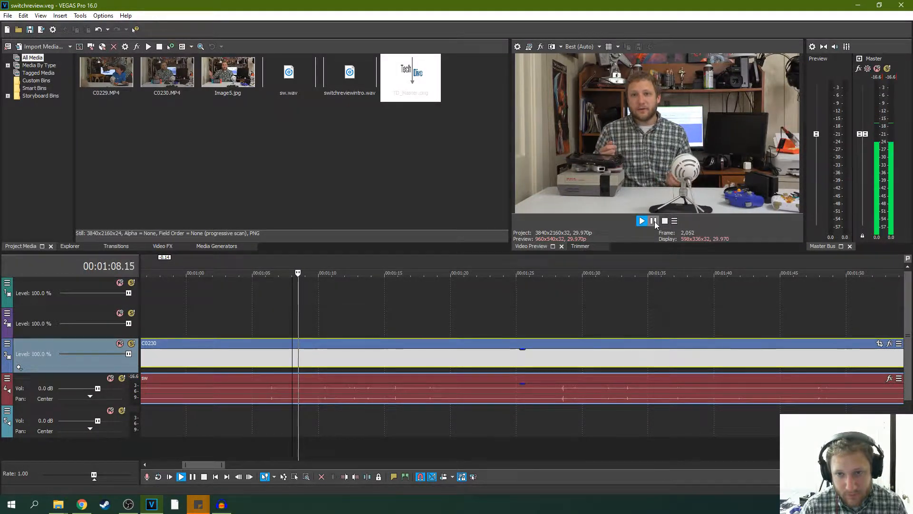
pyautogui.click(653, 221)
pyautogui.press('s')
pyautogui.scroll(-3, 378, 356)
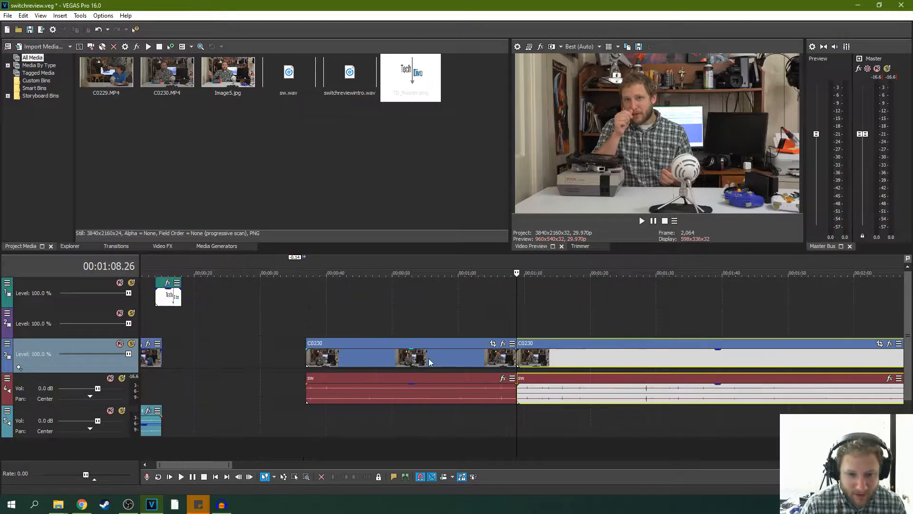
# - Move the first C0230 segment and its sw audio back to about 17 seconds, under the TD_Master logo's end, and play it
pyautogui.click(372, 353)
pyautogui.moveTo(345, 344); pyautogui.dragTo(215, 341)
pyautogui.click(178, 327)
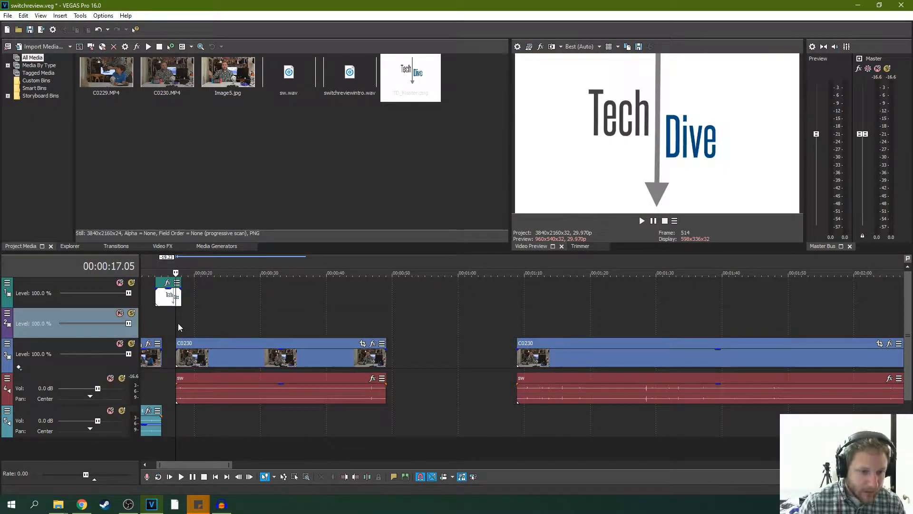
pyautogui.press('space')
pyautogui.scroll(4, 381, 344)
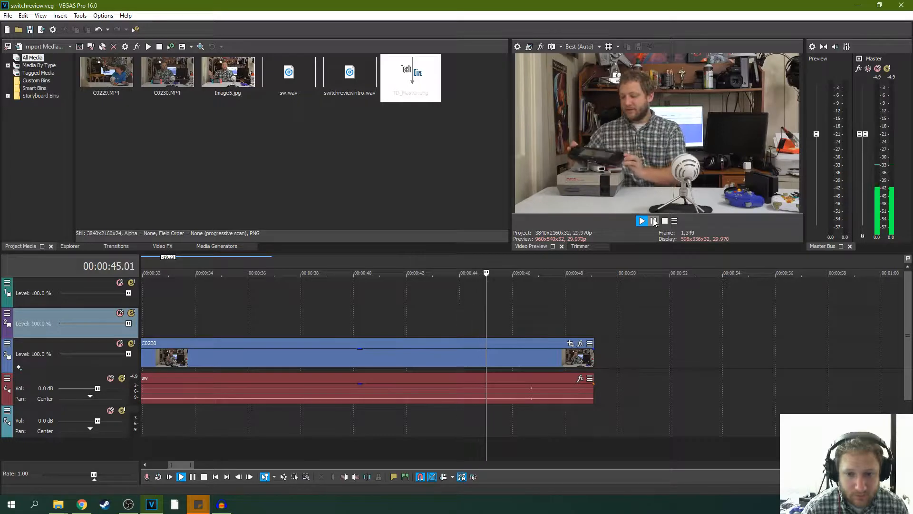
# - Split the first C0230 segment and its sw audio at about 46.28 and delete the short piece after the cut
pyautogui.click(654, 221)
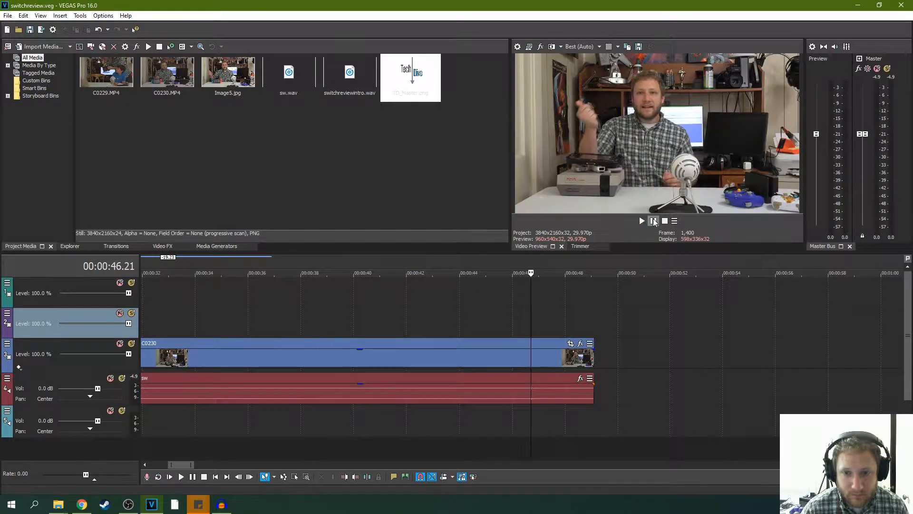
pyautogui.click(654, 222)
pyautogui.click(654, 223)
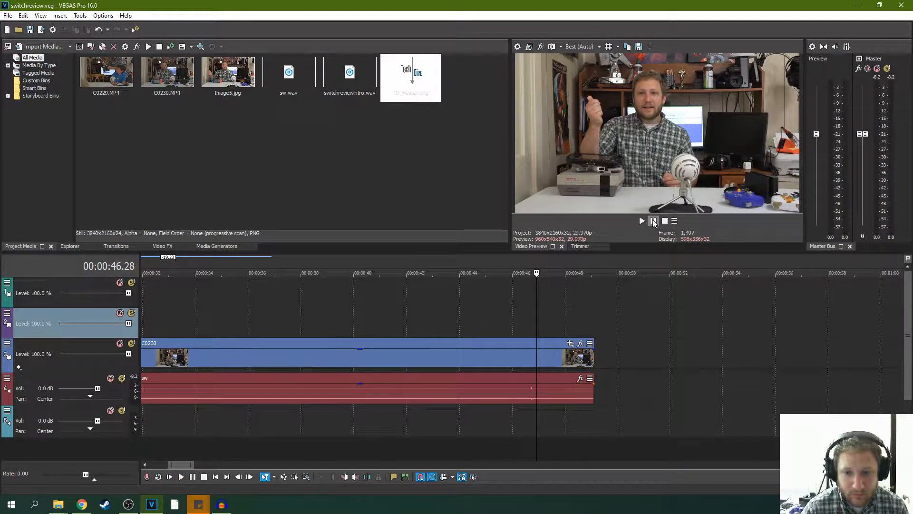
pyautogui.press('s')
pyautogui.click(548, 354)
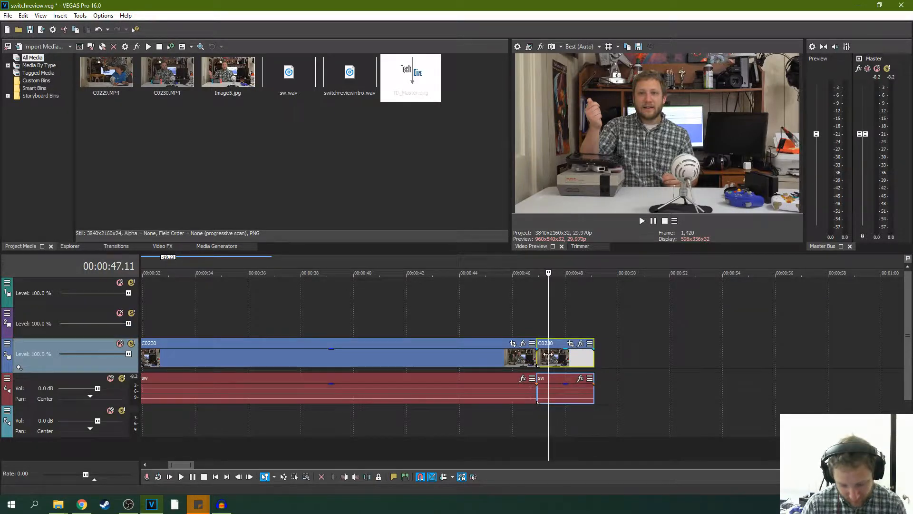
pyautogui.press('Delete')
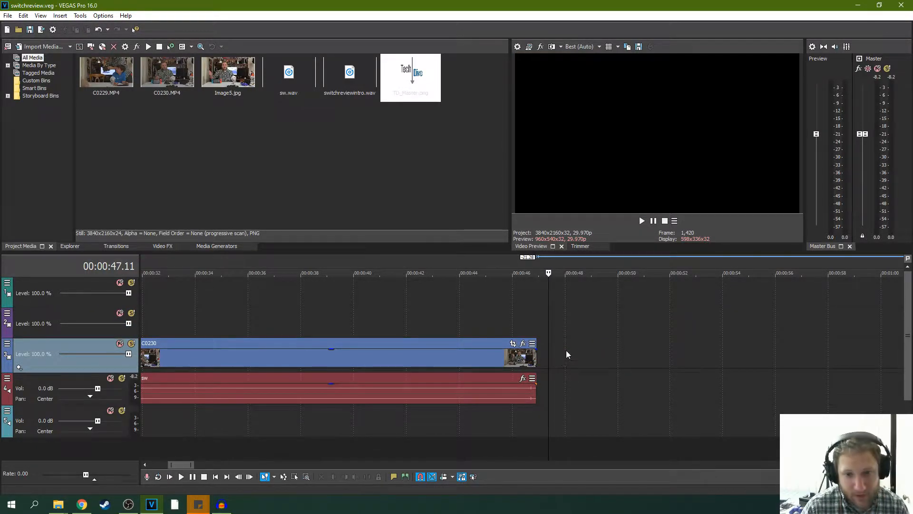
# - Trim the start of the remaining C0230 and sw in stages to about 1:28 and play back the new opening
pyautogui.scroll(-4, 577, 347)
pyautogui.moveTo(704, 352); pyautogui.dragTo(819, 355)
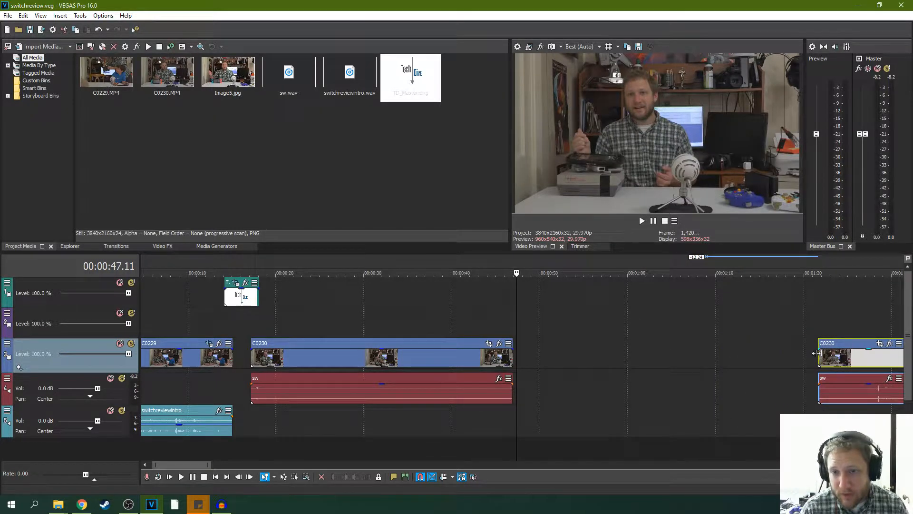
pyautogui.scroll(-3, 549, 371)
pyautogui.moveTo(501, 361); pyautogui.dragTo(527, 357)
pyautogui.click(528, 361)
pyautogui.press('space')
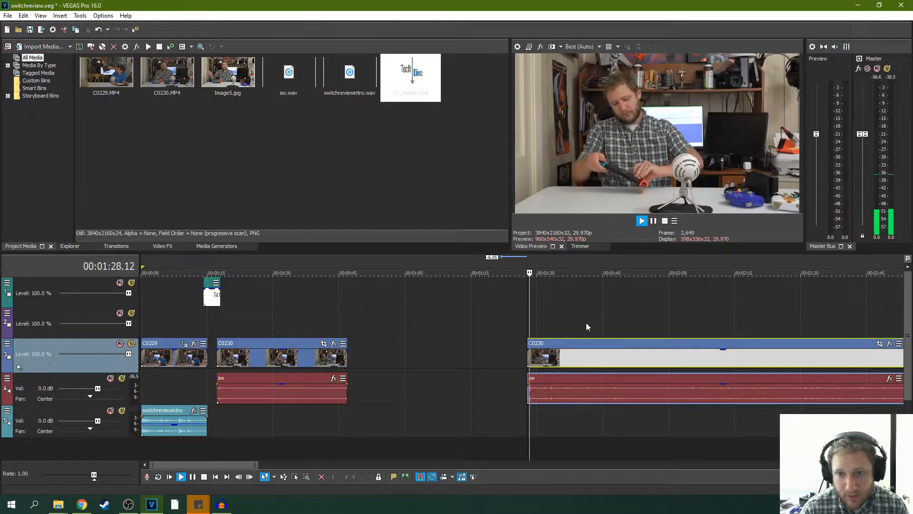
pyautogui.click(658, 222)
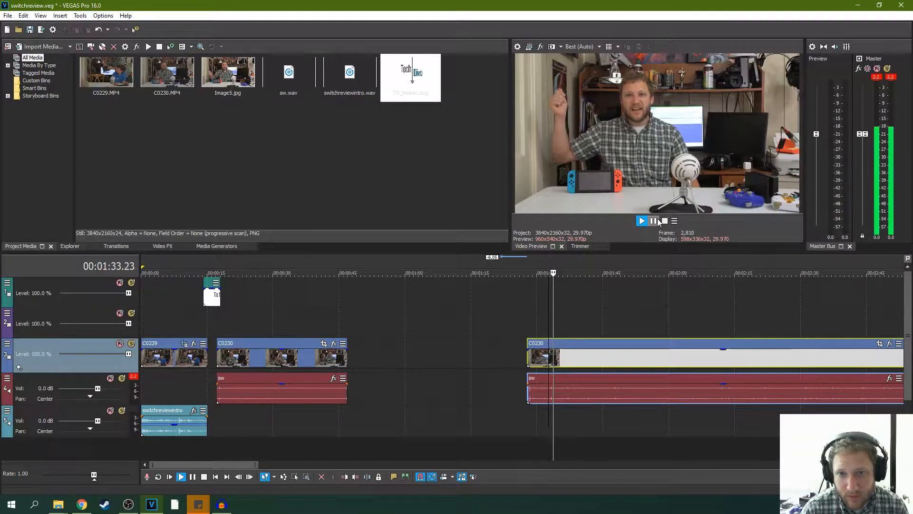
pyautogui.click(658, 221)
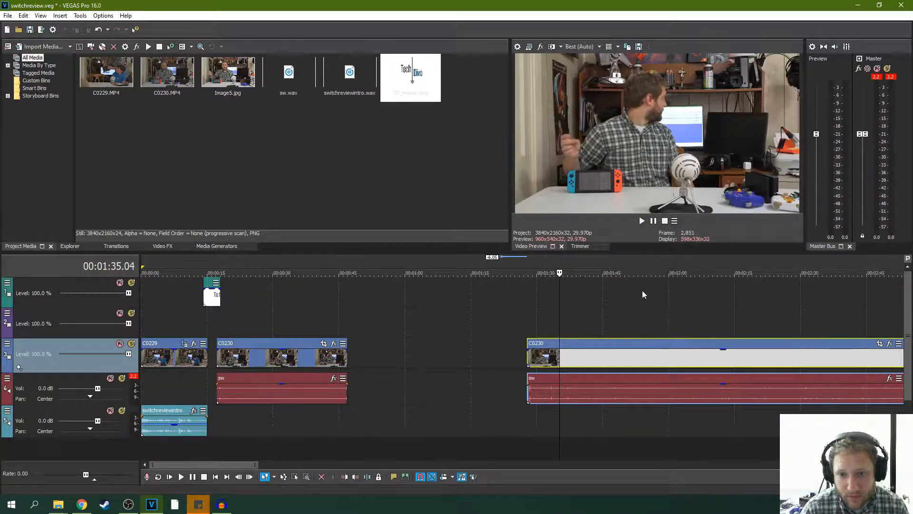
# - Replay the remaining C0230's opening, trim its start and sw to about 1:45.13, and play from there
pyautogui.scroll(2, 643, 295)
pyautogui.click(473, 361)
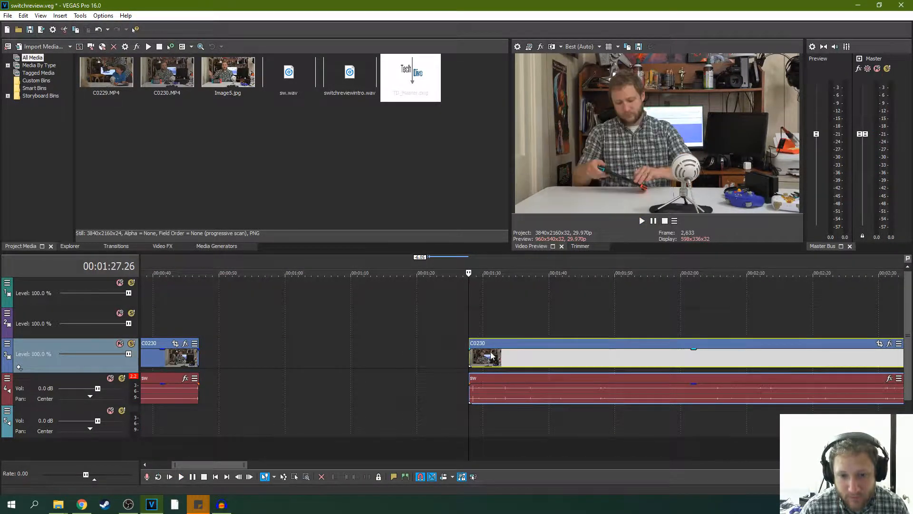
pyautogui.press('space')
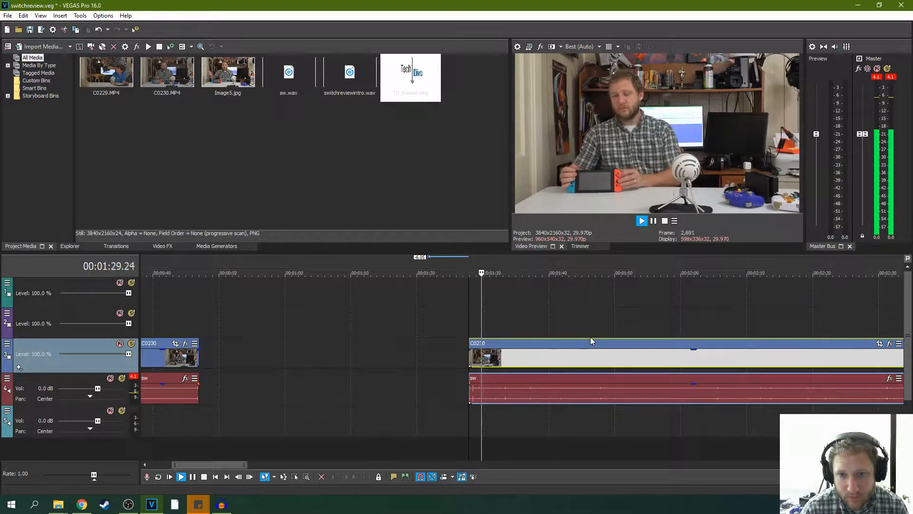
pyautogui.press('space')
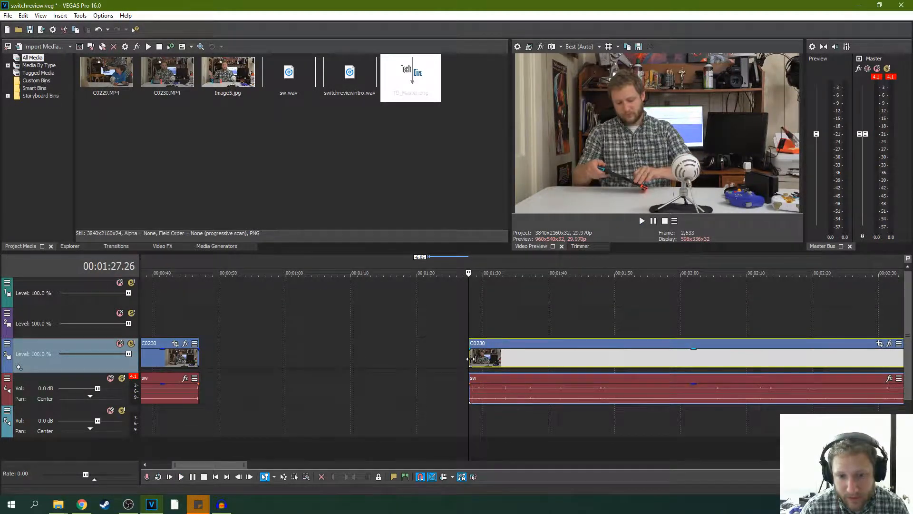
pyautogui.moveTo(471, 359); pyautogui.dragTo(588, 362)
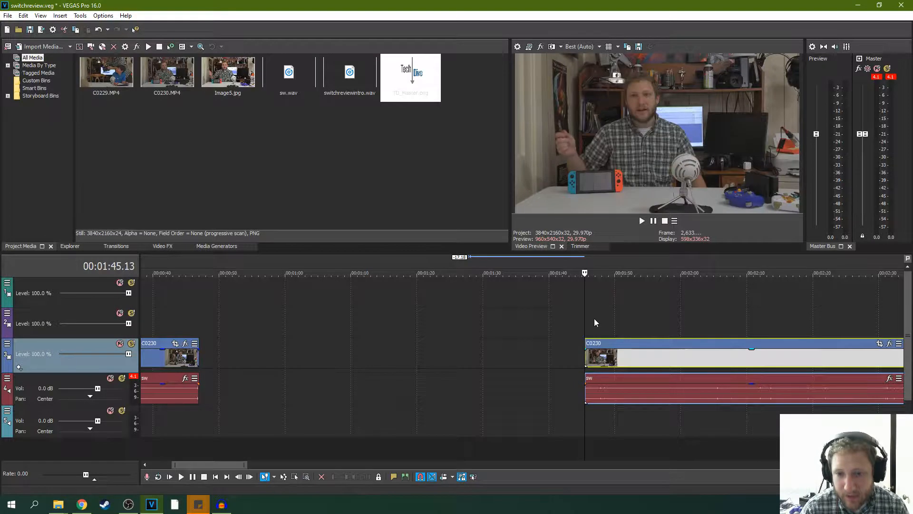
pyautogui.press('space')
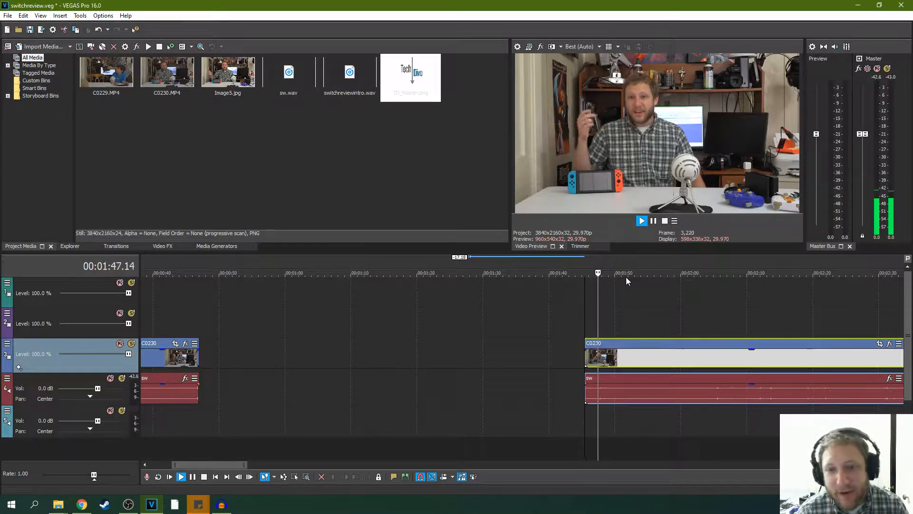
# - Split C0230 and sw at about 1:50.24 and move the short piece before the cut back to about 49 seconds
pyautogui.click(654, 222)
pyautogui.press('s')
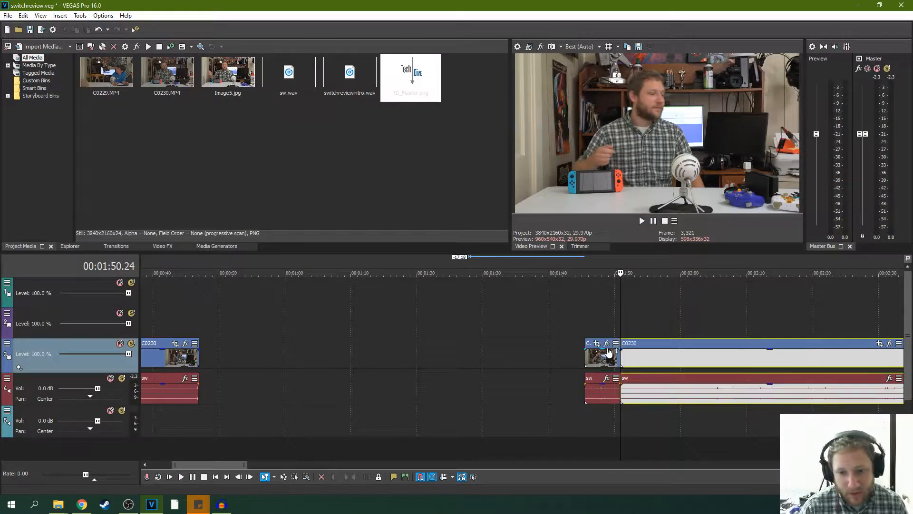
pyautogui.moveTo(590, 347); pyautogui.dragTo(218, 352)
pyautogui.click(198, 356)
pyautogui.scroll(5, 315, 352)
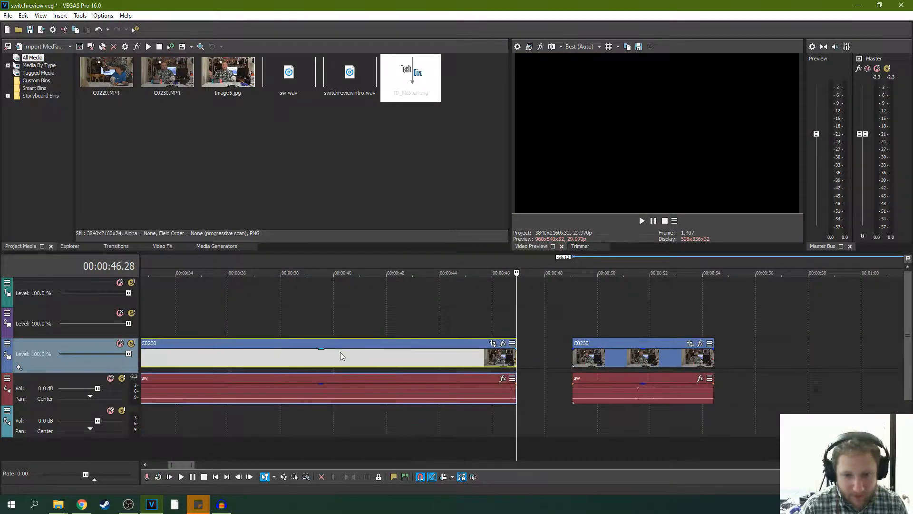
# - Play the end of the first C0230 segment and move the second segment with its sw against it at about 47 seconds
pyautogui.click(495, 317)
pyautogui.scroll(3, 539, 318)
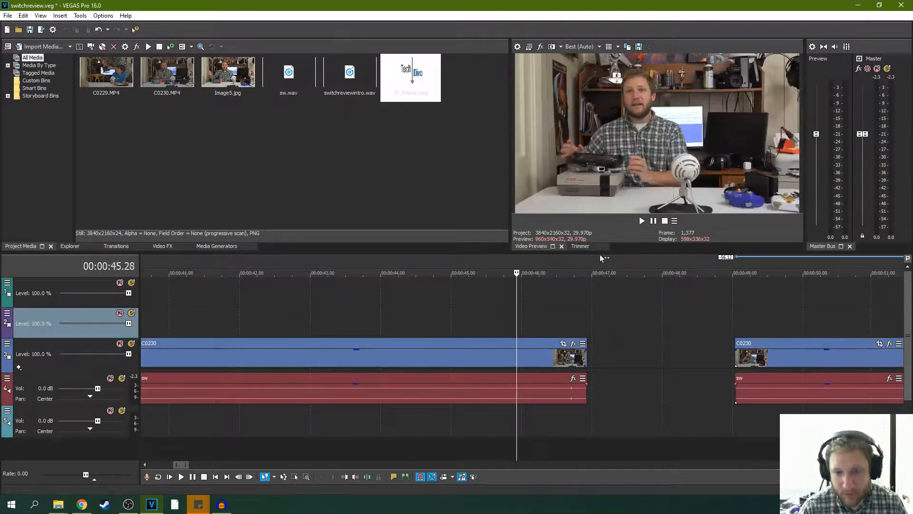
pyautogui.click(641, 221)
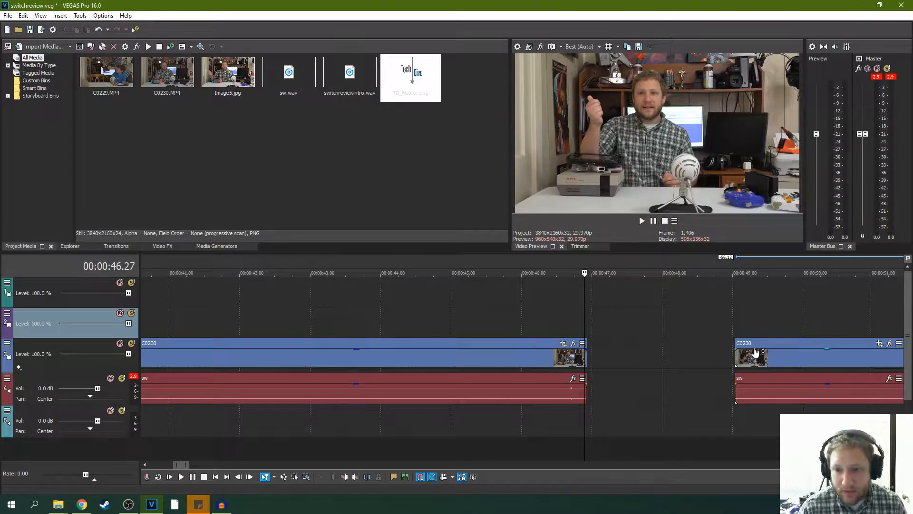
pyautogui.moveTo(757, 352); pyautogui.dragTo(613, 359)
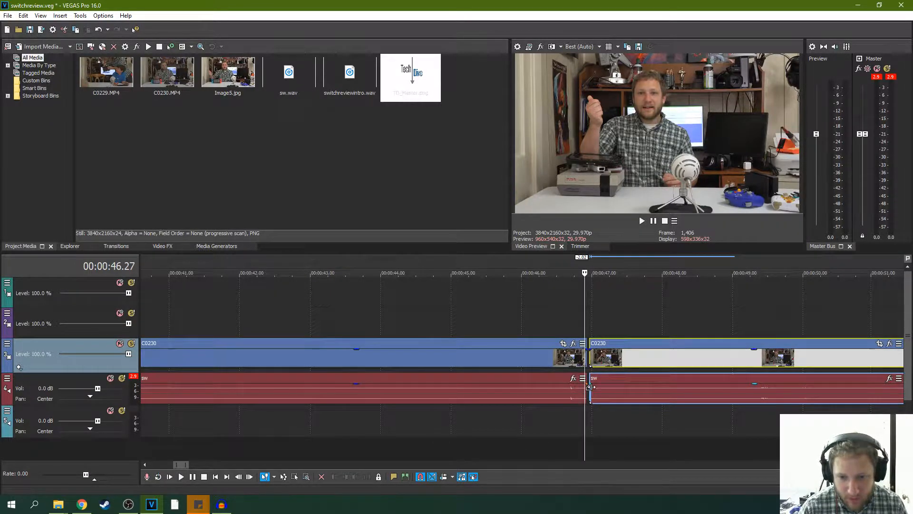
# - Ignoring event grouping, trim the second segment's sw start to about 47.2 seconds and the first C0230 video's end to about 46.6 seconds
pyautogui.moveTo(590, 387); pyautogui.dragTo(598, 379)
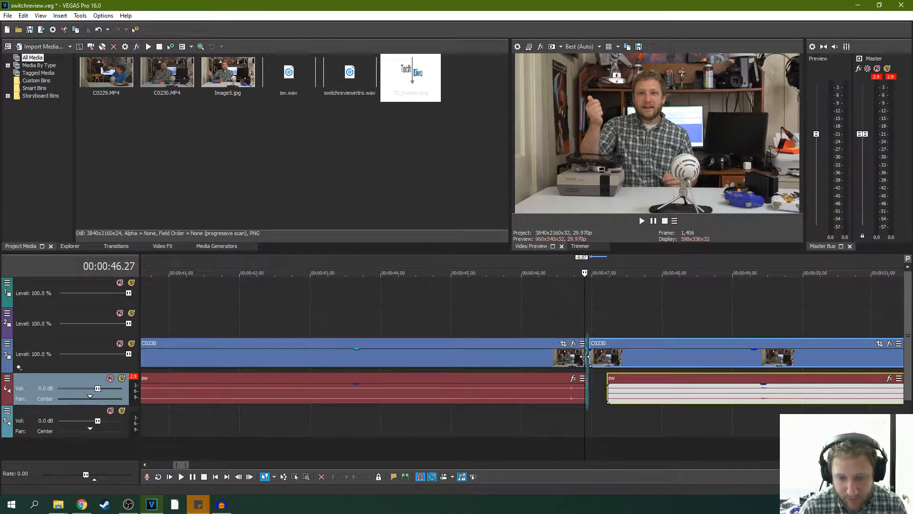
pyautogui.moveTo(585, 357); pyautogui.dragTo(581, 357)
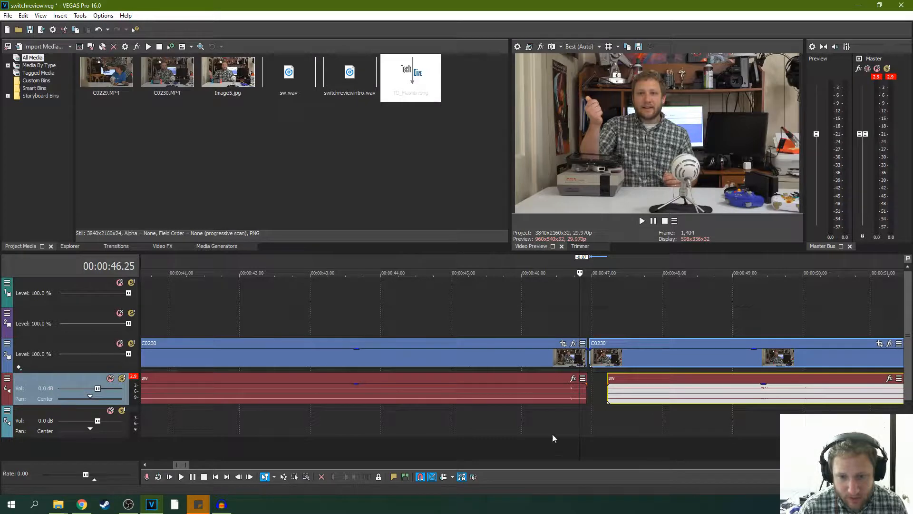
pyautogui.click(473, 477)
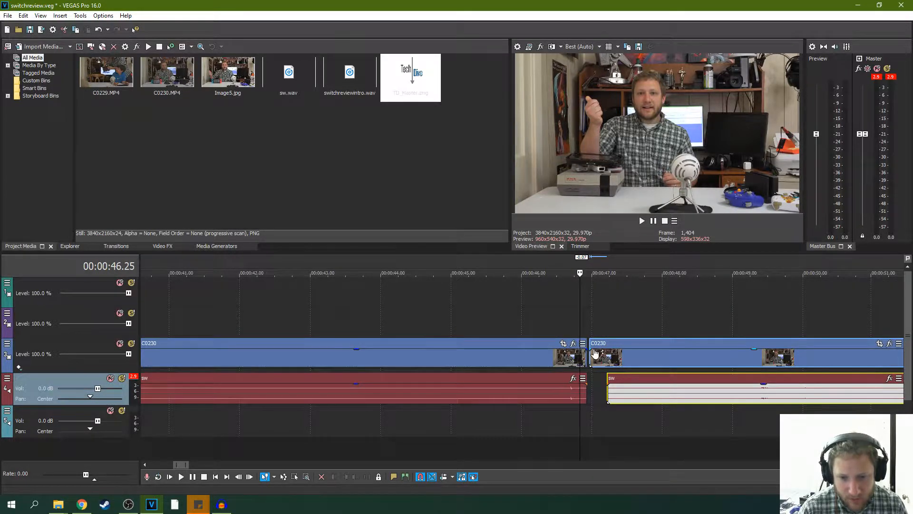
pyautogui.moveTo(587, 356); pyautogui.dragTo(559, 358)
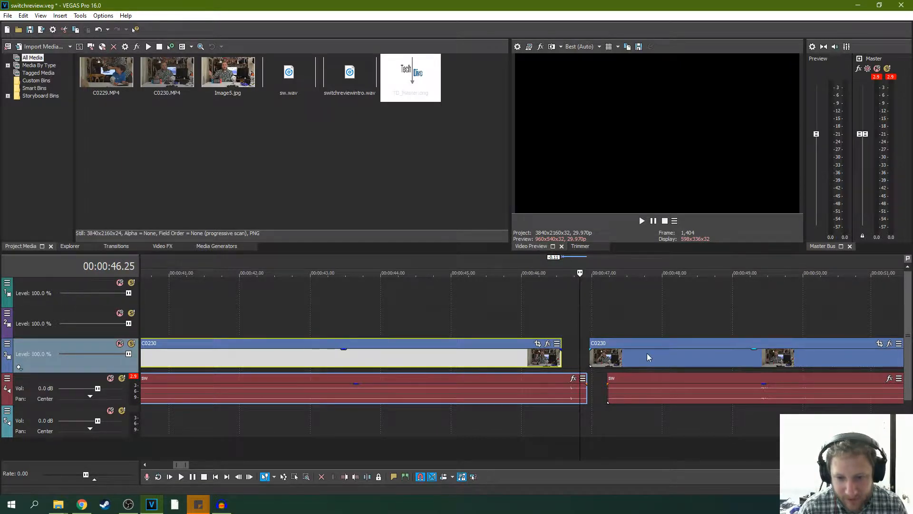
# - Move the second C0230 segment against the first one's shortened video end, overlapping their sw audio, and play across the cut
pyautogui.moveTo(652, 343); pyautogui.dragTo(622, 345)
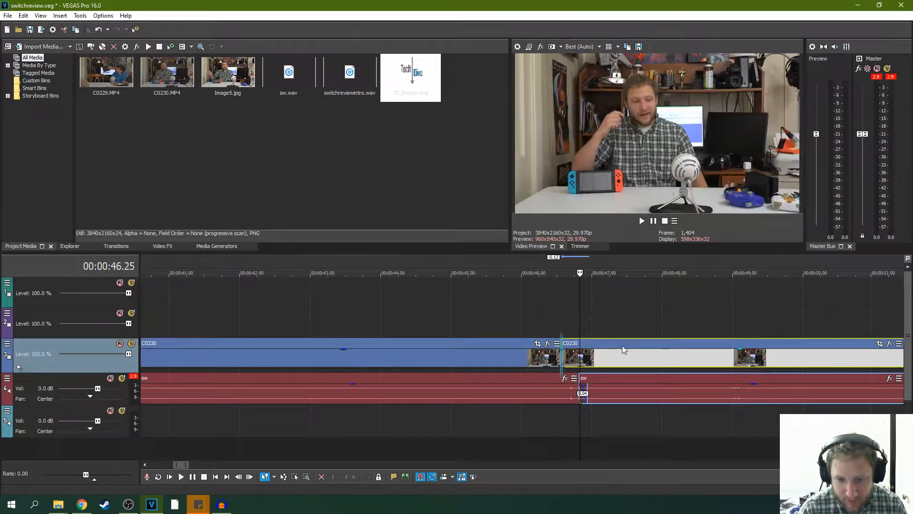
pyautogui.click(508, 324)
pyautogui.press('space')
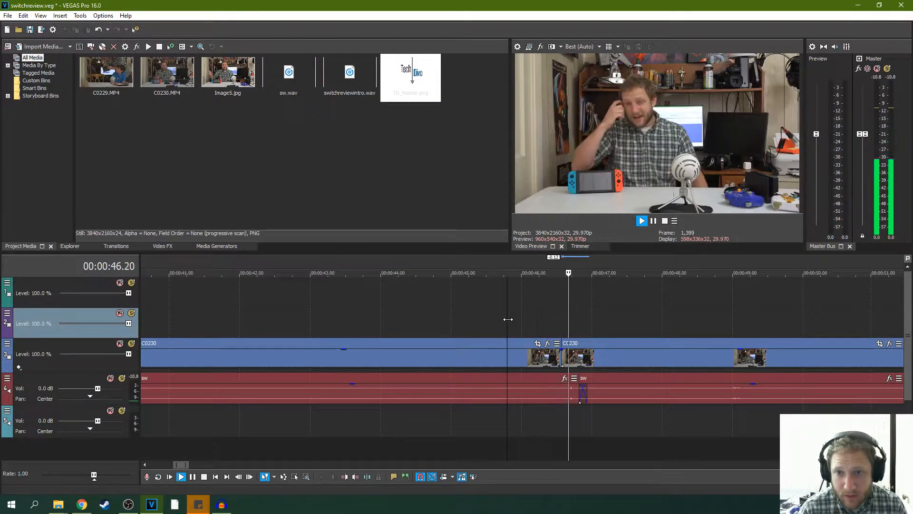
pyautogui.click(654, 220)
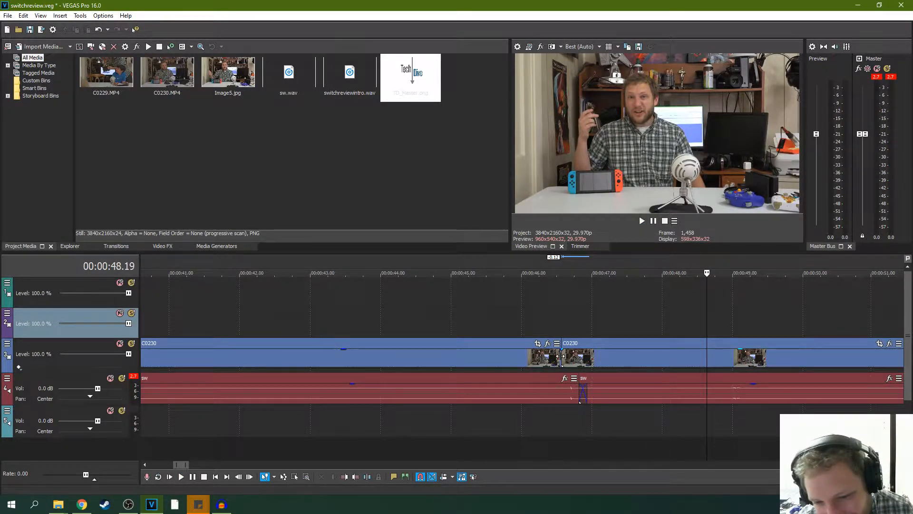
# - Trim the start of the second C0230 segment and its sw audio to about 48.5 seconds and play back the new opening
pyautogui.moveTo(561, 356); pyautogui.dragTo(694, 341)
pyautogui.click(694, 326)
pyautogui.press('space')
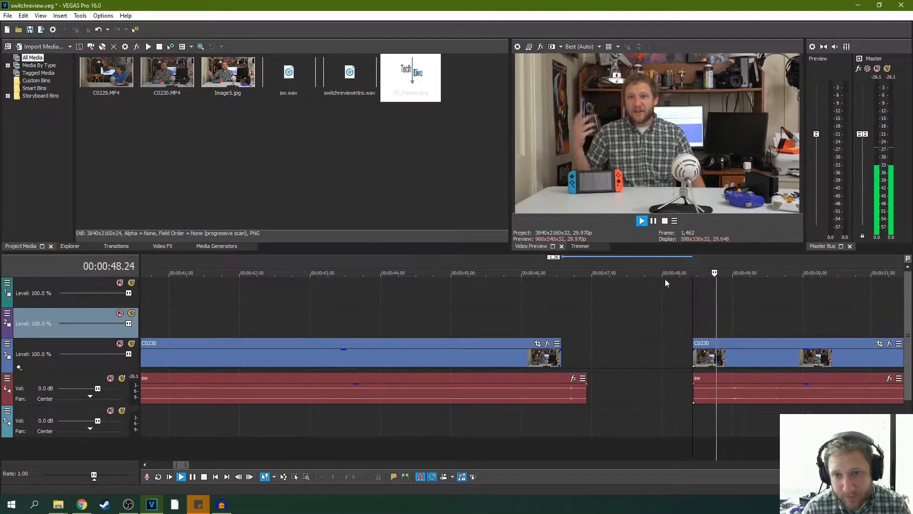
pyautogui.press('Return')
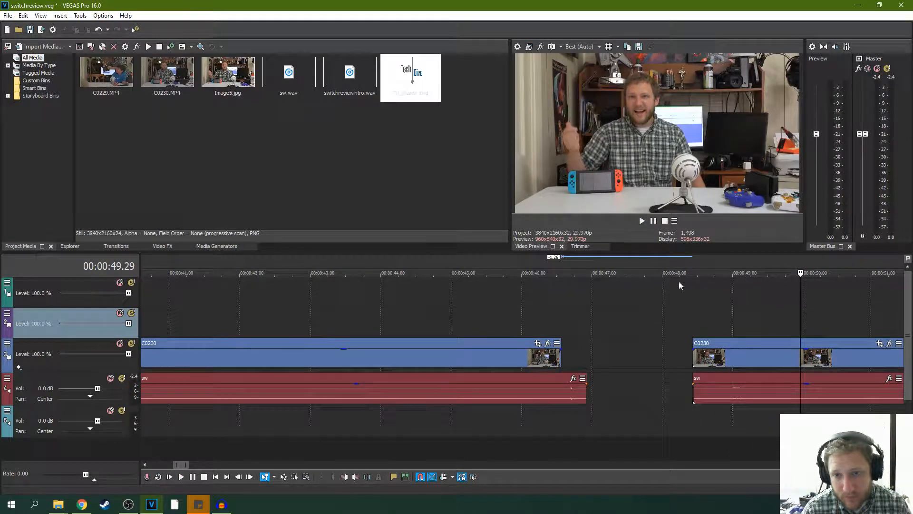
# - Trim the start of the second C0230 segment to 00:00:49.18 and its sw audio start about four frames further
pyautogui.click(695, 354)
pyautogui.click(642, 220)
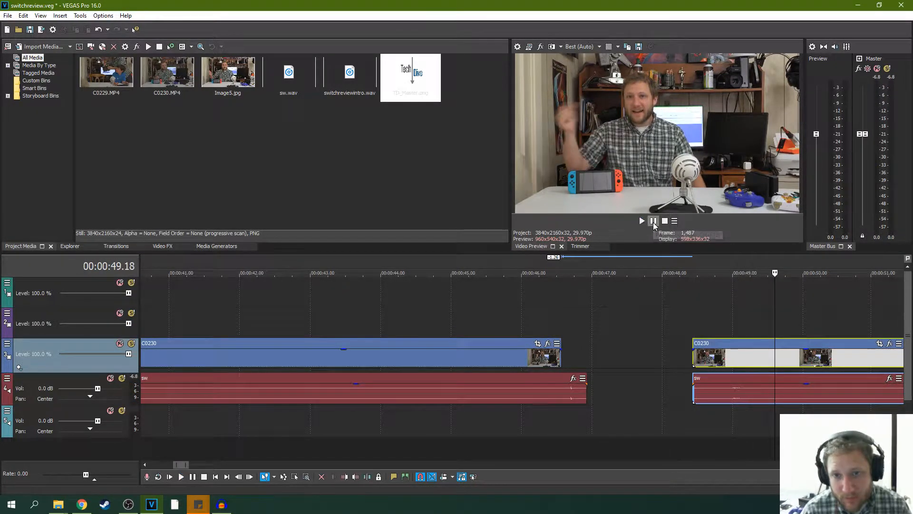
pyautogui.scroll(3, 700, 361)
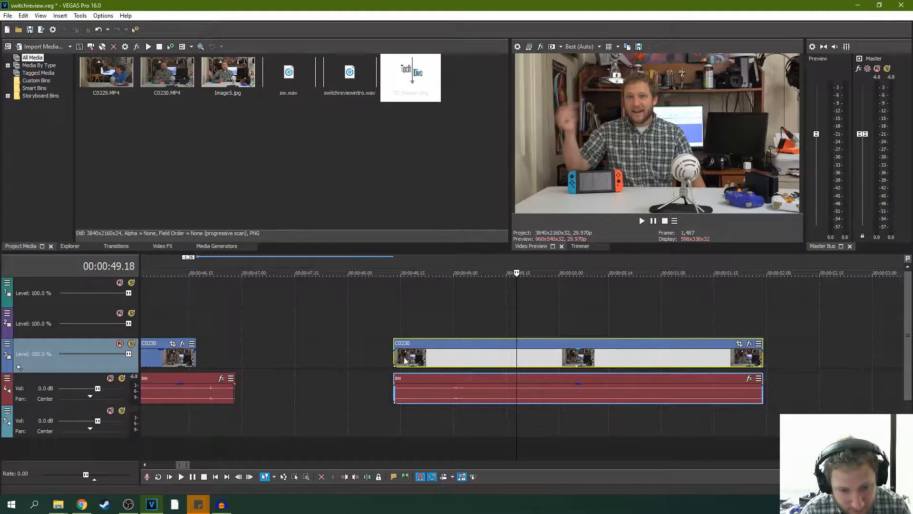
pyautogui.moveTo(394, 357); pyautogui.dragTo(517, 352)
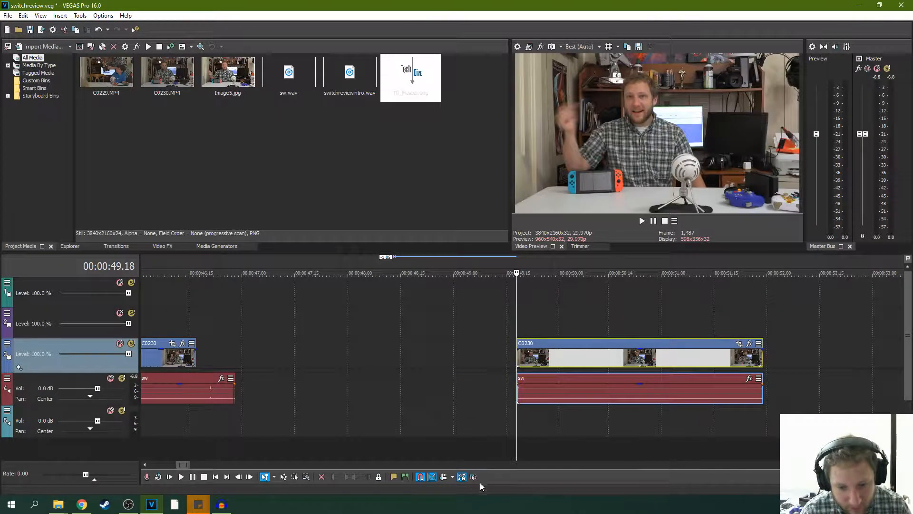
pyautogui.click(518, 390)
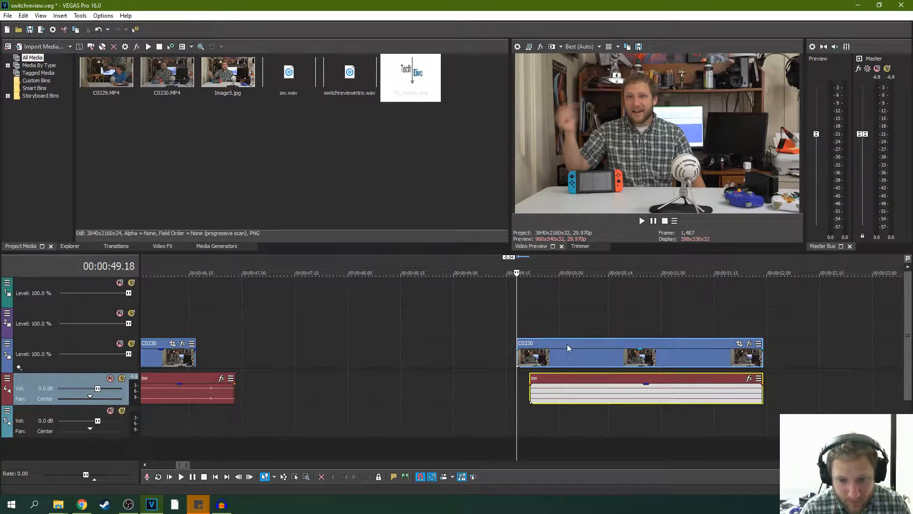
# - Extend the first C0230 video's end to about 00:00:46.21, move the second segment against it with overlapping sw audio, and play across the cut
pyautogui.moveTo(567, 344); pyautogui.dragTo(287, 341)
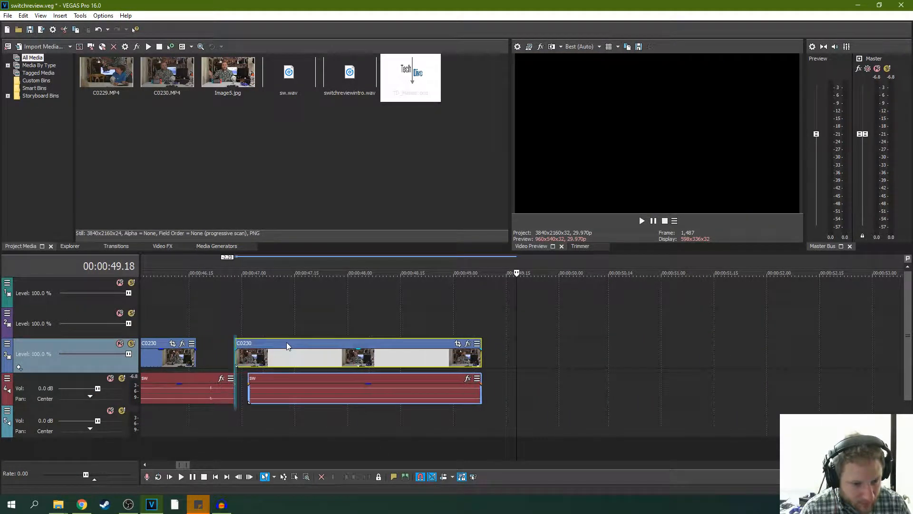
pyautogui.moveTo(195, 354); pyautogui.dragTo(209, 354)
pyautogui.moveTo(290, 344); pyautogui.dragTo(263, 343)
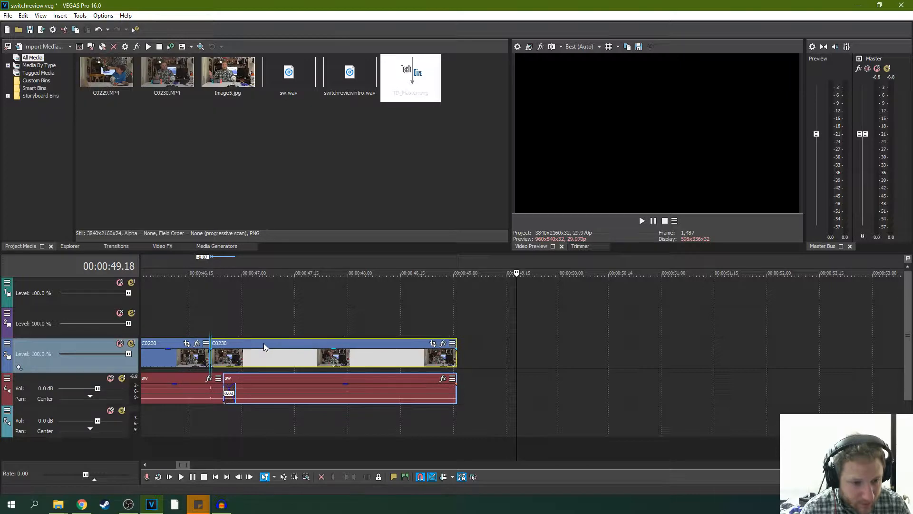
pyautogui.click(206, 315)
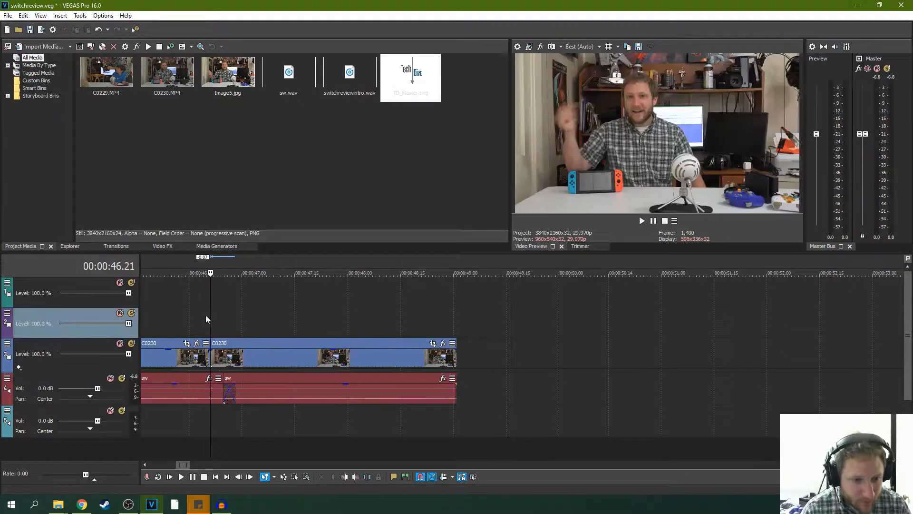
pyautogui.click(172, 304)
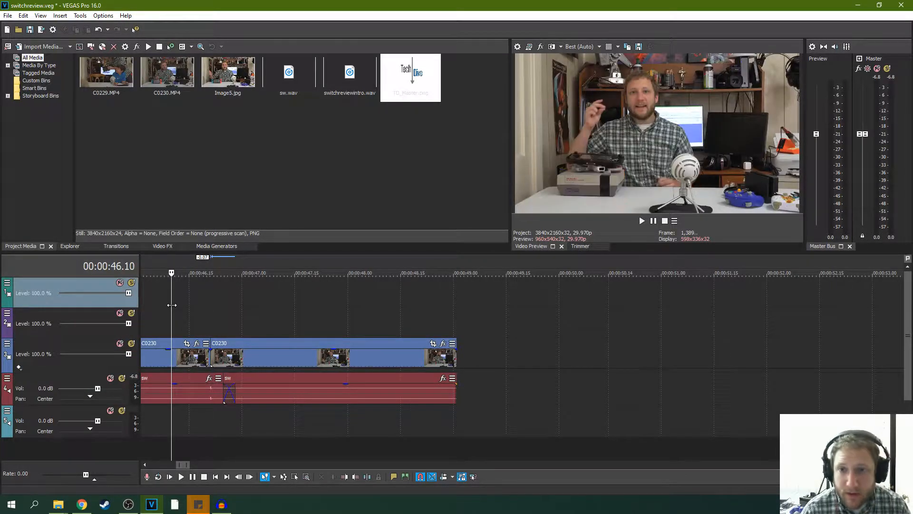
pyautogui.scroll(-2, 182, 312)
pyautogui.press('space')
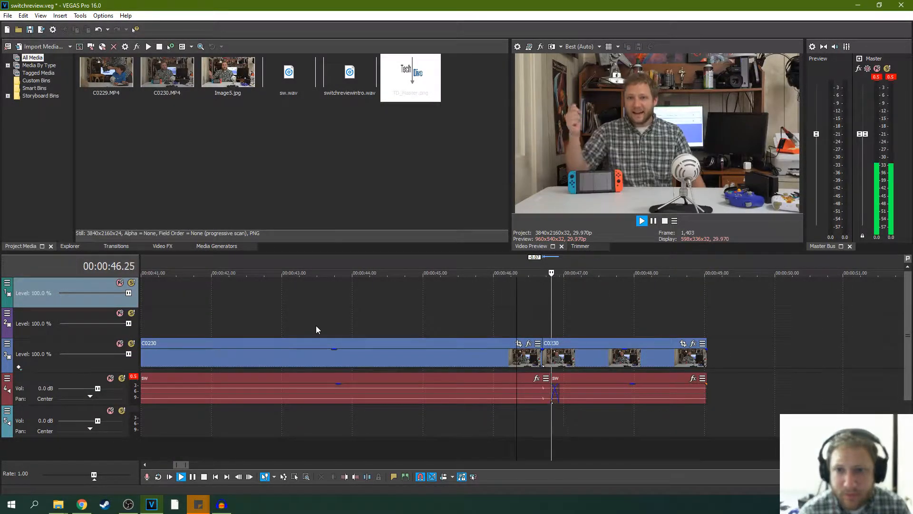
pyautogui.click(653, 222)
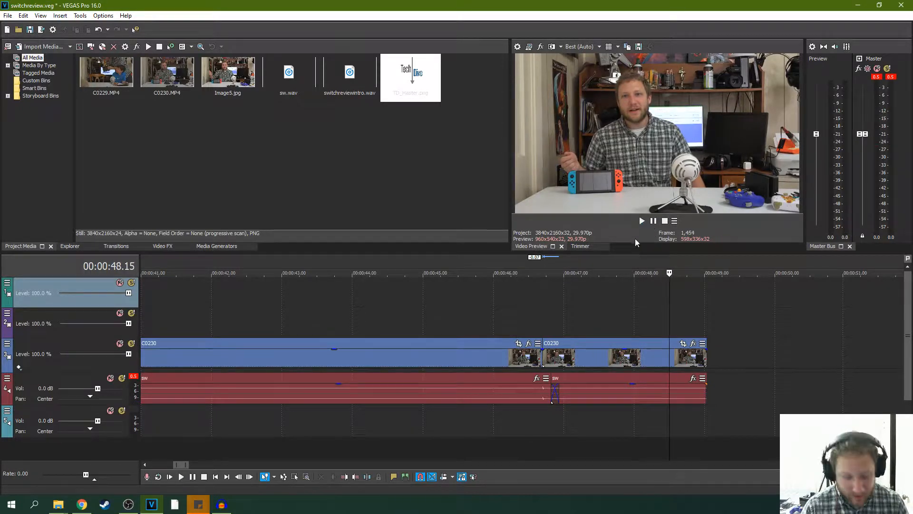
# - Play from about 00:00:44.07 through the cut into the second C0230 segment
pyautogui.click(469, 312)
pyautogui.click(369, 310)
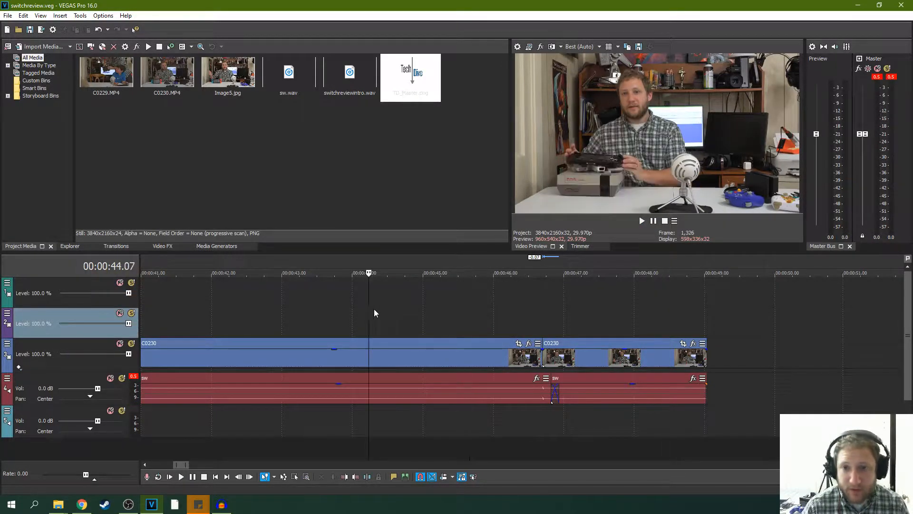
pyautogui.press('space')
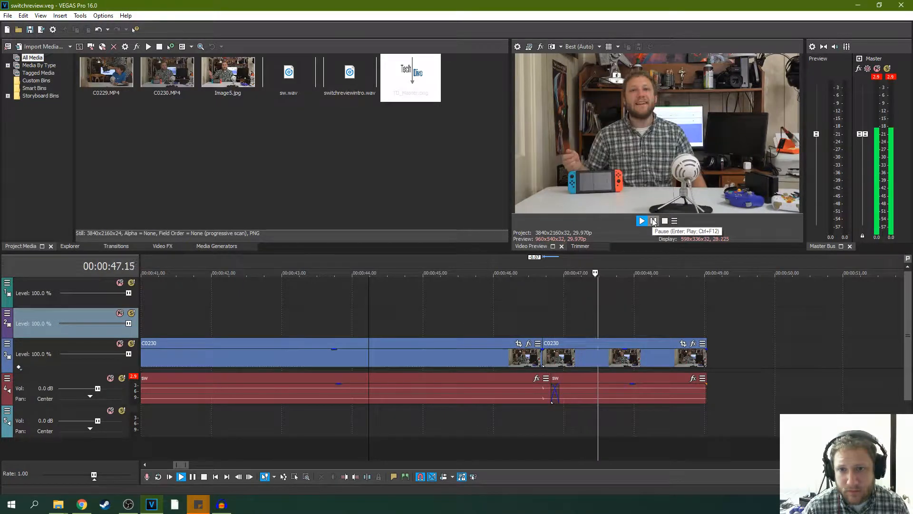
pyautogui.click(653, 222)
# - Step back and forth frame by frame around the C0230 cut at 00:00:46.21 to examine the match between the takes
pyautogui.click(531, 310)
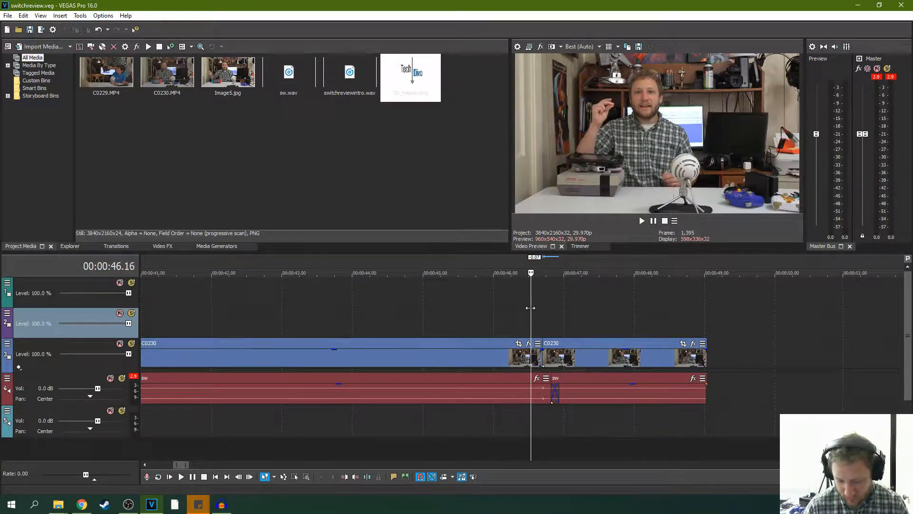
pyautogui.press('space')
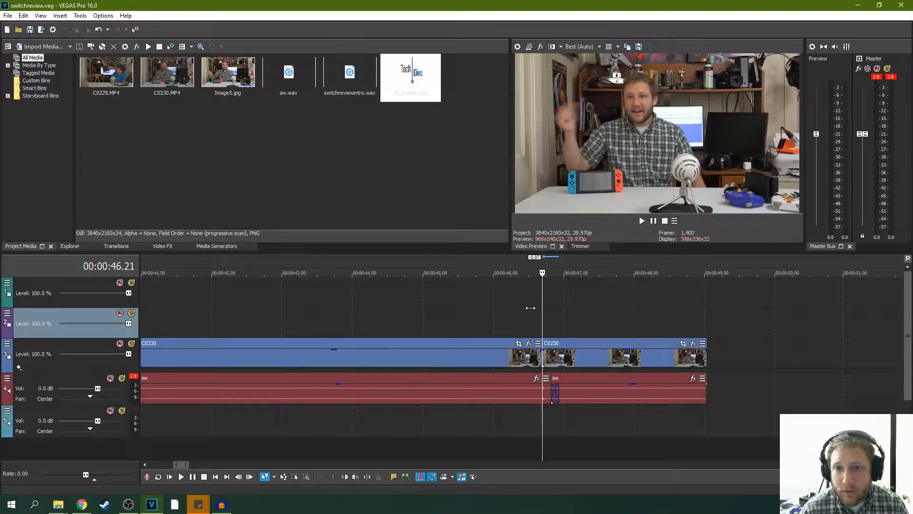
pyautogui.press('Left')
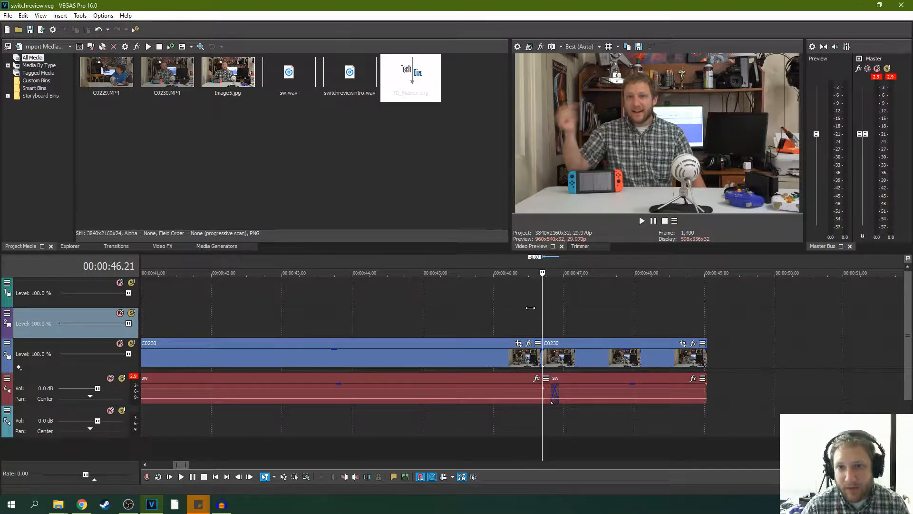
pyautogui.press('space')
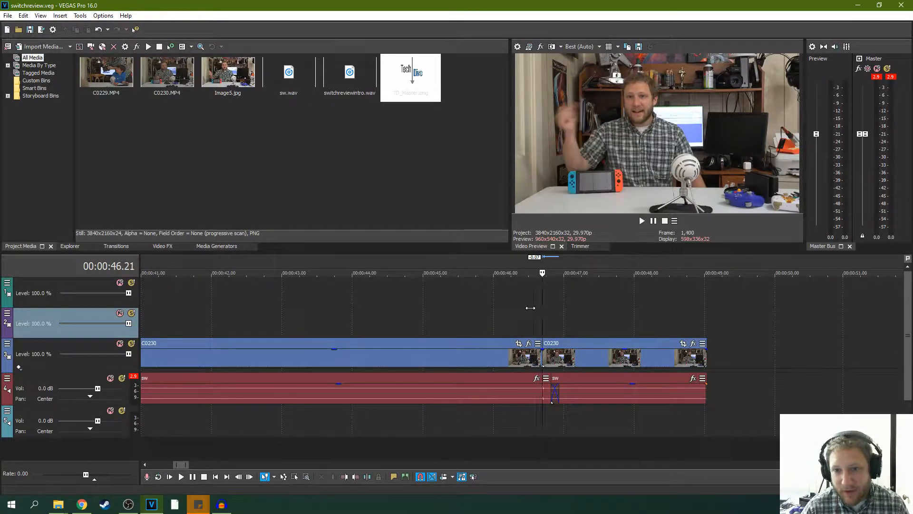
pyautogui.press('space')
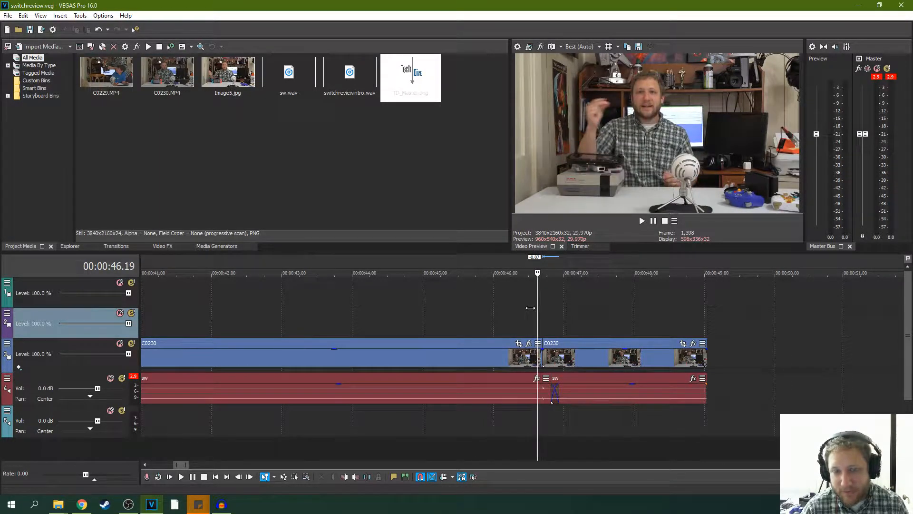
pyautogui.press('Right')
pyautogui.press('Left')
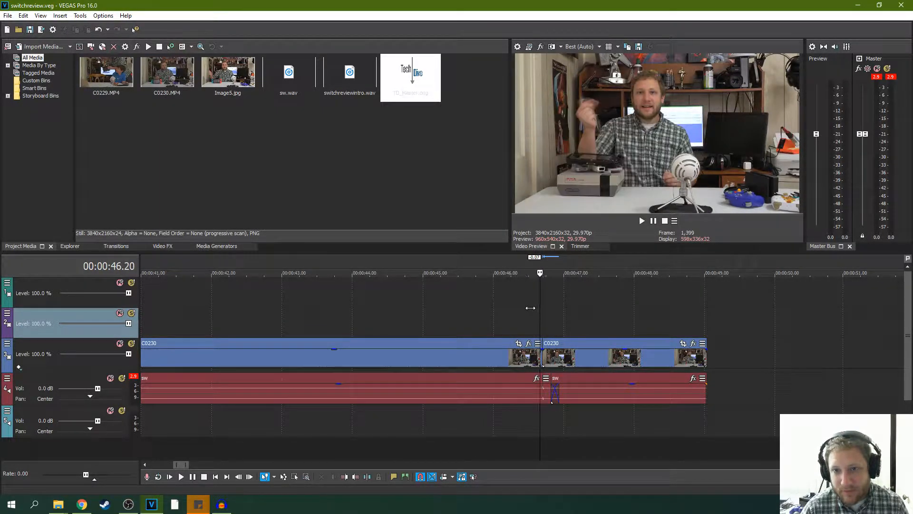
pyautogui.press('Right')
pyautogui.press('Left')
pyautogui.press('Right')
pyautogui.press('Left')
pyautogui.press('Right')
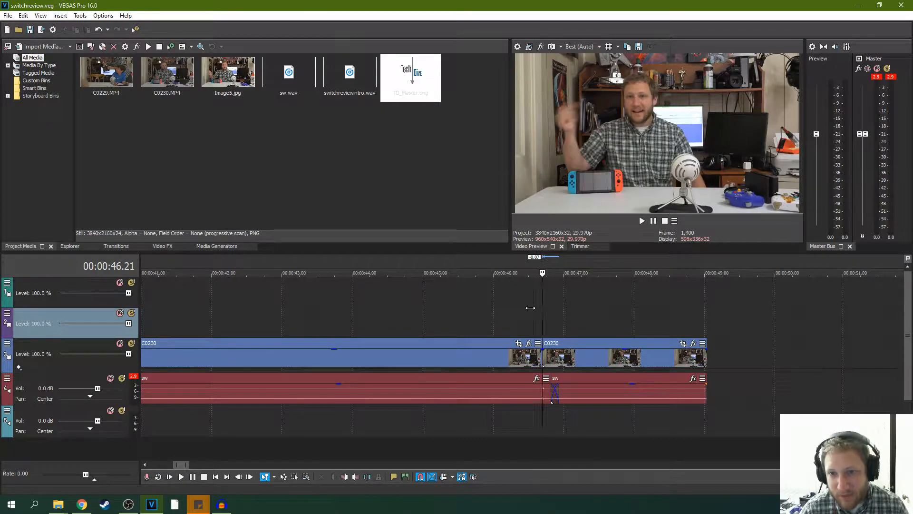
pyautogui.press('Left')
pyautogui.press('Left')
pyautogui.press('Left')
pyautogui.press('Left')
pyautogui.press('Left')
pyautogui.press('Left')
pyautogui.press('Left')
pyautogui.press('Right')
pyautogui.press('Right')
pyautogui.press('Right')
pyautogui.press('Right')
pyautogui.press('Right')
pyautogui.press('Right')
pyautogui.press('Right')
pyautogui.press('Right')
pyautogui.press('Right')
pyautogui.press('Right')
pyautogui.press('Right')
pyautogui.press('Right')
pyautogui.press('Right')
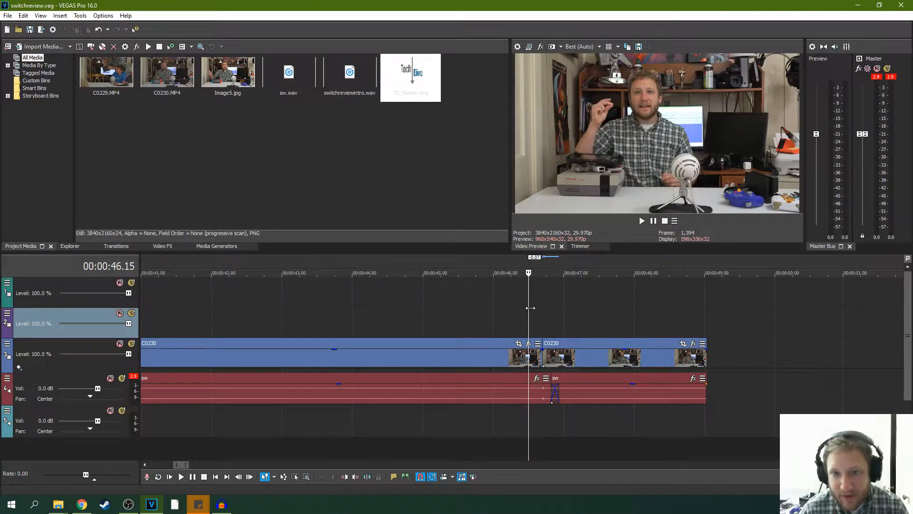
# - Replay the transition between the two C0230 segments from about 00:00:46.09 to check its audio
pyautogui.press('Right')
pyautogui.press('Right')
pyautogui.press('Right')
pyautogui.press('Right')
pyautogui.press('Right')
pyautogui.press('Right')
pyautogui.press('Right')
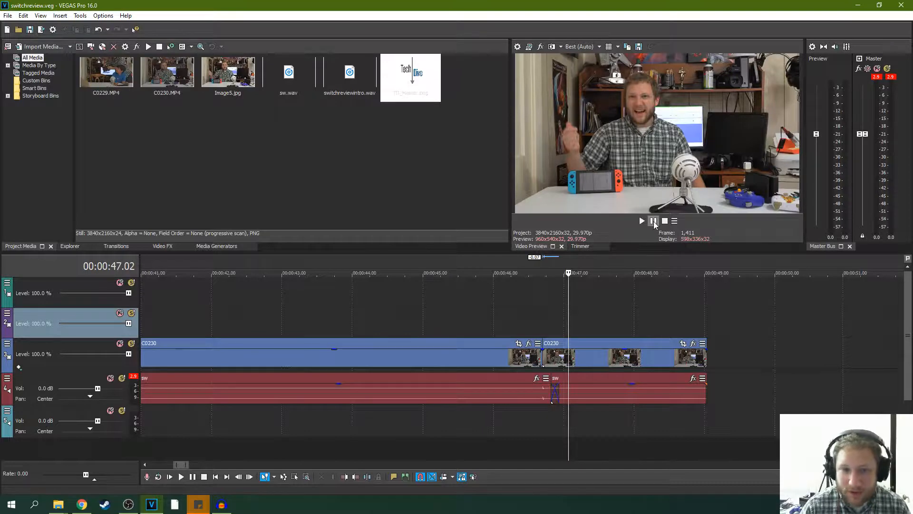
pyautogui.click(515, 308)
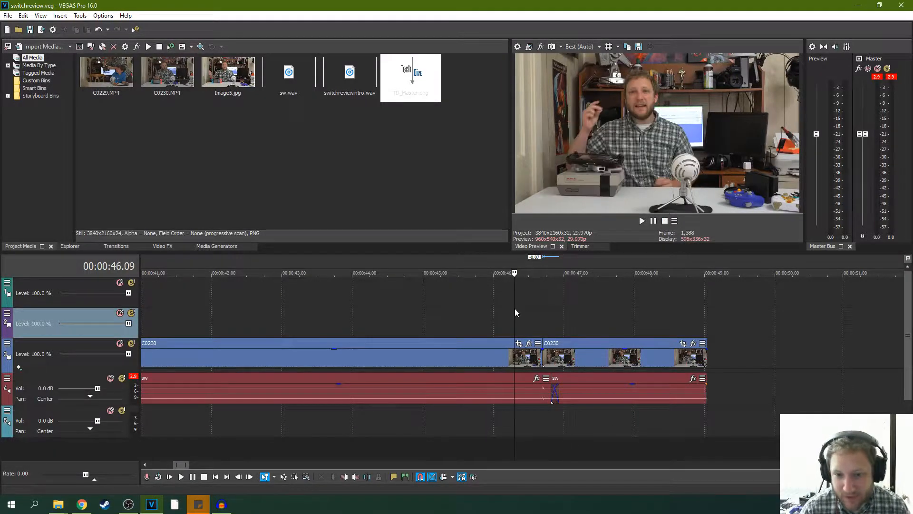
pyautogui.click(645, 221)
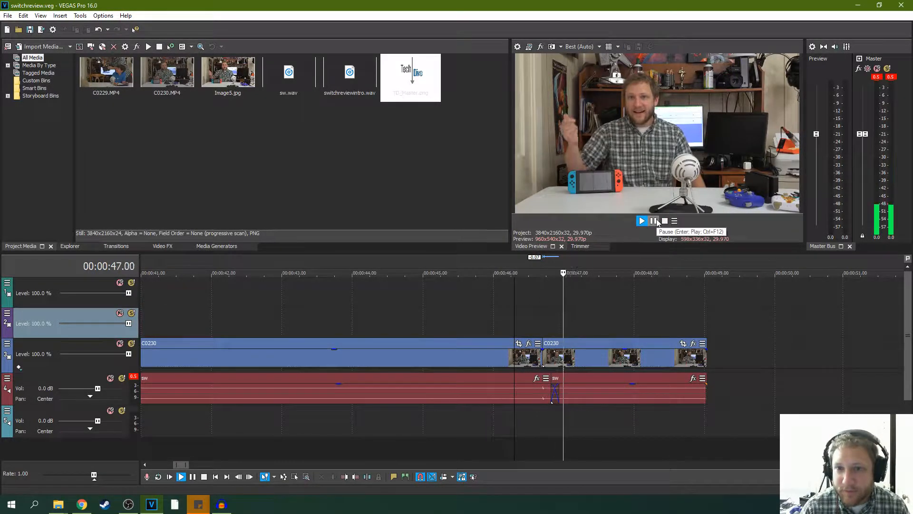
pyautogui.click(655, 222)
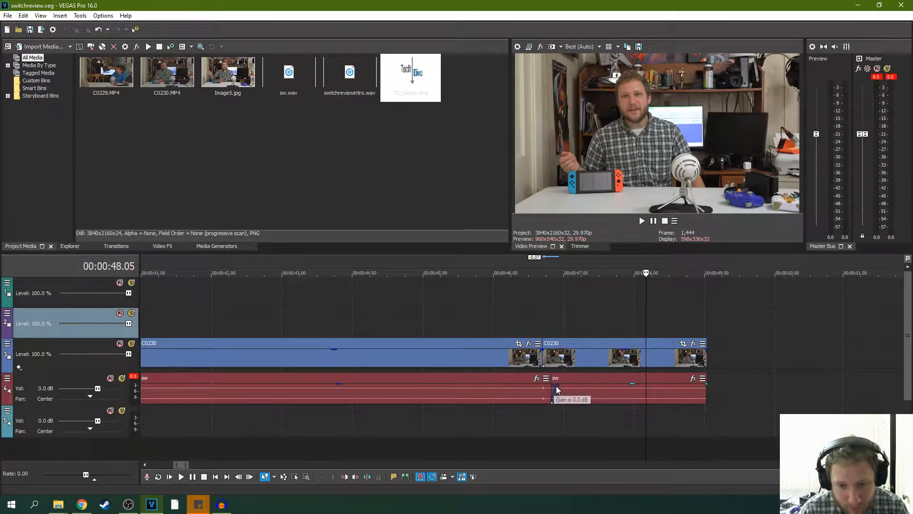
# - Try extending the second segment's sw audio start back to the video cut, and undo it
pyautogui.moveTo(552, 385)
pyautogui.mouseDown()
pyautogui.moveTo(534, 385)
pyautogui.moveTo(544, 381)
pyautogui.mouseUp()
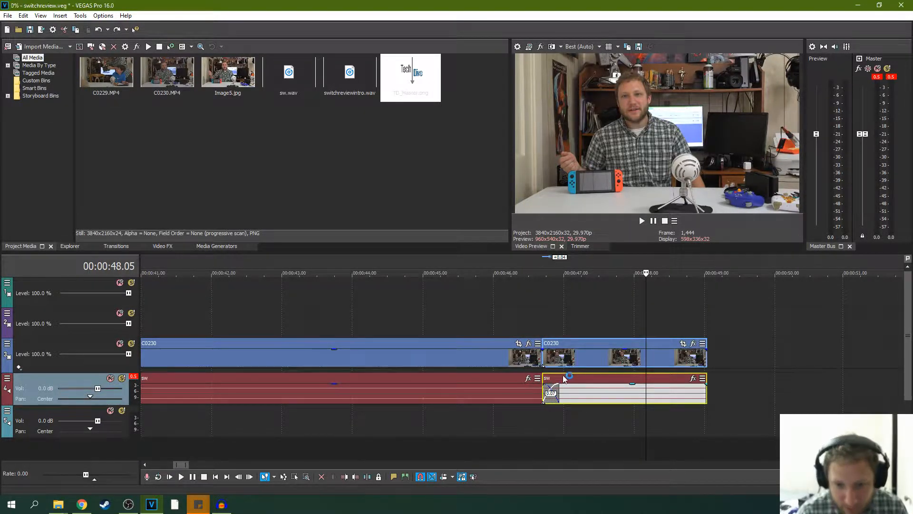
pyautogui.hotkey('ctrl', 'z')
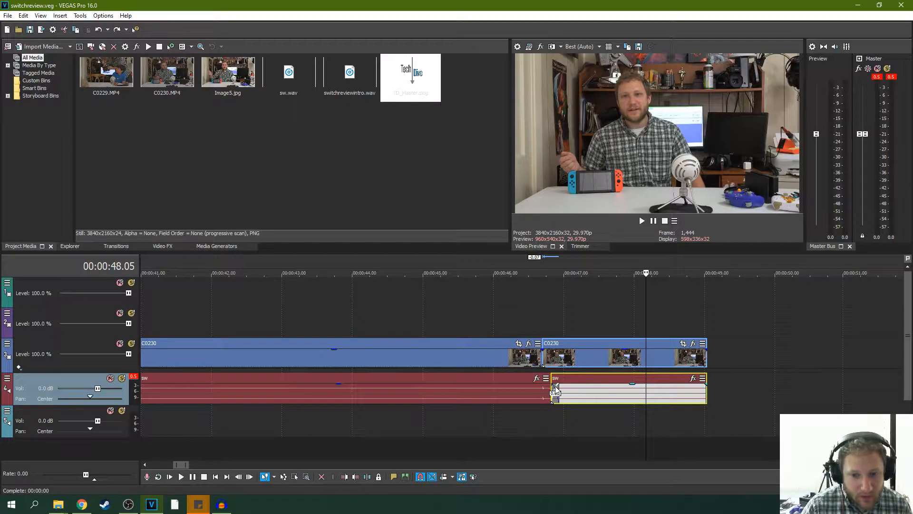
# - Split the first segment's sw audio at 00:00:46.19 and lower the gain of the short piece after the split
pyautogui.click(546, 391)
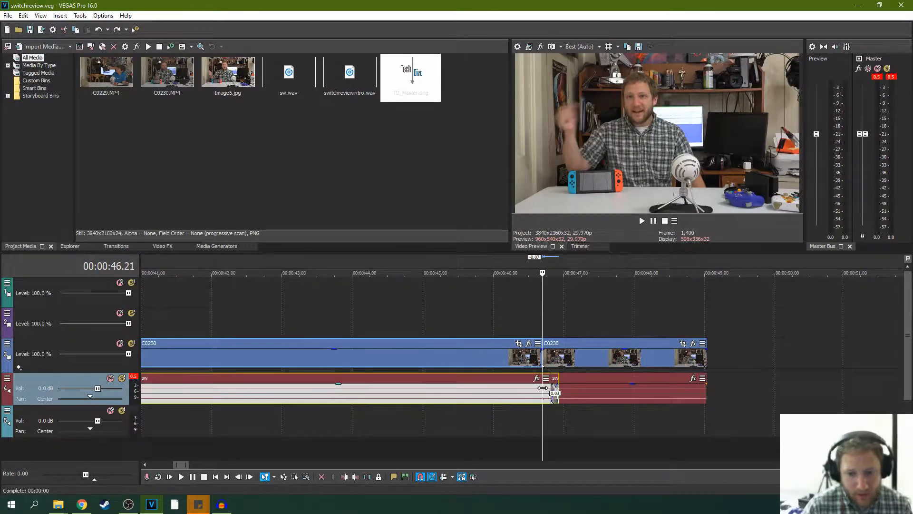
pyautogui.click(539, 390)
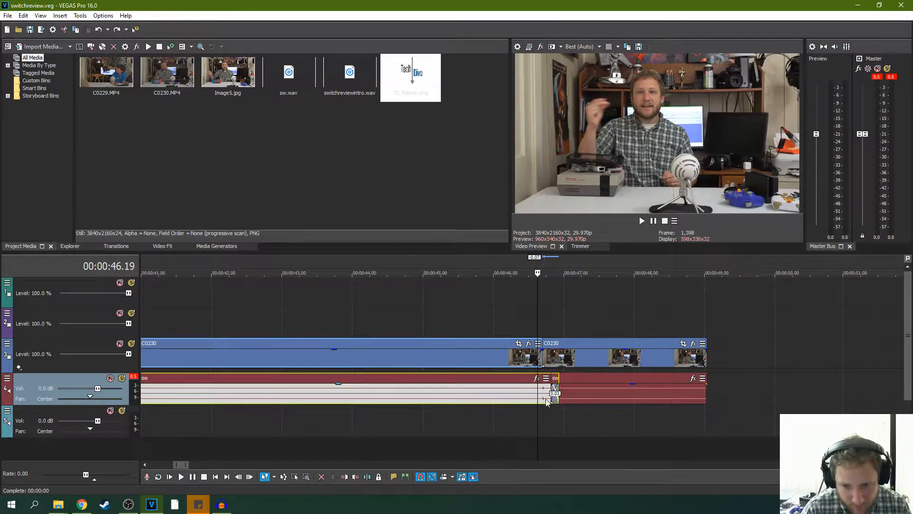
pyautogui.press('s')
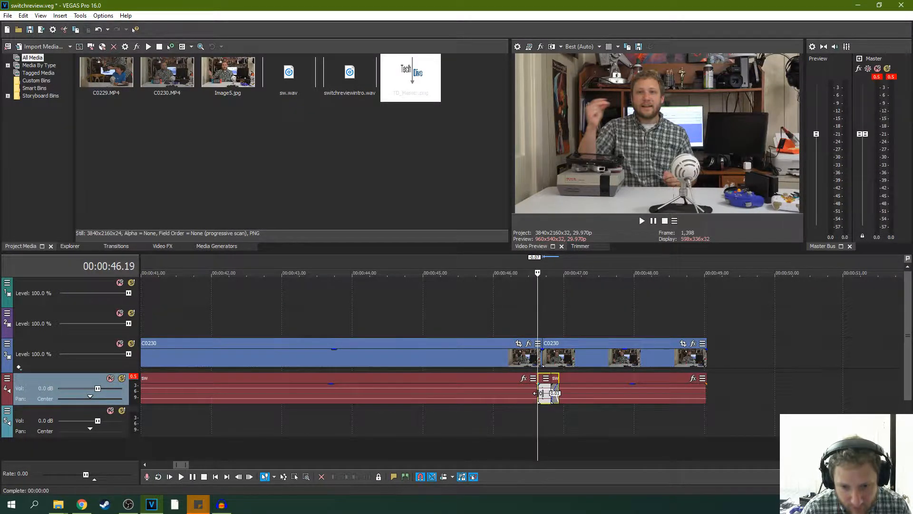
pyautogui.scroll(10, 538, 393)
pyautogui.moveTo(495, 389); pyautogui.dragTo(573, 392)
pyautogui.click(576, 389)
pyautogui.scroll(-4, 577, 391)
pyautogui.scroll(-5, 541, 385)
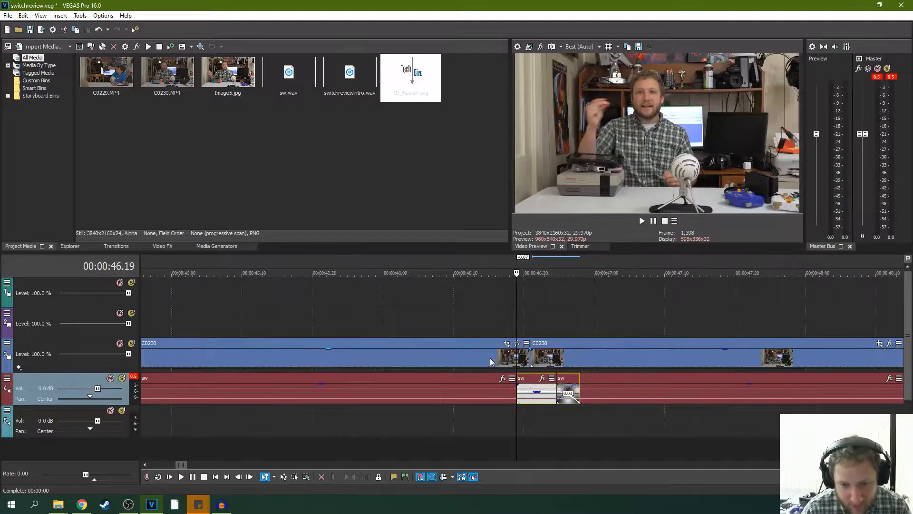
# - Play across the cut with the quieter sw piece and on to the end of the second C0230 segment
pyautogui.click(489, 299)
pyautogui.press('space')
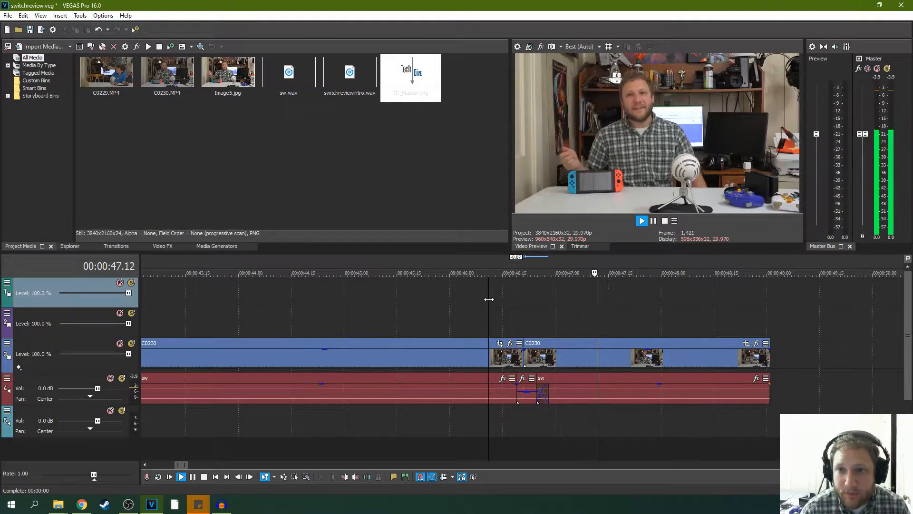
pyautogui.click(654, 220)
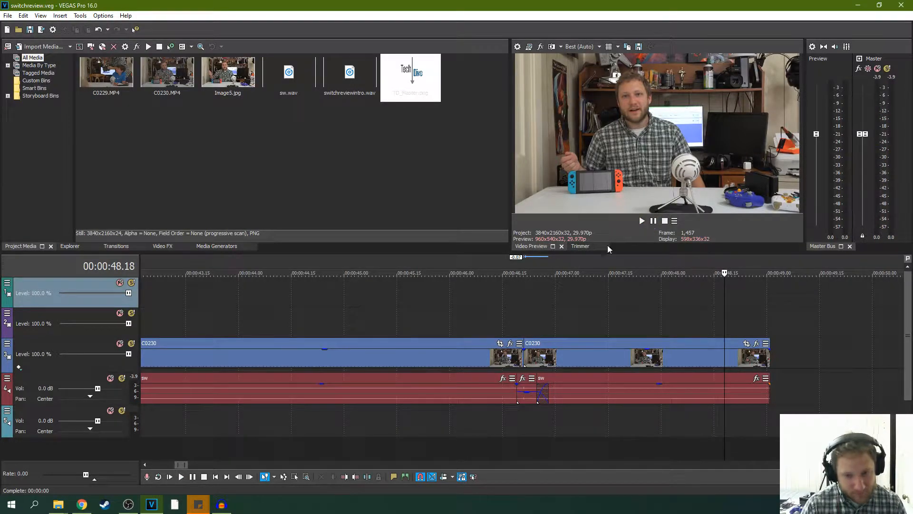
pyautogui.scroll(-4, 432, 316)
pyautogui.click(395, 301)
pyautogui.press('space')
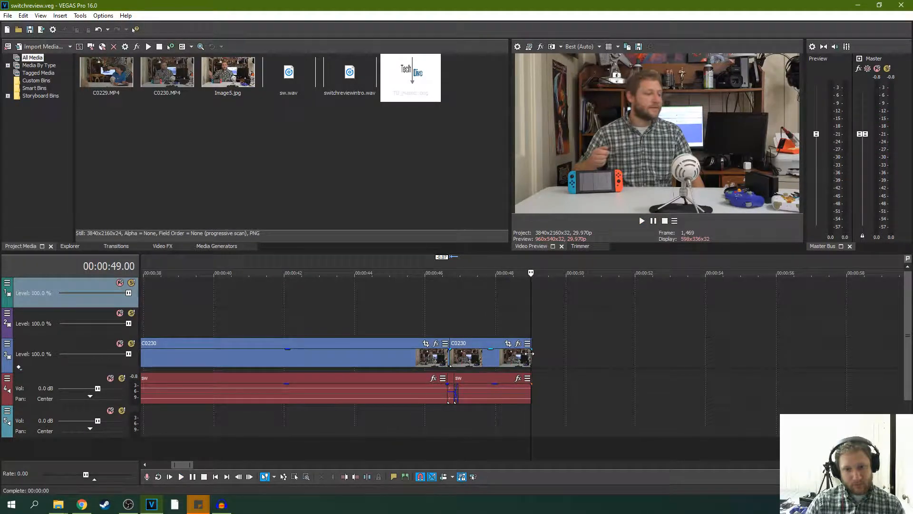
# - Trim the end of the second C0230 segment and its sw audio to about 48.4 seconds and play back the ending
pyautogui.moveTo(531, 354); pyautogui.dragTo(512, 354)
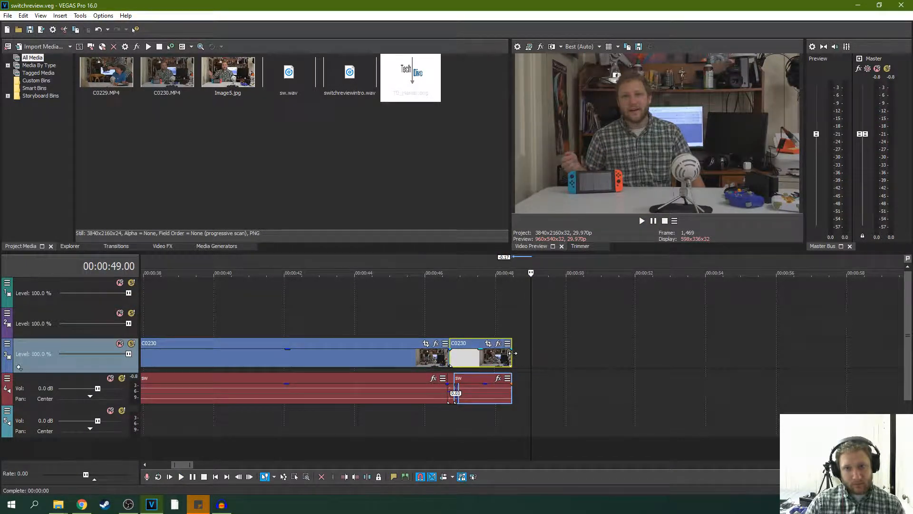
pyautogui.click(478, 318)
pyautogui.press('space')
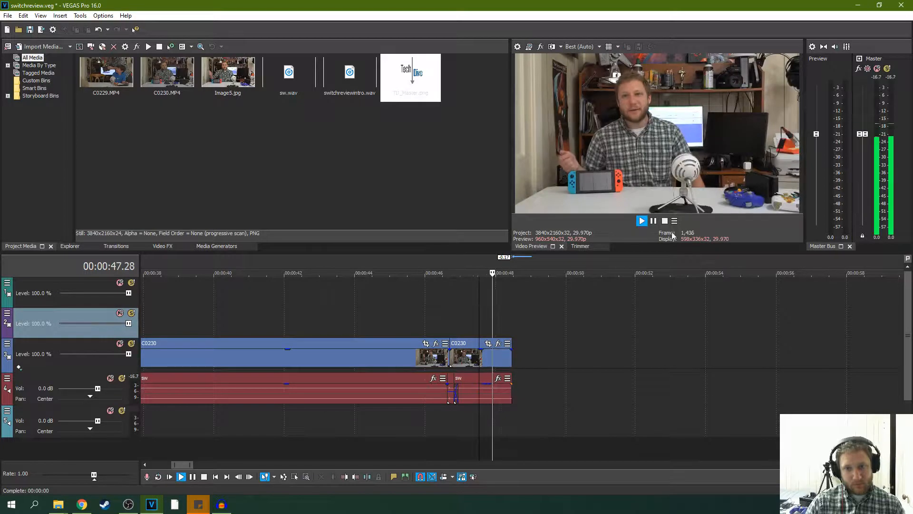
pyautogui.click(654, 221)
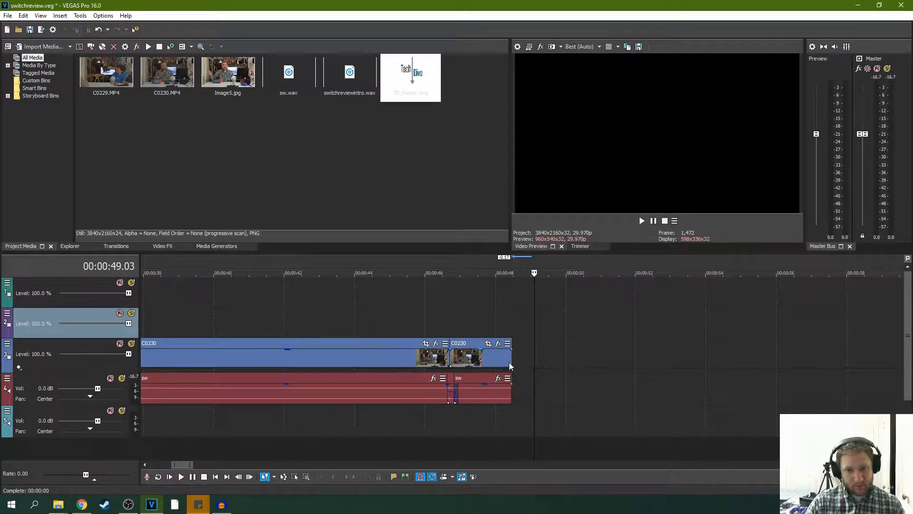
# - Extend the end of the second C0230 segment and its sw audio by 3 frames and play back the ending
pyautogui.moveTo(510, 365); pyautogui.dragTo(515, 365)
pyautogui.click(482, 326)
pyautogui.press('space')
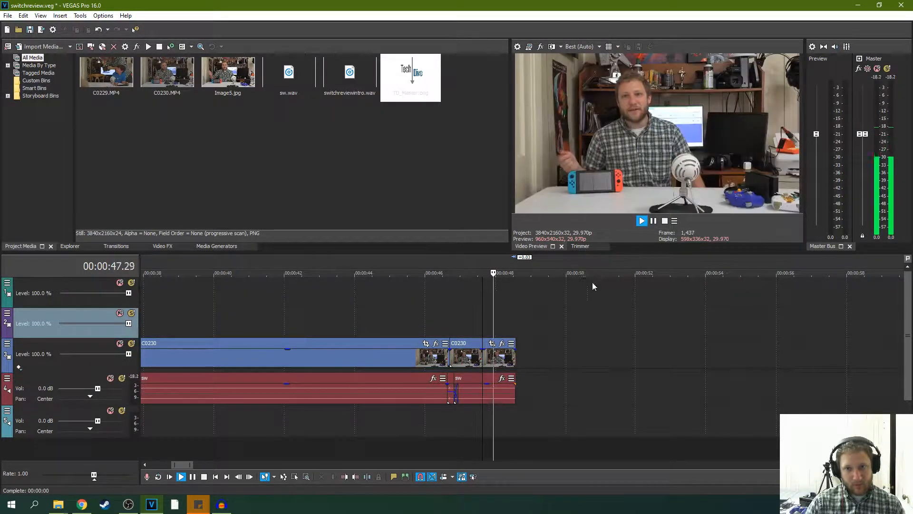
pyautogui.click(653, 221)
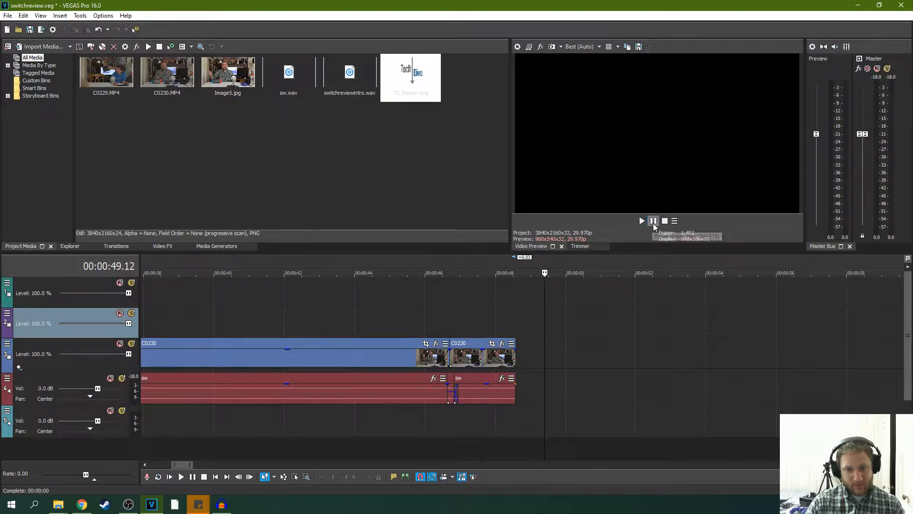
pyautogui.click(505, 327)
pyautogui.click(514, 326)
pyautogui.click(505, 328)
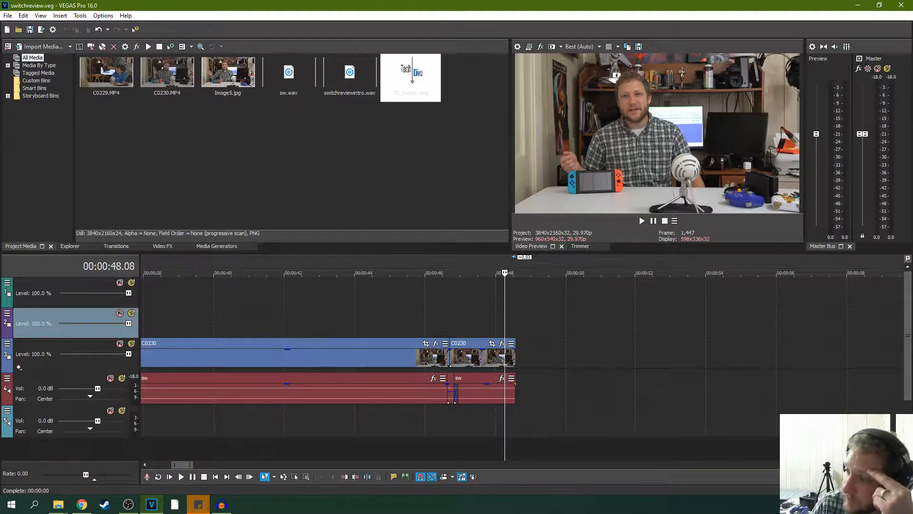
pyautogui.hotkey('alt', 'Tab')
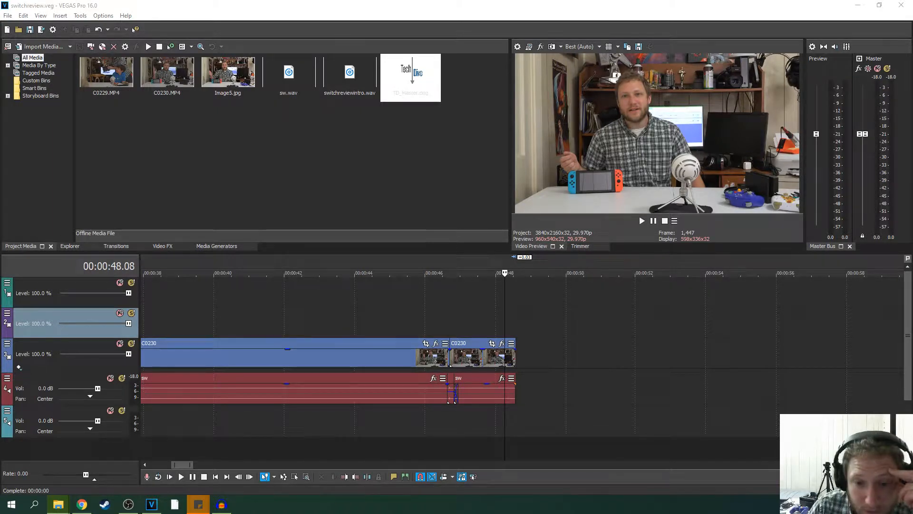
# - Trim the start of the long remaining C0230 clip and its sw audio to 00:02:04.03 and play from there
pyautogui.scroll(-8, 630, 383)
pyautogui.click(554, 364)
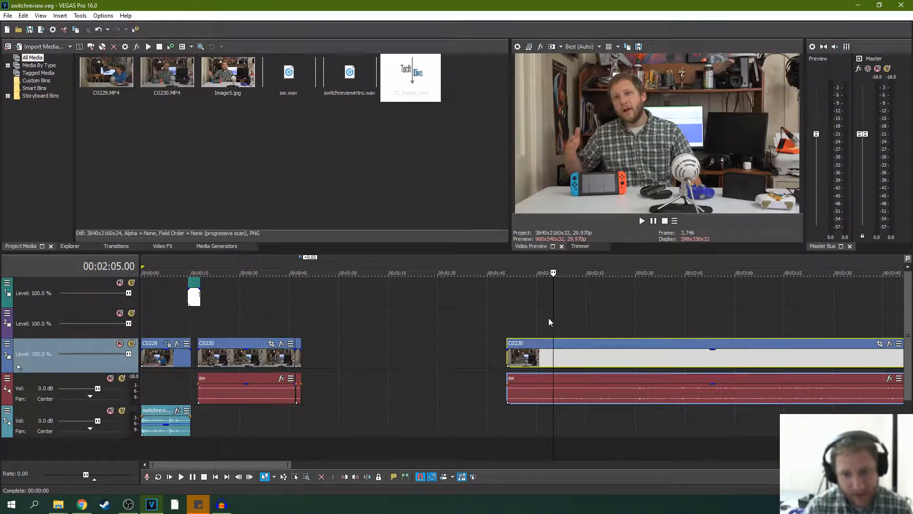
pyautogui.click(518, 316)
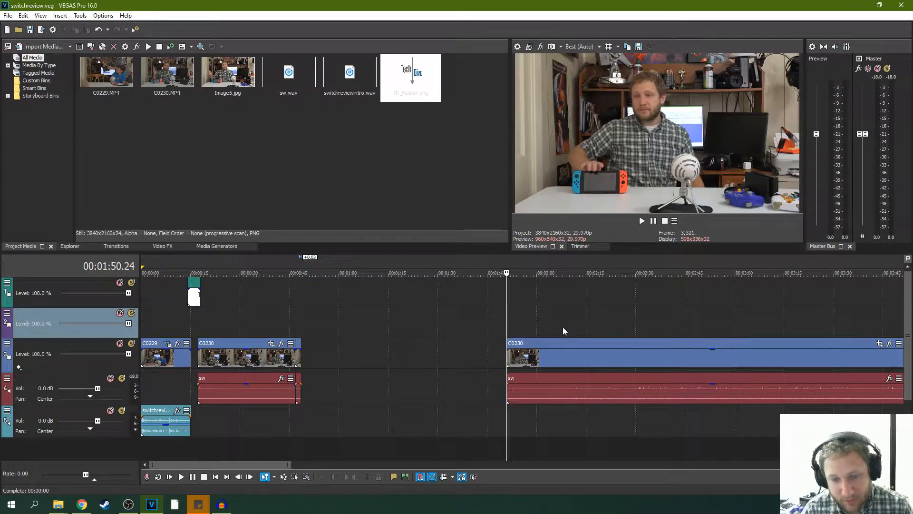
pyautogui.moveTo(507, 352); pyautogui.dragTo(549, 352)
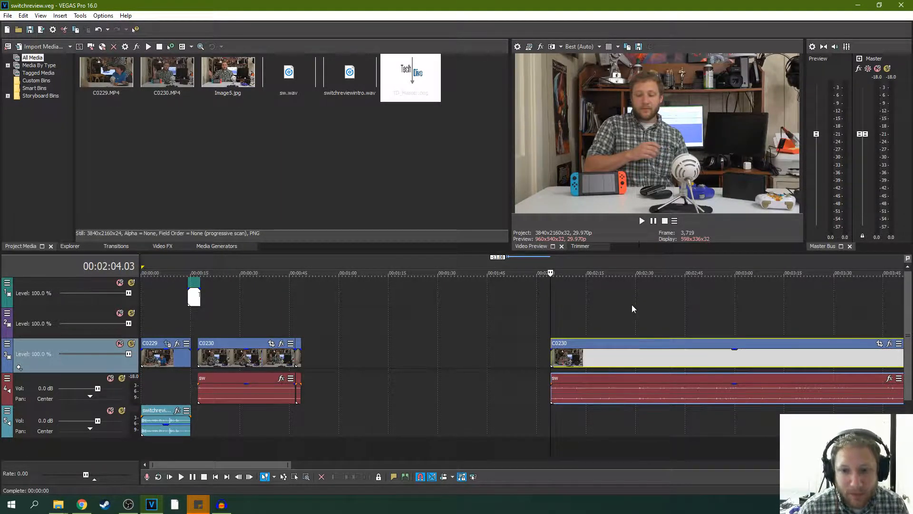
pyautogui.click(642, 221)
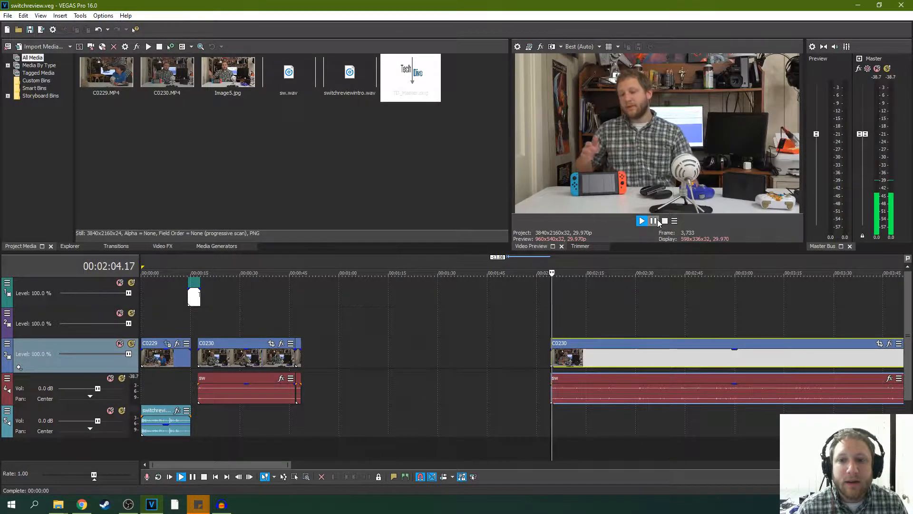
# - Move the long C0230 clip with its sw audio against the second segment's end at 00:00:48.17 and play across the join
pyautogui.moveTo(604, 338); pyautogui.dragTo(354, 352)
pyautogui.click(300, 333)
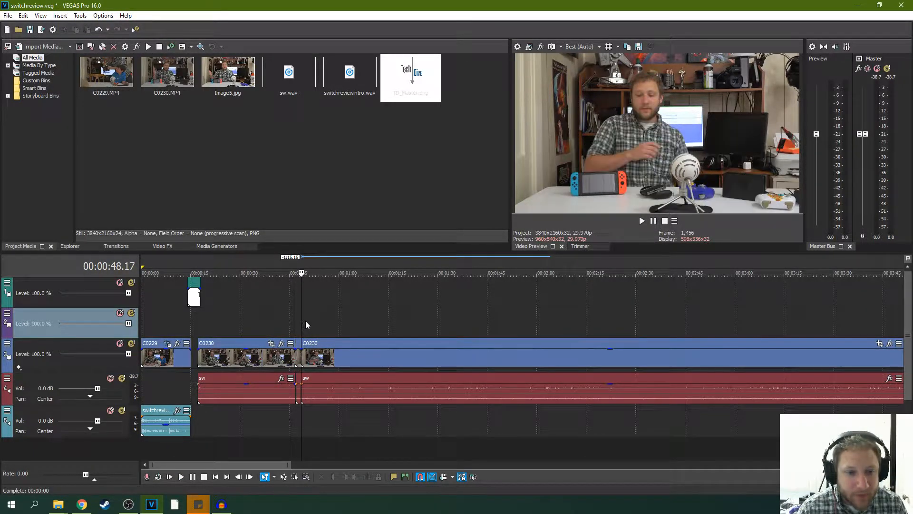
pyautogui.scroll(5, 350, 334)
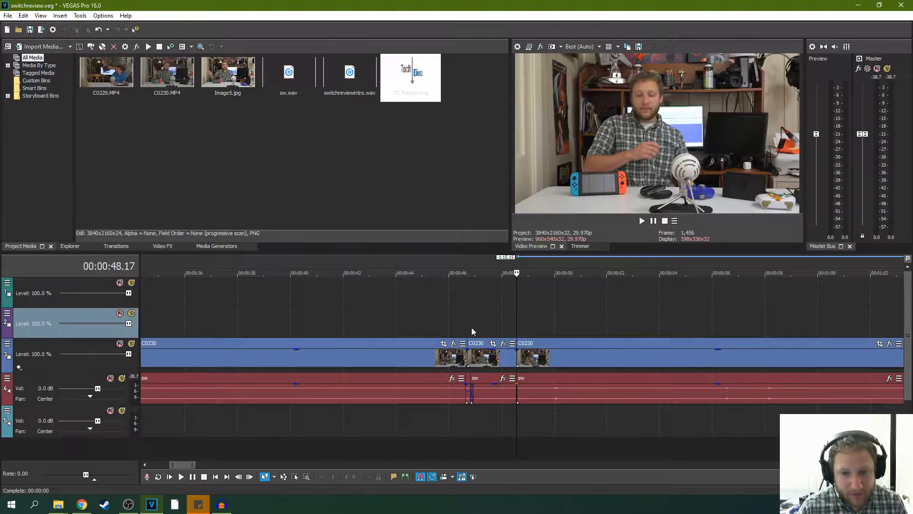
pyautogui.click(488, 326)
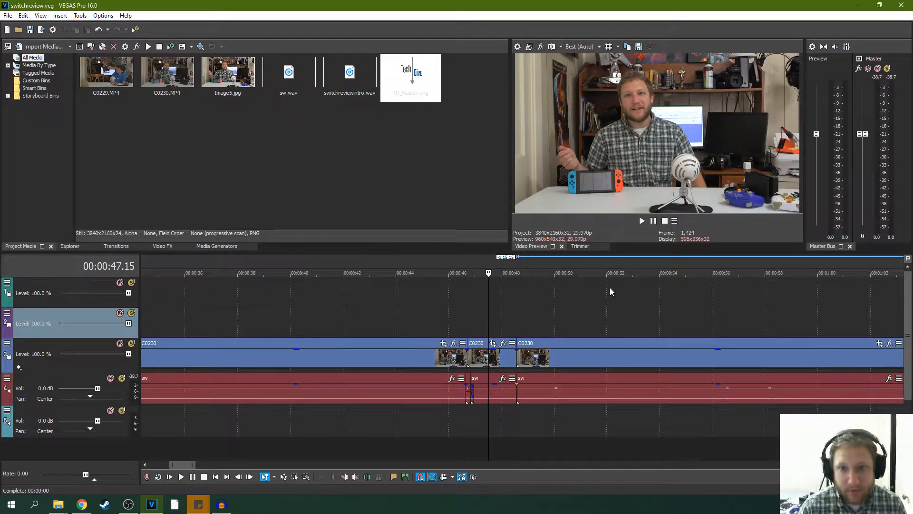
pyautogui.scroll(2, 600, 297)
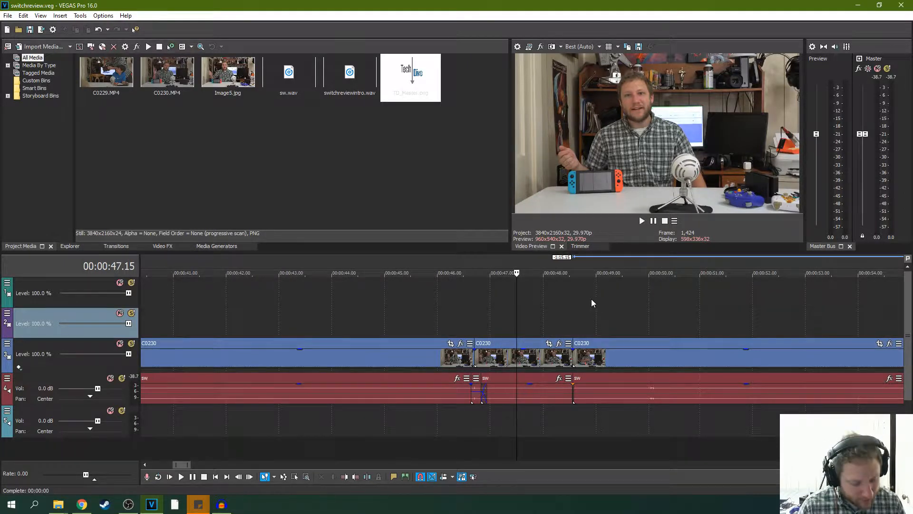
pyautogui.scroll(1, 634, 284)
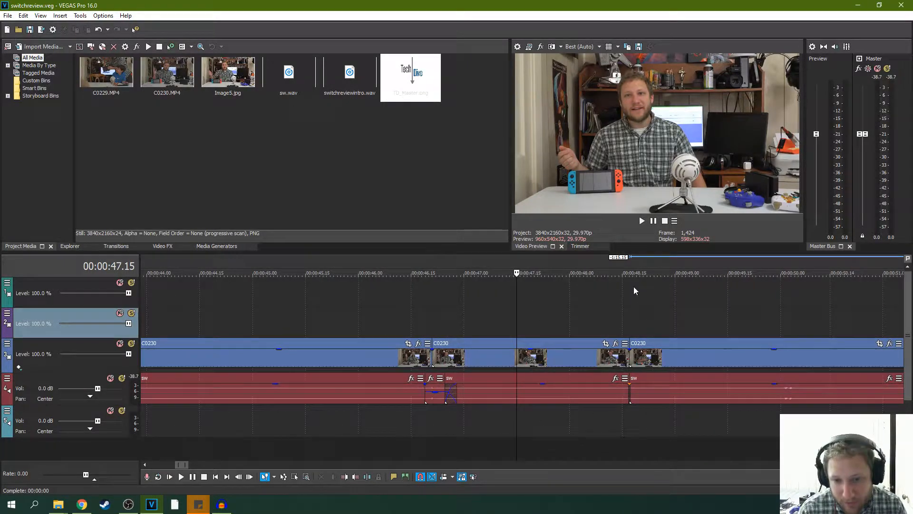
pyautogui.click(642, 221)
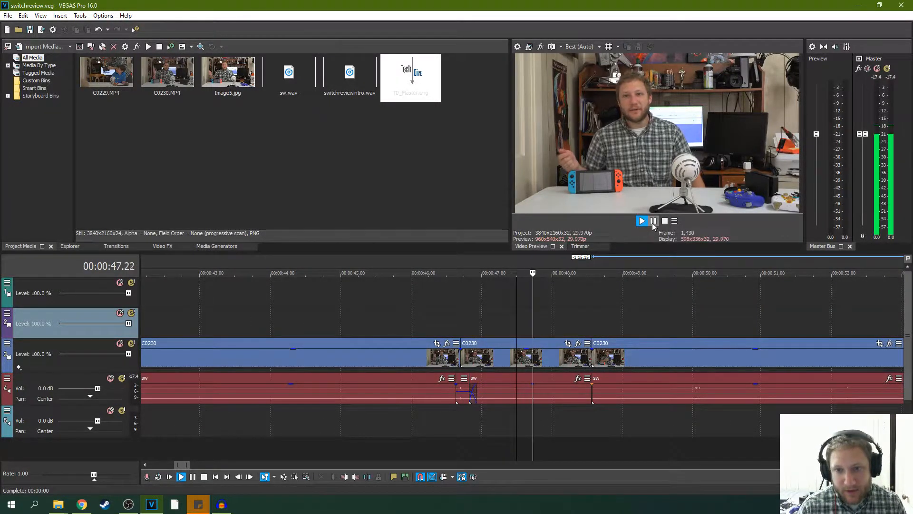
pyautogui.click(654, 222)
# - Trim the long C0230 clip's start to about 50 seconds, close the gap to the second segment and play across the join
pyautogui.scroll(1, 606, 346)
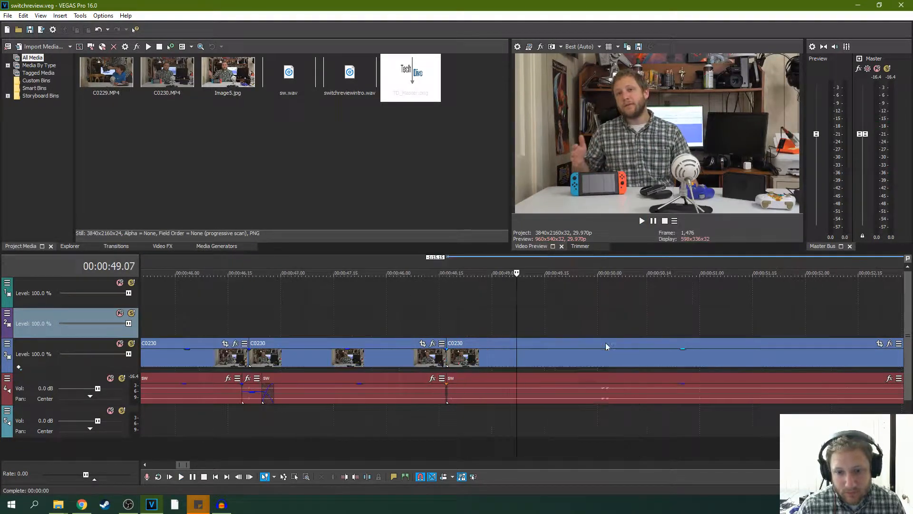
pyautogui.moveTo(448, 359); pyautogui.dragTo(472, 349)
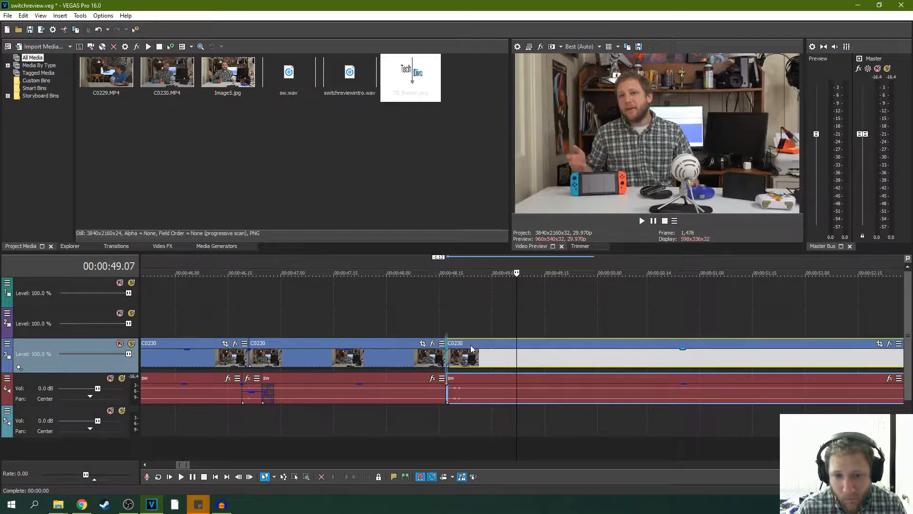
pyautogui.click(439, 325)
pyautogui.press('space')
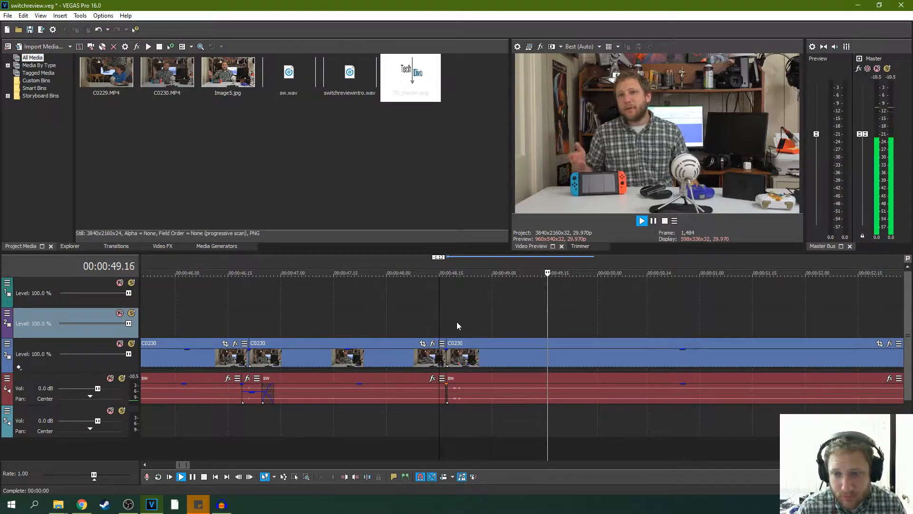
pyautogui.click(376, 328)
pyautogui.press('space')
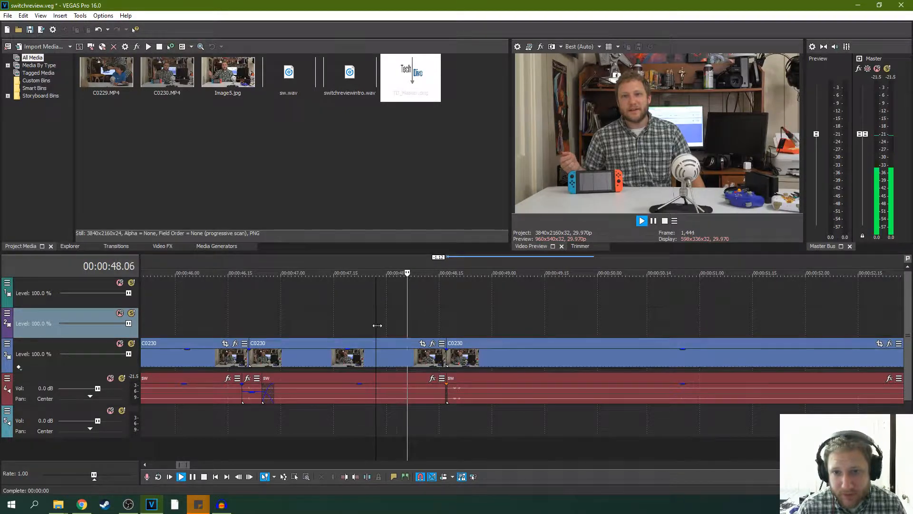
pyautogui.scroll(-3, 445, 333)
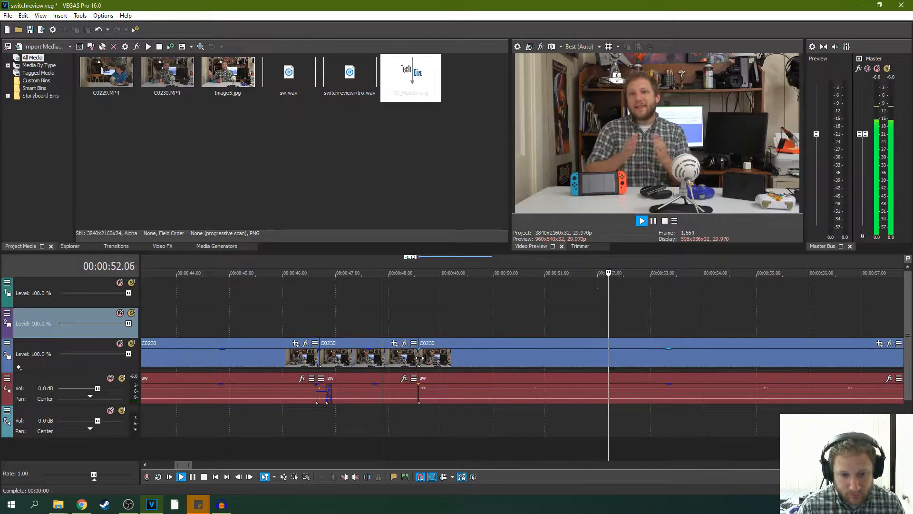
# - Extend the third C0230 segment's start by 3 frames, and shorten the second segment's end by 3 frames, keeping both joined
pyautogui.moveTo(419, 358); pyautogui.dragTo(415, 358)
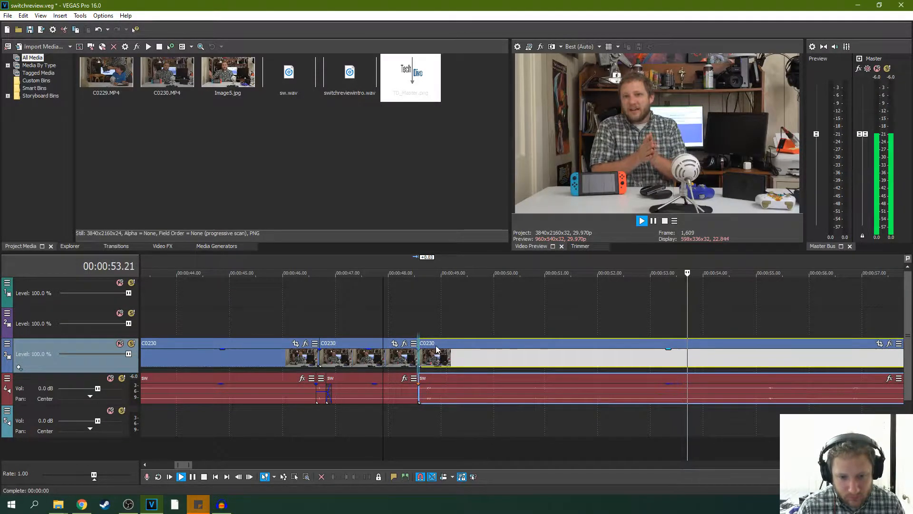
pyautogui.click(386, 328)
pyautogui.click(386, 328)
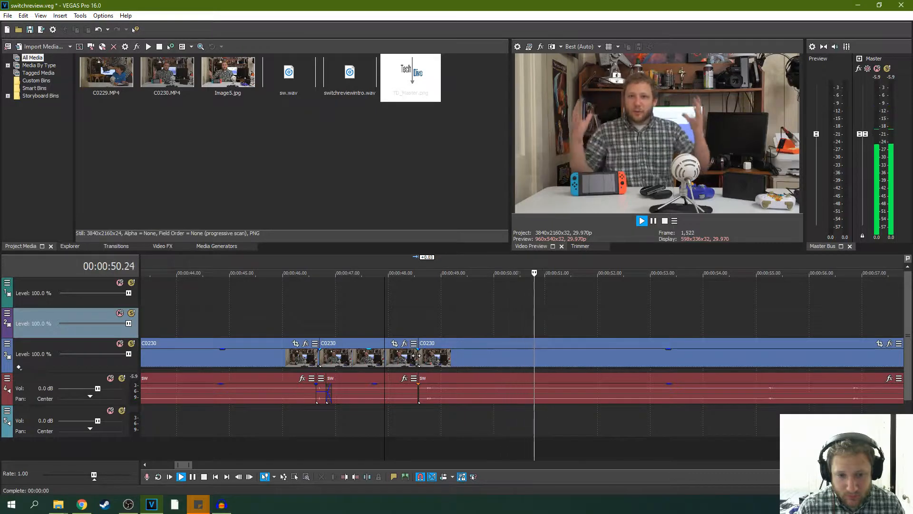
pyautogui.moveTo(415, 355); pyautogui.dragTo(413, 355)
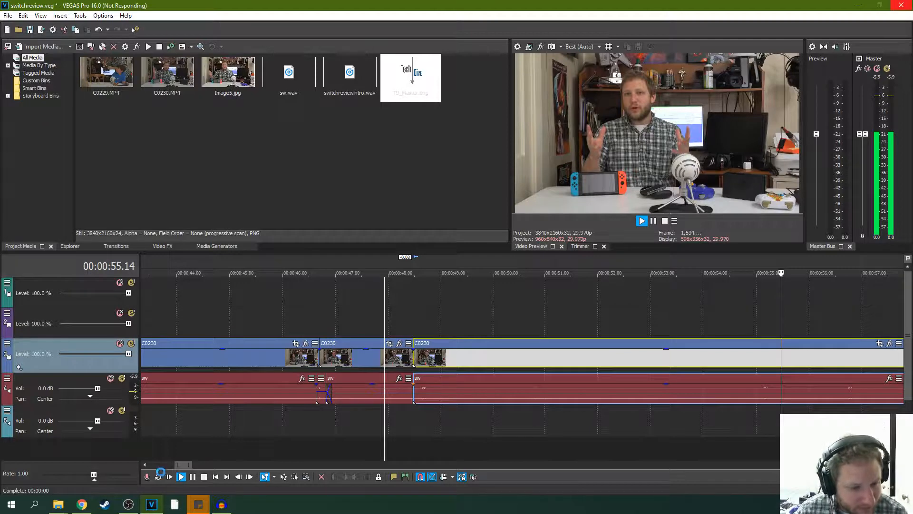
# - Force the unresponsive VEGAS Pro window to close and cancel the problem report to Microsoft
pyautogui.rightClick(151, 505)
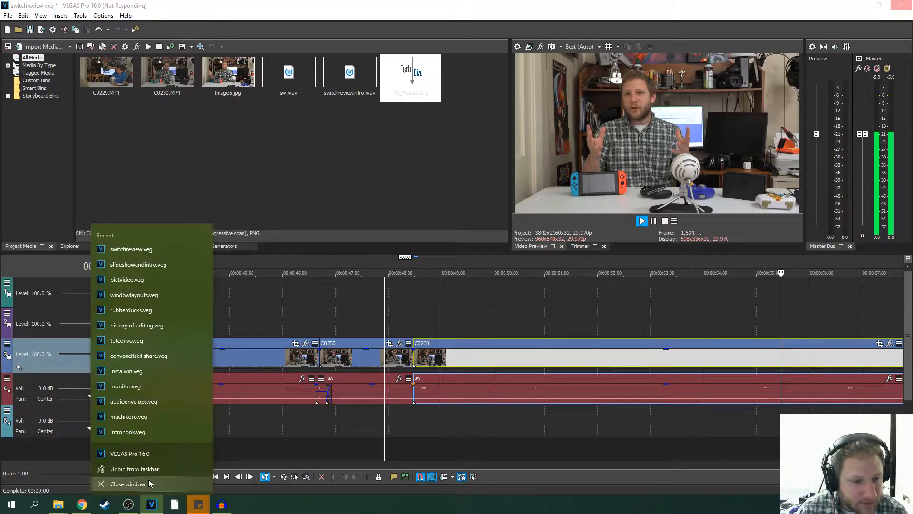
pyautogui.click(148, 483)
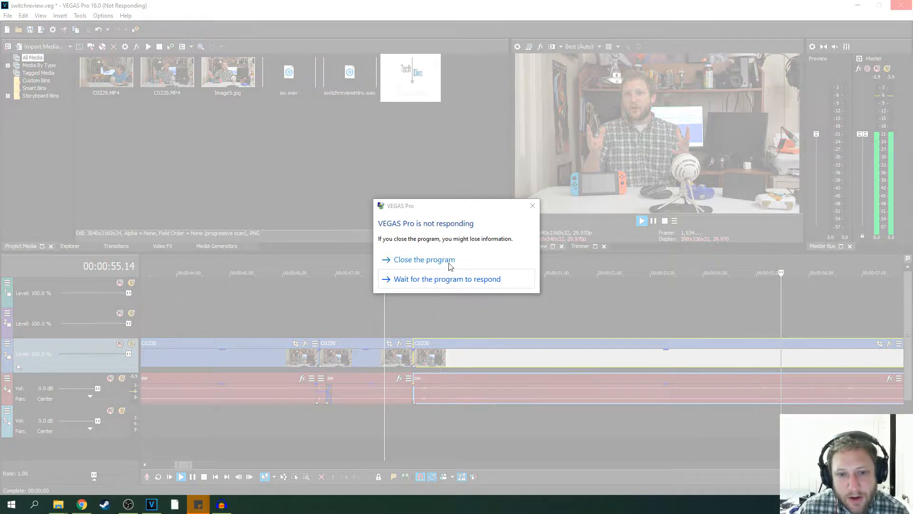
pyautogui.click(449, 265)
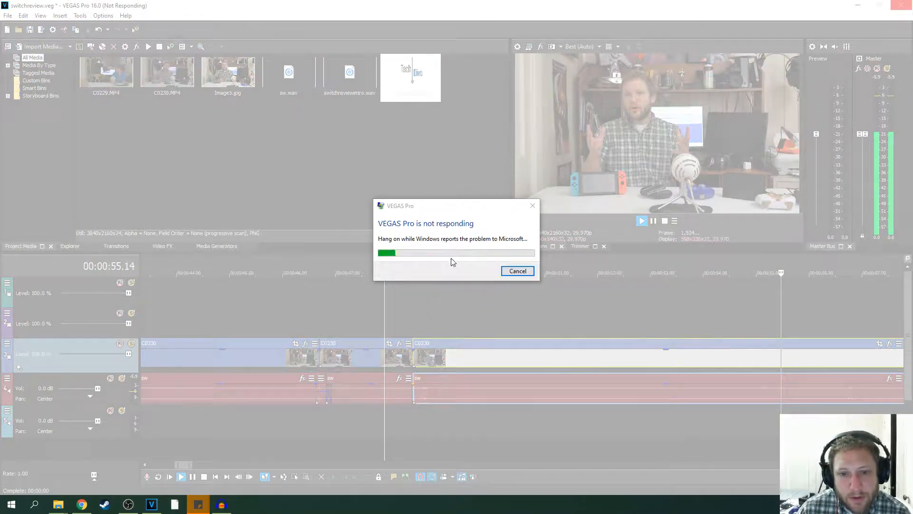
pyautogui.click(518, 271)
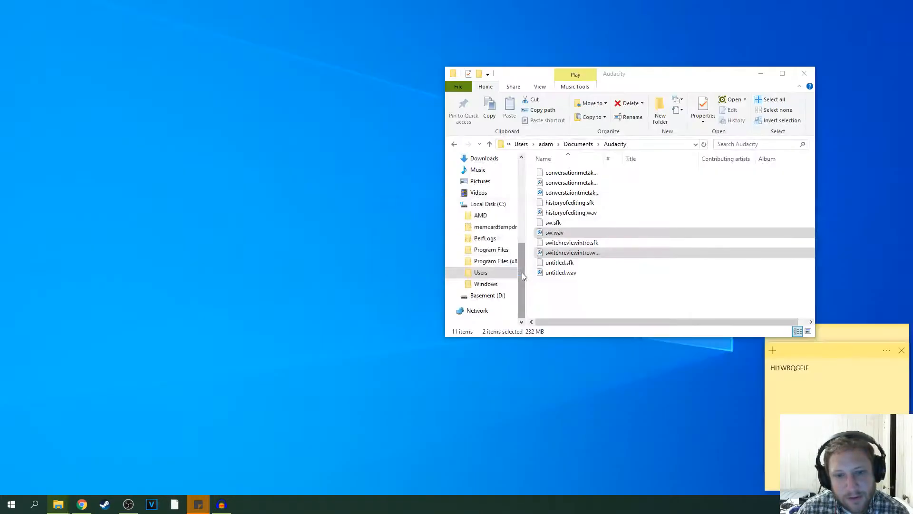
# - Relaunch VEGAS Pro, restore the autosaved project and maximize the window
pyautogui.click(152, 502)
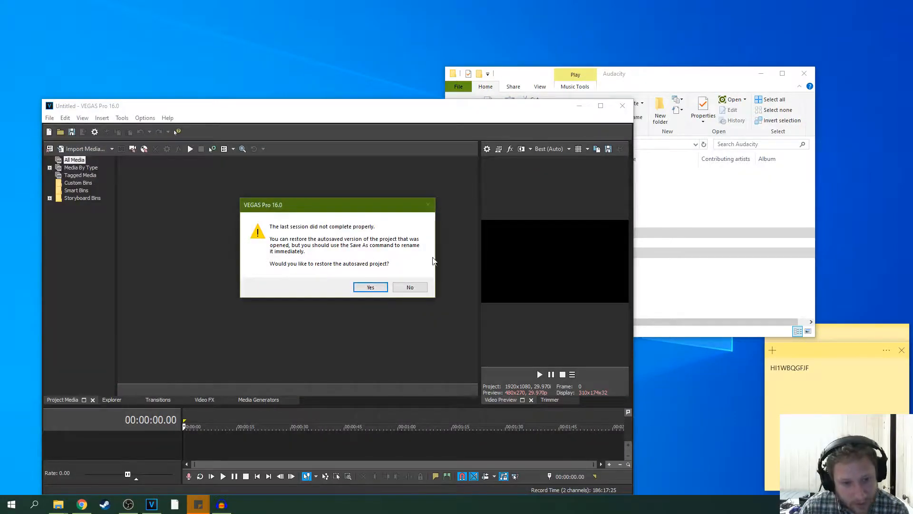
pyautogui.click(371, 287)
pyautogui.click(601, 105)
# - Inspect the restored timeline around the C0230 segments and play from 00:00:46.02 across the first cut
pyautogui.scroll(-5, 448, 272)
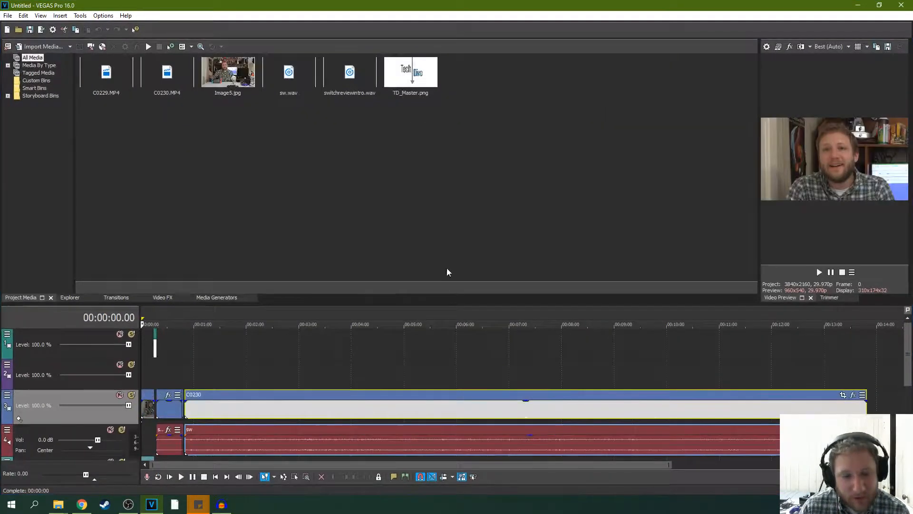
pyautogui.click(166, 371)
pyautogui.scroll(6, 188, 370)
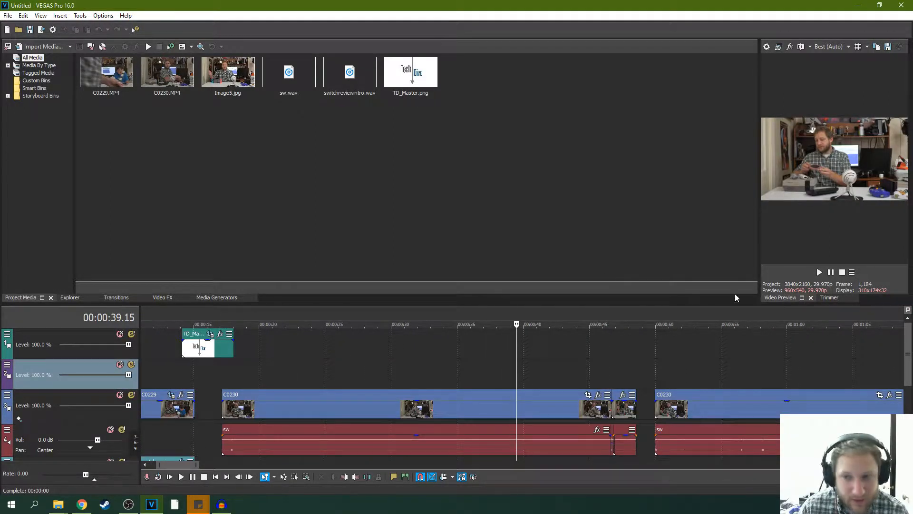
pyautogui.click(604, 367)
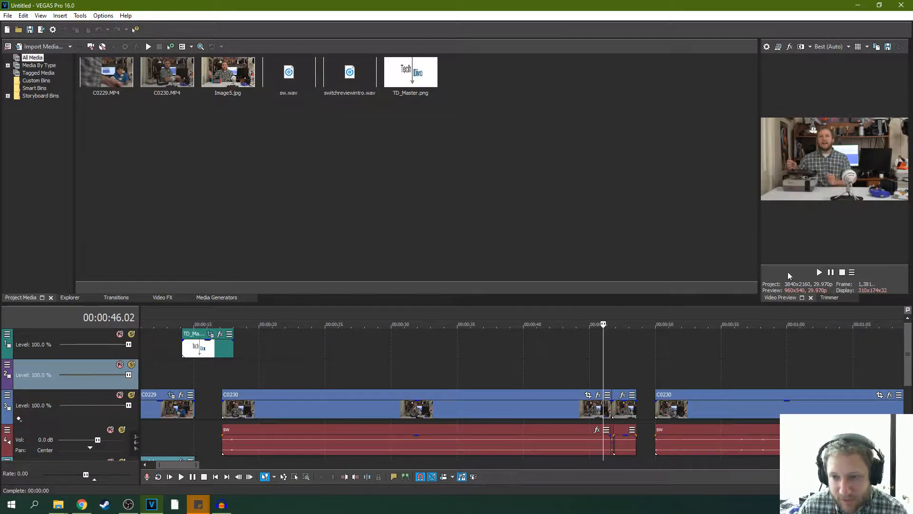
pyautogui.click(819, 272)
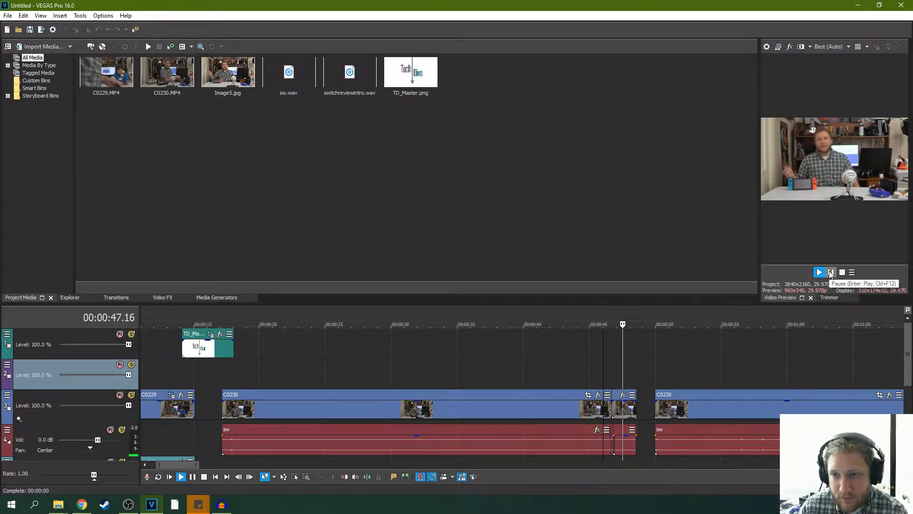
pyautogui.click(830, 273)
# - Save the recovered project over switchreview.veg in the switch review folder under projects on the Basement (D:) drive
pyautogui.click(11, 17)
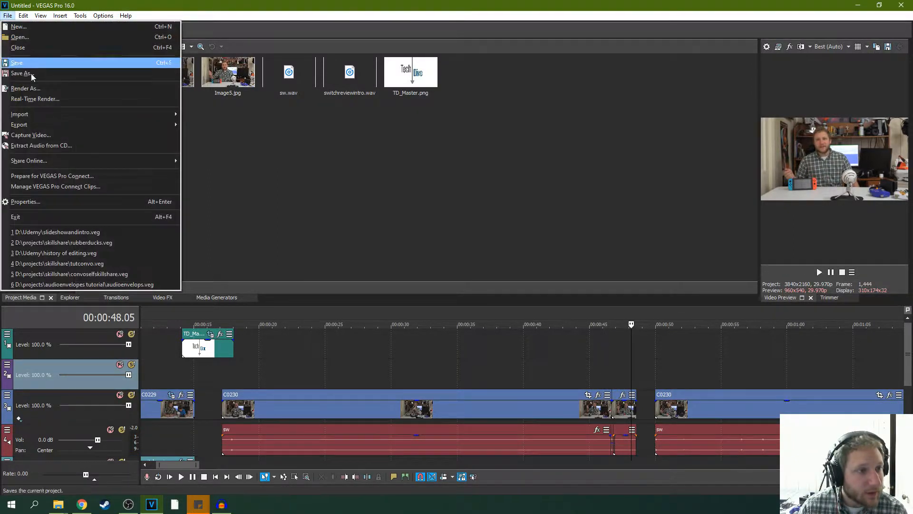
pyautogui.click(44, 75)
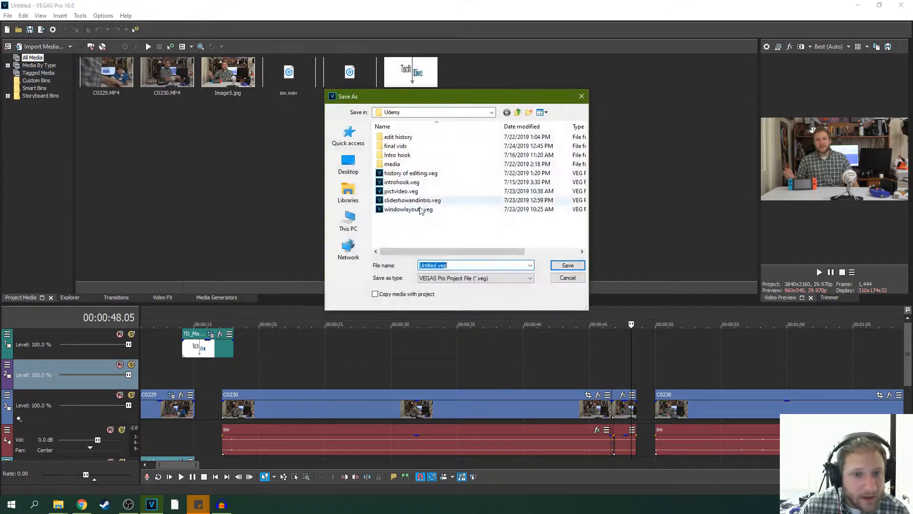
pyautogui.click(429, 113)
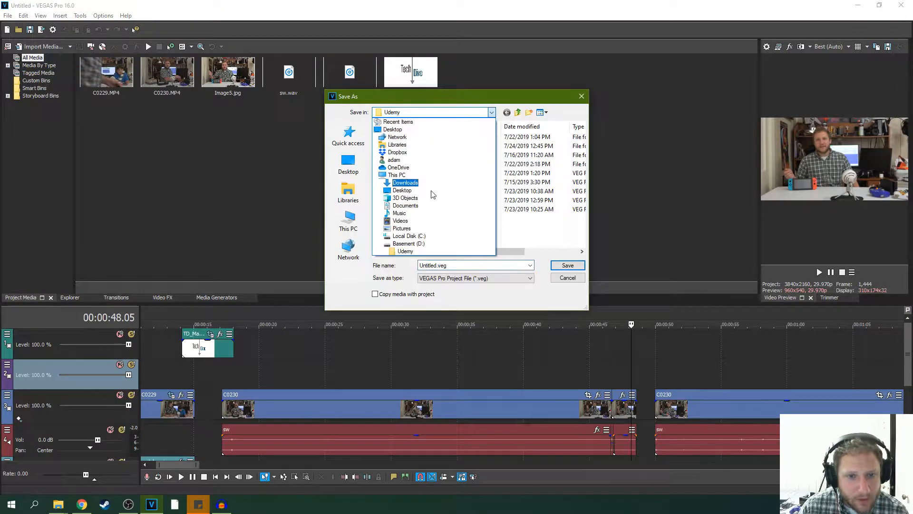
pyautogui.click(408, 244)
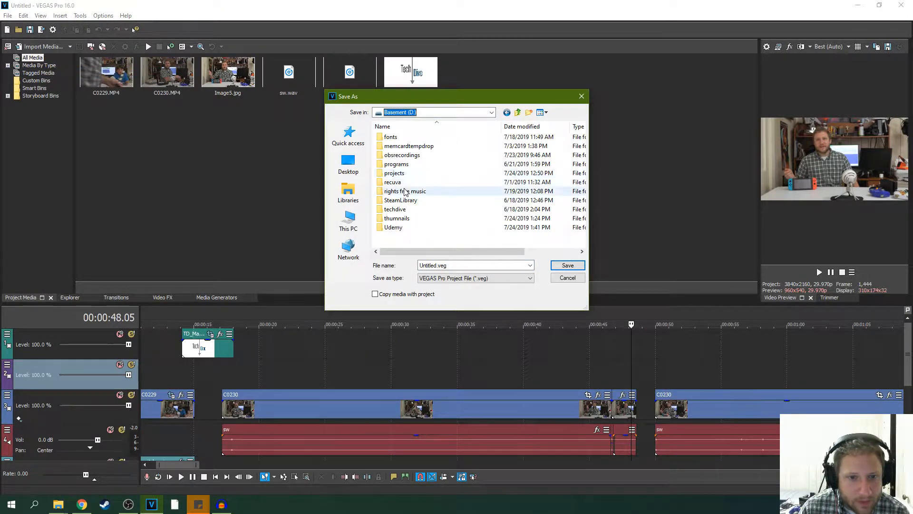
pyautogui.doubleClick(407, 174)
pyautogui.scroll(-1, 419, 201)
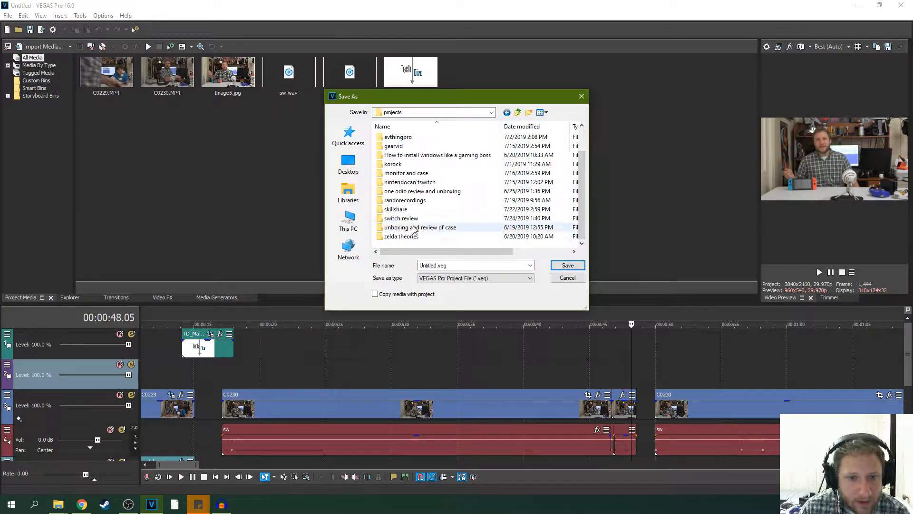
pyautogui.scroll(1, 417, 173)
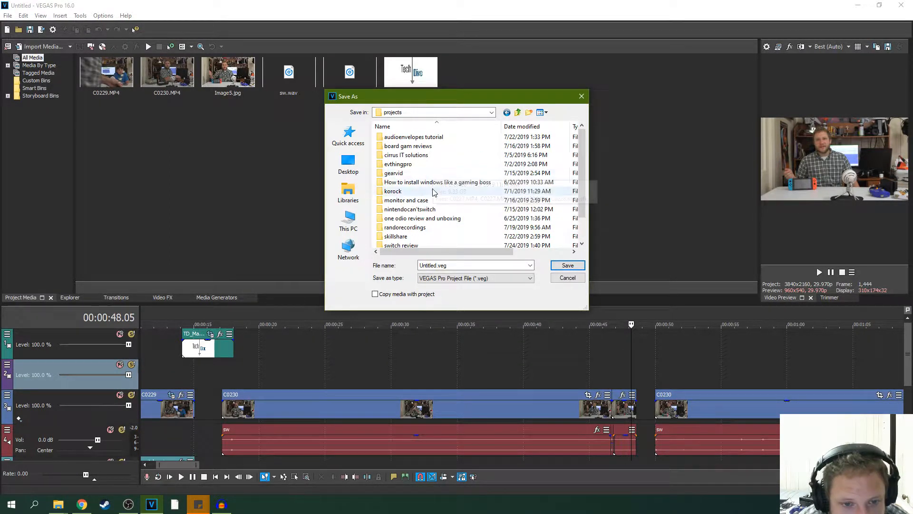
pyautogui.click(414, 246)
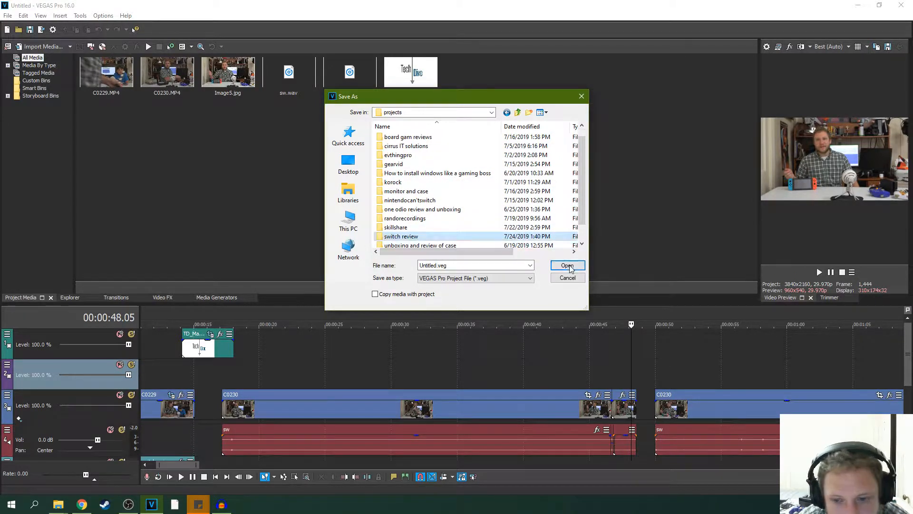
pyautogui.doubleClick(415, 238)
pyautogui.click(425, 138)
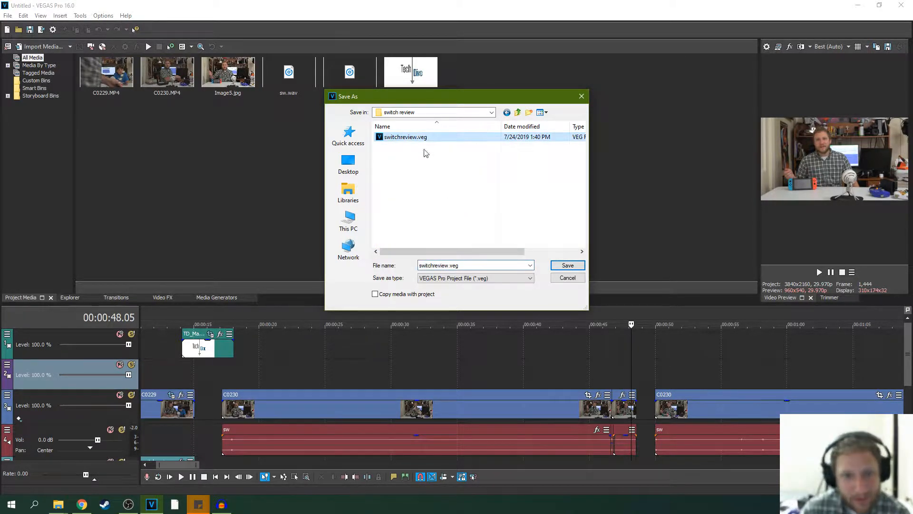
pyautogui.click(568, 265)
# - Play the timeline from 00:00:46.04 across the first cut between the C0230 segments
pyautogui.click(604, 356)
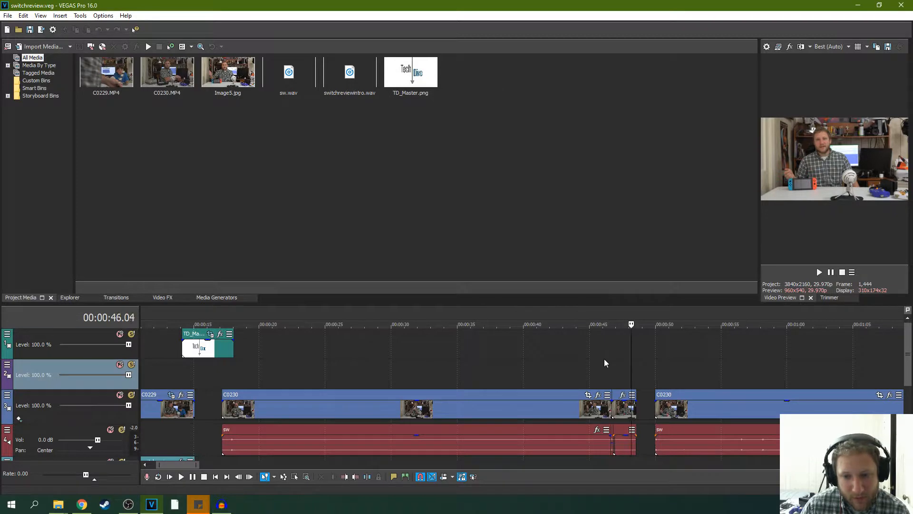
pyautogui.click(819, 272)
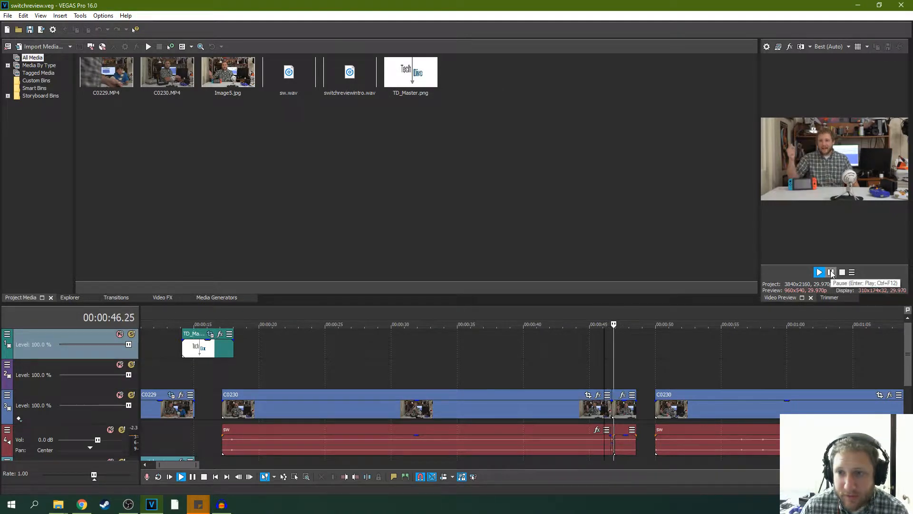
pyautogui.click(831, 272)
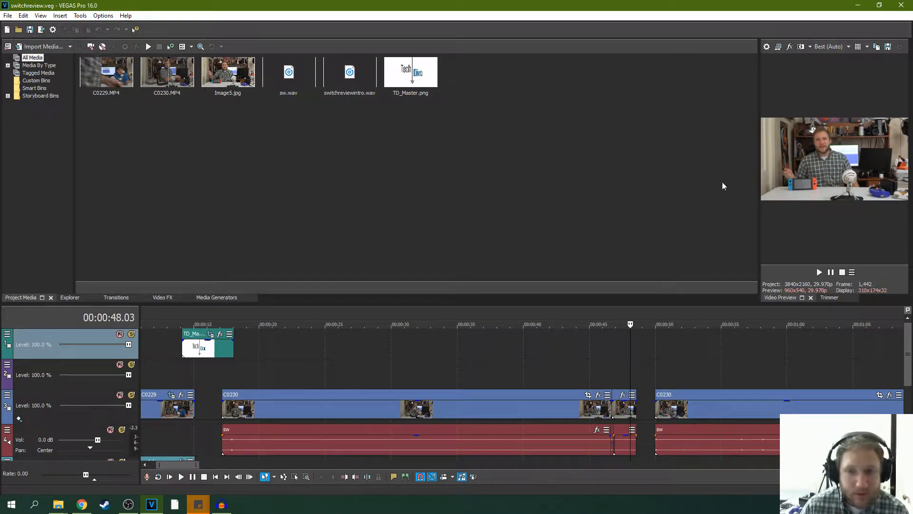
# - Switch the window arrangement to Default Layout
pyautogui.click(40, 16)
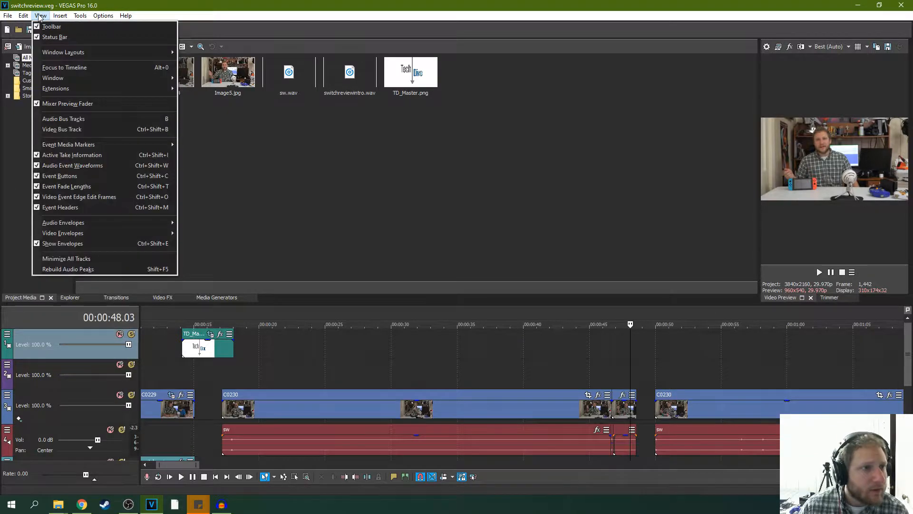
pyautogui.moveTo(60, 16)
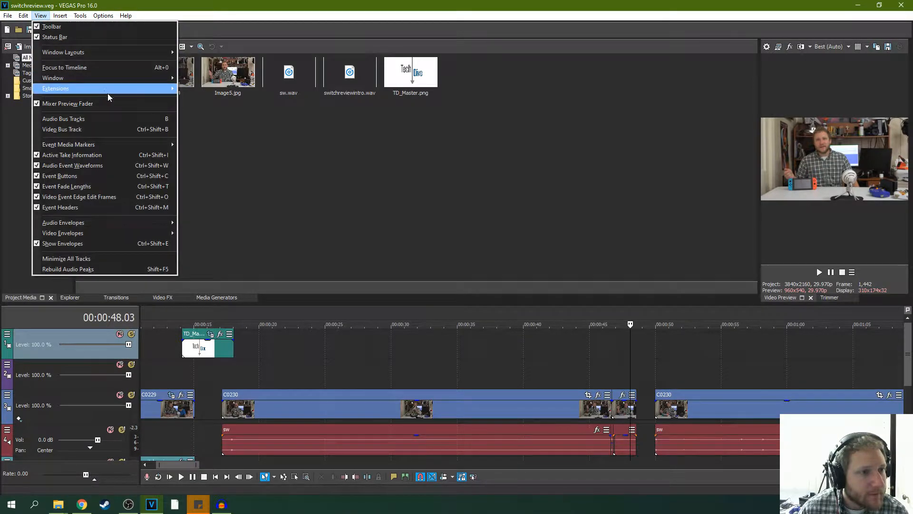
pyautogui.moveTo(126, 54)
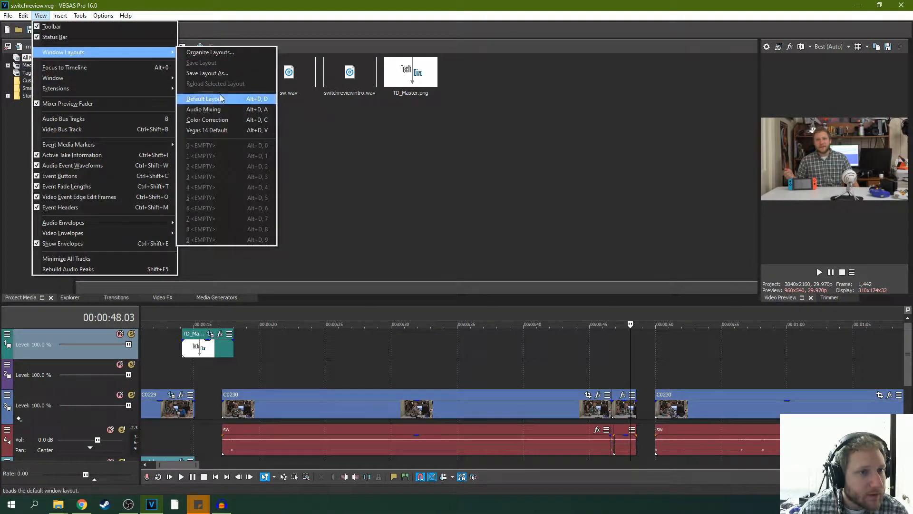
pyautogui.click(227, 95)
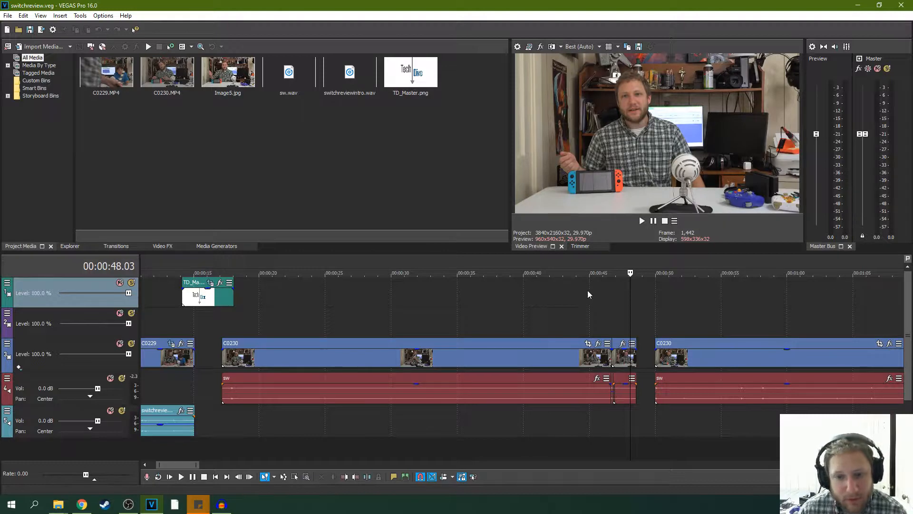
# - Set the video preview quality to Good (Auto)
pyautogui.click(578, 51)
pyautogui.moveTo(589, 81)
pyautogui.click(630, 79)
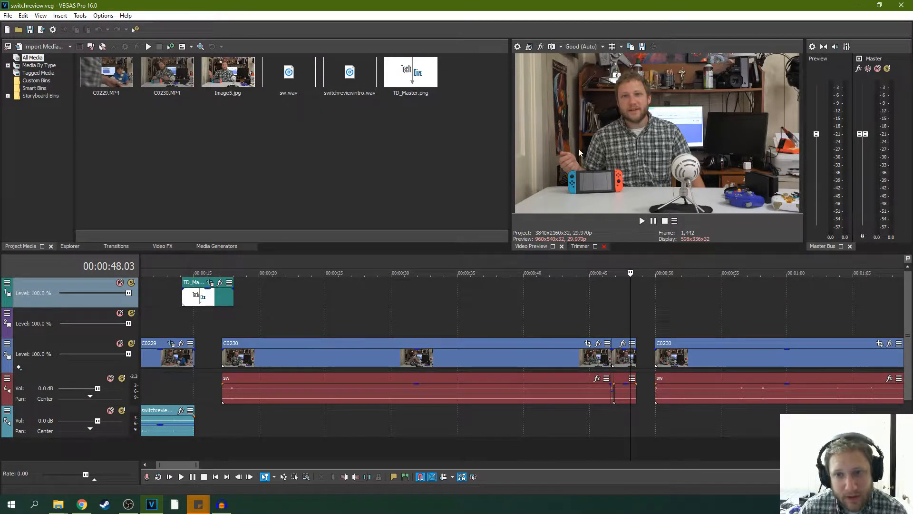
# - Replay the first C0230 cut from shortly before it, using the new preview settings
pyautogui.click(606, 296)
pyautogui.click(641, 221)
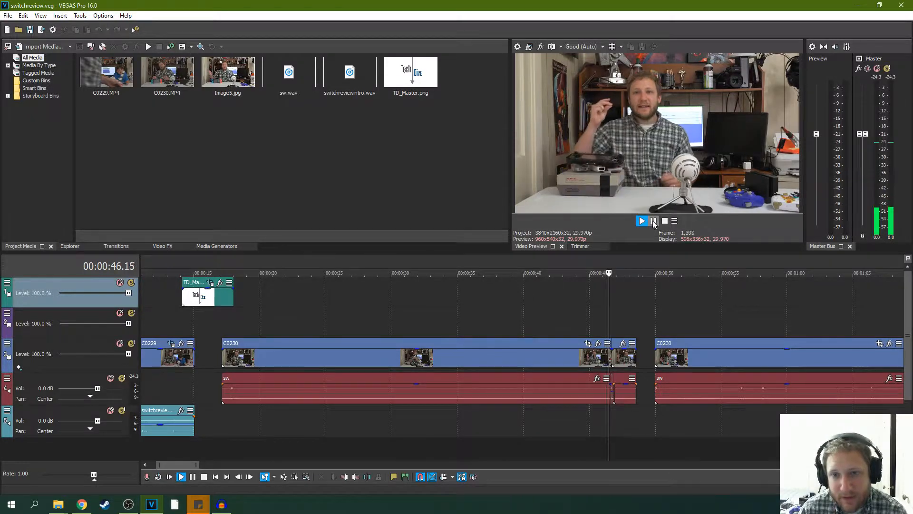
pyautogui.click(655, 221)
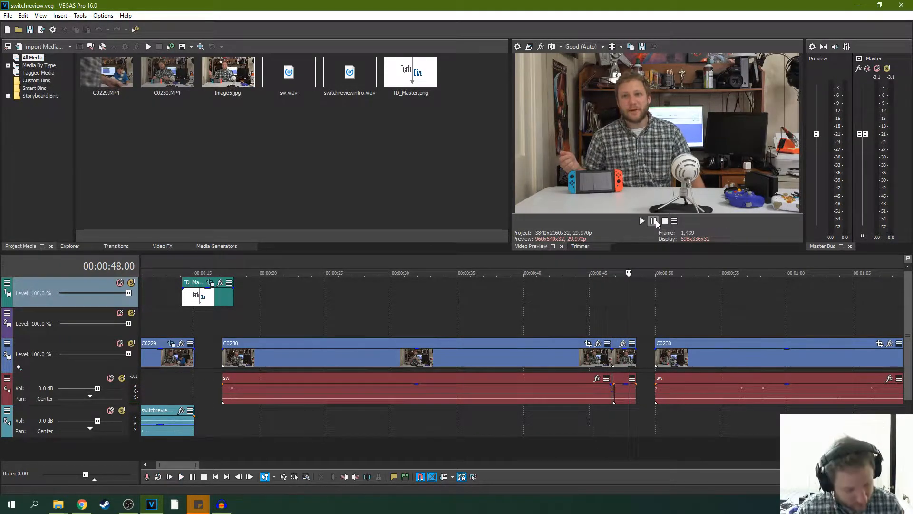
# - Preview the C0230 segment starting at 00:00:49.29, and move it with its audio back against the previous segment to close the gap
pyautogui.click(654, 310)
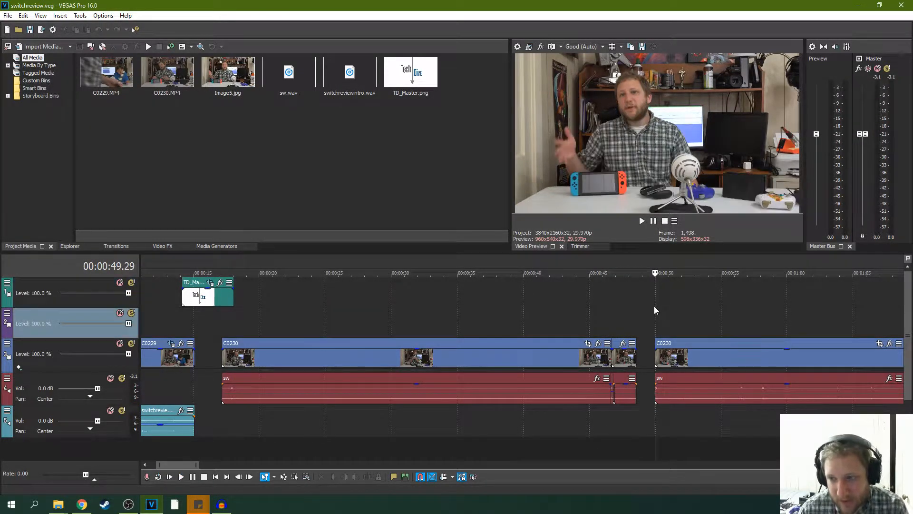
pyautogui.scroll(5, 652, 308)
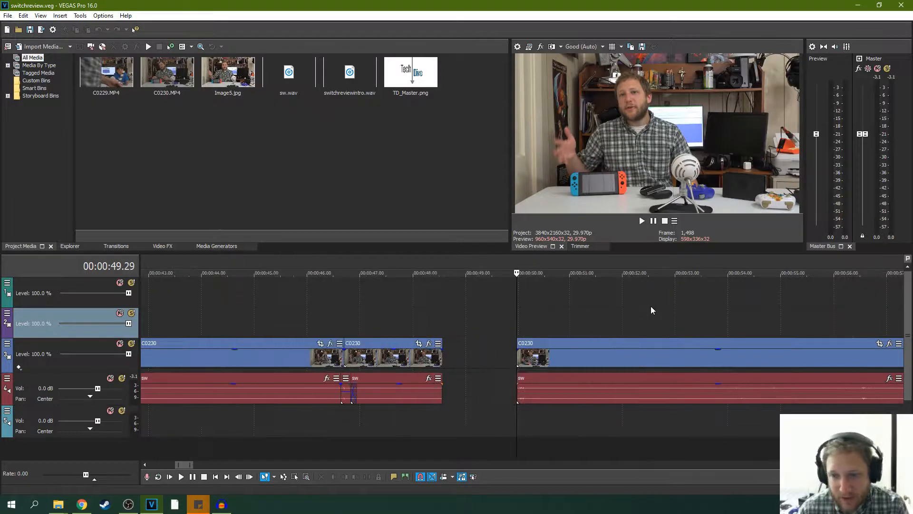
pyautogui.click(640, 222)
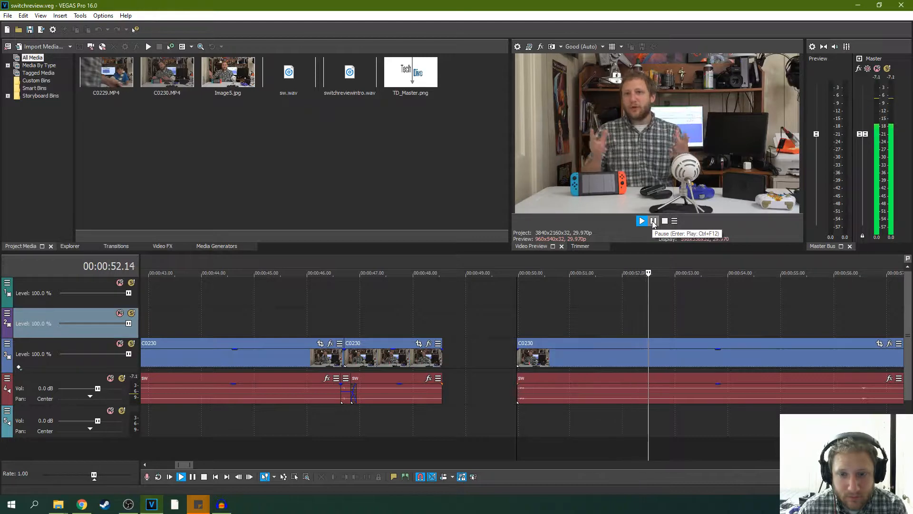
pyautogui.click(654, 221)
pyautogui.moveTo(600, 353); pyautogui.dragTo(526, 349)
# - Save the project and play from 00:00:48.03 across the new join to about 00:01:08
pyautogui.click(418, 313)
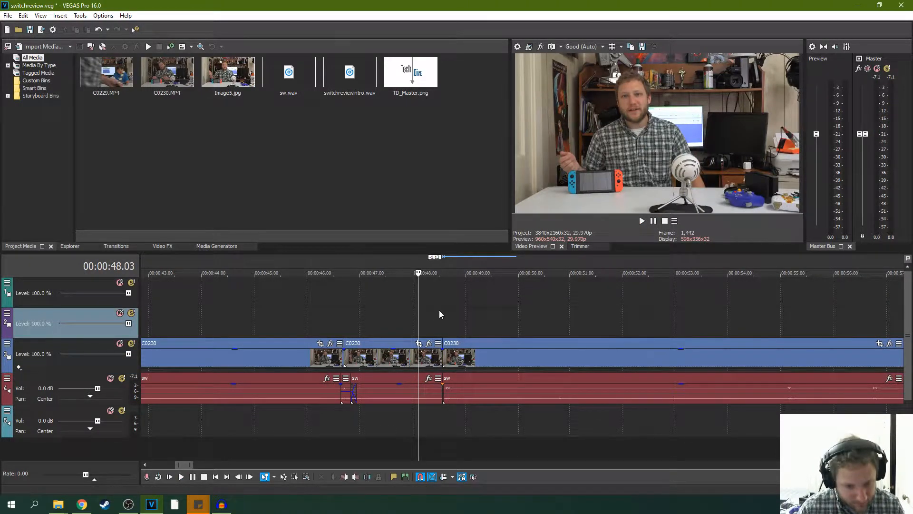
pyautogui.press('space')
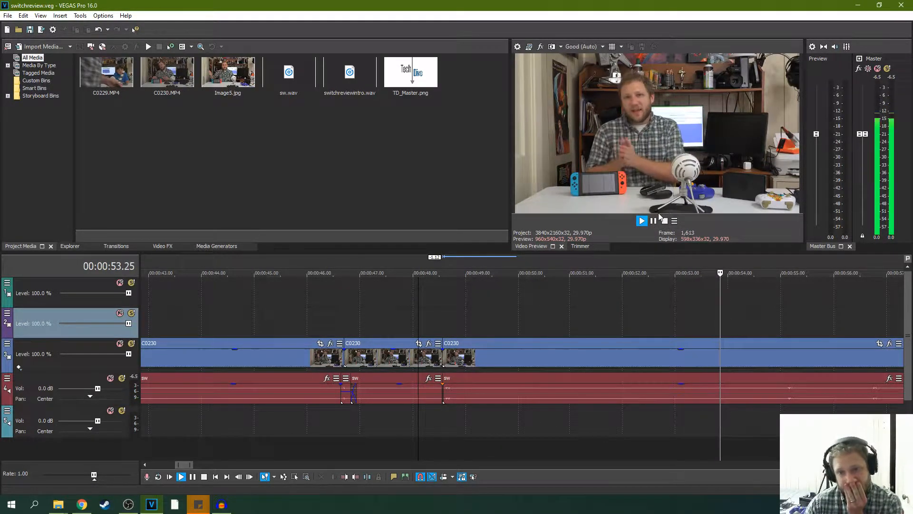
pyautogui.scroll(-3, 628, 271)
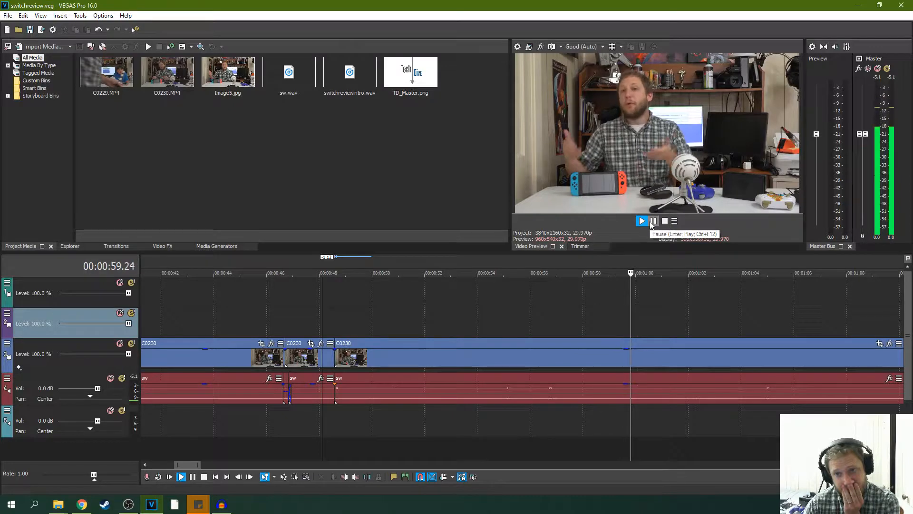
pyautogui.click(652, 221)
# - Replay the long C0230 segment from 00:01:07.11 and from about 00:01:04 to find the next cut point
pyautogui.scroll(-2, 673, 298)
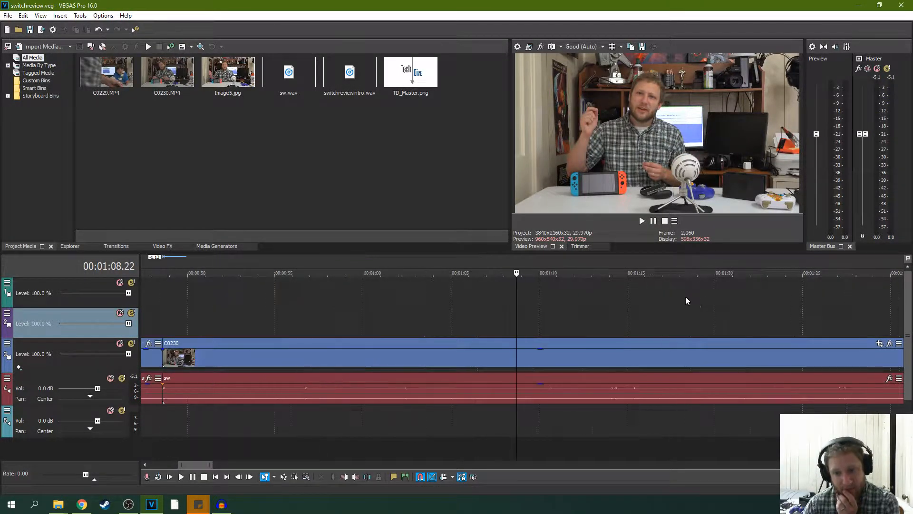
pyautogui.moveTo(516, 304); pyautogui.dragTo(493, 313)
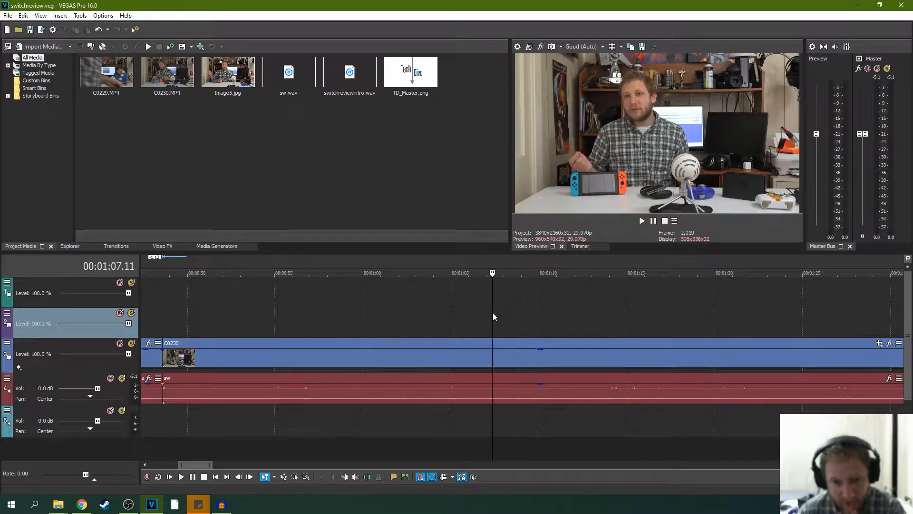
pyautogui.click(647, 222)
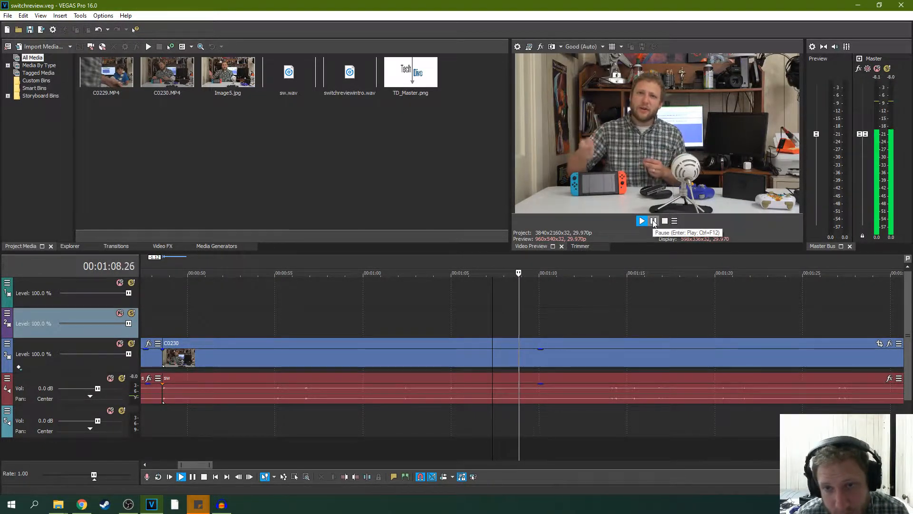
pyautogui.click(433, 303)
pyautogui.click(643, 221)
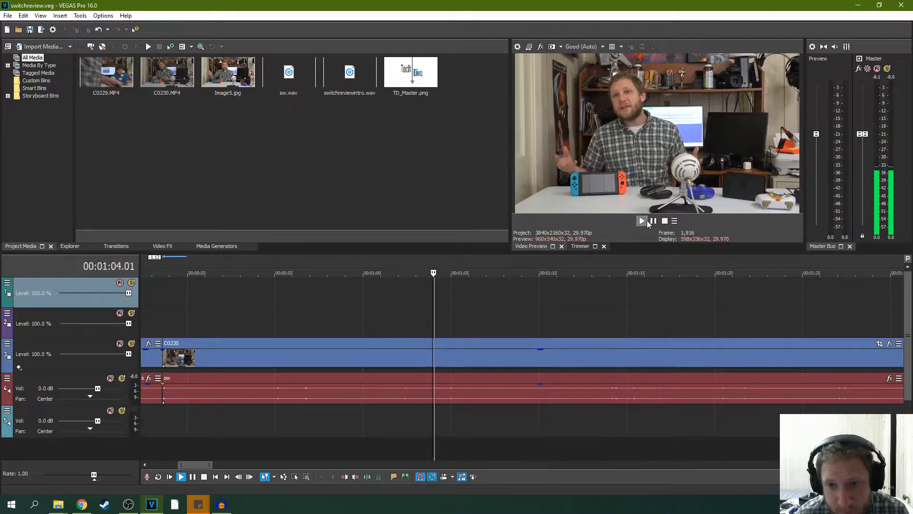
pyautogui.click(653, 222)
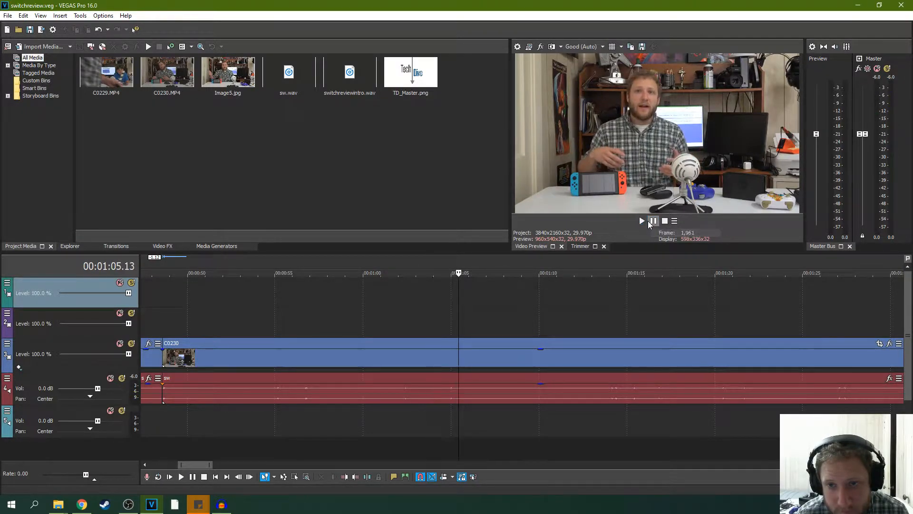
# - Split the long C0230 segment and its sw audio at 00:01:04.22
pyautogui.click(425, 314)
pyautogui.scroll(3, 465, 312)
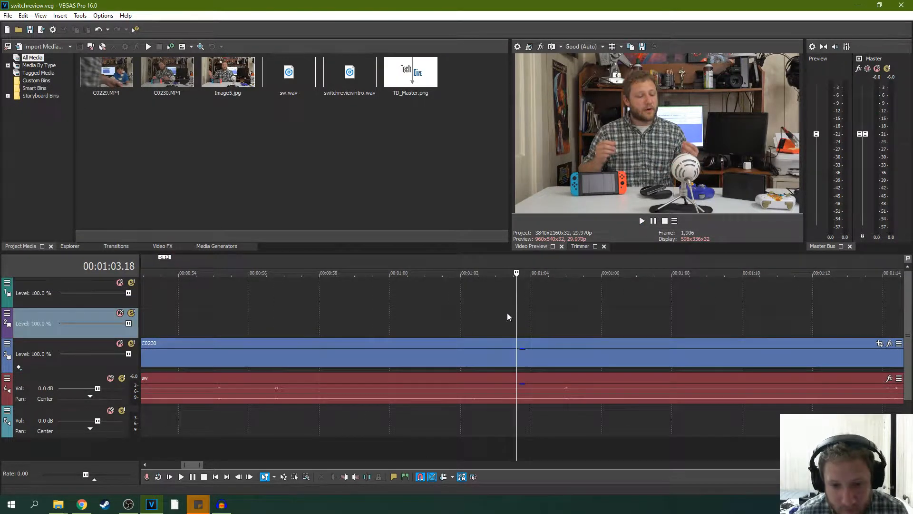
pyautogui.click(642, 221)
pyautogui.click(654, 221)
pyautogui.press('s')
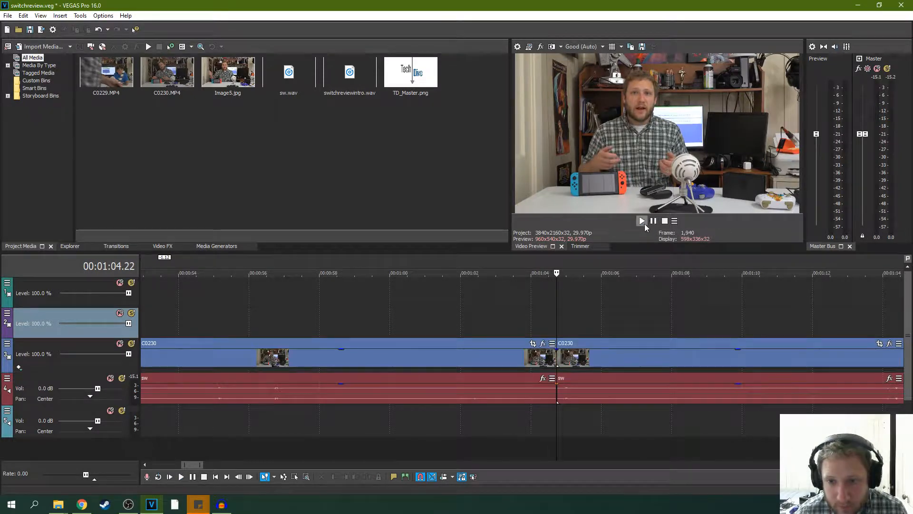
# - Trim 21 frames off the start of the C0230 segment after the split, with its audio, and preview from its new start at 00:01:05.13
pyautogui.click(643, 222)
pyautogui.click(653, 222)
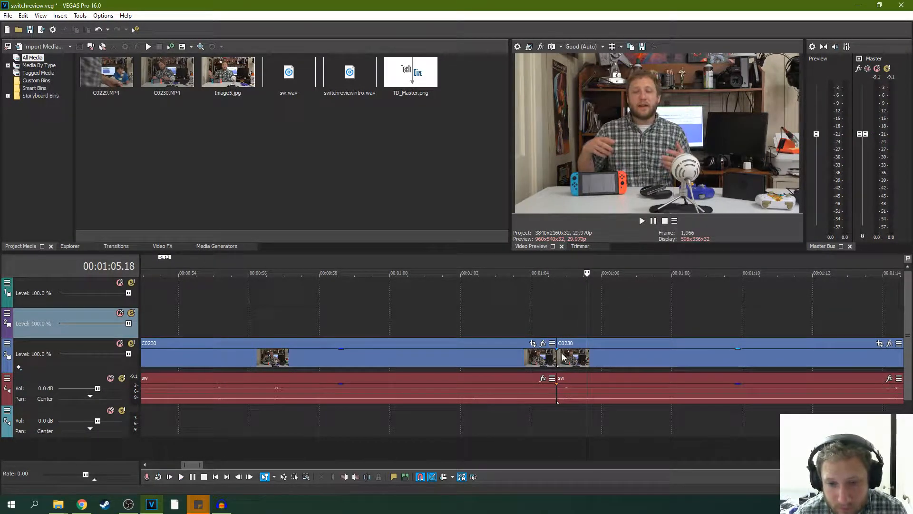
pyautogui.moveTo(559, 357); pyautogui.dragTo(581, 356)
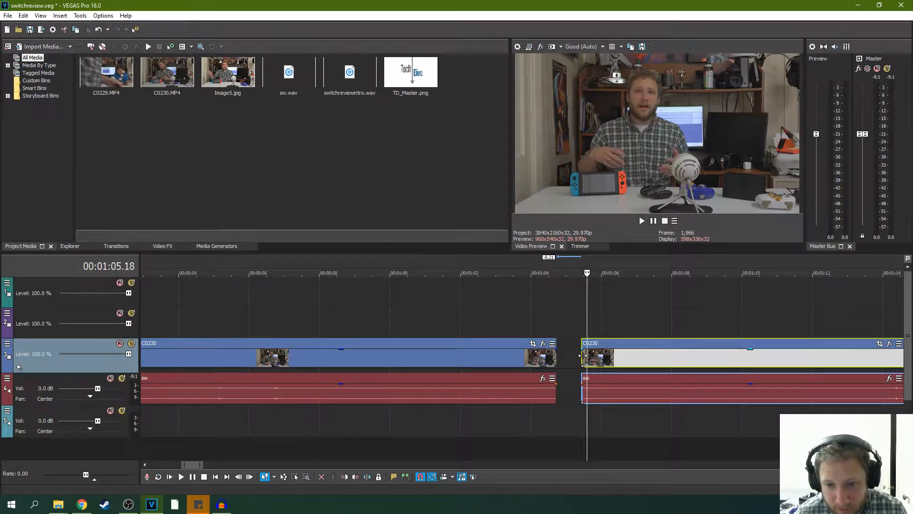
pyautogui.click(584, 356)
pyautogui.scroll(4, 565, 358)
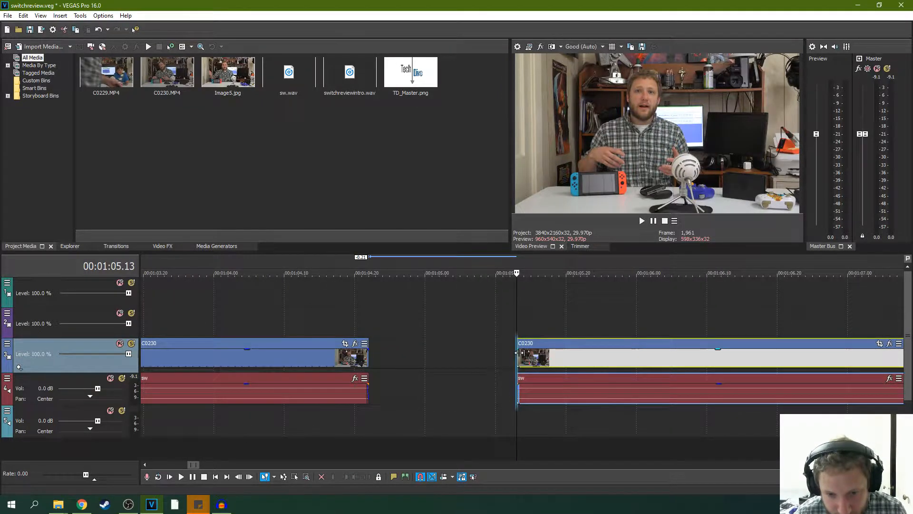
pyautogui.press('space')
# - Trim the start of the C0230 segment after the gap, with its sw audio, to about 00:01:05.16 and preview it
pyautogui.press('space')
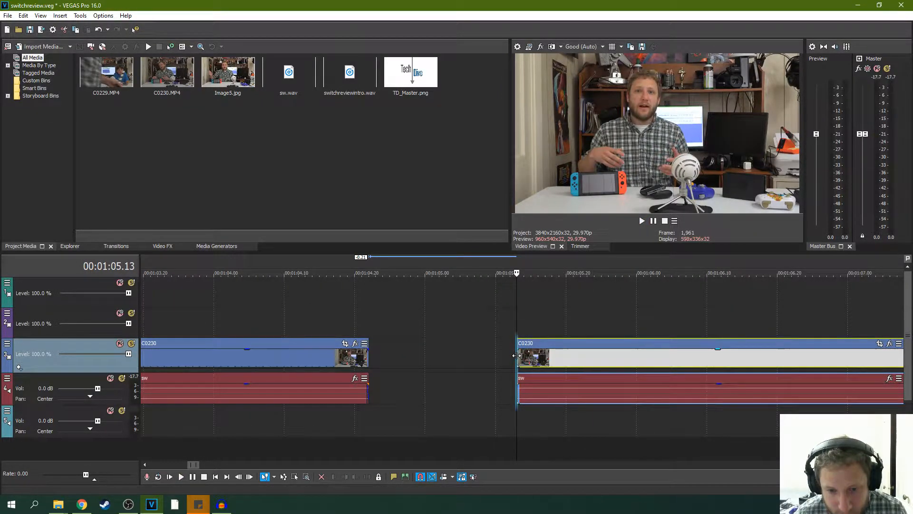
pyautogui.moveTo(517, 355); pyautogui.dragTo(534, 355)
pyautogui.press('space')
pyautogui.press('space')
pyautogui.press('space')
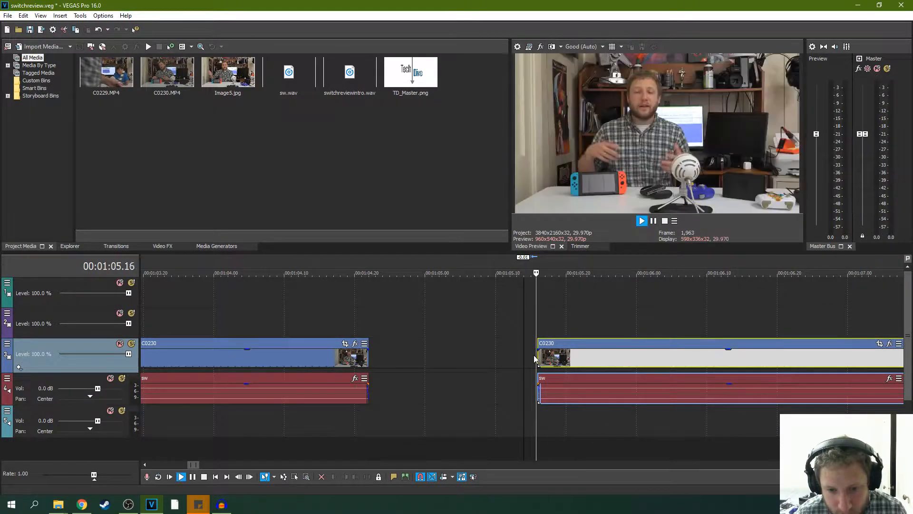
pyautogui.press('space')
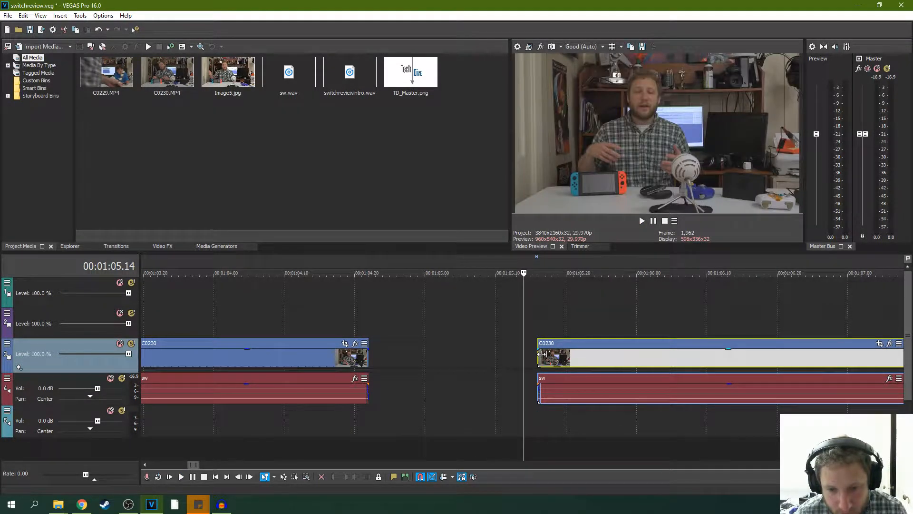
# - Move the trimmed C0230 segment and its audio back against the preceding segment at 00:01:04.22 and play across the join
pyautogui.moveTo(541, 354); pyautogui.dragTo(379, 352)
pyautogui.press('space')
pyautogui.press('space')
pyautogui.press('space')
pyautogui.press('space')
pyautogui.press('space')
pyautogui.press('space')
# - Replay the join from 00:01:04.17 and a little earlier, save the project, and play on to 00:01:12.10
pyautogui.click(332, 331)
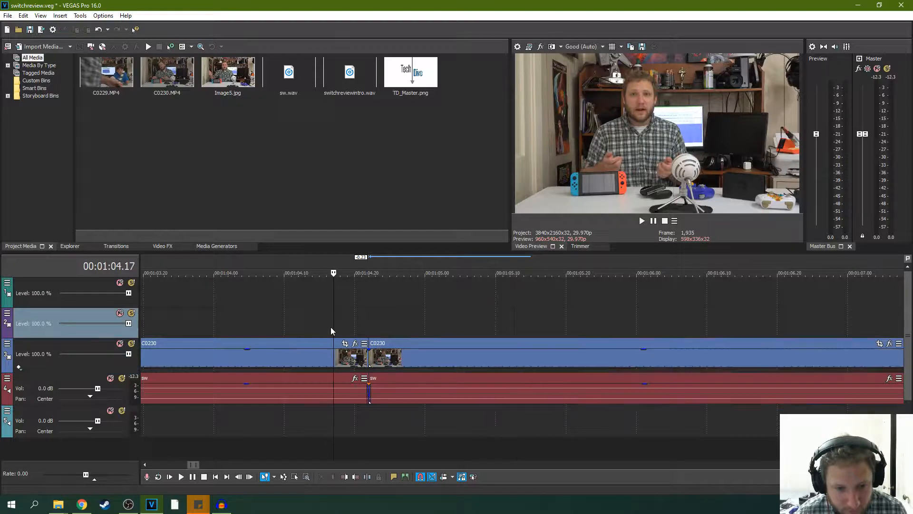
pyautogui.press('space')
pyautogui.press('space')
pyautogui.click(194, 316)
pyautogui.press('space')
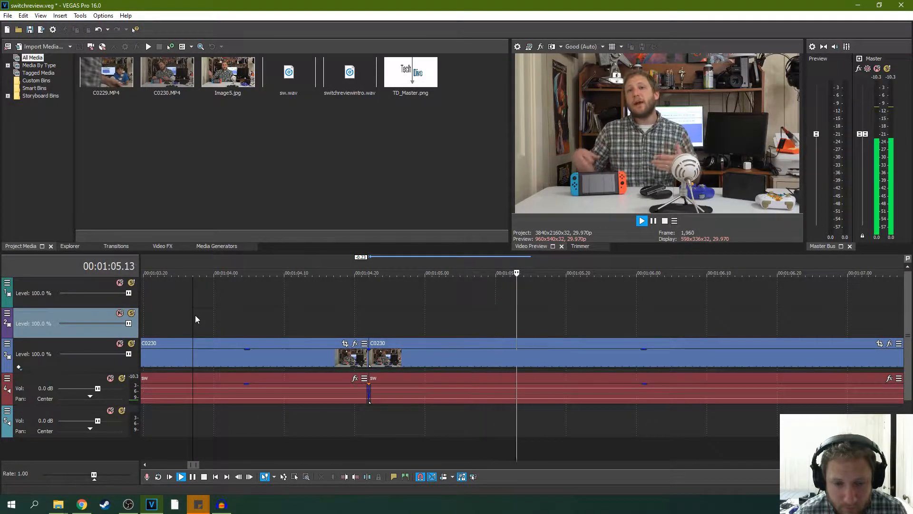
pyautogui.scroll(-3, 279, 318)
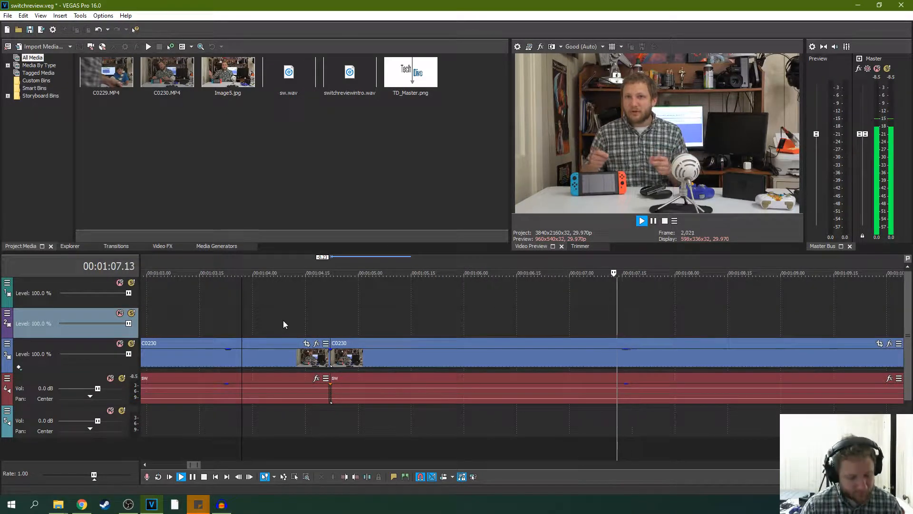
pyautogui.hotkey('ctrl', 's')
pyautogui.scroll(-2, 438, 316)
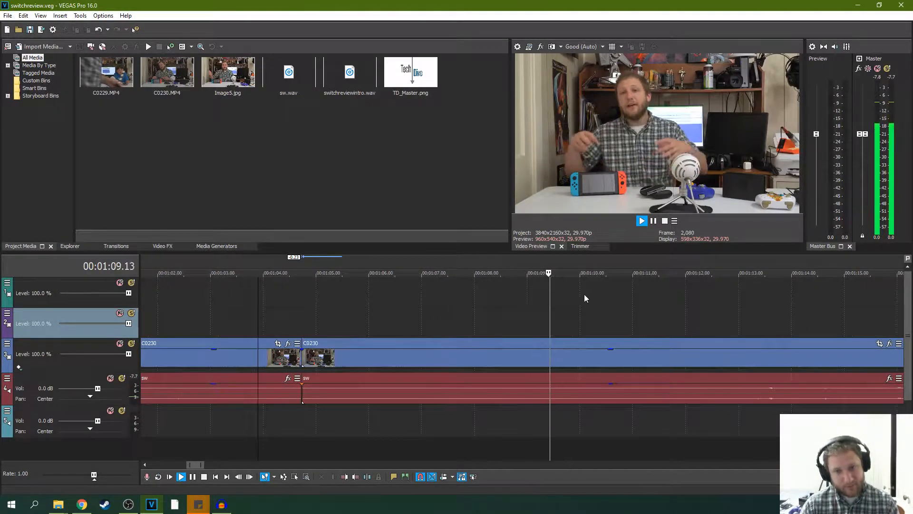
pyautogui.click(654, 221)
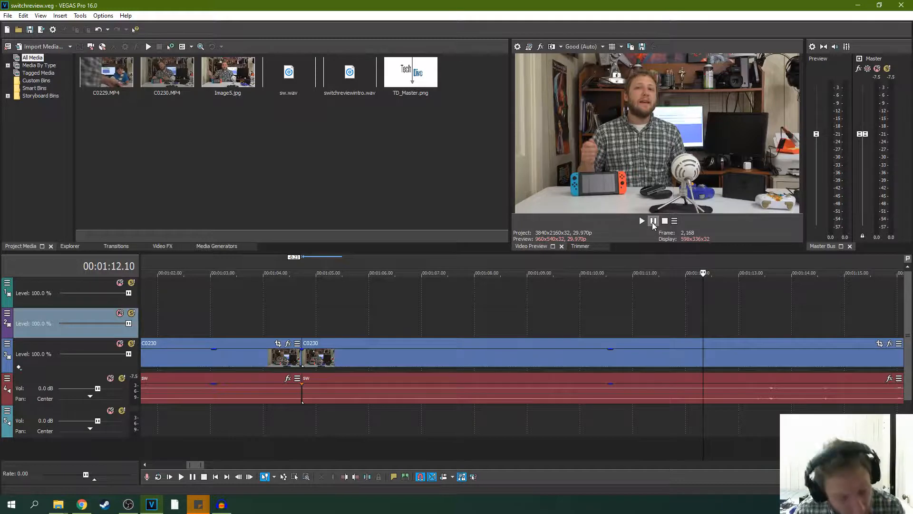
# - Play the long C0230 segment from 00:01:12.10 to about 00:01:51.21 to find the next mistake
pyautogui.scroll(-6, 619, 309)
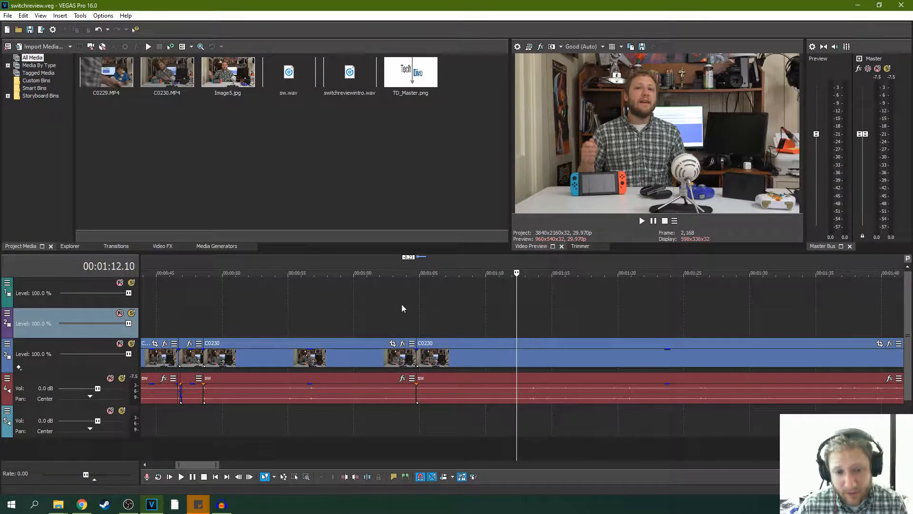
pyautogui.click(643, 221)
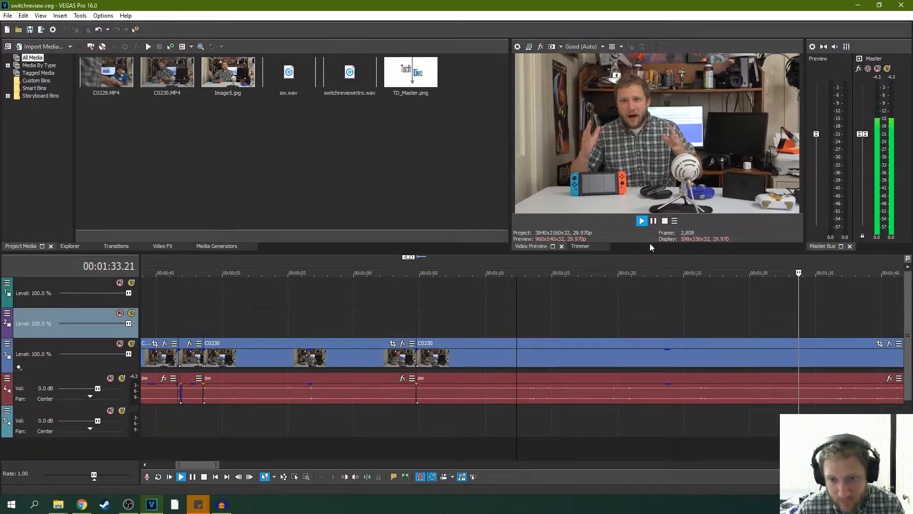
pyautogui.scroll(-3, 681, 286)
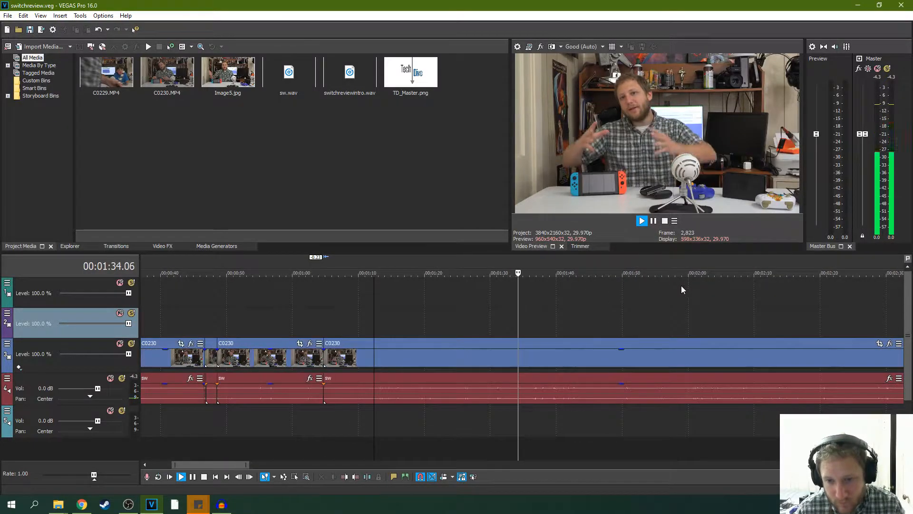
pyautogui.click(654, 221)
# - Replay from 00:01:40.12 and split the long C0230 segment and its sw audio at 00:01:46.02
pyautogui.click(581, 296)
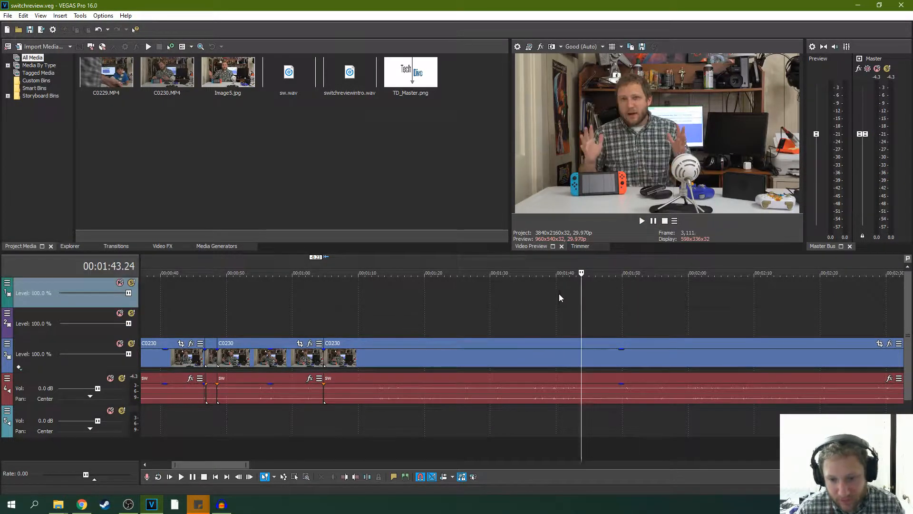
pyautogui.click(559, 293)
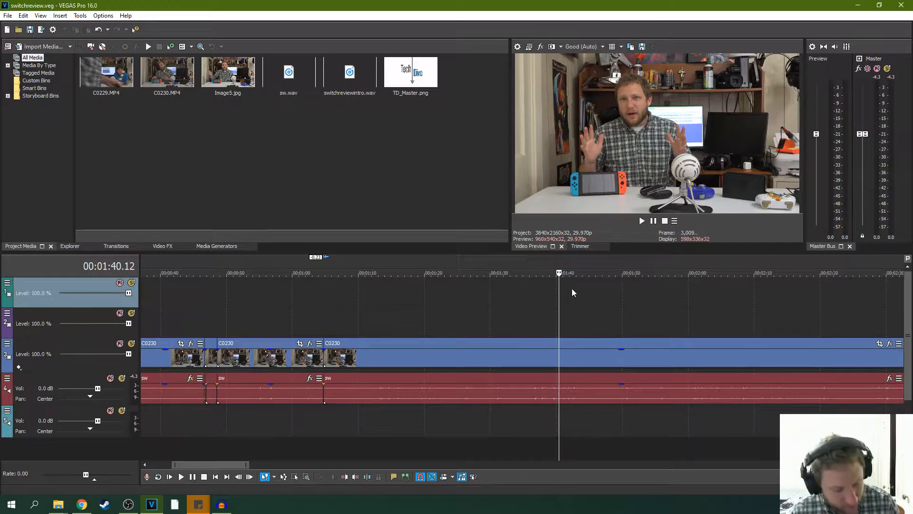
pyautogui.click(646, 222)
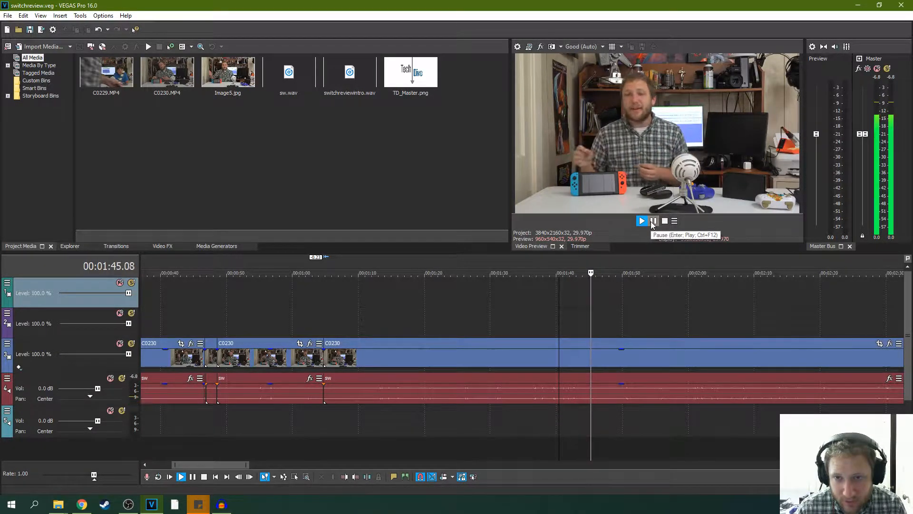
pyautogui.click(653, 222)
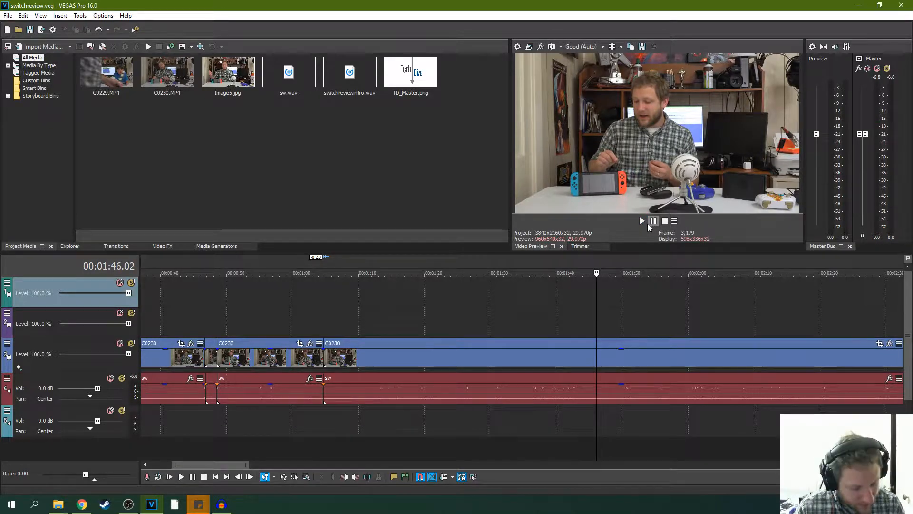
pyautogui.press('s')
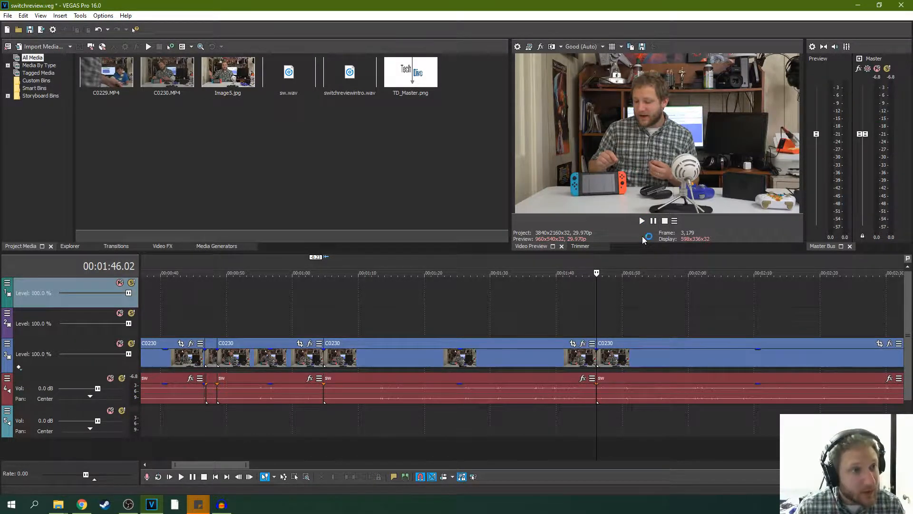
# - Play from the split to 00:01:50.17 and trim the following C0230 segment's start, with its audio, to about 00:01:50.16
pyautogui.click(652, 223)
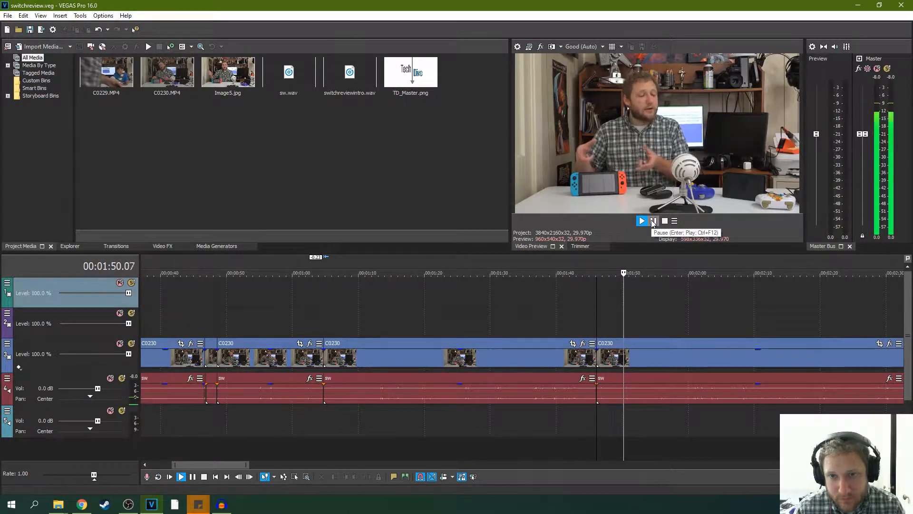
pyautogui.click(653, 222)
pyautogui.scroll(5, 635, 335)
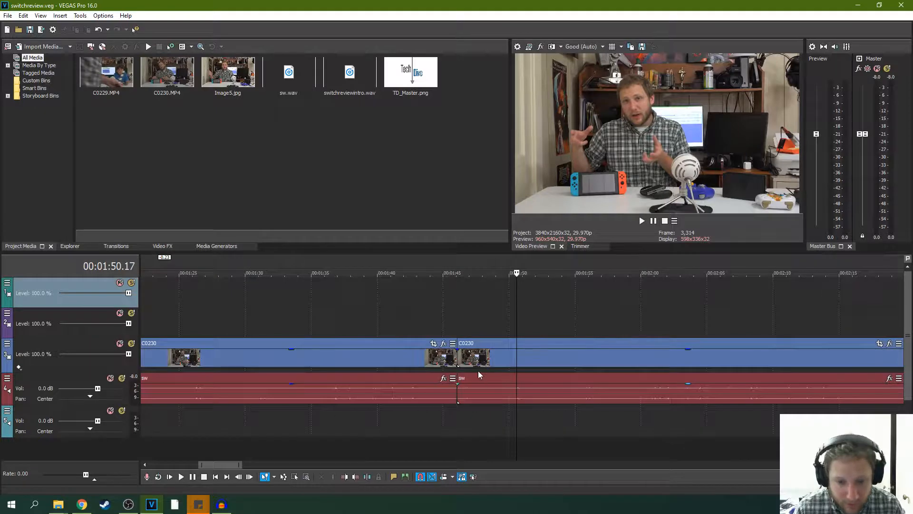
pyautogui.moveTo(461, 361); pyautogui.dragTo(512, 357)
pyautogui.press('space')
pyautogui.press('space')
pyautogui.press('space')
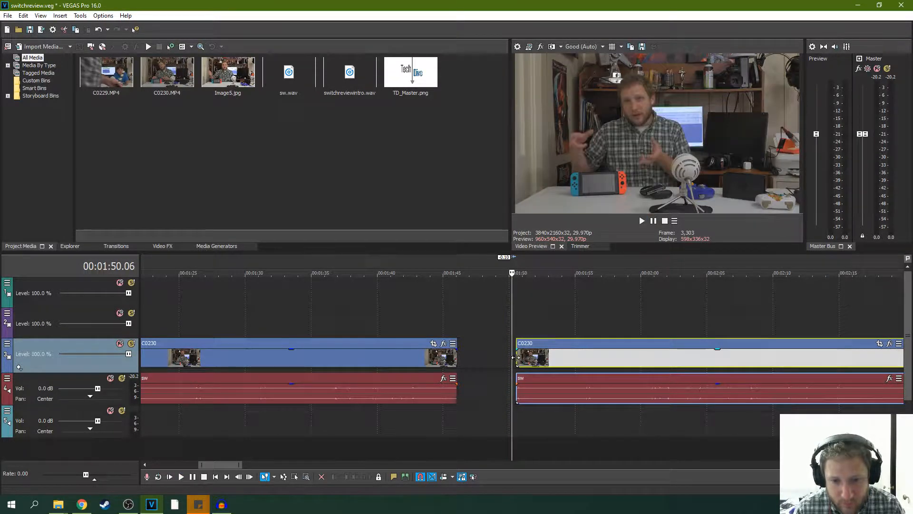
# - Preview the trimmed C0230 segment from its new start to 00:01:52.05 and save the project
pyautogui.press('space')
pyautogui.scroll(5, 502, 354)
pyautogui.press('space')
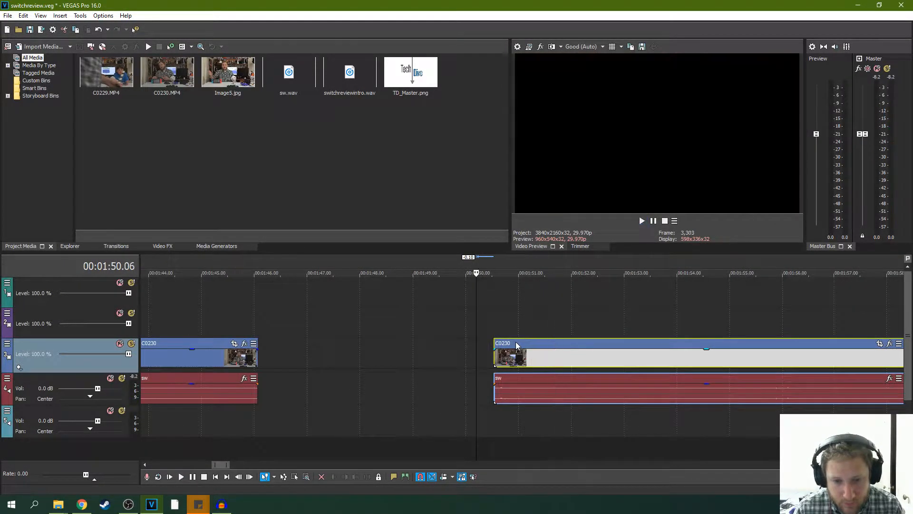
pyautogui.click(492, 347)
pyautogui.press('space')
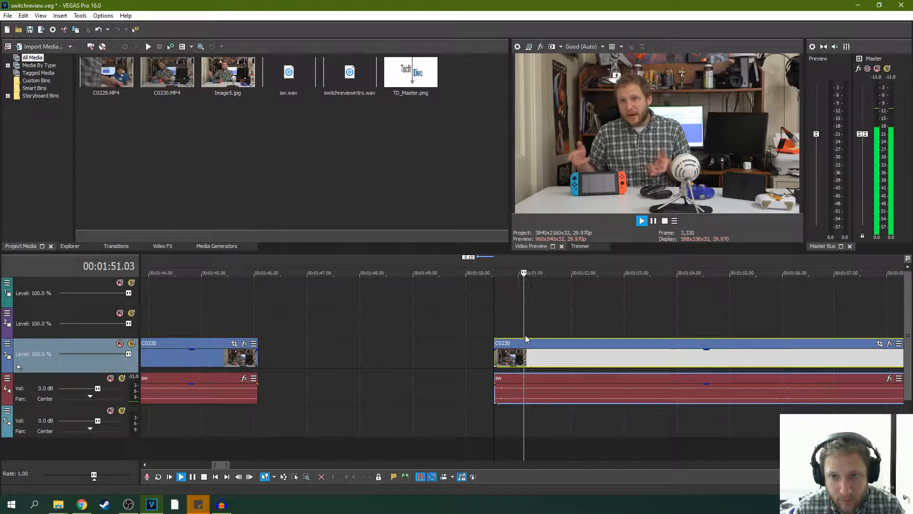
pyautogui.click(653, 220)
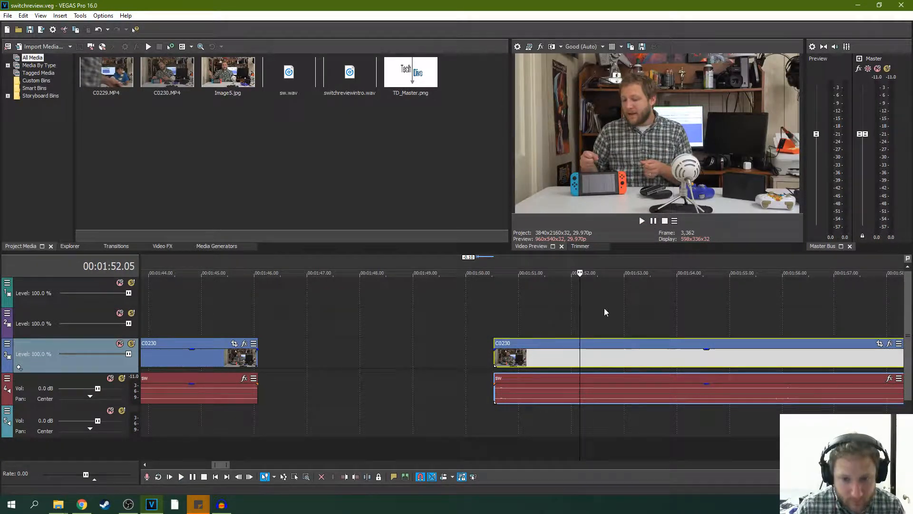
# - Move the trimmed C0230 segment and its audio back against the previous one at 00:01:46.02 and play across the join to 00:01:47.28
pyautogui.moveTo(613, 343); pyautogui.dragTo(377, 347)
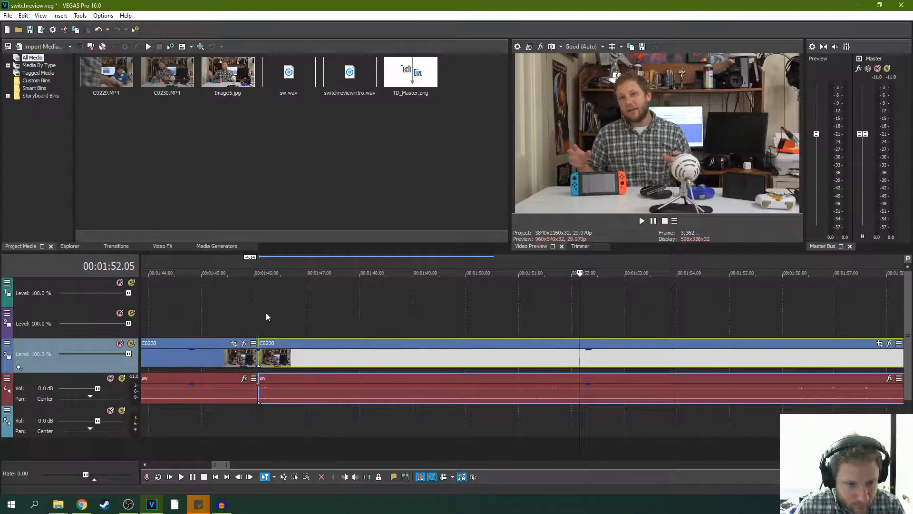
pyautogui.click(231, 316)
pyautogui.press('space')
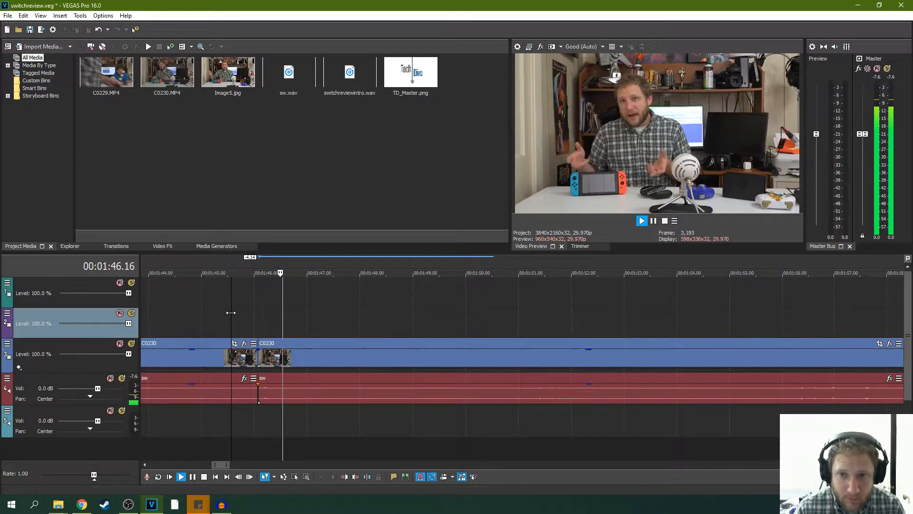
pyautogui.click(654, 221)
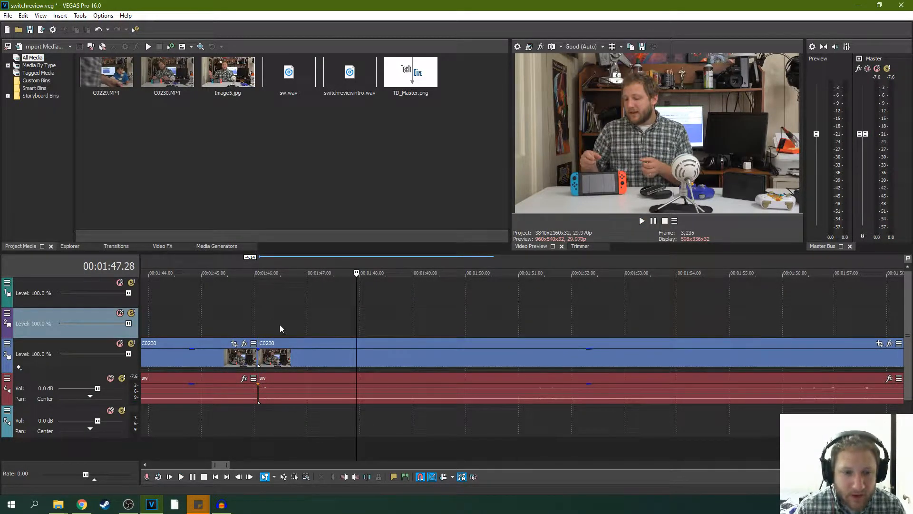
# - Add a timeline marker named "memory is RAM" at 00:01:42.06 and move it to about 00:01:44
pyautogui.scroll(-1, 281, 326)
pyautogui.click(432, 327)
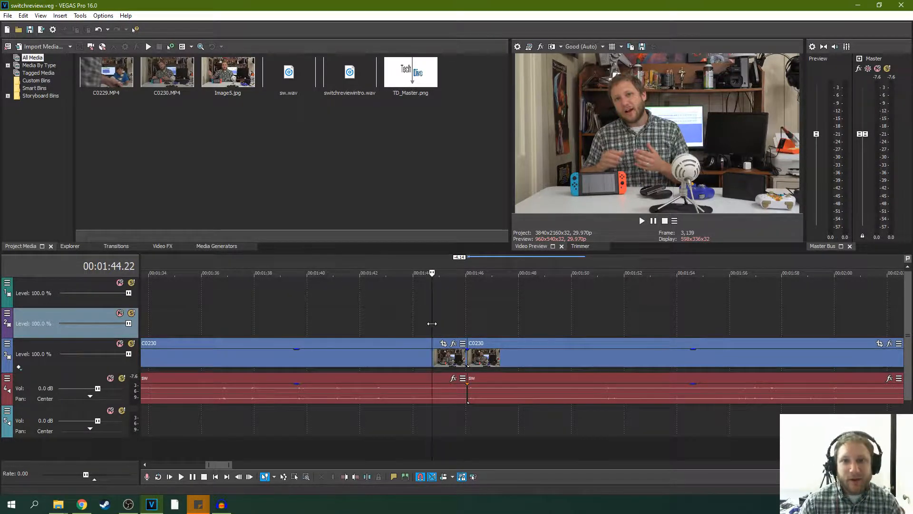
pyautogui.click(407, 324)
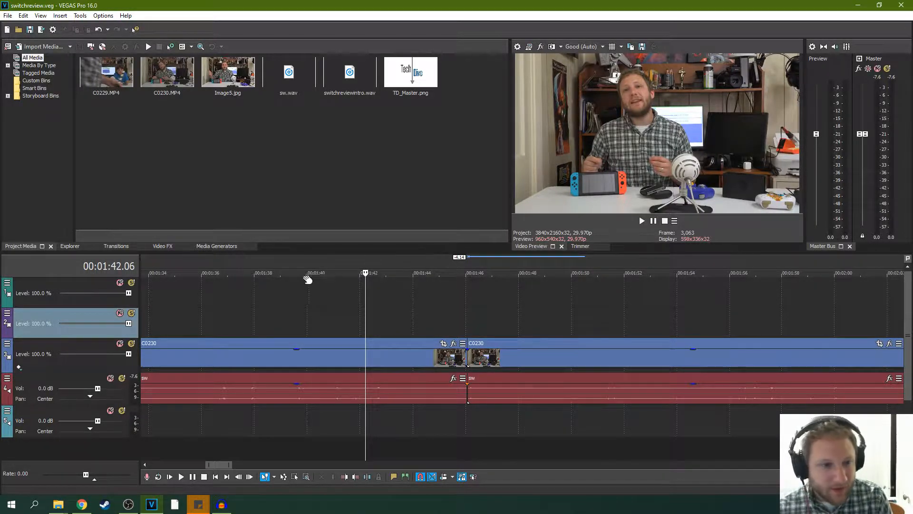
pyautogui.rightClick(450, 269)
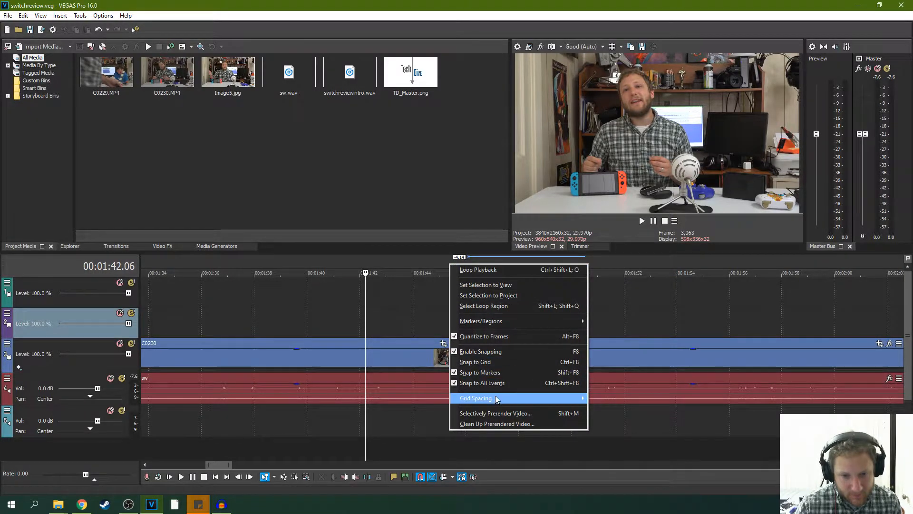
pyautogui.moveTo(508, 322)
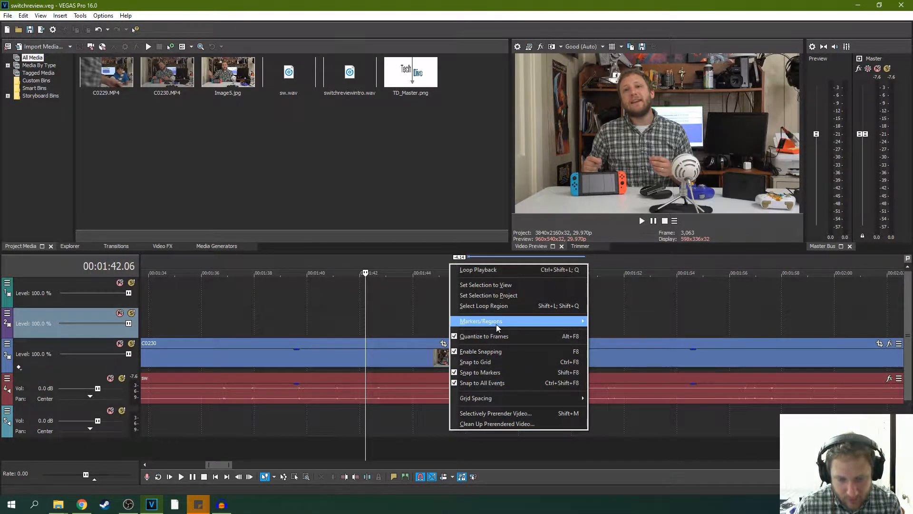
pyautogui.click(612, 322)
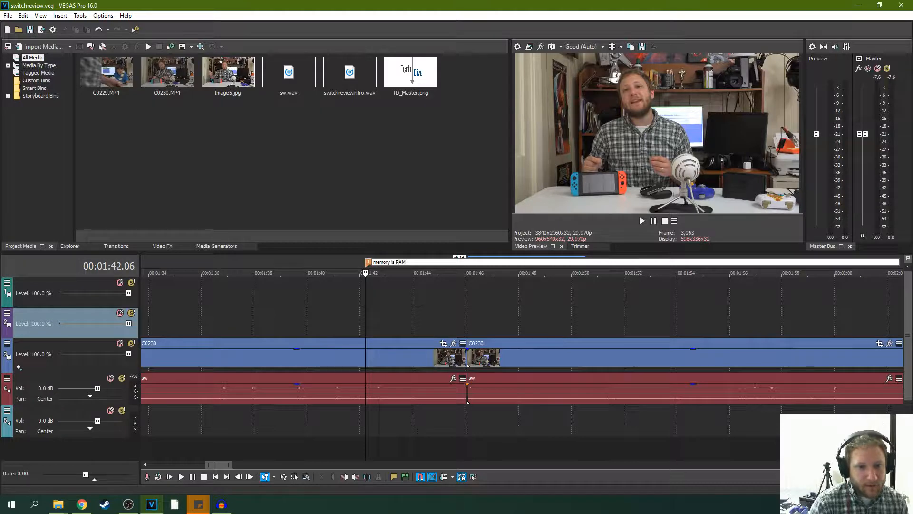
pyautogui.press('Return')
pyautogui.moveTo(369, 263); pyautogui.dragTo(418, 265)
# - Play from 00:01:44.11 across the join to about 00:02:13.06 to review the following footage
pyautogui.click(424, 289)
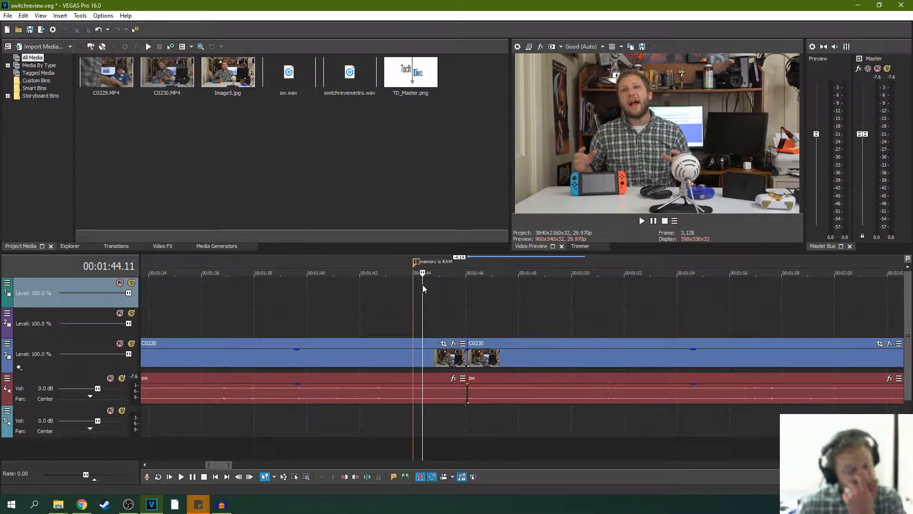
pyautogui.click(642, 221)
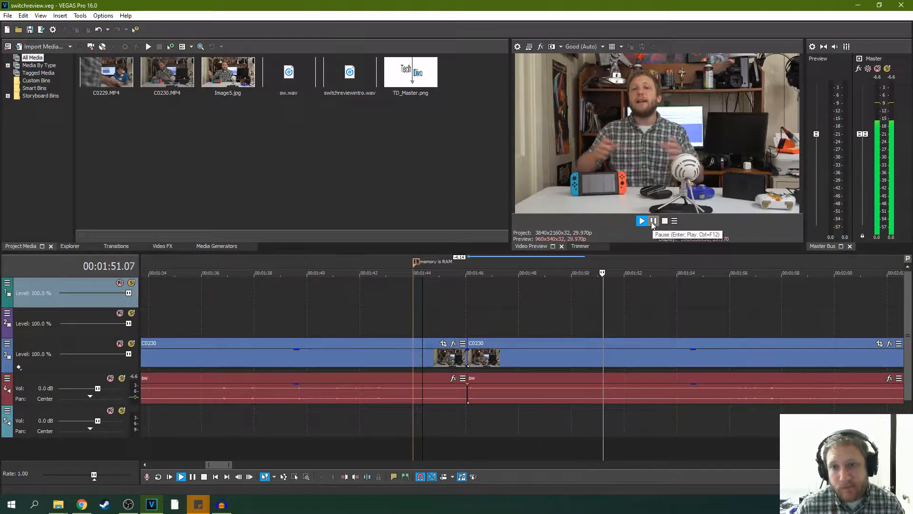
pyautogui.scroll(-4, 647, 262)
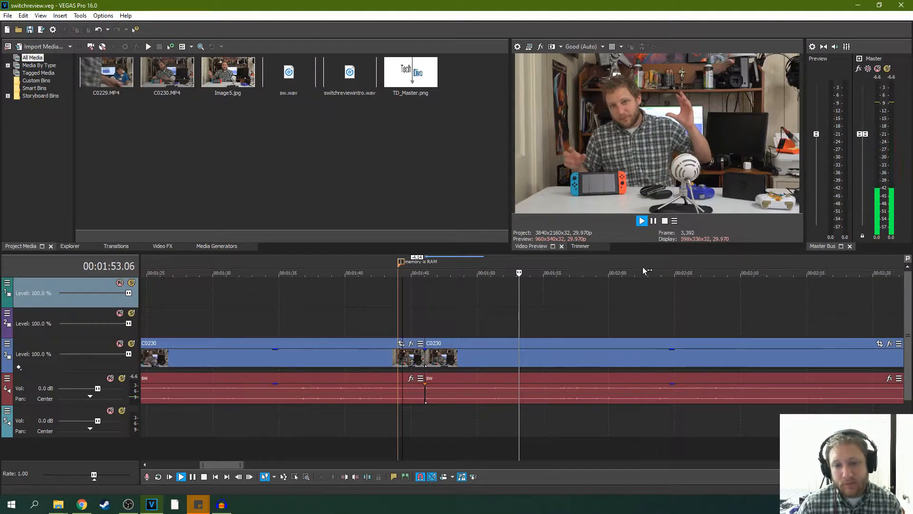
pyautogui.scroll(-2, 619, 263)
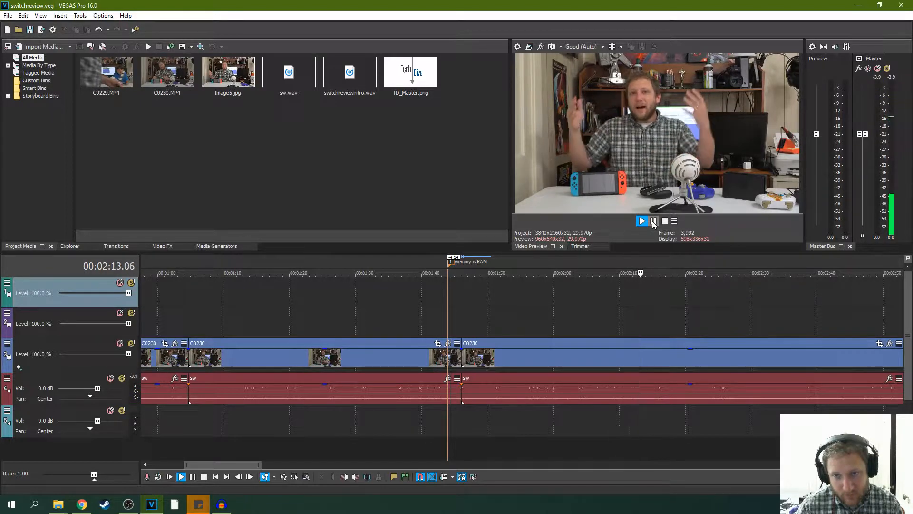
# - Add a timeline marker named "nose scrathing" at 00:02:09.13
pyautogui.click(617, 290)
pyautogui.rightClick(621, 262)
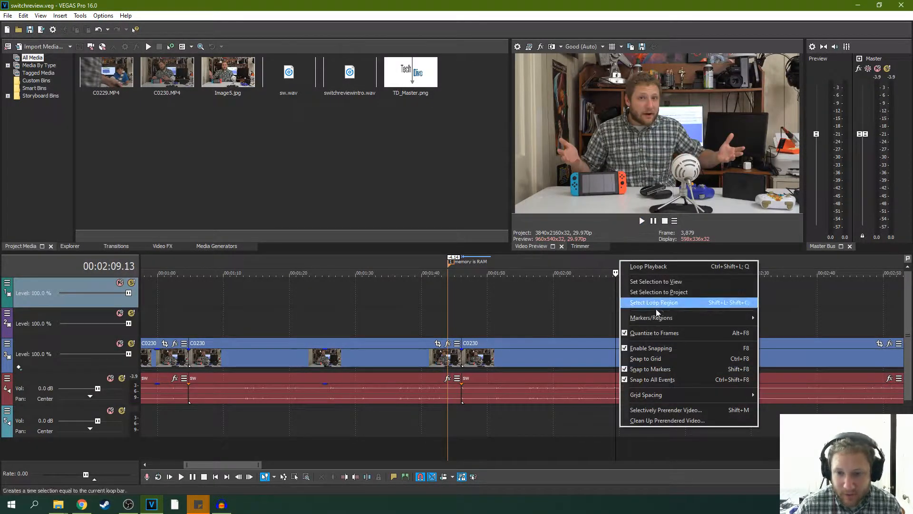
pyautogui.moveTo(756, 318)
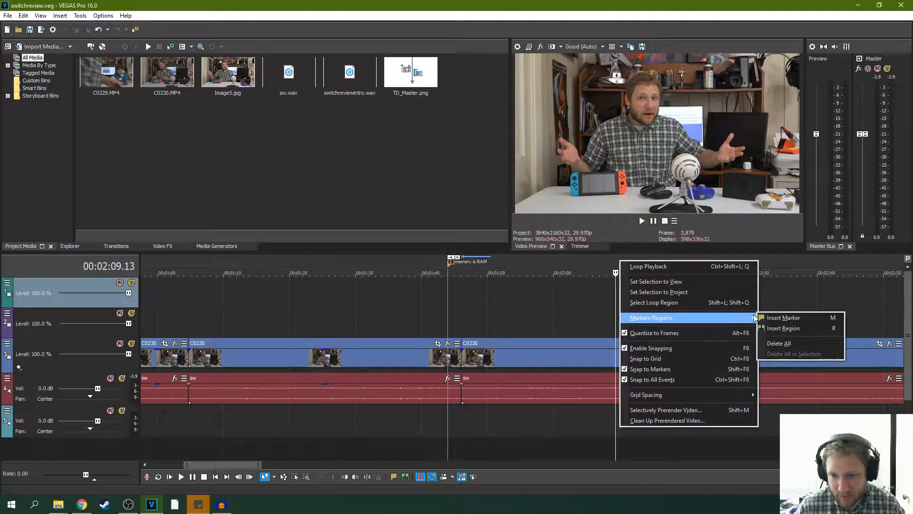
pyautogui.click(783, 318)
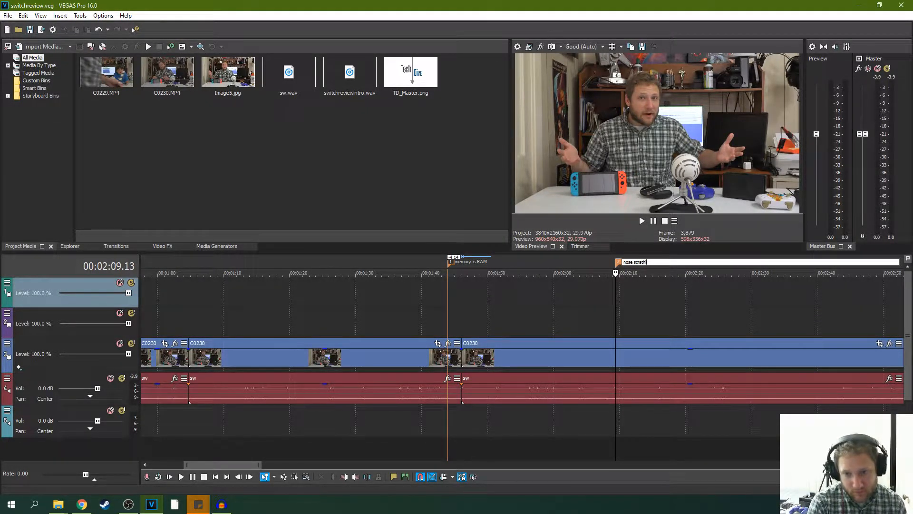
pyautogui.click(625, 320)
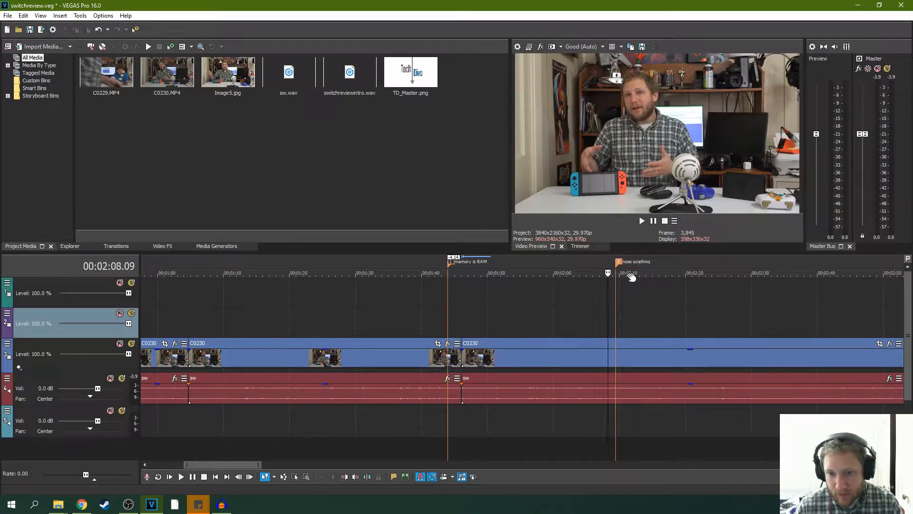
# - Play from 00:02:08.09 to 00:02:30.12, and replay the footage around the "nose scrathing" marker up to 00:02:14.04
pyautogui.press('space')
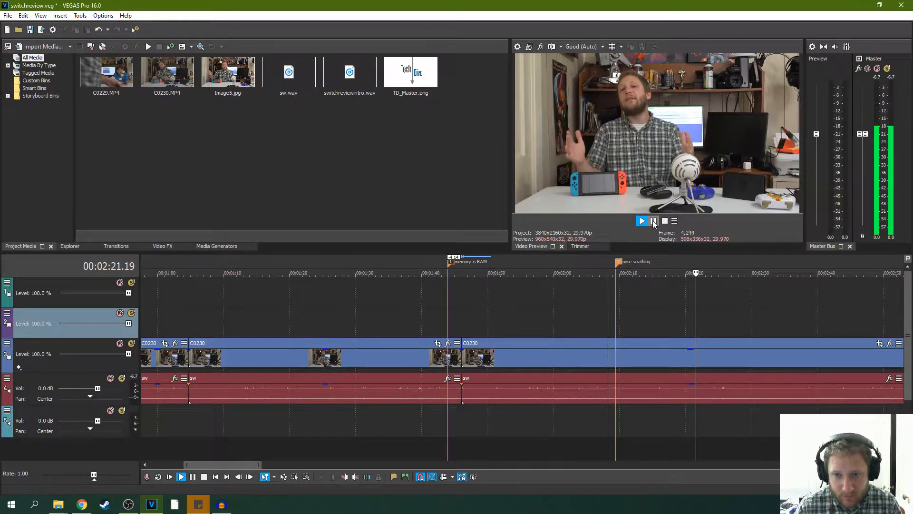
pyautogui.scroll(-3, 669, 278)
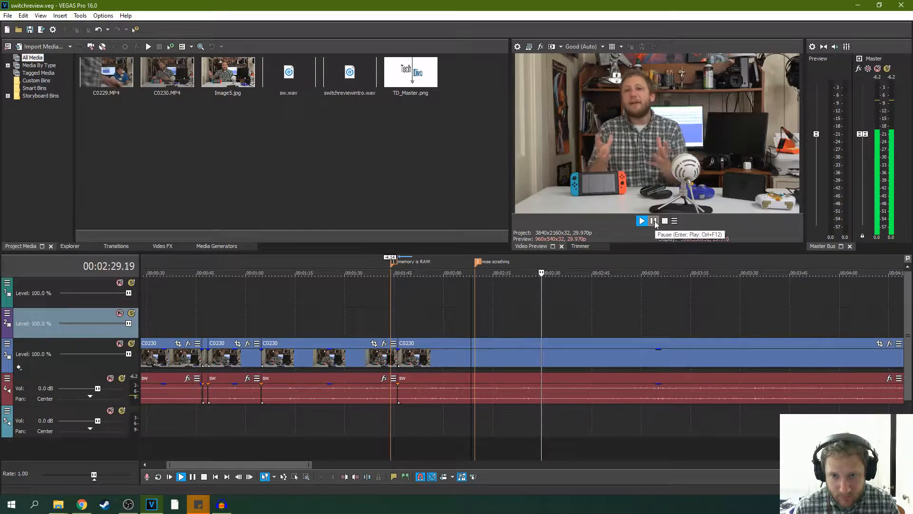
pyautogui.click(654, 221)
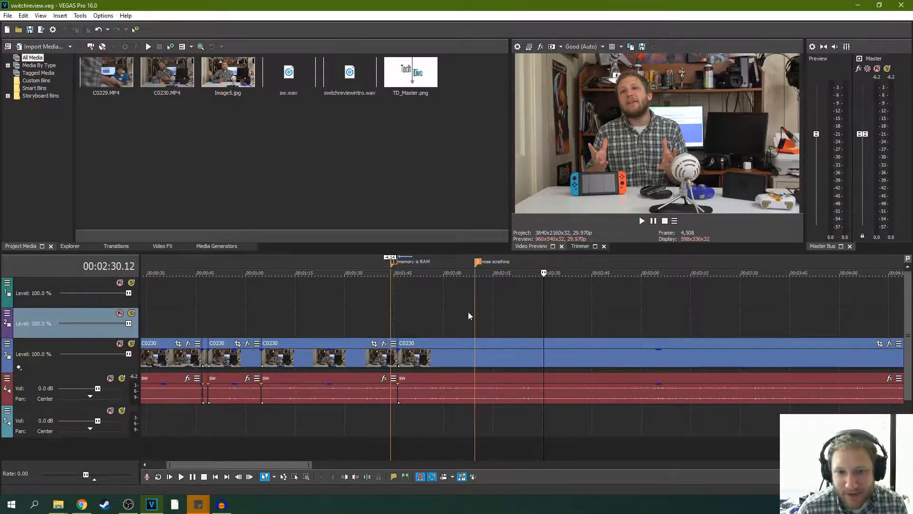
pyautogui.click(642, 221)
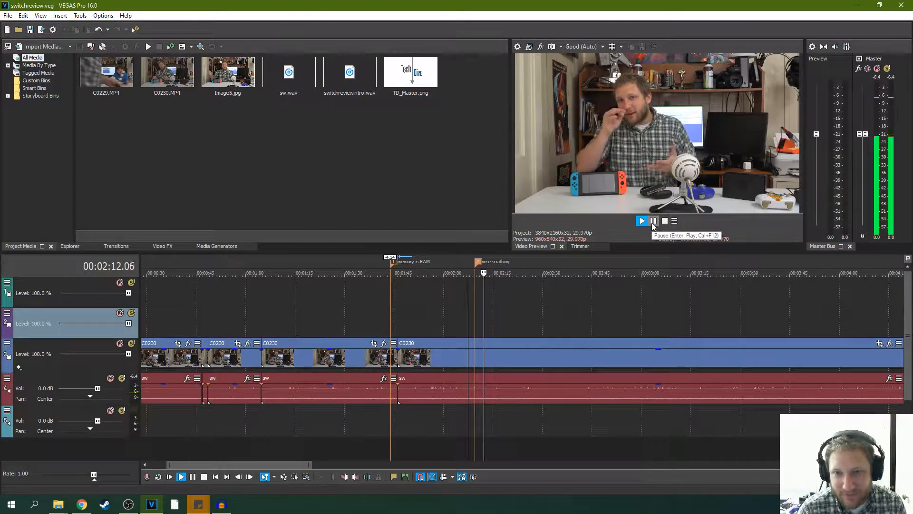
pyautogui.click(655, 221)
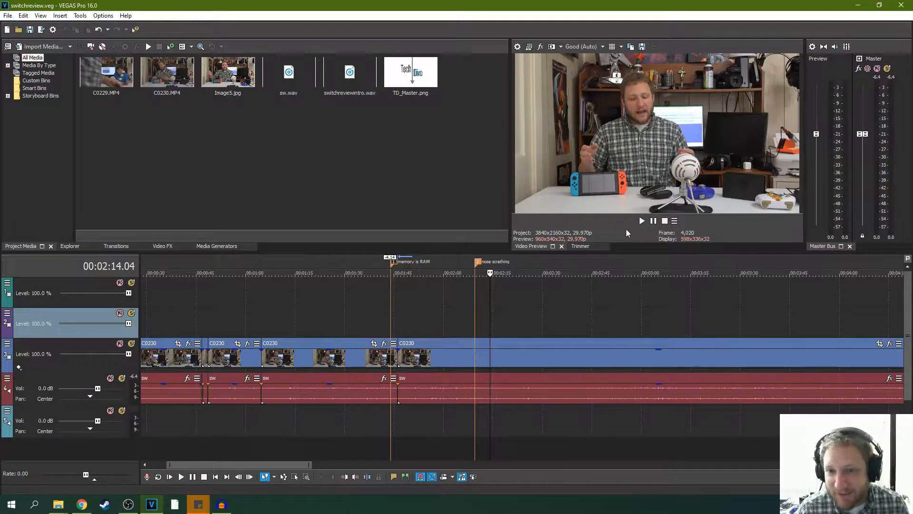
# - Review the C0230 footage from 00:02:14.04 to 00:02:34.28, pausing at 00:02:33.18 on the way
pyautogui.click(641, 221)
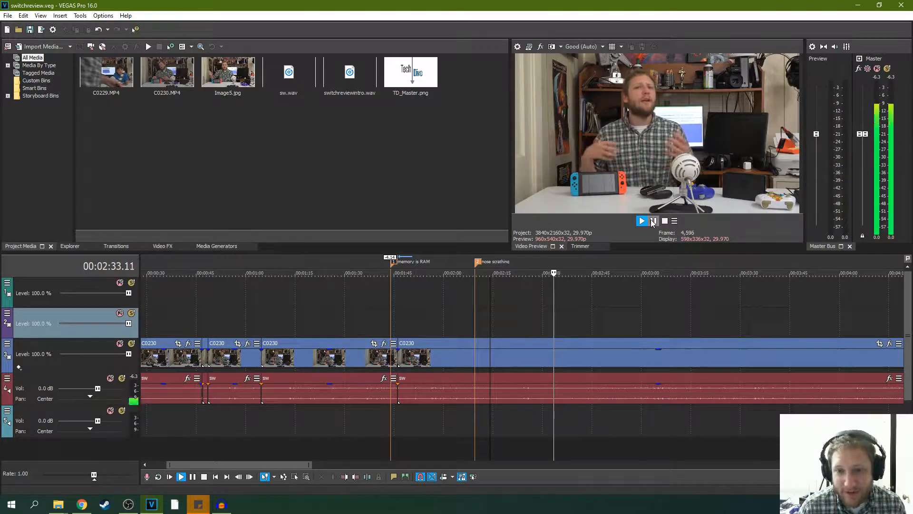
pyautogui.click(653, 221)
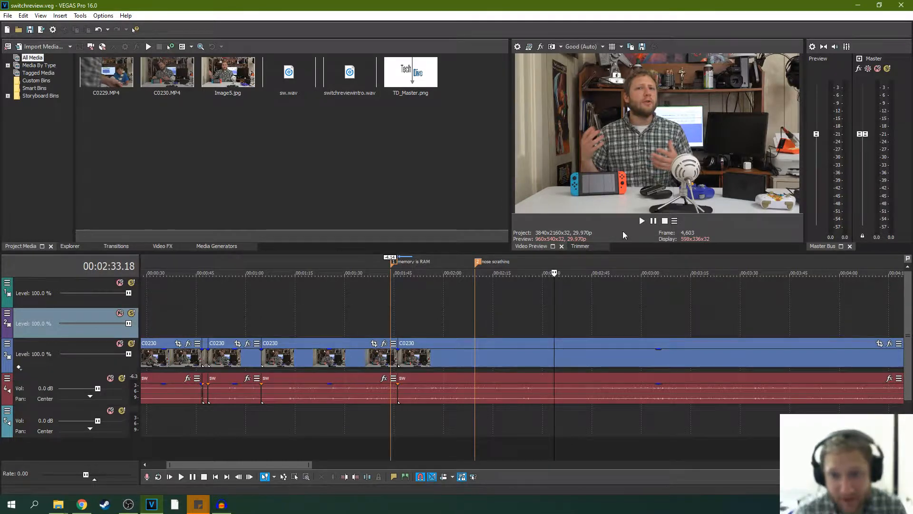
pyautogui.click(640, 221)
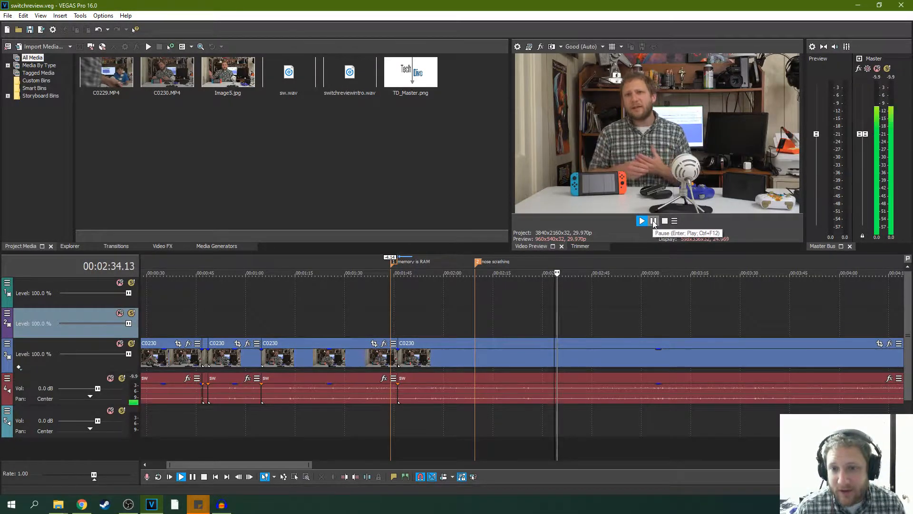
pyautogui.click(654, 222)
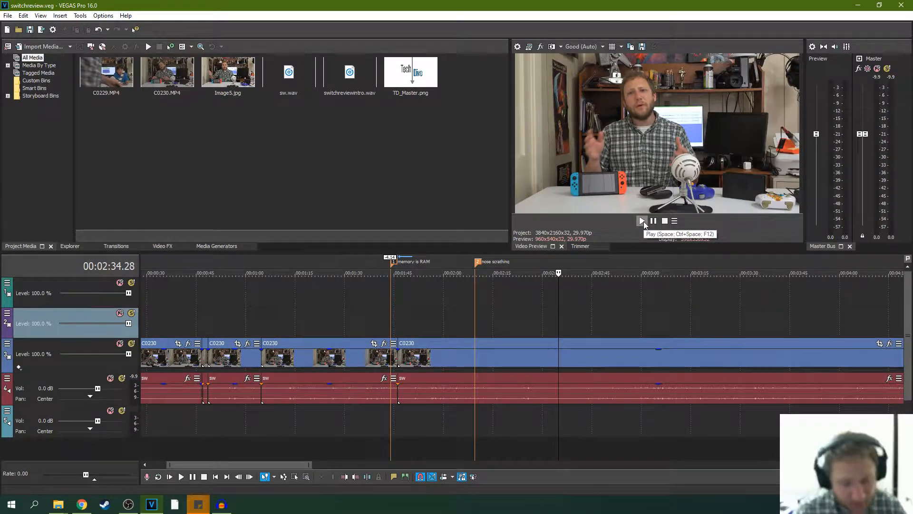
# - Resume playback from 00:02:34.28 and make the video preview area slightly taller above the timeline
pyautogui.click(643, 221)
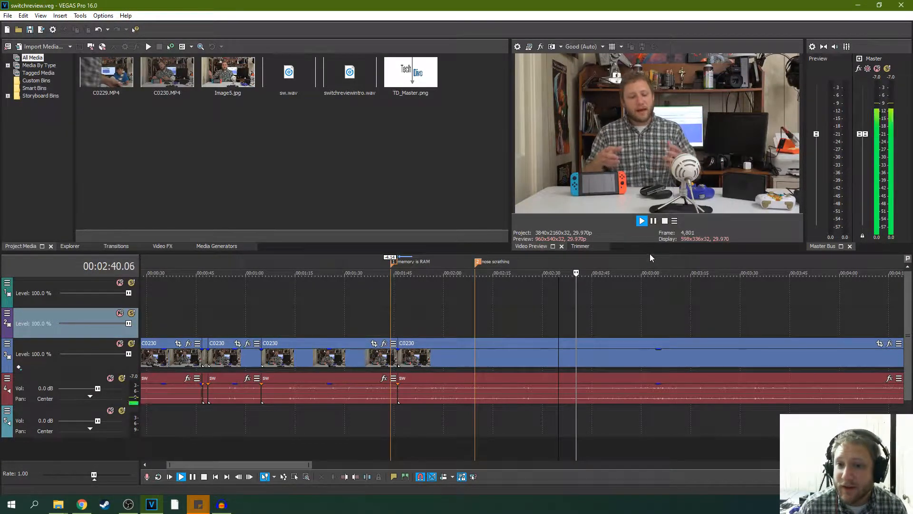
pyautogui.moveTo(649, 252); pyautogui.dragTo(650, 281)
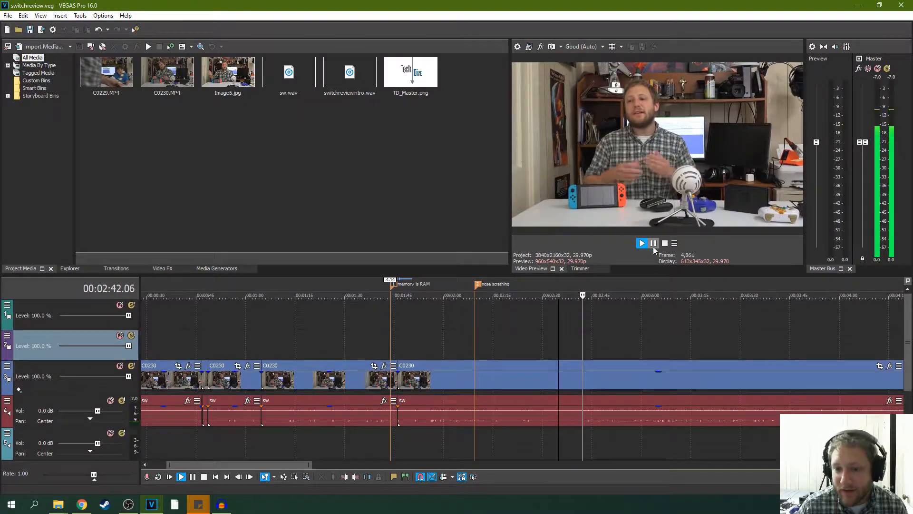
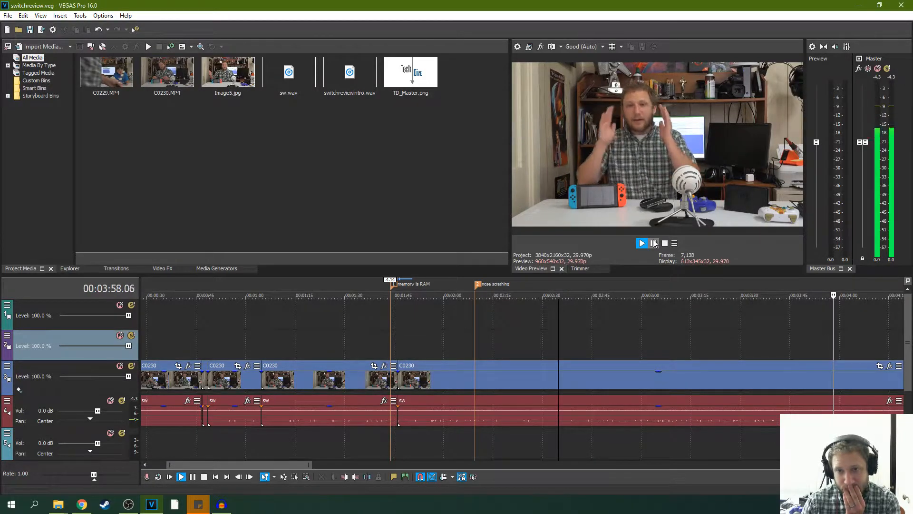
# - Review the C0230 footage between 00:03:42.03 and 00:03:50.21, replaying the part around 00:03:49 to locate the mistake
pyautogui.press('Return')
pyautogui.click(807, 324)
pyautogui.scroll(3, 723, 298)
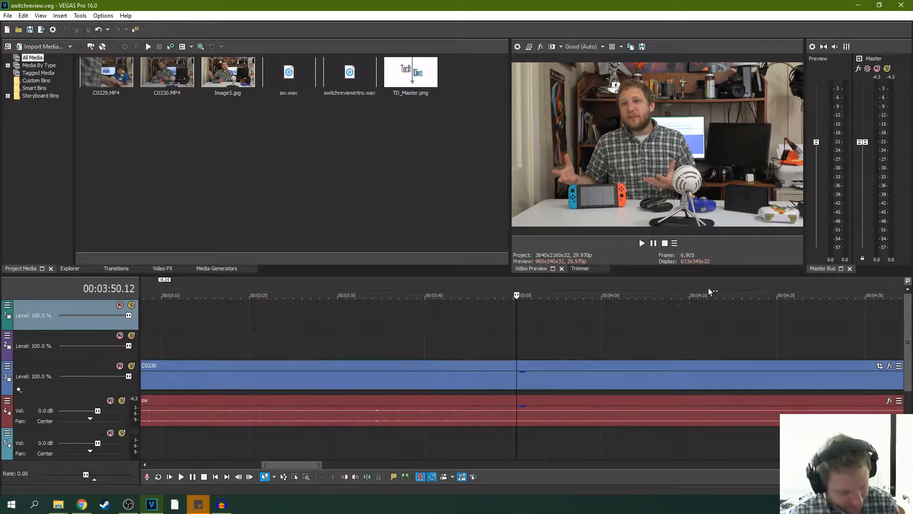
pyautogui.click(642, 243)
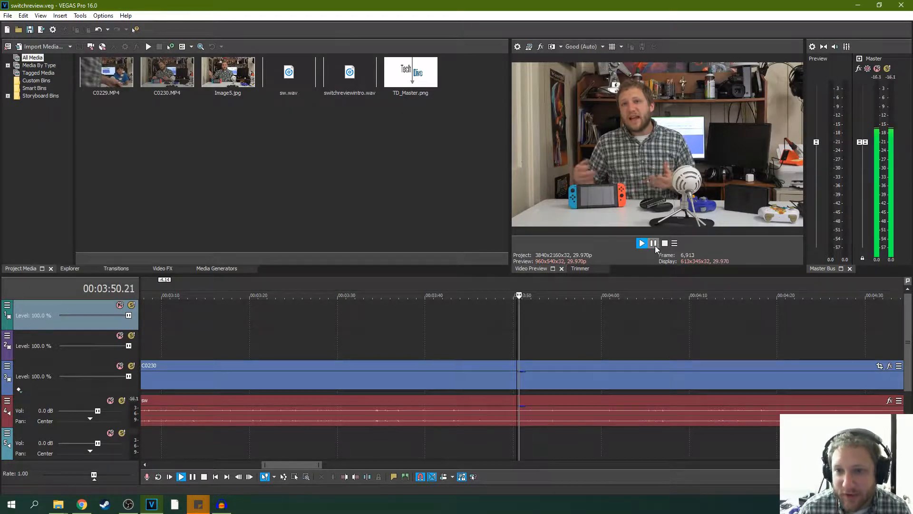
pyautogui.click(483, 327)
pyautogui.scroll(-1, 483, 327)
pyautogui.click(487, 326)
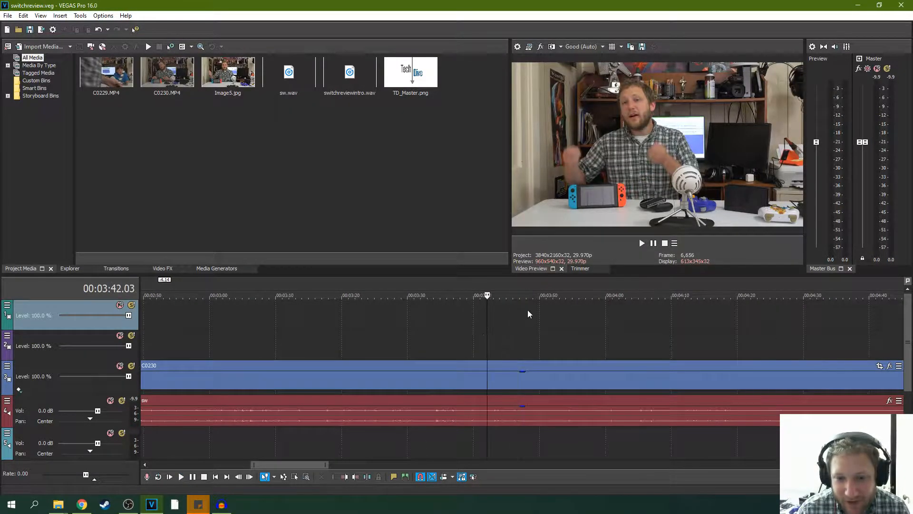
pyautogui.click(641, 245)
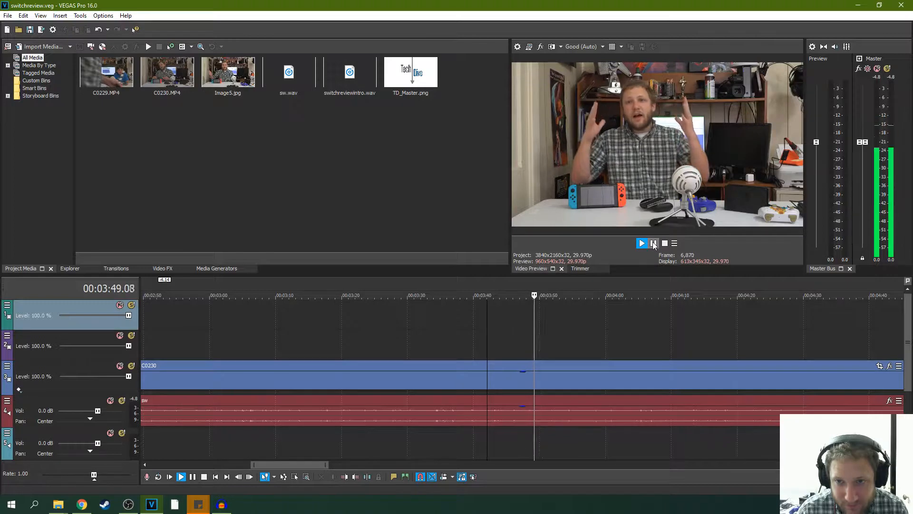
pyautogui.click(653, 244)
pyautogui.click(531, 334)
pyautogui.scroll(3, 531, 334)
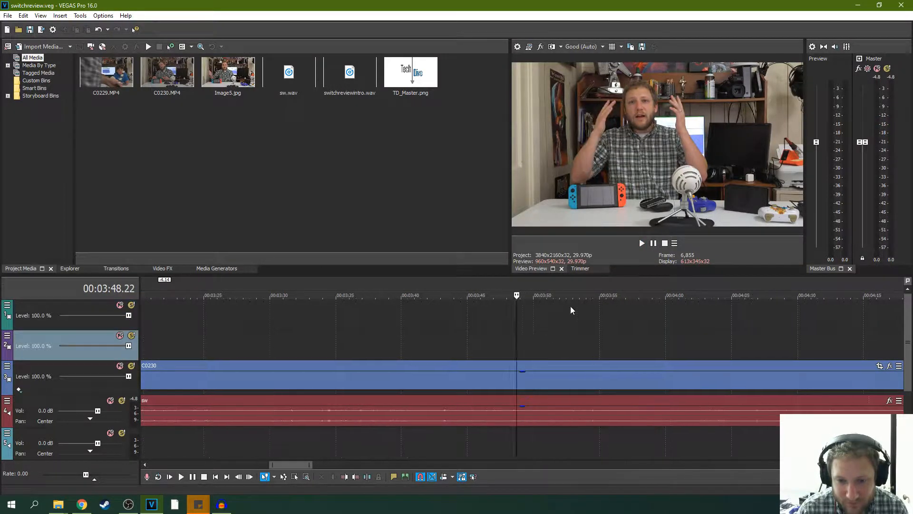
pyautogui.click(641, 244)
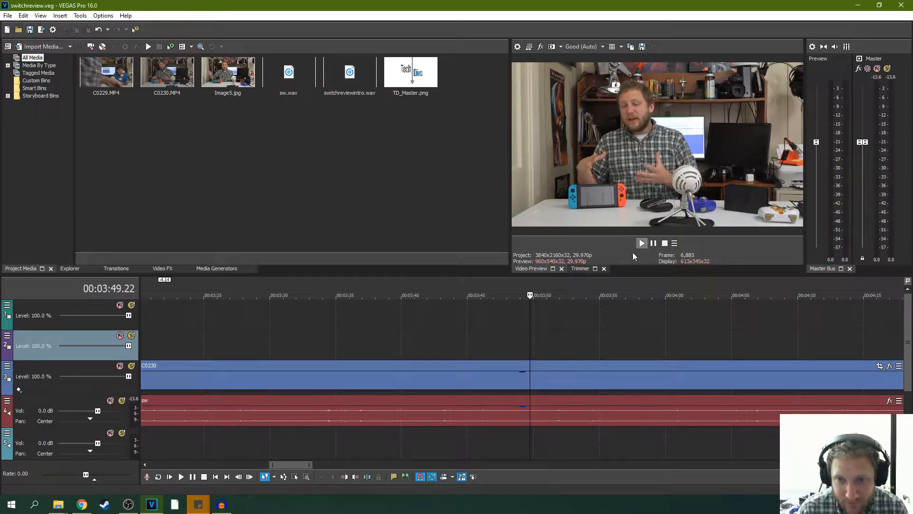
# - Play from just before 00:03:48 and split the C0230 video and sw audio at 00:03:48.15
pyautogui.click(500, 347)
pyautogui.click(642, 245)
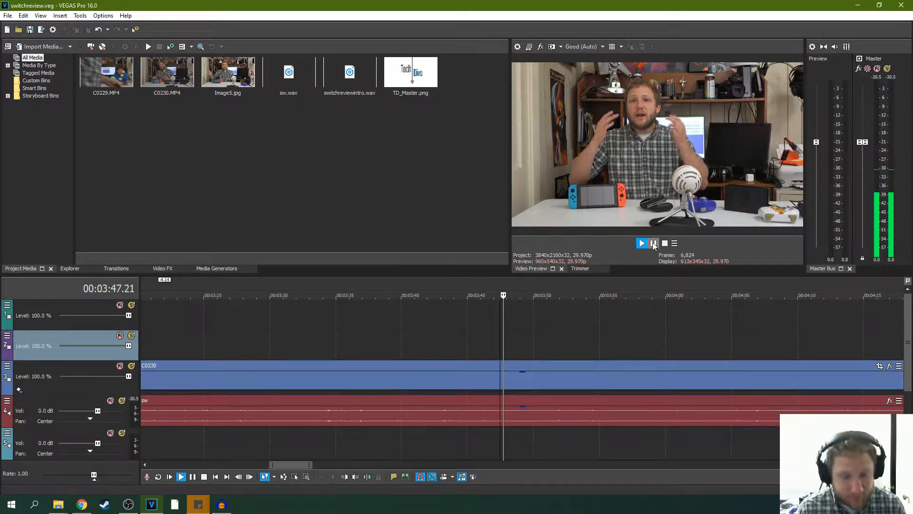
pyautogui.click(653, 242)
pyautogui.press('s')
# - Split the C0230 video and sw audio at 00:03:49.12 and delete the short piece between the two splits
pyautogui.click(649, 244)
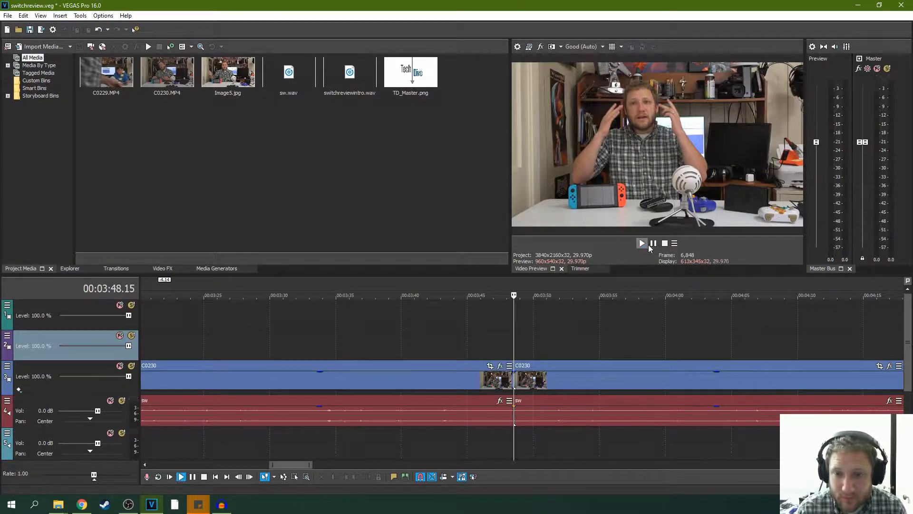
pyautogui.scroll(5, 504, 347)
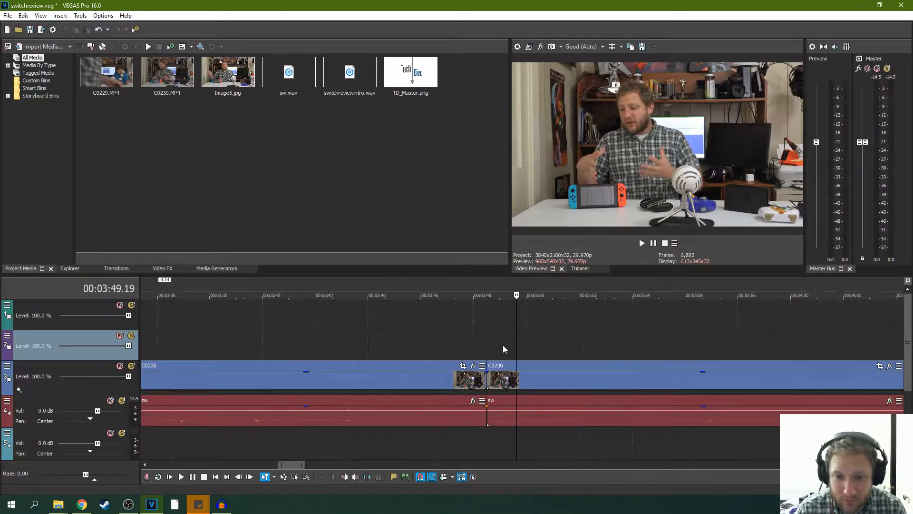
pyautogui.click(500, 343)
pyautogui.press('s')
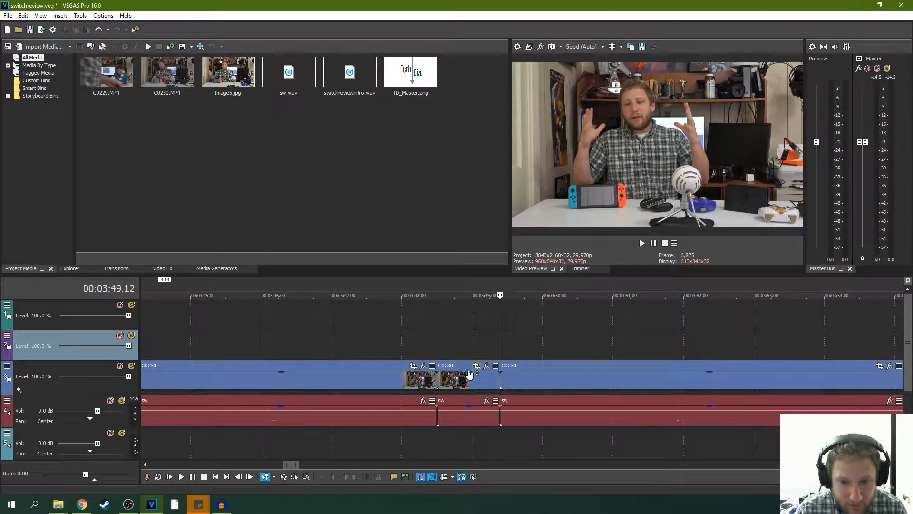
pyautogui.click(457, 378)
pyautogui.press('Delete')
# - Trim the start of the C0230 clip after the gap to 00:03:49.14 and play its opening
pyautogui.press('space')
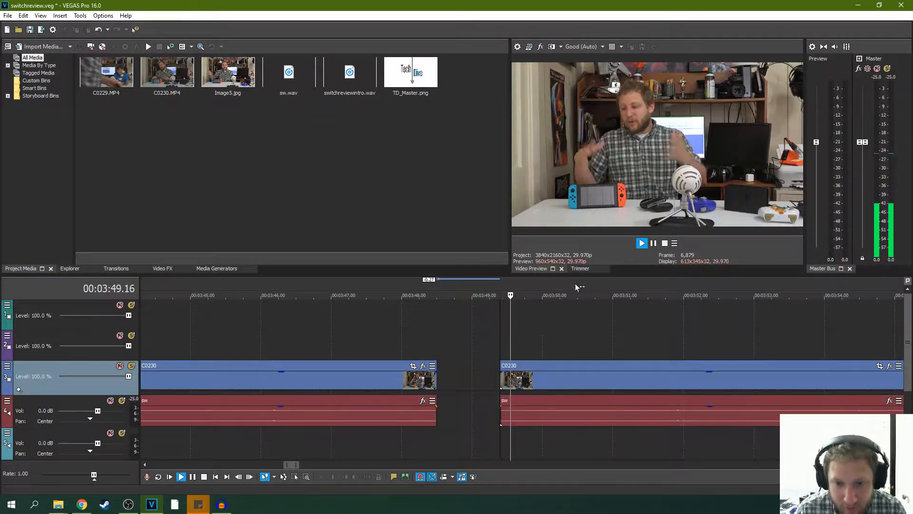
pyautogui.press('space')
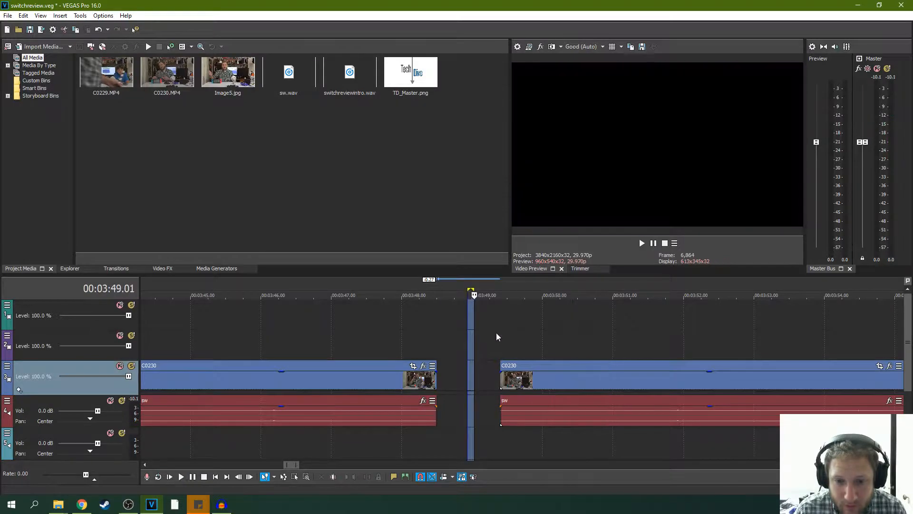
pyautogui.click(500, 331)
pyautogui.scroll(2, 518, 366)
pyautogui.moveTo(517, 366); pyautogui.dragTo(525, 364)
pyautogui.press('space')
pyautogui.press('space')
pyautogui.press('space')
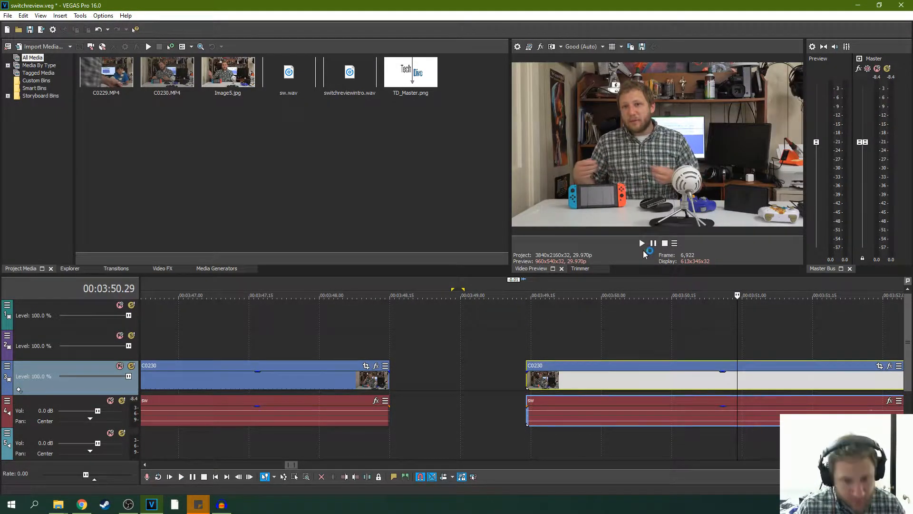
# - Close the gap by moving the later C0230 clip against the earlier one at 00:03:48.15, and play across the join
pyautogui.moveTo(623, 364); pyautogui.dragTo(486, 363)
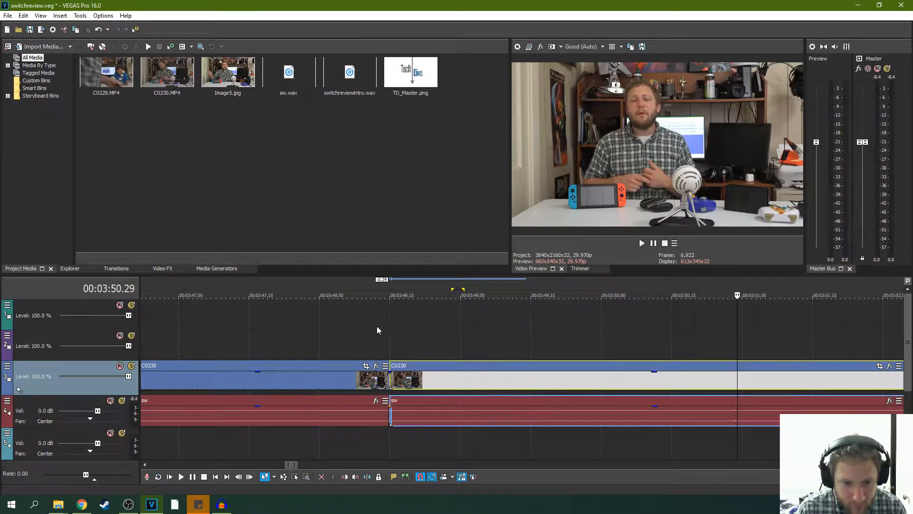
pyautogui.click(346, 327)
pyautogui.click(328, 326)
pyautogui.press('space')
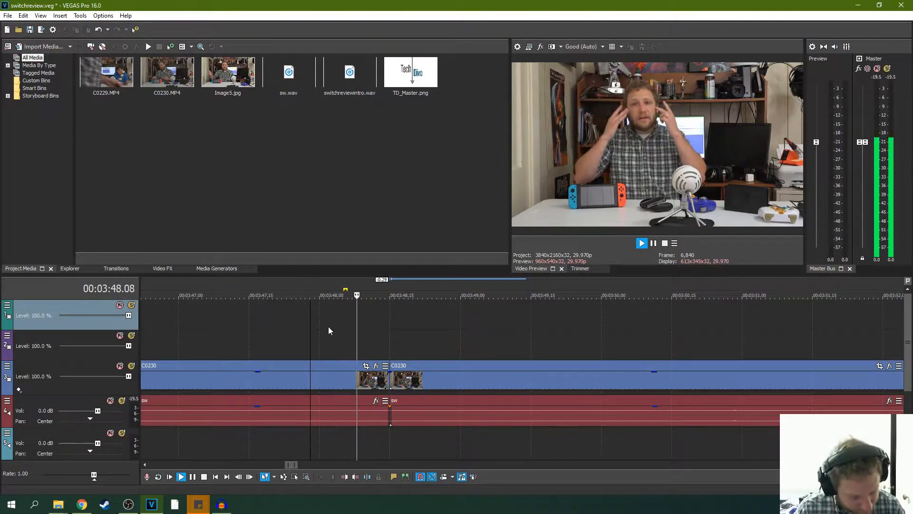
pyautogui.scroll(-3, 494, 300)
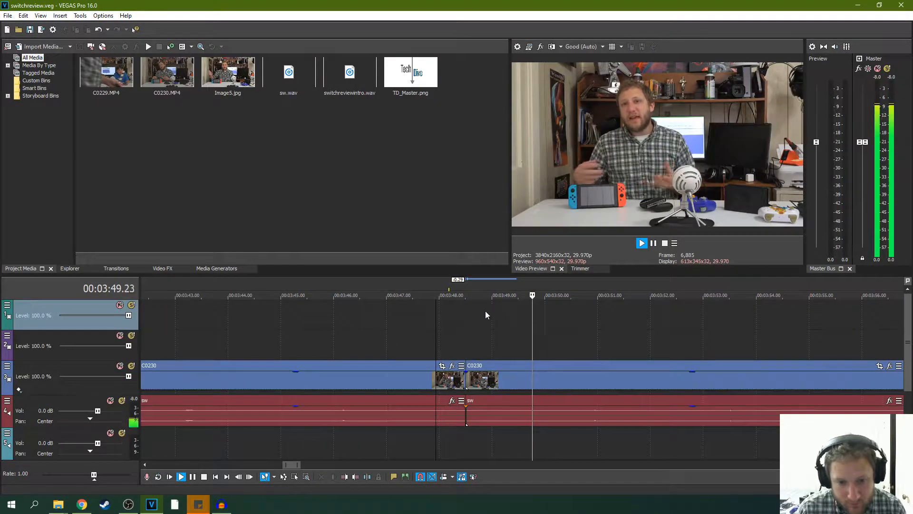
# - Extend the clip before the join by two frames to 00:03:48.17, keep the next clip against it, and replay the join
pyautogui.moveTo(465, 380); pyautogui.dragTo(469, 380)
pyautogui.click(488, 368)
pyautogui.press('space')
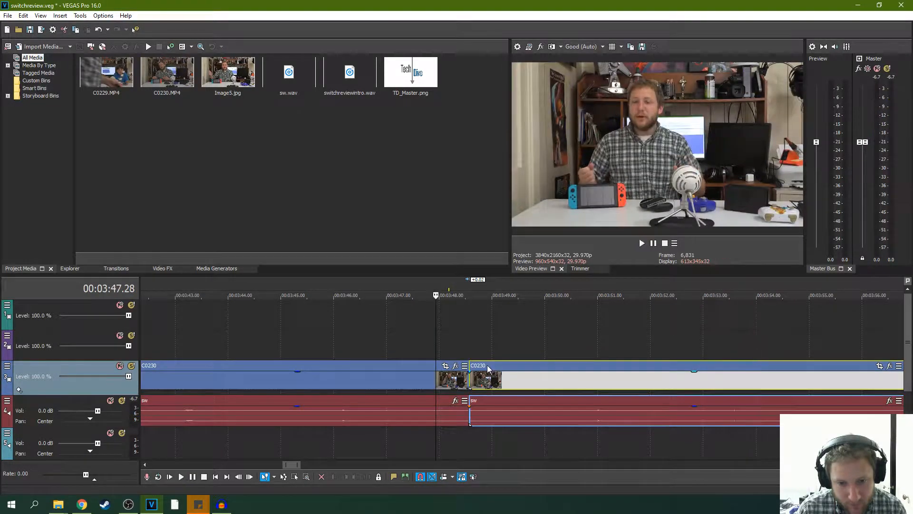
pyautogui.press('space')
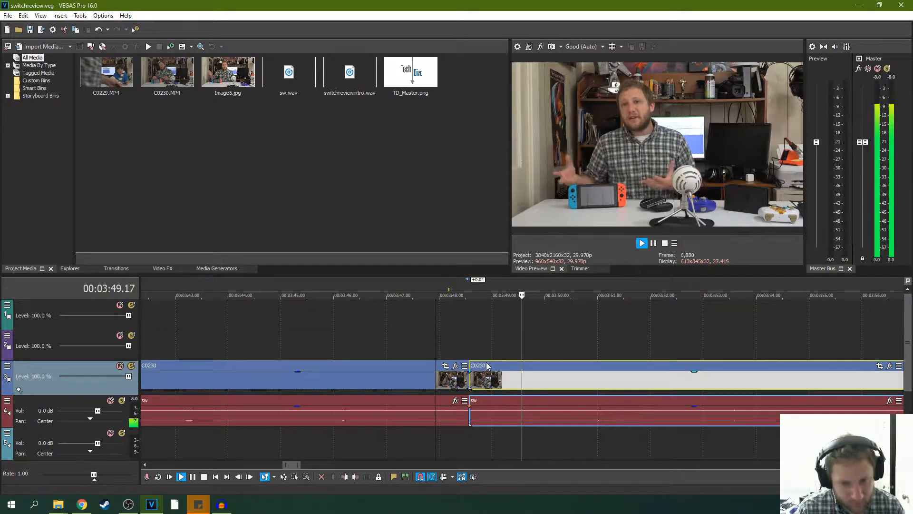
pyautogui.click(438, 338)
pyautogui.press('space')
pyautogui.press('space')
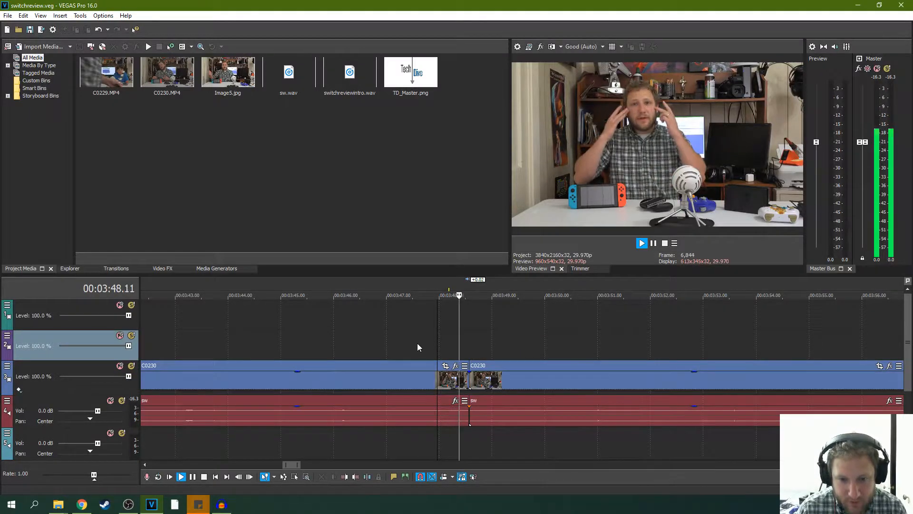
pyautogui.scroll(3, 485, 357)
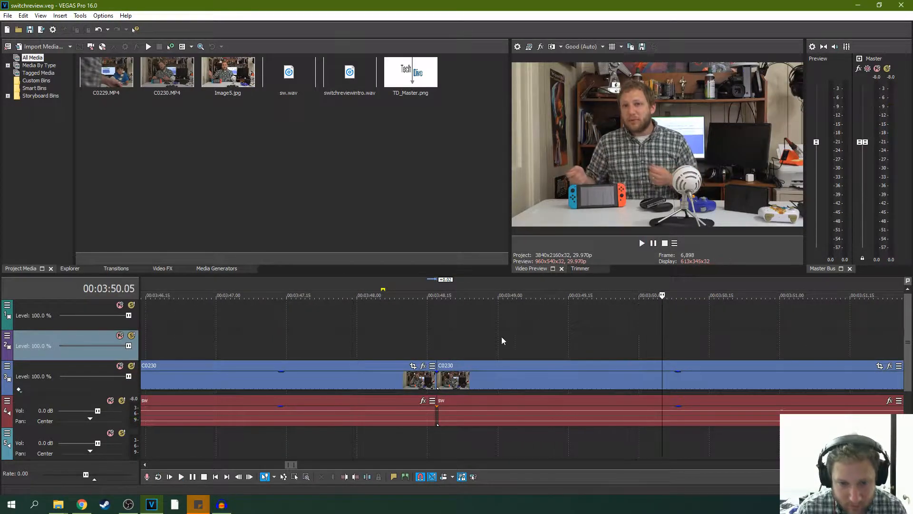
pyautogui.press('space')
pyautogui.scroll(8, 456, 340)
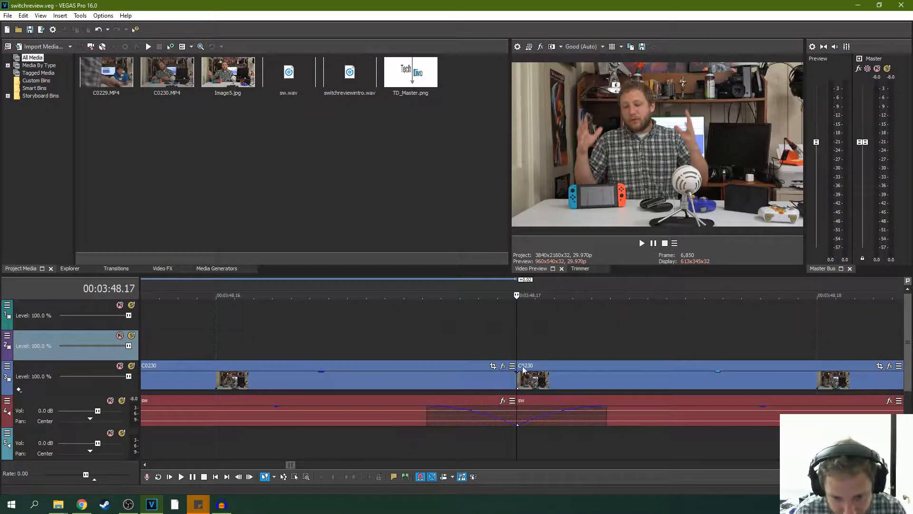
# - Trim the clip before the join back to 00:03:48.16, move the following clip against it, and replay the join
pyautogui.click(517, 377)
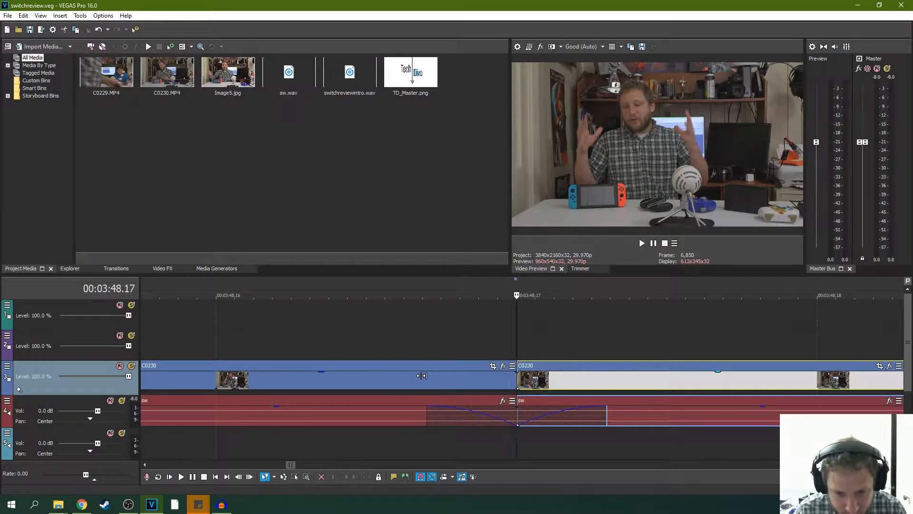
pyautogui.click(312, 375)
pyautogui.press('space')
pyautogui.press('space')
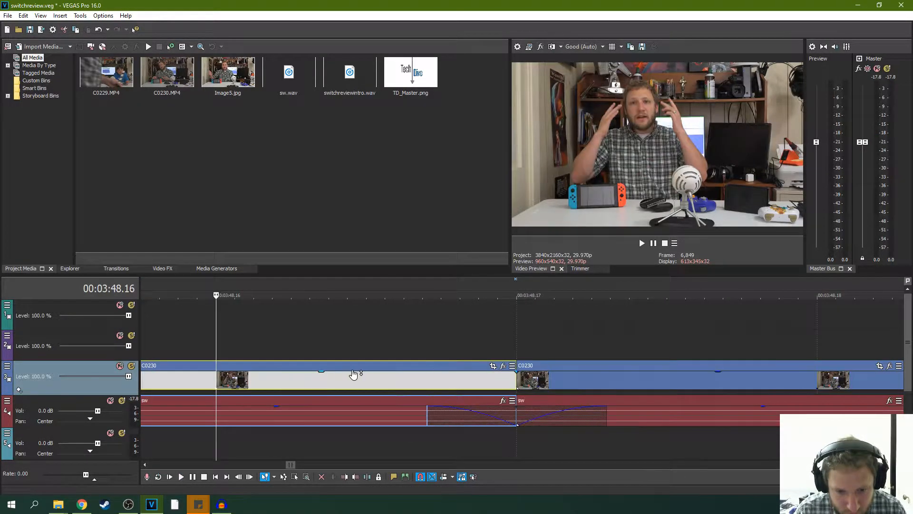
pyautogui.scroll(-1, 376, 373)
pyautogui.moveTo(666, 379); pyautogui.dragTo(508, 380)
pyautogui.moveTo(733, 368); pyautogui.dragTo(578, 369)
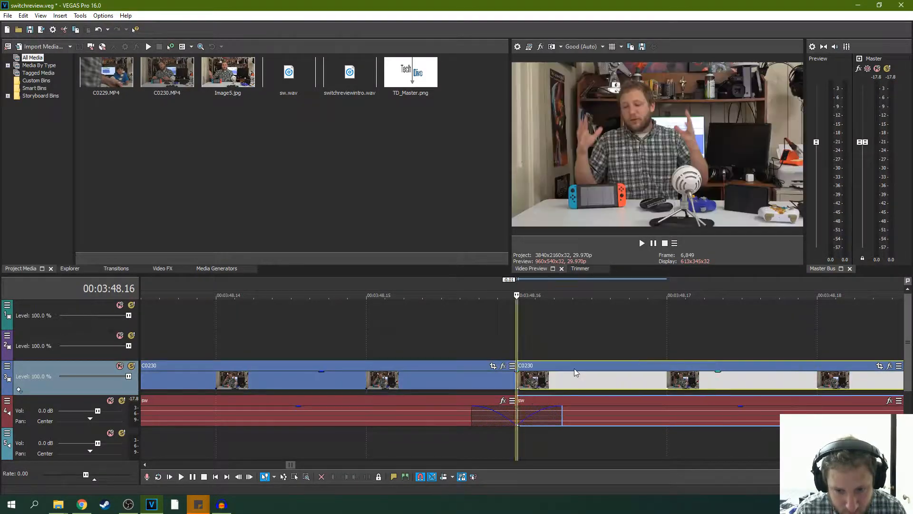
pyautogui.click(192, 350)
pyautogui.press('space')
pyautogui.press('space')
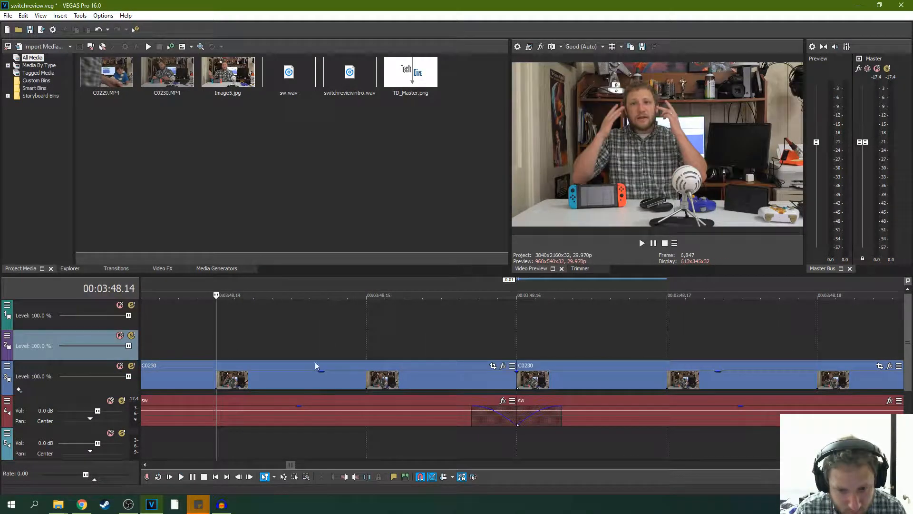
pyautogui.press('space')
pyautogui.press('space')
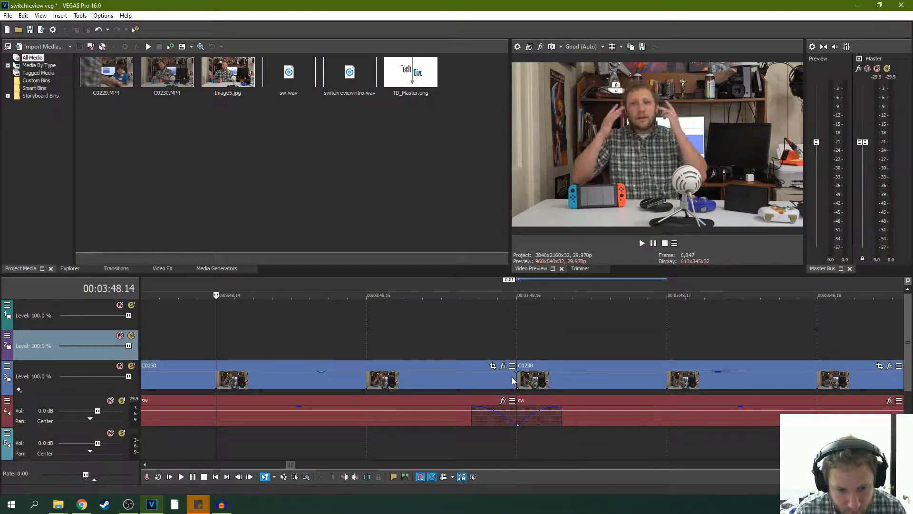
# - Shorten the clip before the join to 00:03:48.15 and close the one-frame gap with the following clip
pyautogui.moveTo(514, 377); pyautogui.dragTo(392, 379)
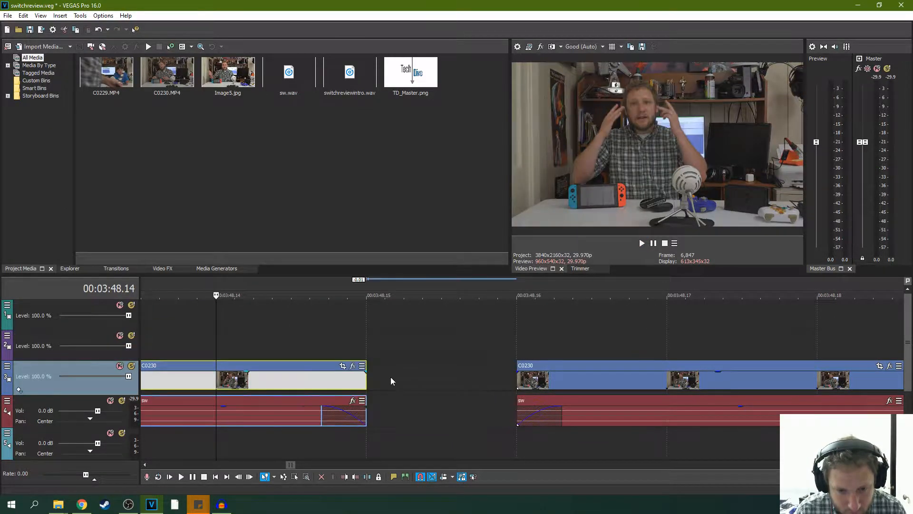
pyautogui.moveTo(589, 369); pyautogui.dragTo(458, 370)
pyautogui.press('space')
pyautogui.press('space')
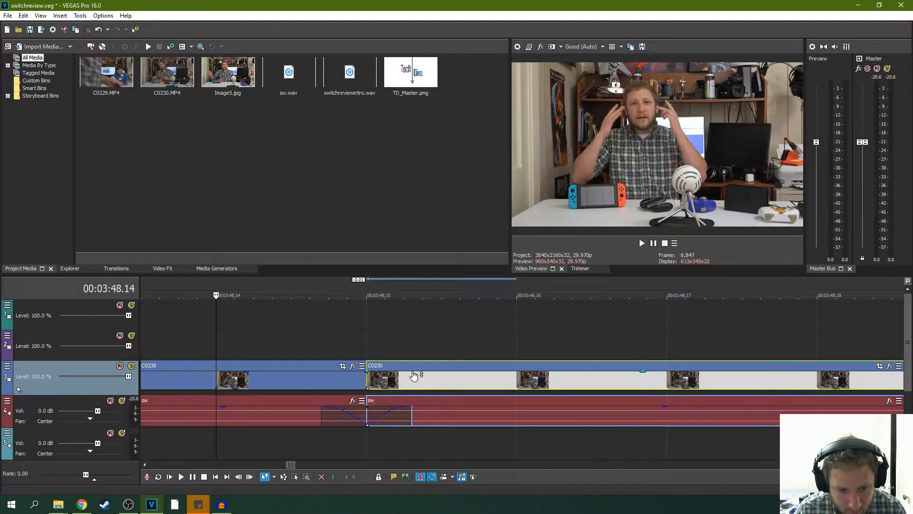
# - Trim the end of the clip before the join to 00:03:48.14 and move the following clip against it
pyautogui.click(364, 384)
pyautogui.moveTo(366, 380); pyautogui.dragTo(229, 379)
pyautogui.moveTo(434, 366); pyautogui.dragTo(284, 366)
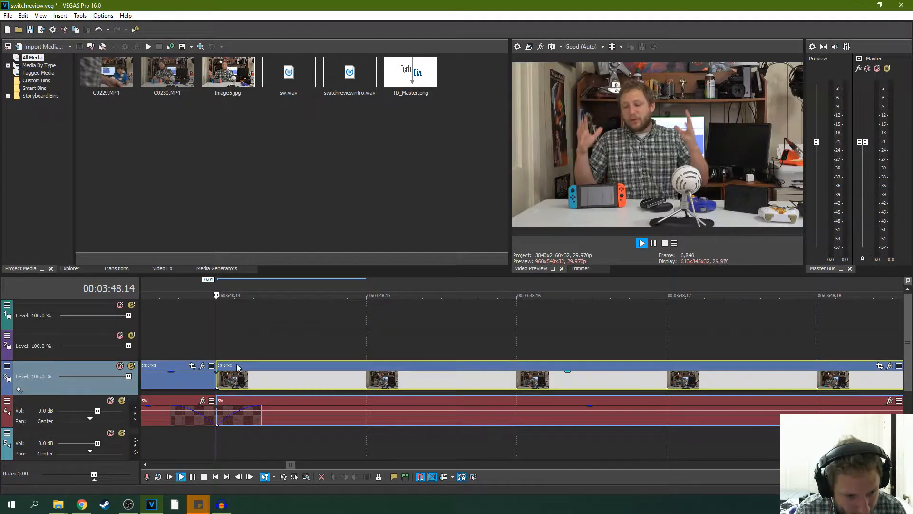
# - Replay the join at 00:03:48.14 from several earlier starting points, down to 00:03:47.28, to check the cut
pyautogui.scroll(-1, 234, 360)
pyautogui.click(304, 335)
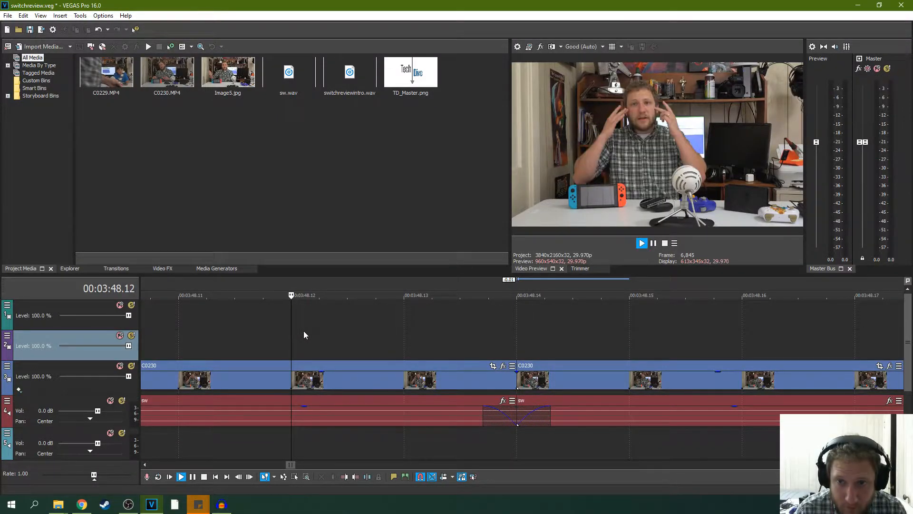
pyautogui.press('space')
pyautogui.press('space')
pyautogui.scroll(-1, 272, 342)
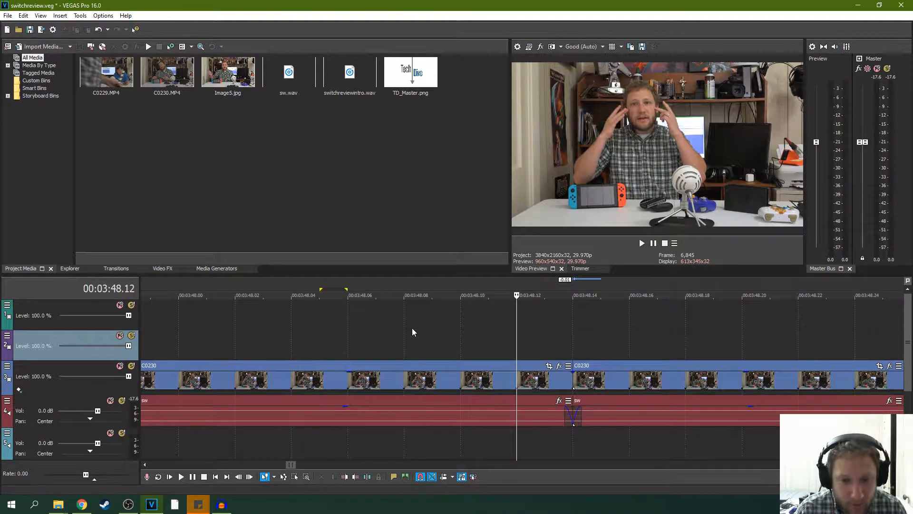
pyautogui.click(392, 326)
pyautogui.press('space')
pyautogui.press('space')
pyautogui.scroll(-2, 333, 328)
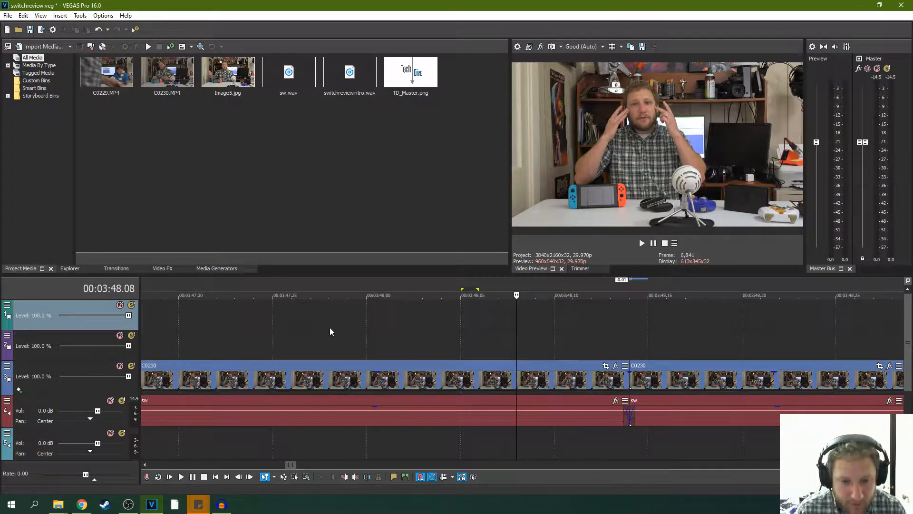
pyautogui.click(322, 327)
pyautogui.press('space')
pyautogui.press('space')
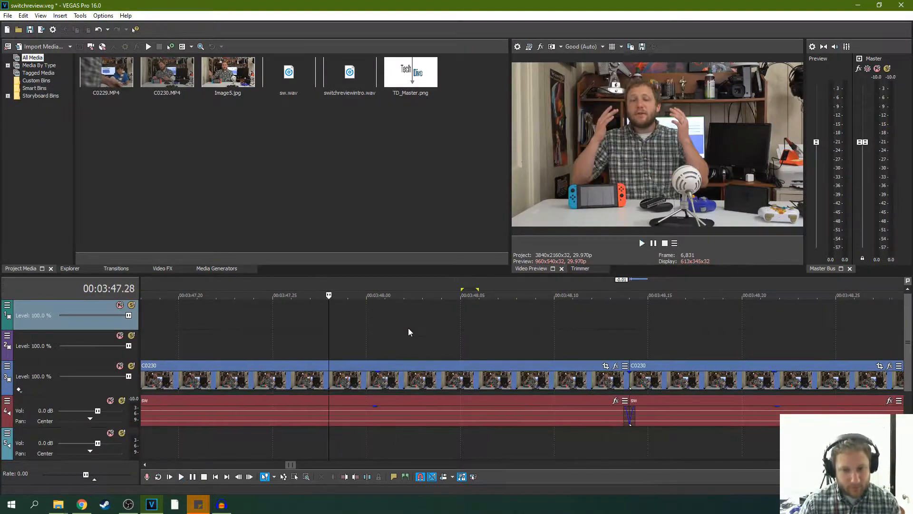
# - Remove the sw audio fades on both sides of the join at 00:03:48.14 and replay from 00:03:47.28
pyautogui.moveTo(631, 408); pyautogui.dragTo(627, 408)
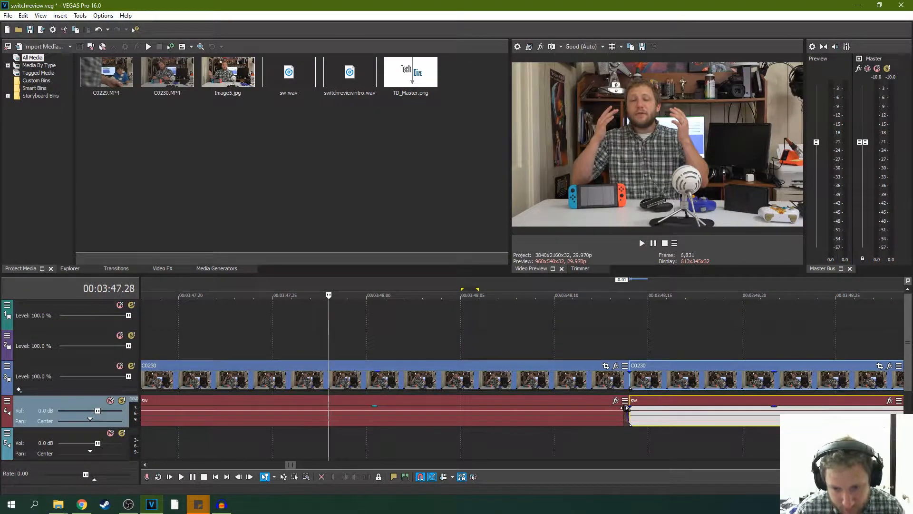
pyautogui.click(623, 409)
pyautogui.press('space')
pyautogui.press('space')
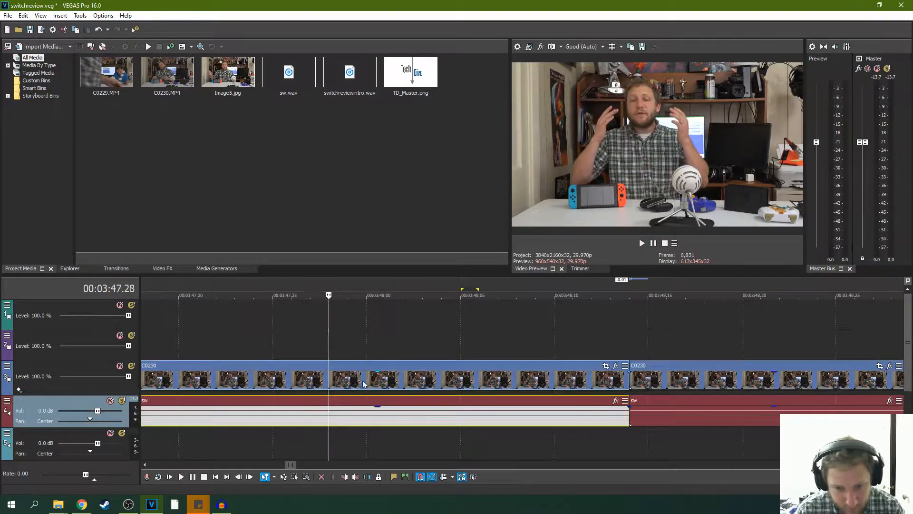
# - Trim the start of the C0230 clip after the join at 00:03:48.14, keeping it tight against the preceding clip
pyautogui.click(628, 380)
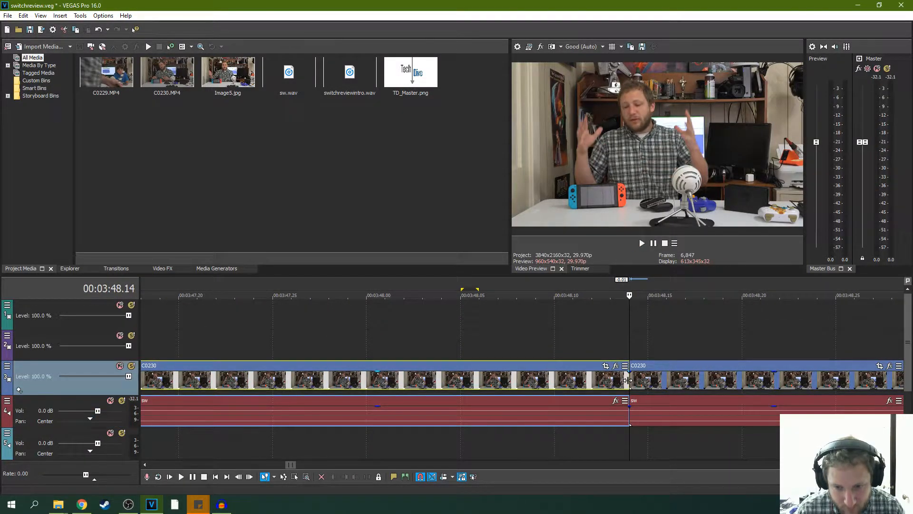
pyautogui.press('space')
pyautogui.press('space')
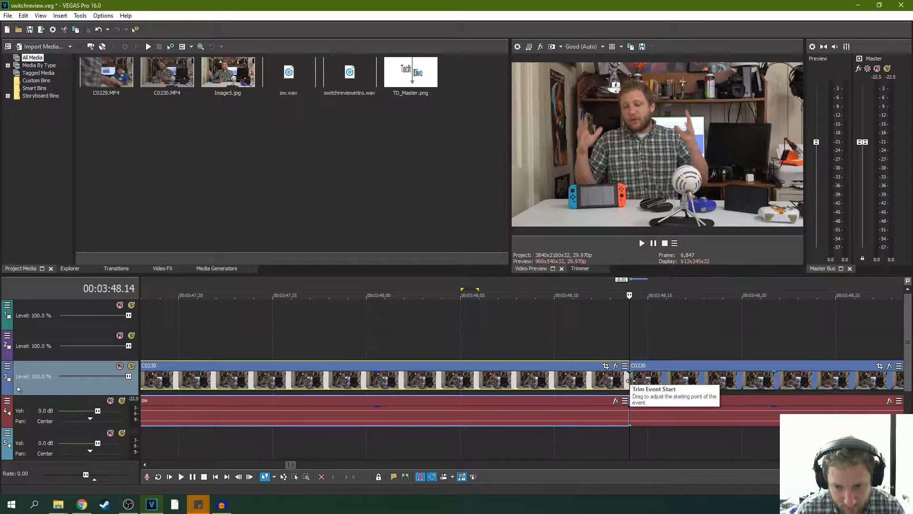
pyautogui.click(638, 381)
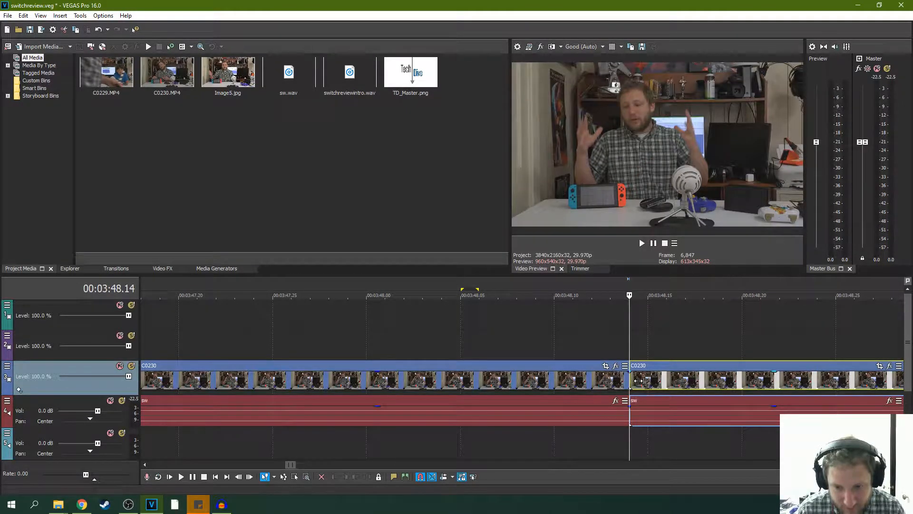
pyautogui.moveTo(638, 380); pyautogui.dragTo(648, 373)
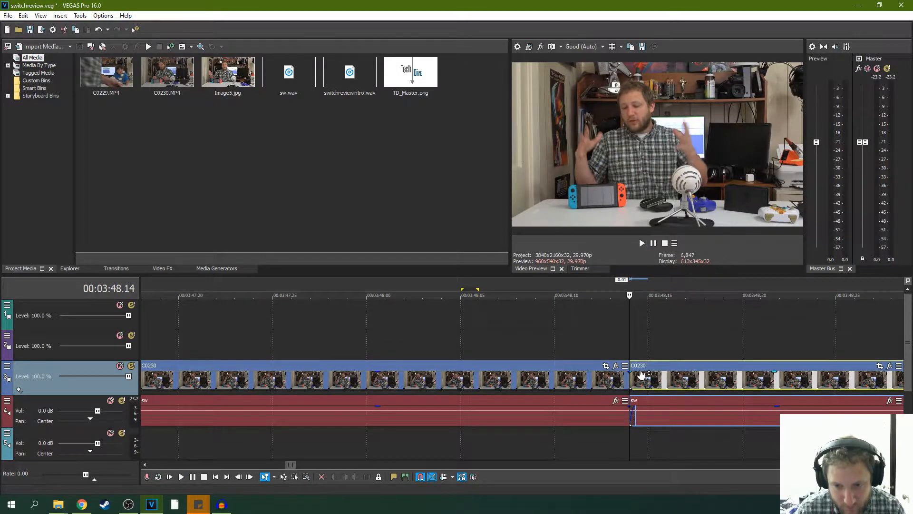
# - Replay the join at 00:03:48.14 and keep reviewing the following clip up to about 00:04:02
pyautogui.click(412, 349)
pyautogui.press('space')
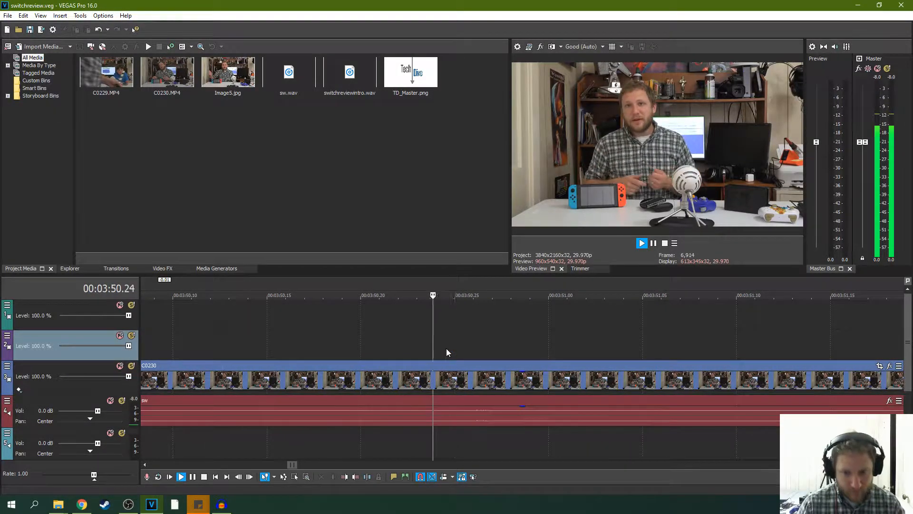
pyautogui.scroll(-8, 561, 312)
pyautogui.scroll(-2, 557, 321)
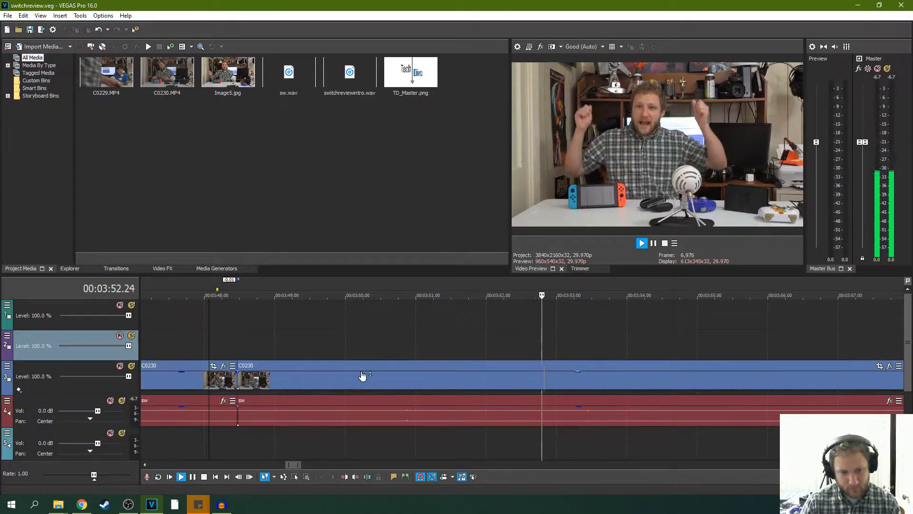
pyautogui.click(237, 407)
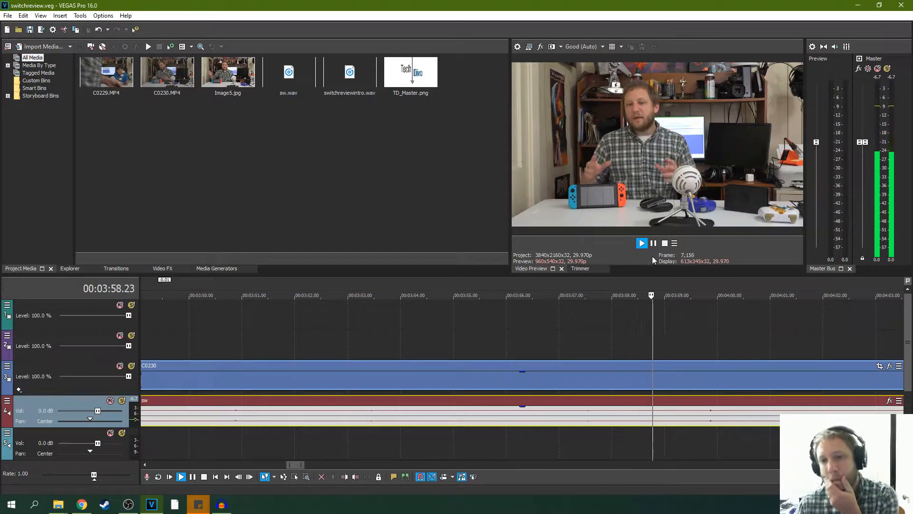
pyautogui.scroll(-5, 632, 322)
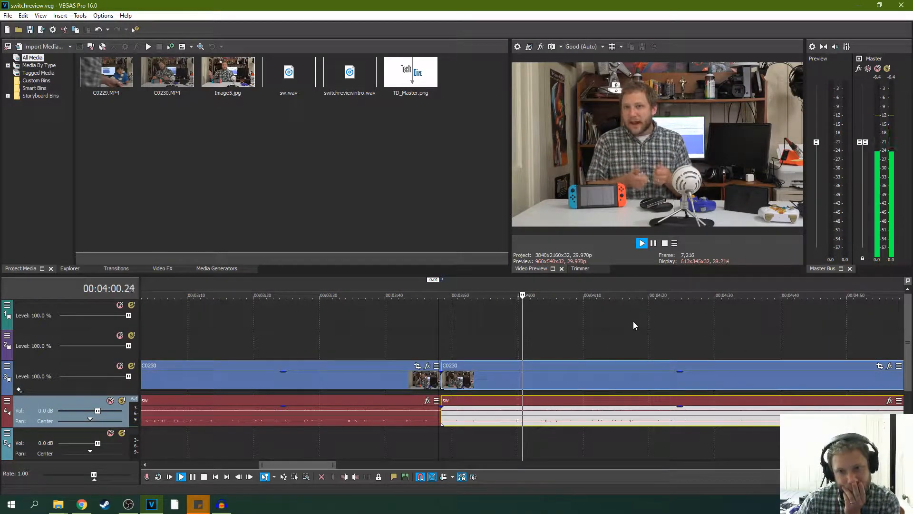
pyautogui.click(654, 245)
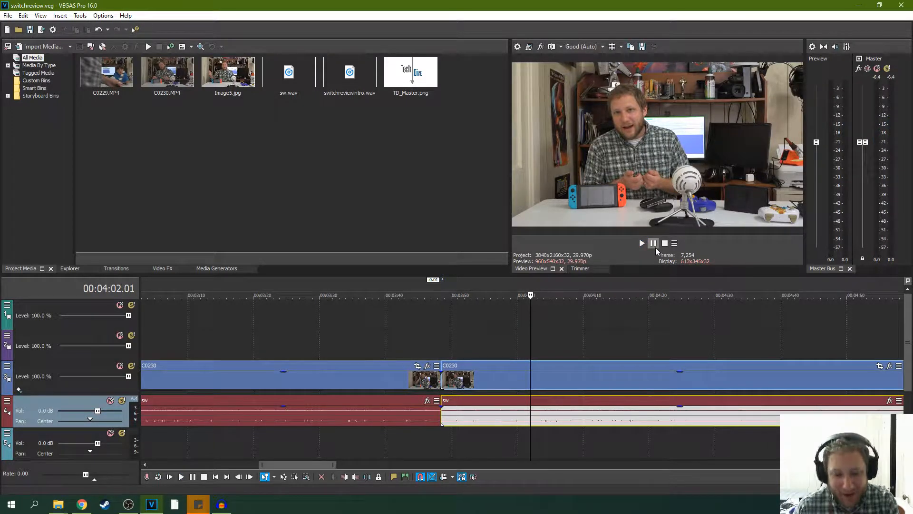
# - Review the long C0230 clip for mistakes from about 00:04:00 and pause playback at 00:08:20.11
pyautogui.click(517, 328)
pyautogui.press('space')
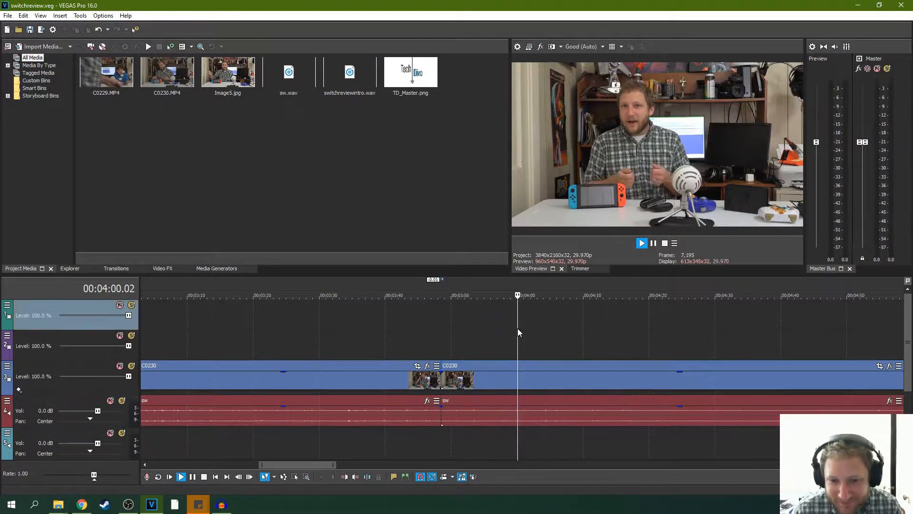
pyautogui.press('space')
pyautogui.press('space')
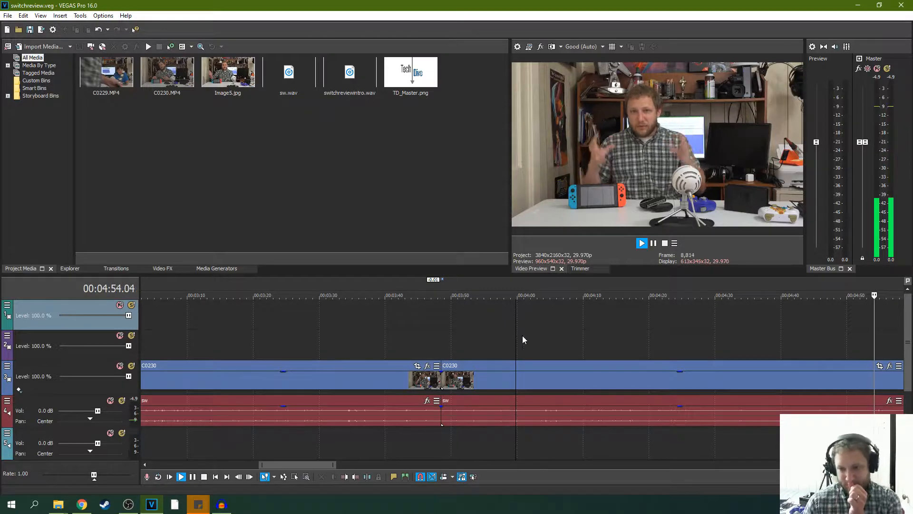
pyautogui.scroll(-2, 541, 335)
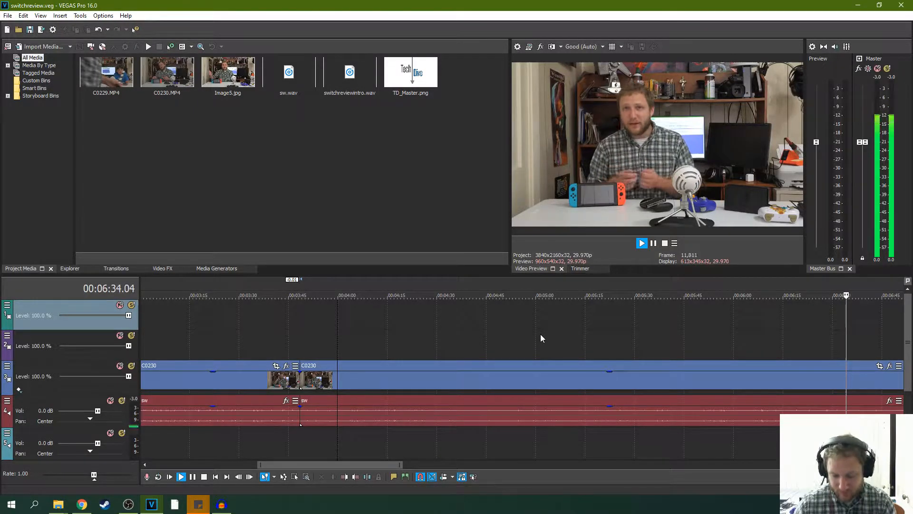
pyautogui.scroll(-2, 667, 320)
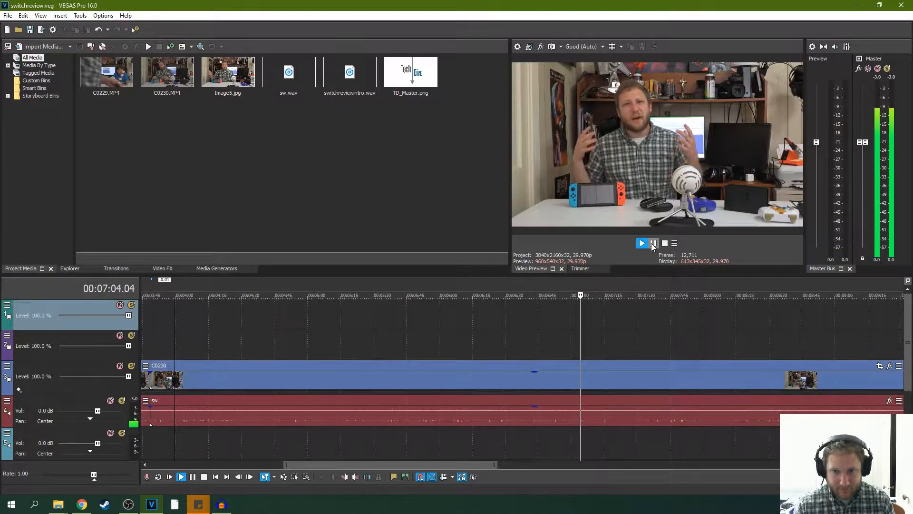
pyautogui.scroll(-1, 650, 314)
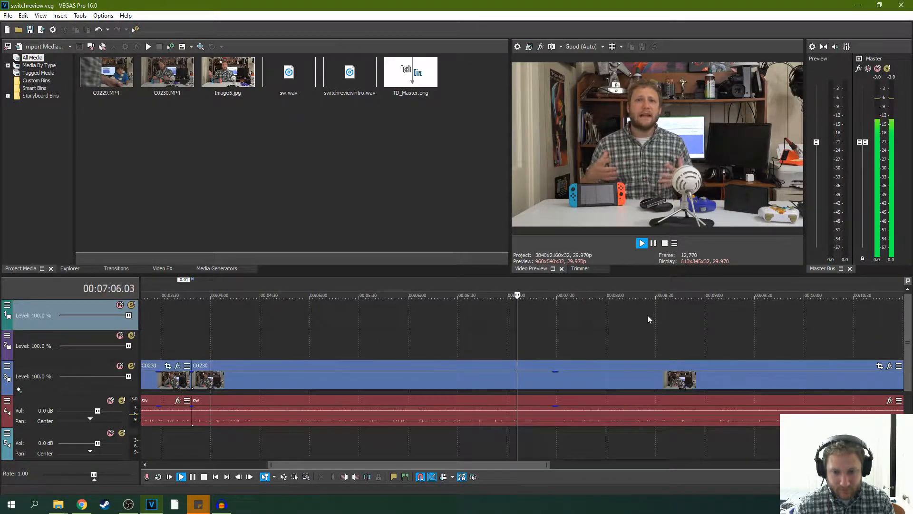
pyautogui.scroll(-1, 647, 315)
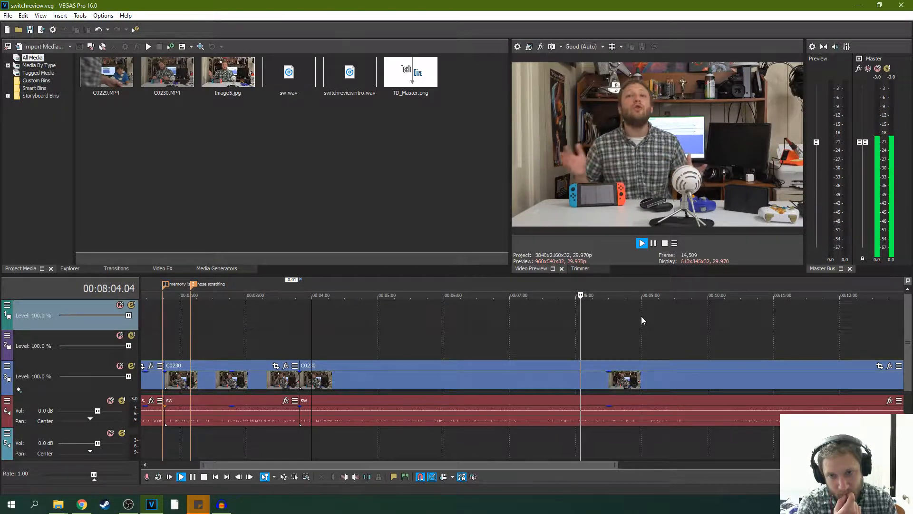
pyautogui.scroll(-2, 645, 316)
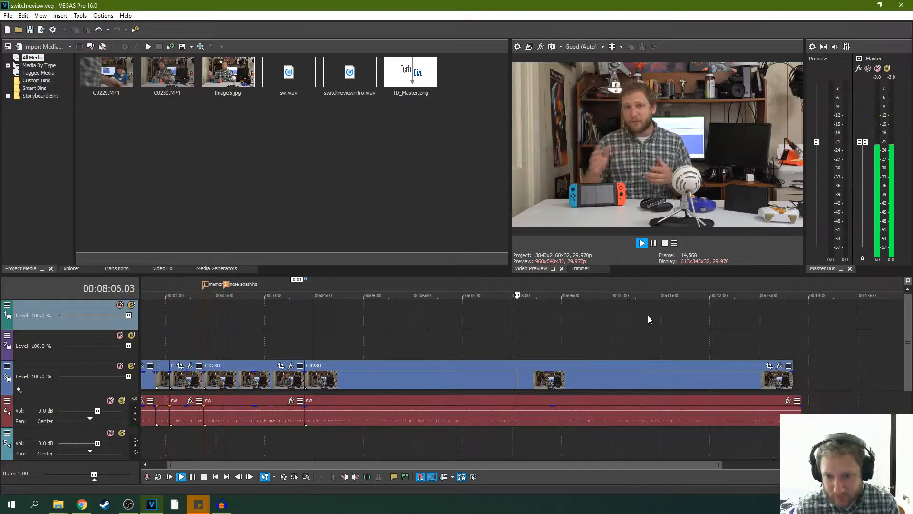
pyautogui.scroll(-2, 648, 315)
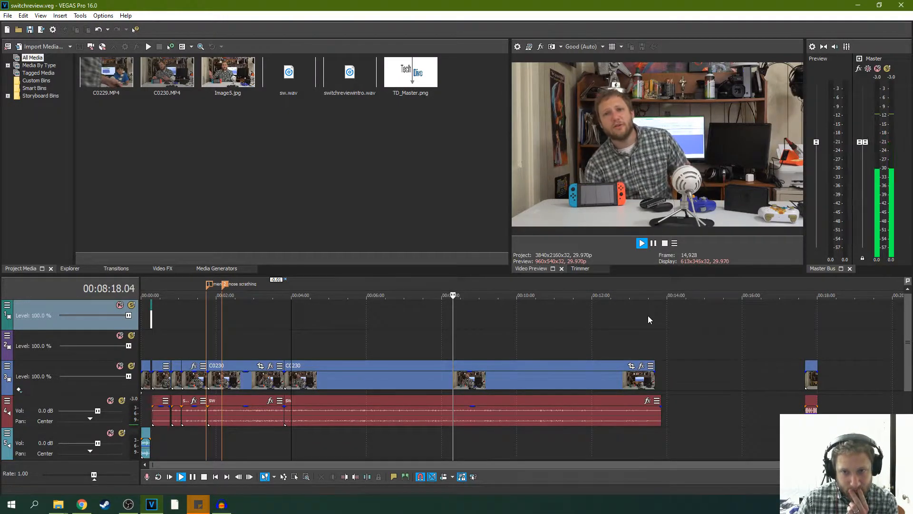
pyautogui.click(654, 244)
# - Insert a timeline marker named "scratching" at 00:08:20.11
pyautogui.rightClick(453, 285)
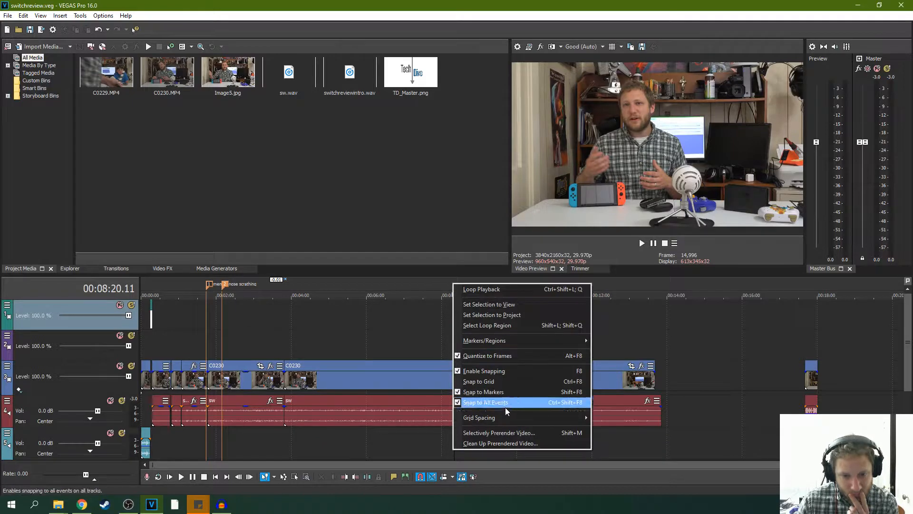
pyautogui.moveTo(530, 341)
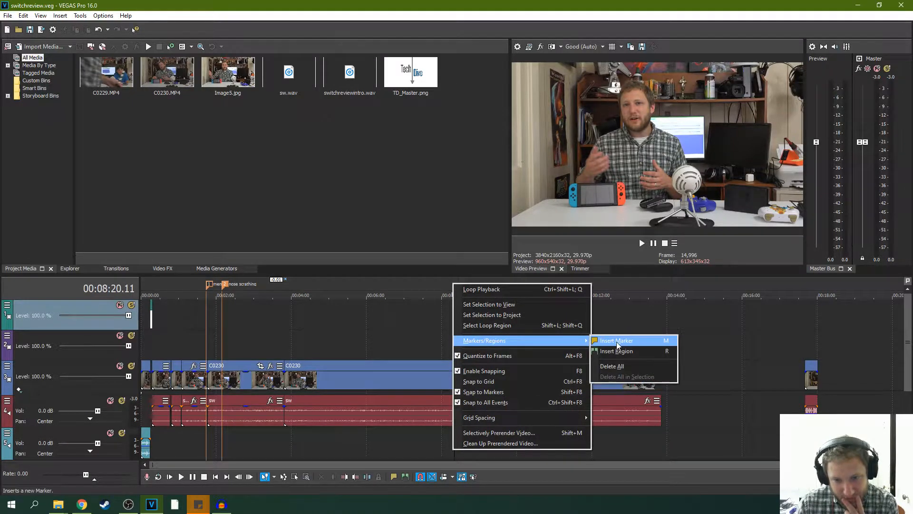
pyautogui.click(618, 341)
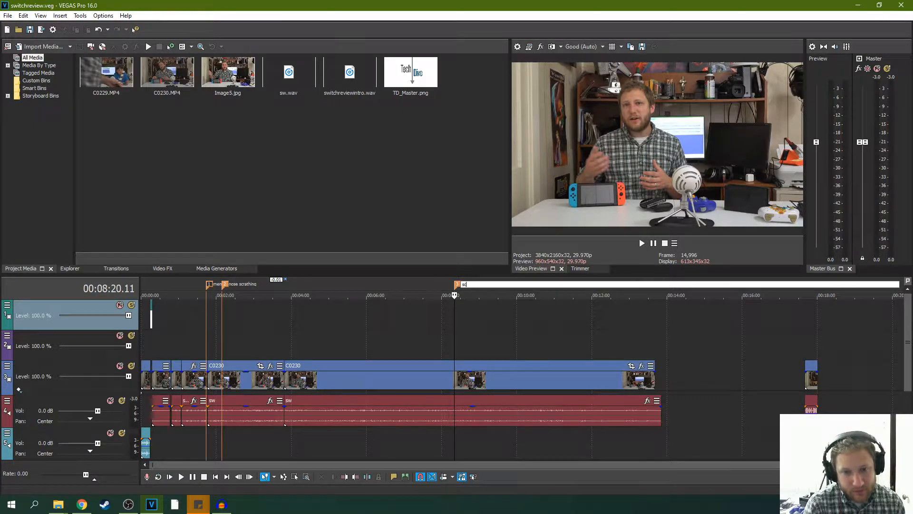
pyautogui.write('scratching')
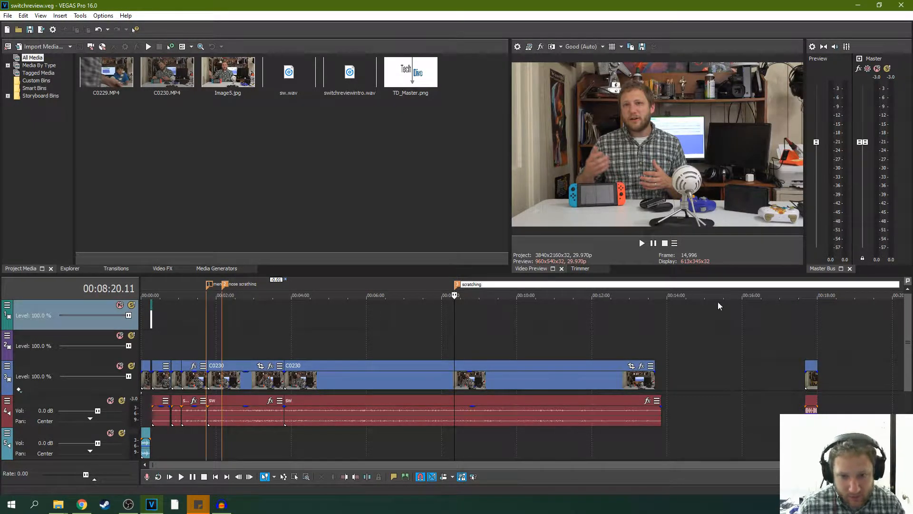
pyautogui.press('Return')
pyautogui.click(533, 329)
pyautogui.click(471, 318)
pyautogui.click(457, 320)
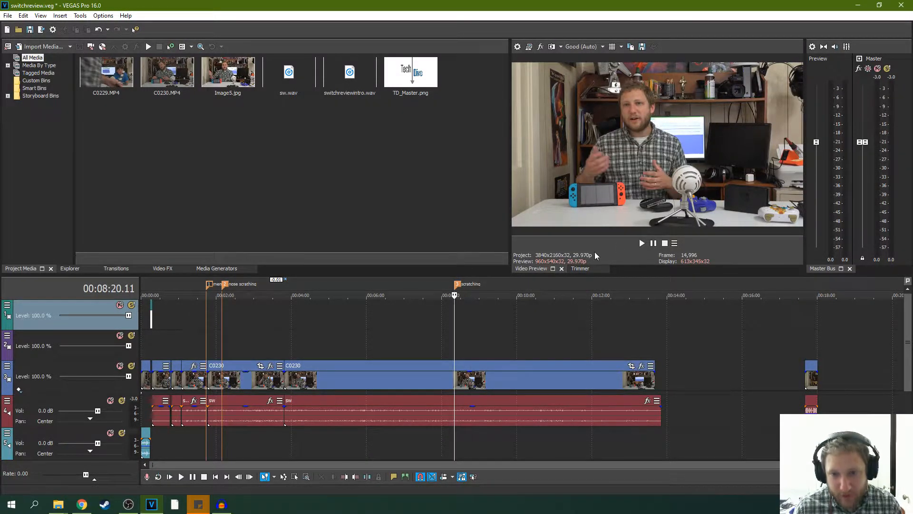
# - Review the footage from the scratching marker and pause playback at 00:09:14.02
pyautogui.click(642, 243)
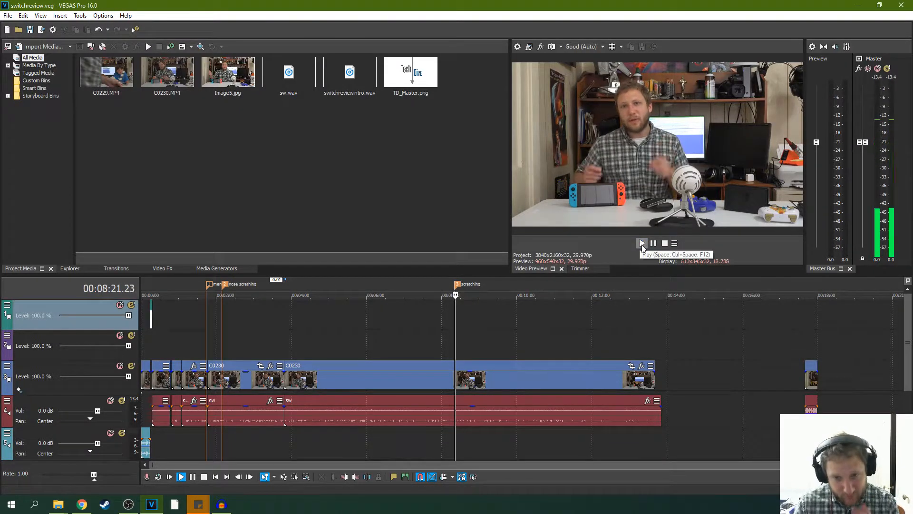
pyautogui.scroll(3, 582, 307)
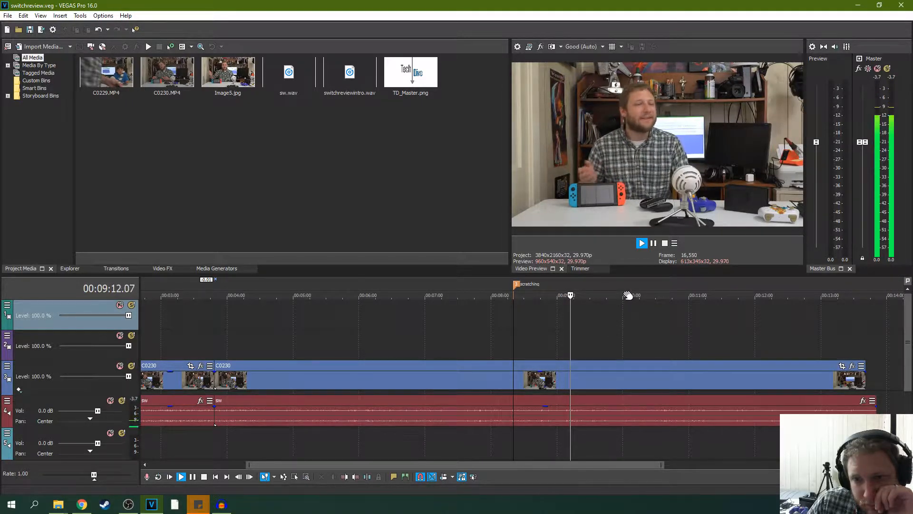
pyautogui.click(653, 243)
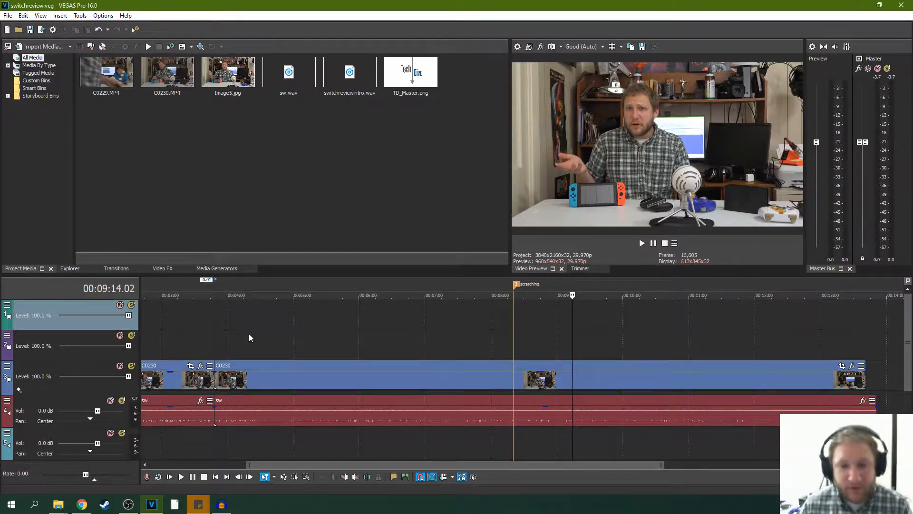
pyautogui.scroll(-3, 249, 337)
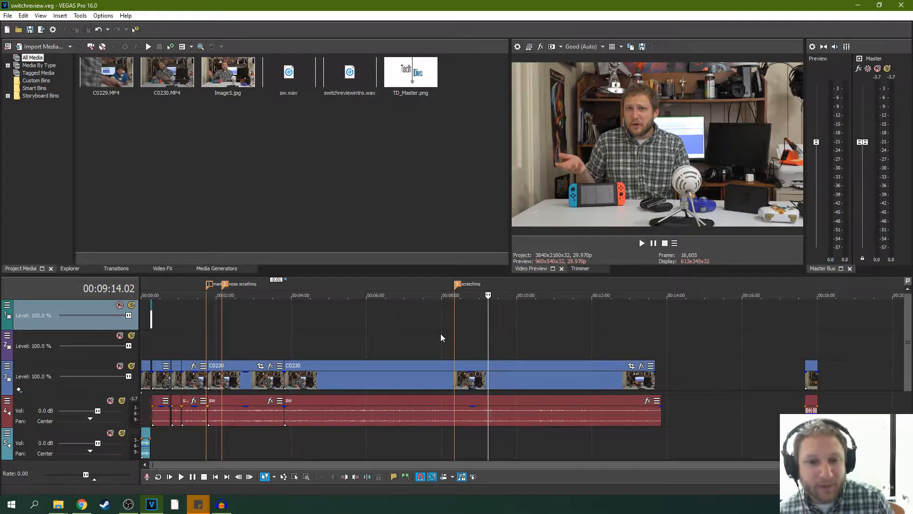
pyautogui.scroll(8, 514, 334)
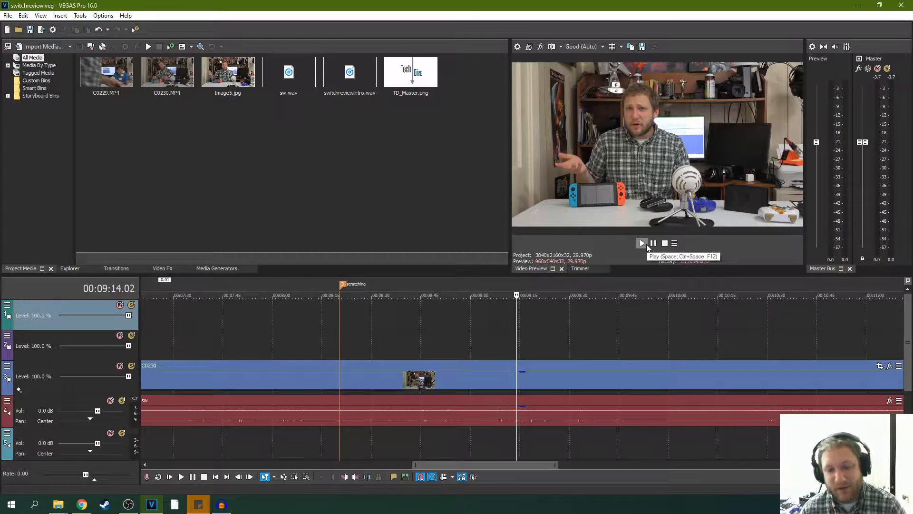
# - Review the long C0230 clip for mistakes from 00:09:14.02 and pause playback at 00:10:00.20
pyautogui.click(641, 243)
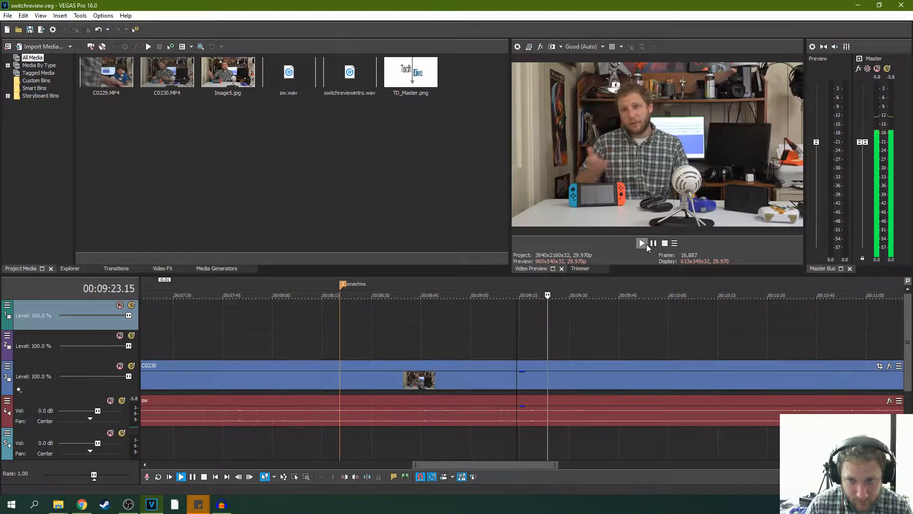
pyautogui.scroll(-2, 607, 290)
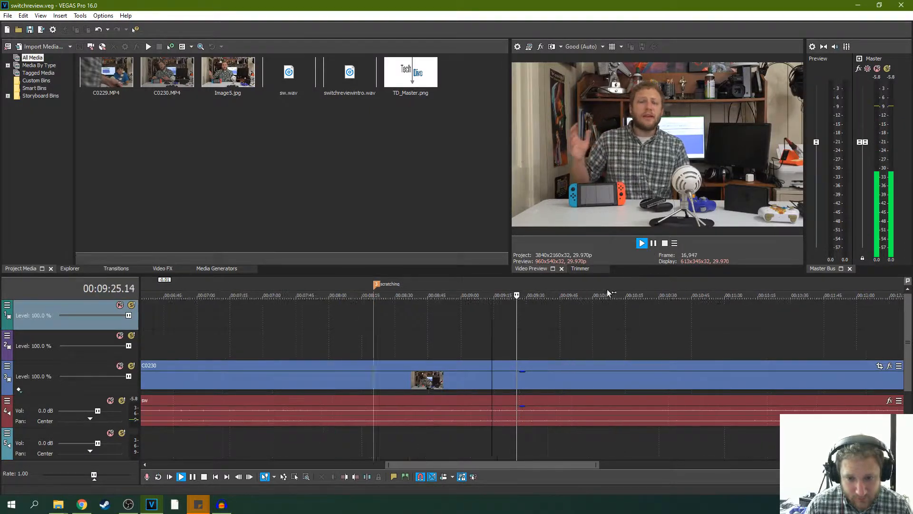
pyautogui.scroll(-2, 607, 291)
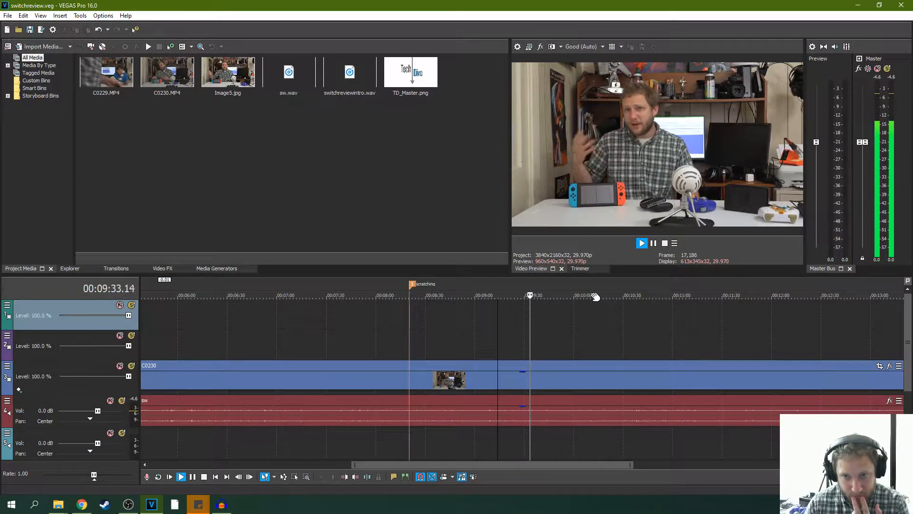
pyautogui.scroll(-2, 604, 333)
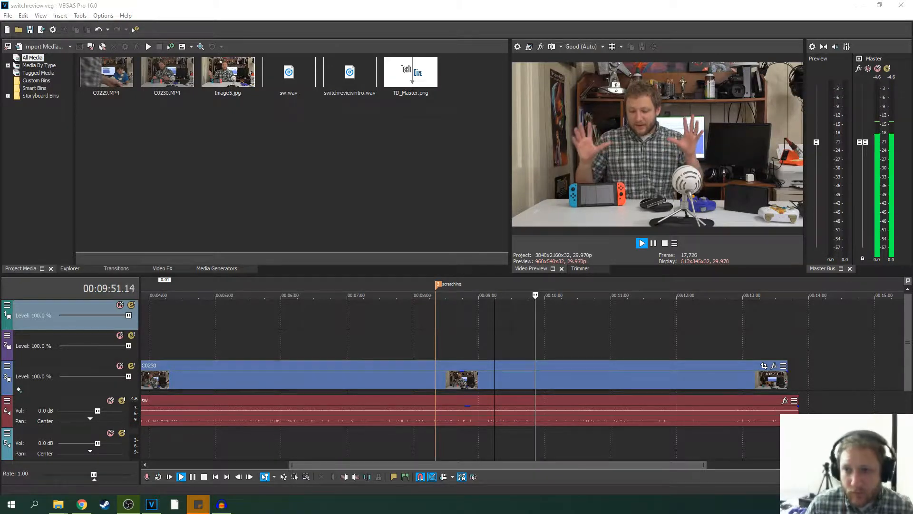
pyautogui.click(654, 243)
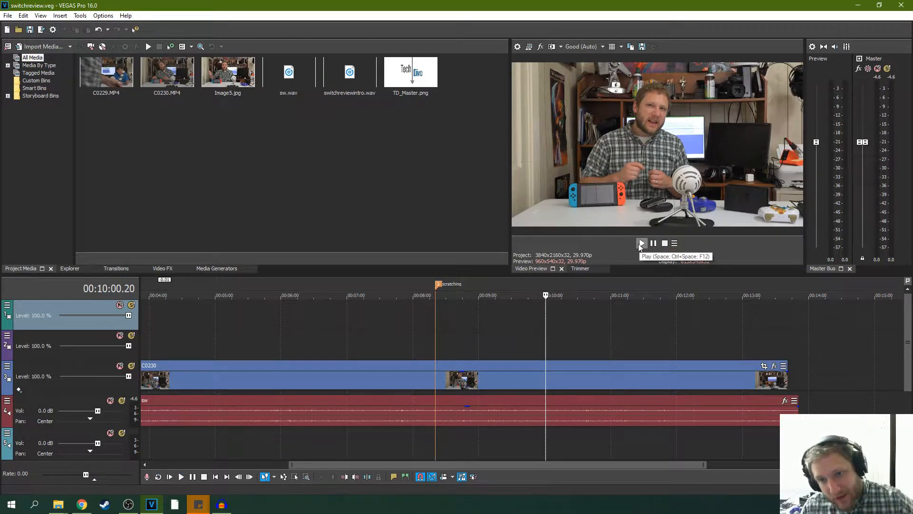
# - Review the remaining C0230 footage from 00:10:00.20 and pause playback at 00:13:17.04
pyautogui.click(645, 244)
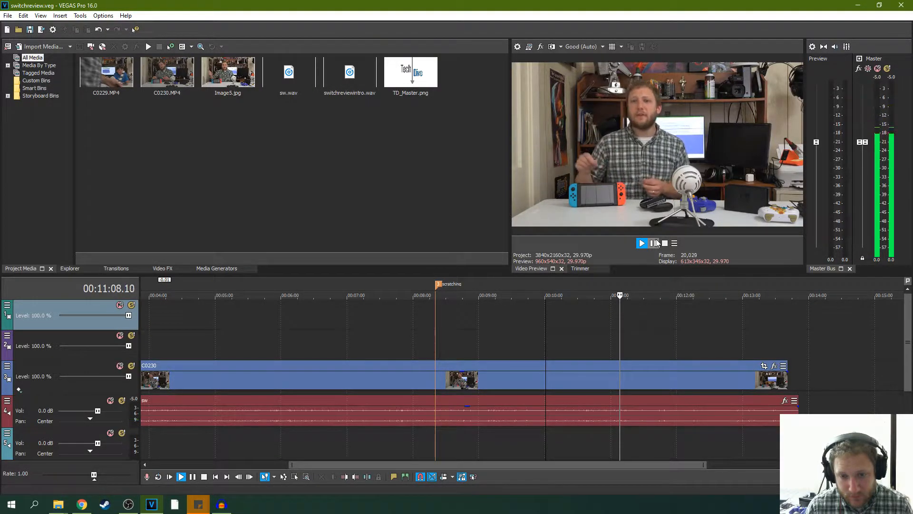
pyautogui.scroll(-2, 628, 292)
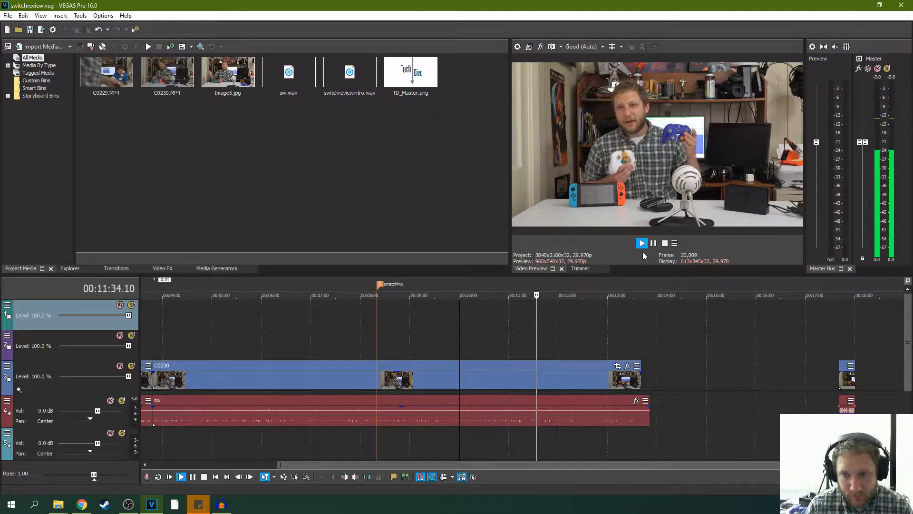
pyautogui.scroll(3, 577, 298)
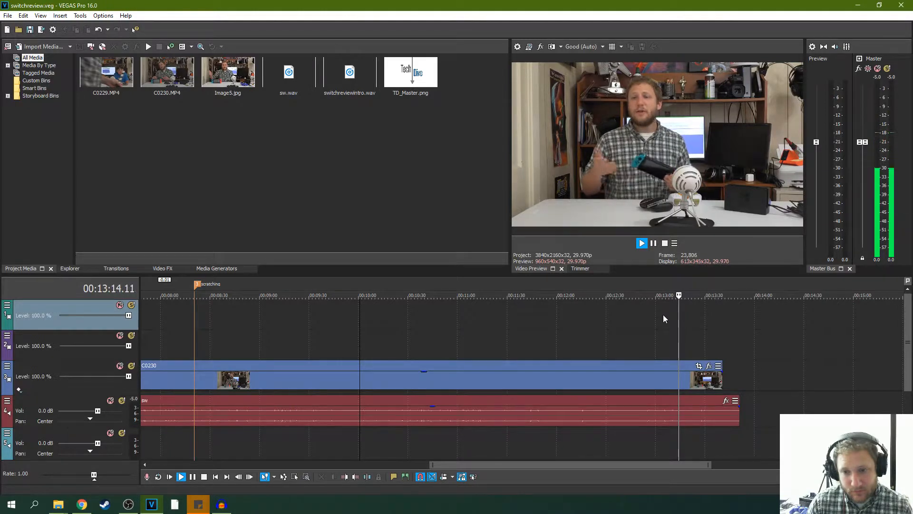
pyautogui.click(666, 336)
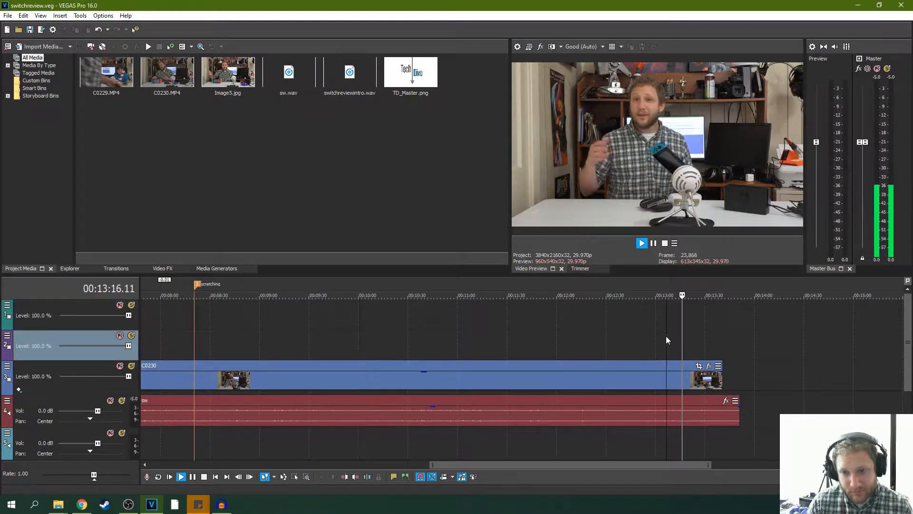
pyautogui.click(654, 244)
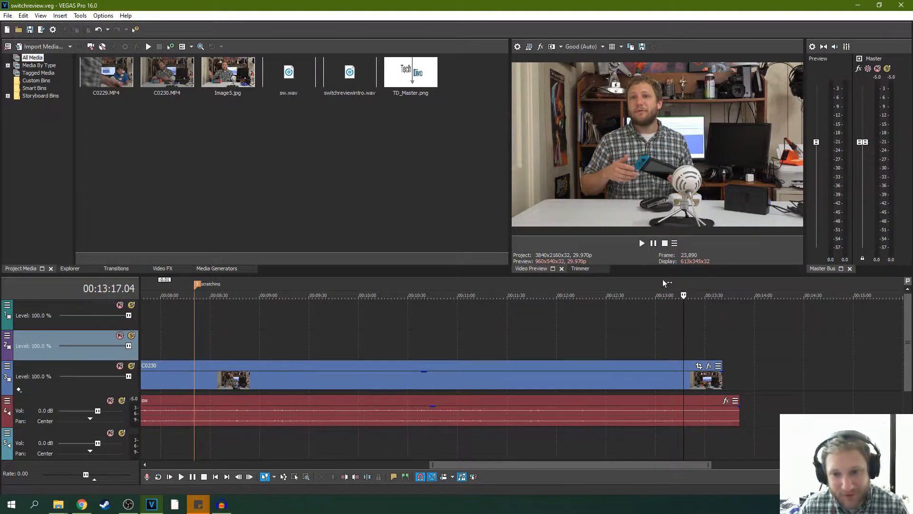
# - Replay from 00:13:11.11 and split the C0230 clip and its sw audio at about 00:13:14
pyautogui.click(675, 336)
pyautogui.scroll(4, 688, 330)
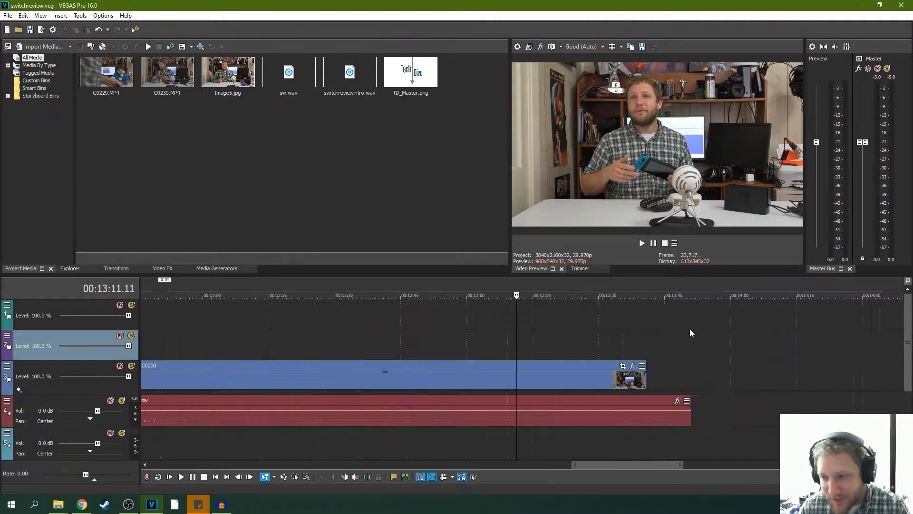
pyautogui.click(642, 243)
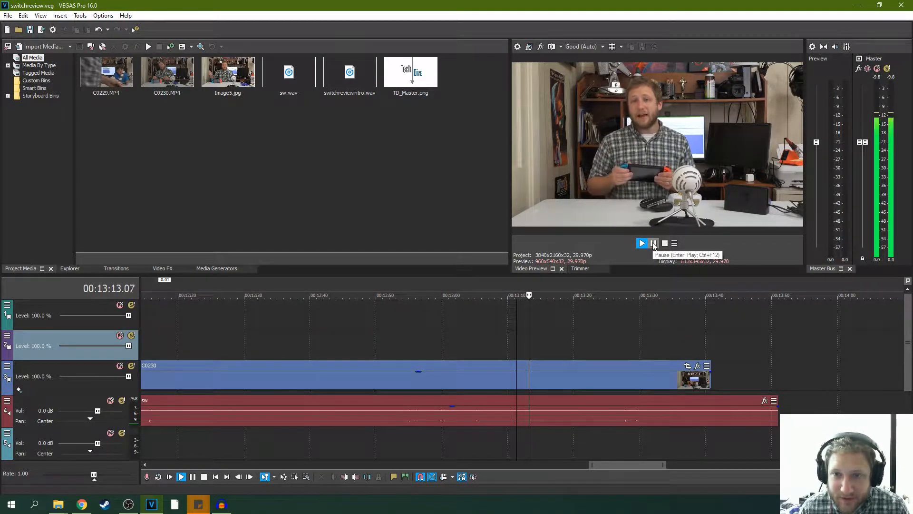
pyautogui.click(654, 243)
pyautogui.press('s')
# - Trim the start of the clip after the split, with its audio, to 00:13:16.20, closing the gap
pyautogui.click(642, 244)
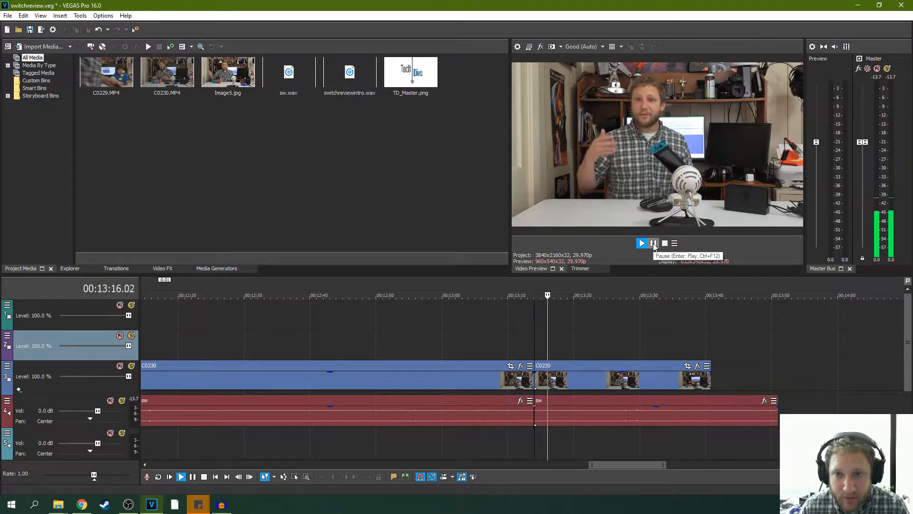
pyautogui.click(654, 243)
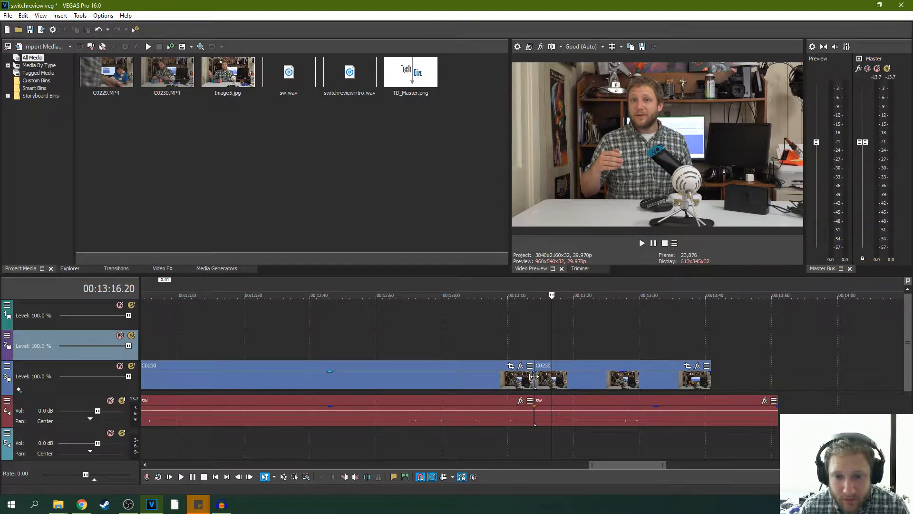
pyautogui.moveTo(534, 376); pyautogui.dragTo(552, 374)
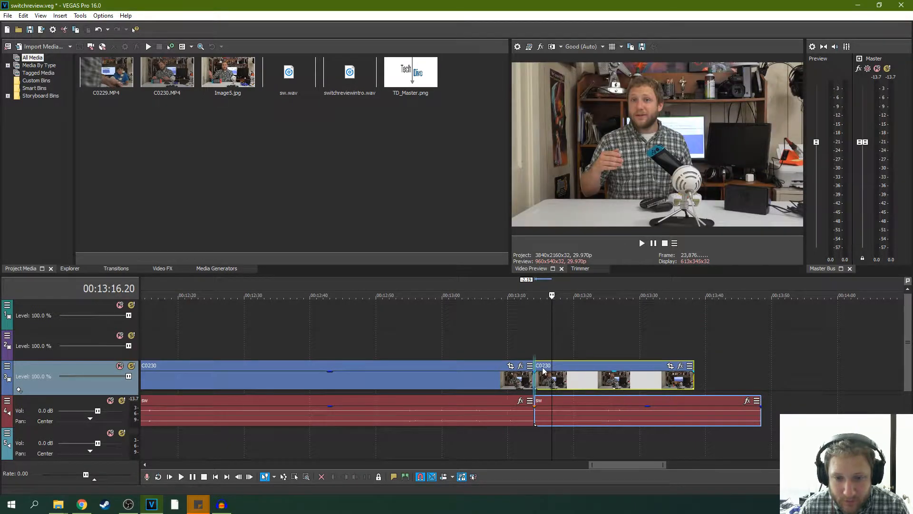
# - Replay the new join at about 00:13:14 to check how the two C0230 takes connect
pyautogui.click(530, 340)
pyautogui.press('space')
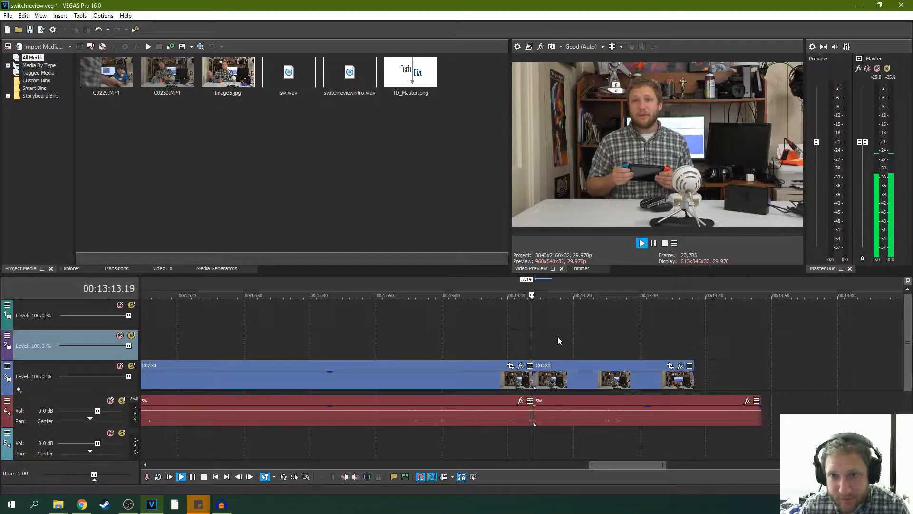
pyautogui.scroll(3, 571, 347)
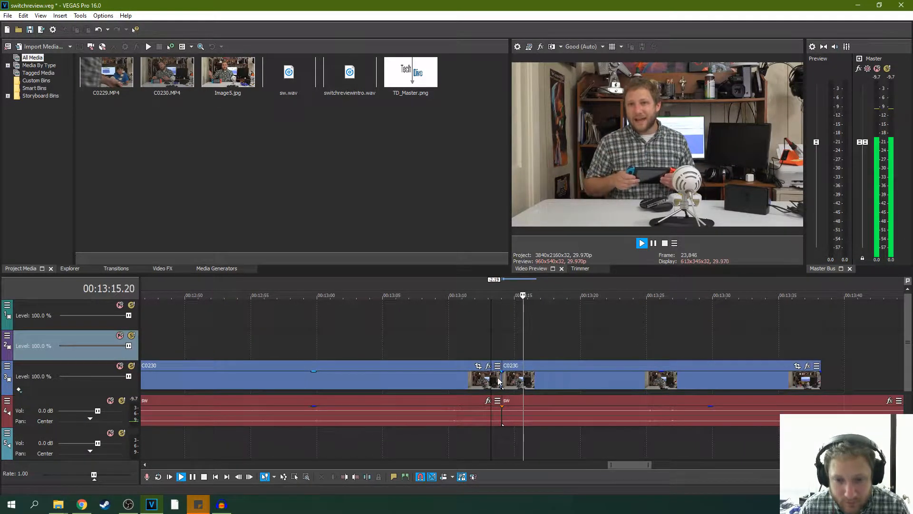
pyautogui.press('space')
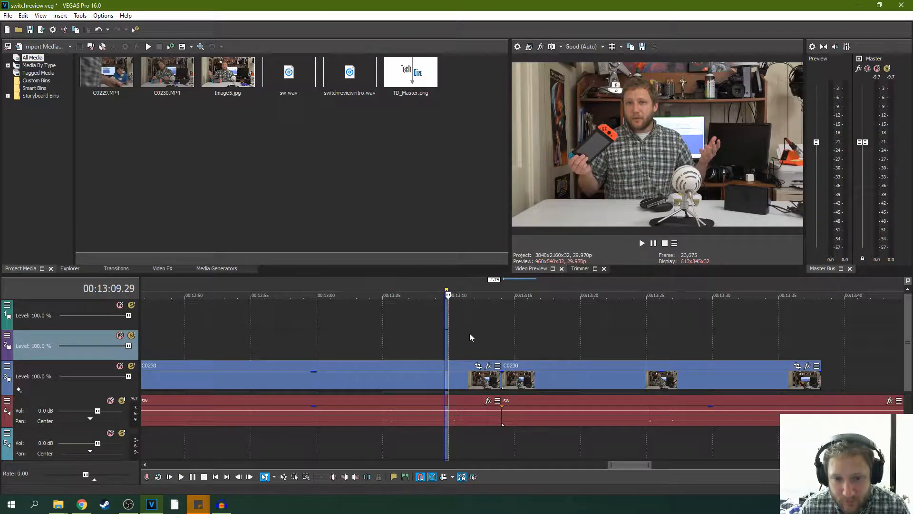
# - Find an earlier cut point, trim the end of the first clip and audio to 00:13:07.01, and move the following clip against it
pyautogui.click(469, 337)
pyautogui.click(642, 243)
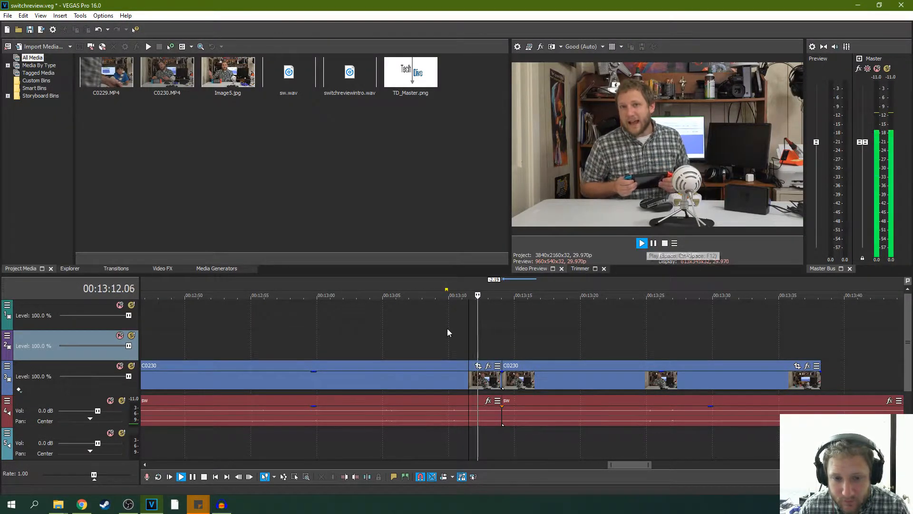
pyautogui.click(406, 328)
pyautogui.click(643, 244)
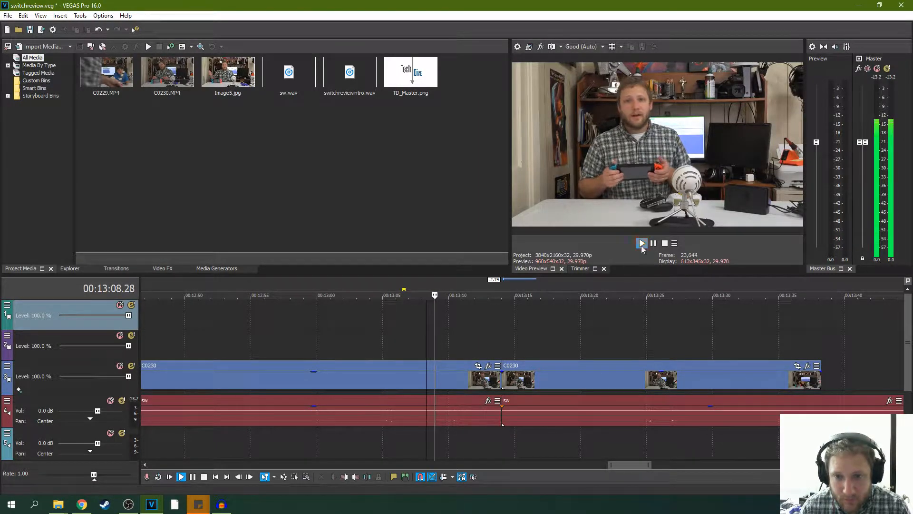
pyautogui.click(378, 336)
pyautogui.press('space')
pyautogui.press('space')
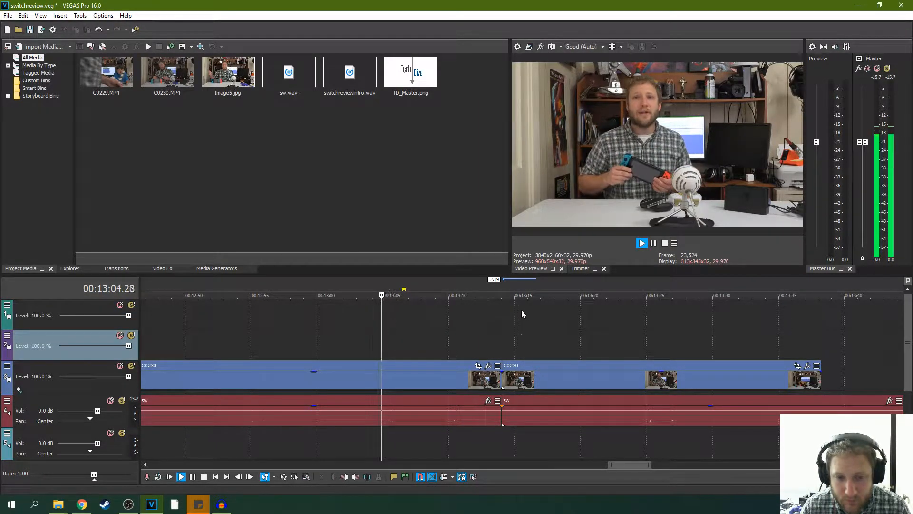
pyautogui.click(653, 245)
pyautogui.moveTo(501, 379); pyautogui.dragTo(409, 379)
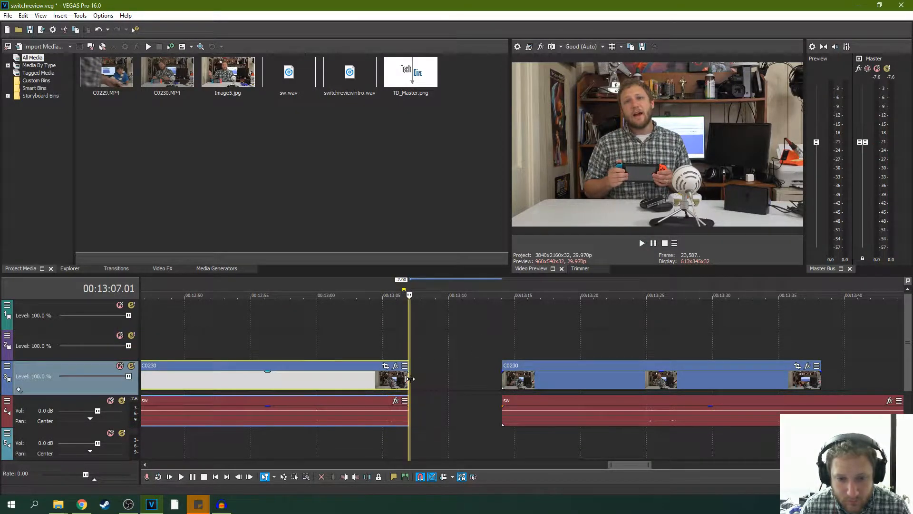
pyautogui.moveTo(511, 367); pyautogui.dragTo(419, 368)
# - Replay the join at 00:13:07.01 and trim about 7 frames off the start of the following clip and audio
pyautogui.click(640, 240)
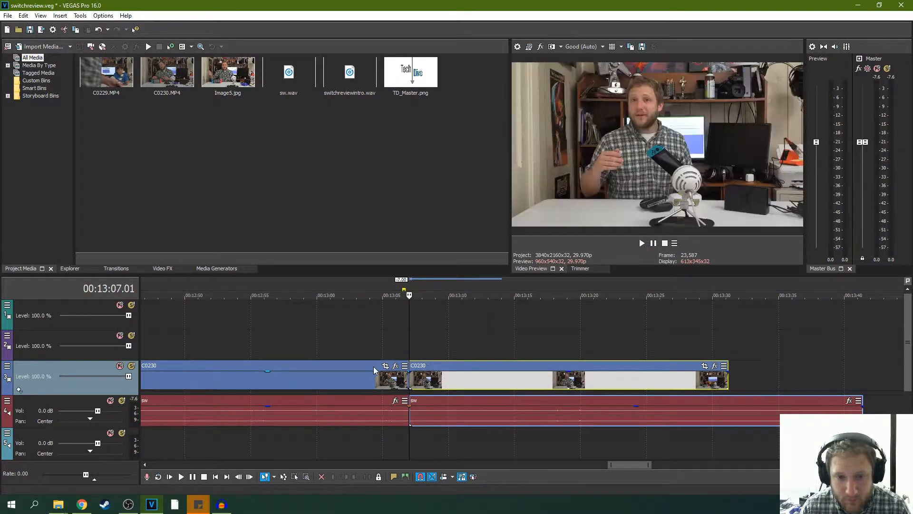
pyautogui.click(392, 343)
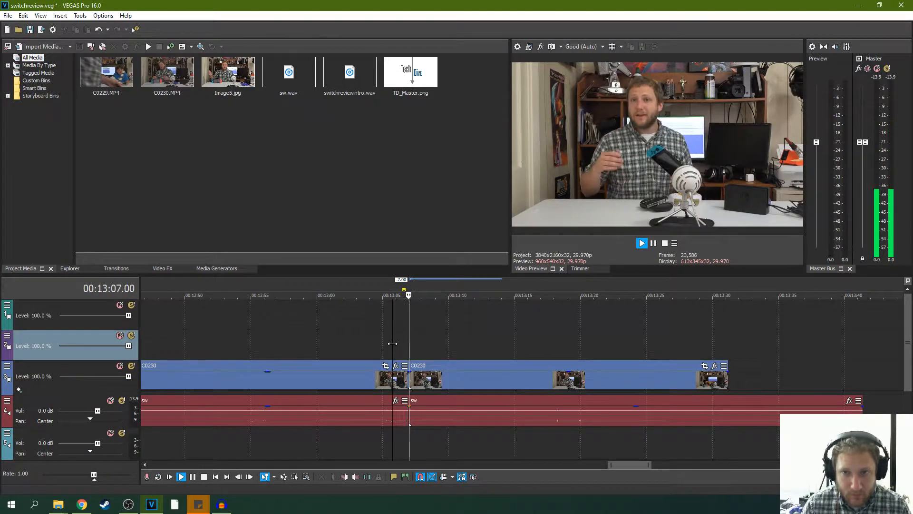
pyautogui.press('space')
pyautogui.scroll(2, 430, 370)
pyautogui.scroll(1, 430, 370)
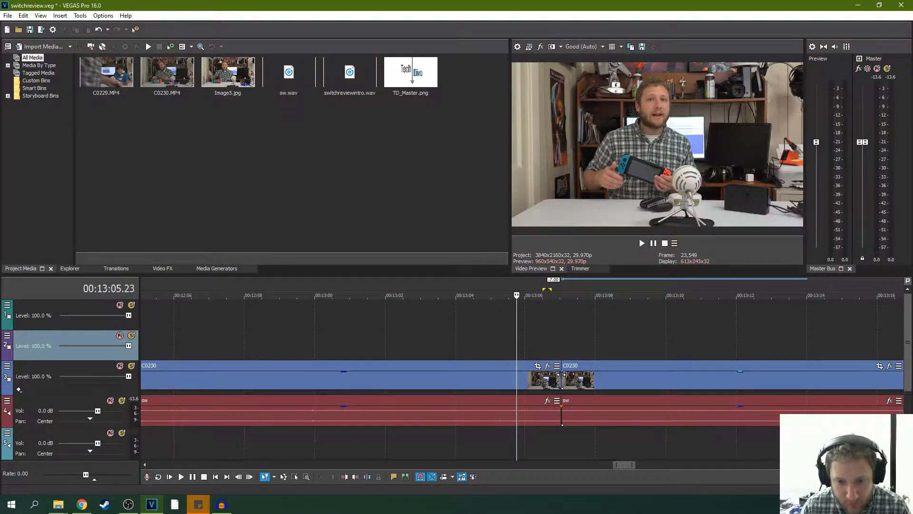
pyautogui.moveTo(563, 376); pyautogui.dragTo(573, 367)
# - Replay the tightened join and trim about 3 frames off the end of the preceding clip and its audio
pyautogui.press('space')
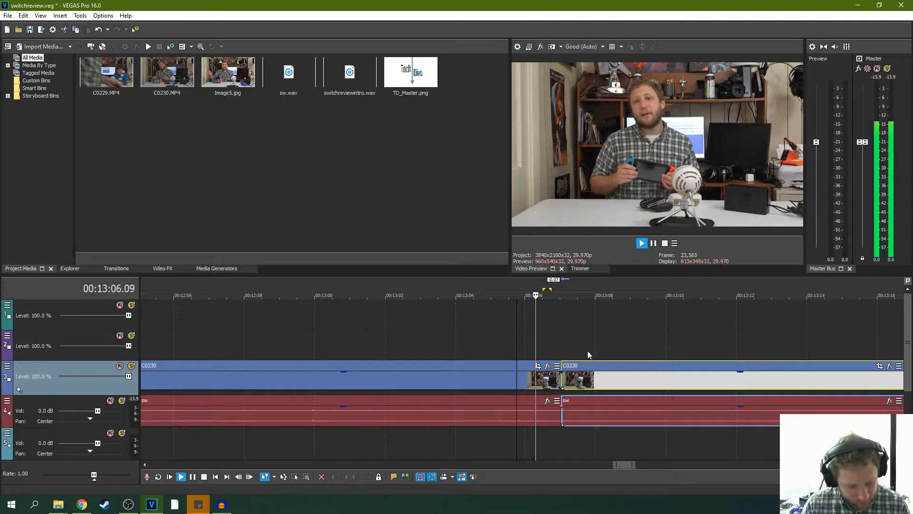
pyautogui.press('space')
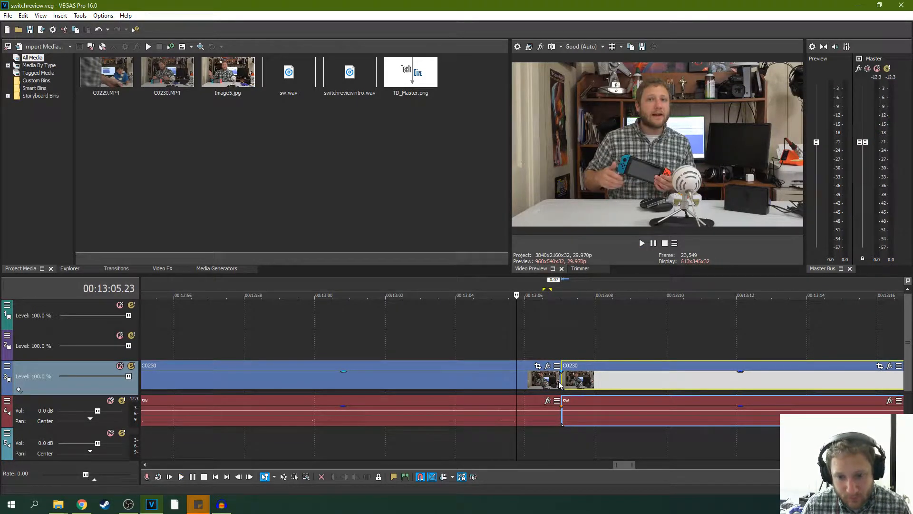
pyautogui.moveTo(561, 381)
pyautogui.mouseDown()
pyautogui.moveTo(568, 376)
pyautogui.moveTo(558, 377)
pyautogui.mouseUp()
# - Replay the finished join several times from just before 00:13:07 and pause playback at 00:13:08.07
pyautogui.press('space')
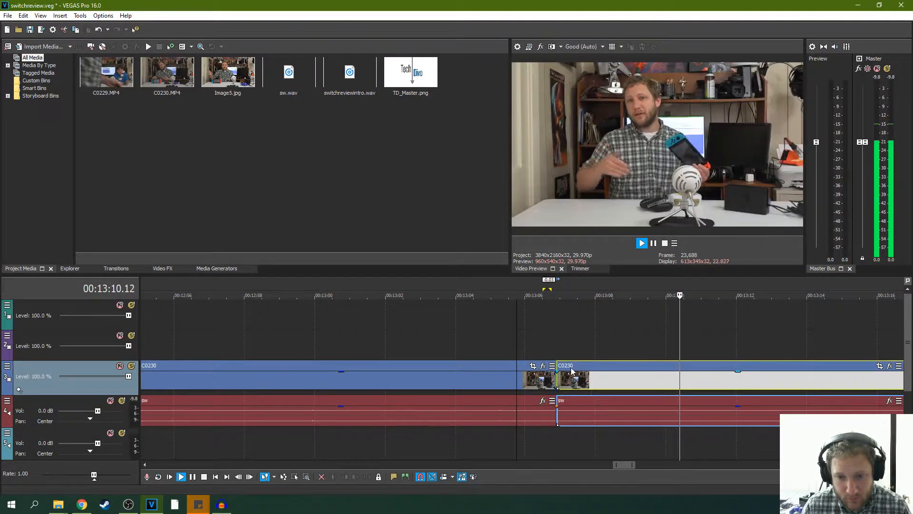
pyautogui.press('space')
pyautogui.press('space')
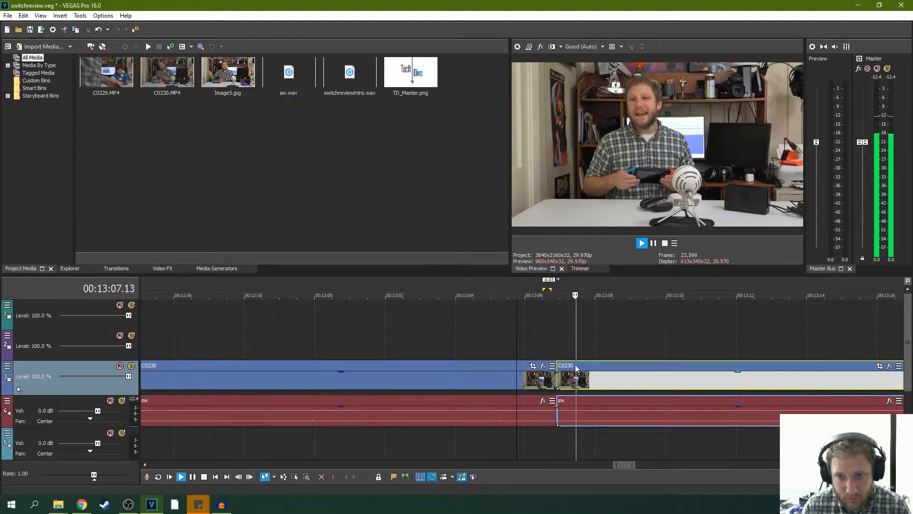
pyautogui.click(652, 243)
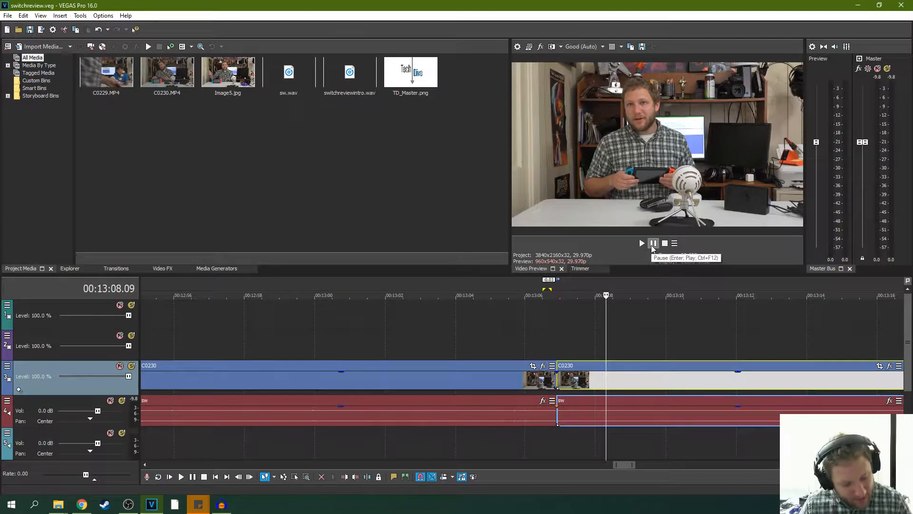
pyautogui.click(525, 340)
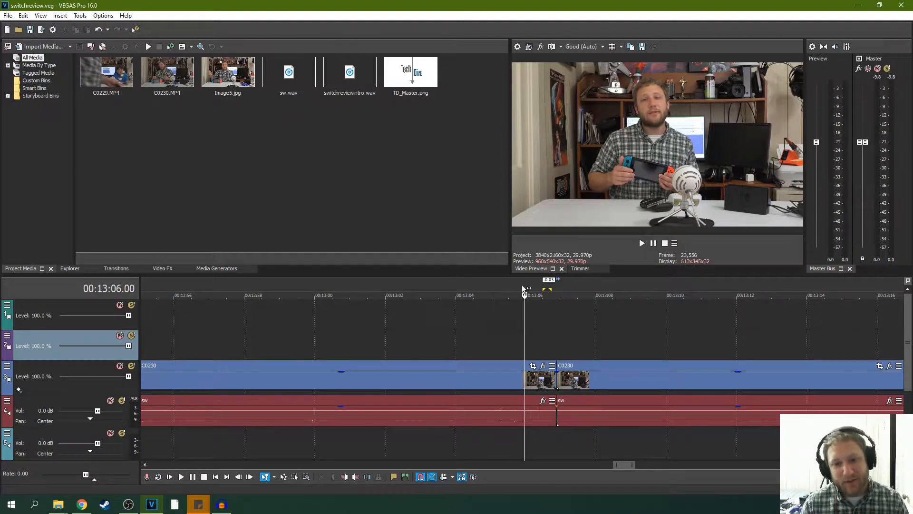
pyautogui.press('space')
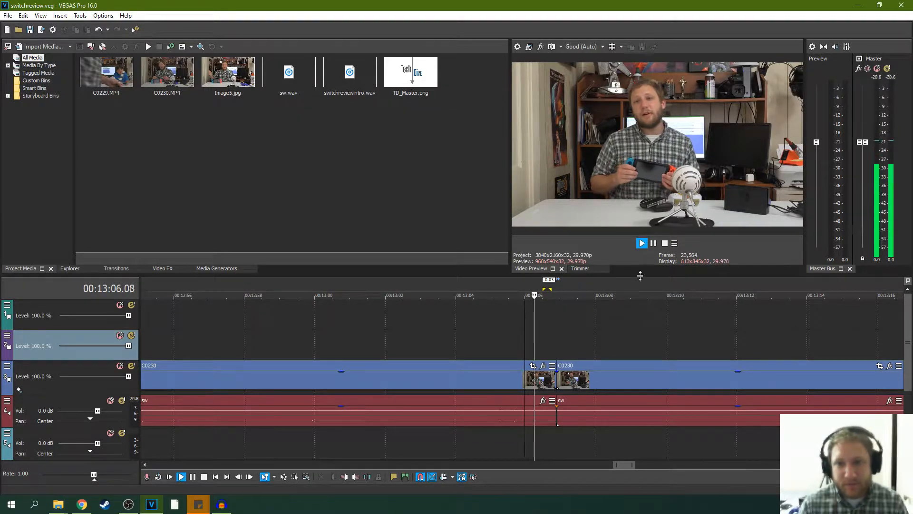
pyautogui.click(654, 243)
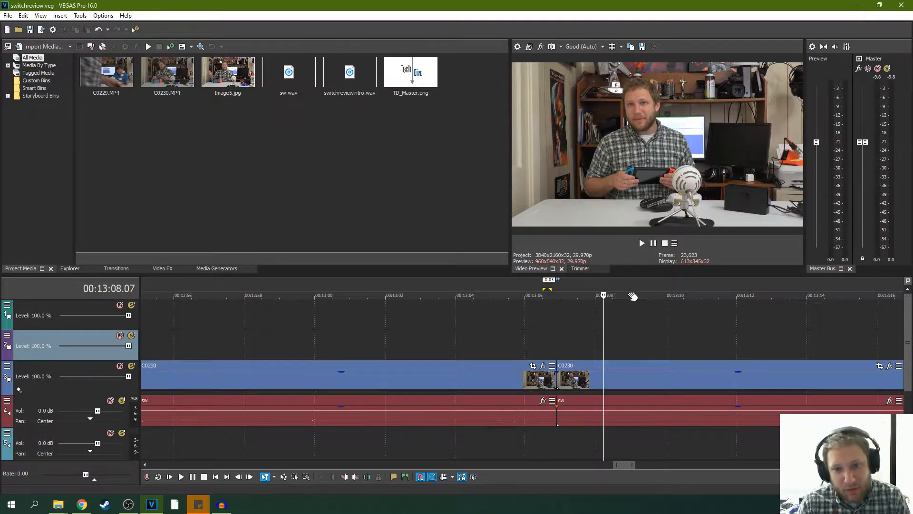
# - Play the last C0230 clip to find its cut point and trim the ends of the clip and its audio to 00:13:21.09
pyautogui.scroll(-3, 619, 326)
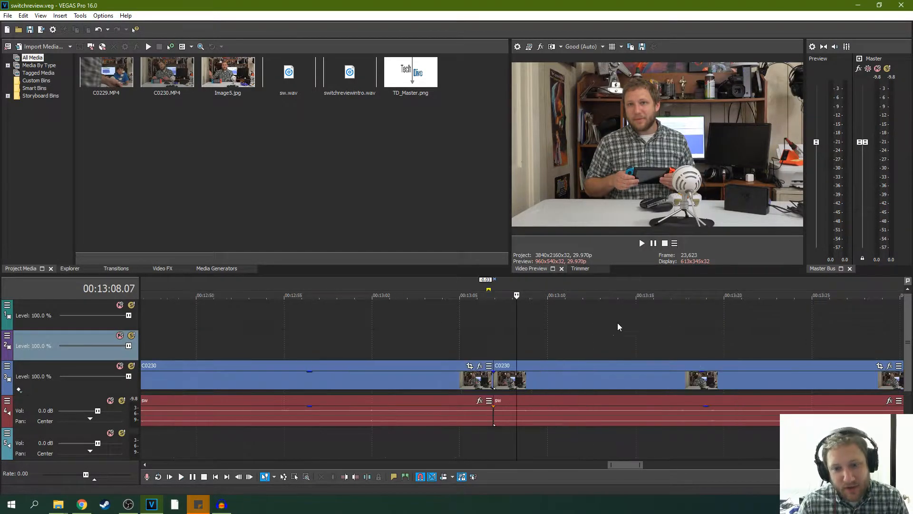
pyautogui.click(642, 244)
pyautogui.scroll(-4, 618, 326)
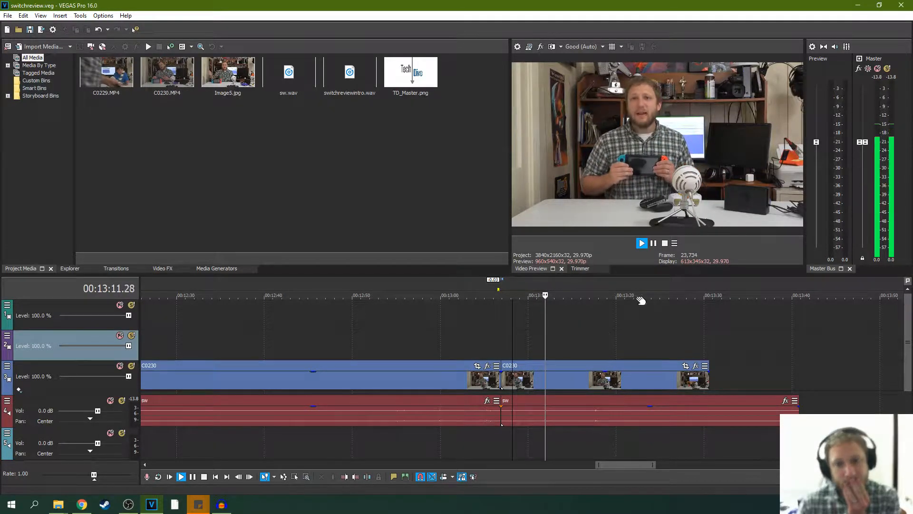
pyautogui.click(653, 243)
pyautogui.click(654, 243)
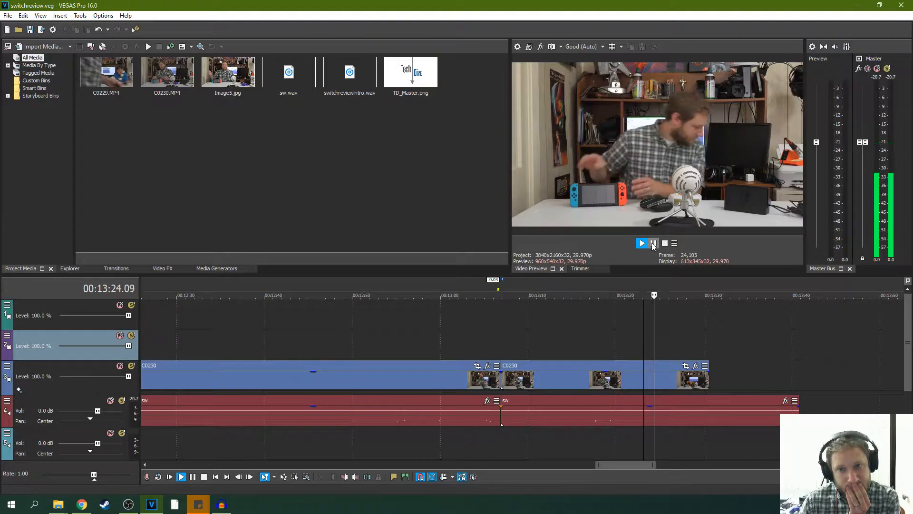
pyautogui.click(620, 333)
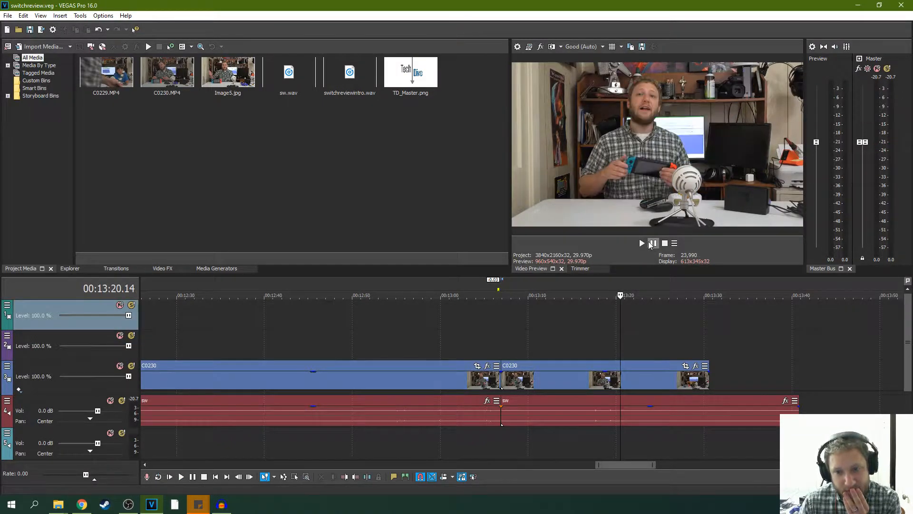
pyautogui.press('space')
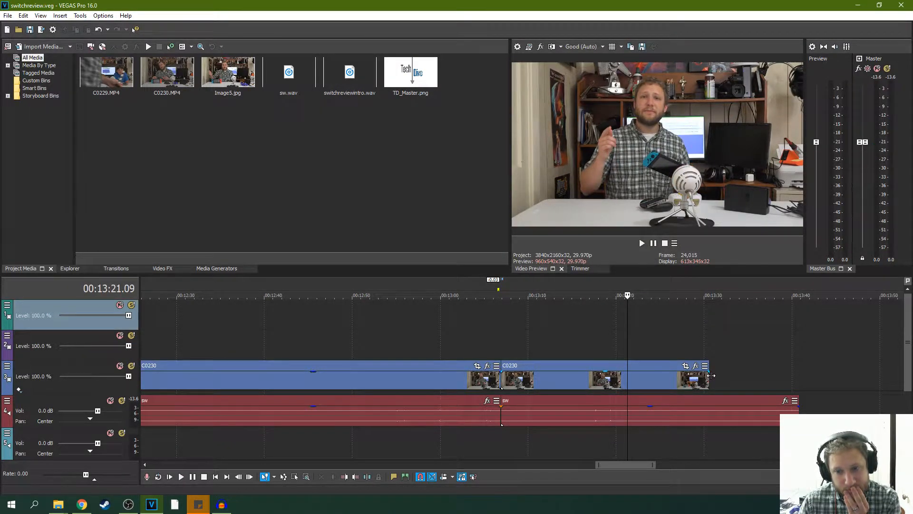
pyautogui.moveTo(708, 376); pyautogui.dragTo(626, 380)
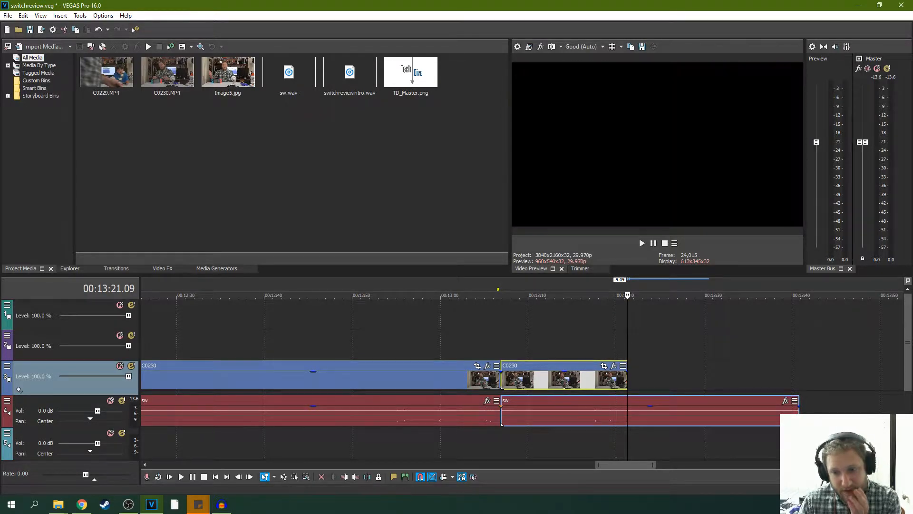
pyautogui.moveTo(799, 418); pyautogui.dragTo(626, 418)
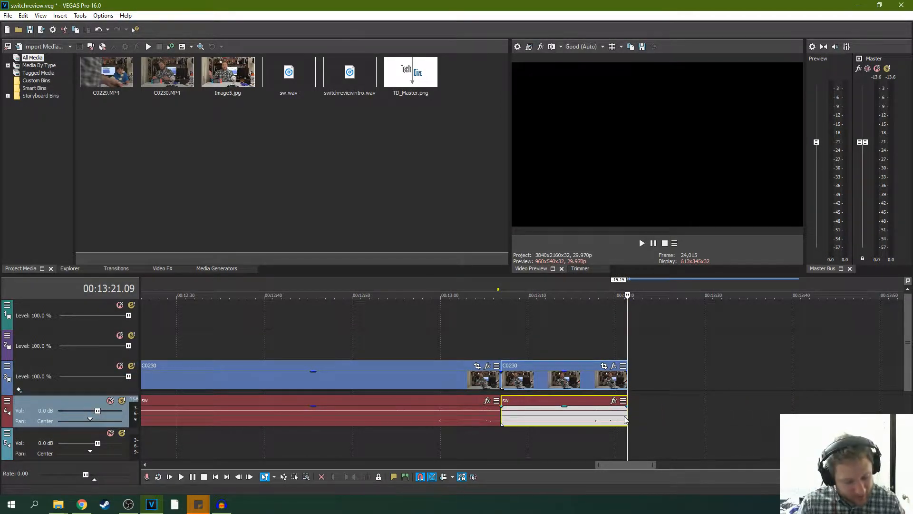
# - Move the isolated C0229 clip and its switchreviewintro audio against the end of the last C0230 clip
pyautogui.scroll(-8, 709, 387)
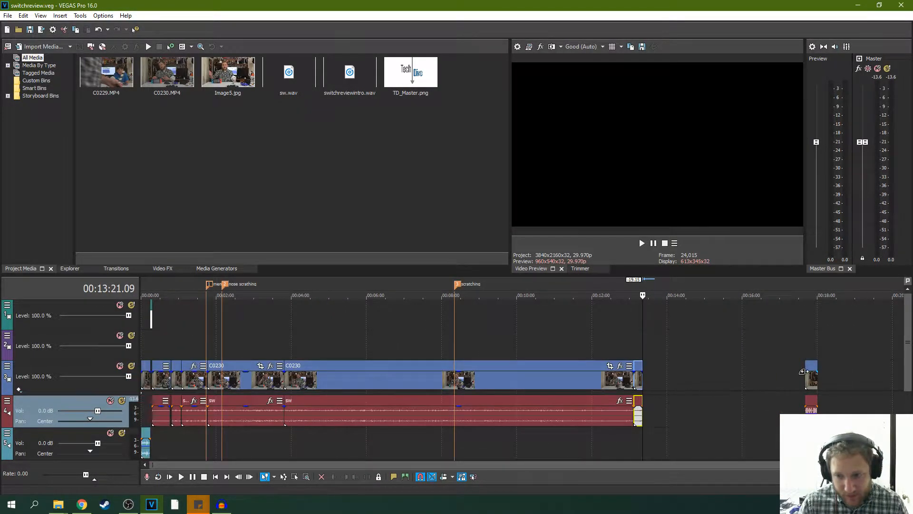
pyautogui.click(805, 379)
pyautogui.press('space')
pyautogui.click(656, 245)
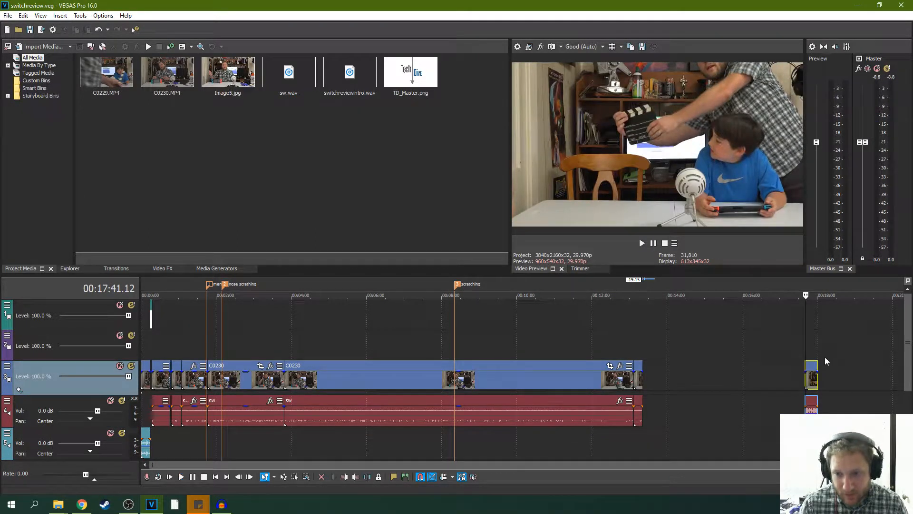
pyautogui.moveTo(812, 380); pyautogui.dragTo(648, 433)
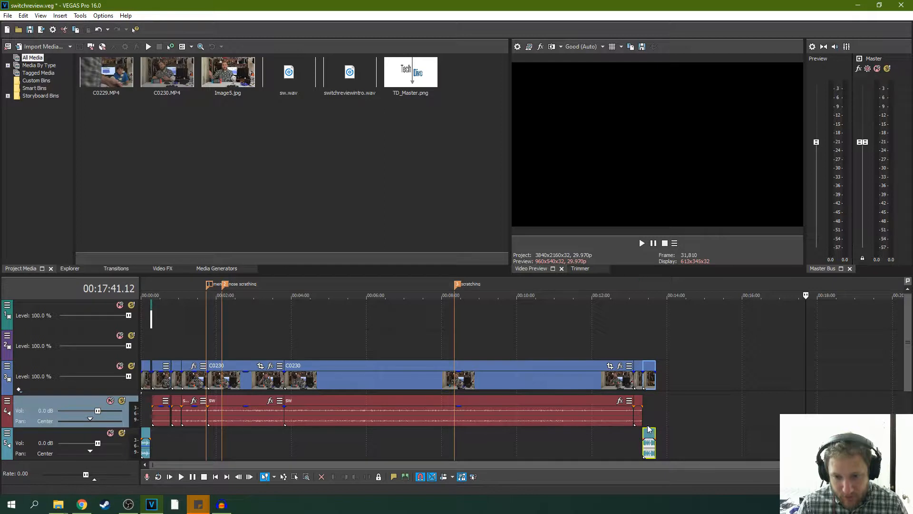
# - Play from the end of the last C0230 clip through the C0229 clip and pause just past its end
pyautogui.click(643, 411)
pyautogui.press('space')
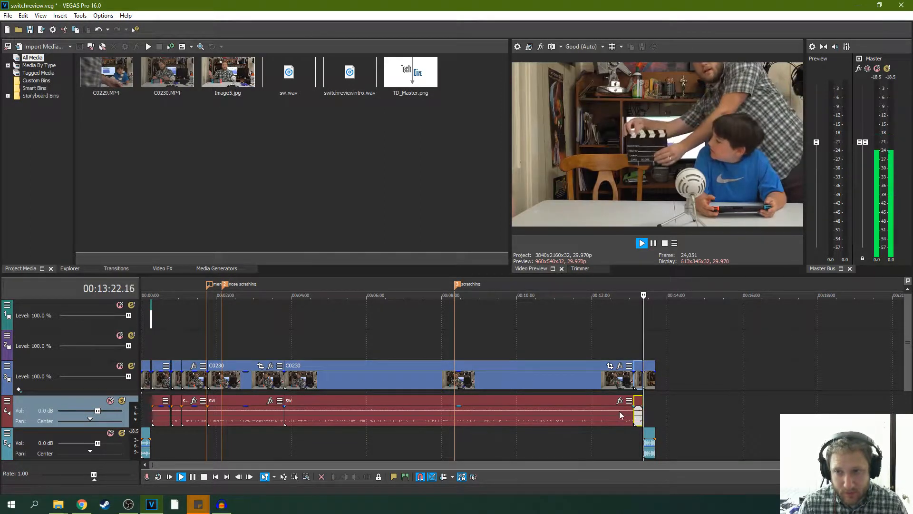
pyautogui.scroll(4, 609, 407)
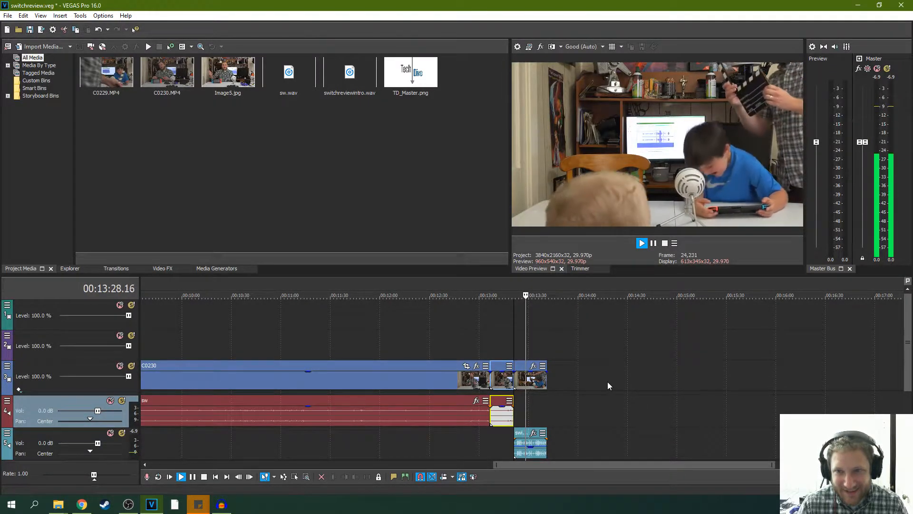
pyautogui.click(654, 245)
pyautogui.scroll(5, 632, 367)
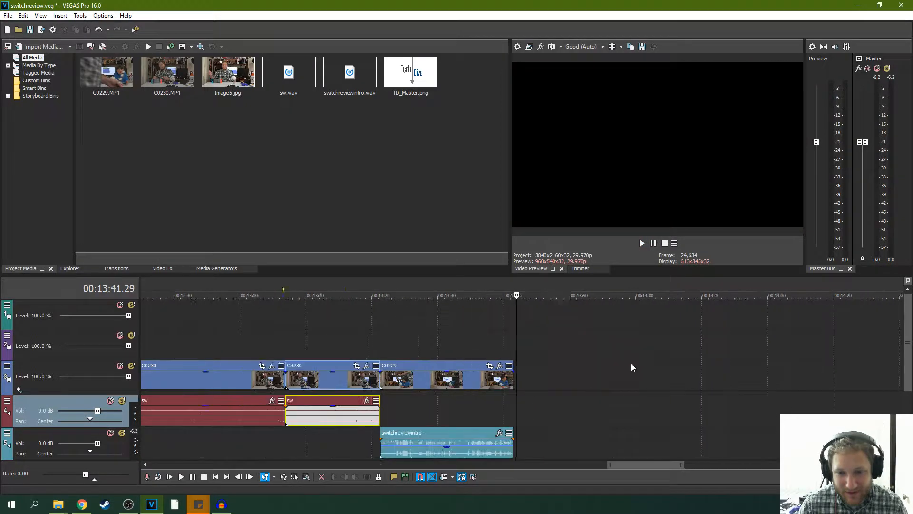
pyautogui.scroll(-2, 573, 375)
# - Replay the join with C0229, trim about 11 frames off the end of the preceding C0230 clip and audio, and close the gap
pyautogui.click(387, 345)
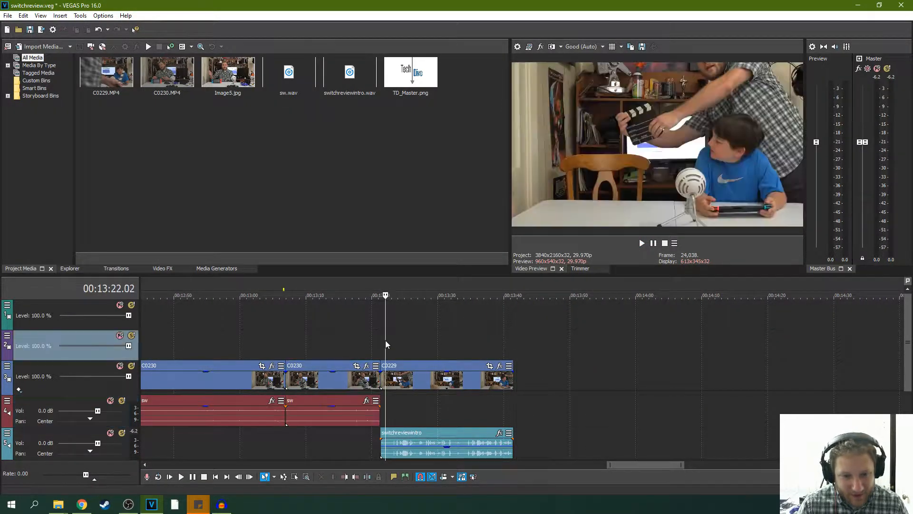
pyautogui.click(371, 337)
pyautogui.press('space')
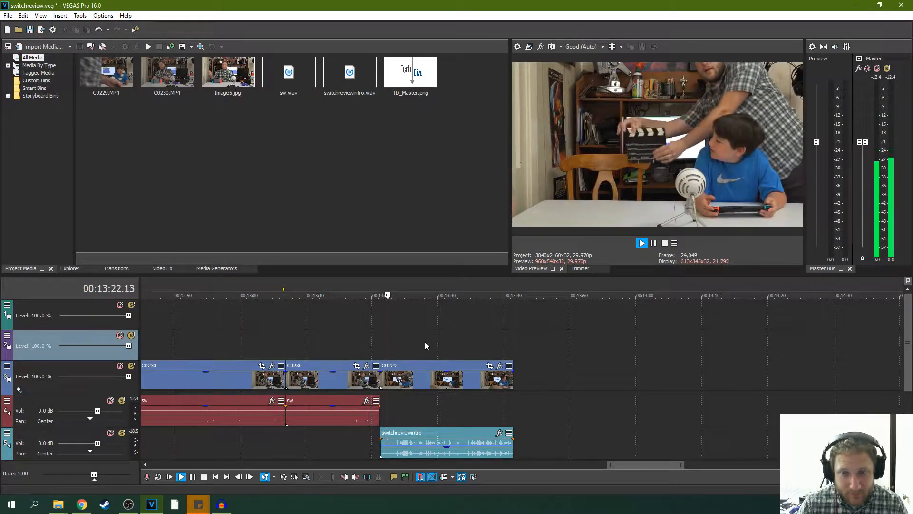
pyautogui.press('space')
pyautogui.scroll(2, 415, 350)
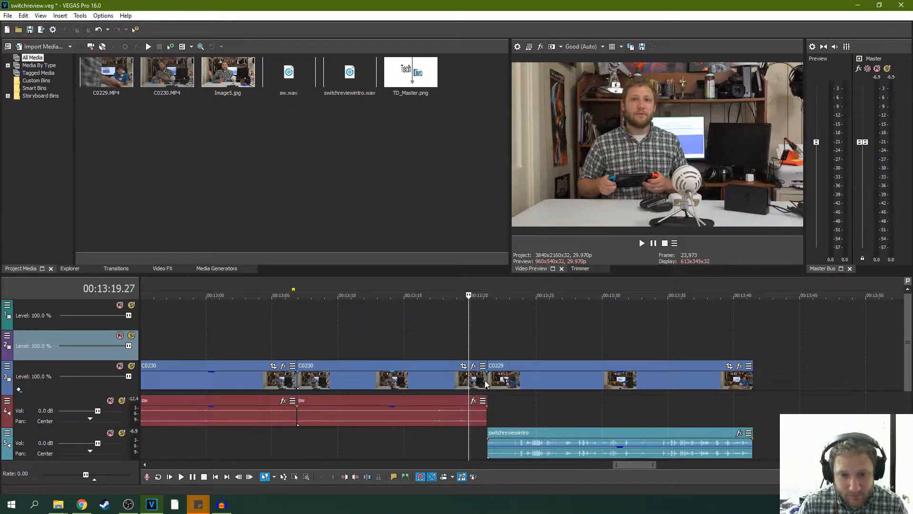
pyautogui.moveTo(486, 379); pyautogui.dragTo(497, 368)
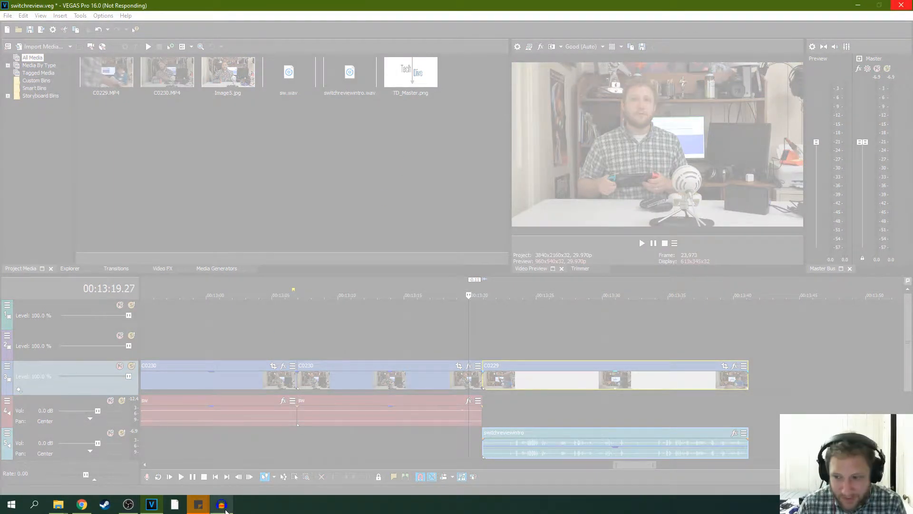
# - Force the unresponsive VEGAS Pro to close, skipping the problem report, and relaunch it
pyautogui.moveTo(225, 510)
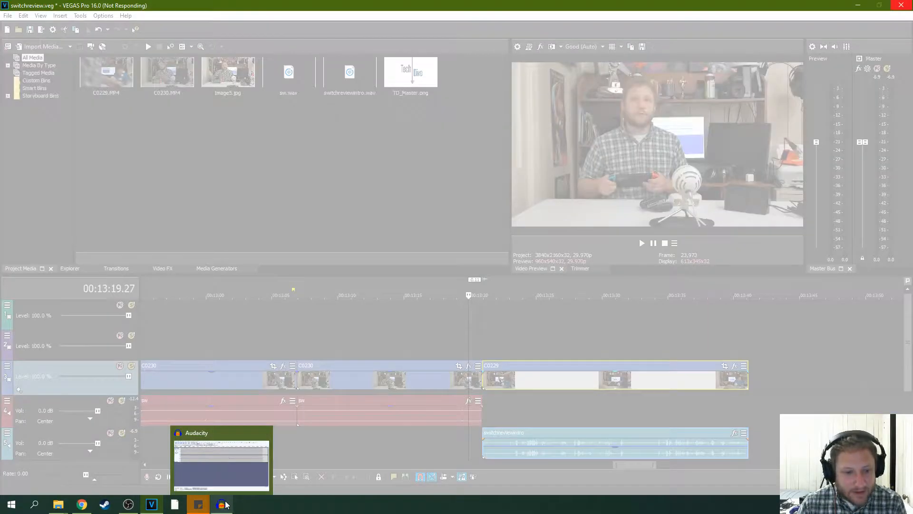
pyautogui.click(157, 508)
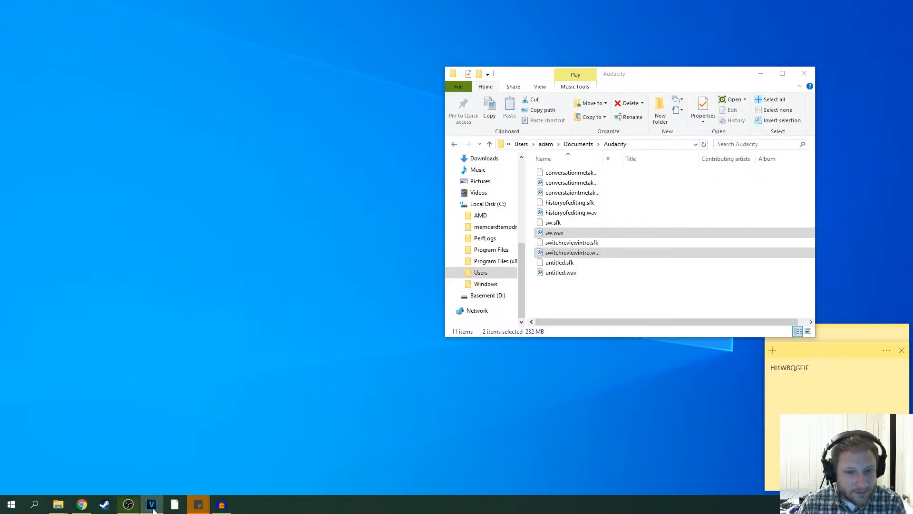
pyautogui.click(153, 508)
pyautogui.rightClick(153, 508)
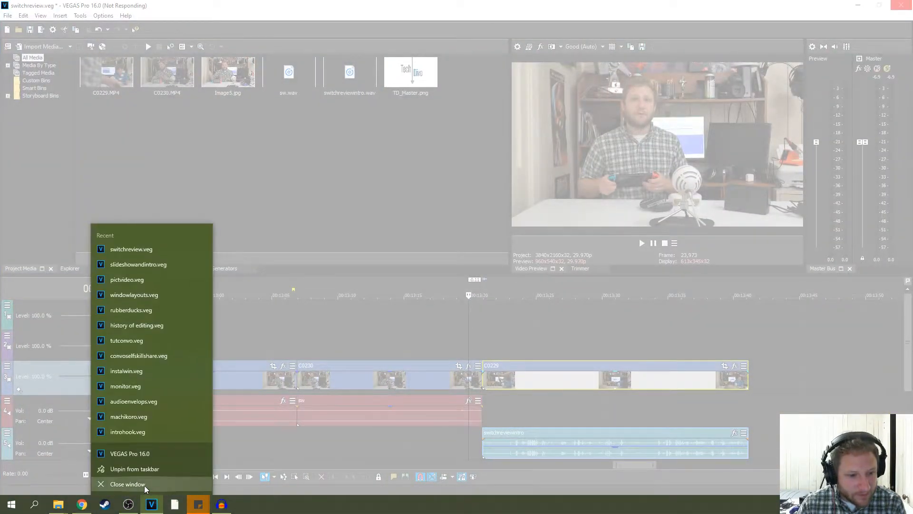
pyautogui.click(145, 485)
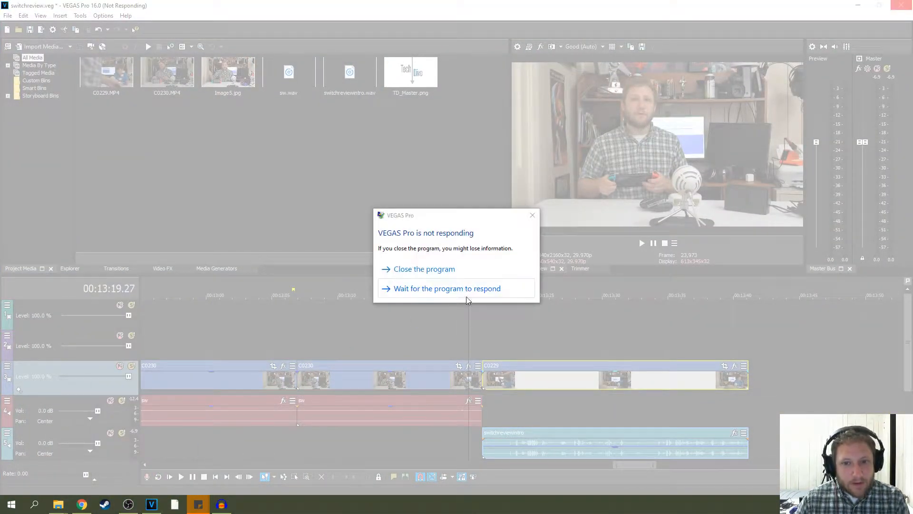
pyautogui.click(449, 277)
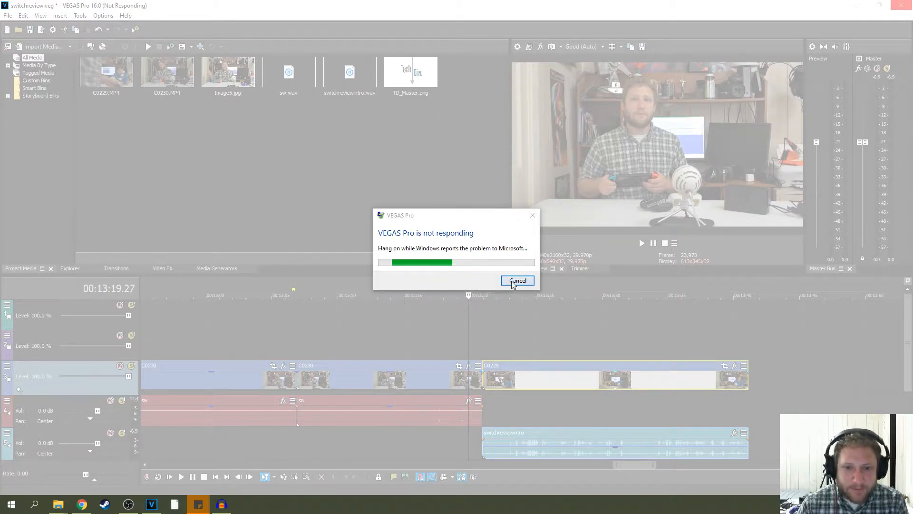
pyautogui.click(516, 282)
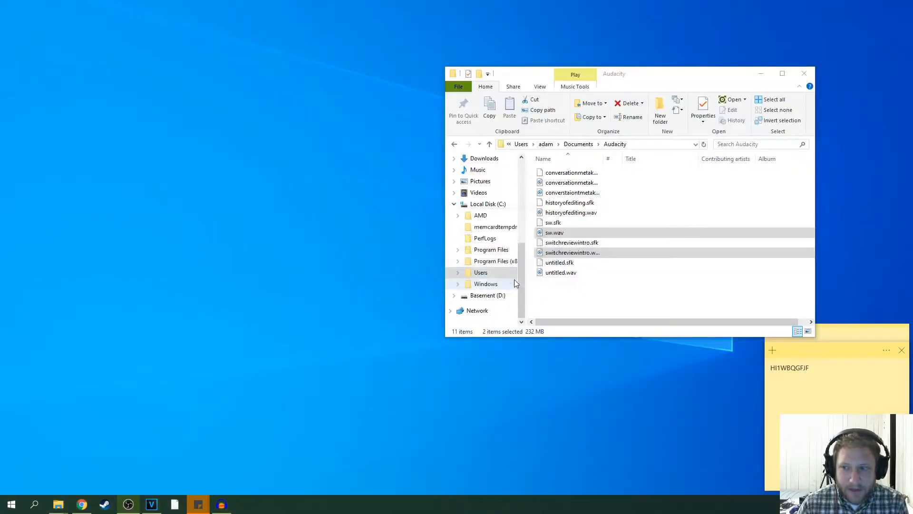
pyautogui.click(152, 505)
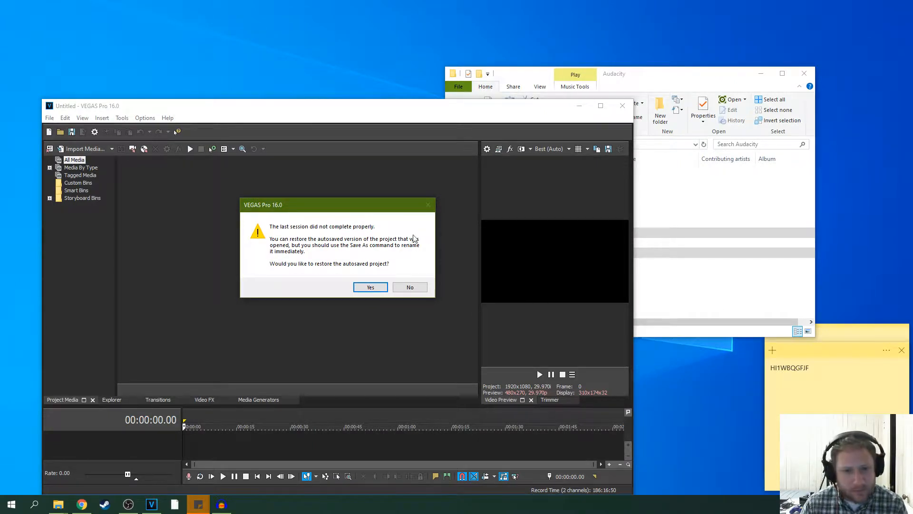
# - Close both sticky notes on the desktop
pyautogui.click(902, 351)
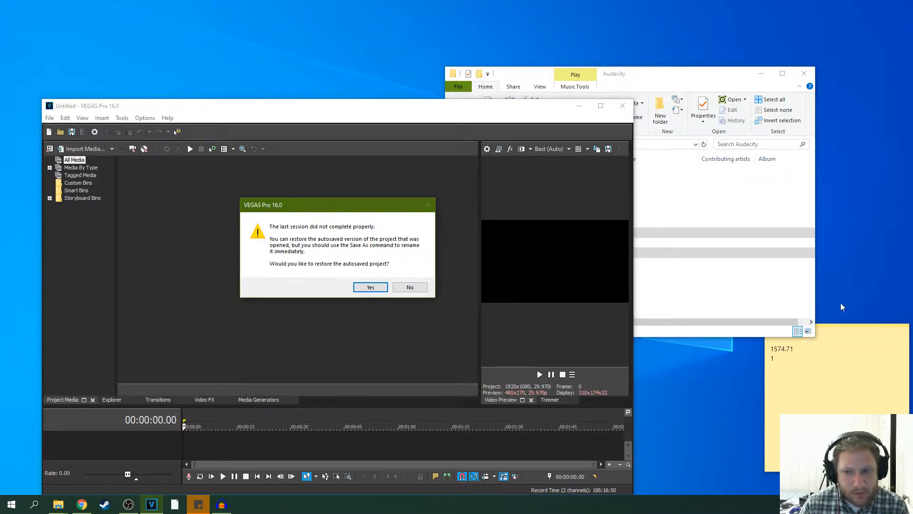
pyautogui.click(870, 336)
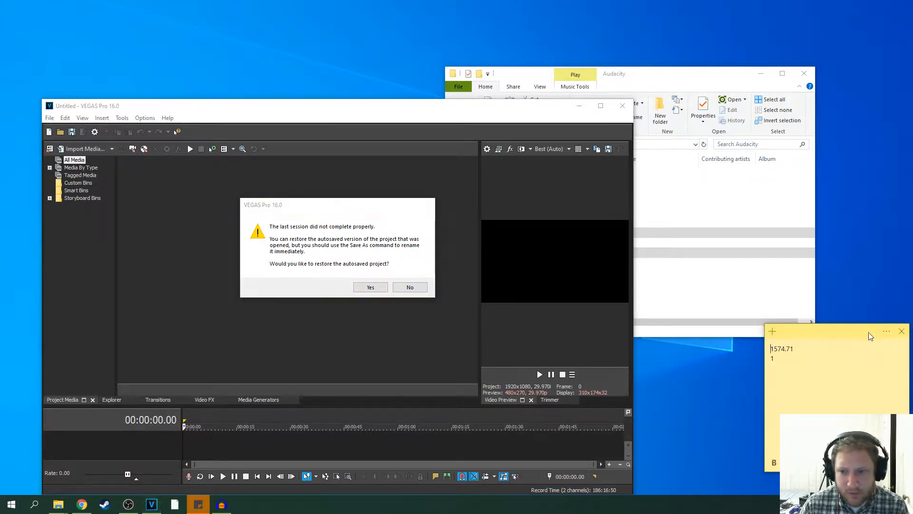
pyautogui.click(902, 332)
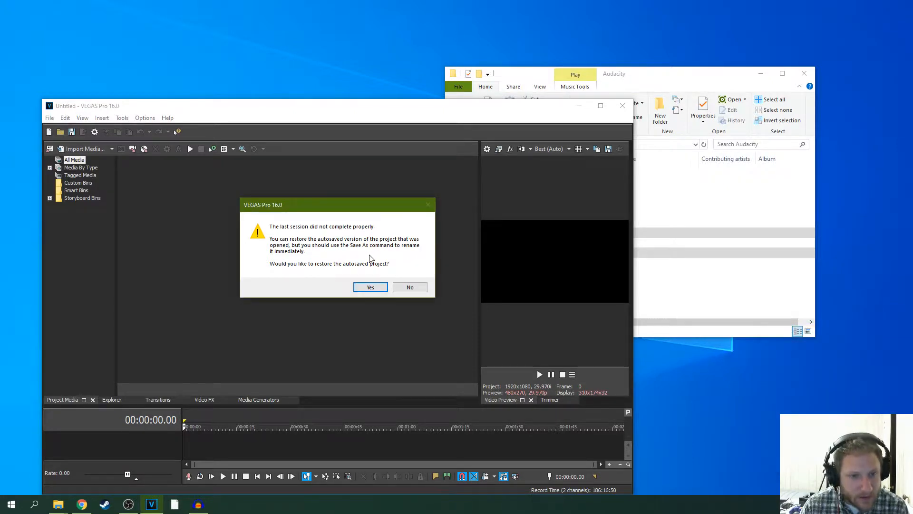
# - Decline restoring the autosaved project and open switchreview.veg from the projects\switch review folder on the Basement (D:) drive
pyautogui.click(412, 287)
pyautogui.click(50, 119)
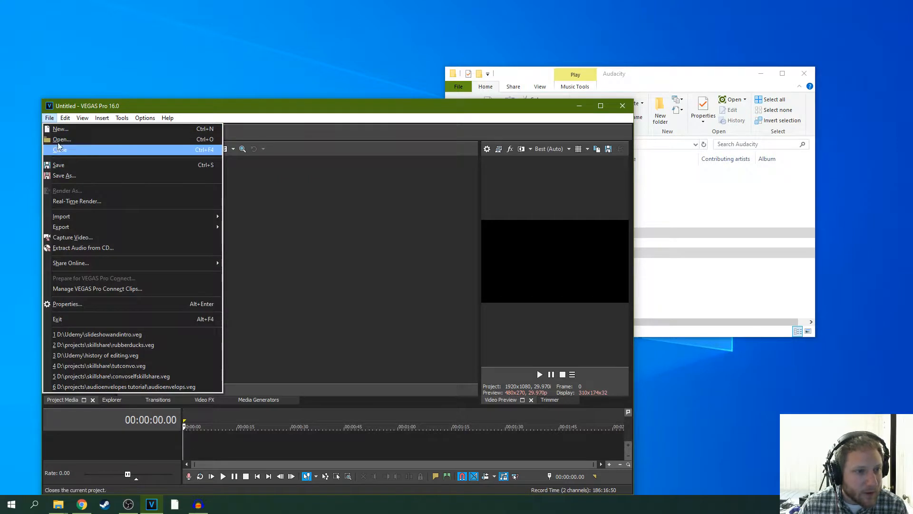
pyautogui.click(61, 139)
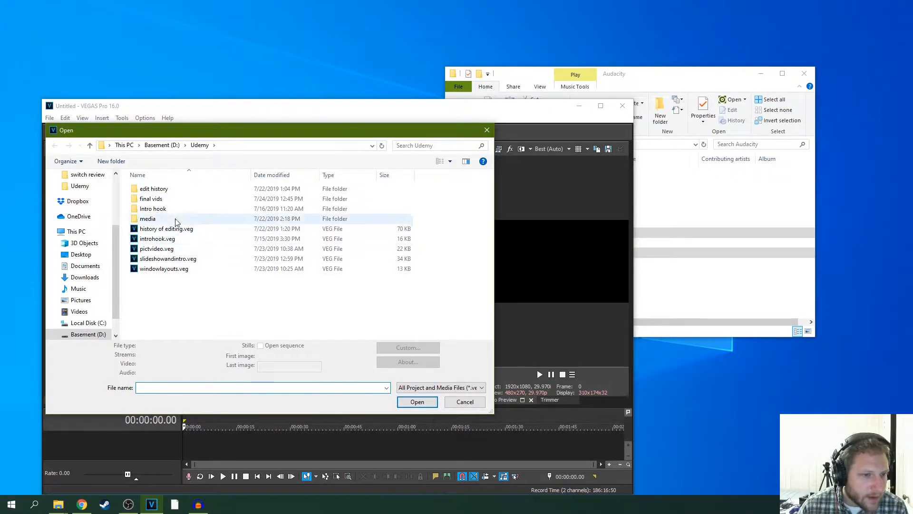
pyautogui.click(166, 147)
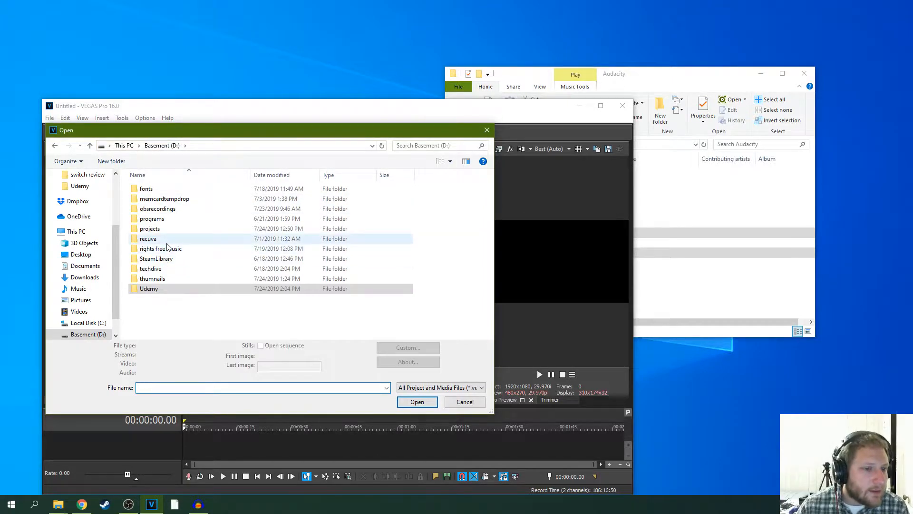
pyautogui.doubleClick(163, 230)
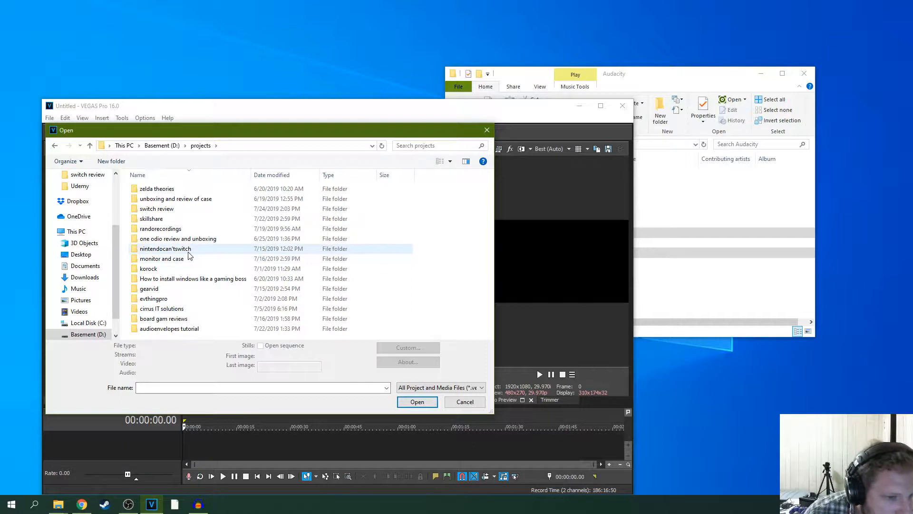
pyautogui.doubleClick(157, 209)
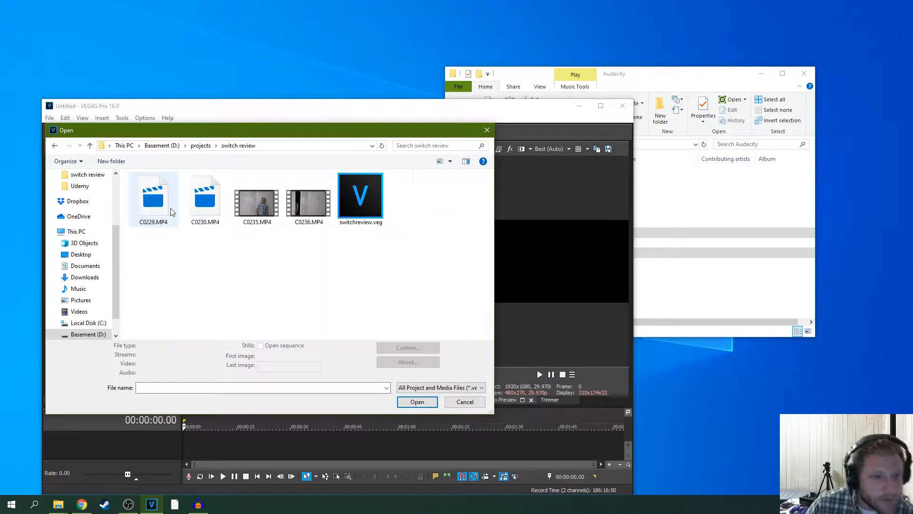
pyautogui.doubleClick(360, 202)
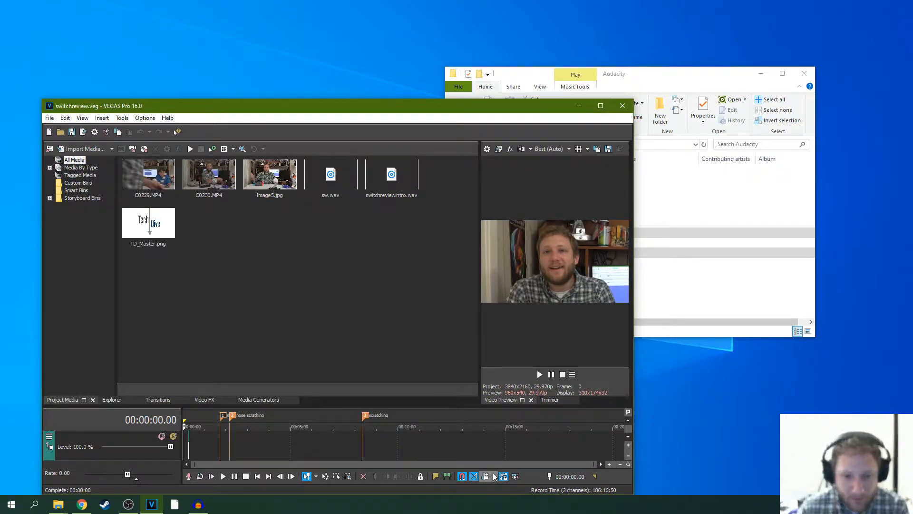
# - Maximize the VEGAS Pro window and apply the window layout with a larger video preview and the Master Bus beside it
pyautogui.click(580, 442)
pyautogui.scroll(2, 537, 436)
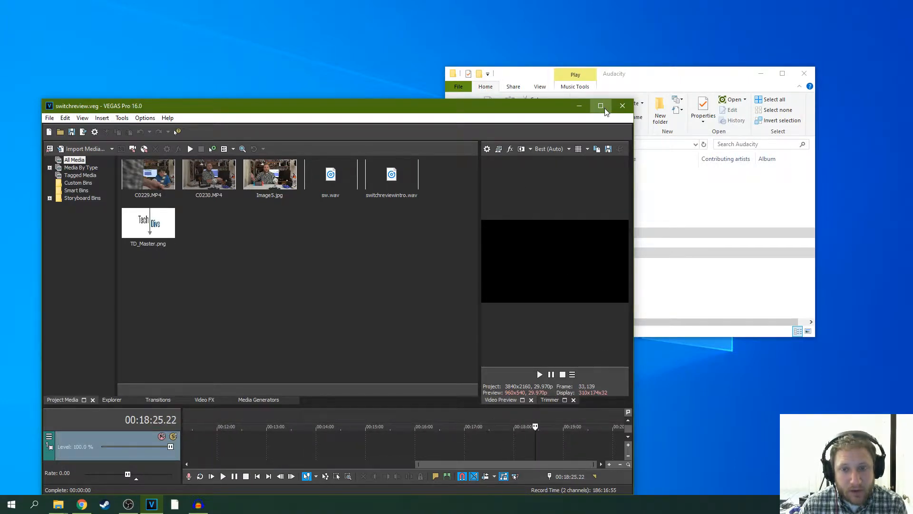
pyautogui.click(605, 111)
pyautogui.click(40, 16)
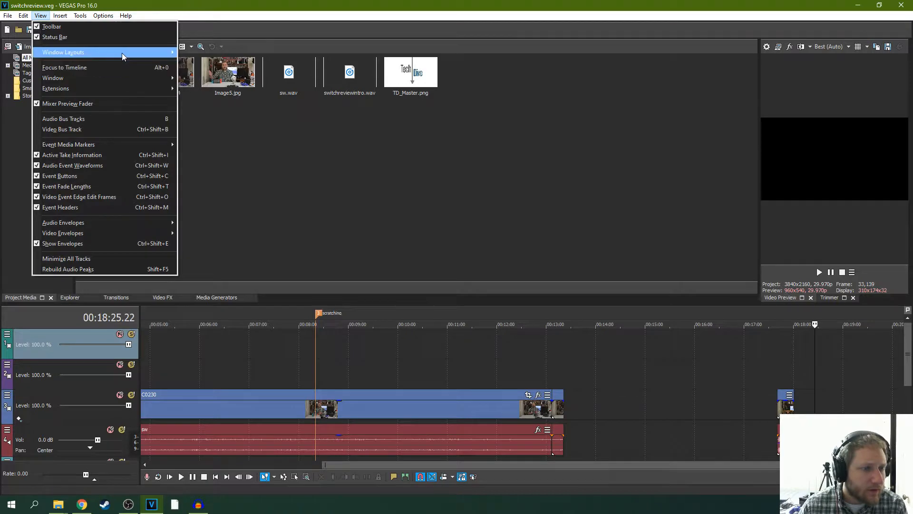
pyautogui.moveTo(122, 52)
pyautogui.click(216, 99)
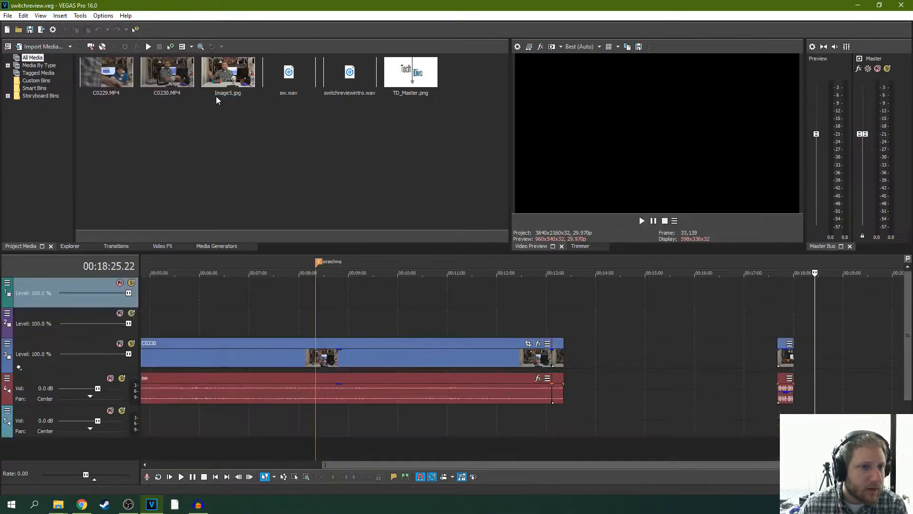
pyautogui.click(7, 16)
pyautogui.click(8, 16)
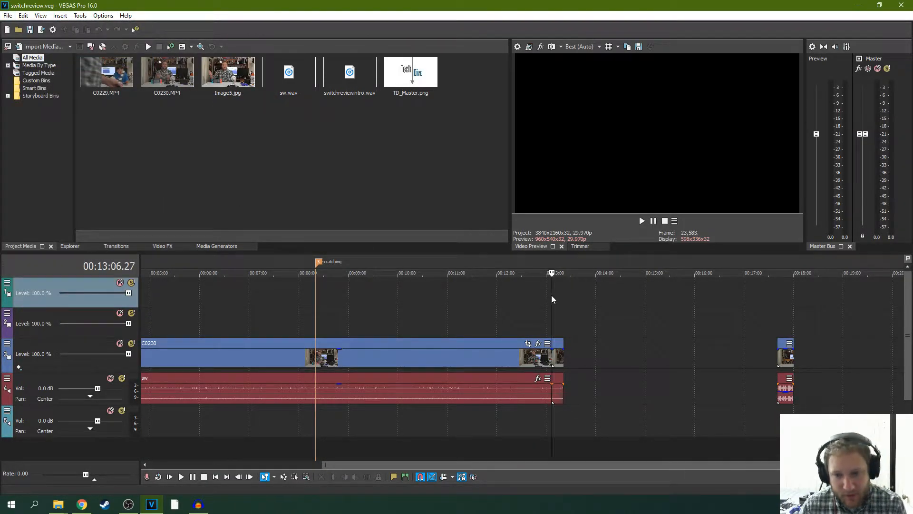
# - Play the last C0230 clip to its end and trim the clip and its audio back to 00:13:21.06
pyautogui.scroll(-2, 550, 295)
pyautogui.scroll(5, 617, 297)
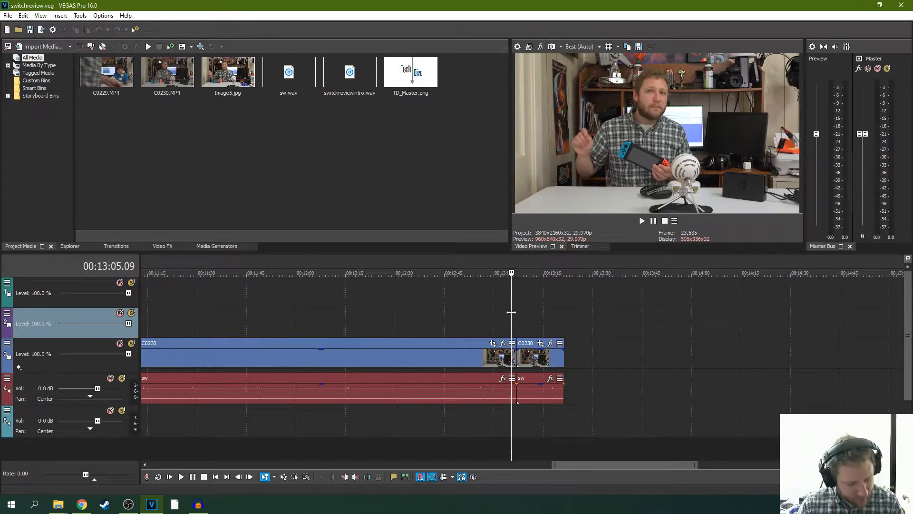
pyautogui.click(642, 221)
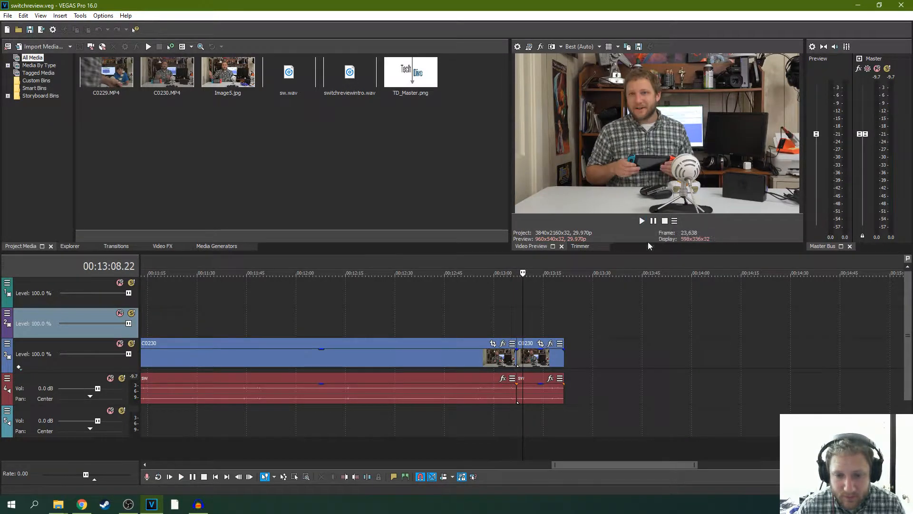
pyautogui.click(539, 315)
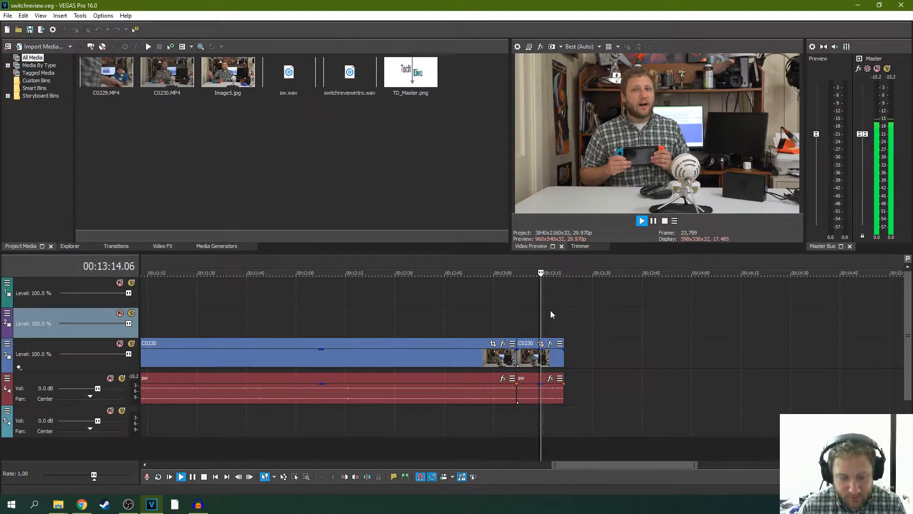
pyautogui.click(655, 221)
pyautogui.scroll(3, 643, 272)
pyautogui.scroll(3, 619, 291)
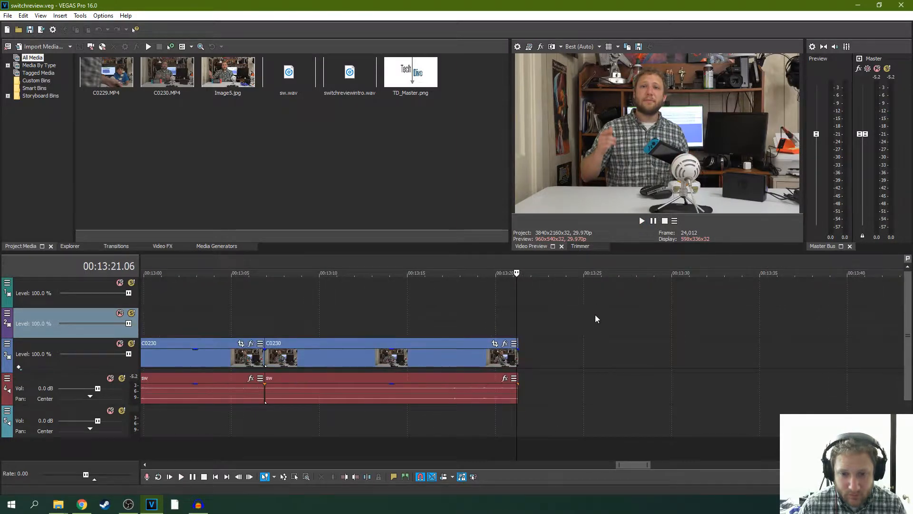
pyautogui.moveTo(518, 357); pyautogui.dragTo(516, 356)
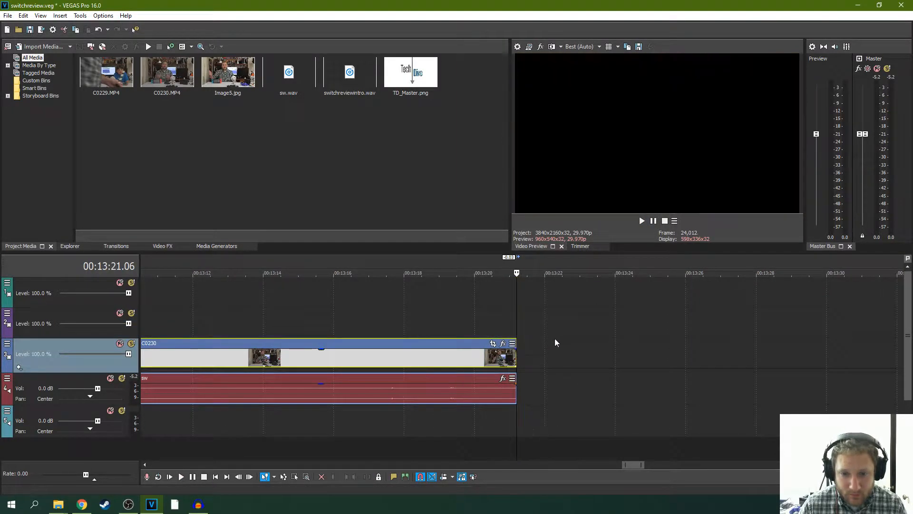
# - Move the separate C0229 clip against the end of the last C0230 clip and place its switchreviewintro audio on track 5
pyautogui.scroll(-6, 555, 339)
pyautogui.scroll(-3, 618, 355)
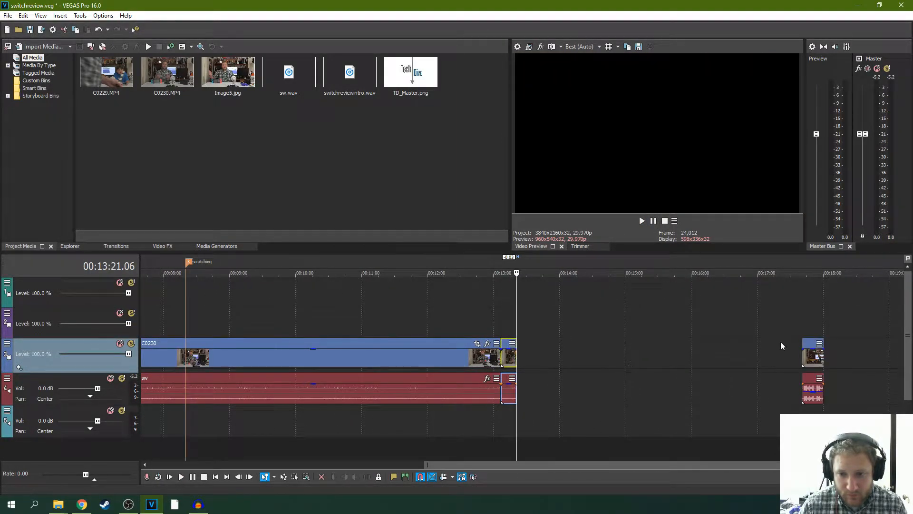
pyautogui.click(803, 355)
pyautogui.press('space')
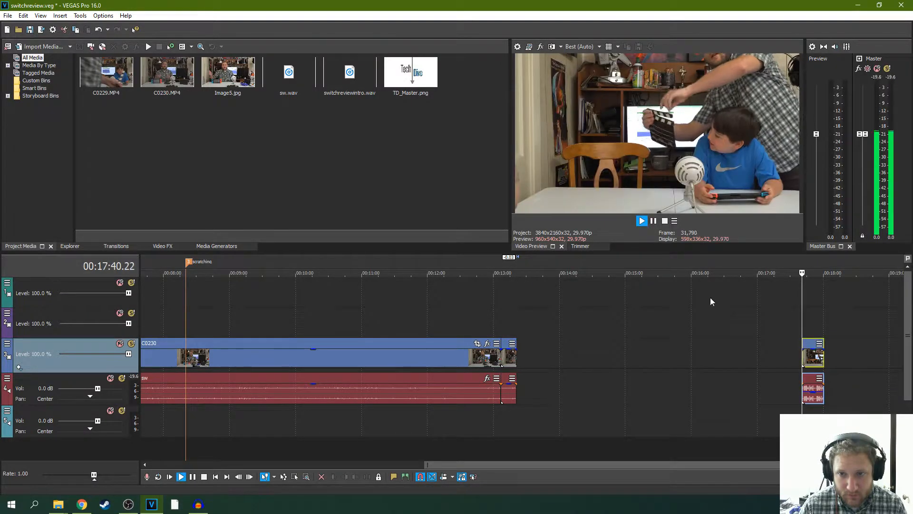
pyautogui.click(653, 222)
pyautogui.scroll(2, 621, 350)
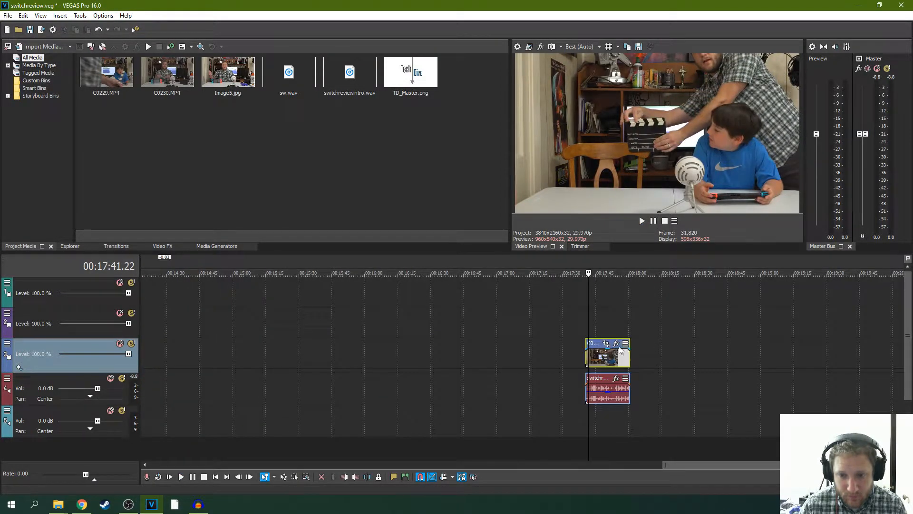
pyautogui.moveTo(595, 347); pyautogui.dragTo(276, 336)
pyautogui.scroll(-4, 265, 336)
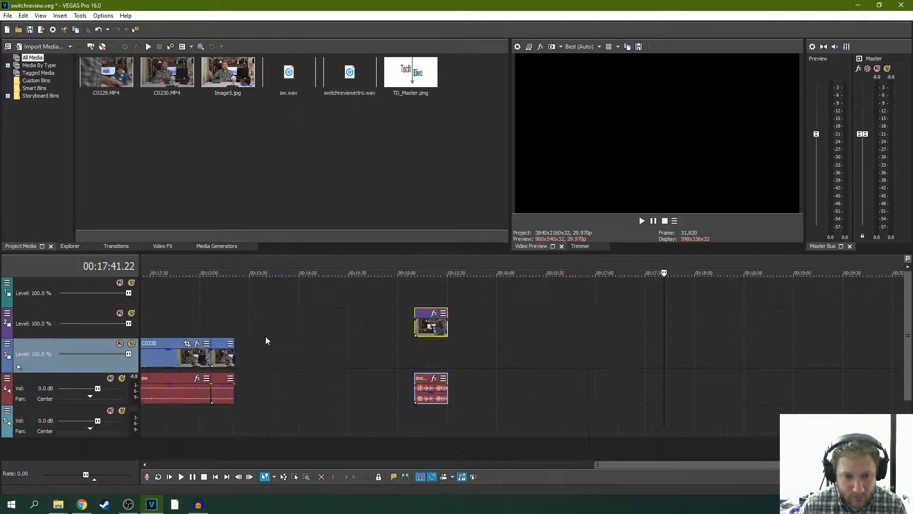
pyautogui.moveTo(582, 322); pyautogui.dragTo(462, 416)
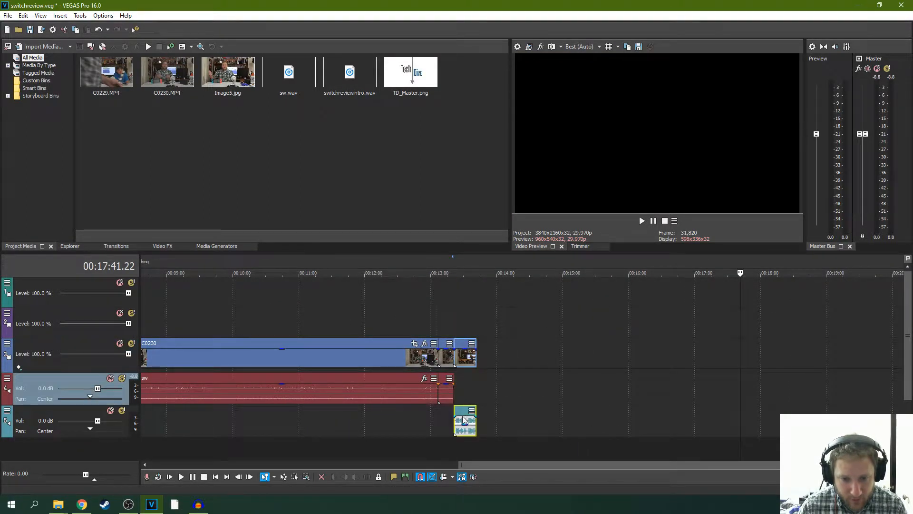
# - Play the join from C0230 through the end of the C0229 clip and save the project
pyautogui.click(450, 415)
pyautogui.press('space')
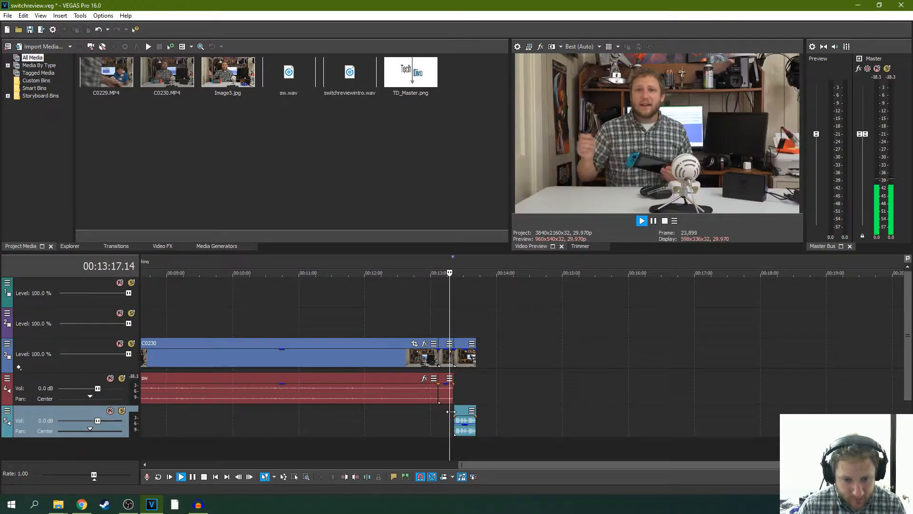
pyautogui.click(653, 222)
pyautogui.scroll(4, 469, 312)
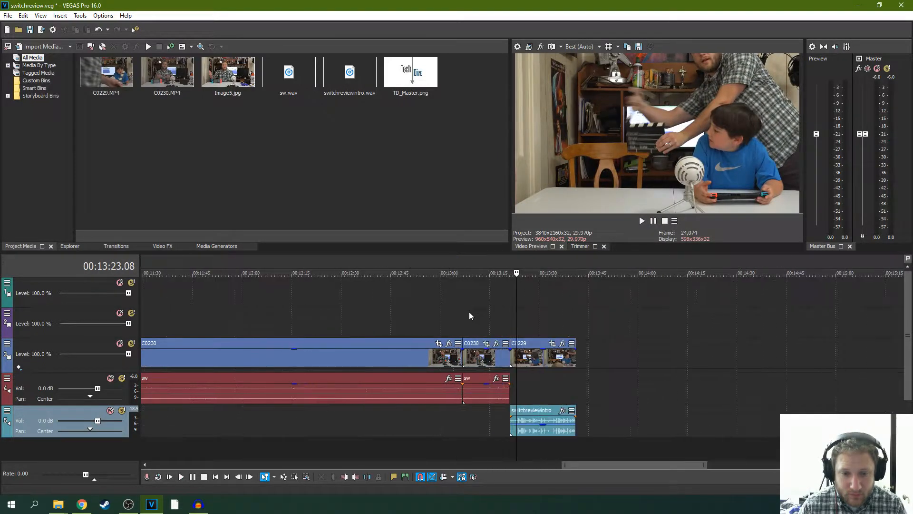
pyautogui.scroll(2, 498, 315)
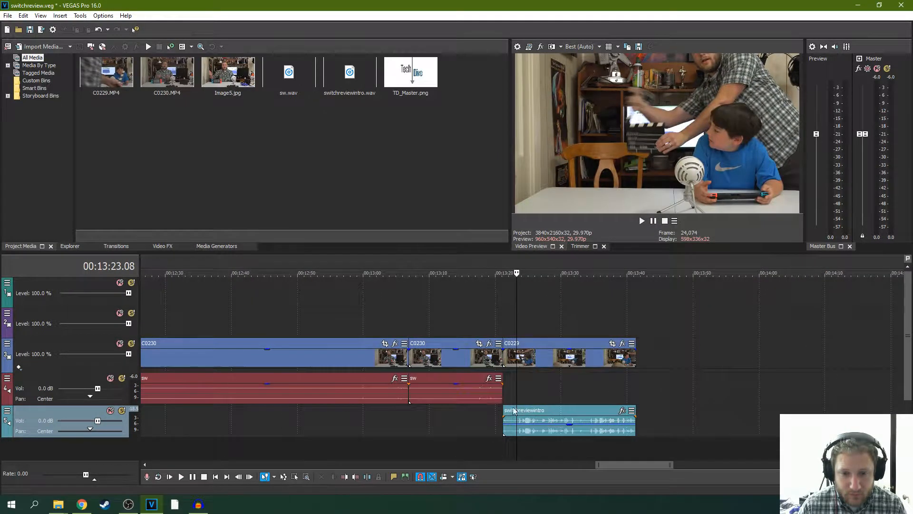
pyautogui.click(490, 319)
pyautogui.press('space')
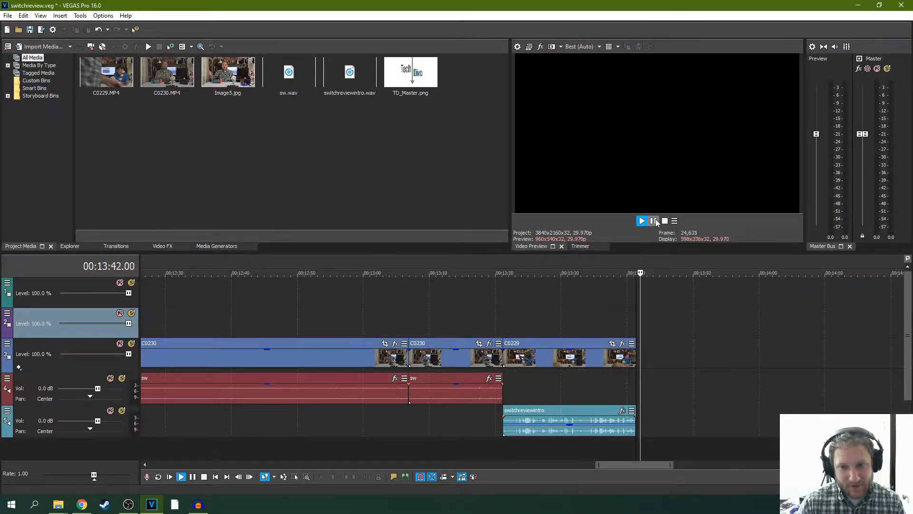
pyautogui.click(655, 221)
pyautogui.click(6, 17)
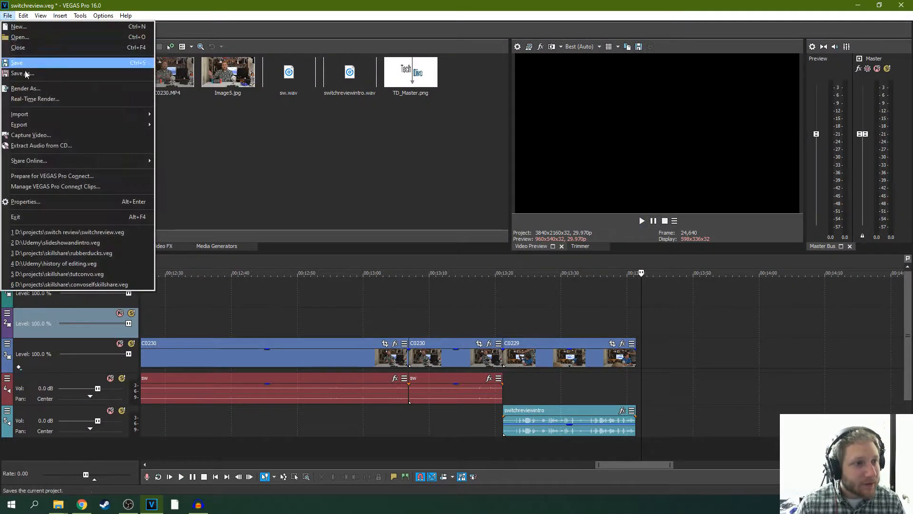
pyautogui.click(23, 64)
# - Add an empty audio track directly below the switchreviewintro track and save the project
pyautogui.click(402, 297)
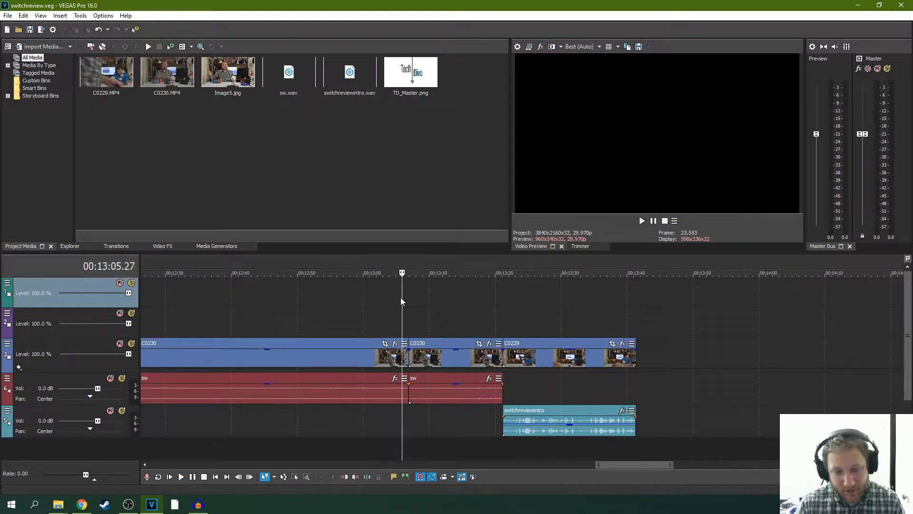
pyautogui.scroll(-10, 415, 300)
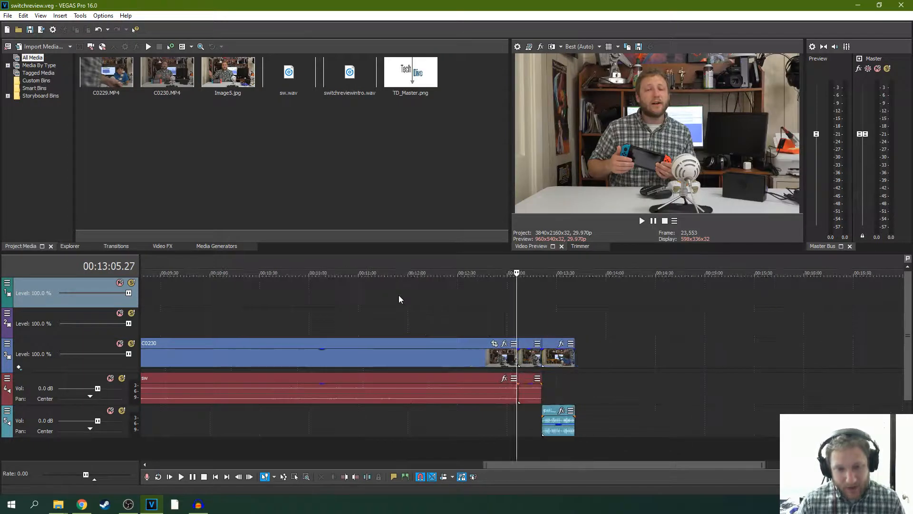
pyautogui.rightClick(74, 409)
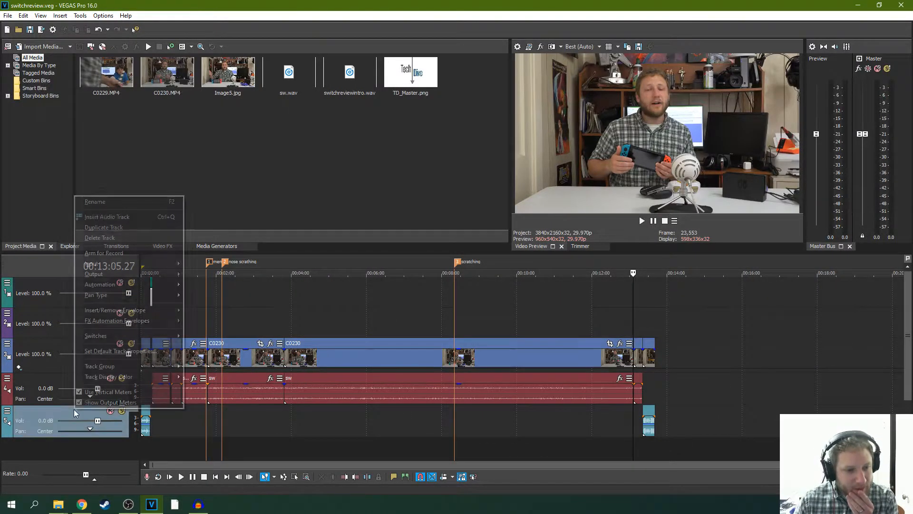
pyautogui.click(121, 227)
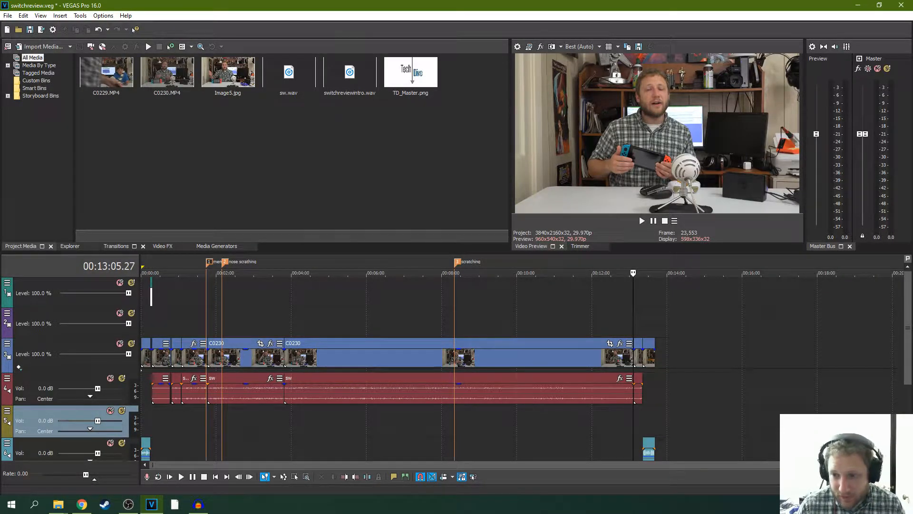
pyautogui.moveTo(907, 315); pyautogui.dragTo(907, 353)
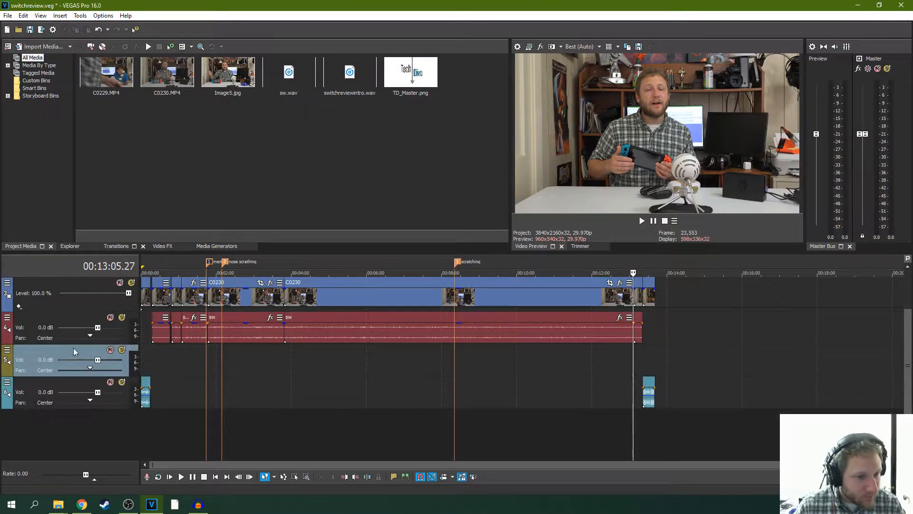
pyautogui.moveTo(74, 348); pyautogui.dragTo(84, 394)
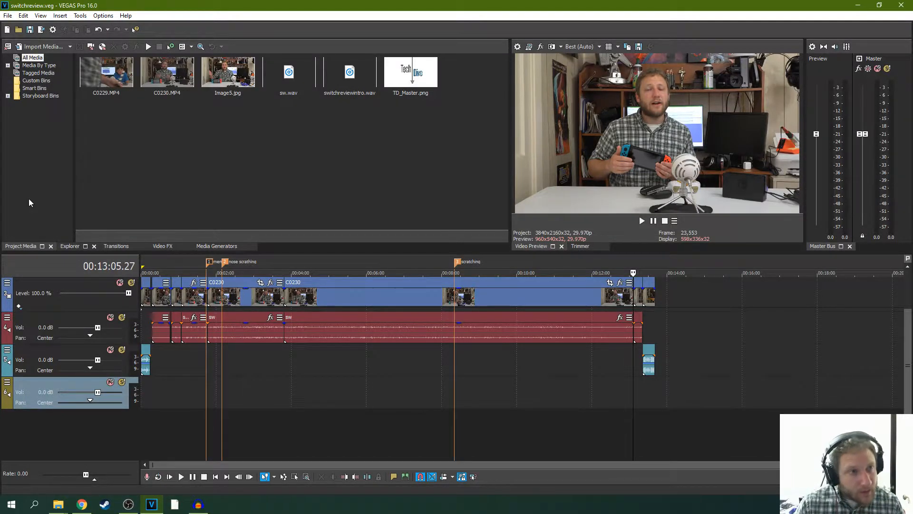
pyautogui.click(7, 16)
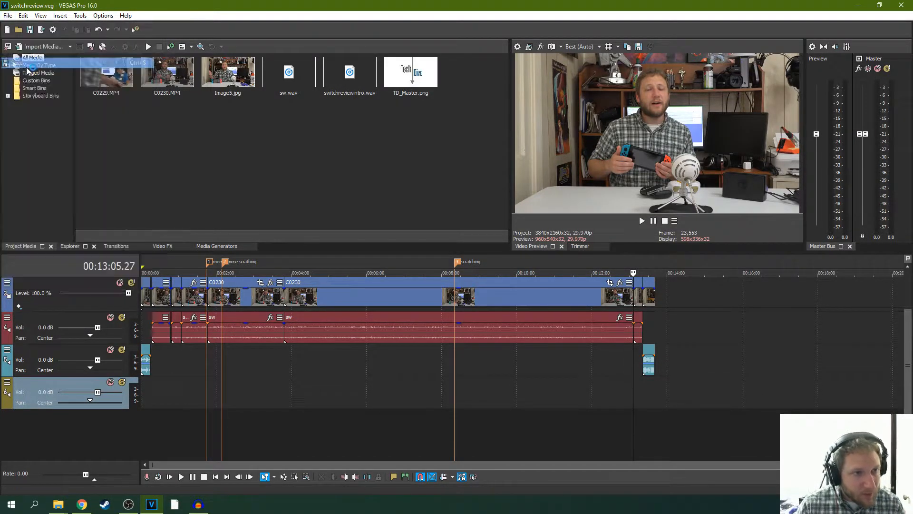
pyautogui.click(315, 164)
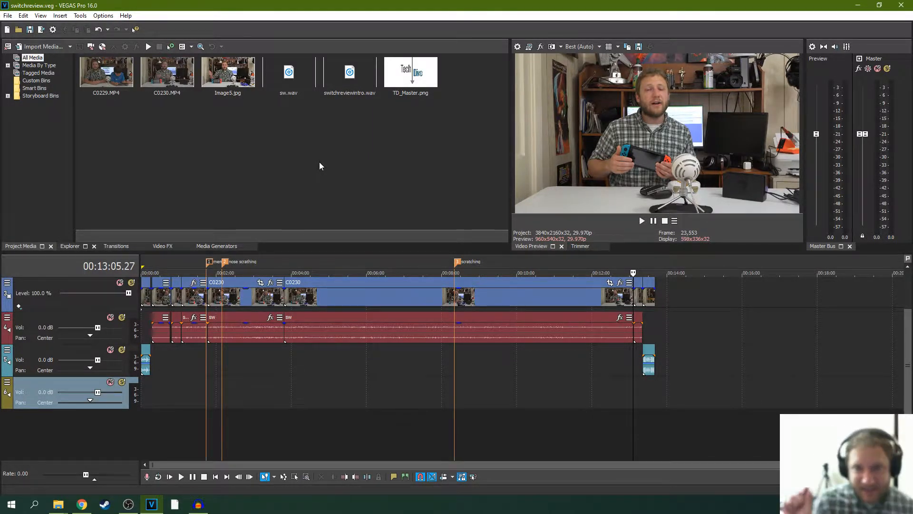
# - Replay the C0230–C0229 join, extend the start of C0229 and its audio by about half a second, and keep it butted against C0230
pyautogui.click(640, 353)
pyautogui.scroll(8, 622, 336)
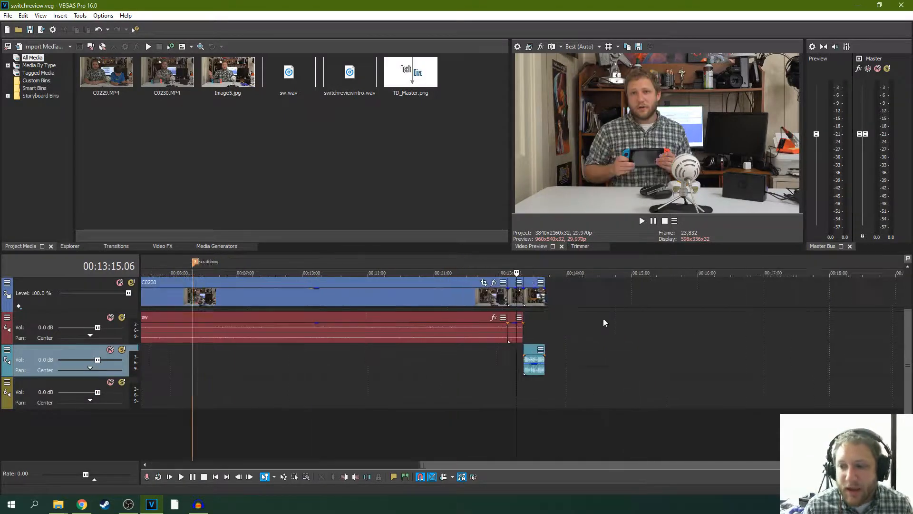
pyautogui.click(642, 221)
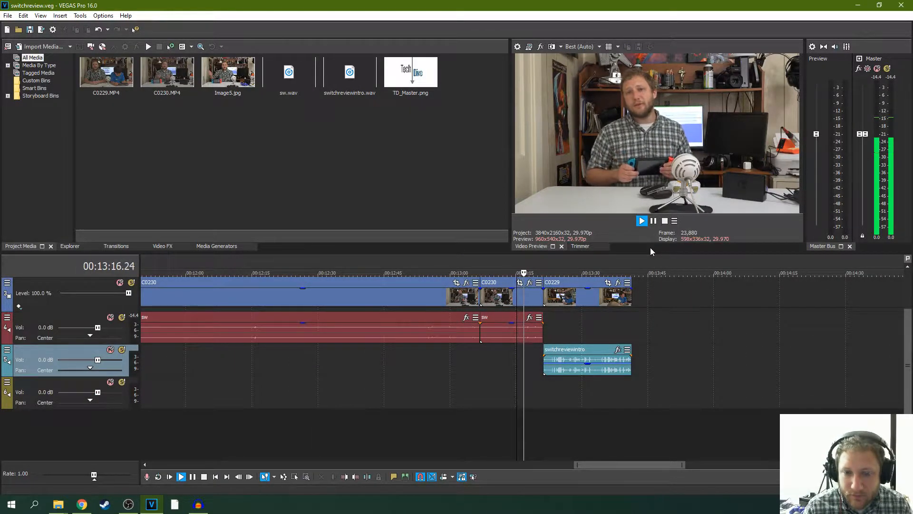
pyautogui.click(653, 221)
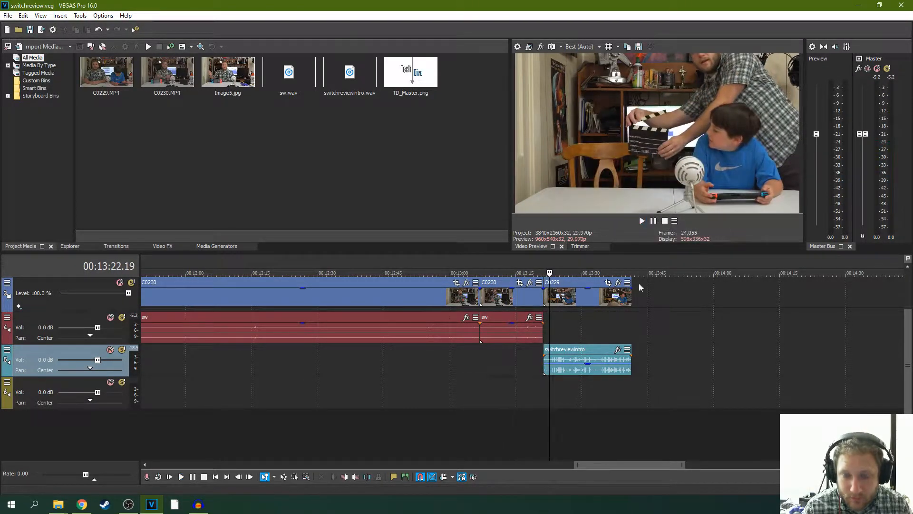
pyautogui.scroll(4, 525, 350)
pyautogui.click(494, 355)
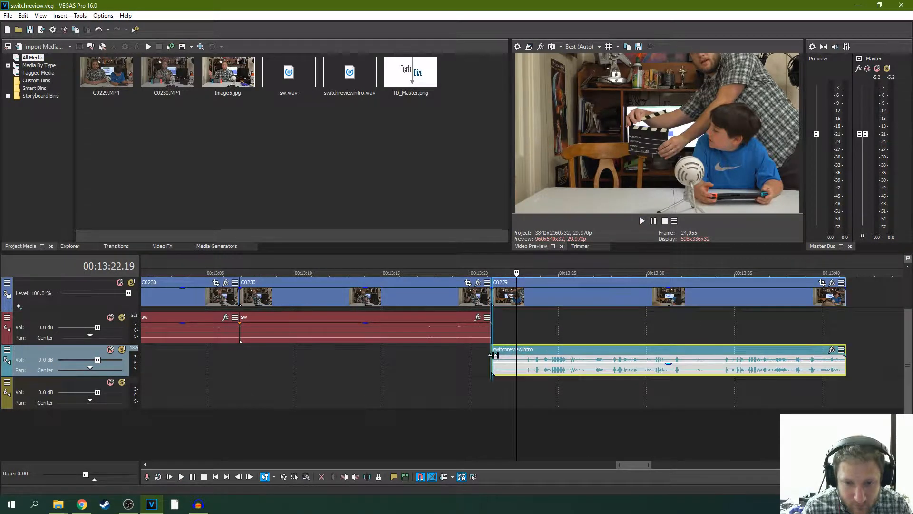
pyautogui.moveTo(544, 284); pyautogui.dragTo(524, 286)
# - Play the revised join through the end of the C0229 clip and save the project again
pyautogui.press('space')
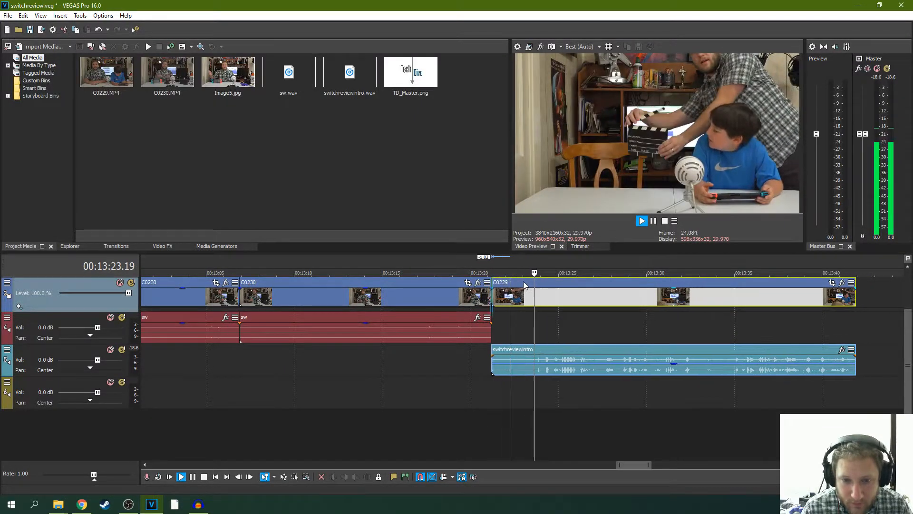
pyautogui.click(479, 267)
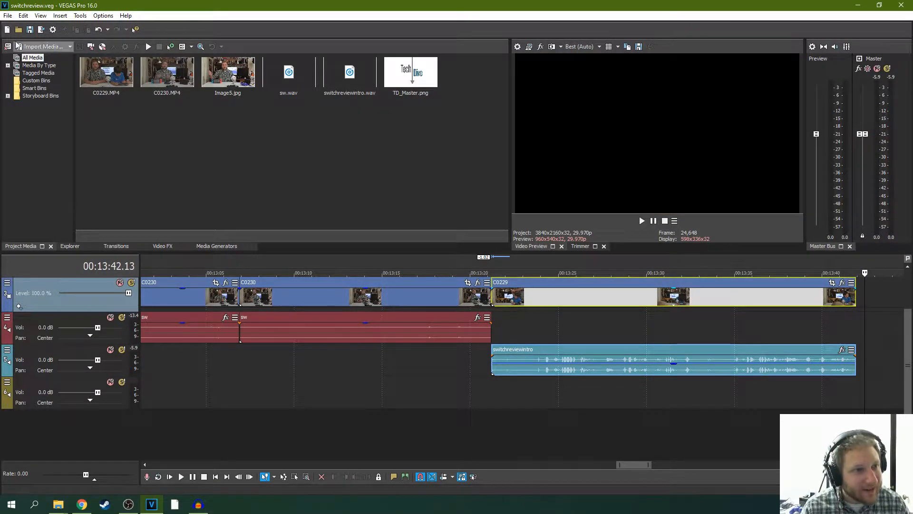
pyautogui.click(8, 15)
pyautogui.click(24, 63)
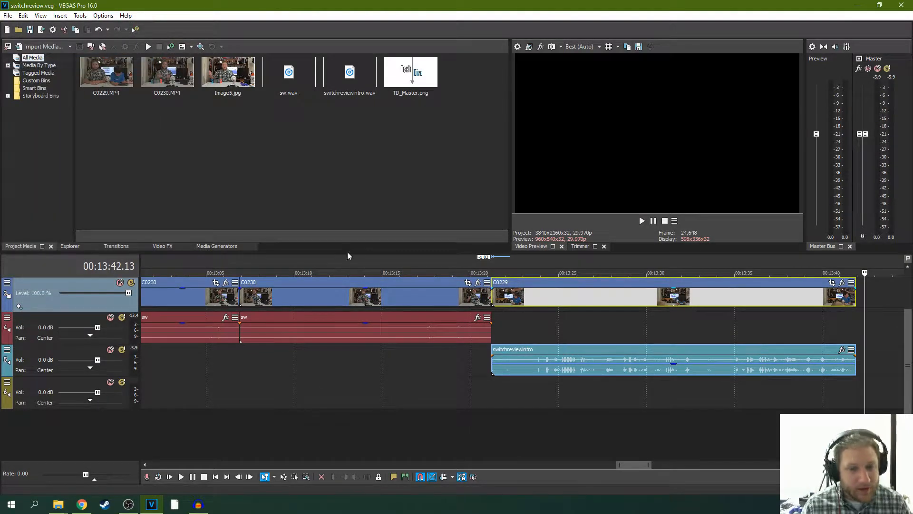
pyautogui.scroll(-5, 472, 279)
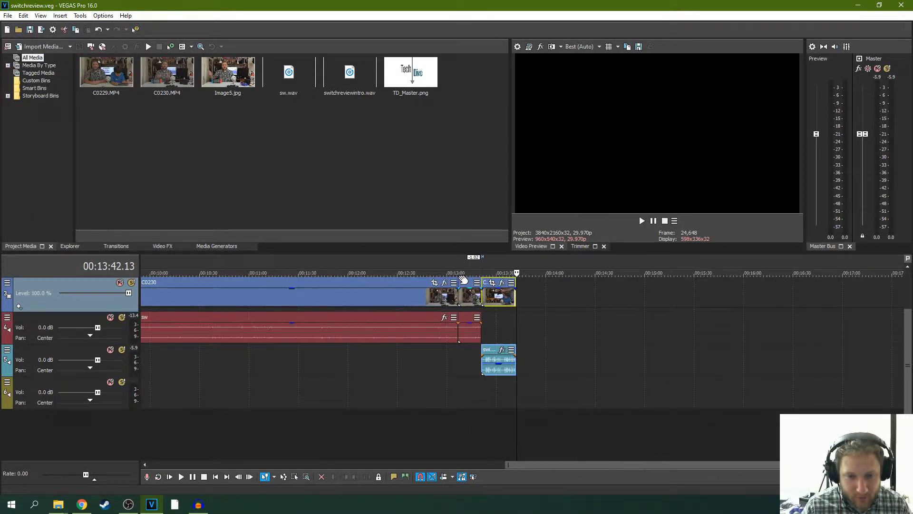
# - Switch to the YouTube Audio Library in the browser and listen to a preview of The Long Night
pyautogui.scroll(-6, 472, 278)
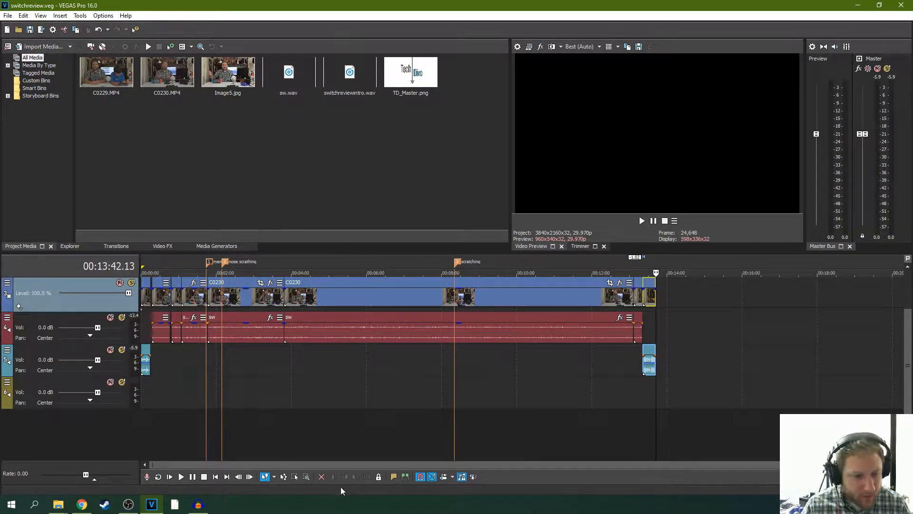
pyautogui.hotkey('alt', 'Tab')
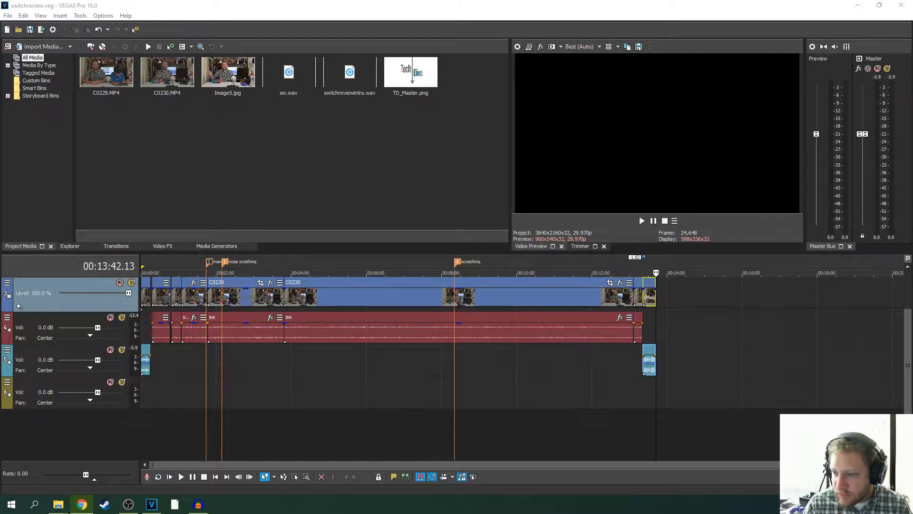
pyautogui.moveTo(912, 143); pyautogui.dragTo(371, 54)
pyautogui.doubleClick(749, 3)
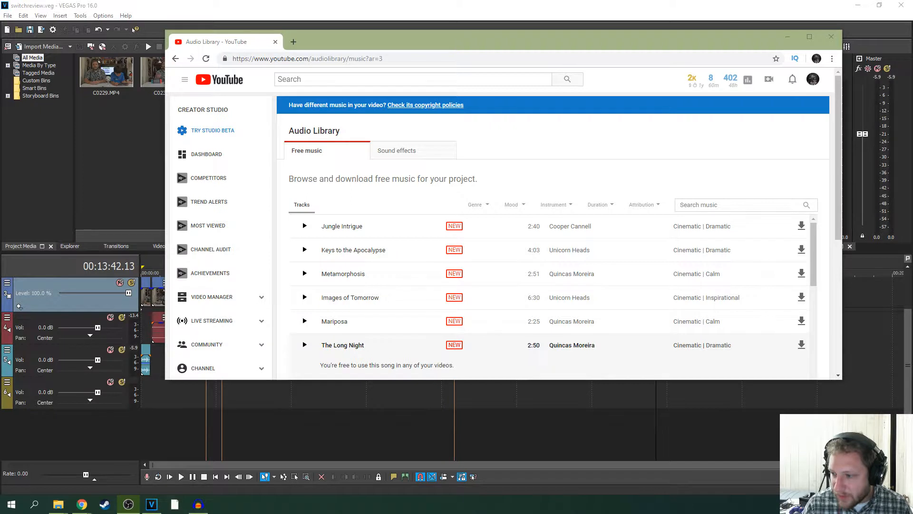
pyautogui.click(305, 345)
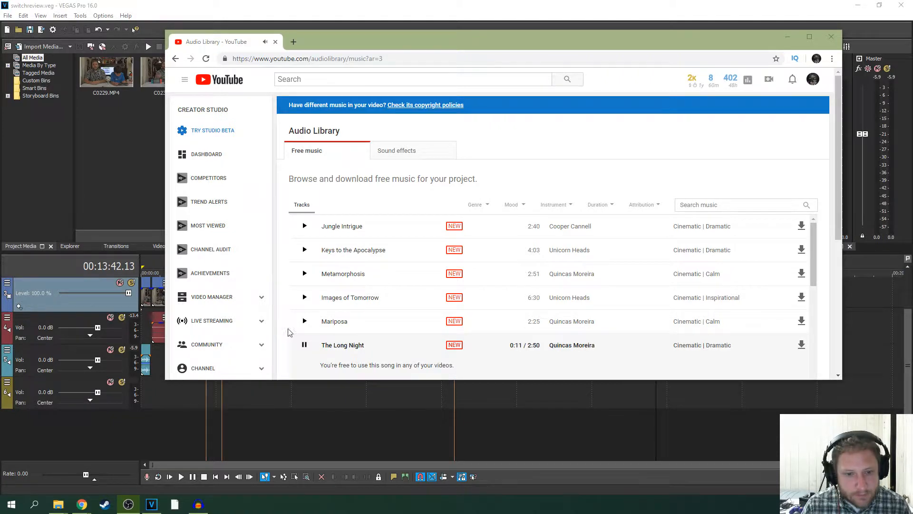
pyautogui.click(305, 344)
# - Browse further through the free music tracks and listen to a preview of Jazz Apricot
pyautogui.scroll(-5, 805, 299)
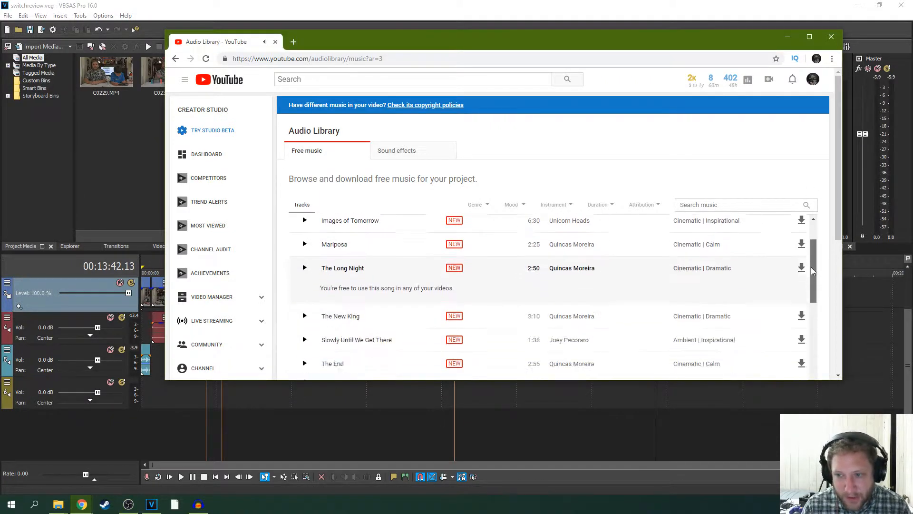
pyautogui.scroll(-1, 804, 307)
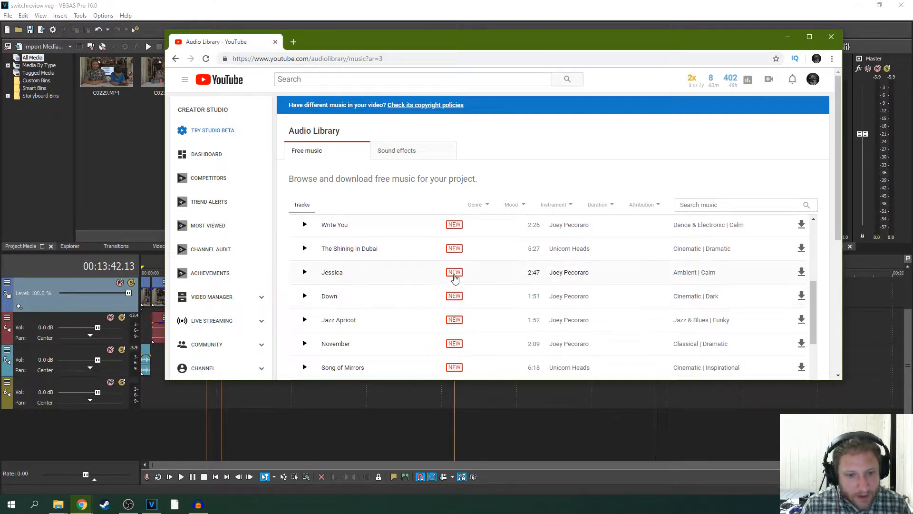
pyautogui.scroll(-1, 343, 293)
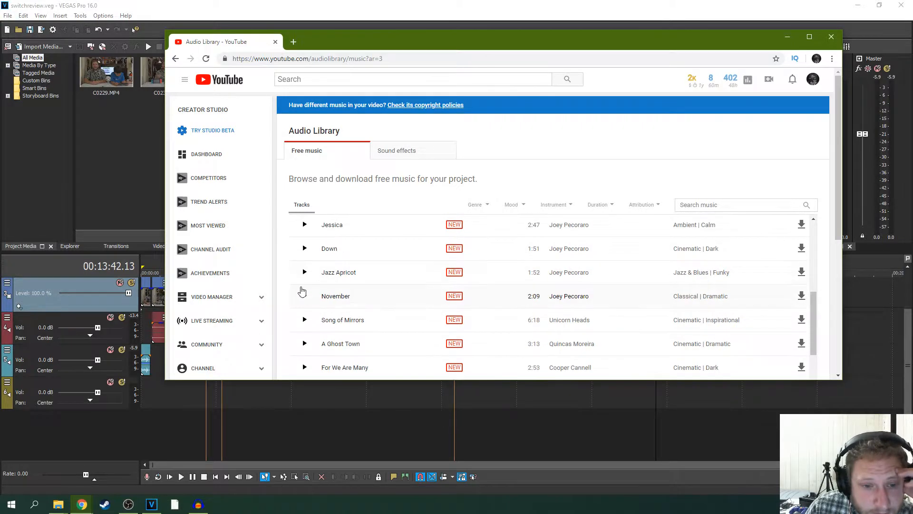
pyautogui.click(304, 274)
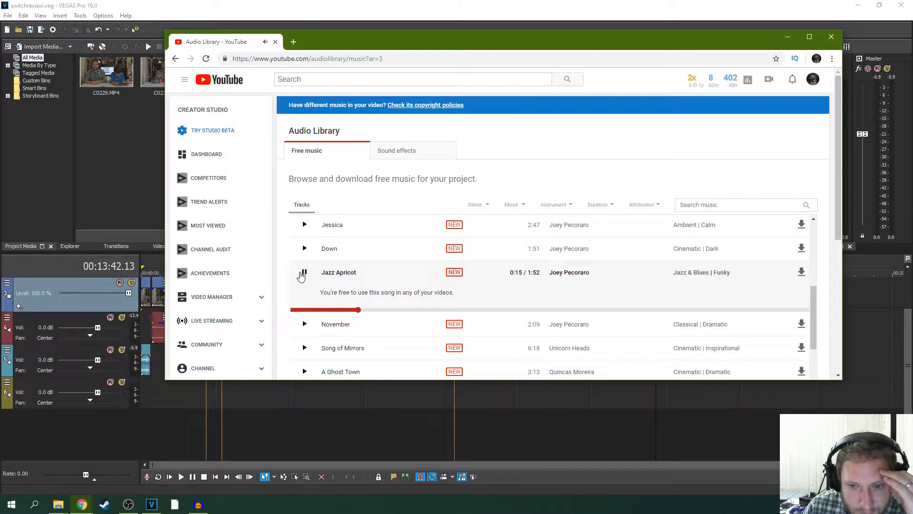
pyautogui.click(335, 275)
pyautogui.click(305, 272)
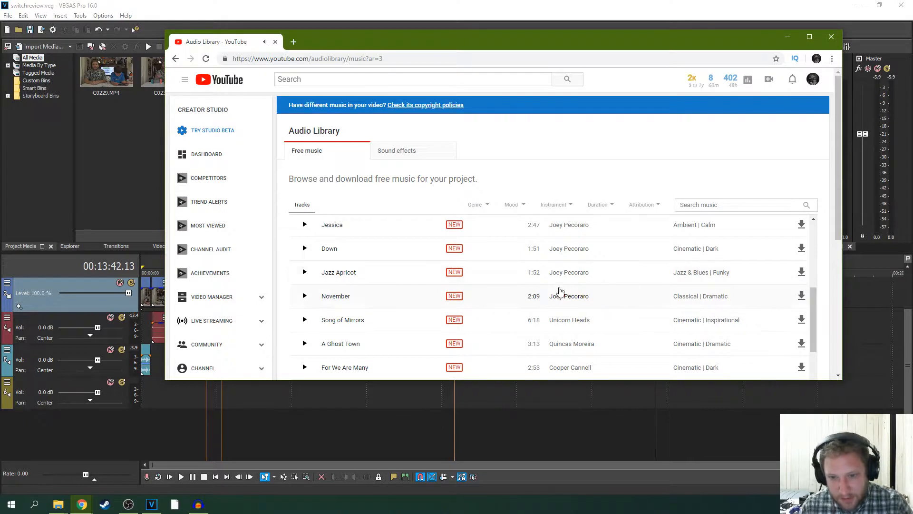
# - Download Jazz Apricot, show the MP3 in its folder and put the browser window away
pyautogui.click(802, 273)
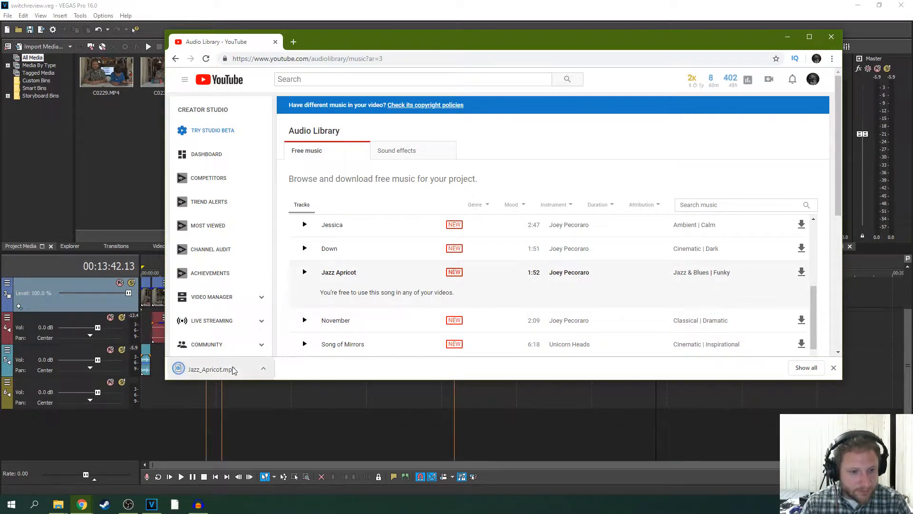
pyautogui.click(263, 368)
pyautogui.click(296, 411)
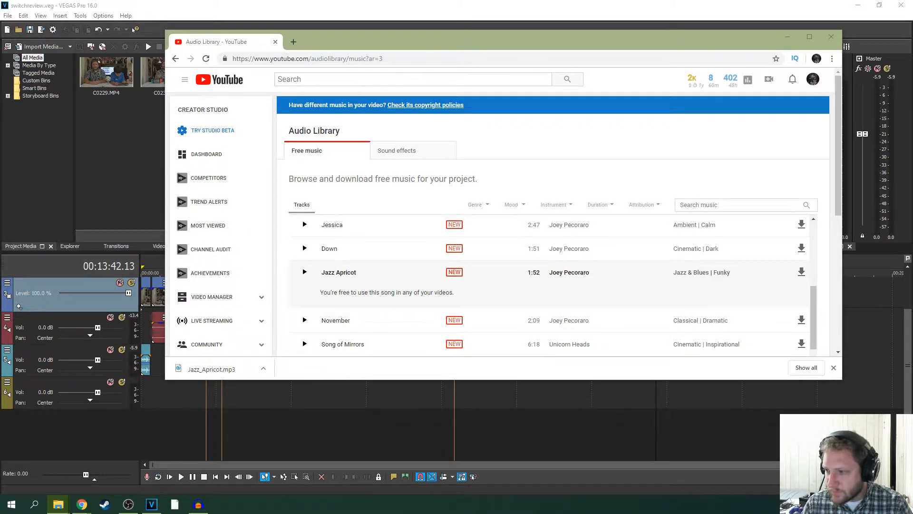
pyautogui.click(788, 37)
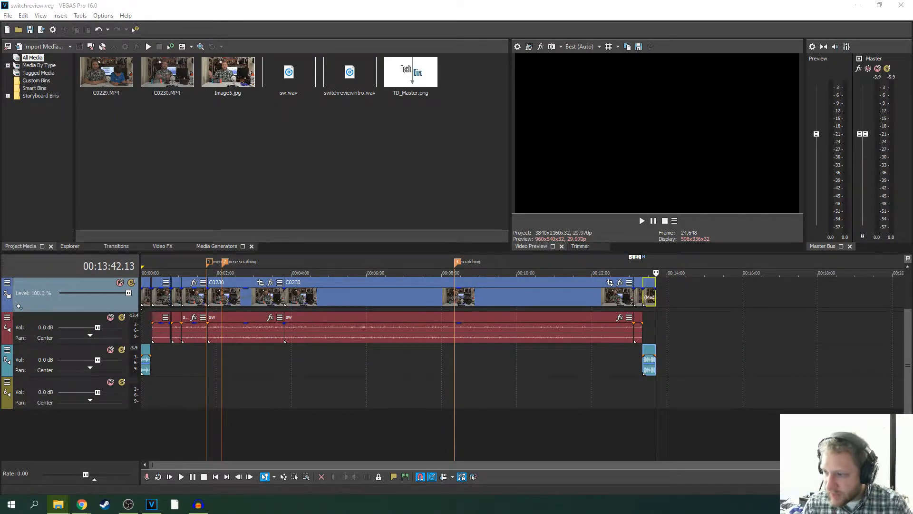
# - Bring Jazz_Apricot.mp3 into VEGAS Pro at the start of the empty audio track and lower that track's volume to -5.9 dB
pyautogui.moveTo(414, 165); pyautogui.dragTo(345, 156)
pyautogui.moveTo(283, 138); pyautogui.dragTo(210, 167)
pyautogui.moveTo(290, 78); pyautogui.dragTo(163, 380)
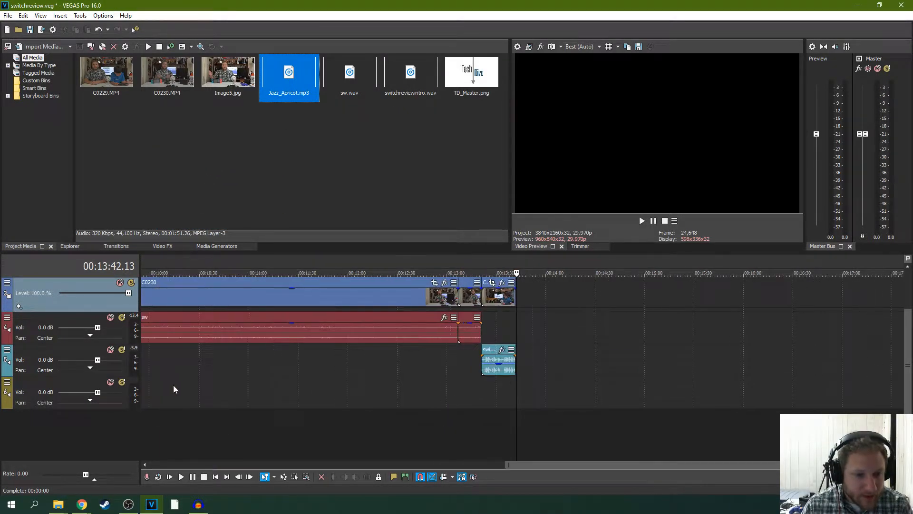
pyautogui.click(174, 393)
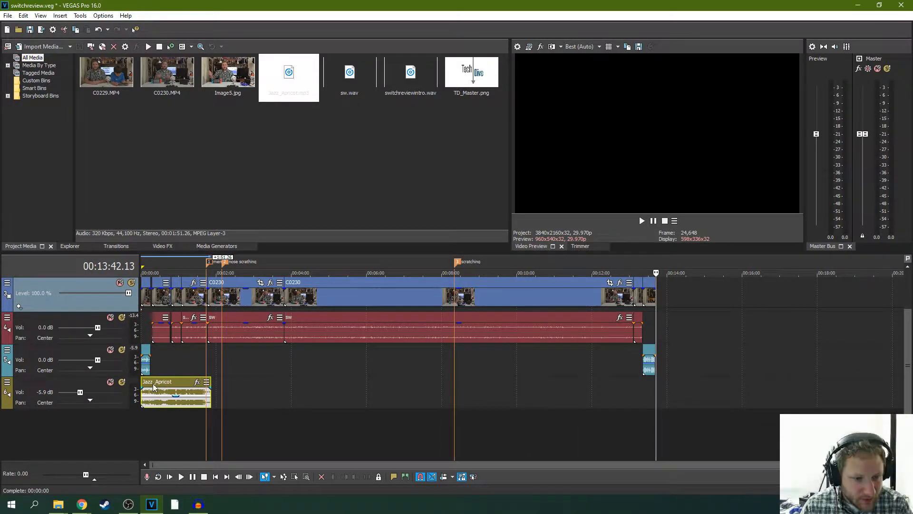
# - Play the intro from the project start into the Tech Dive logo to check the music level against the speech
pyautogui.click(153, 387)
pyautogui.scroll(3, 211, 394)
pyautogui.click(176, 479)
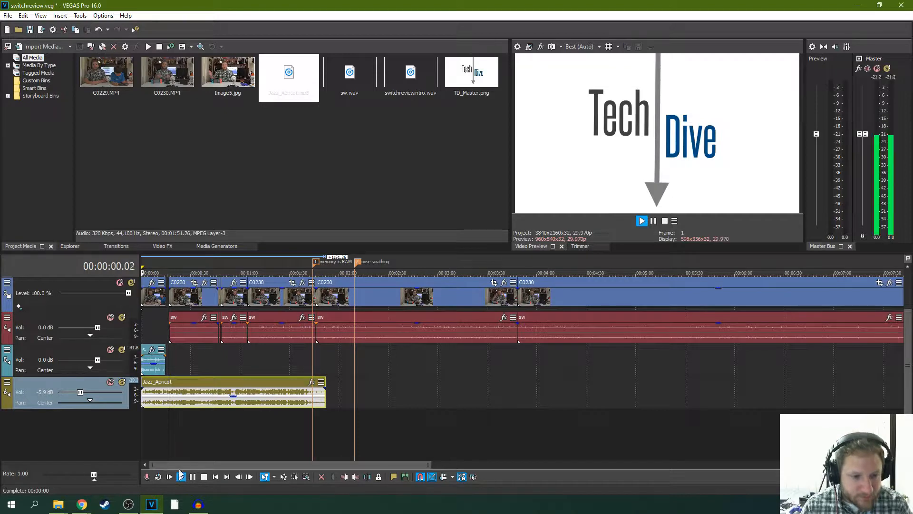
pyautogui.scroll(2, 255, 410)
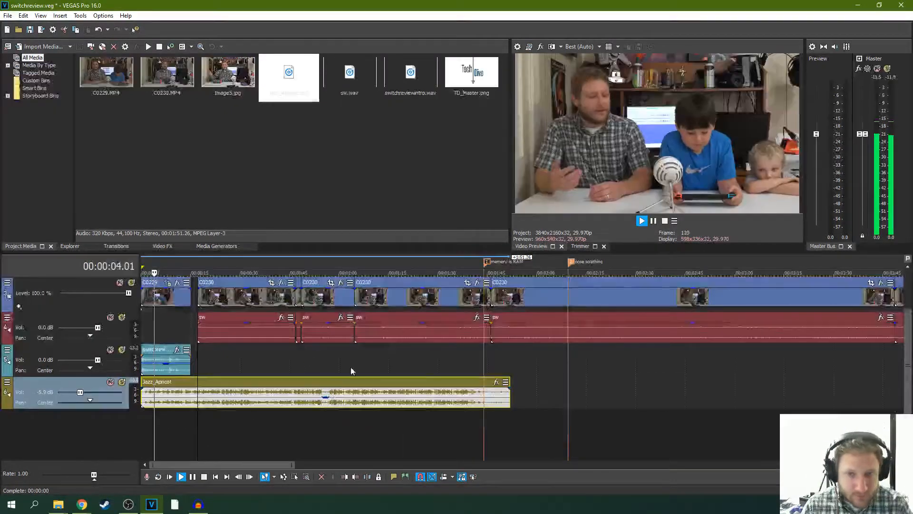
pyautogui.click(653, 221)
pyautogui.scroll(5, 683, 328)
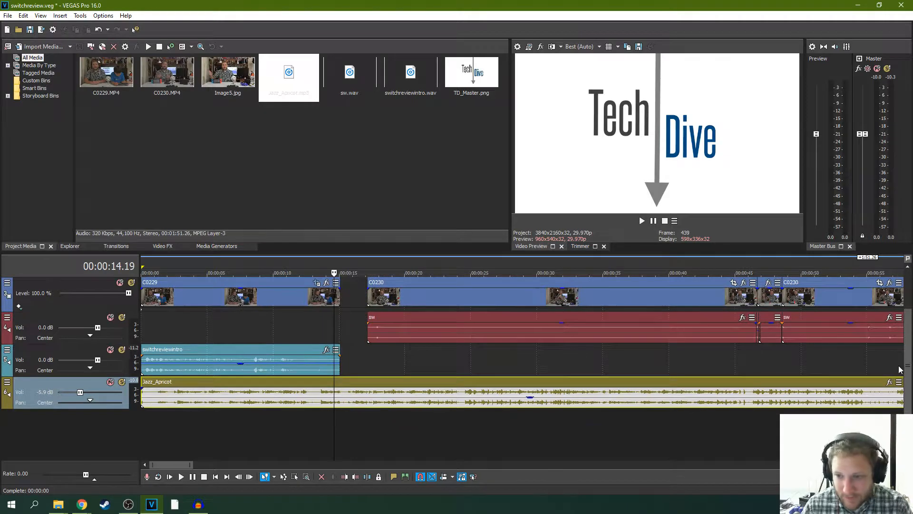
# - Place the cursor just before the TD_Master logo and lower the Jazz_Apricot track's volume to -11.4 dB
pyautogui.scroll(2, 899, 369)
pyautogui.moveTo(329, 300); pyautogui.dragTo(327, 298)
pyautogui.click(317, 300)
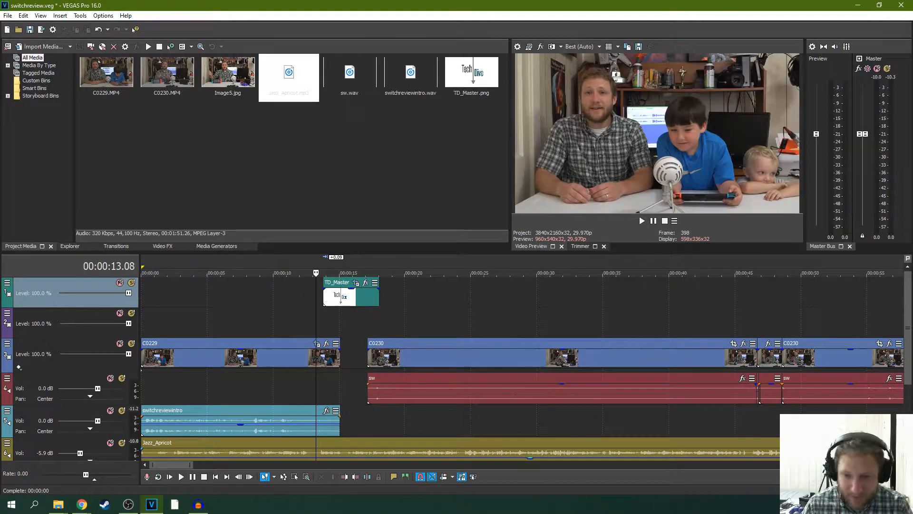
pyautogui.scroll(-2, 903, 336)
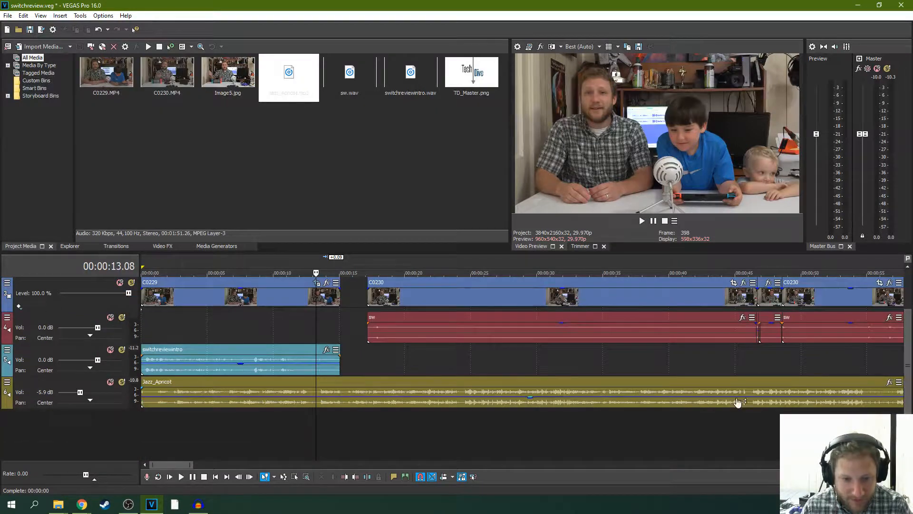
pyautogui.click(529, 401)
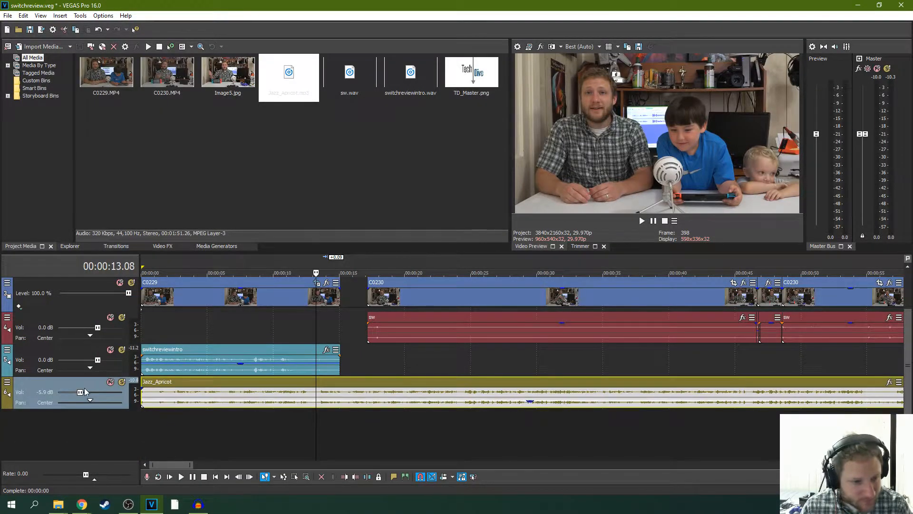
pyautogui.moveTo(80, 392); pyautogui.dragTo(75, 393)
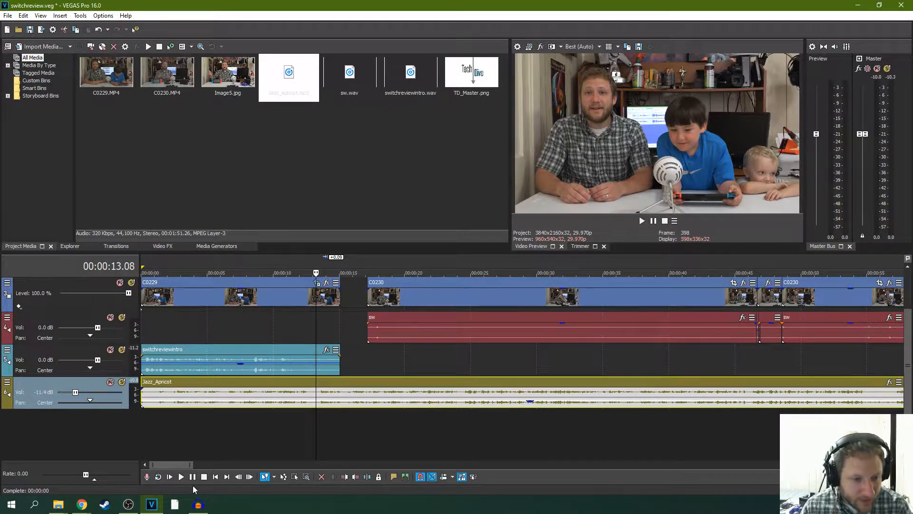
# - Play from the end of the intro through the logo into C0230 to check the quieter music and the transition
pyautogui.click(169, 477)
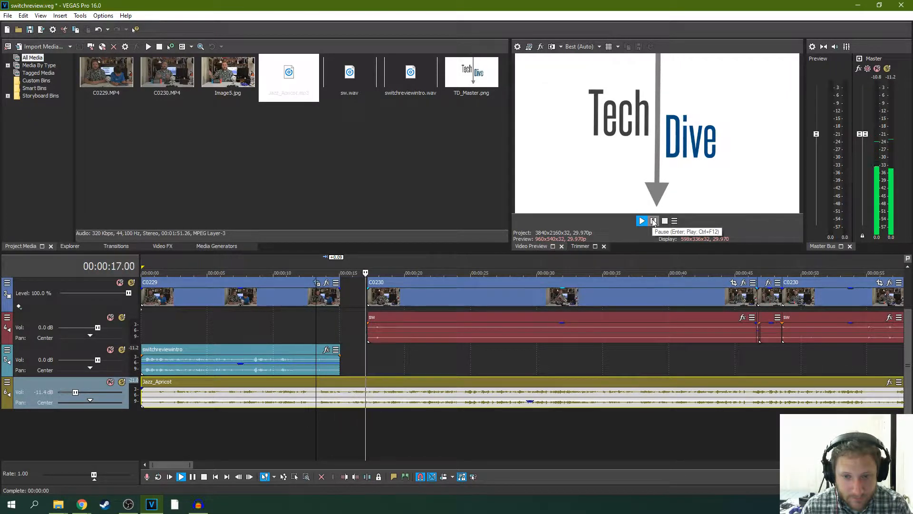
pyautogui.click(654, 221)
pyautogui.scroll(2, 904, 340)
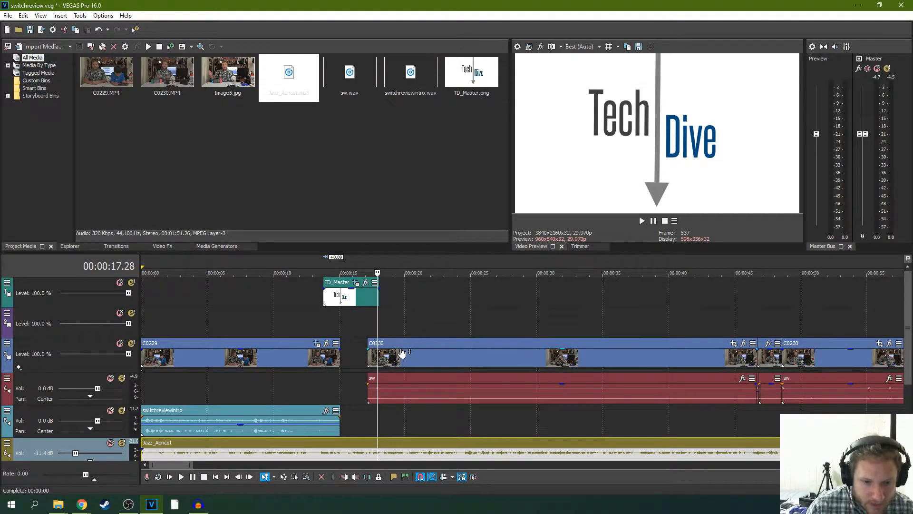
pyautogui.scroll(-10, 399, 415)
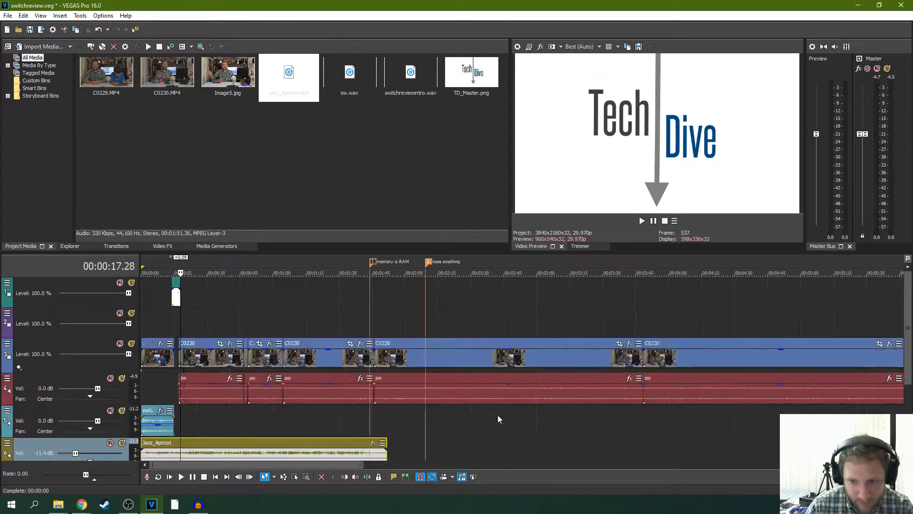
# - Turn on Auto Ripple and move the first C0230 clip with its audio about 1.2 seconds earlier under the TD_Master logo
pyautogui.scroll(5, 371, 407)
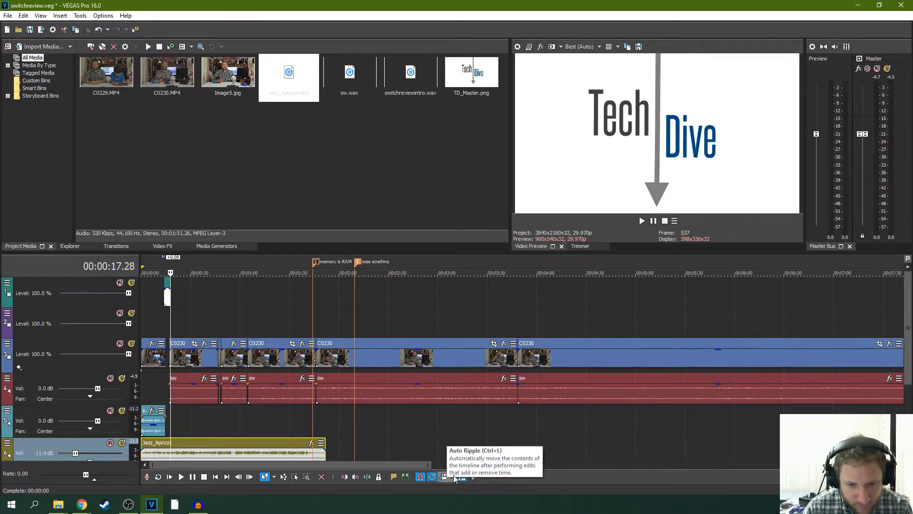
pyautogui.scroll(8, 279, 357)
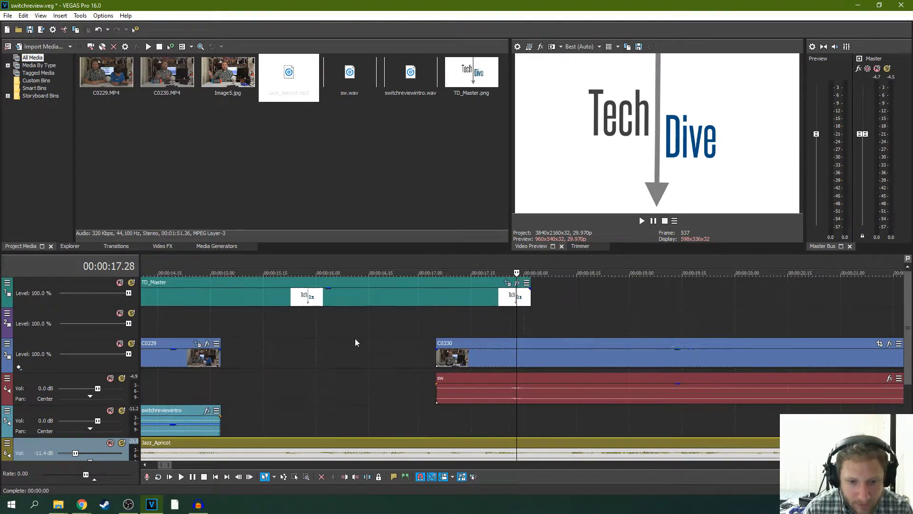
pyautogui.moveTo(460, 352); pyautogui.dragTo(333, 352)
pyautogui.click(295, 357)
# - Play the logo-to-C0230 transition twice, the second time from the start of C0230, to judge its new timing
pyautogui.click(641, 221)
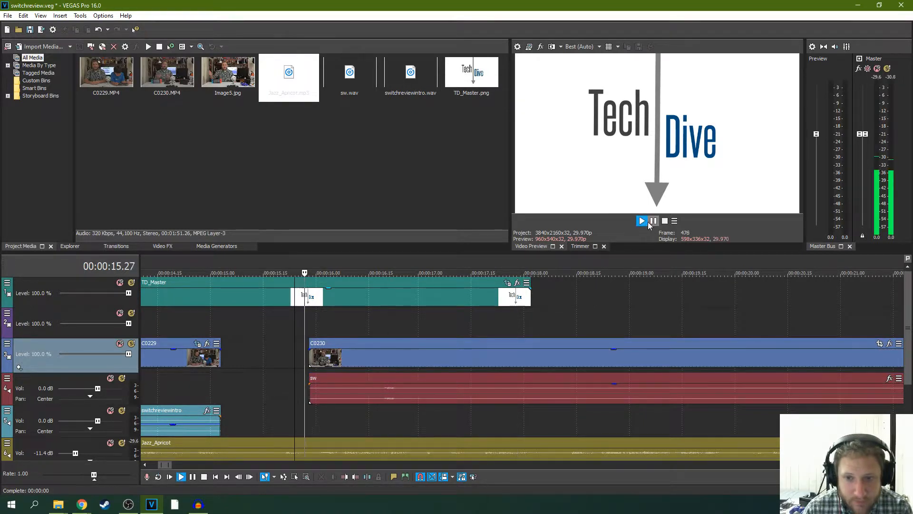
pyautogui.click(654, 220)
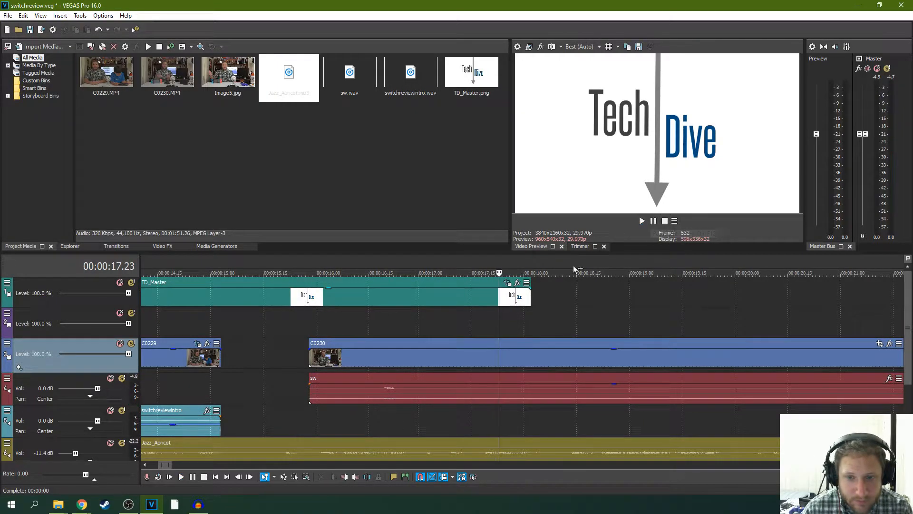
pyautogui.scroll(-2, 361, 351)
pyautogui.click(422, 343)
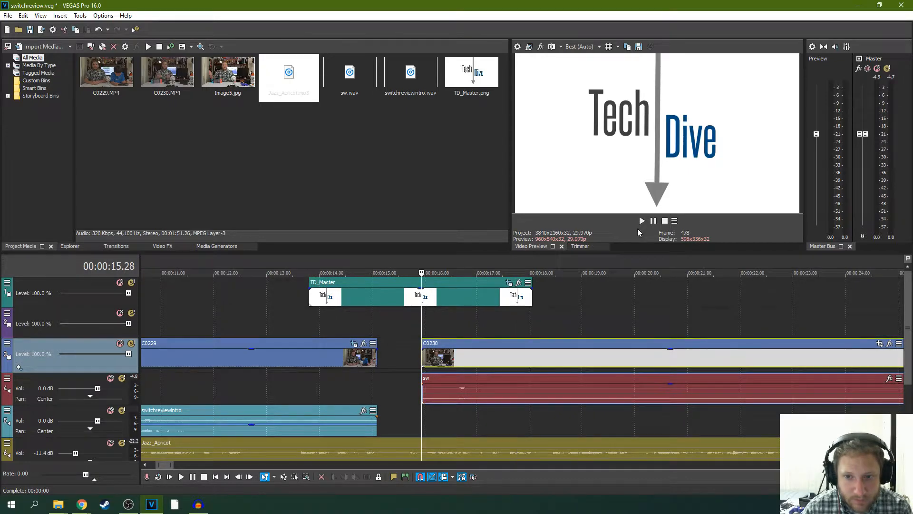
pyautogui.click(642, 221)
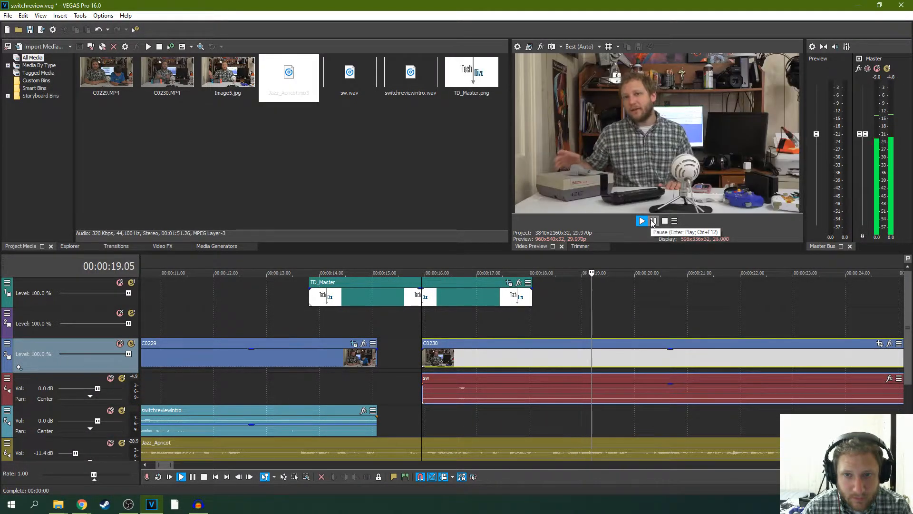
pyautogui.click(653, 220)
# - Move the first C0230 clip and its audio about a quarter second later, and replay from the logo into the clip
pyautogui.moveTo(482, 344); pyautogui.dragTo(494, 345)
pyautogui.click(403, 333)
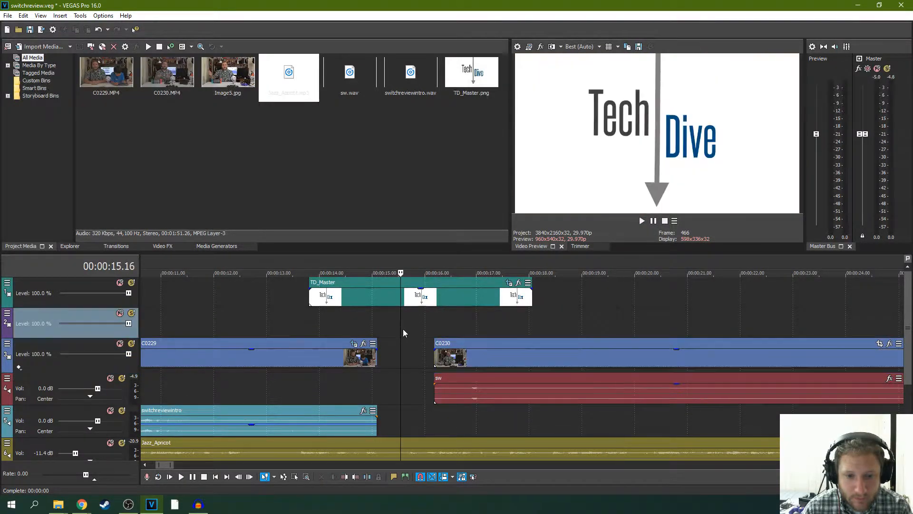
pyautogui.click(641, 221)
pyautogui.scroll(-15, 675, 370)
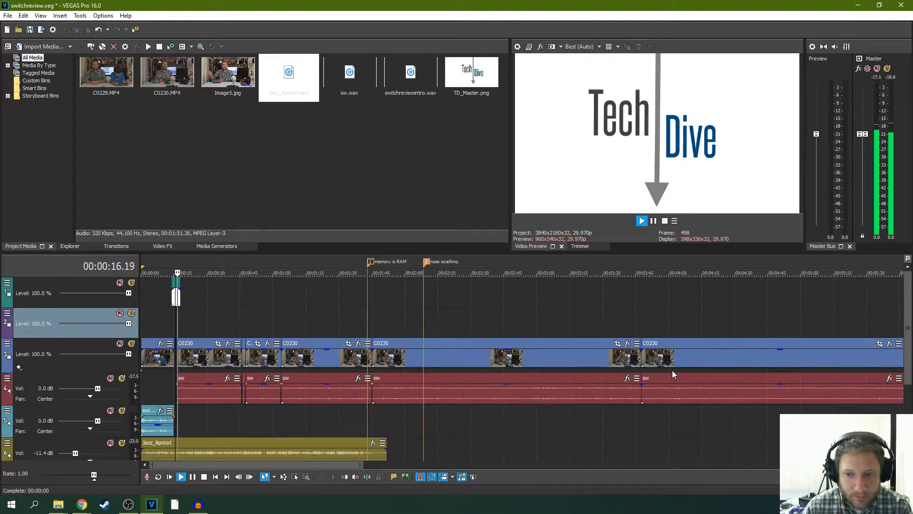
pyautogui.scroll(5, 630, 341)
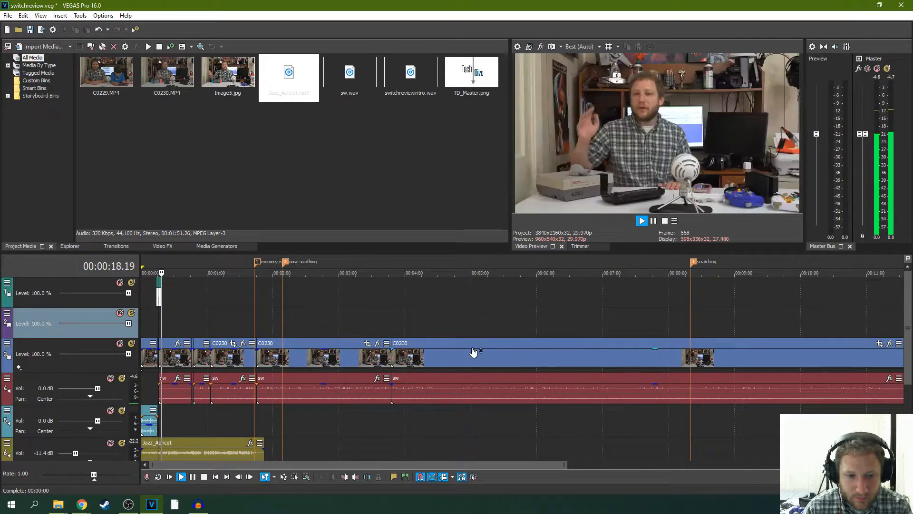
pyautogui.scroll(3, 453, 350)
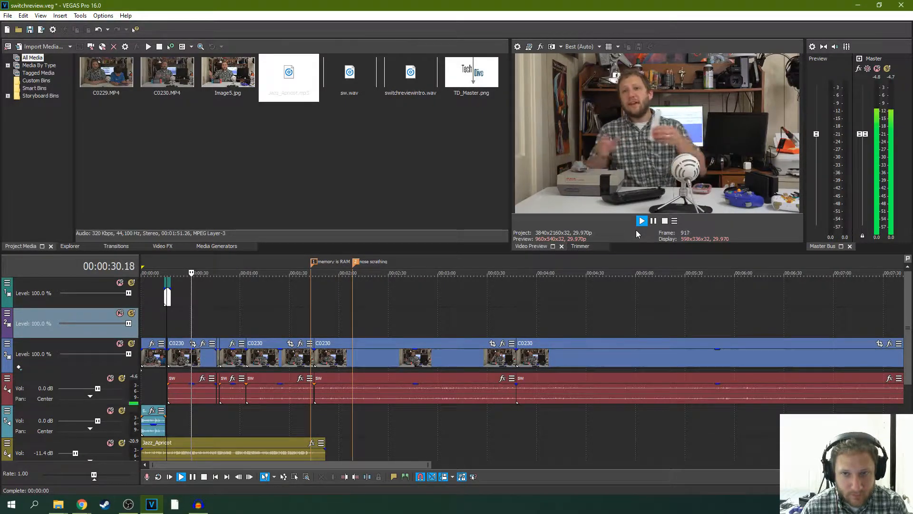
pyautogui.scroll(-2, 870, 372)
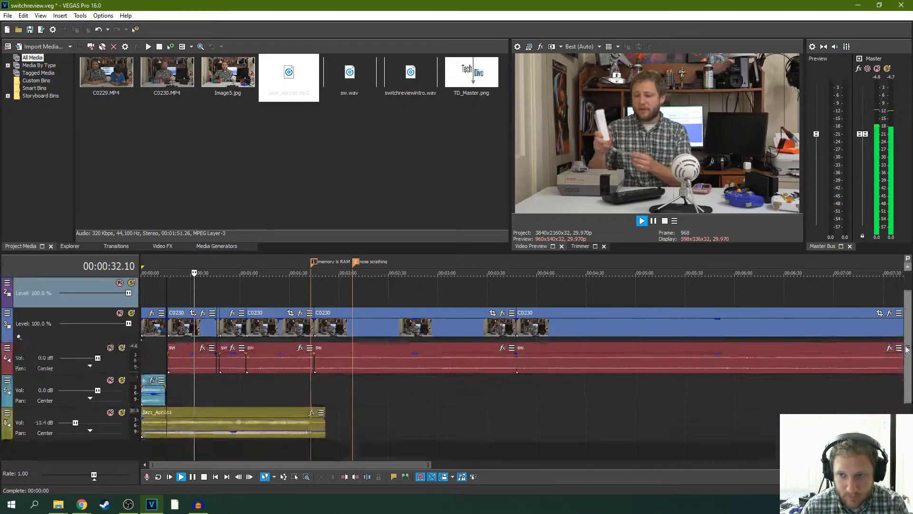
# - Lower the Jazz_Apricot music track to -16.1 dB, judging it soloed and against the C0229 intro from the project start
pyautogui.click(236, 405)
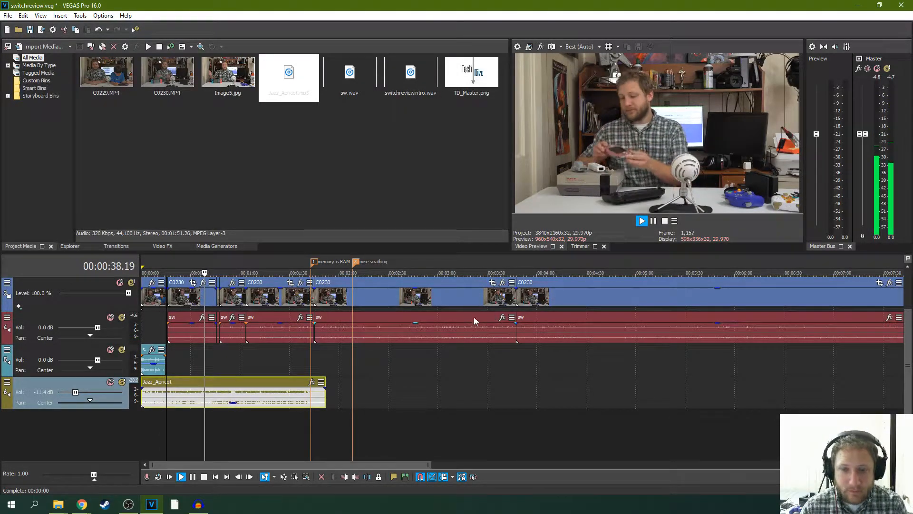
pyautogui.click(122, 382)
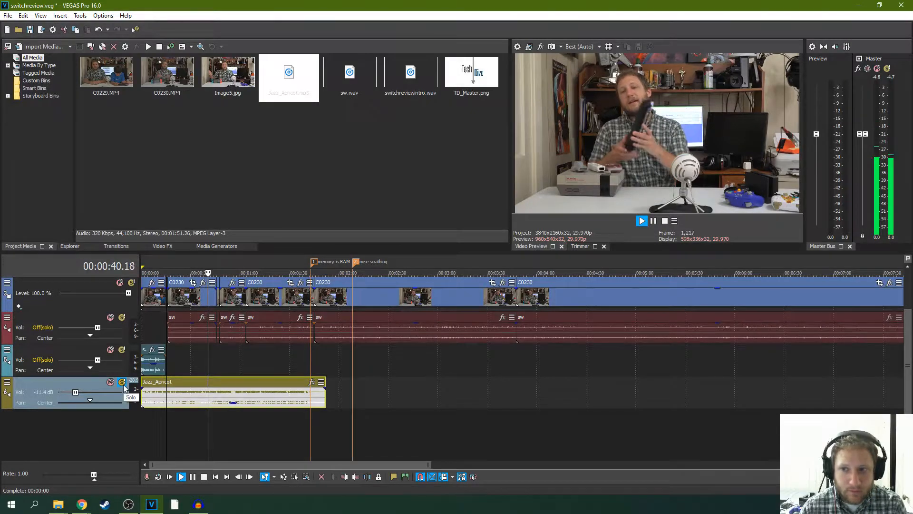
pyautogui.moveTo(75, 392); pyautogui.dragTo(74, 394)
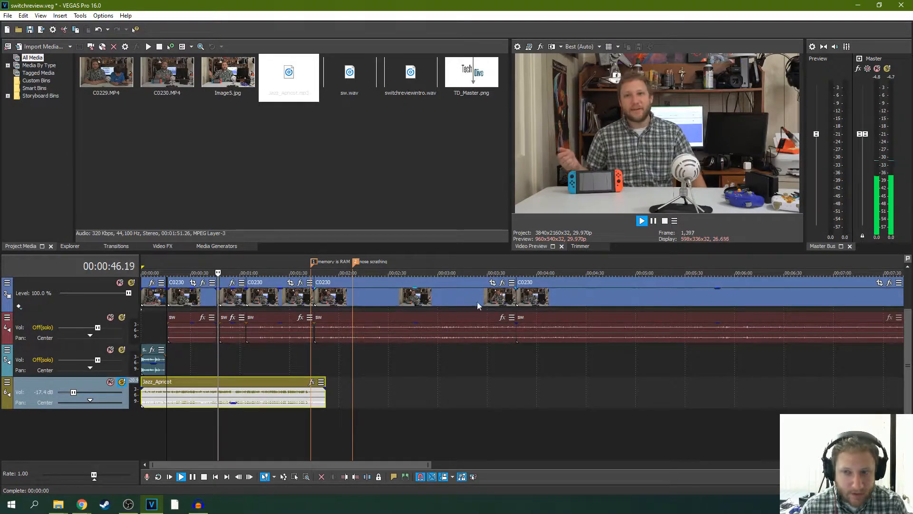
pyautogui.click(123, 382)
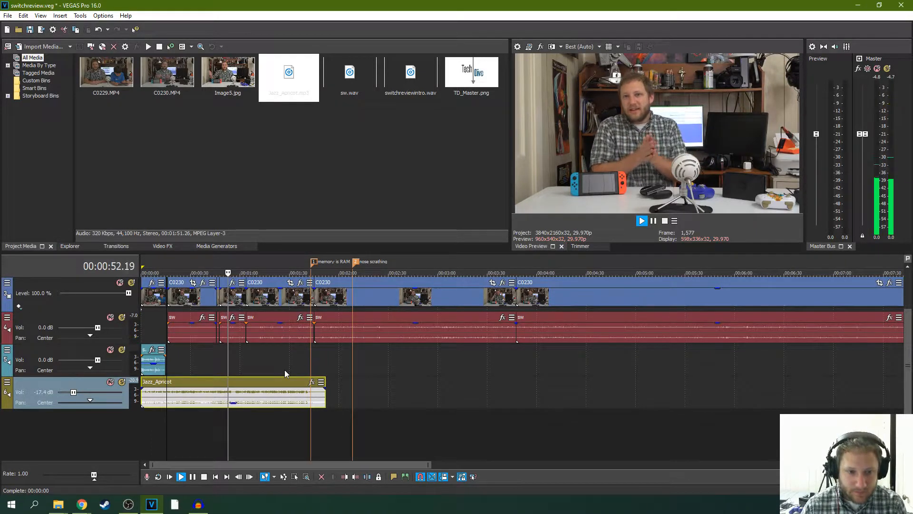
pyautogui.click(170, 477)
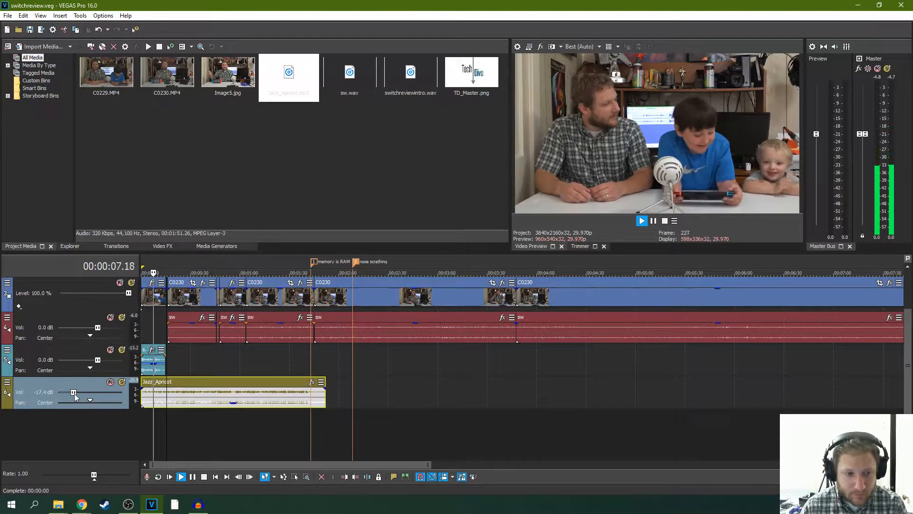
pyautogui.moveTo(74, 392); pyautogui.dragTo(74, 392)
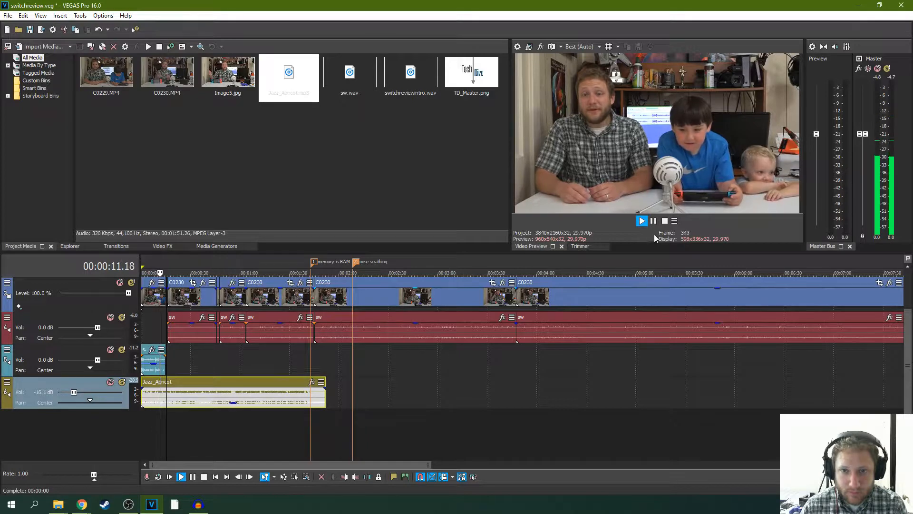
pyautogui.click(654, 221)
# - Widen the first Pan/Crop keyframe of the C0229 clip to about 1,995.8 × 1,122.6, centred at about 1,028.5, 692.9
pyautogui.click(148, 295)
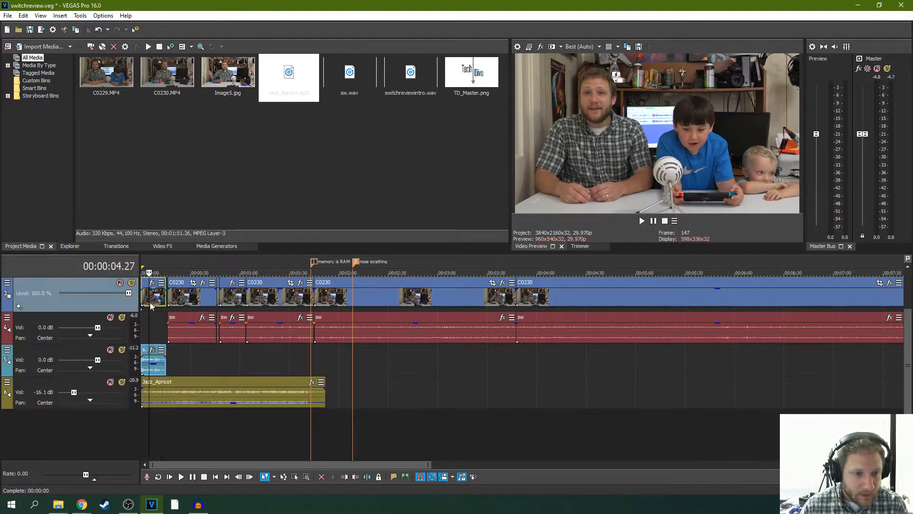
pyautogui.scroll(5, 196, 308)
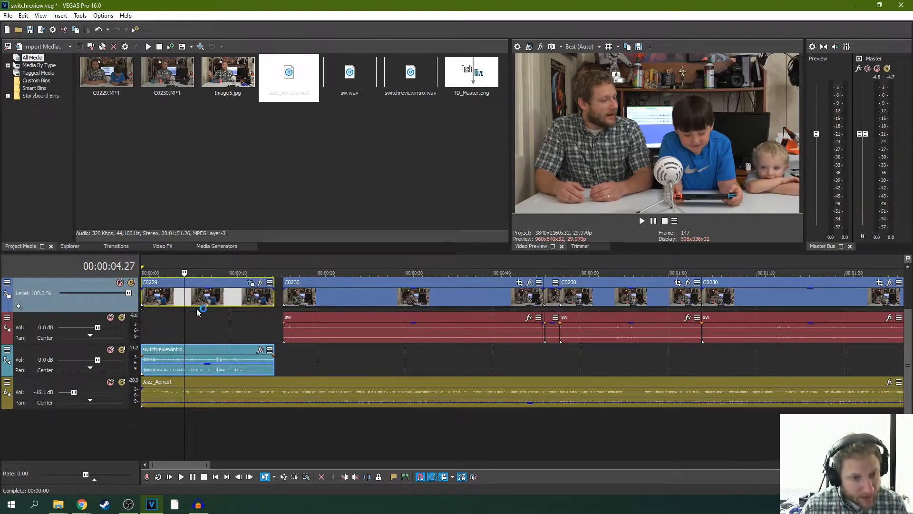
pyautogui.click(251, 282)
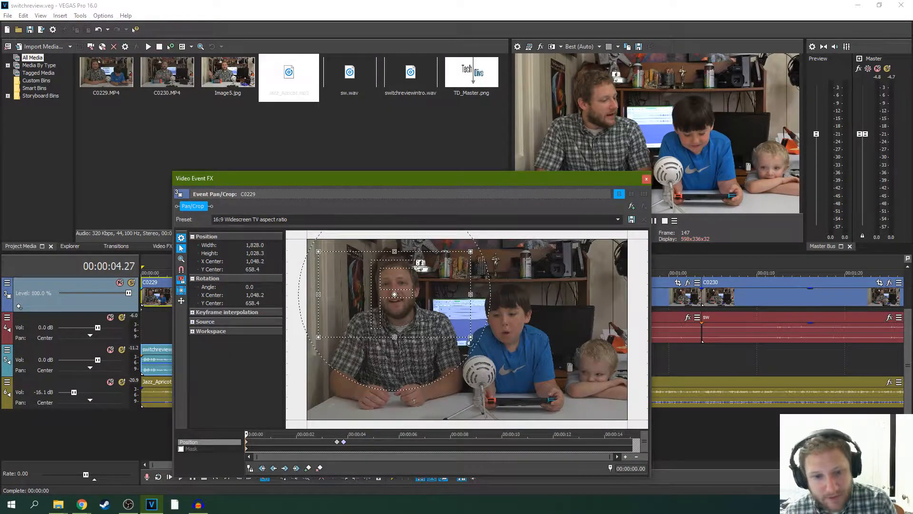
pyautogui.scroll(2, 453, 331)
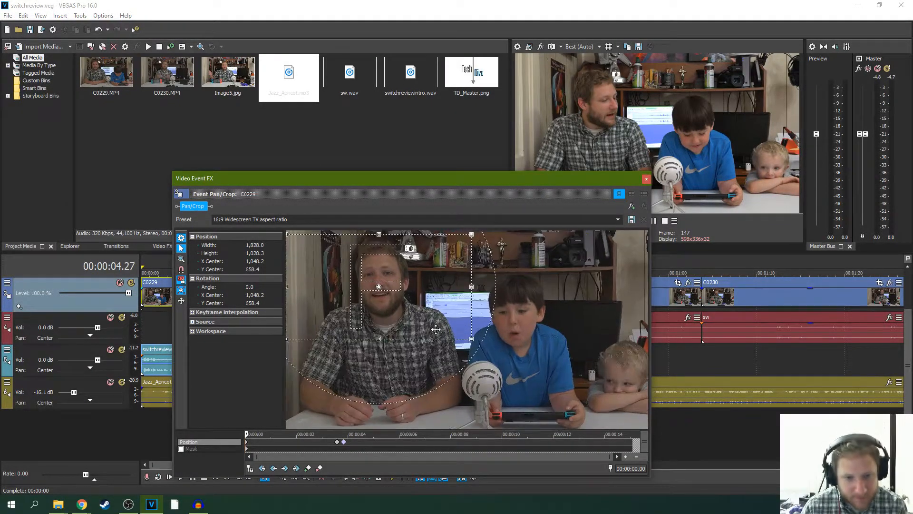
pyautogui.scroll(-1, 420, 331)
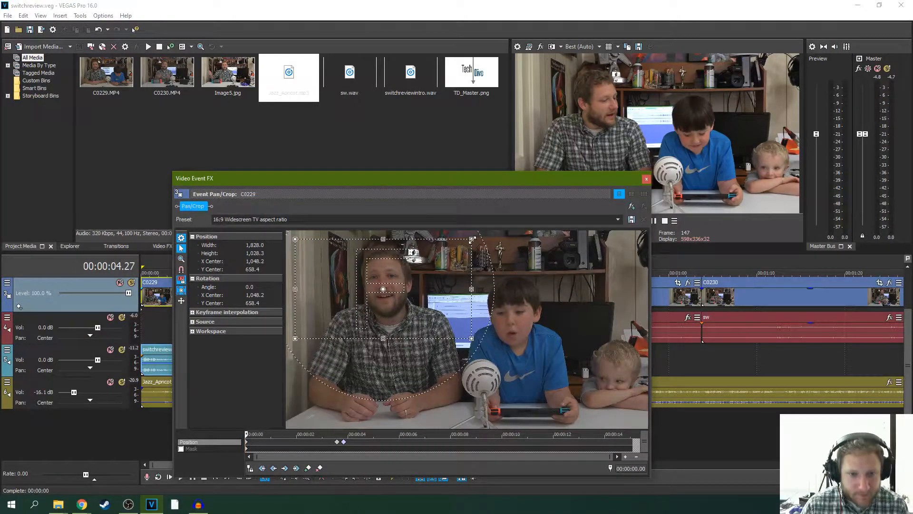
pyautogui.moveTo(472, 239); pyautogui.dragTo(476, 238)
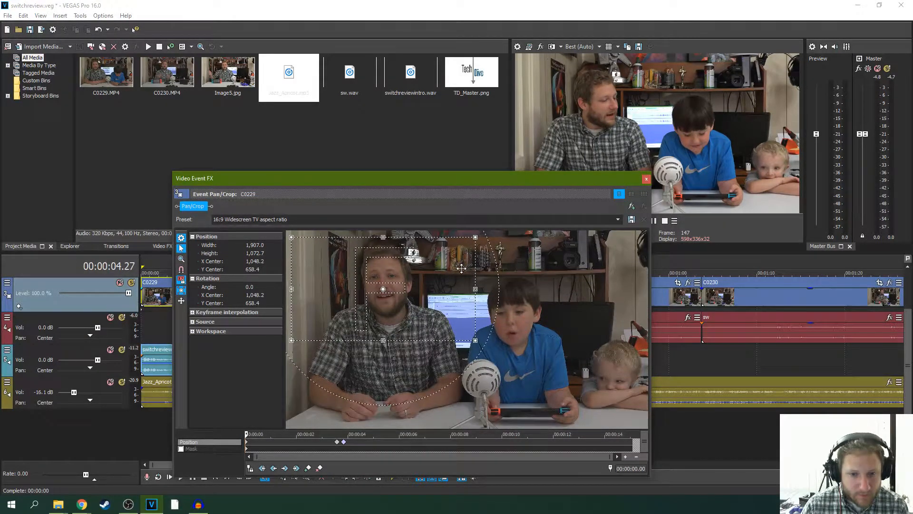
pyautogui.moveTo(461, 268); pyautogui.dragTo(458, 268)
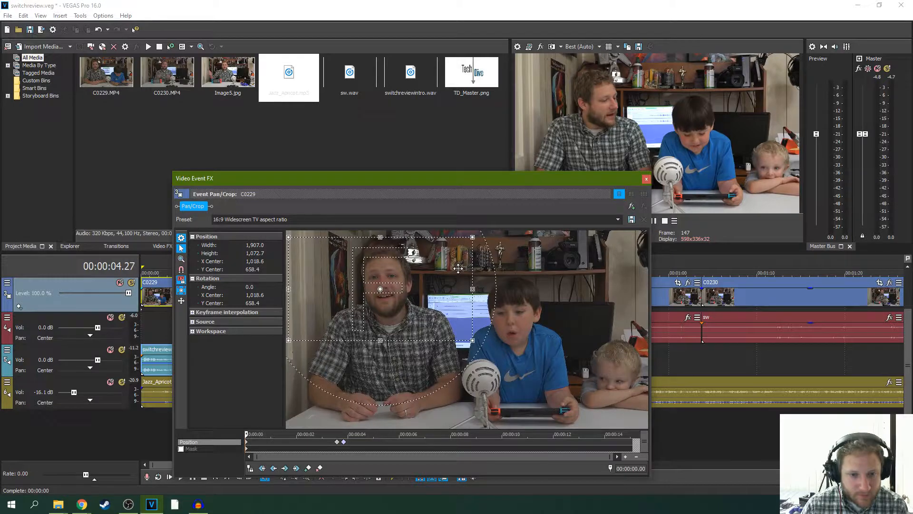
pyautogui.moveTo(472, 236); pyautogui.dragTo(476, 235)
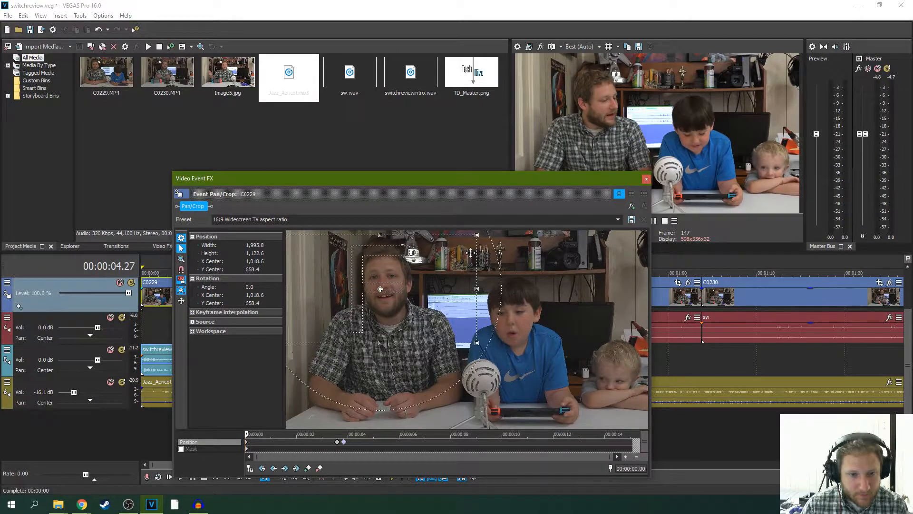
pyautogui.moveTo(462, 272); pyautogui.dragTo(463, 275)
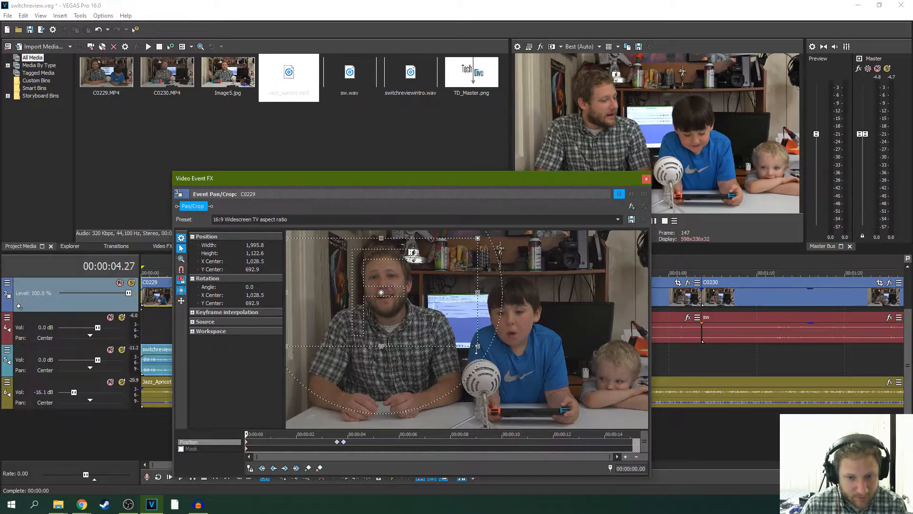
pyautogui.click(646, 180)
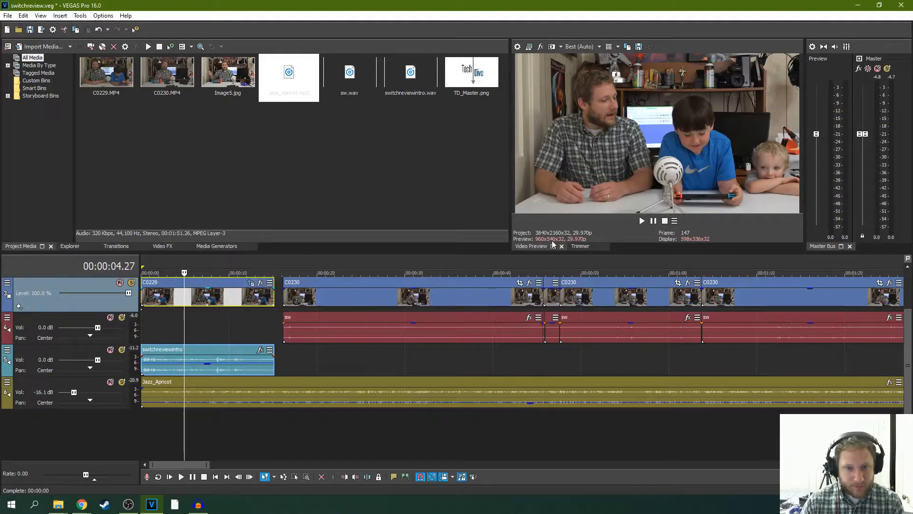
# - Play part of the reframed C0229 intro and save the project with the video track unmuted
pyautogui.click(172, 477)
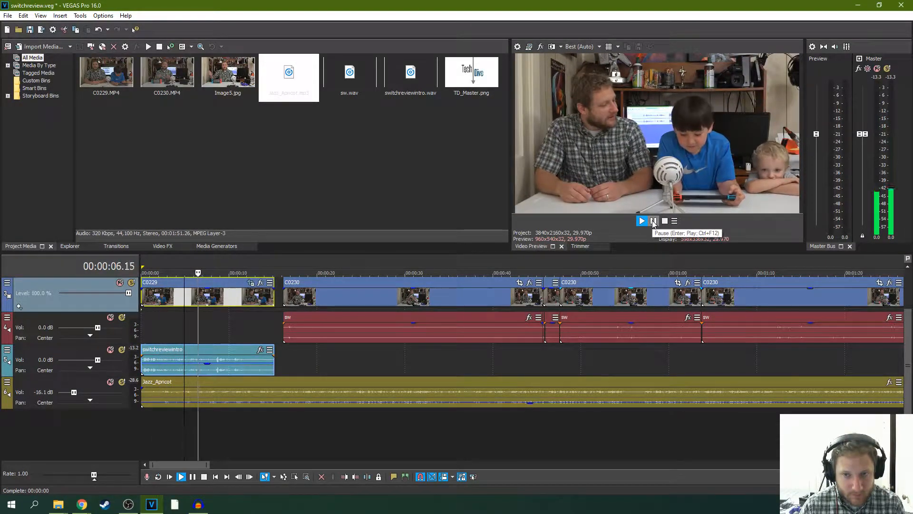
pyautogui.click(654, 222)
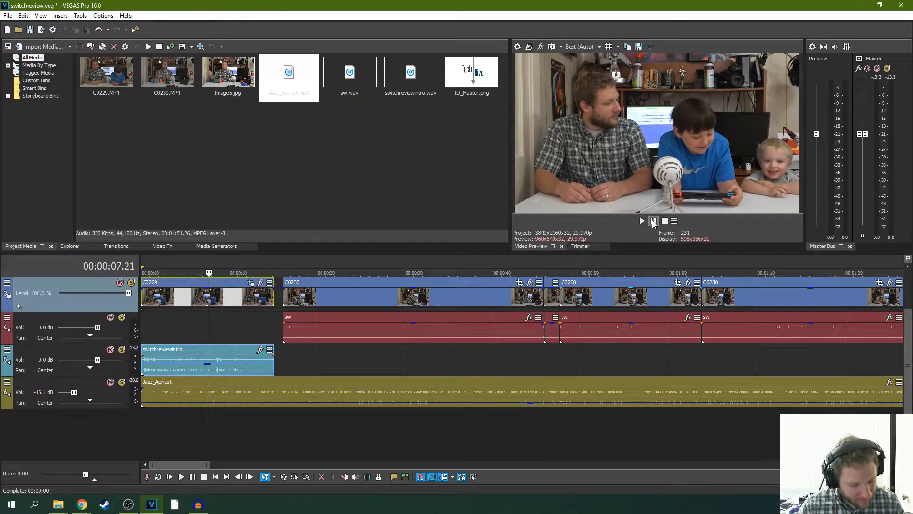
pyautogui.press('z')
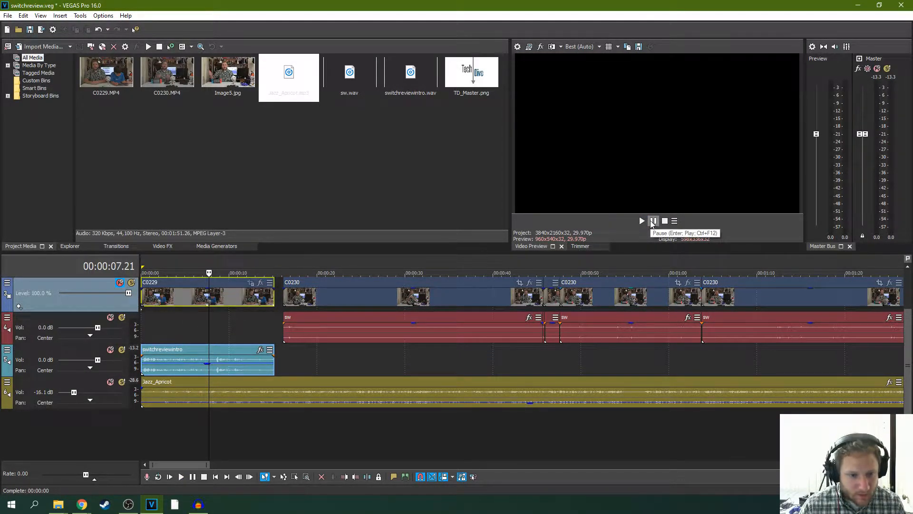
pyautogui.click(239, 298)
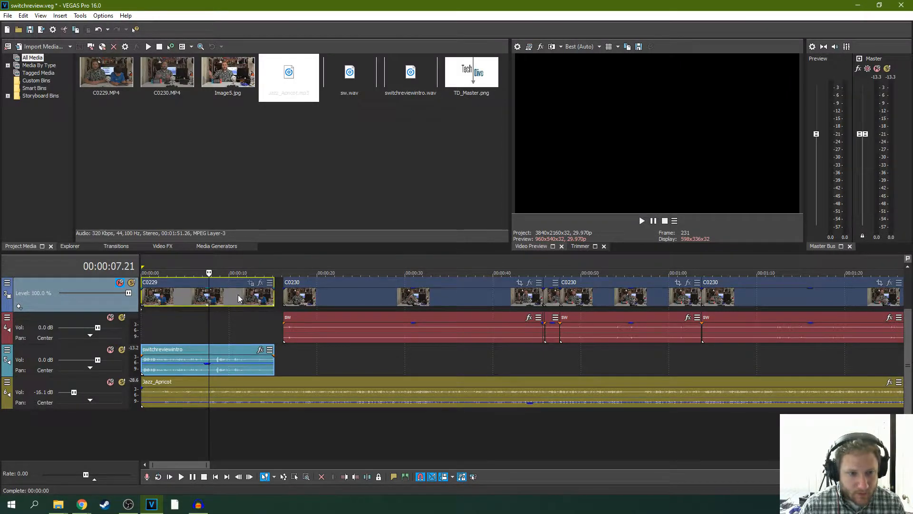
pyautogui.press('z')
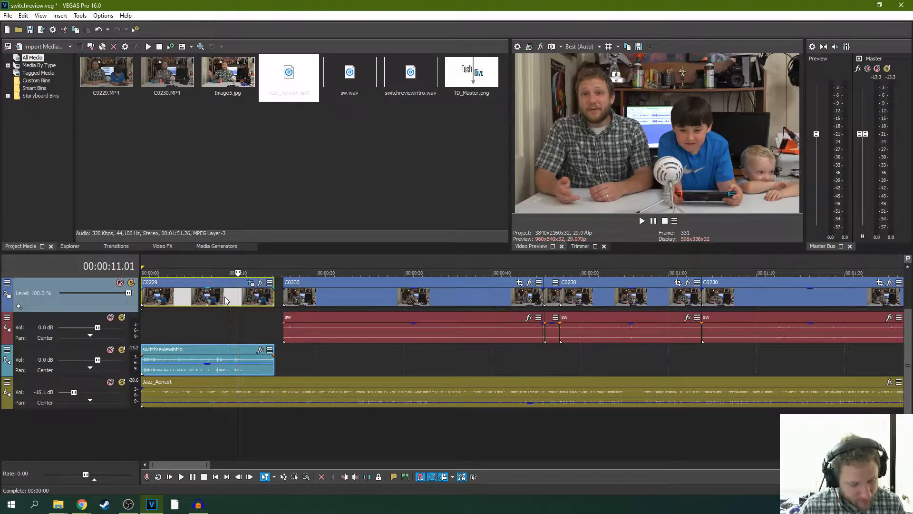
pyautogui.hotkey('ctrl', 's')
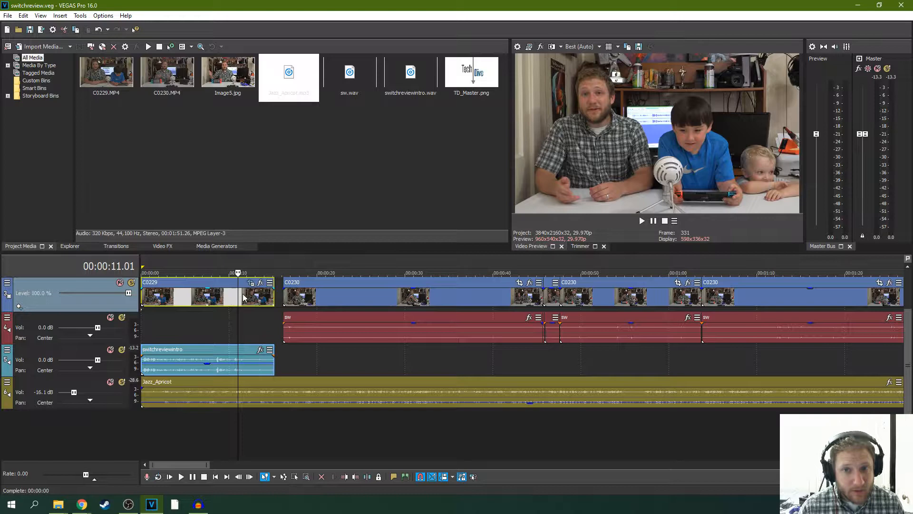
# - Play from early in the C0229 intro through the logo into the first C0230 clip to check the music level
pyautogui.click(174, 312)
pyautogui.click(642, 221)
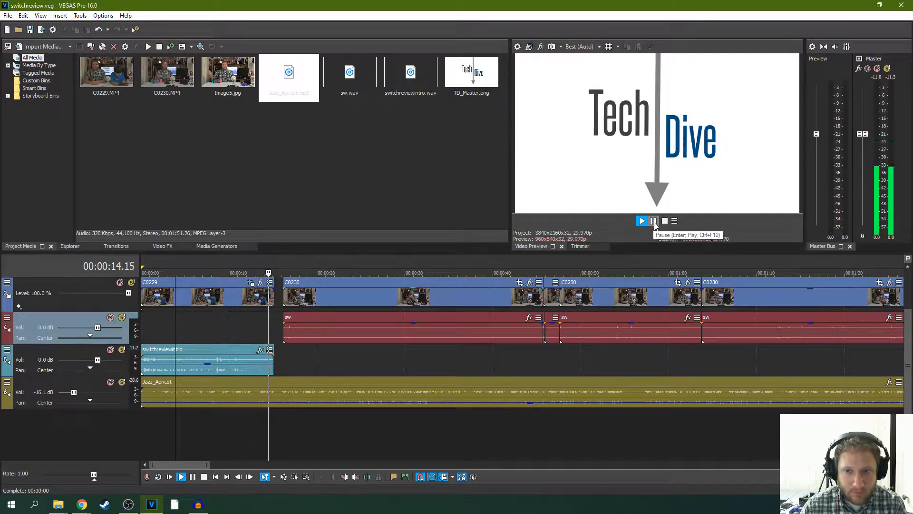
pyautogui.click(655, 221)
pyautogui.click(170, 476)
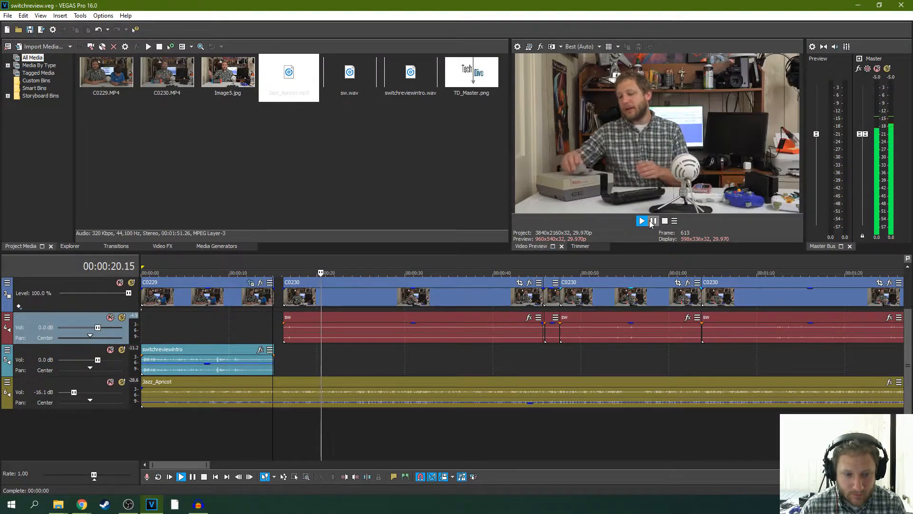
pyautogui.click(654, 221)
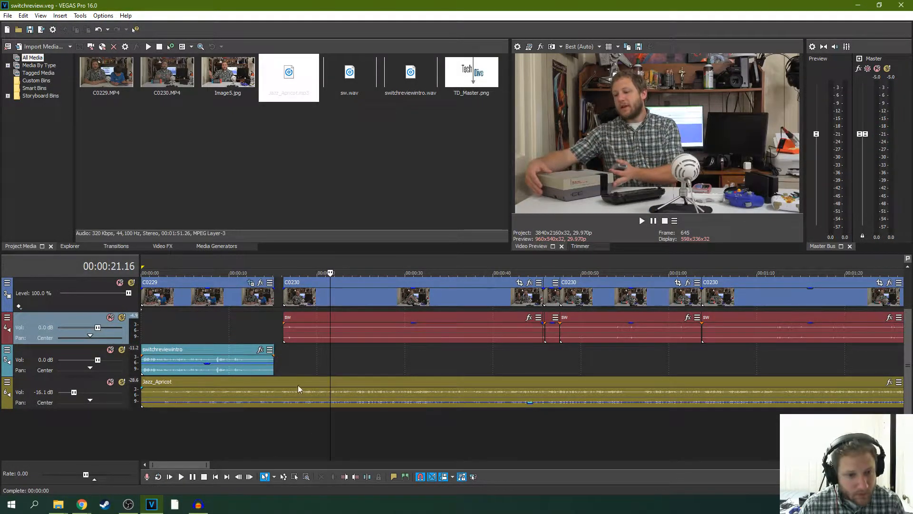
# - Try to split the timeline at the start of the first C0230 clip, where the music should stop
pyautogui.click(257, 329)
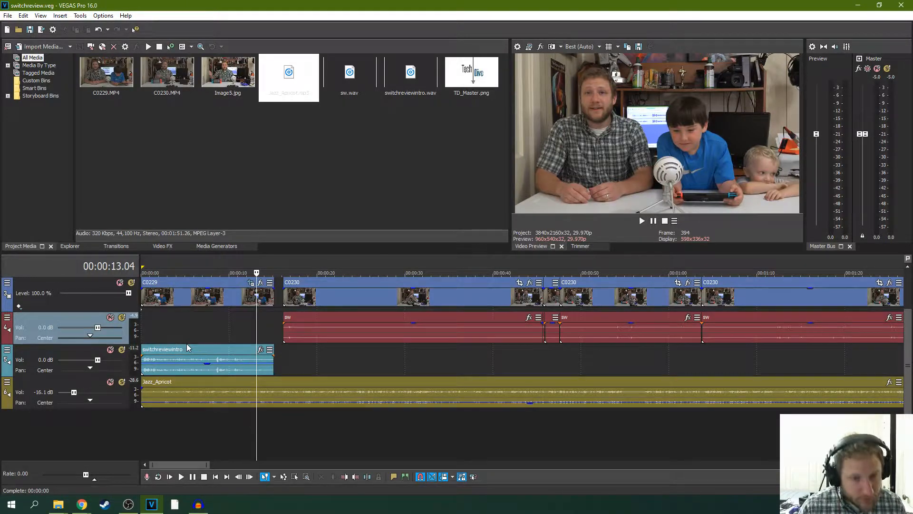
pyautogui.click(295, 361)
pyautogui.click(283, 359)
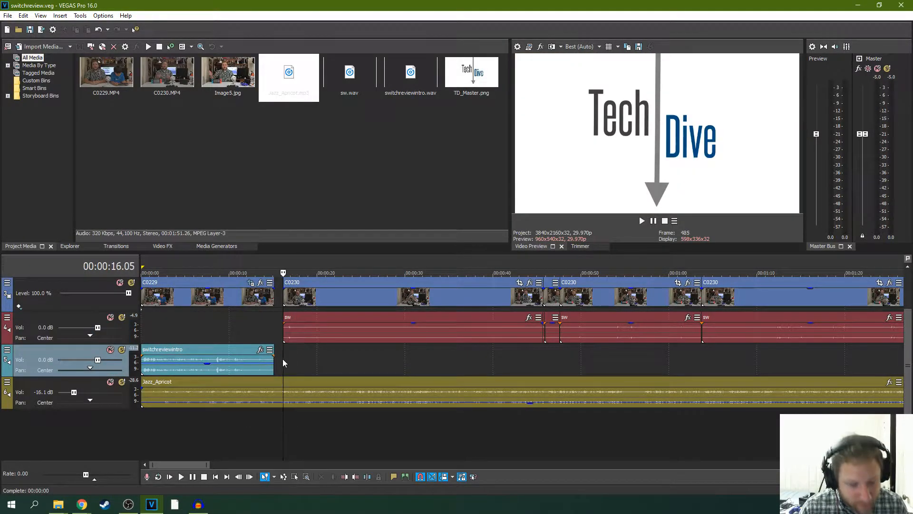
pyautogui.press('s')
pyautogui.click(312, 389)
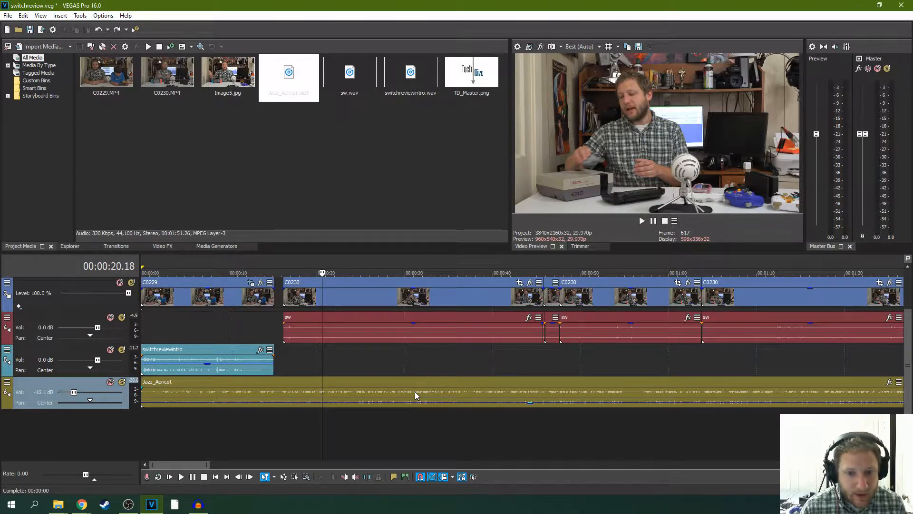
# - Play a short passage near the beginning of the first C0230 clip and save the project
pyautogui.click(312, 361)
pyautogui.press('space')
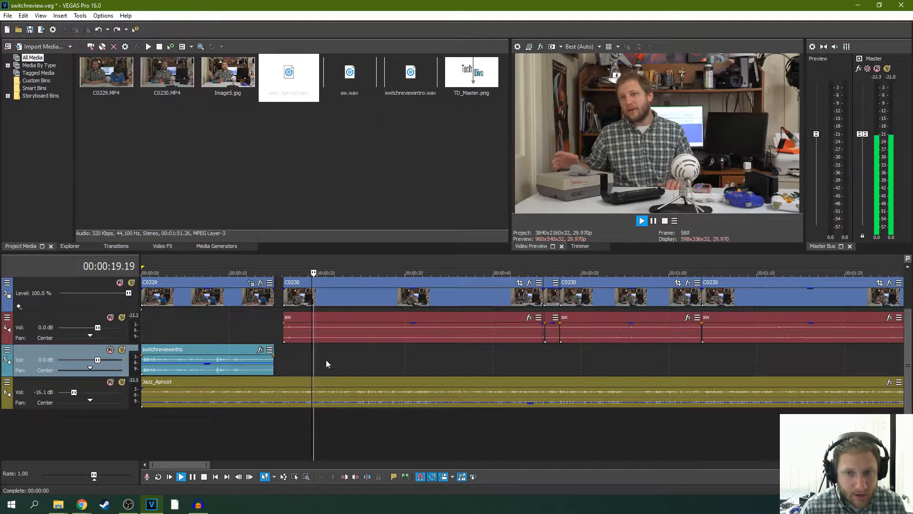
pyautogui.click(653, 222)
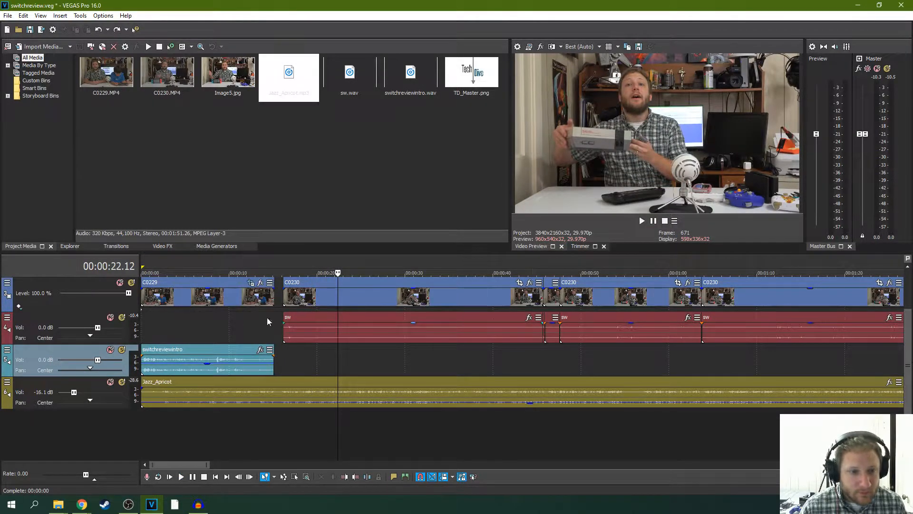
pyautogui.click(7, 15)
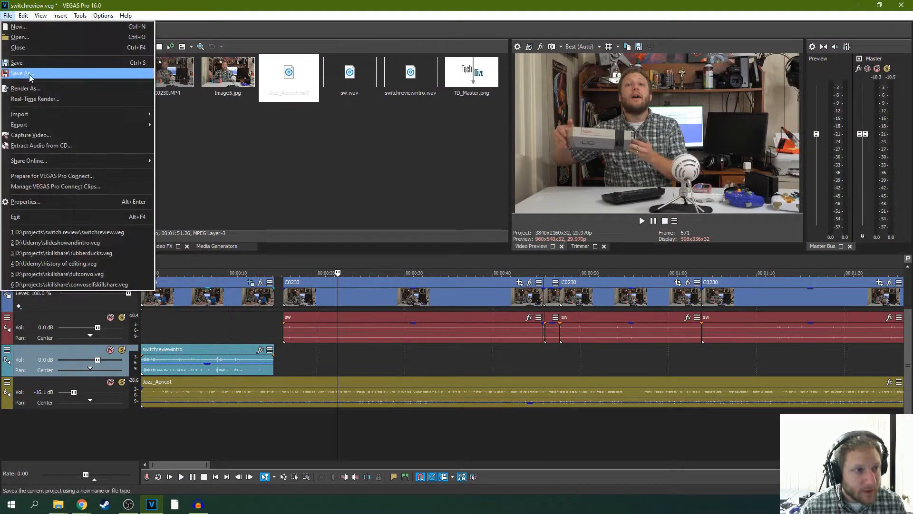
pyautogui.click(19, 59)
# - Turn off Auto Ripple and place the cursor at the start of the first C0230 clip
pyautogui.click(317, 375)
pyautogui.click(287, 362)
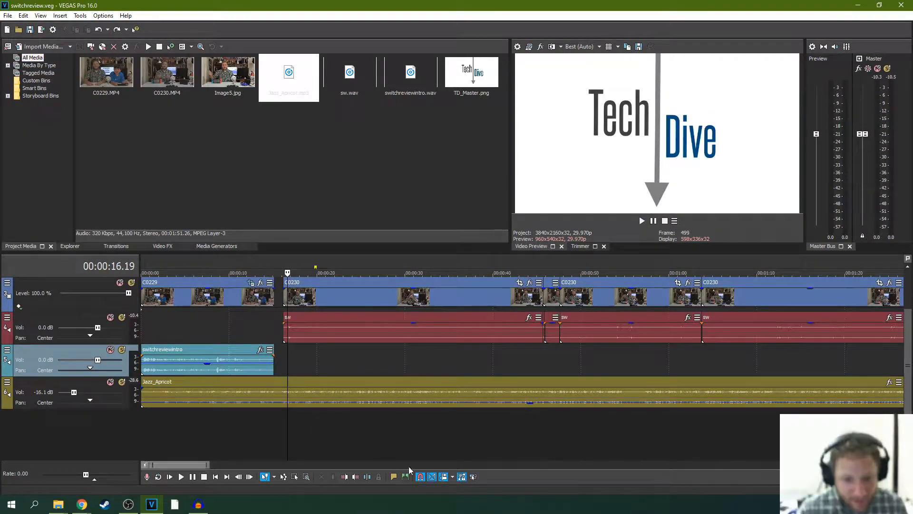
pyautogui.click(326, 372)
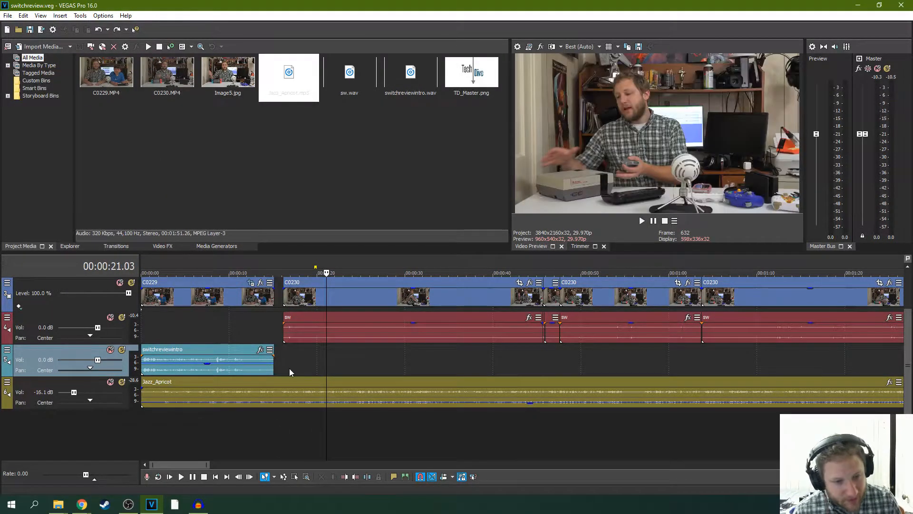
pyautogui.click(284, 367)
pyautogui.click(284, 367)
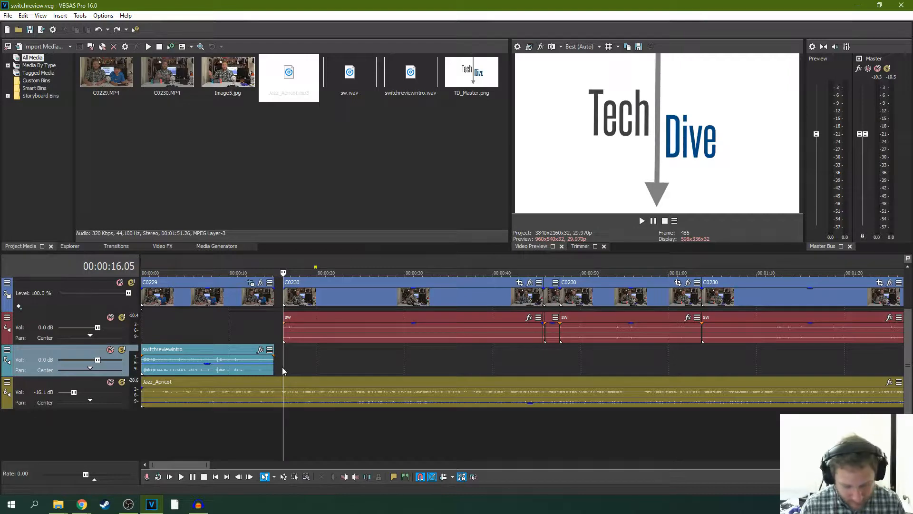
# - Split the Jazz_Apricot music at 00:00:15.17 under the logo, delete the part after the split, and save the project
pyautogui.click(279, 396)
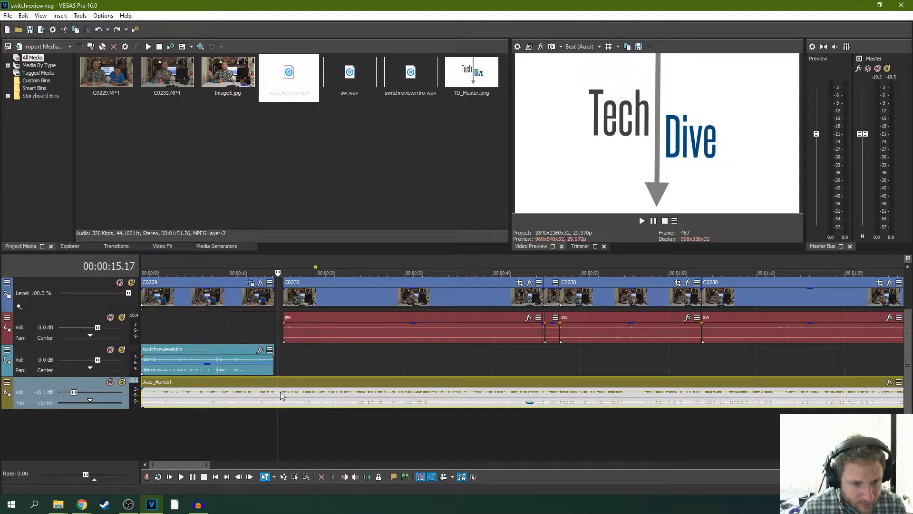
pyautogui.press('space')
pyautogui.press('space')
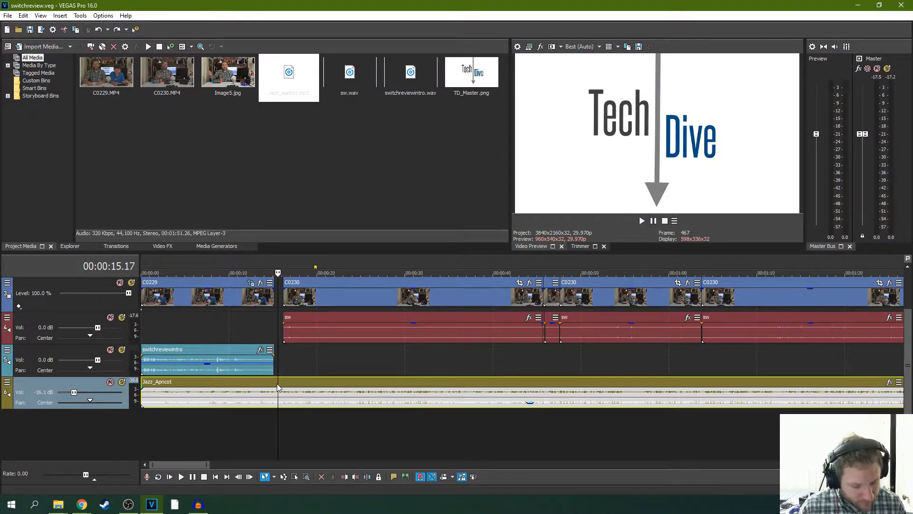
pyautogui.press('s')
pyautogui.click(334, 389)
pyautogui.press('Delete')
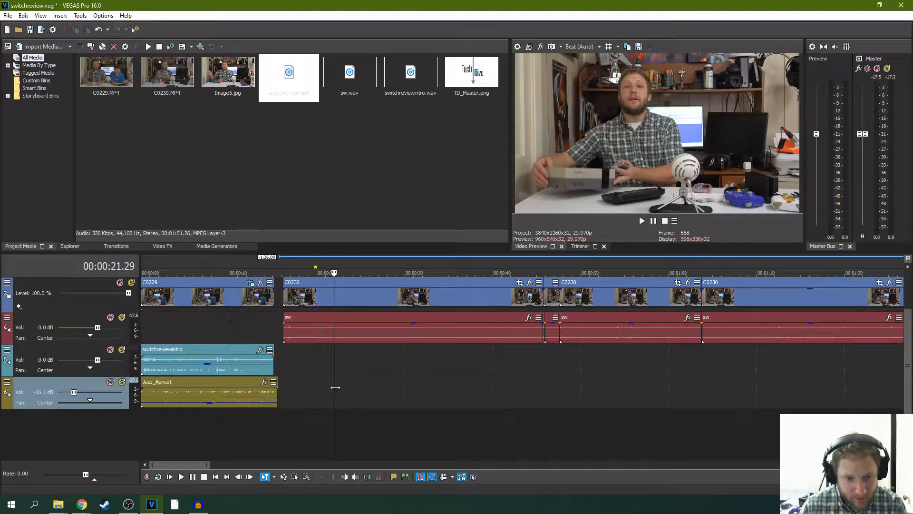
pyautogui.click(277, 355)
pyautogui.hotkey('ctrl', 's')
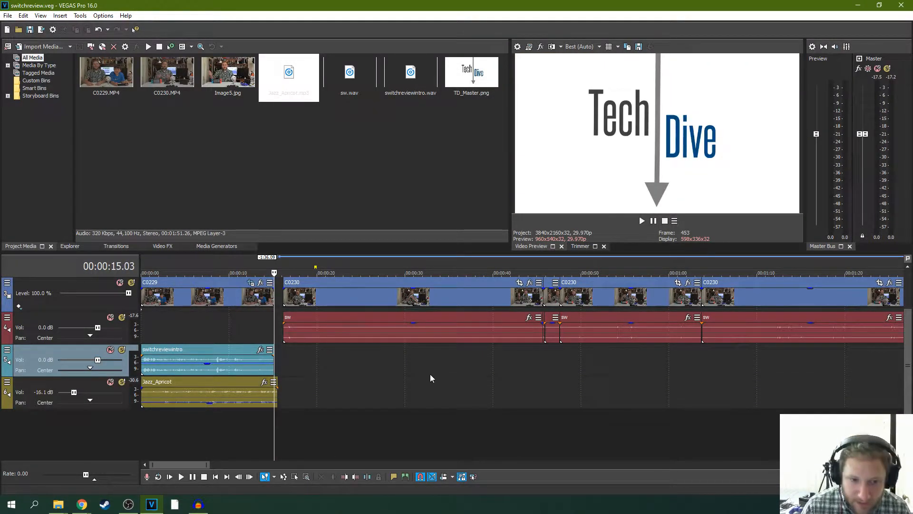
# - Return the cursor to the C0229 intro at 00:00:10.19 and switch to the Chrome browser
pyautogui.click(235, 320)
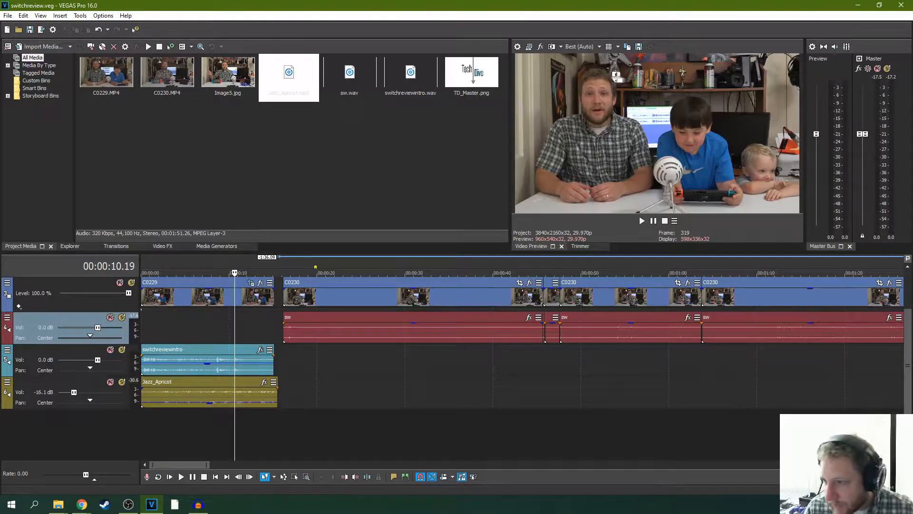
pyautogui.hotkey('alt', 'Tab')
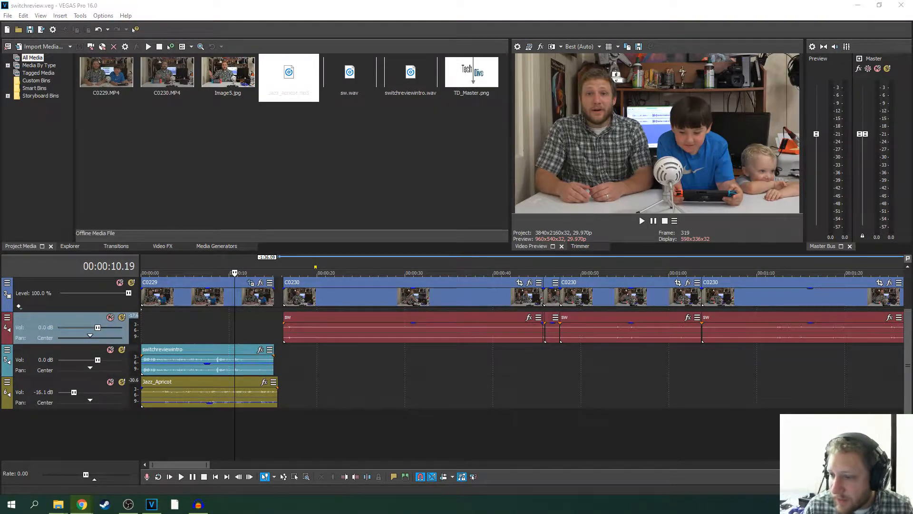
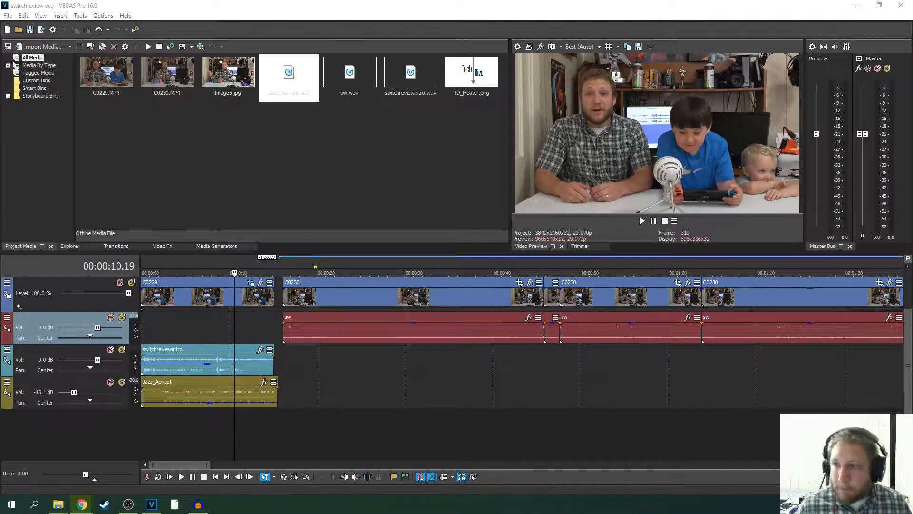
# - Switch back to VEGAS Pro and play a few seconds of the first C0230 clip from 00:00:21.29
pyautogui.hotkey('alt', 'Tab')
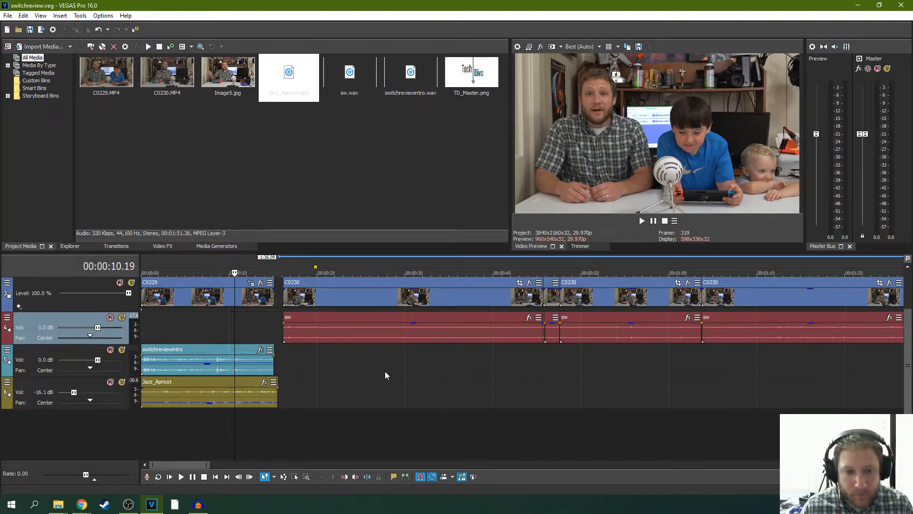
pyautogui.click(334, 302)
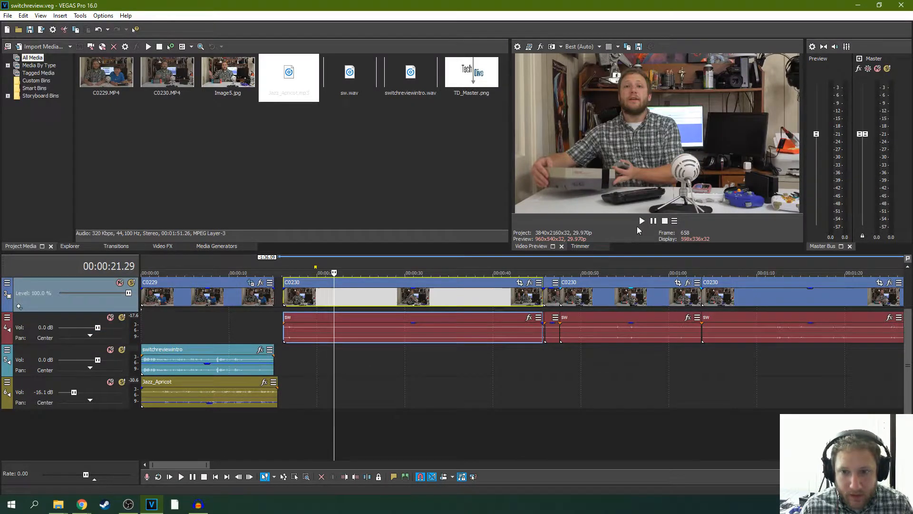
pyautogui.click(642, 220)
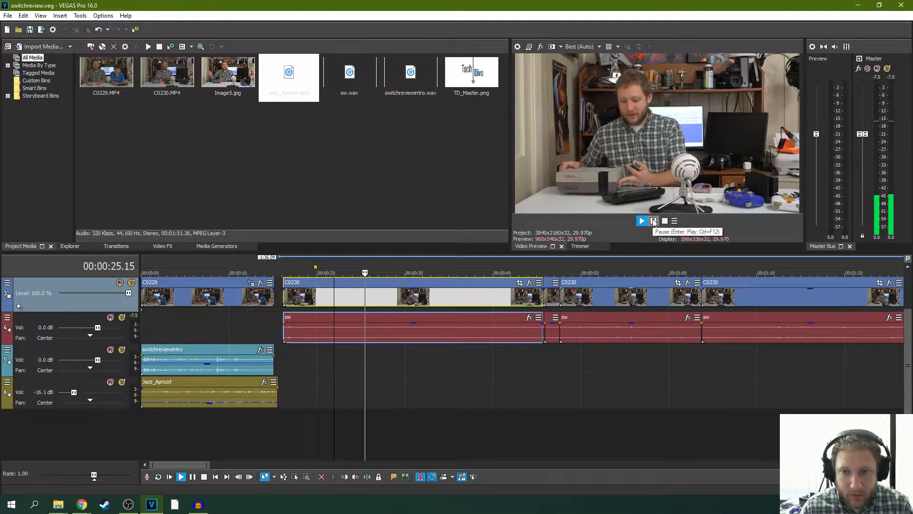
pyautogui.click(654, 221)
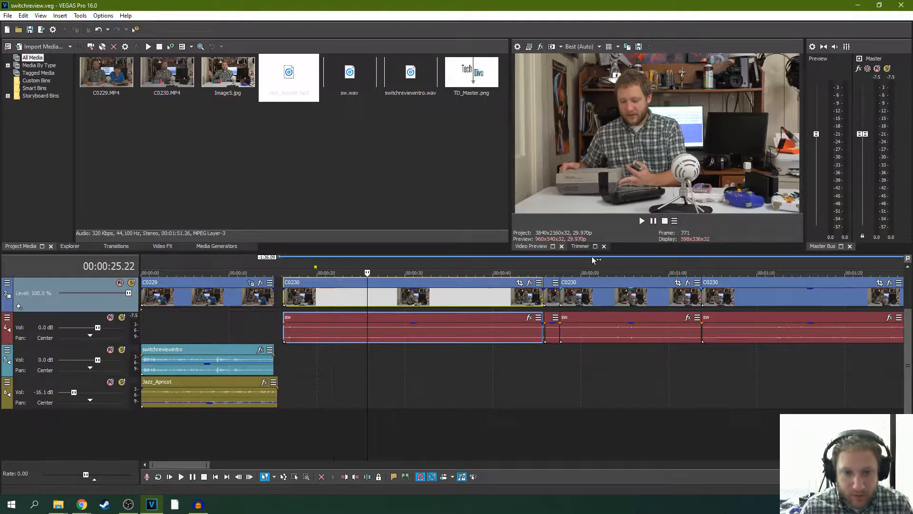
# - Play short passages of C0230 on both sides of the cut near 00:01:03, starting after it at 00:01:06.05
pyautogui.click(724, 340)
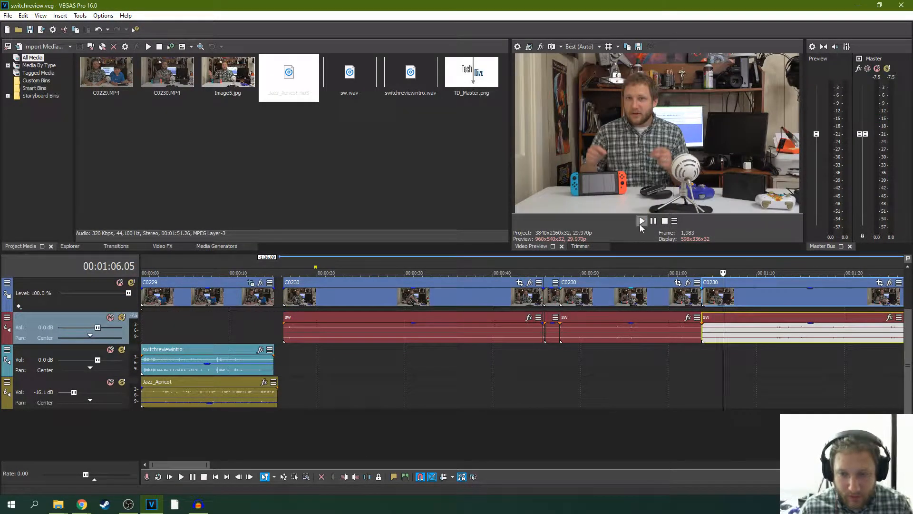
pyautogui.click(641, 224)
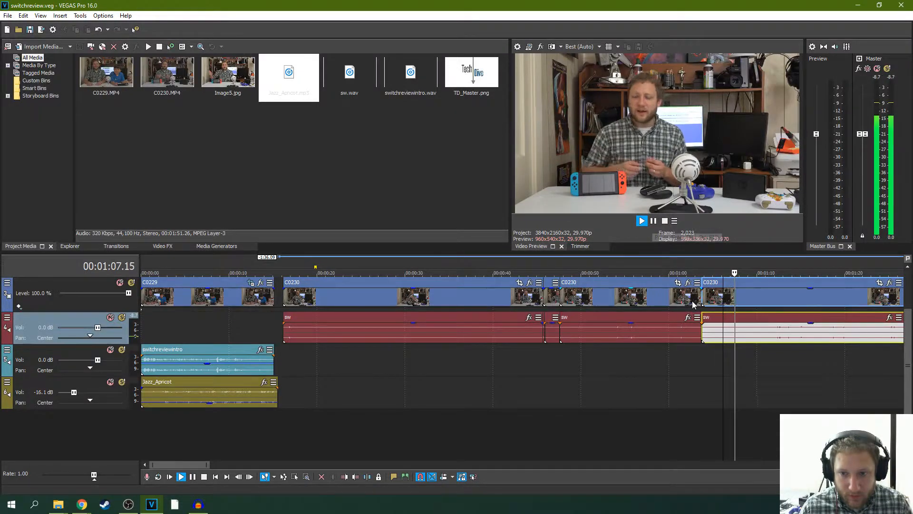
pyautogui.scroll(2, 692, 300)
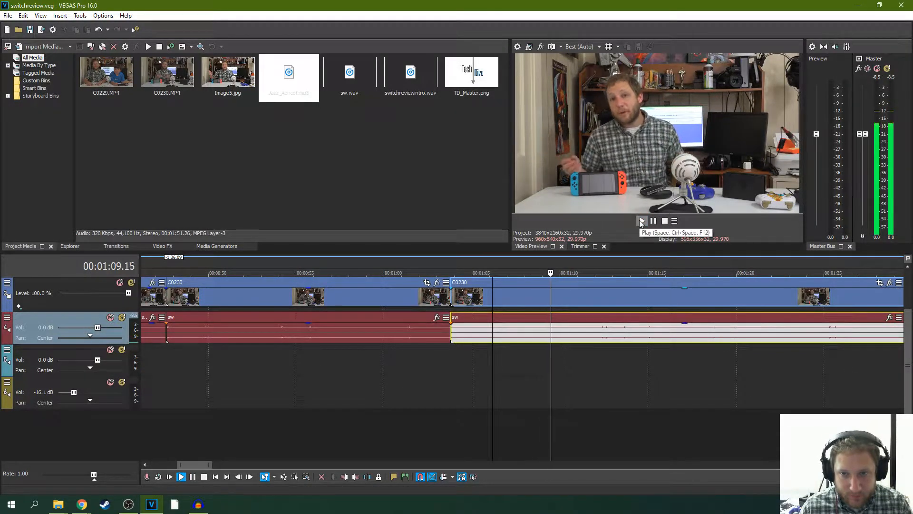
pyautogui.click(640, 223)
pyautogui.click(398, 268)
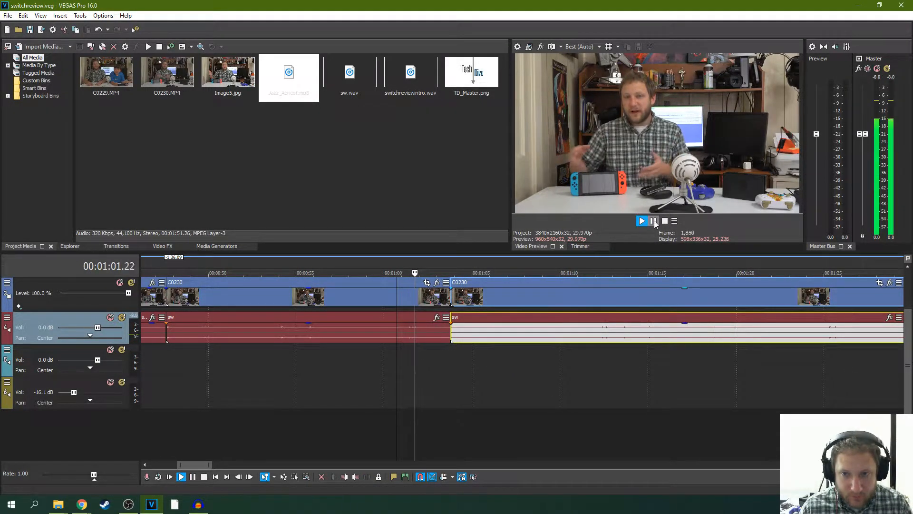
pyautogui.click(655, 223)
# - Look over the C0230 clips around the cut and place the cursor just before it at 00:01:03.23
pyautogui.scroll(-2, 516, 282)
pyautogui.click(398, 268)
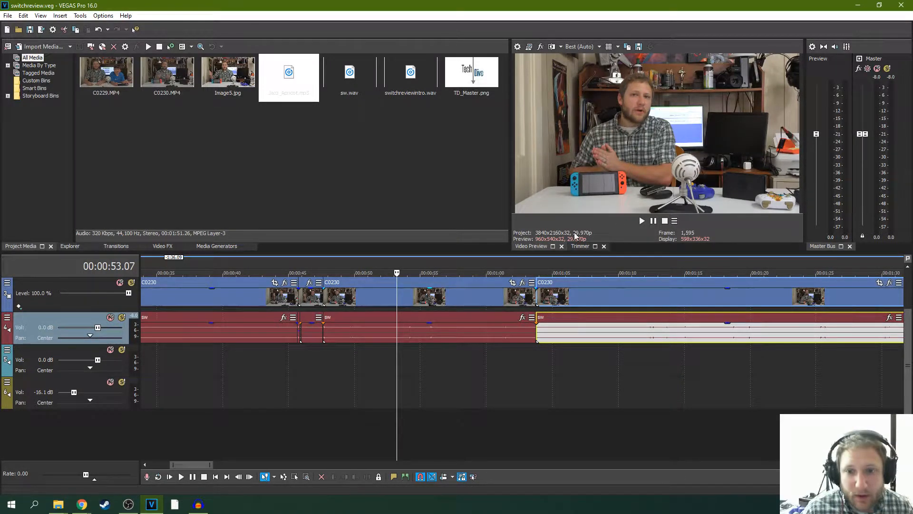
pyautogui.scroll(-5, 459, 300)
pyautogui.click(458, 300)
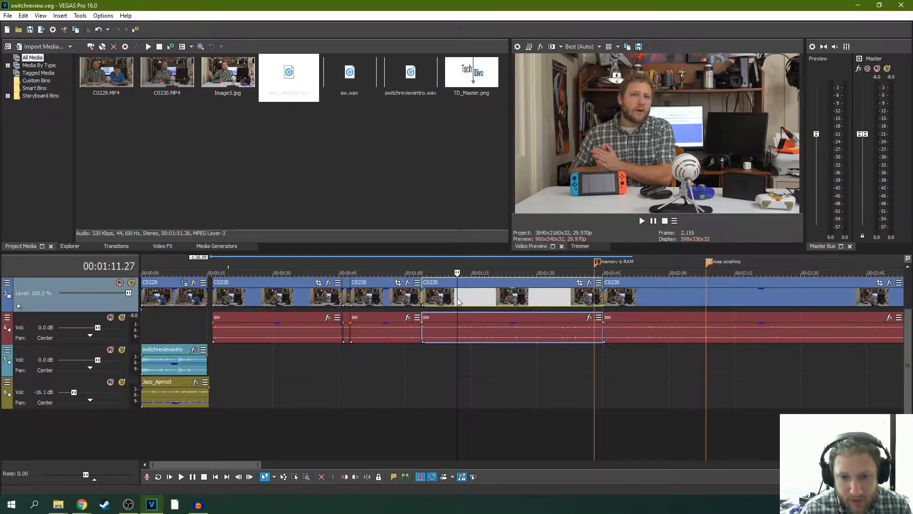
pyautogui.click(420, 299)
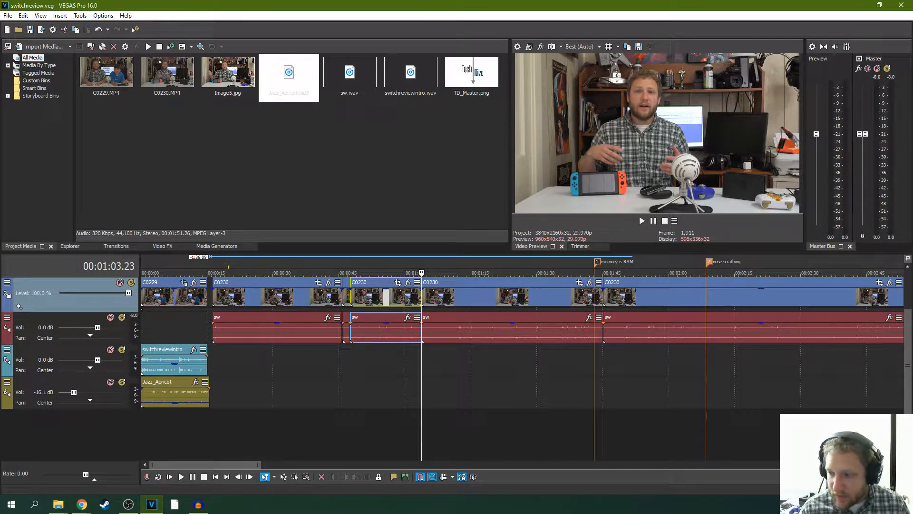
# - Switch to Audacity and remove the old audio track from the project
pyautogui.hotkey('alt', 'Tab')
pyautogui.hotkey('alt', 'Tab')
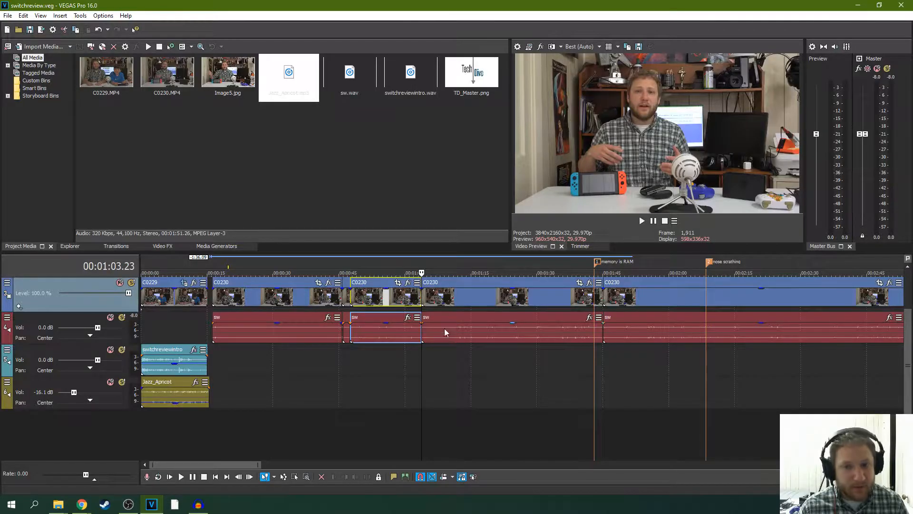
pyautogui.hotkey('alt', 'Tab')
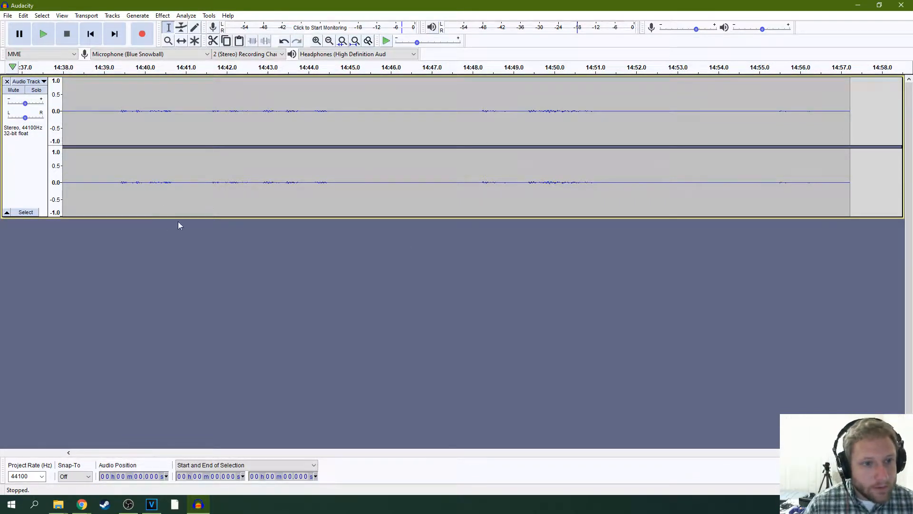
pyautogui.click(541, 161)
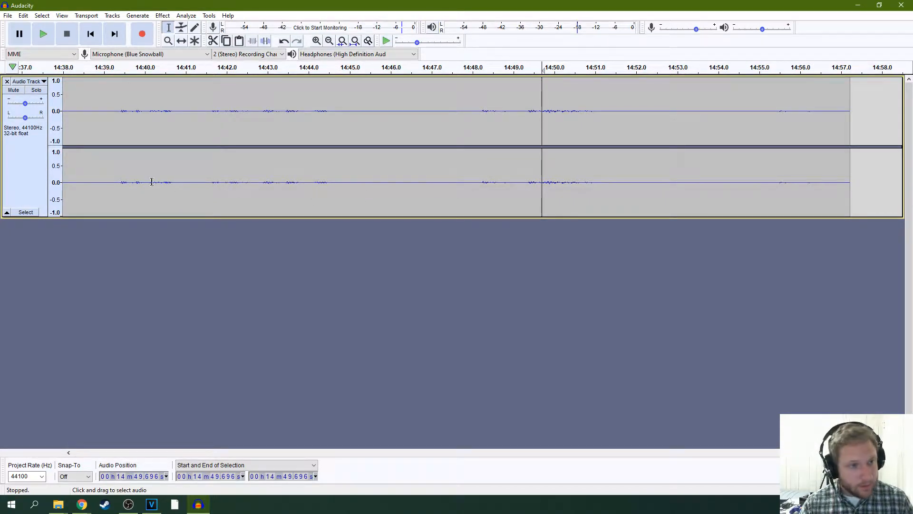
pyautogui.click(7, 81)
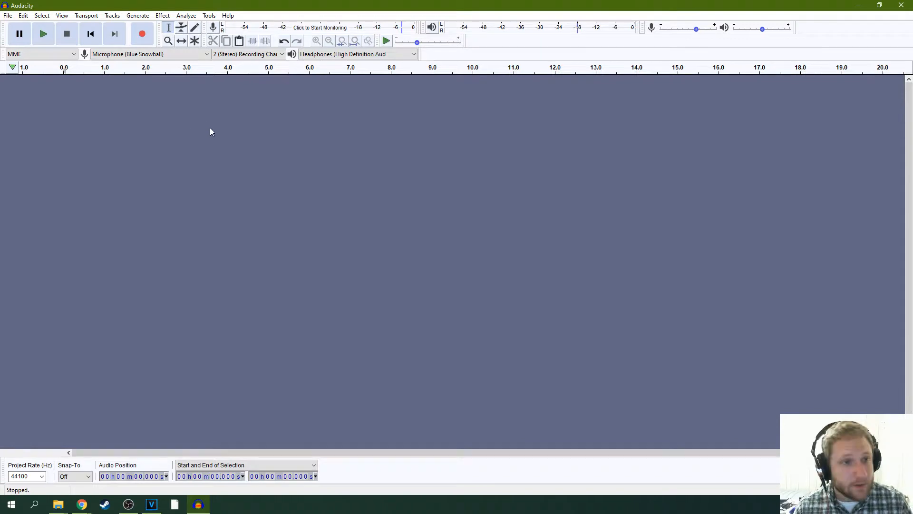
pyautogui.click(141, 36)
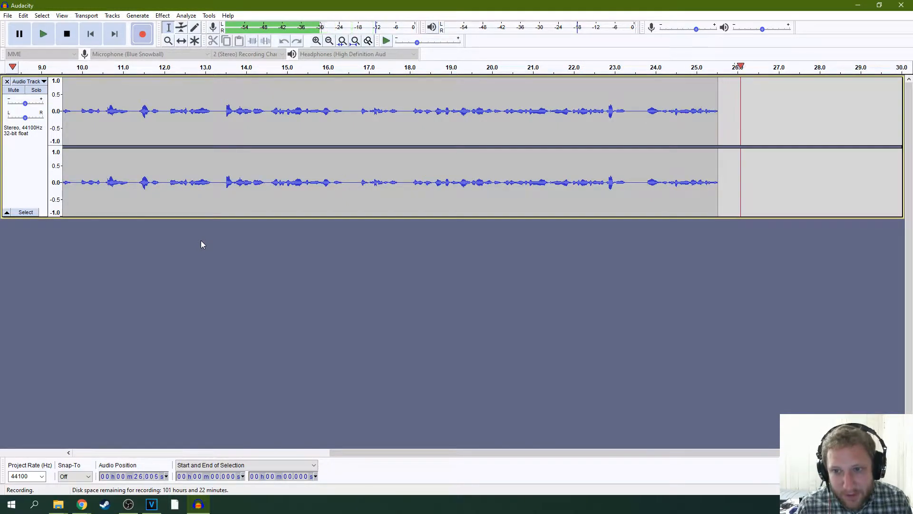
pyautogui.click(66, 33)
pyautogui.click(8, 81)
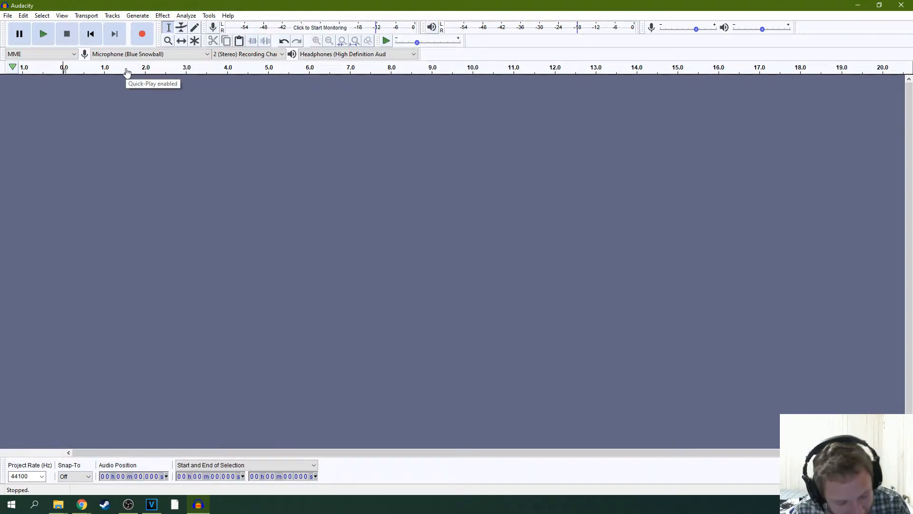
pyautogui.click(147, 40)
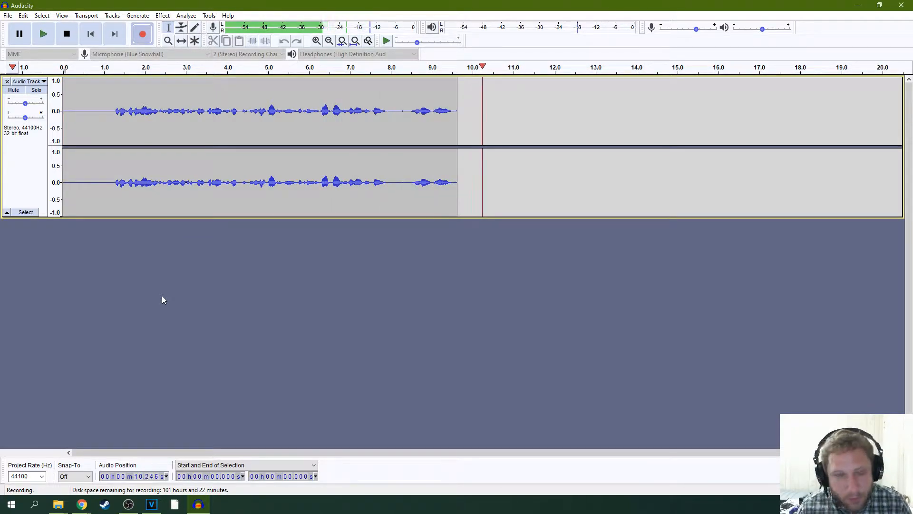
pyautogui.press('space')
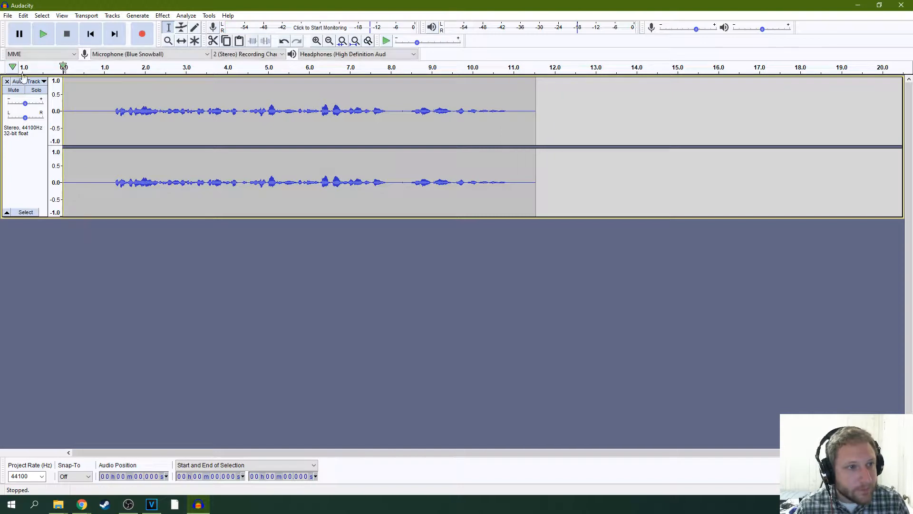
pyautogui.click(7, 81)
# - Record a voice-over take about 39 seconds long and play part of it back from about 19.4 seconds
pyautogui.click(142, 34)
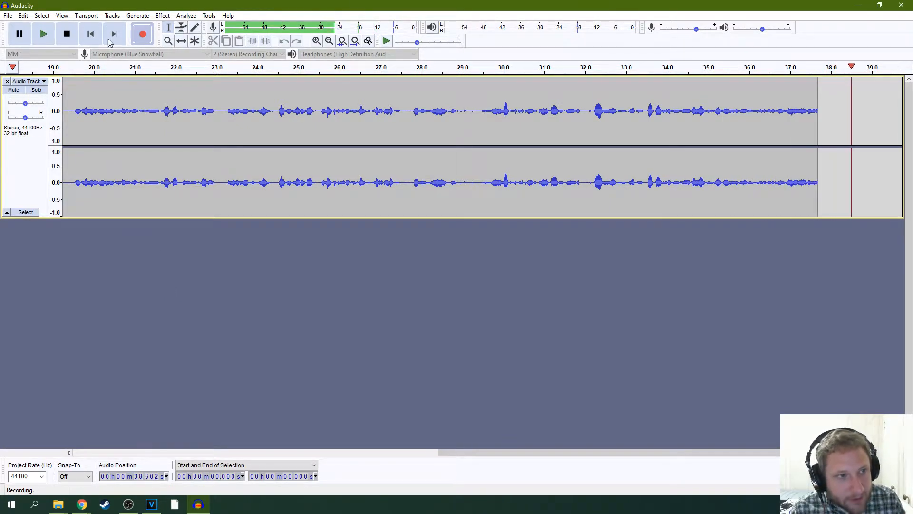
pyautogui.press('space')
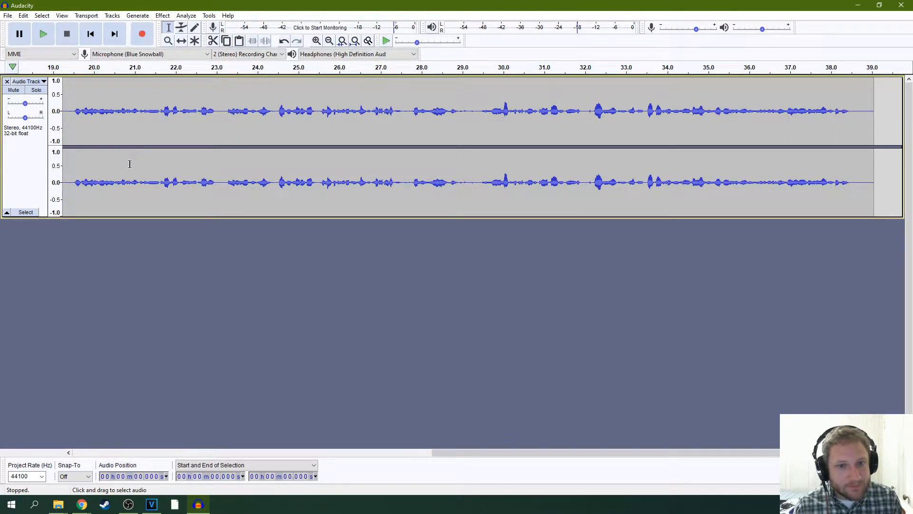
pyautogui.click(72, 103)
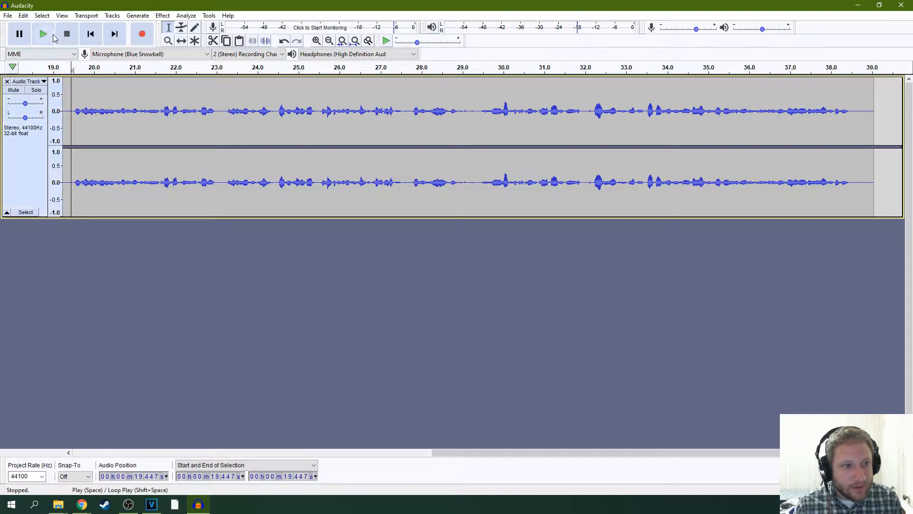
pyautogui.click(43, 35)
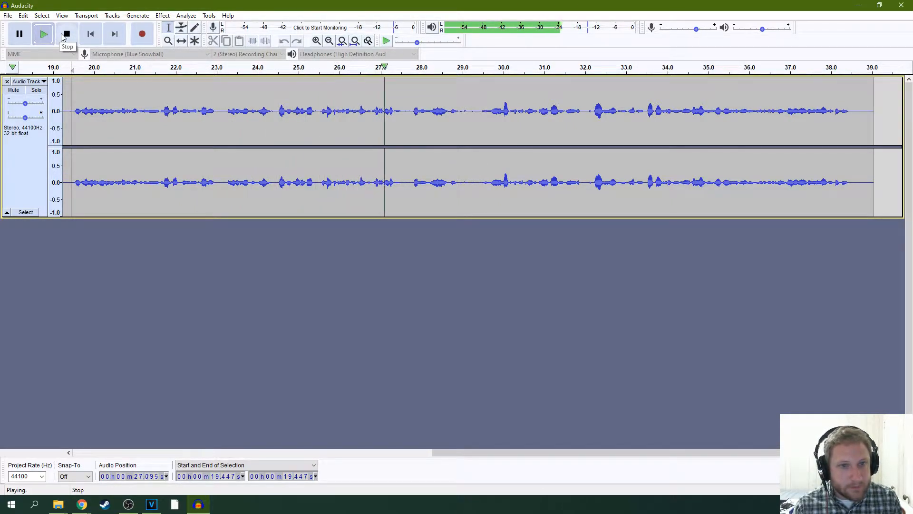
pyautogui.click(62, 36)
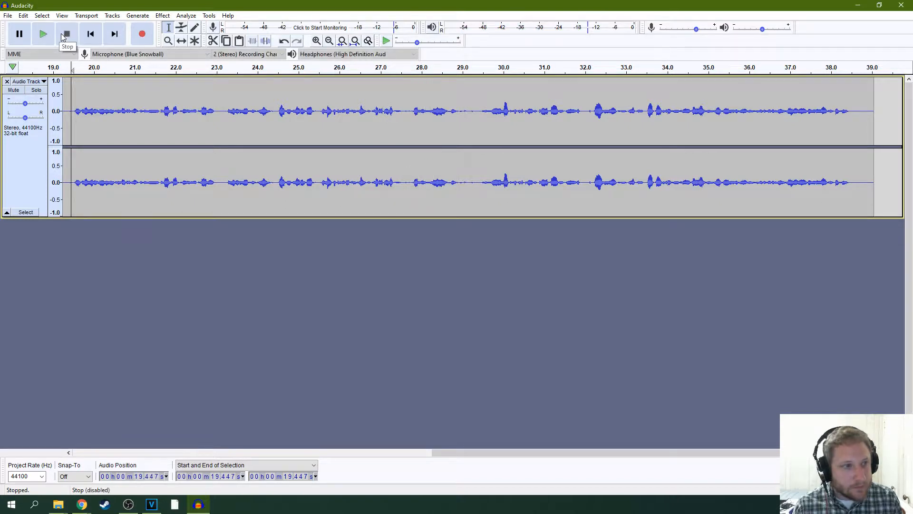
# - Export the voice-over as switchgiveaway.wav in 16-bit PCM WAV format, leaving the metadata tags empty
pyautogui.click(8, 16)
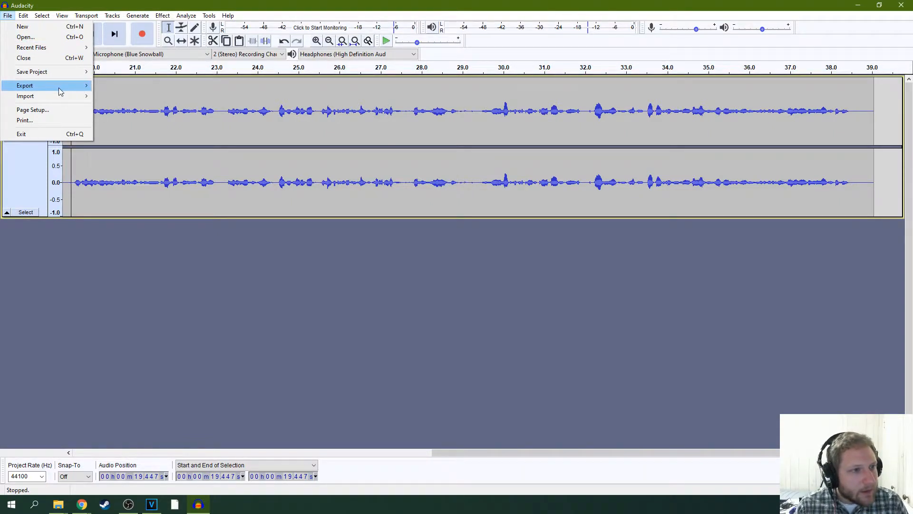
pyautogui.moveTo(61, 92)
pyautogui.click(122, 96)
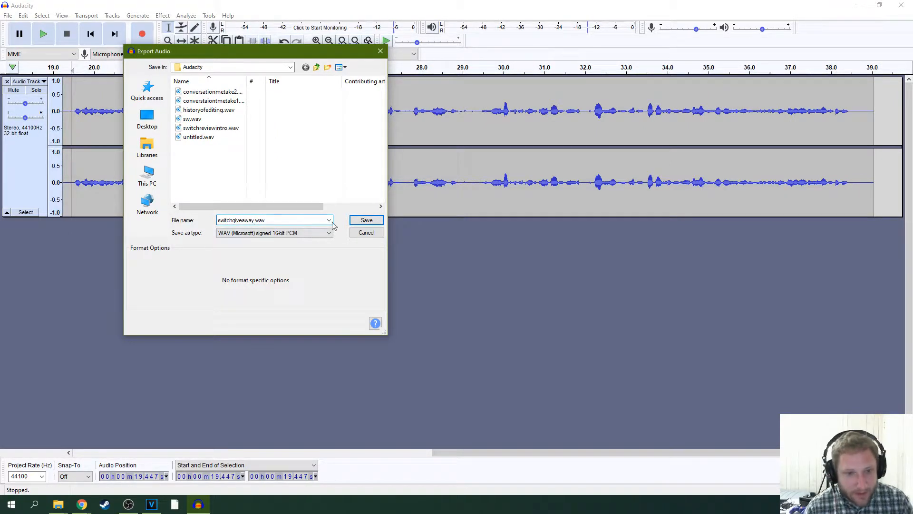
pyautogui.click(366, 221)
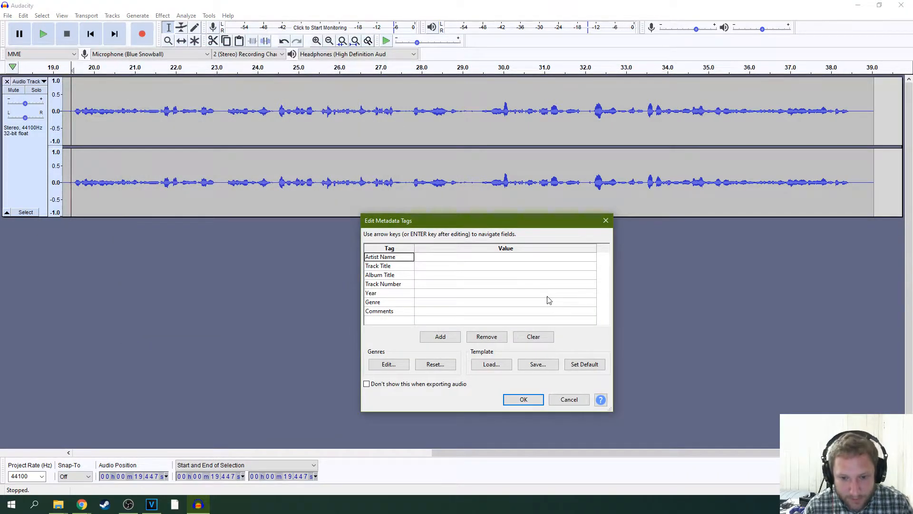
pyautogui.click(523, 399)
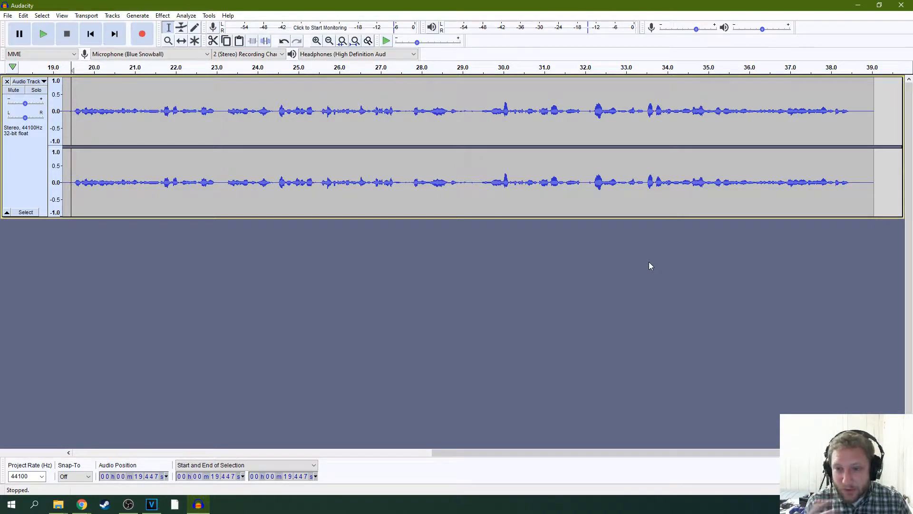
# - Switch back to VEGAS Pro and play sections of the C0230 clips on both sides of the cut near 00:01:03 to find the giveaway's insertion point
pyautogui.click(863, 3)
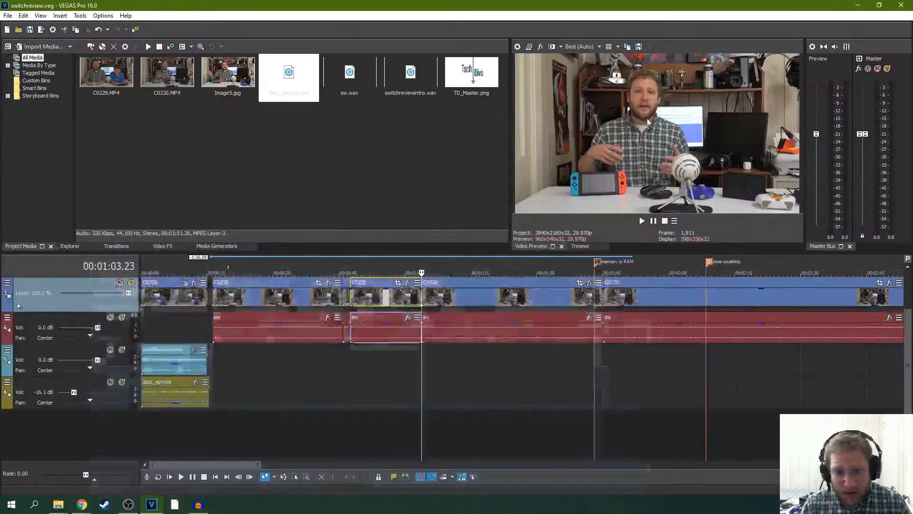
pyautogui.scroll(-6, 642, 278)
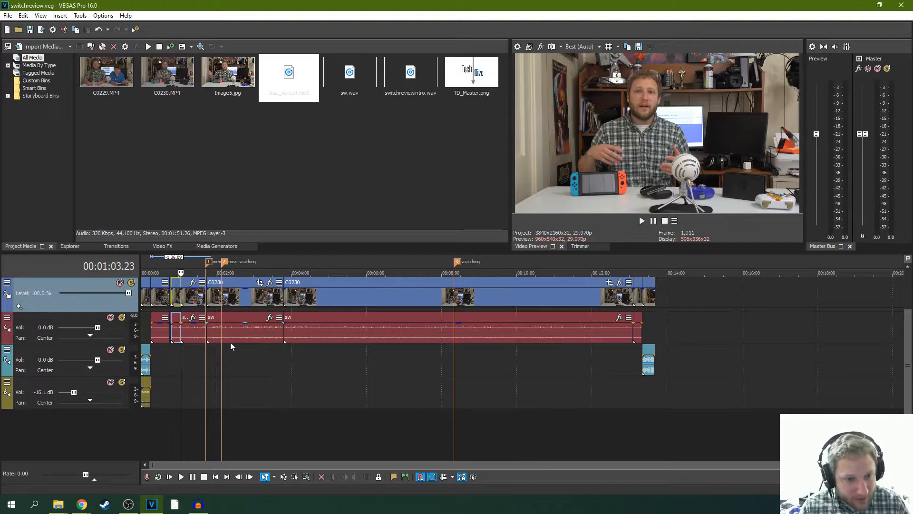
pyautogui.scroll(5, 231, 346)
pyautogui.click(419, 294)
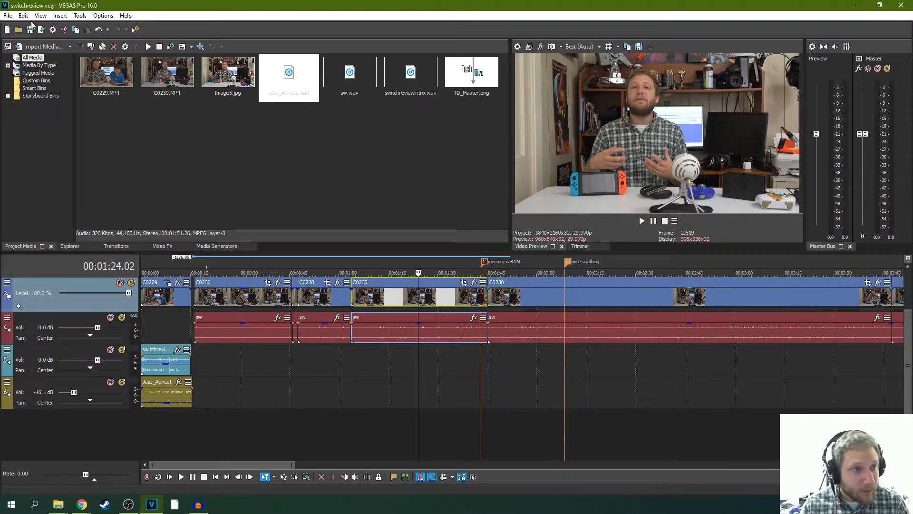
pyautogui.click(642, 222)
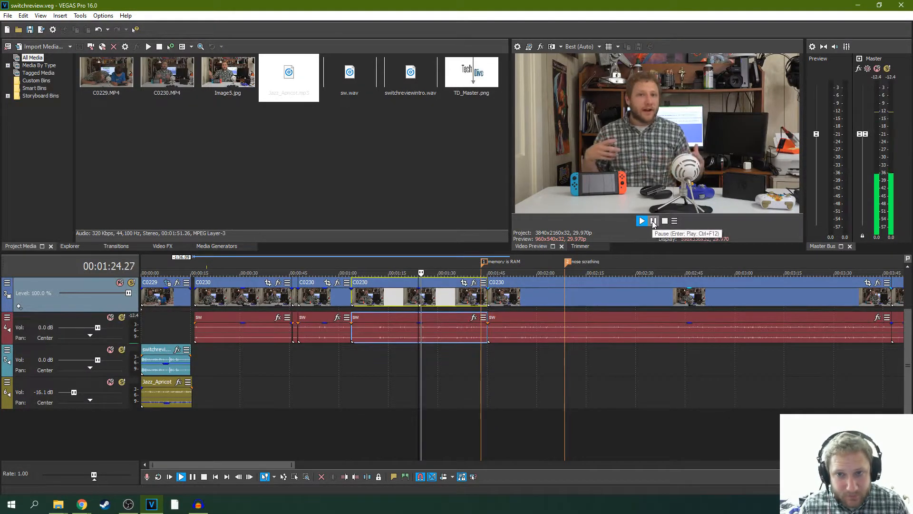
pyautogui.scroll(5, 633, 281)
pyautogui.scroll(-3, 562, 281)
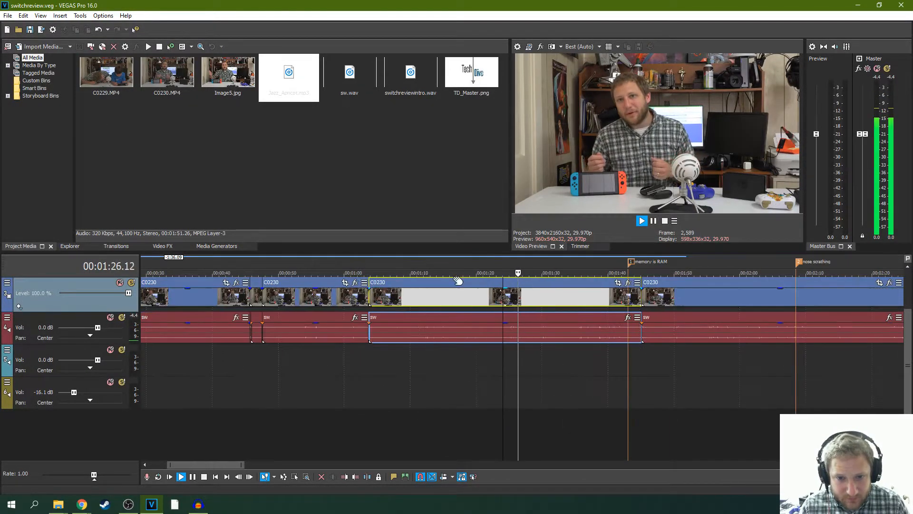
pyautogui.click(363, 270)
pyautogui.scroll(1, 521, 273)
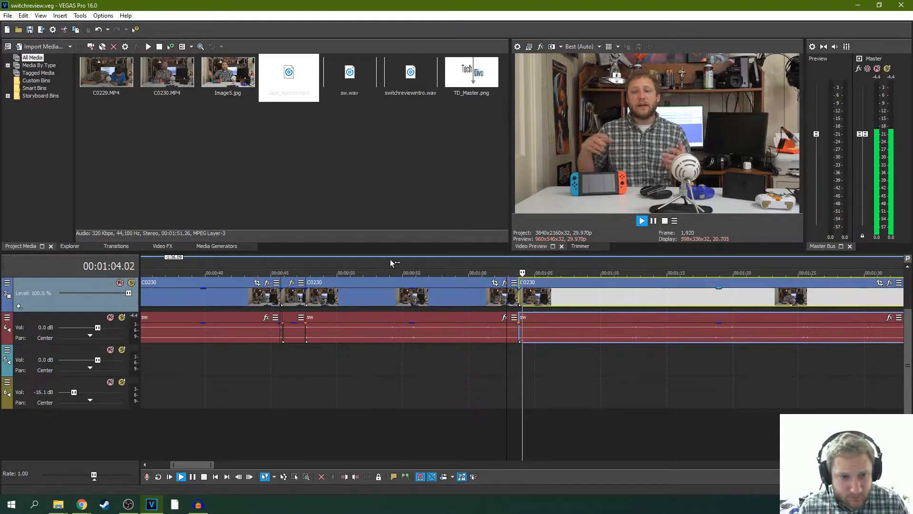
pyautogui.click(312, 269)
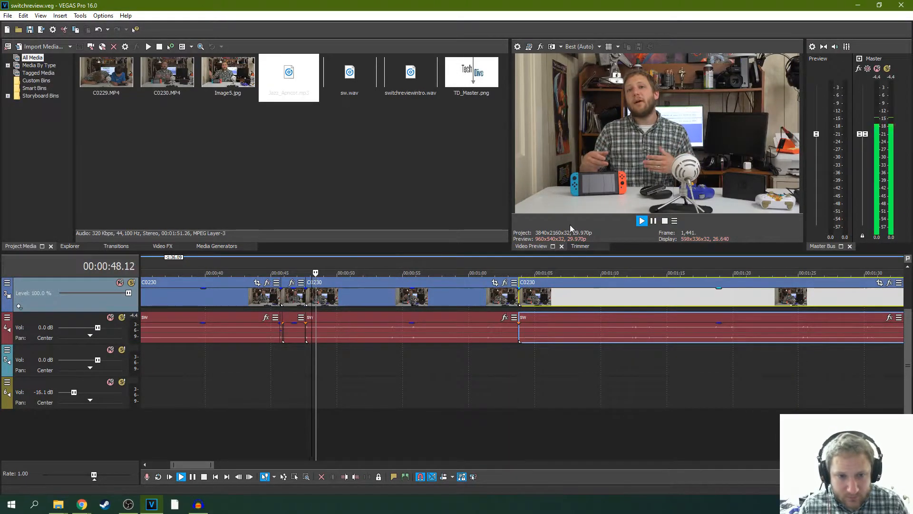
pyautogui.click(655, 221)
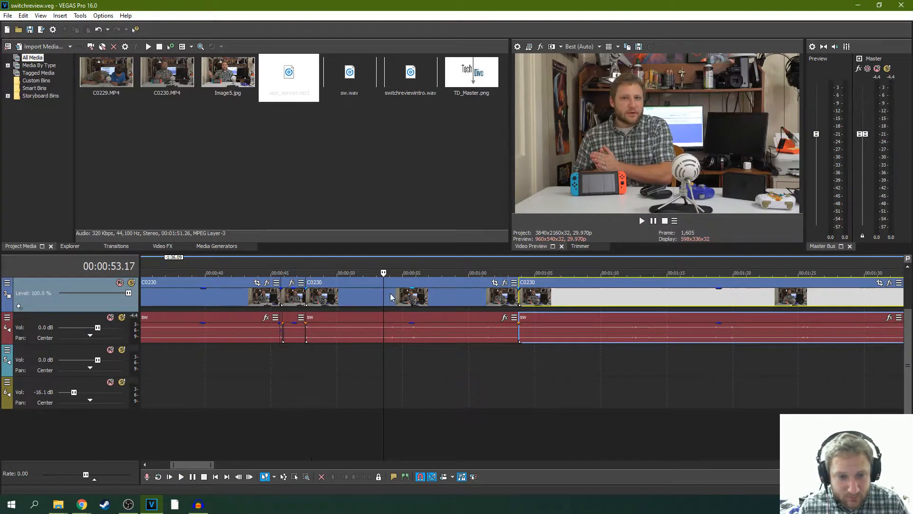
# - Play from the cut at 00:00:47.18, pause at 00:00:49.16 and save that frame as the snapshot Image6.jpg in the thumnails folder
pyautogui.hscroll(-2, 390, 297)
pyautogui.scroll(-2, 261, 301)
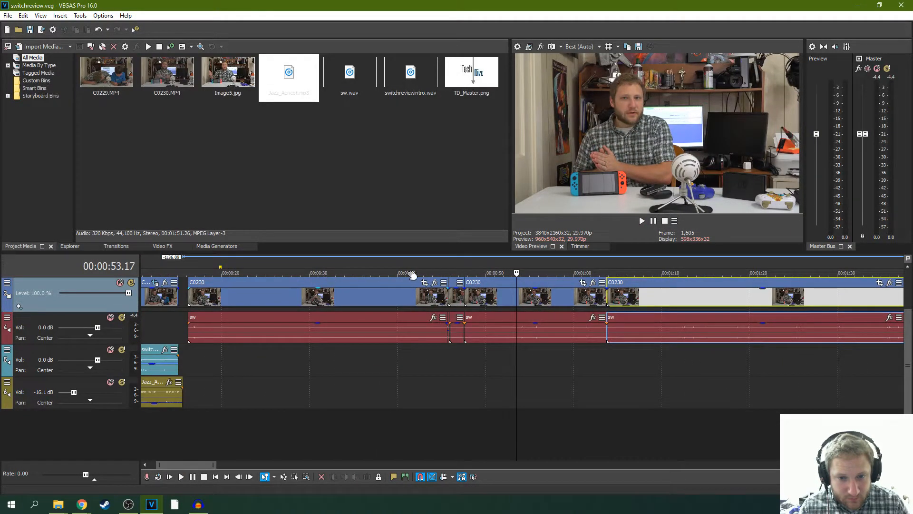
pyautogui.click(464, 274)
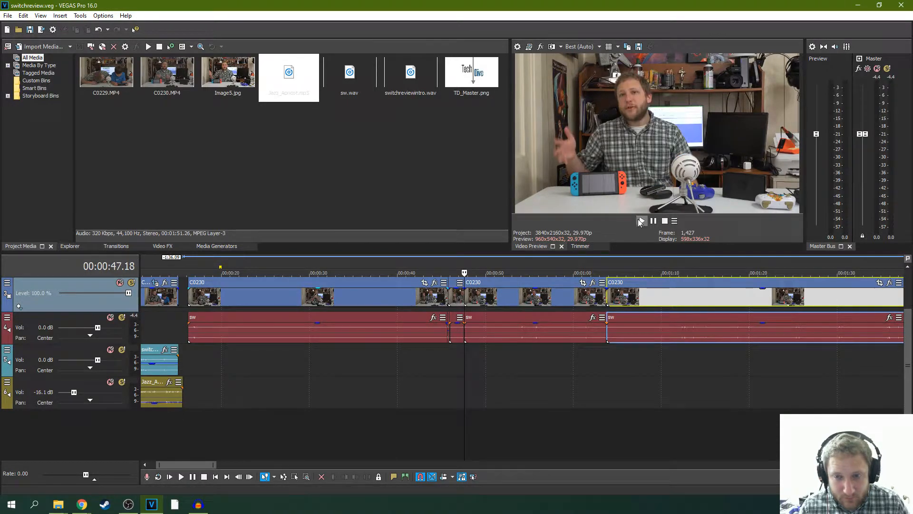
pyautogui.click(640, 221)
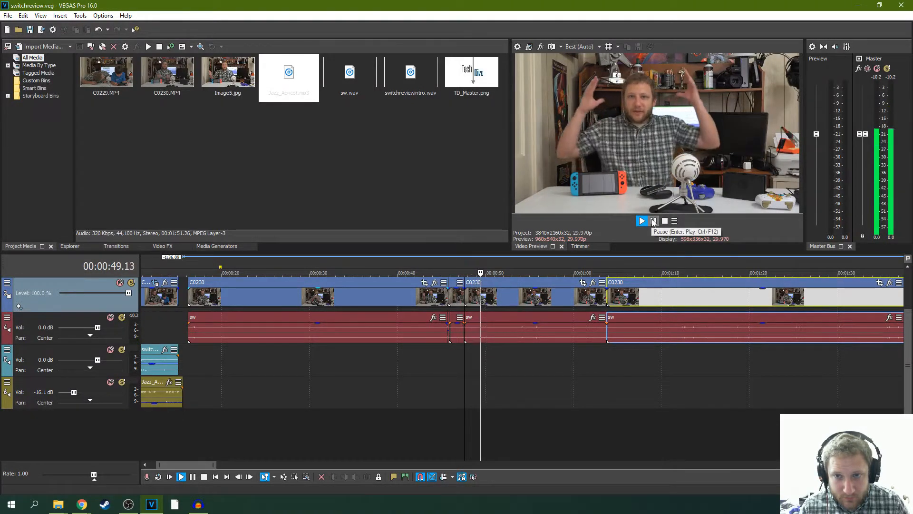
pyautogui.click(653, 222)
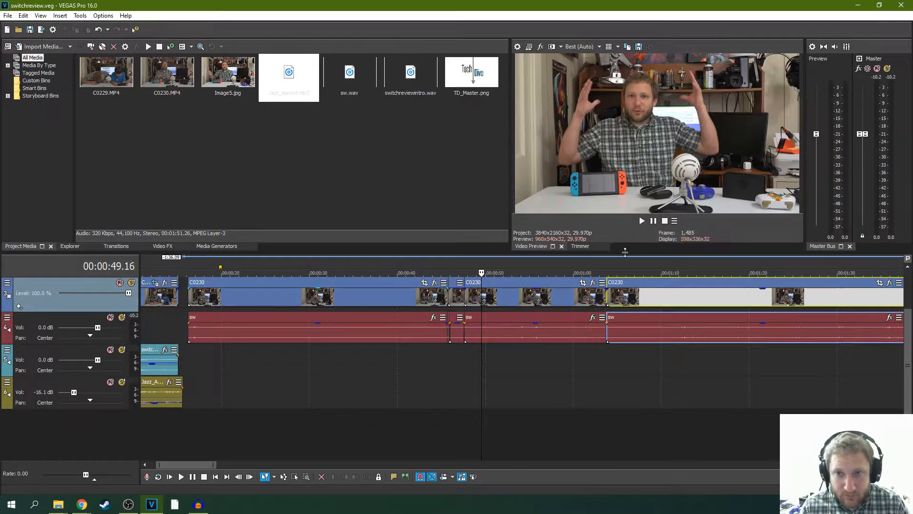
pyautogui.click(639, 46)
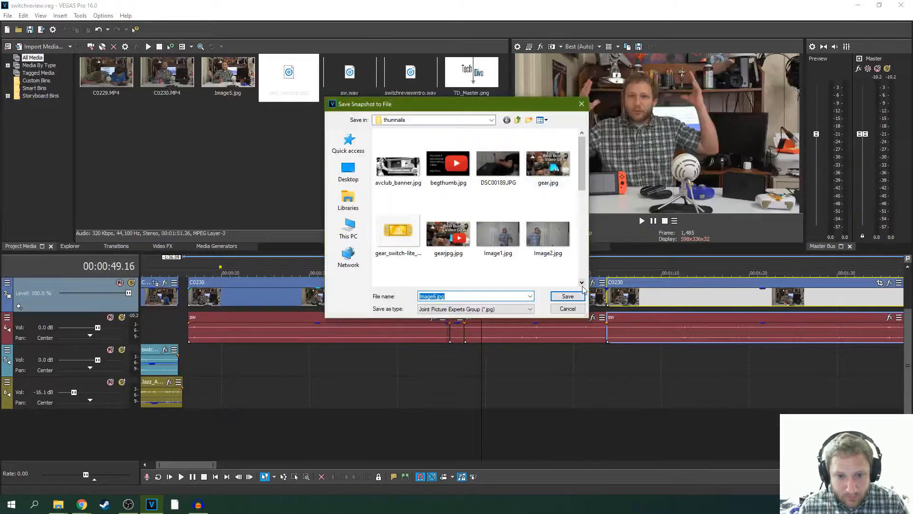
pyautogui.click(567, 295)
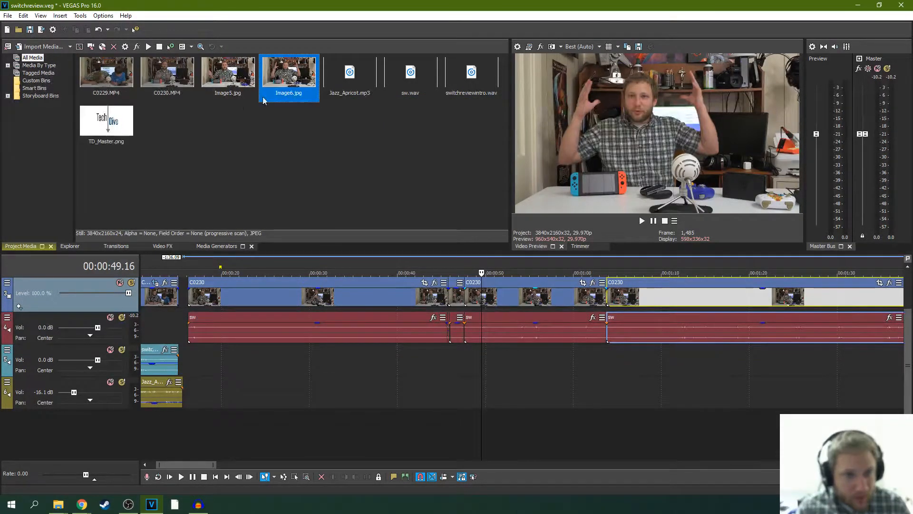
# - Split the C0230 video and its sw audio at 00:00:49.14
pyautogui.press('s')
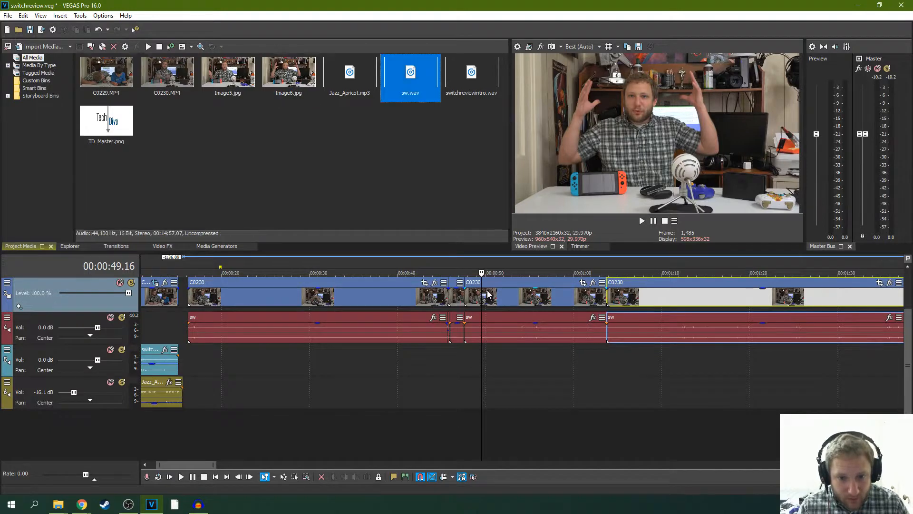
pyautogui.click(482, 291)
pyautogui.press('s')
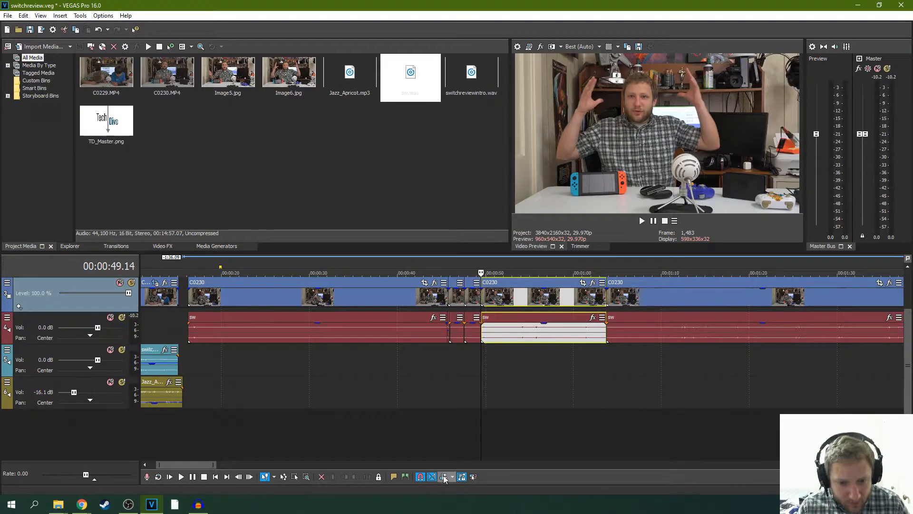
# - Turn on auto ripple, shift the clips after the split to start at 00:00:58.10, and place Image6.jpg at the beginning of the gap
pyautogui.click(443, 477)
pyautogui.moveTo(518, 287); pyautogui.dragTo(620, 284)
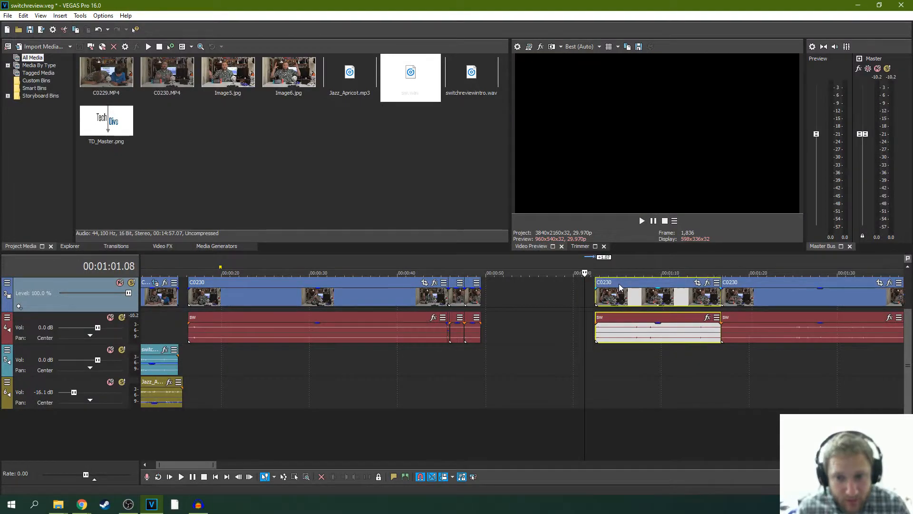
pyautogui.moveTo(274, 79); pyautogui.dragTo(490, 298)
pyautogui.moveTo(658, 289); pyautogui.dragTo(576, 293)
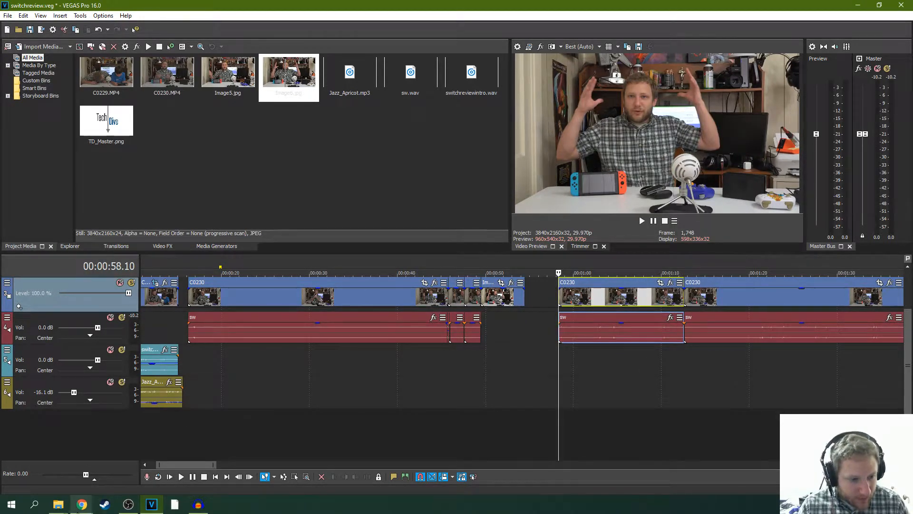
# - Import switchgiveaway.wav from the Audacity documents folder into the project media
pyautogui.click(58, 504)
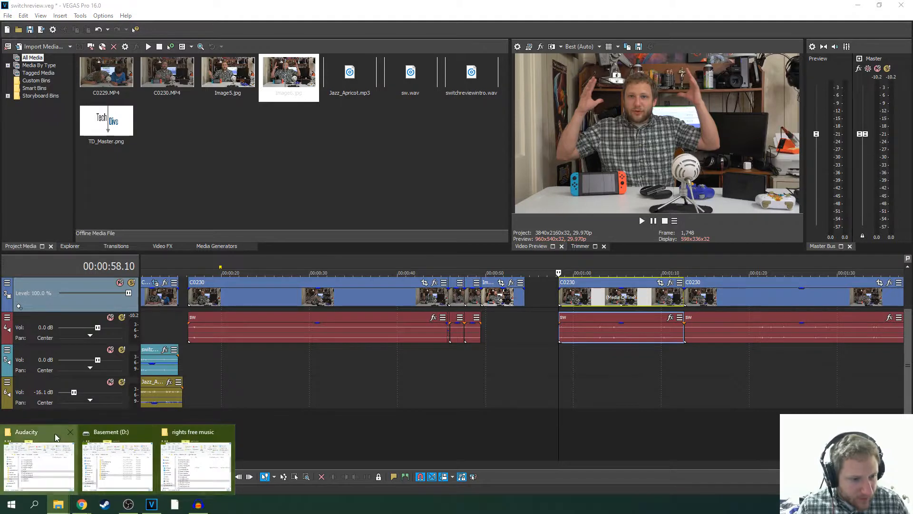
pyautogui.click(38, 459)
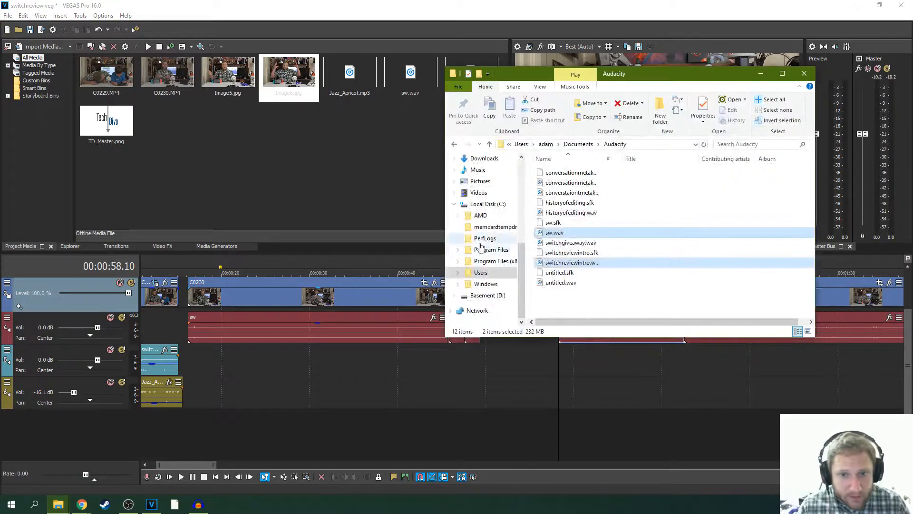
pyautogui.click(705, 146)
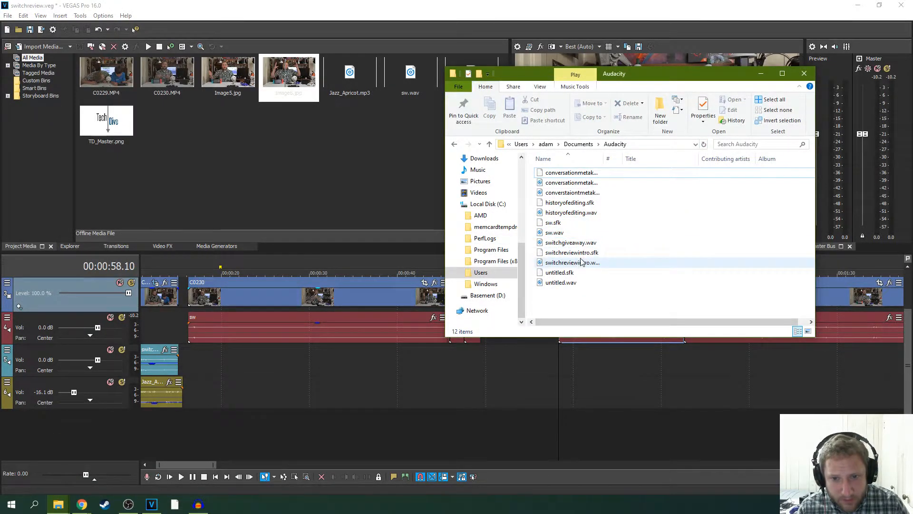
pyautogui.moveTo(573, 244); pyautogui.dragTo(332, 158)
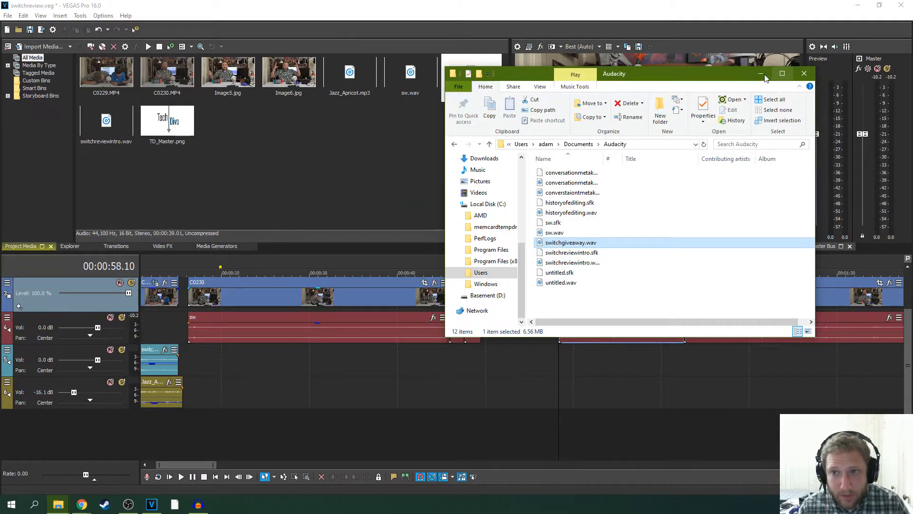
pyautogui.click(763, 77)
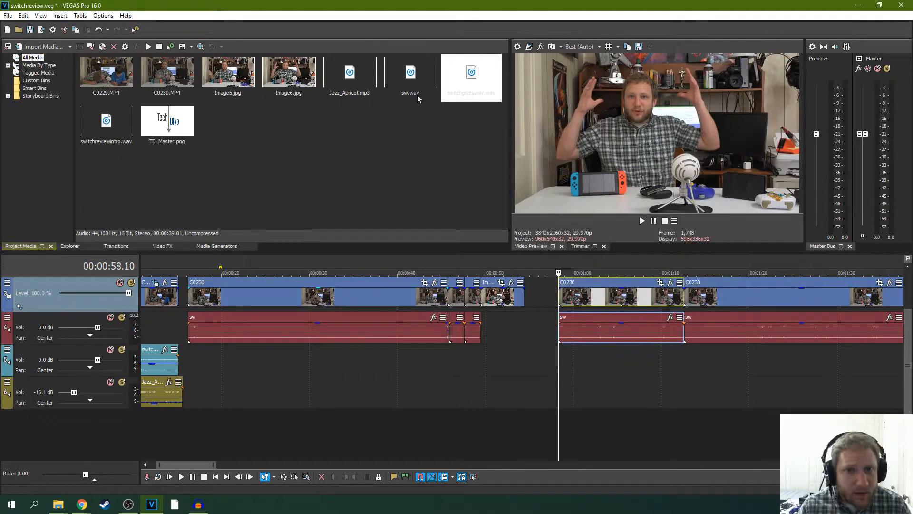
# - With auto ripple off, place switchgiveaway.wav on a new audio track at 00:00:49.14, where Image6 starts, and play its opening
pyautogui.moveTo(471, 78); pyautogui.dragTo(482, 424)
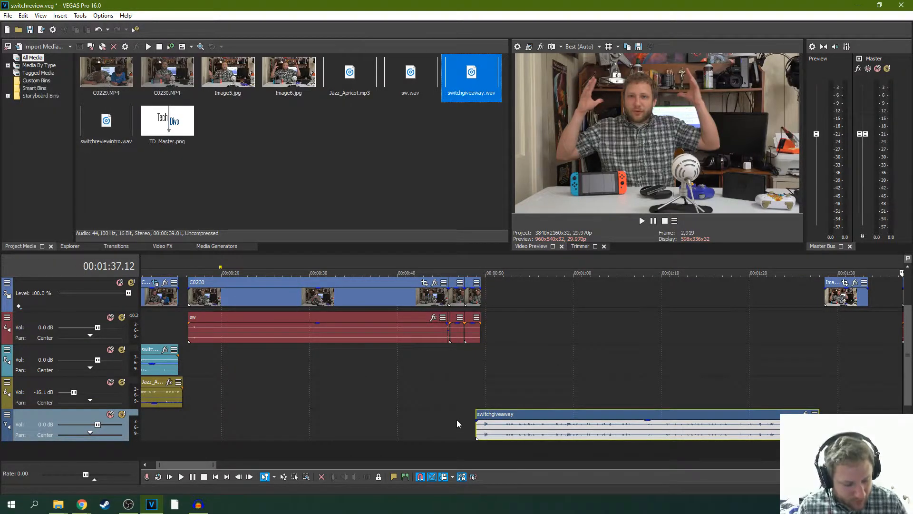
pyautogui.hotkey('ctrl', 'z')
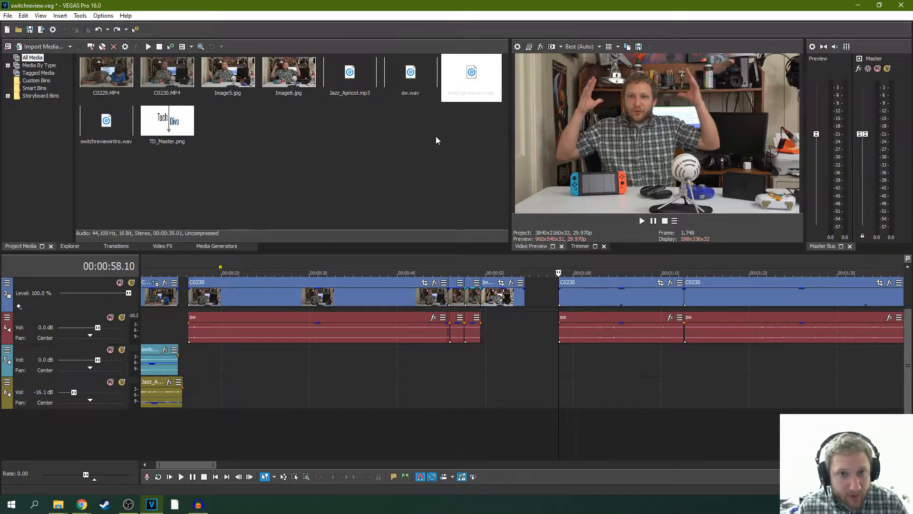
pyautogui.moveTo(468, 72); pyautogui.dragTo(492, 415)
pyautogui.click(485, 380)
pyautogui.press('space')
pyautogui.press('space')
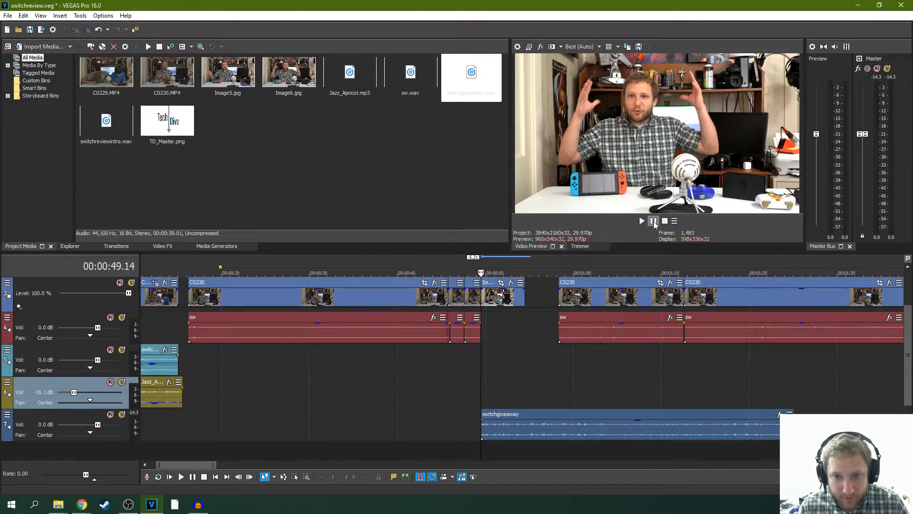
pyautogui.press('space')
pyautogui.click(653, 222)
# - Move the switchgiveaway clip two frames earlier to 00:00:49.12 and play across the transition into Image6
pyautogui.scroll(8, 484, 355)
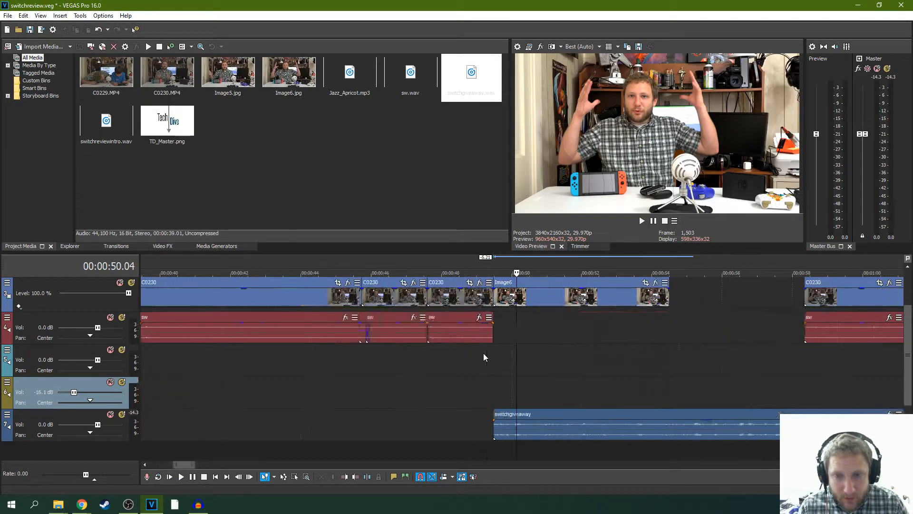
pyautogui.moveTo(515, 410); pyautogui.dragTo(509, 411)
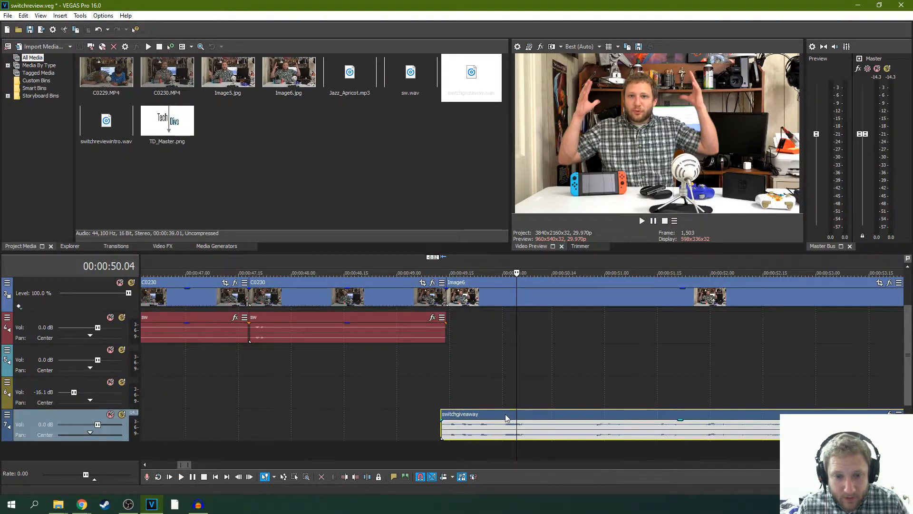
pyautogui.click(442, 387)
pyautogui.press('space')
pyautogui.press('space')
pyautogui.click(401, 289)
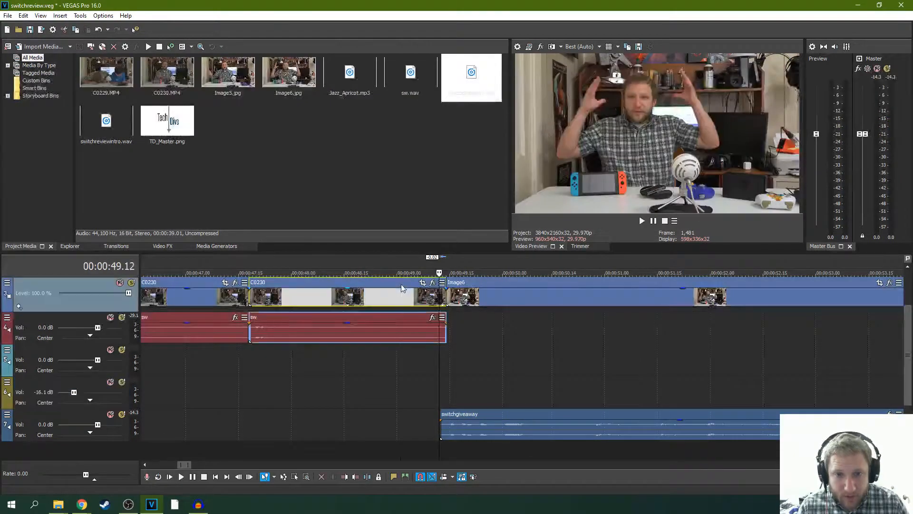
pyautogui.press('space')
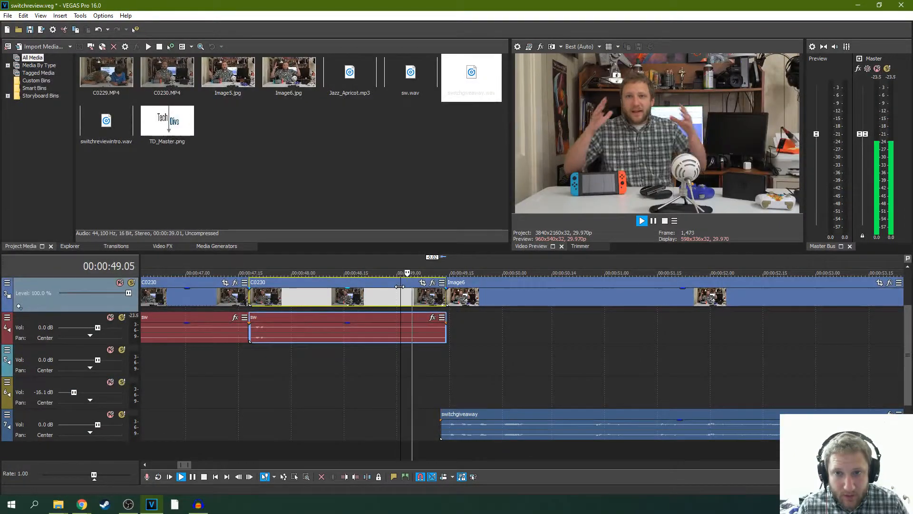
pyautogui.click(653, 221)
# - Replay the transition from the C0230 clip into the Image6 still to check how the giveaway voice-over sounds
pyautogui.scroll(-3, 660, 277)
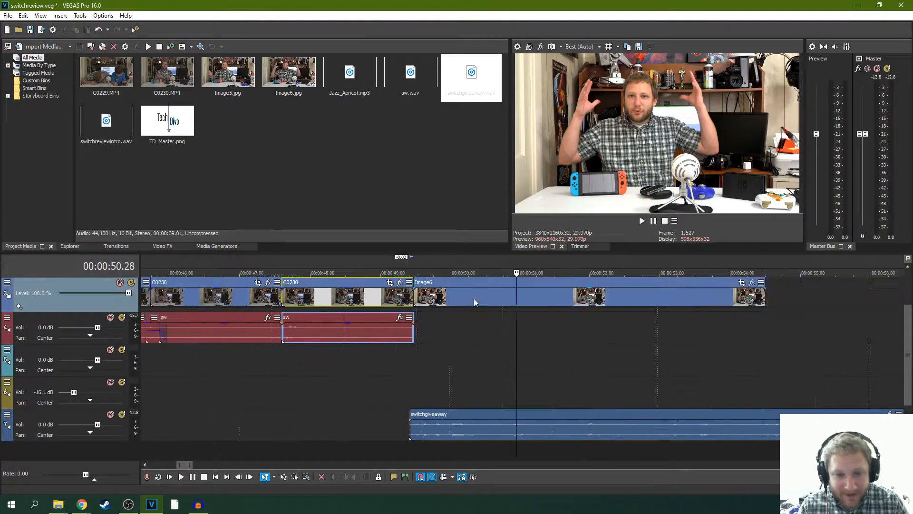
pyautogui.click(641, 219)
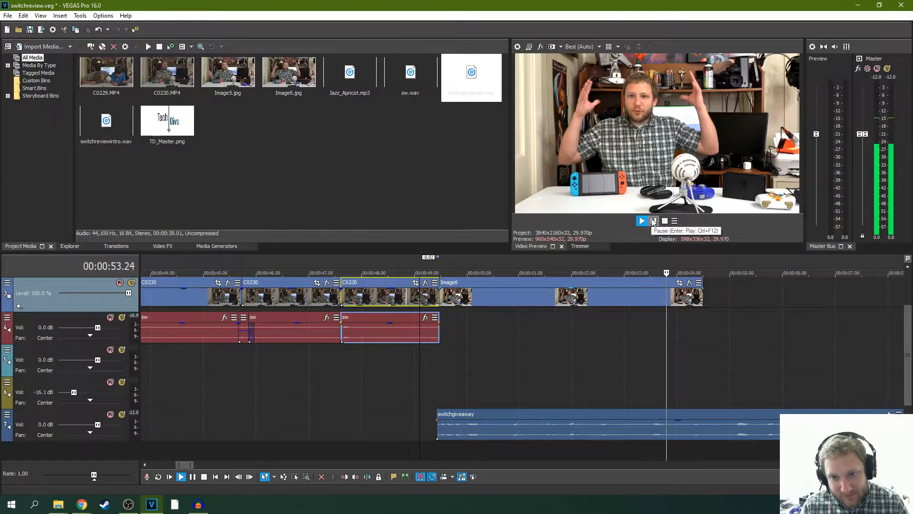
pyautogui.click(653, 221)
pyautogui.scroll(-3, 603, 309)
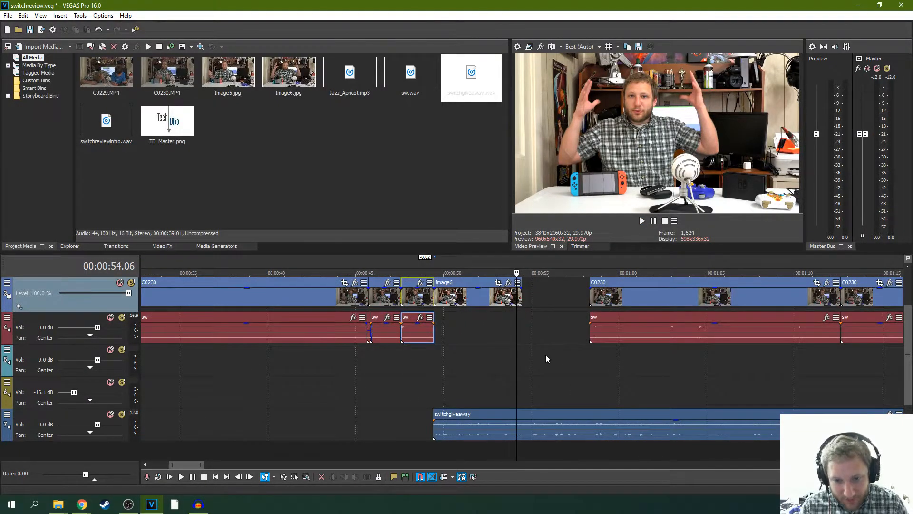
pyautogui.scroll(-4, 546, 356)
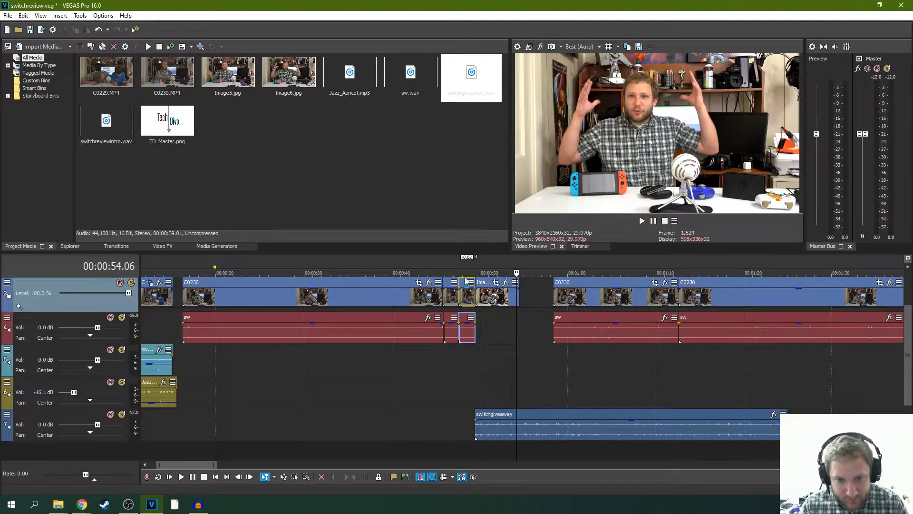
pyautogui.click(467, 281)
pyautogui.press('space')
pyautogui.scroll(5, 509, 297)
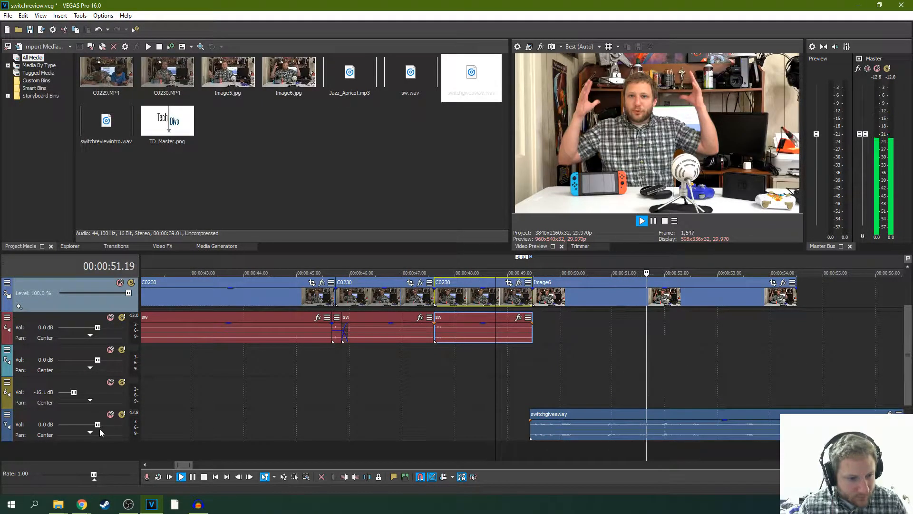
# - Set the giveaway audio track's volume to -0.2 dB and apply the "1.5:1 compression starting at -24 dB" preset to its Track Compressor
pyautogui.moveTo(97, 424)
pyautogui.mouseDown()
pyautogui.moveTo(111, 425)
pyautogui.moveTo(97, 425)
pyautogui.mouseUp()
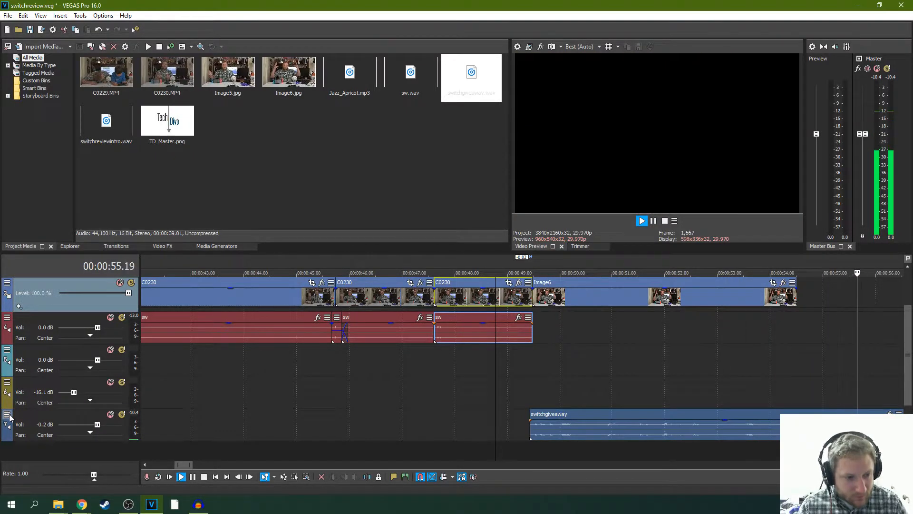
pyautogui.click(8, 414)
pyautogui.click(68, 353)
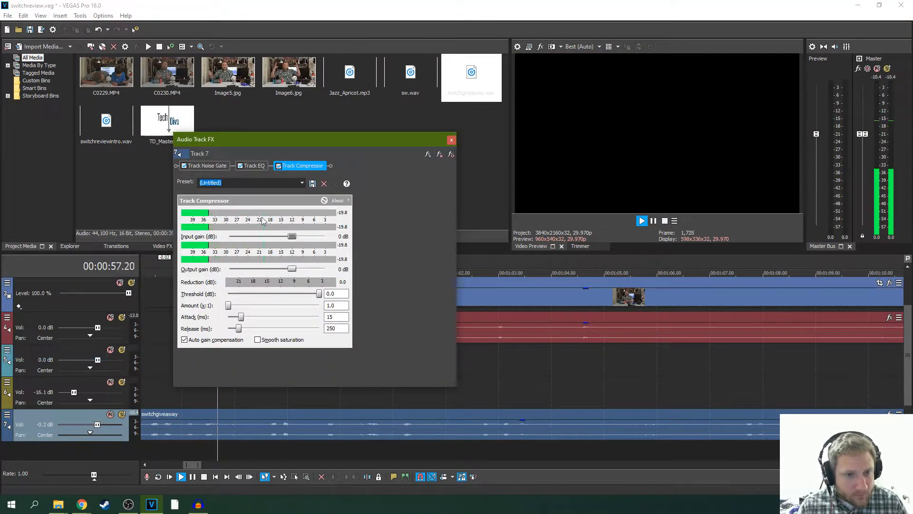
pyautogui.click(302, 182)
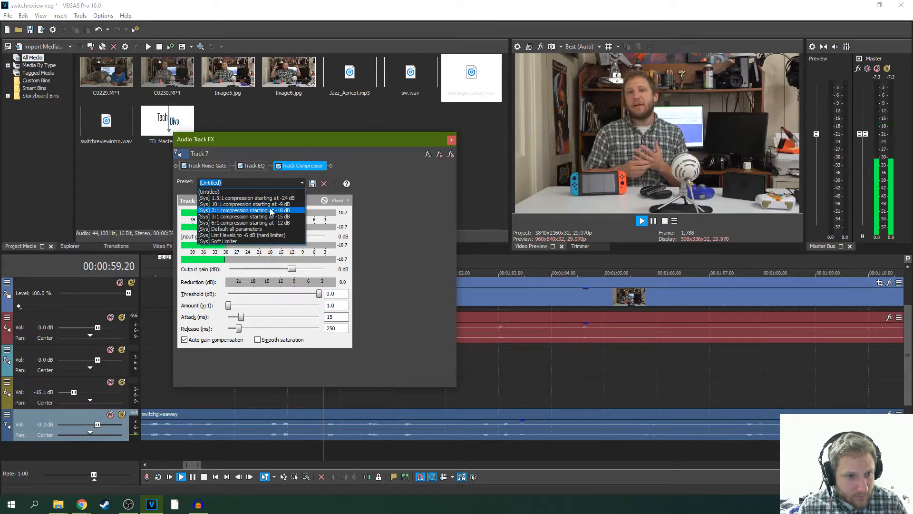
pyautogui.click(252, 198)
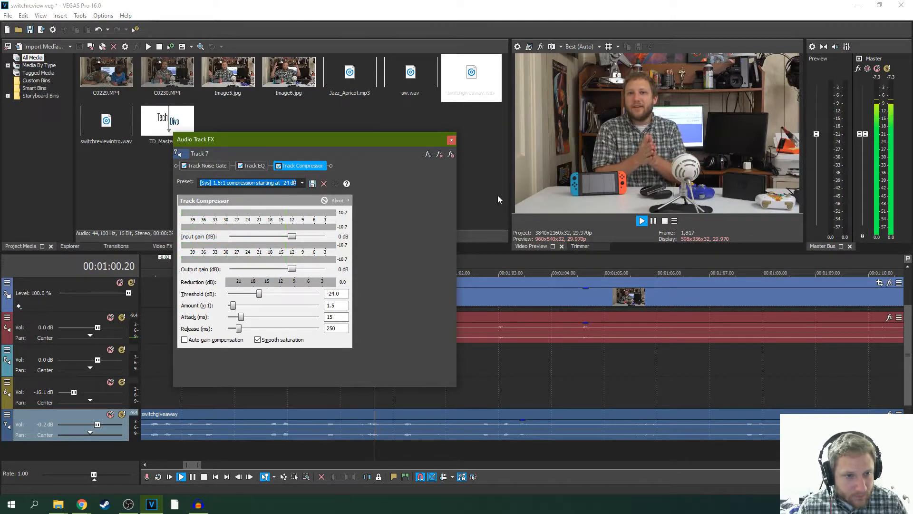
pyautogui.click(452, 141)
pyautogui.press('space')
# - Move the C0230 clips after Image6 out of the way, extend Image6 to the end of switchgiveaway, and bring them back just after it
pyautogui.scroll(-5, 373, 367)
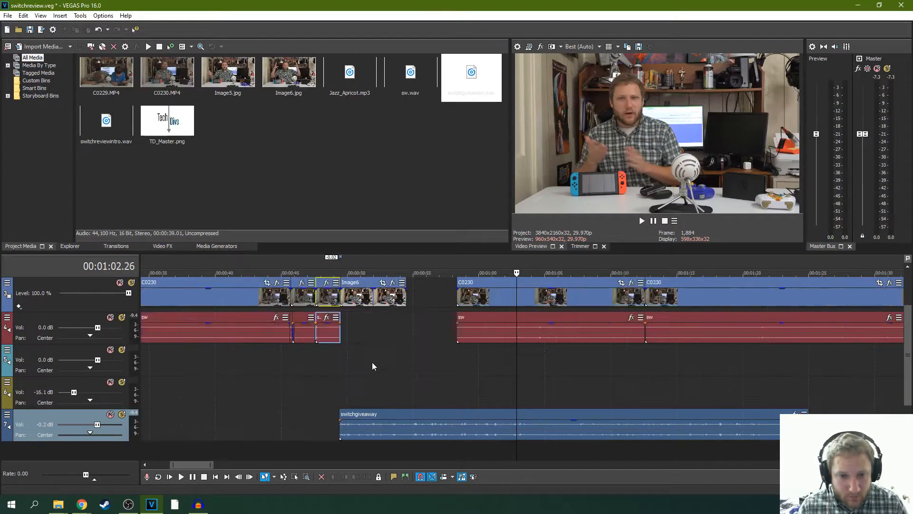
pyautogui.scroll(-4, 373, 366)
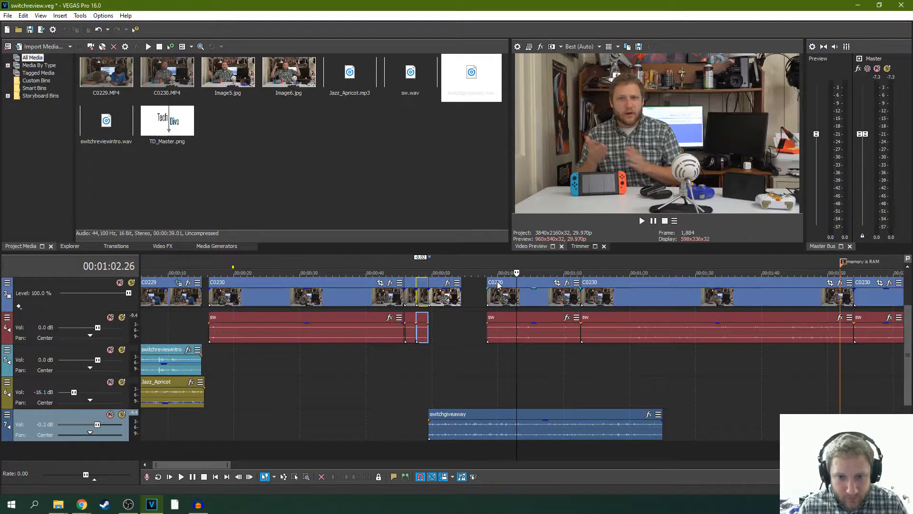
pyautogui.moveTo(497, 283); pyautogui.dragTo(681, 285)
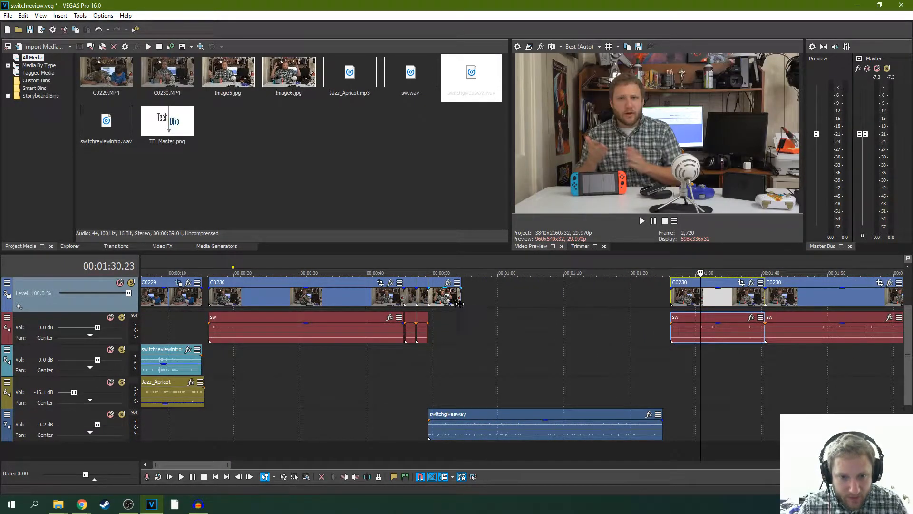
pyautogui.moveTo(460, 297); pyautogui.dragTo(658, 304)
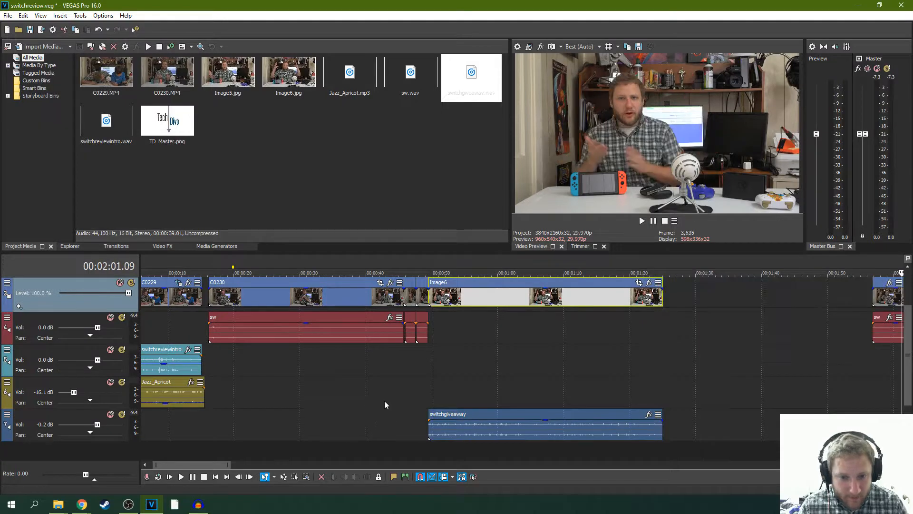
pyautogui.moveTo(881, 291); pyautogui.dragTo(680, 295)
# - Move the switchgiveaway clip two frames earlier to 00:00:49.10 and play across the transition into Image6
pyautogui.click(428, 386)
pyautogui.scroll(10, 443, 379)
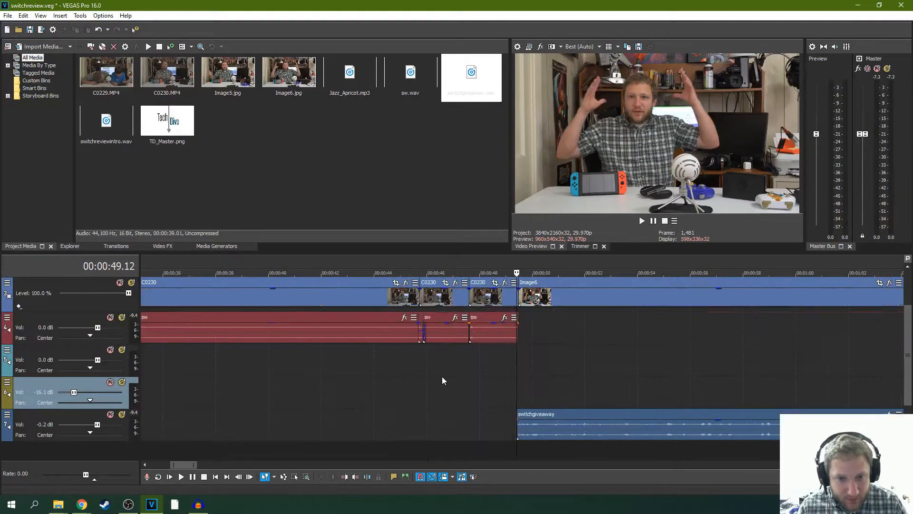
pyautogui.scroll(3, 495, 372)
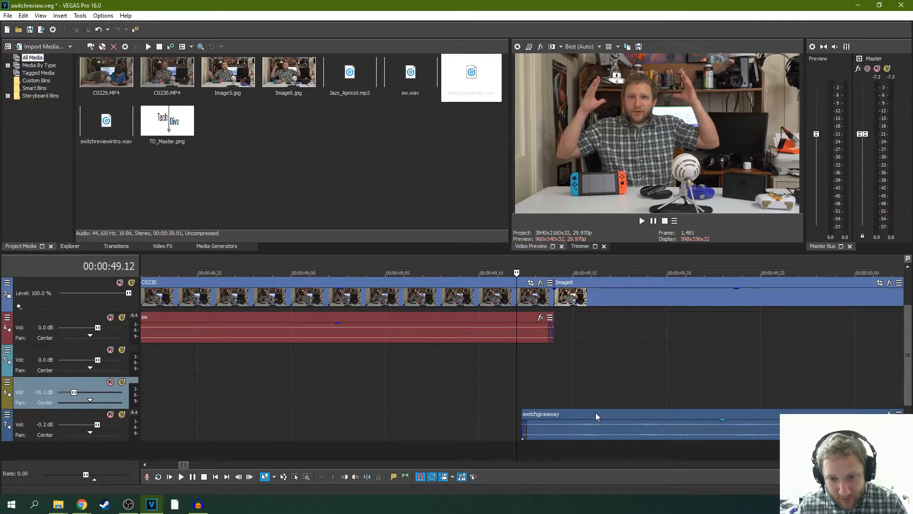
pyautogui.moveTo(607, 418); pyautogui.dragTo(544, 415)
pyautogui.press('space')
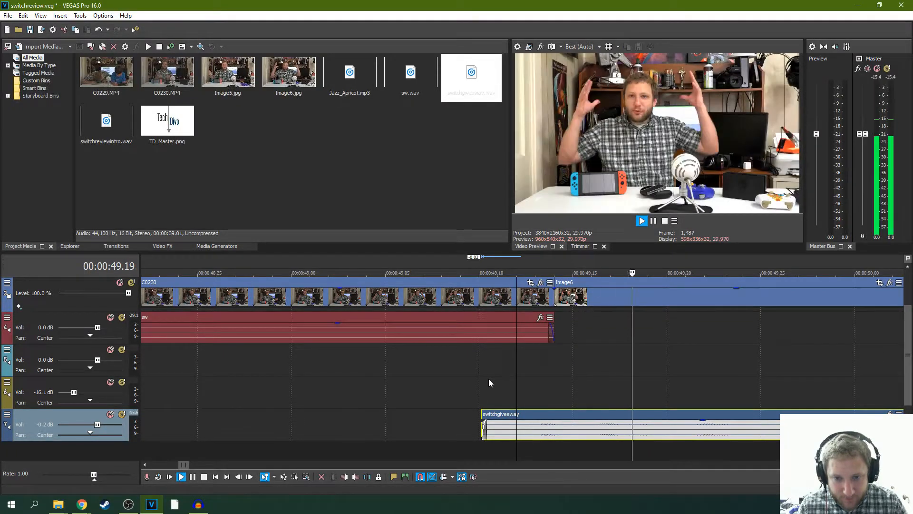
pyautogui.click(469, 378)
pyautogui.press('space')
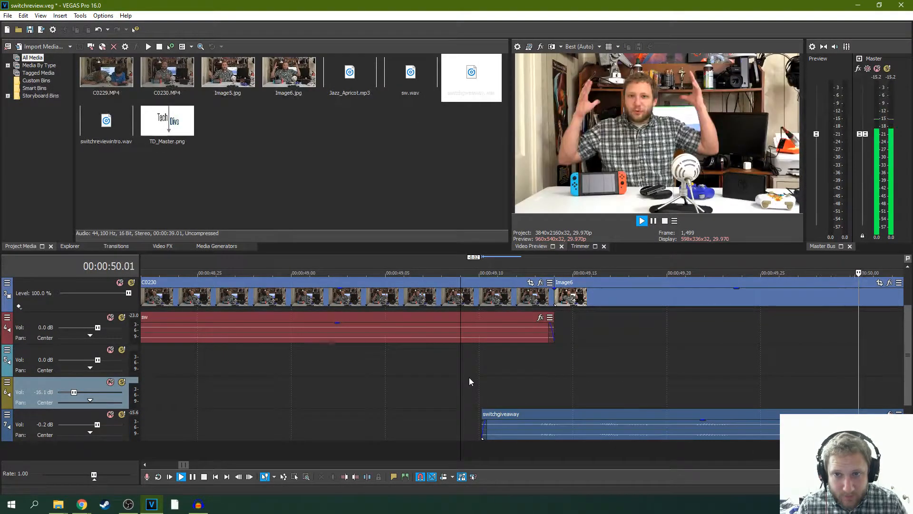
# - Listen through the giveaway voice-over and split the switchgiveaway and Image6 clips at about 00:01:03
pyautogui.scroll(-6, 476, 371)
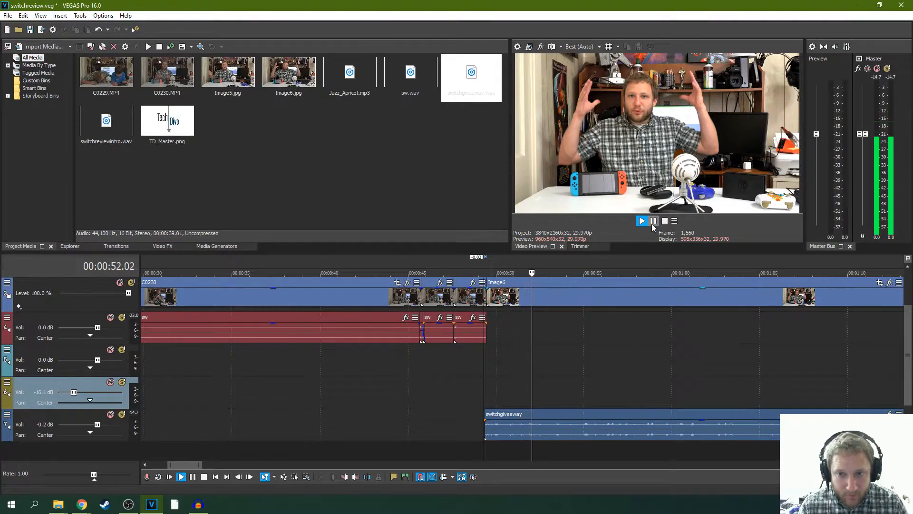
pyautogui.scroll(-5, 587, 314)
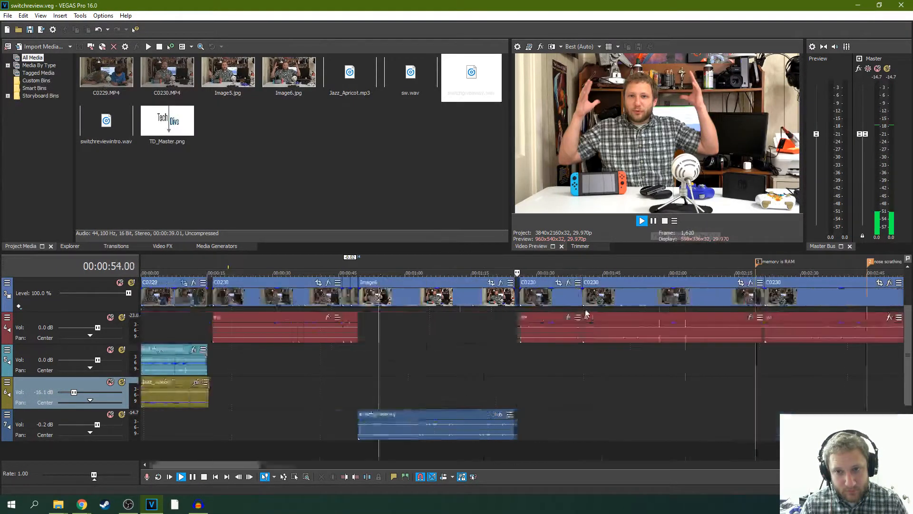
pyautogui.scroll(-2, 587, 314)
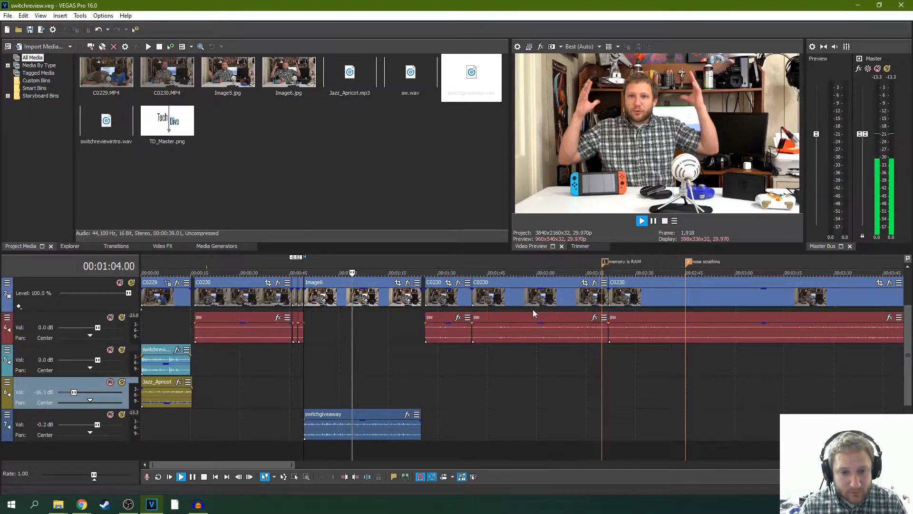
pyautogui.scroll(4, 379, 375)
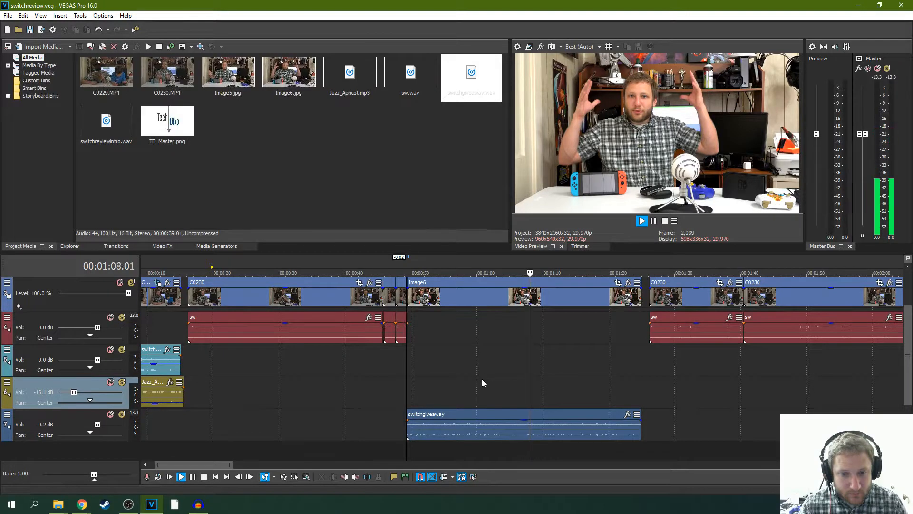
pyautogui.click(653, 221)
pyautogui.click(654, 221)
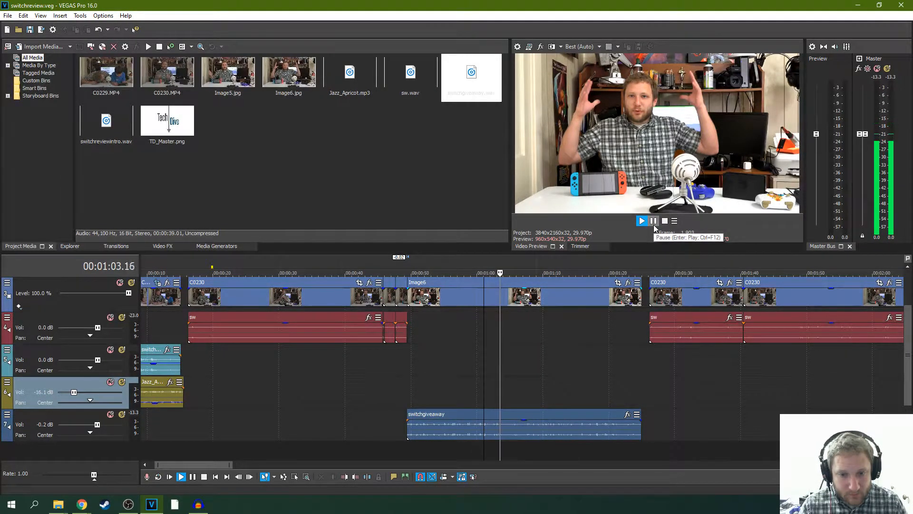
pyautogui.press('s')
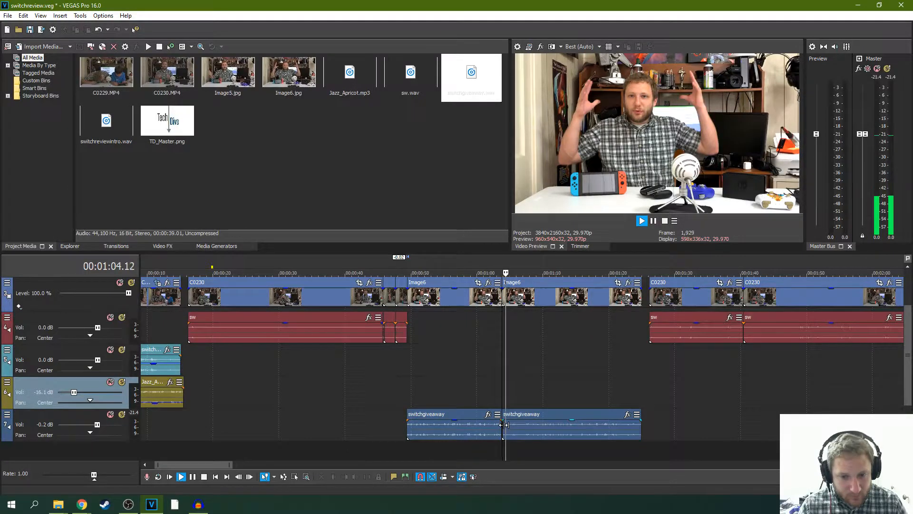
# - Remove about 3.4 s from the start of the second switchgiveaway piece, join it to the first piece, and play across the cut
pyautogui.moveTo(505, 425); pyautogui.dragTo(504, 425)
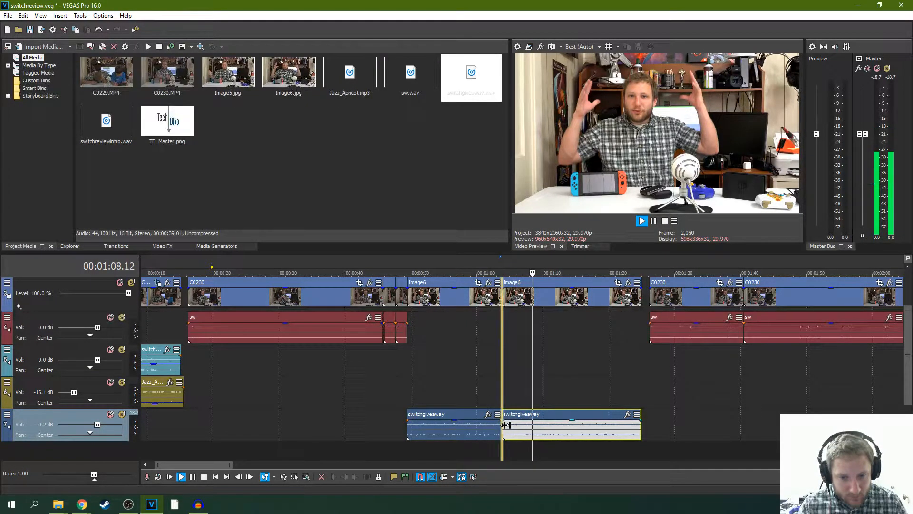
pyautogui.press('space')
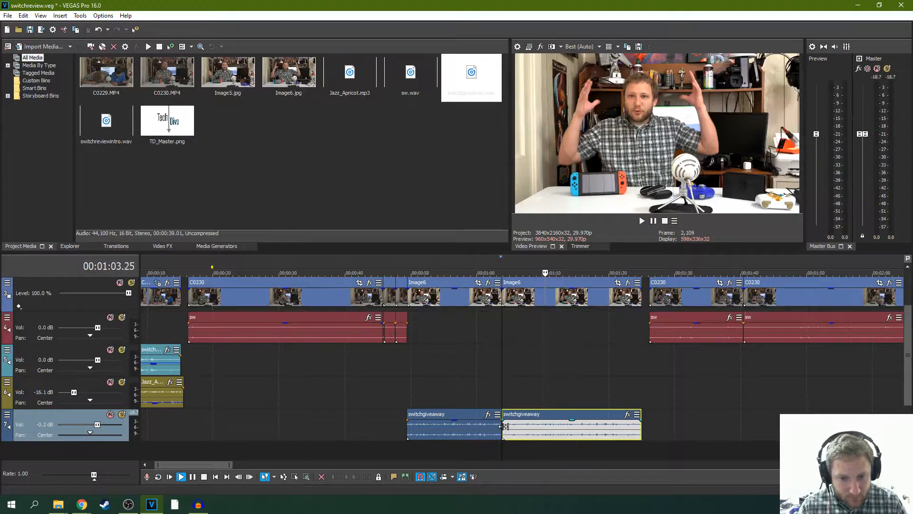
pyautogui.press('space')
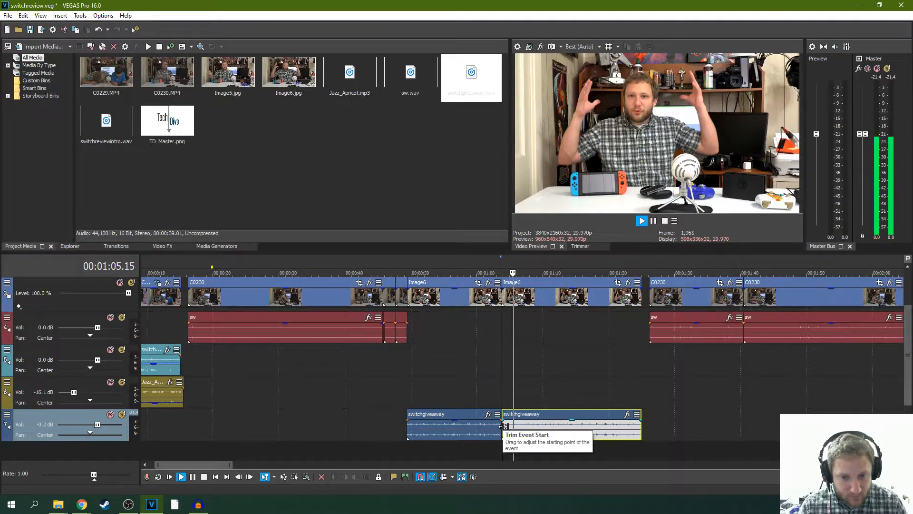
pyautogui.moveTo(503, 426)
pyautogui.mouseDown()
pyautogui.moveTo(526, 425)
pyautogui.moveTo(507, 426)
pyautogui.mouseUp()
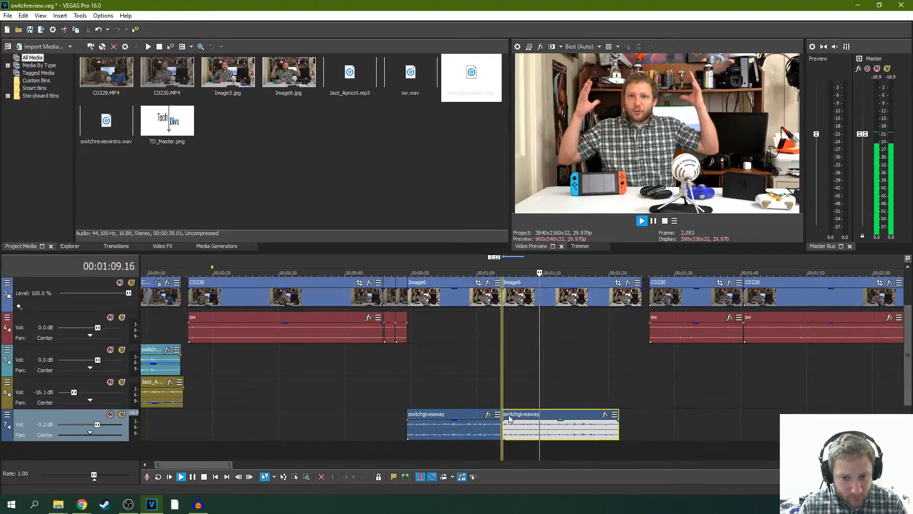
pyautogui.click(480, 395)
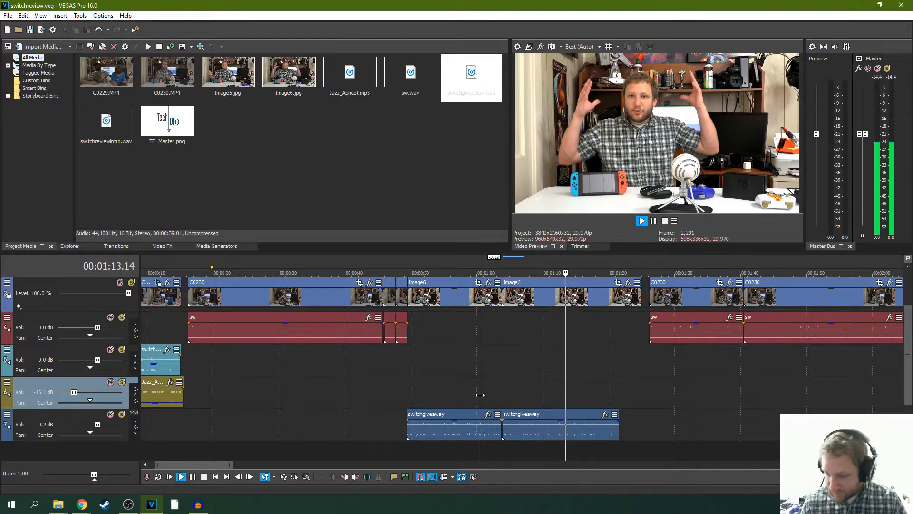
# - Trim the ends of the second switchgiveaway and Image6 pieces to 00:01:21.00, where the spoken part finishes
pyautogui.click(654, 221)
pyautogui.moveTo(645, 299); pyautogui.dragTo(621, 299)
pyautogui.click(603, 384)
pyautogui.press('space')
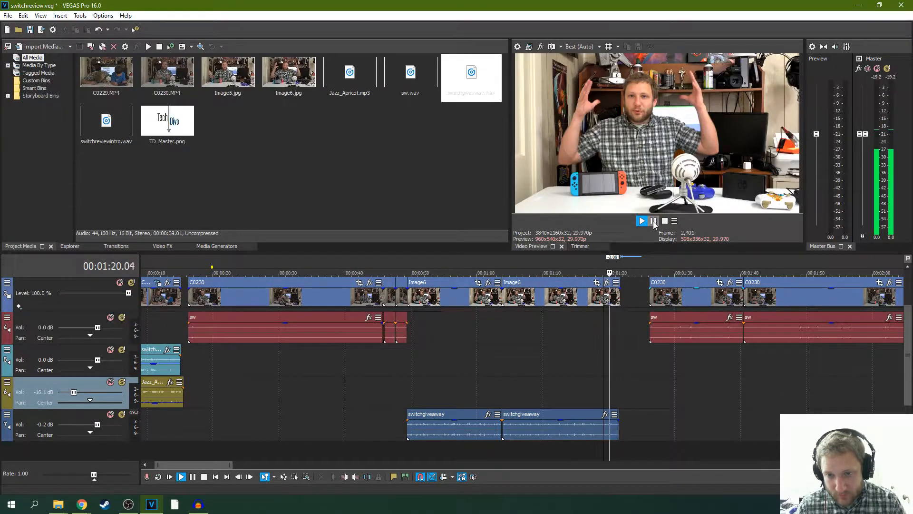
pyautogui.press('Return')
pyautogui.scroll(5, 554, 414)
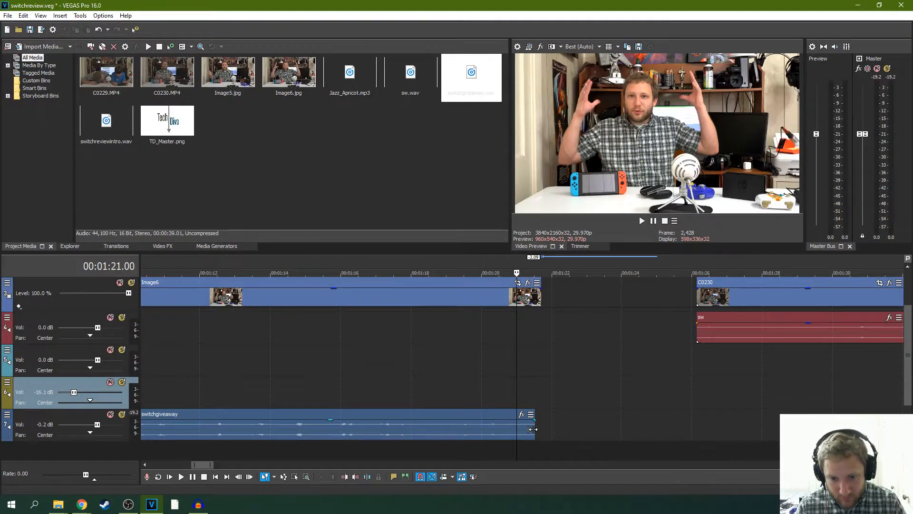
pyautogui.moveTo(532, 429); pyautogui.dragTo(517, 429)
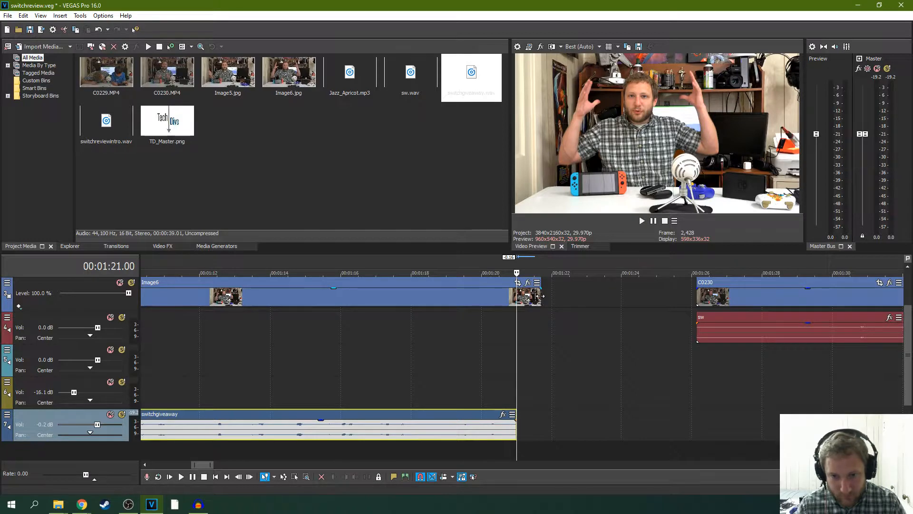
pyautogui.moveTo(538, 296); pyautogui.dragTo(516, 296)
# - Turn on auto ripple and move the following C0230 clips back to start at 00:01:21.00, directly after Image6
pyautogui.scroll(-5, 465, 361)
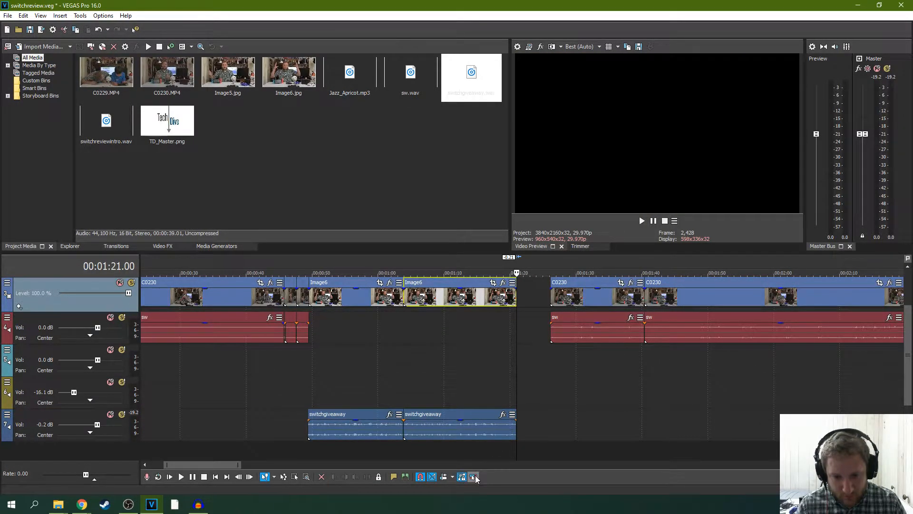
pyautogui.click(443, 476)
pyautogui.moveTo(571, 291); pyautogui.dragTo(536, 291)
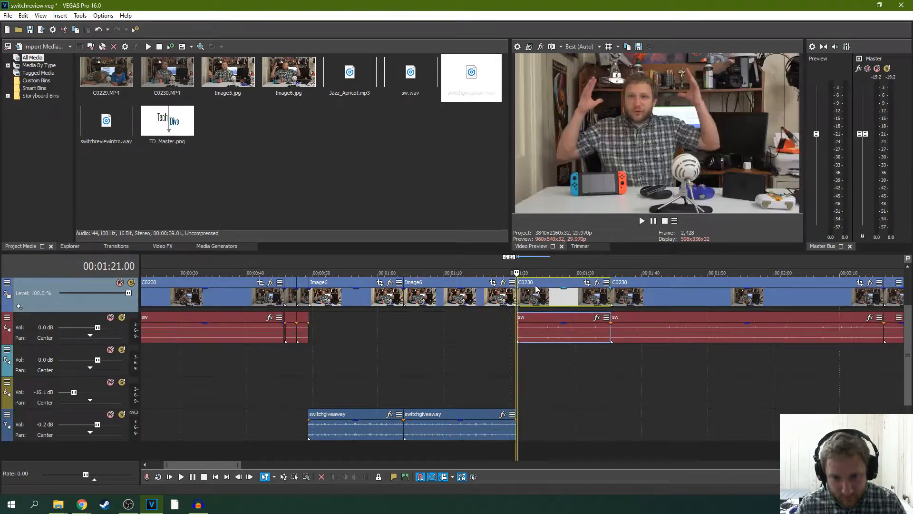
pyautogui.click(490, 323)
# - Play from before the Image6 transition, raise the giveaway audio track's volume to 5.6 dB, and replay the section to compare loudness
pyautogui.scroll(-4, 471, 333)
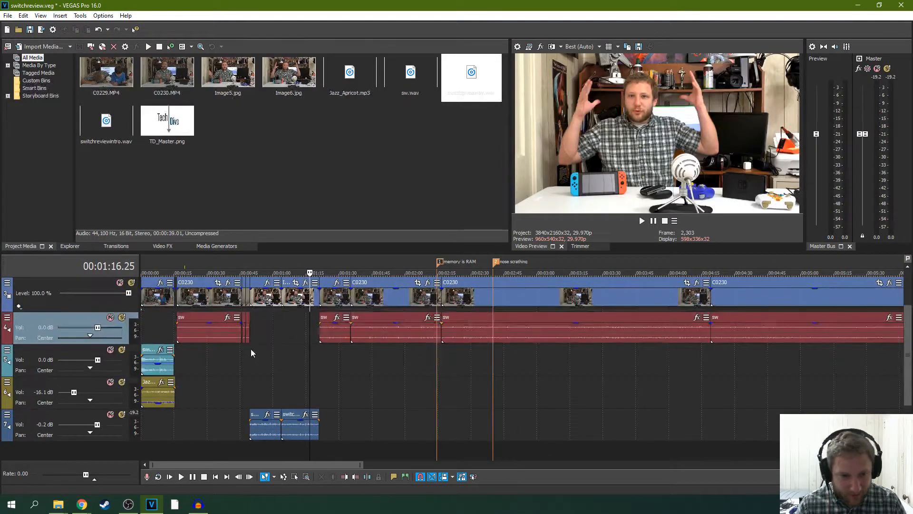
pyautogui.click(246, 360)
pyautogui.press('space')
pyautogui.scroll(5, 284, 359)
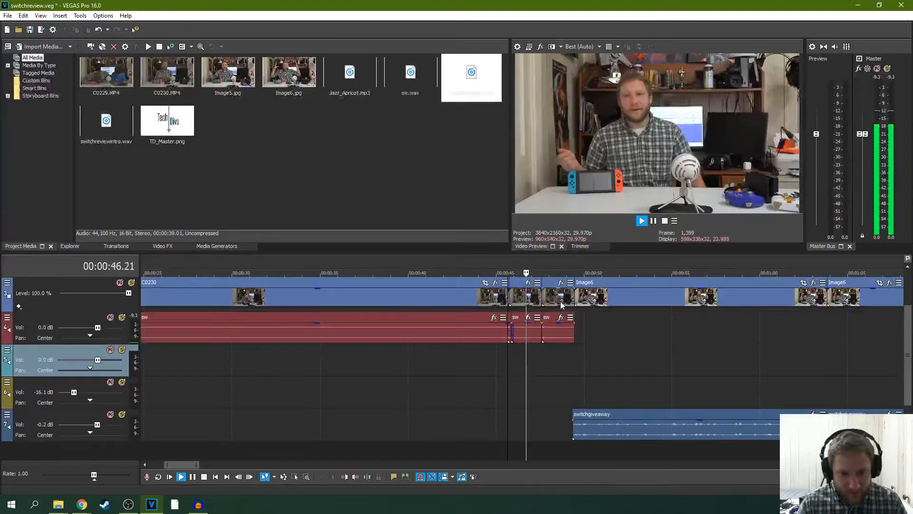
pyautogui.click(654, 221)
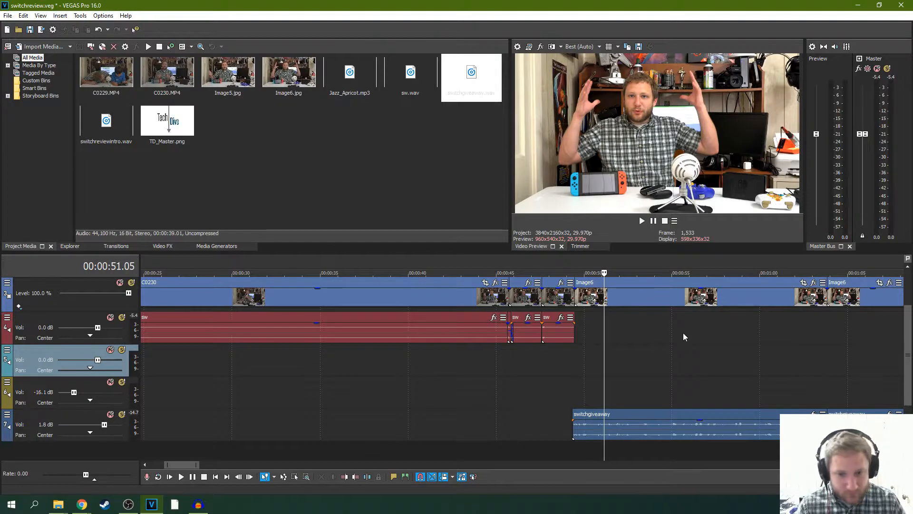
pyautogui.press('space')
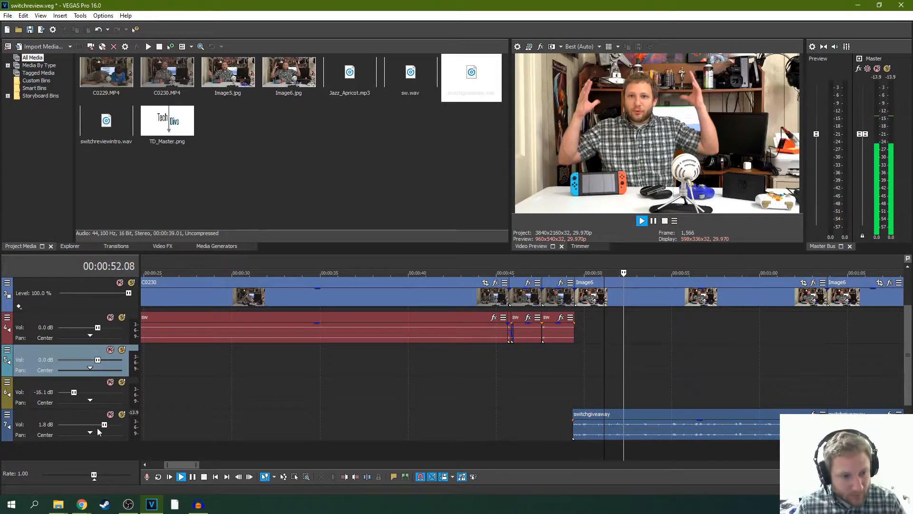
pyautogui.moveTo(104, 425); pyautogui.dragTo(113, 426)
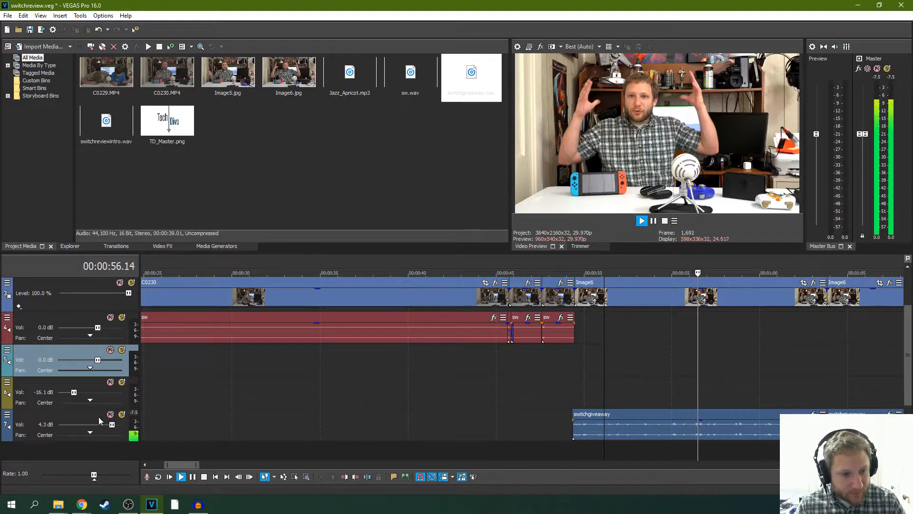
pyautogui.moveTo(110, 423); pyautogui.dragTo(117, 424)
pyautogui.scroll(-4, 624, 398)
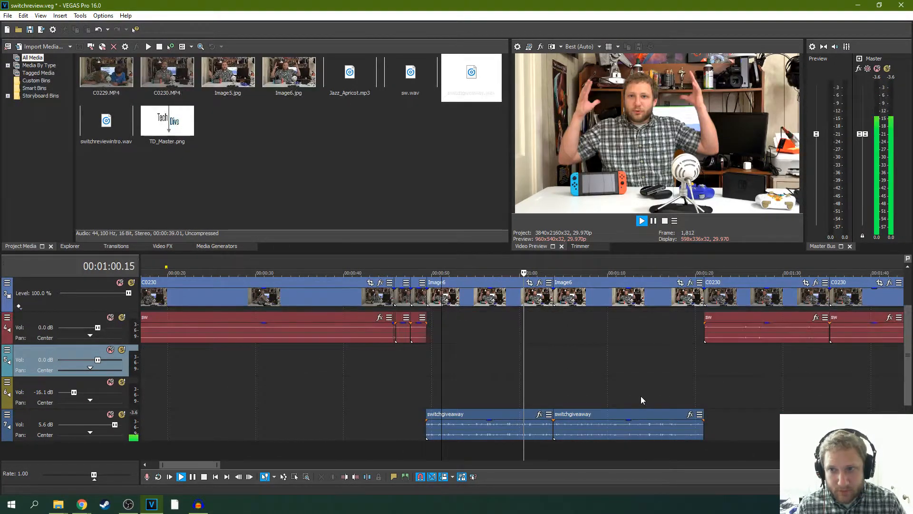
pyautogui.click(412, 389)
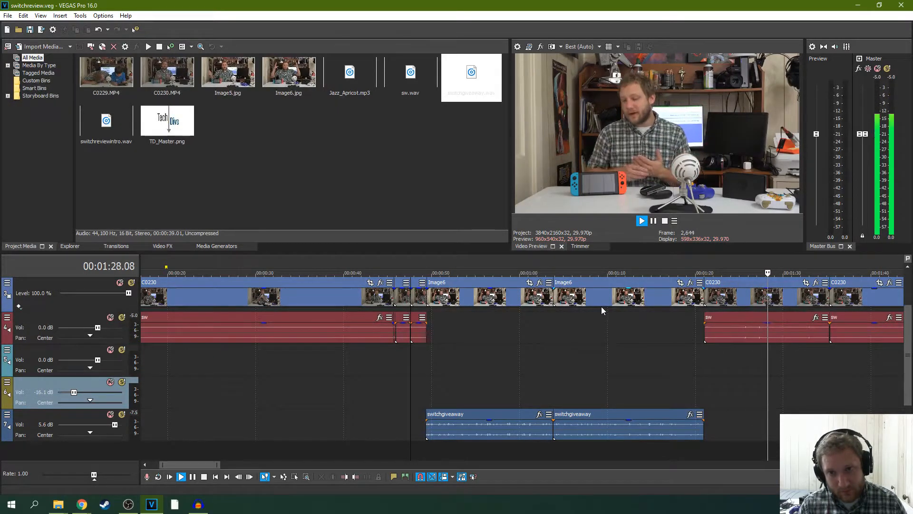
# - Keep playing through the C0230 clips after the giveaway section, pause, and place the cursor at 00:00:34.05
pyautogui.scroll(-2, 601, 309)
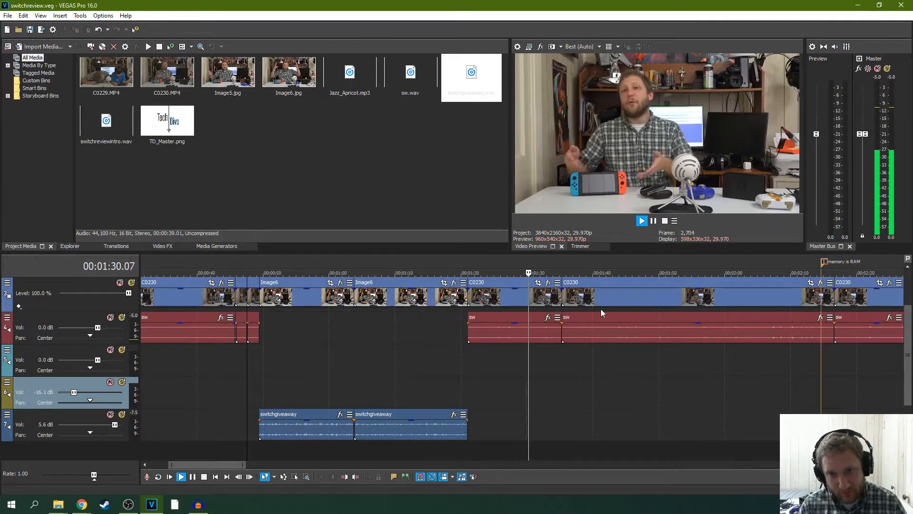
pyautogui.scroll(-2, 601, 310)
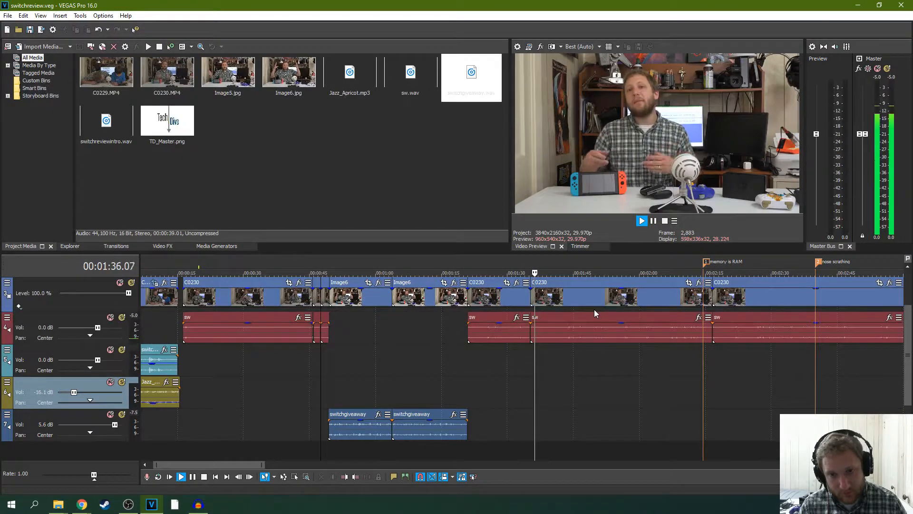
pyautogui.scroll(-2, 592, 312)
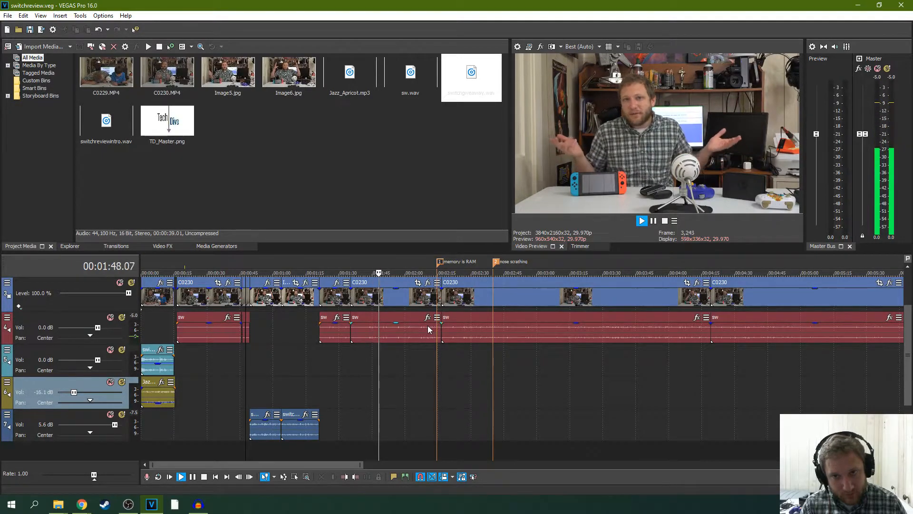
pyautogui.click(654, 221)
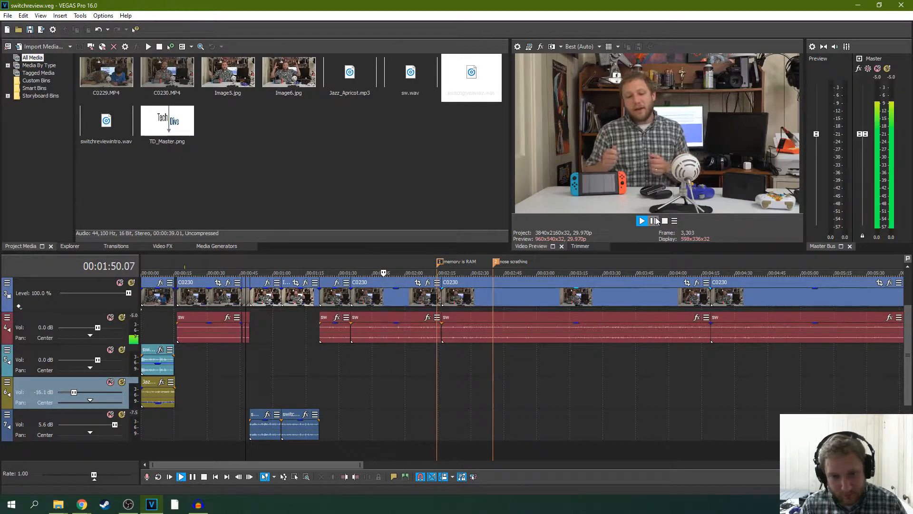
pyautogui.click(217, 401)
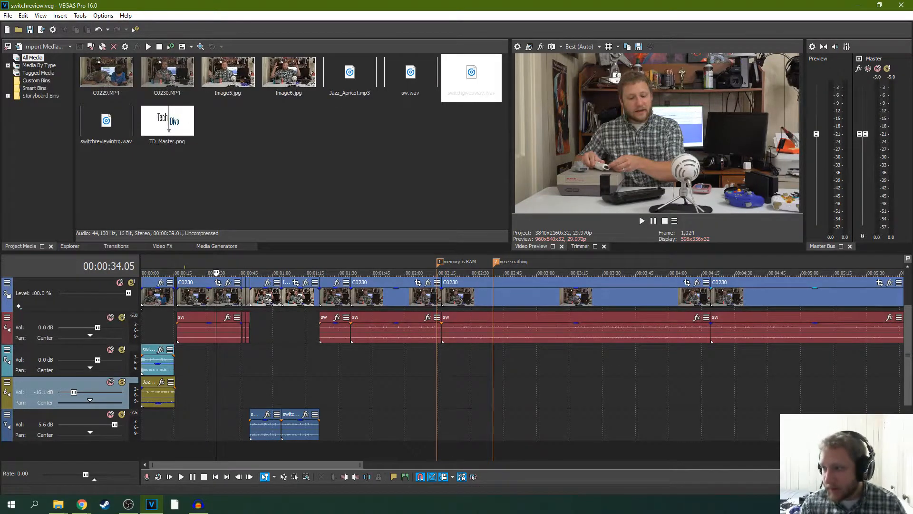
# - Switch to the Chrome window with the YouTube Audio Library and bring it into view over the editor
pyautogui.hotkey('alt', 'Tab')
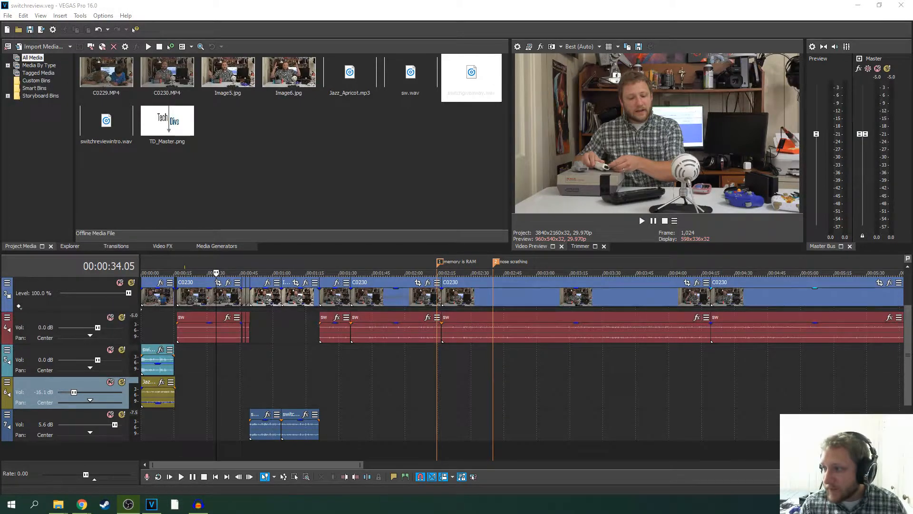
pyautogui.hotkey('alt', 'Tab')
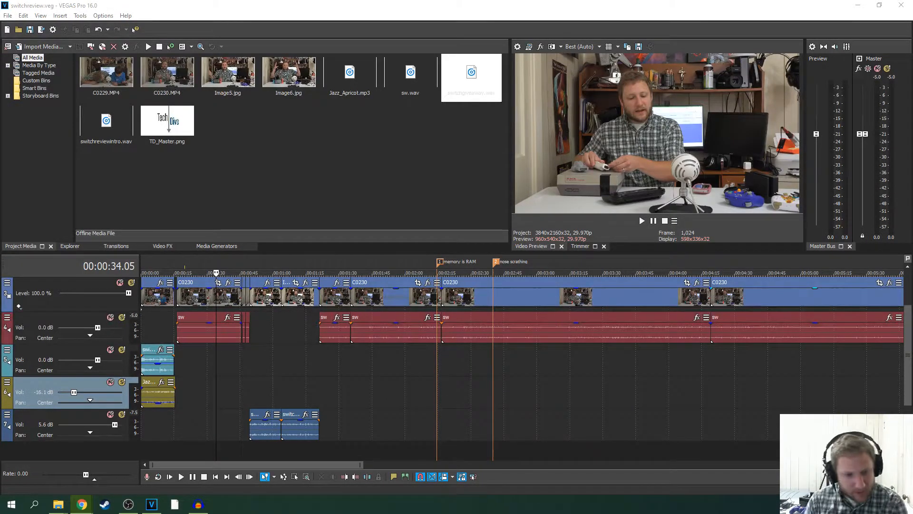
pyautogui.moveTo(79, 509)
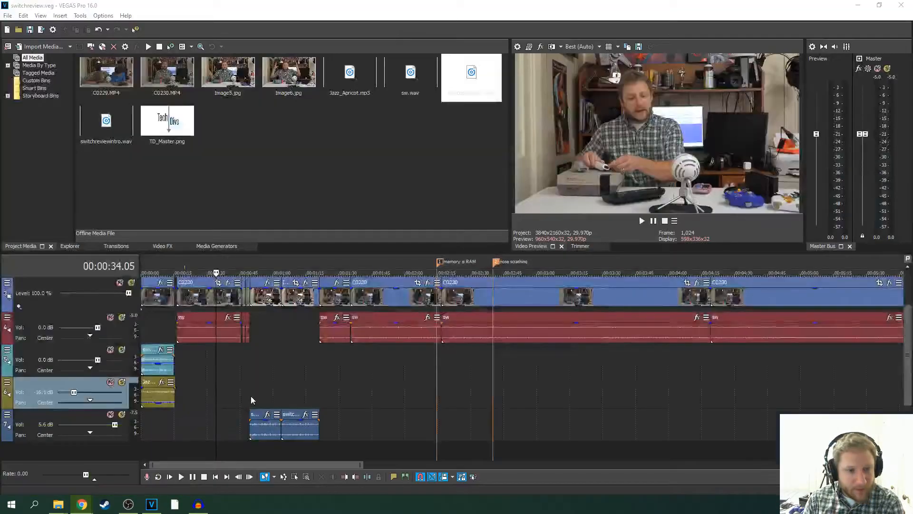
pyautogui.moveTo(912, 352); pyautogui.dragTo(279, 95)
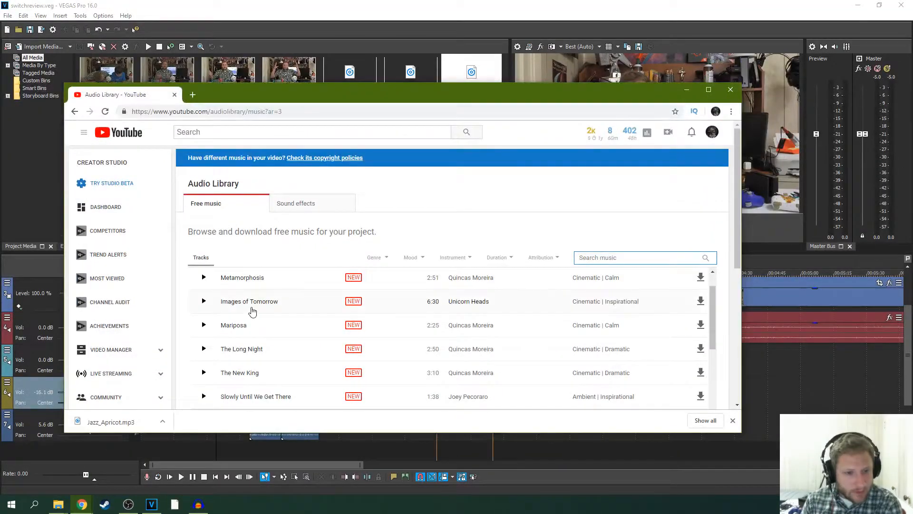
# - Preview The Shining in Dubai and Jessica in the free music list, and stop the playback of Jessica
pyautogui.scroll(-2, 259, 323)
pyautogui.scroll(-1, 238, 338)
pyautogui.click(204, 348)
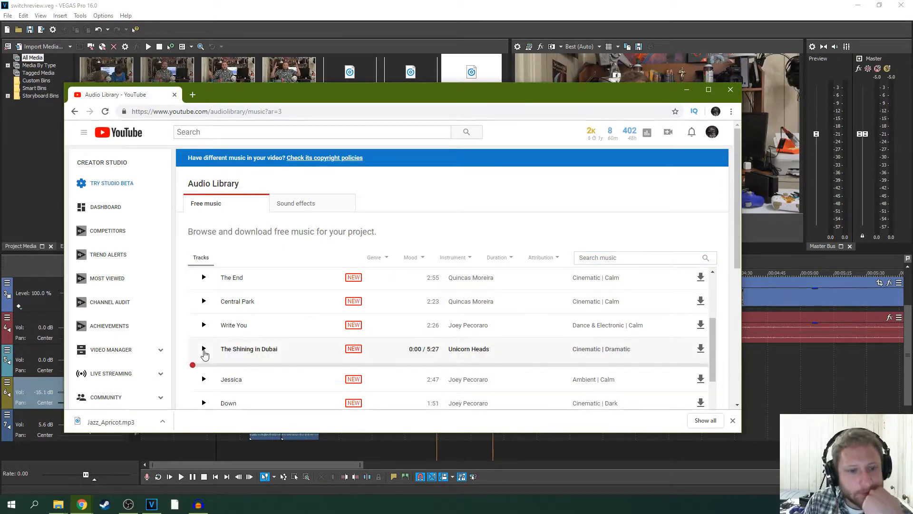
pyautogui.scroll(-3, 255, 342)
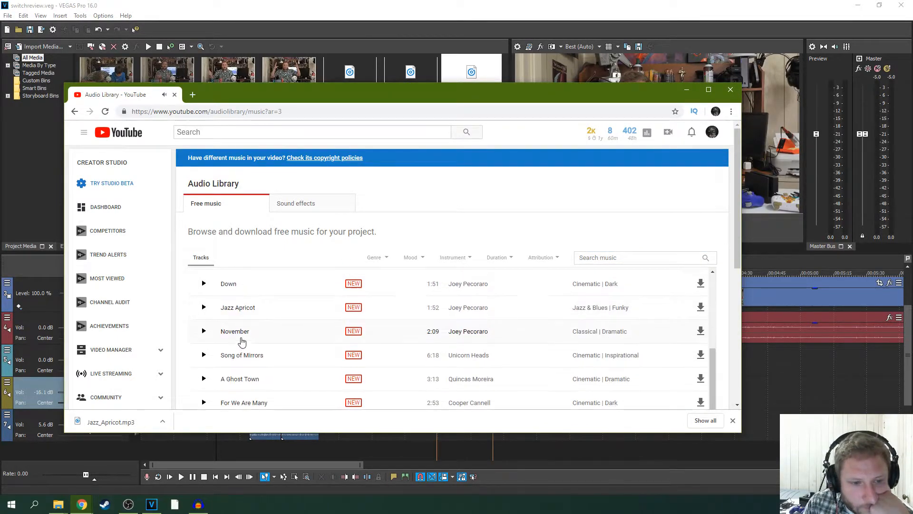
pyautogui.scroll(1, 219, 338)
pyautogui.click(203, 309)
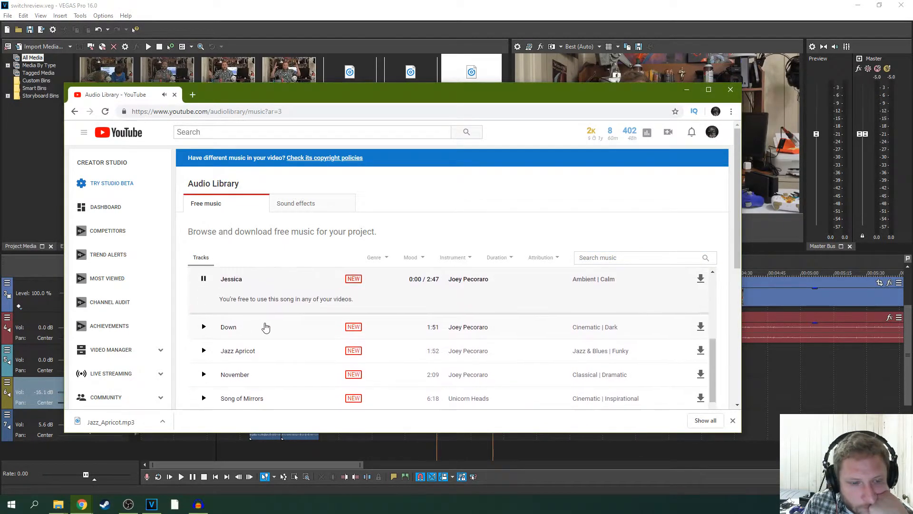
pyautogui.scroll(-1, 258, 324)
pyautogui.scroll(2, 255, 323)
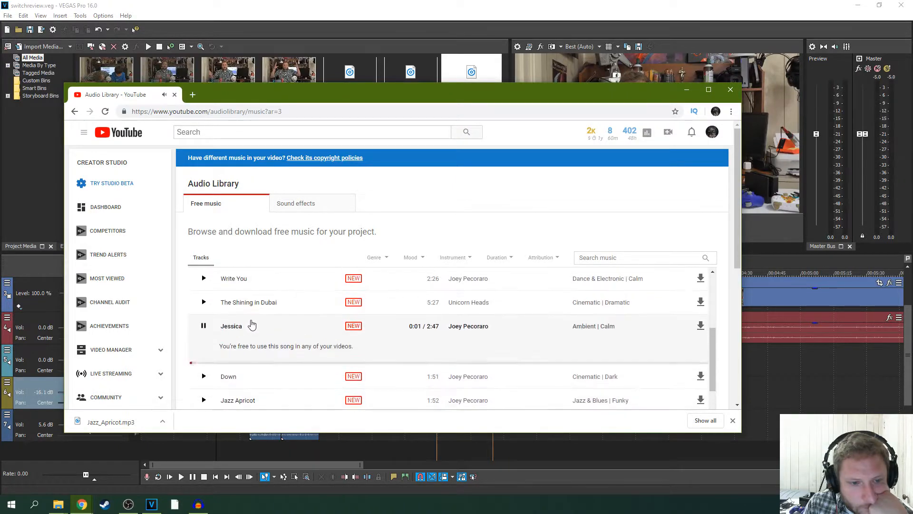
pyautogui.click(203, 328)
# - Look through the remaining new tracks, and filter the free music by Bright mood and Jazz & Blues genre
pyautogui.scroll(-1, 412, 315)
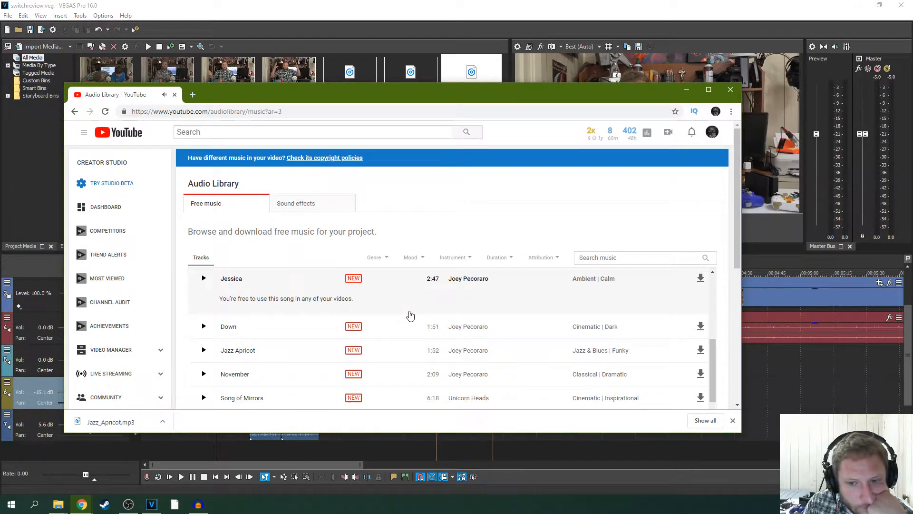
pyautogui.scroll(-2, 390, 316)
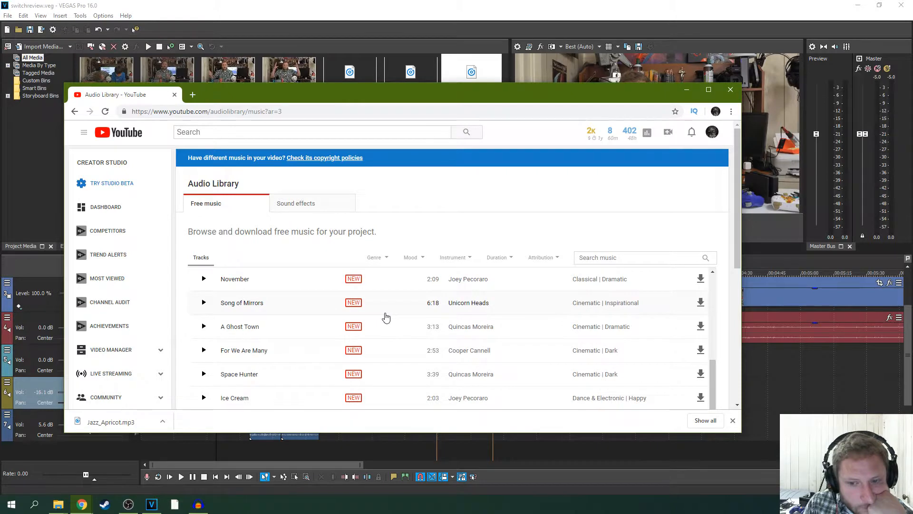
pyautogui.scroll(-1, 390, 312)
pyautogui.scroll(3, 402, 300)
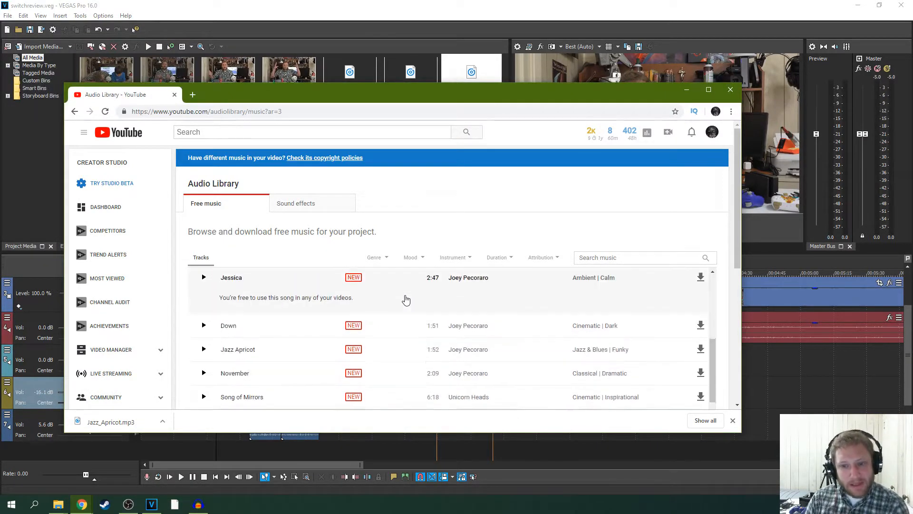
pyautogui.scroll(3, 404, 299)
pyautogui.click(424, 261)
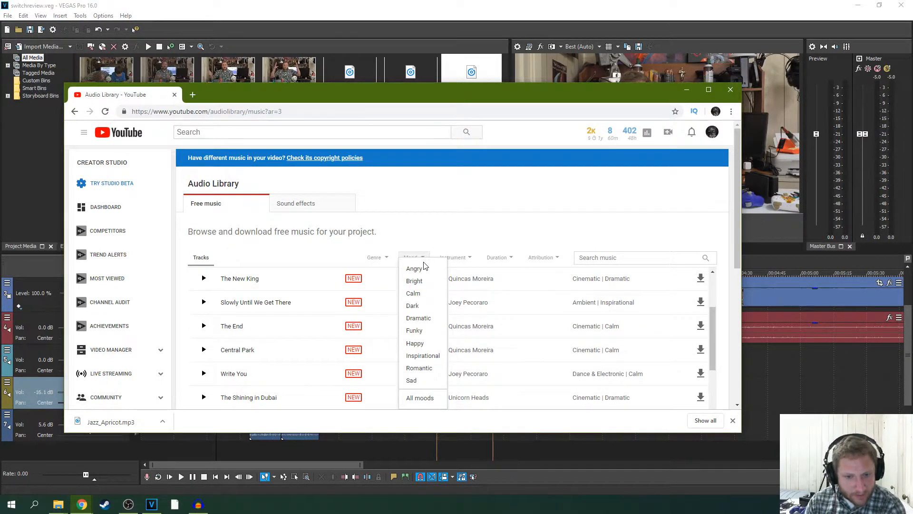
pyautogui.click(414, 281)
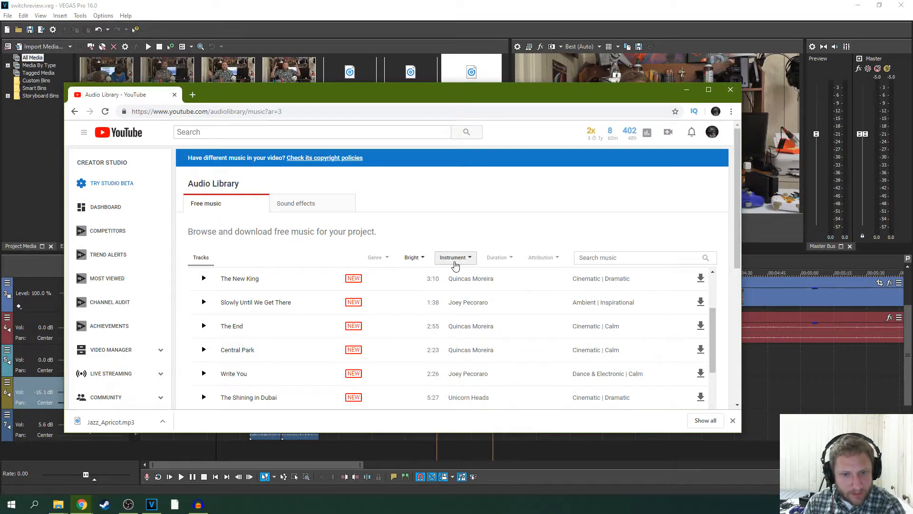
pyautogui.click(380, 261)
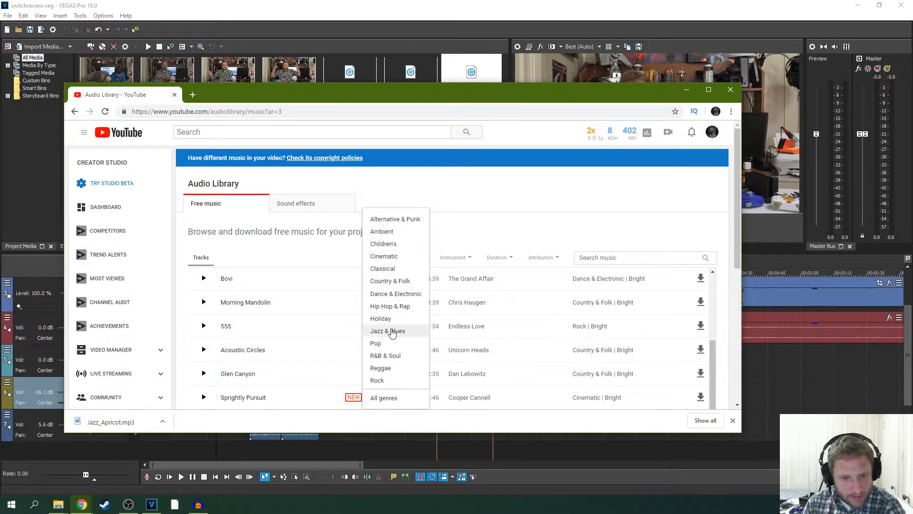
pyautogui.click(388, 331)
# - Preview the Bright Jazz & Blues tracks Salgre, Gypsy Dance and Big Blues
pyautogui.click(200, 285)
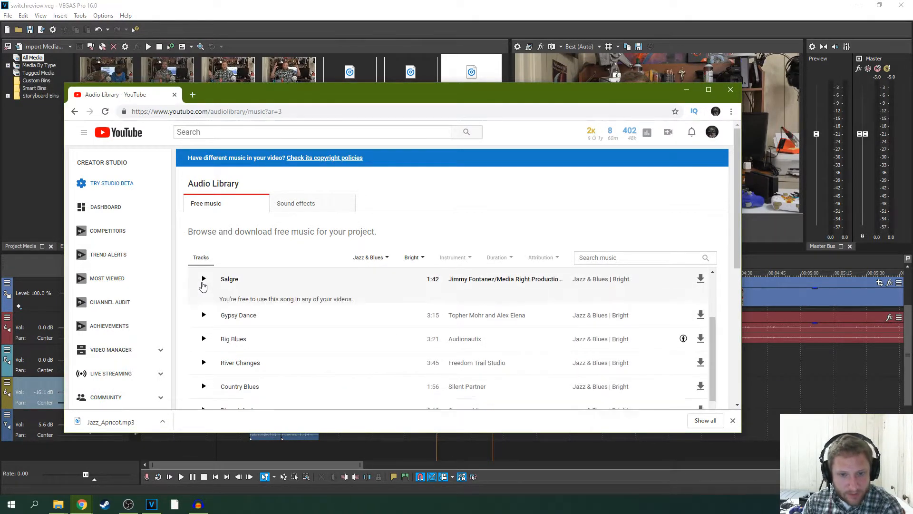
pyautogui.click(209, 282)
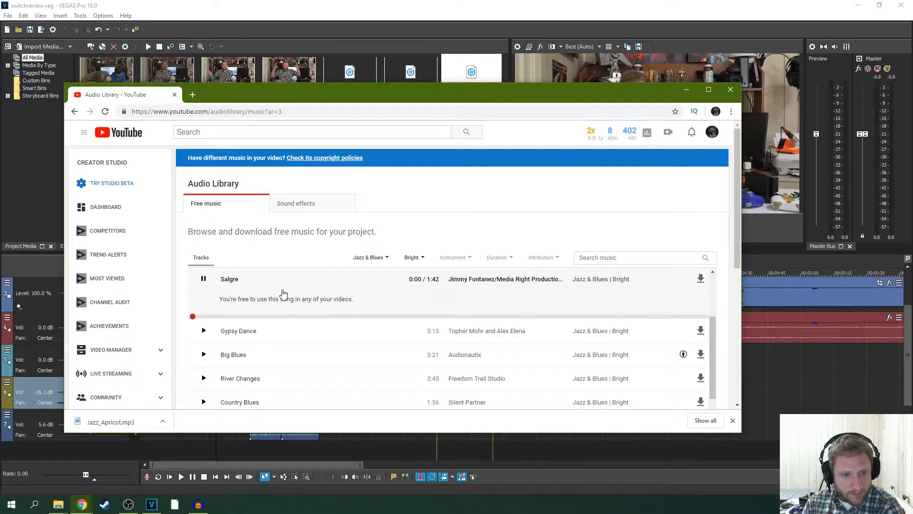
pyautogui.click(203, 330)
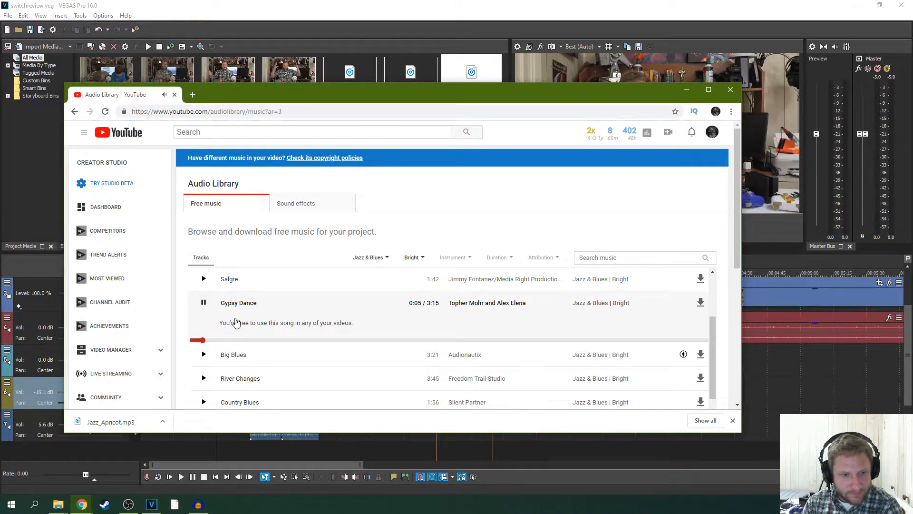
pyautogui.click(204, 354)
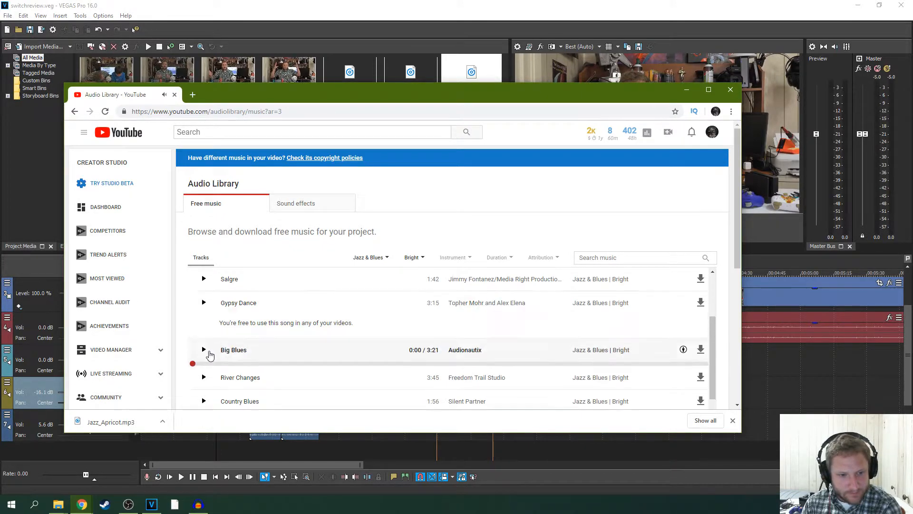
pyautogui.scroll(-2, 369, 342)
pyautogui.scroll(1, 353, 336)
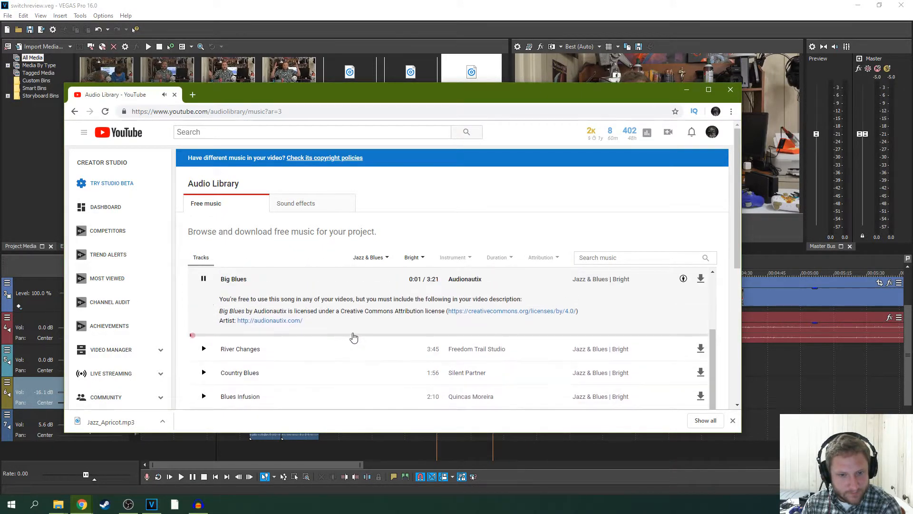
# - Preview River Changes, Country Blues and Blues Infusion in the filtered track list
pyautogui.click(204, 350)
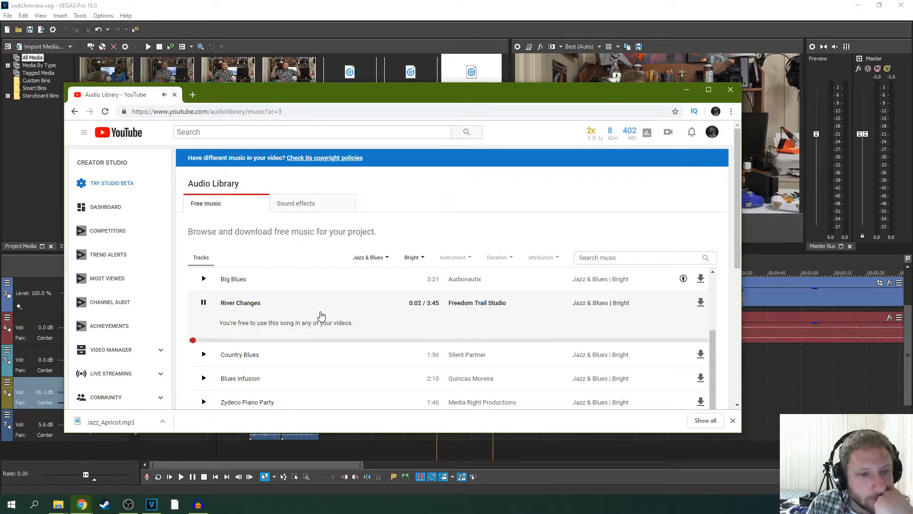
pyautogui.click(204, 354)
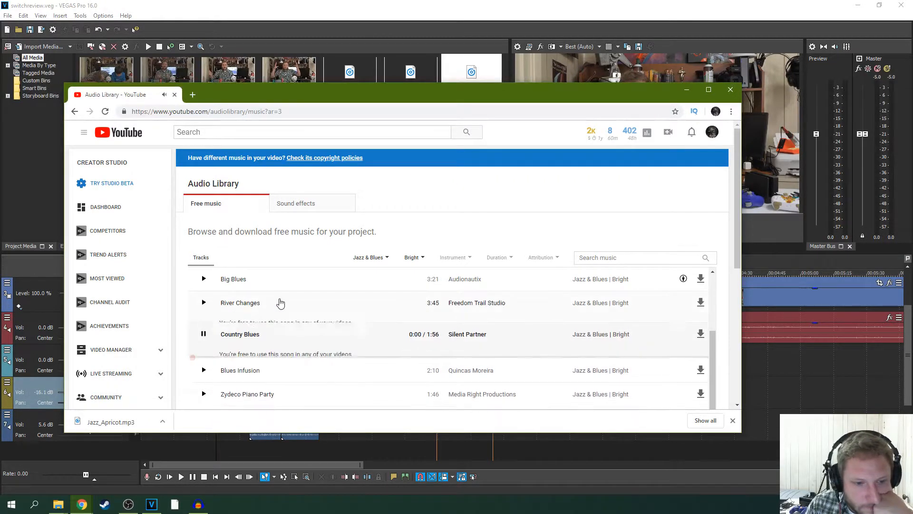
pyautogui.scroll(-1, 309, 304)
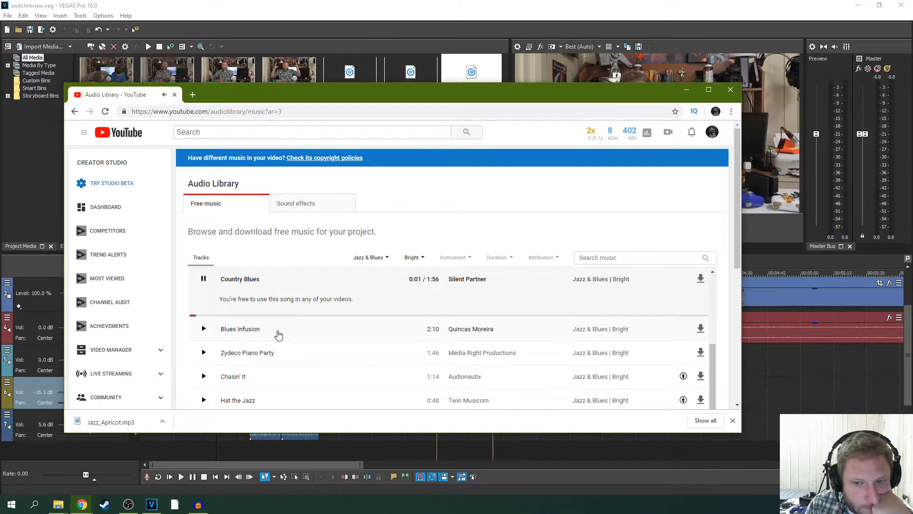
pyautogui.click(203, 279)
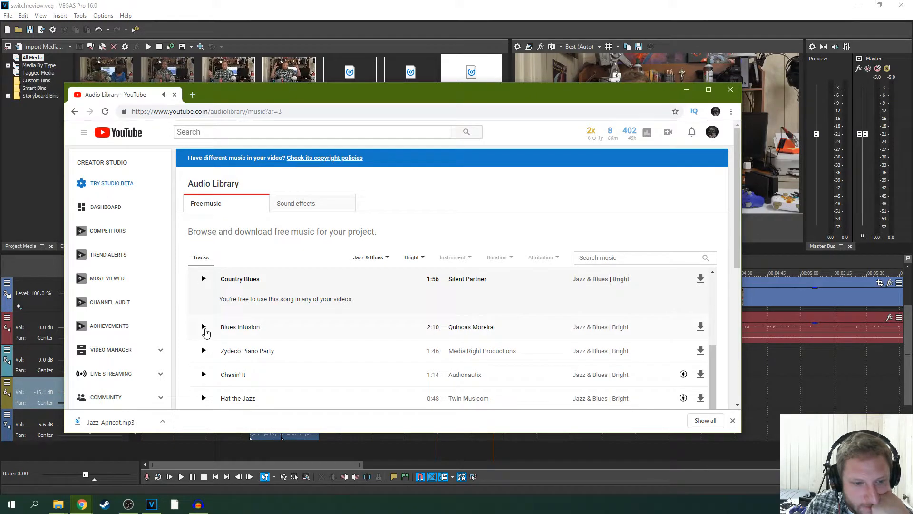
pyautogui.click(203, 329)
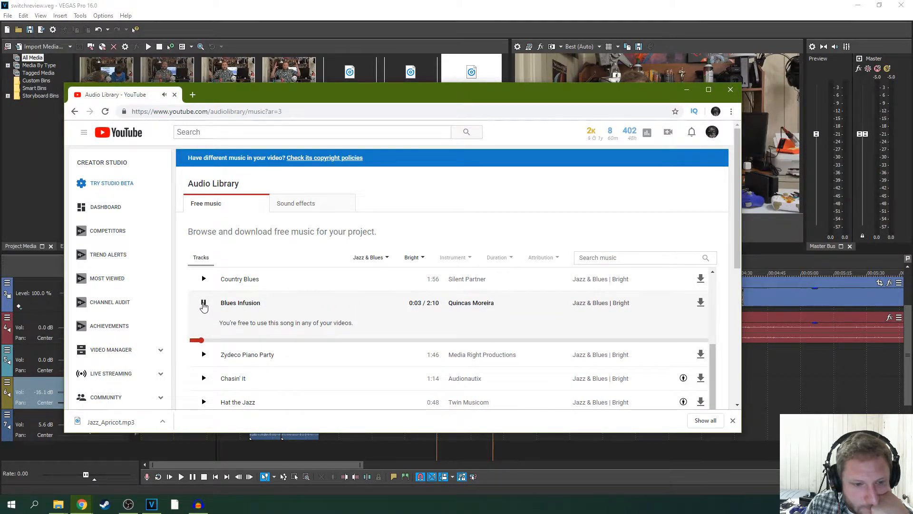
# - Preview Zydeco Piano Party, Chasin' It, Hat the Jazz, Sour Tennessee Red (Sting) and Big Blues Bed
pyautogui.click(204, 354)
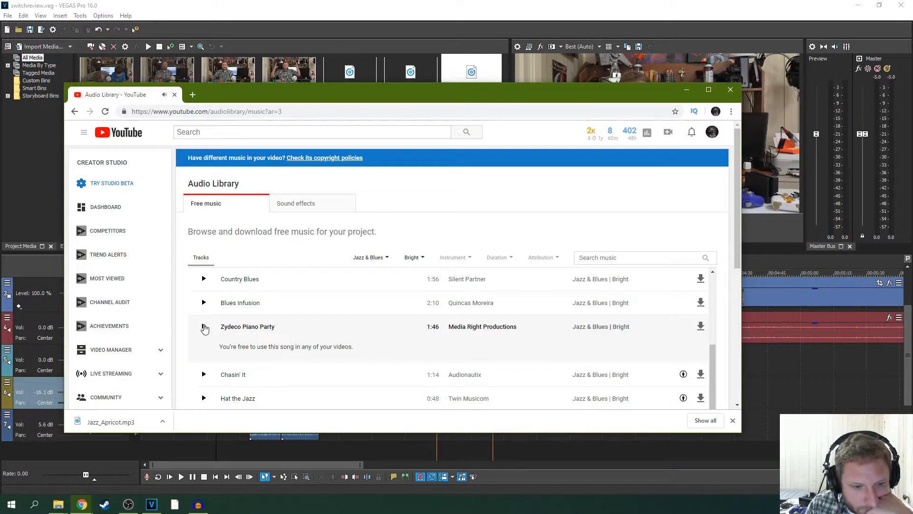
pyautogui.click(203, 378)
pyautogui.scroll(-2, 363, 303)
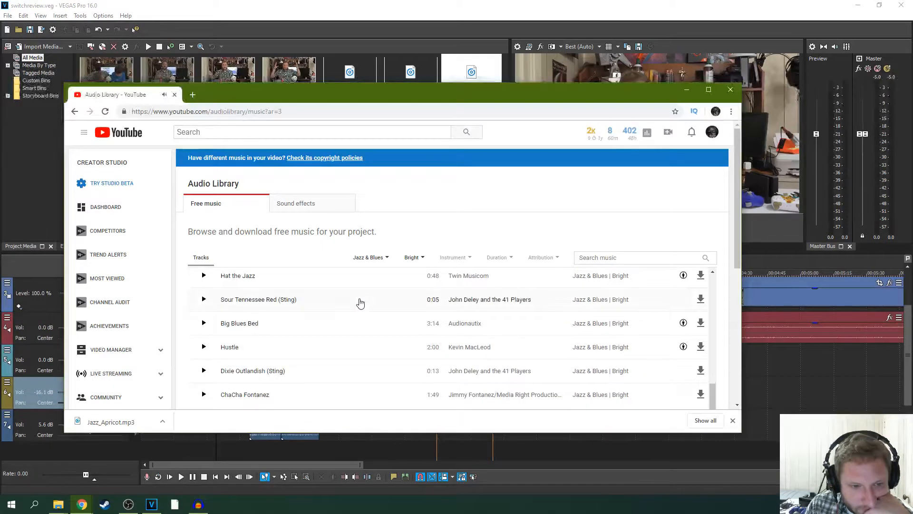
pyautogui.scroll(1, 362, 304)
pyautogui.click(204, 325)
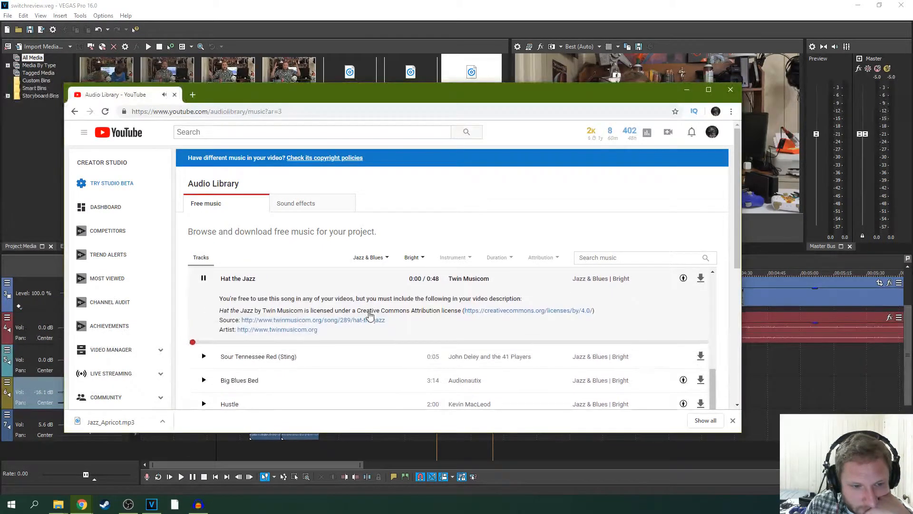
pyautogui.click(248, 351)
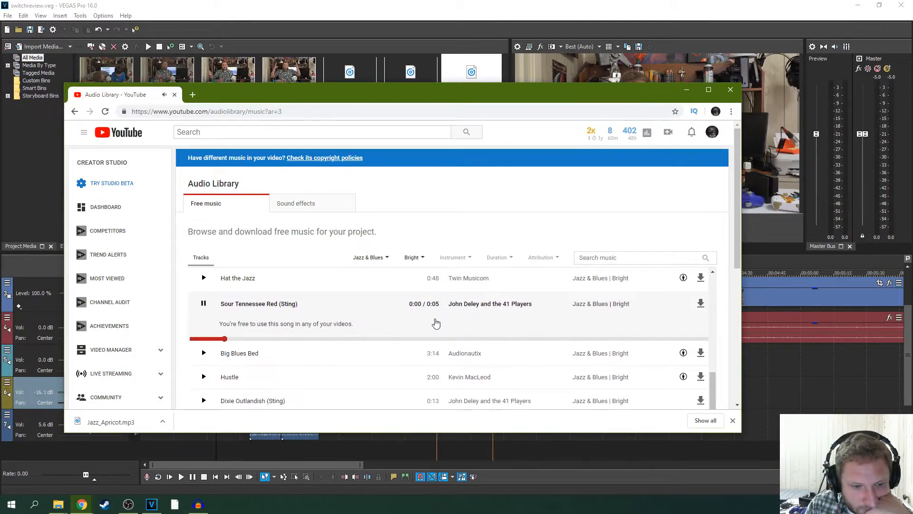
pyautogui.click(204, 352)
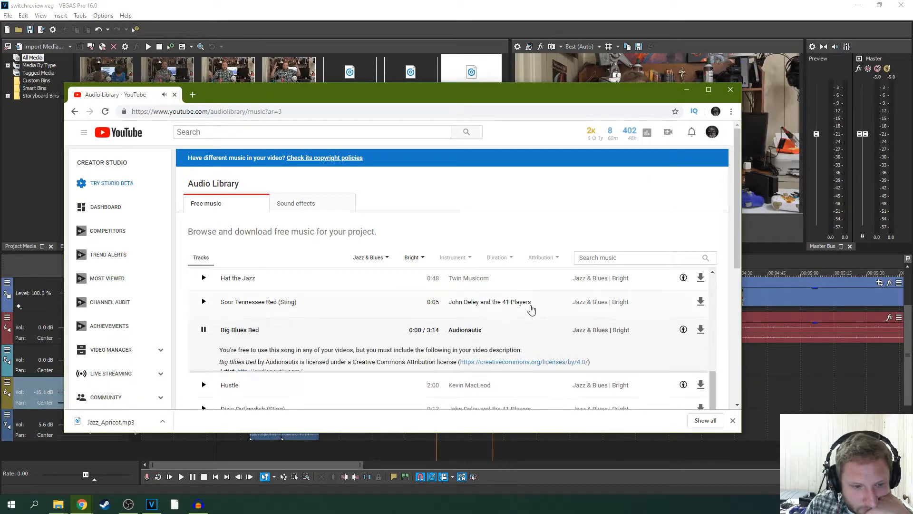
pyautogui.scroll(-1, 476, 334)
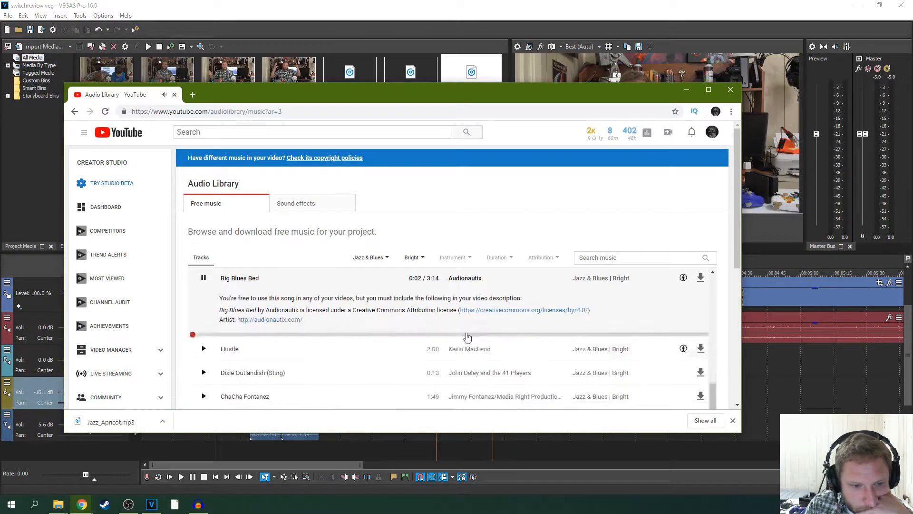
# - Preview Hustle and ChaCha Fontanez in the Bright Jazz & Blues track list
pyautogui.click(205, 347)
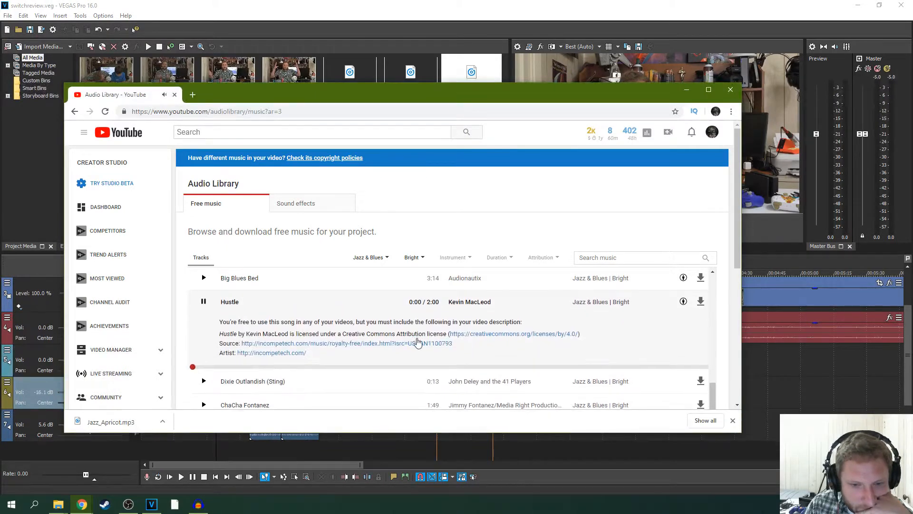
pyautogui.scroll(-1, 411, 343)
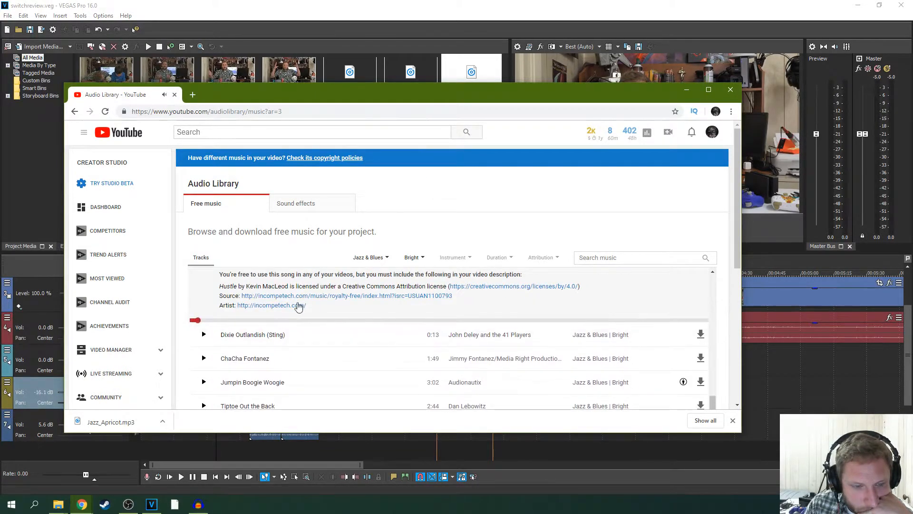
pyautogui.click(203, 359)
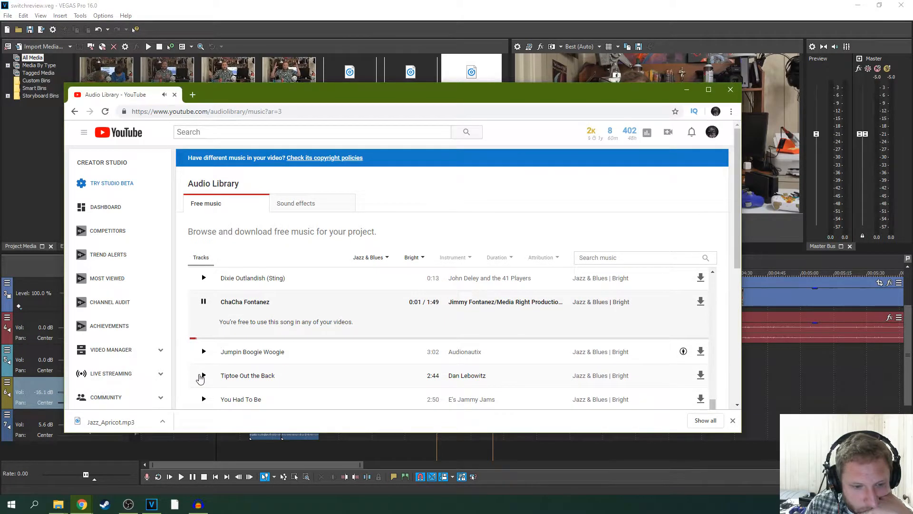
# - Change the mood filter to Happy and preview Happy Birthday Mambo and Bumper Tag
pyautogui.click(412, 257)
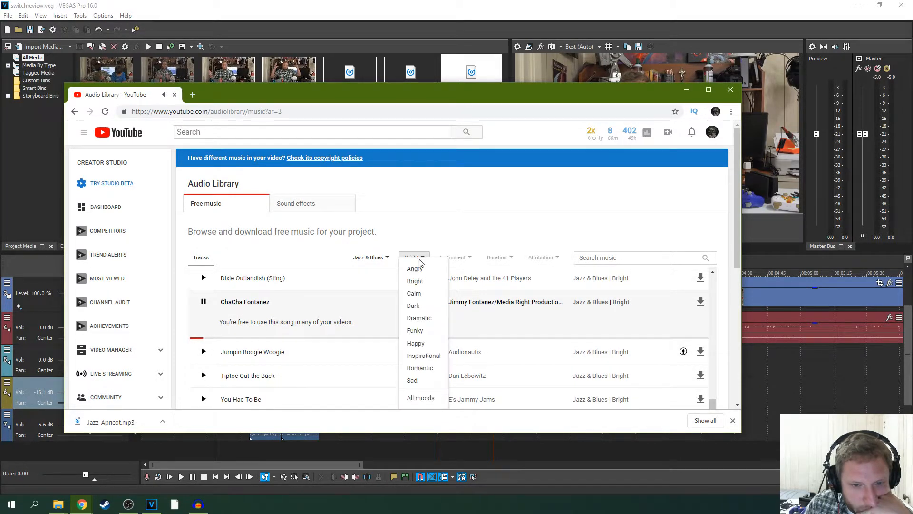
pyautogui.click(425, 345)
pyautogui.click(206, 281)
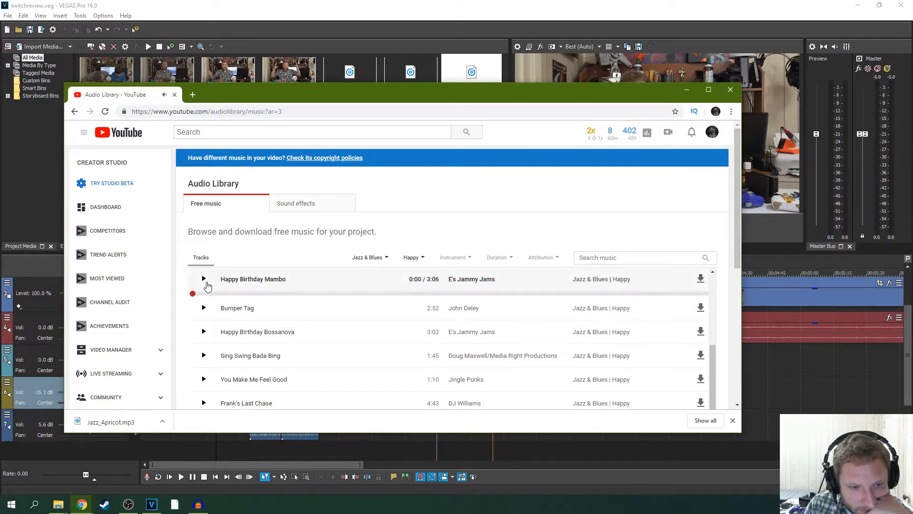
pyautogui.click(204, 326)
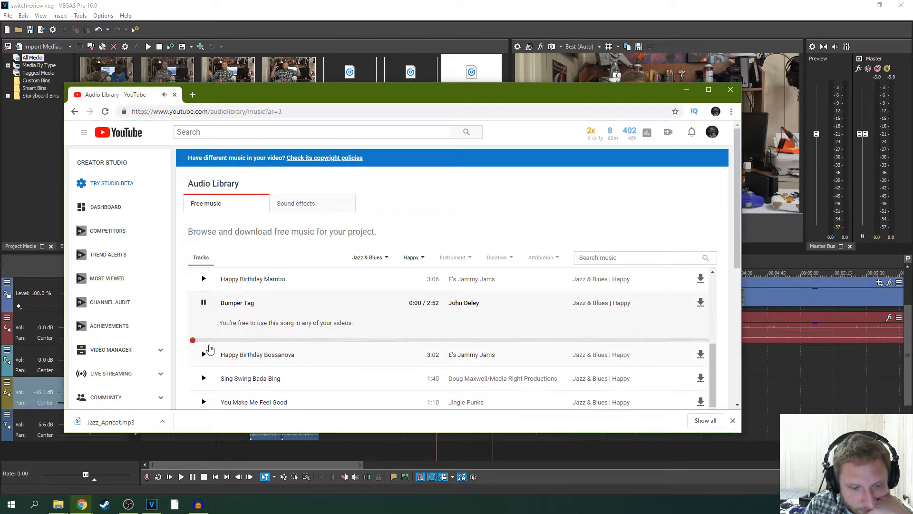
# - Preview the track You Make Me Feel Good by Jingle Punks and download it
pyautogui.scroll(-2, 207, 354)
pyautogui.scroll(2, 214, 347)
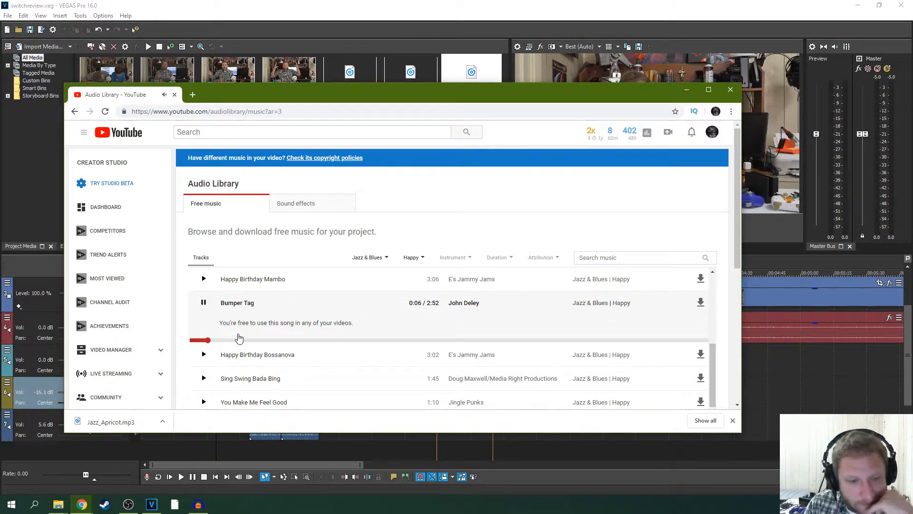
pyautogui.click(203, 400)
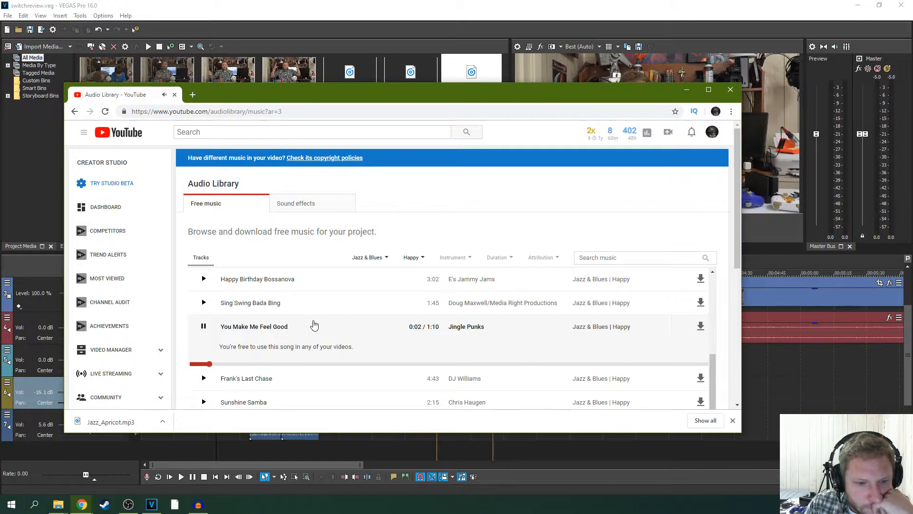
pyautogui.click(701, 326)
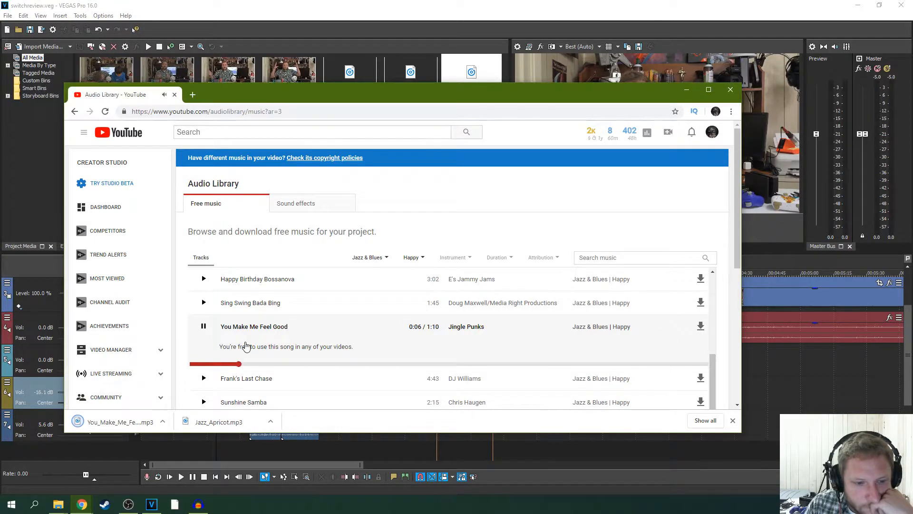
# - Preview Frank's Last Chase and Sunshine Samba in the Happy Jazz & Blues list
pyautogui.scroll(-2, 259, 349)
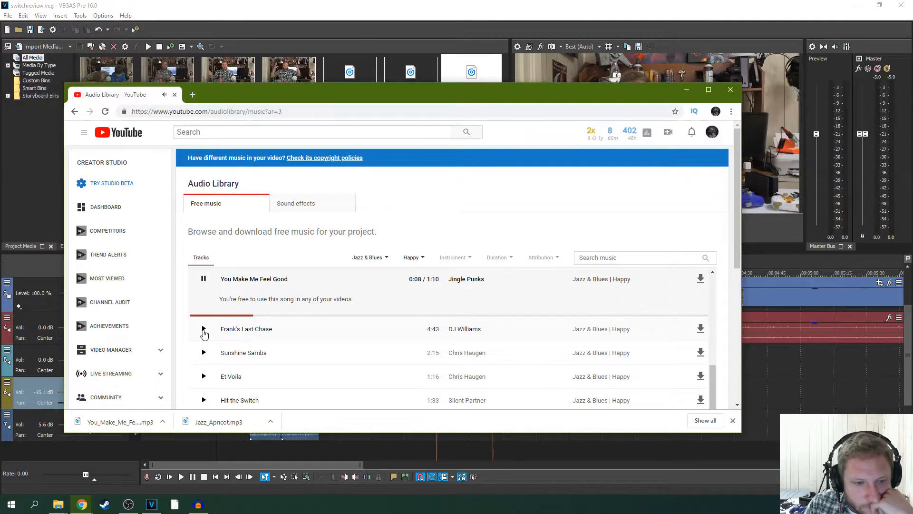
pyautogui.click(203, 329)
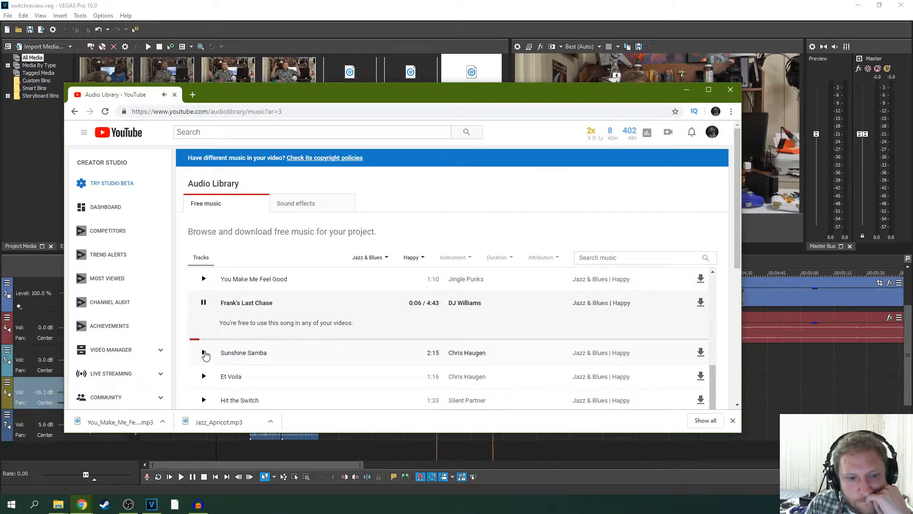
pyautogui.click(204, 353)
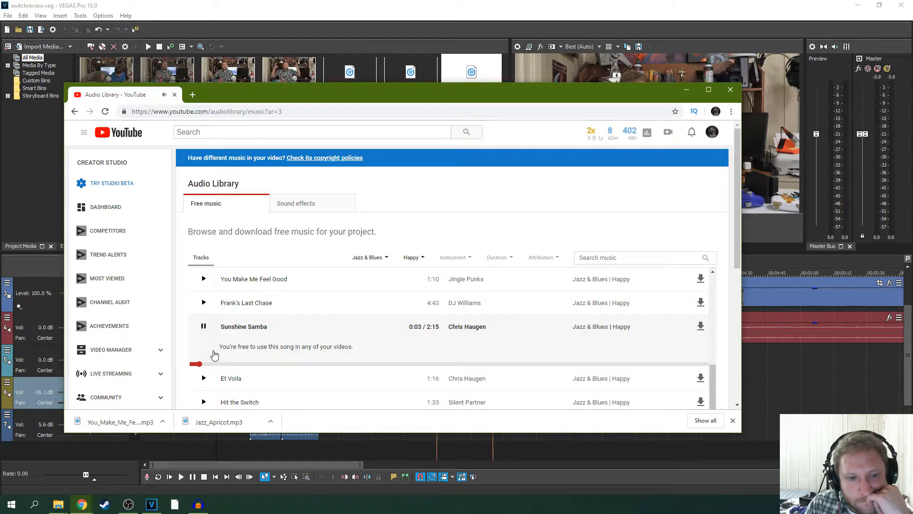
# - Preview the track Hit the Switch by Silent Partner and download it
pyautogui.scroll(-1, 214, 354)
pyautogui.click(204, 351)
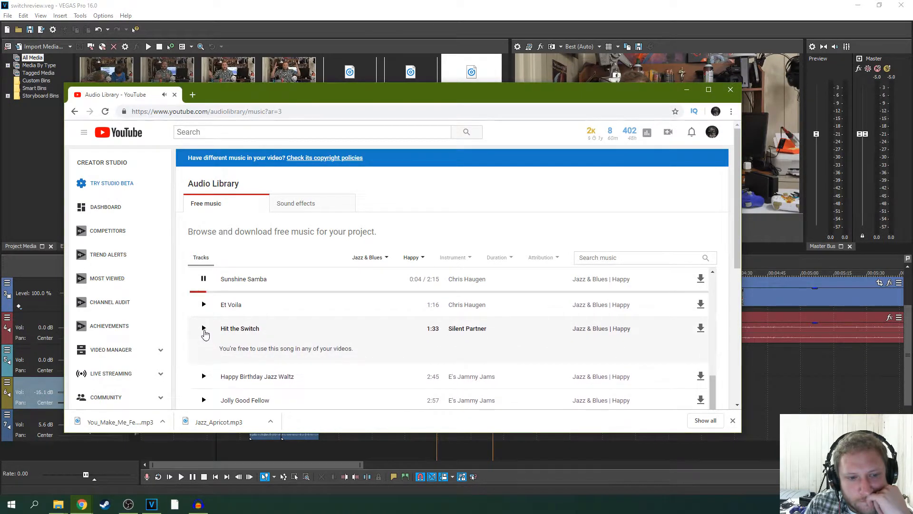
pyautogui.click(204, 330)
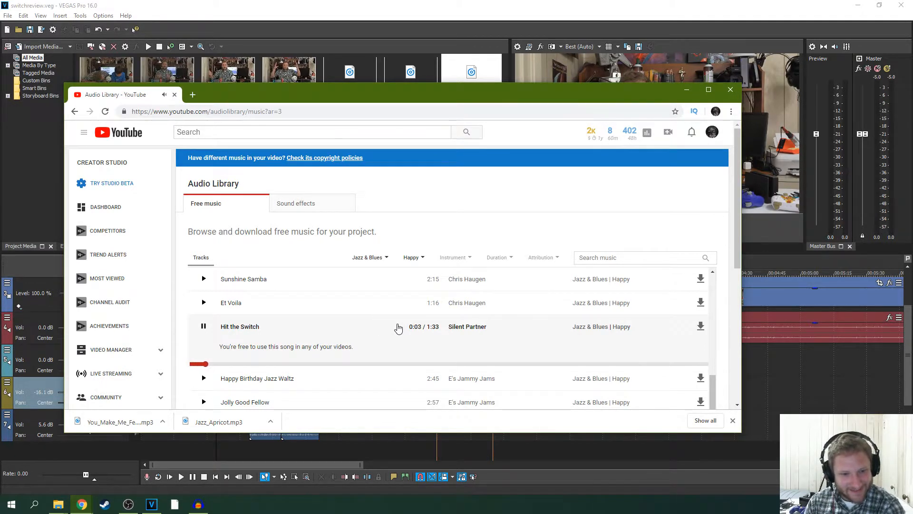
pyautogui.click(701, 327)
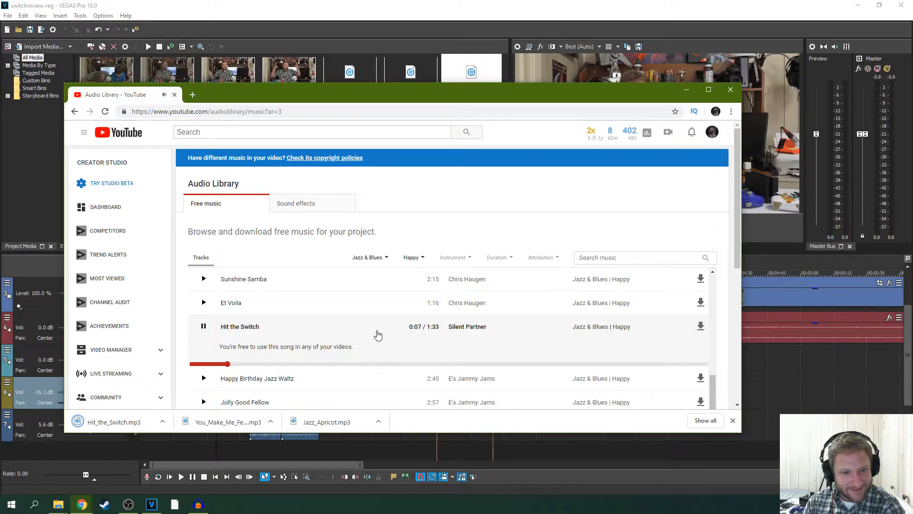
# - Preview Happy Birthday Jazz Waltz and Big Swing Band while looking through the Happy Jazz & Blues tracks
pyautogui.scroll(-1, 377, 336)
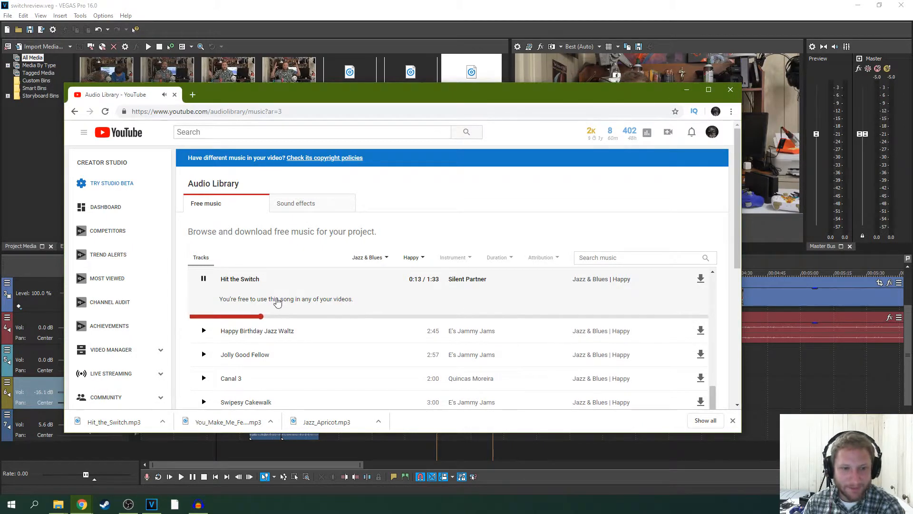
pyautogui.click(204, 330)
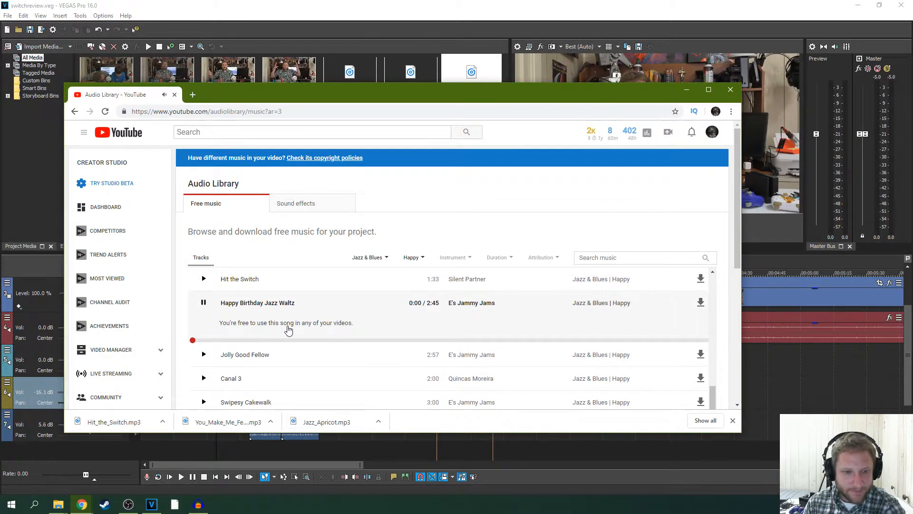
pyautogui.scroll(-1, 231, 355)
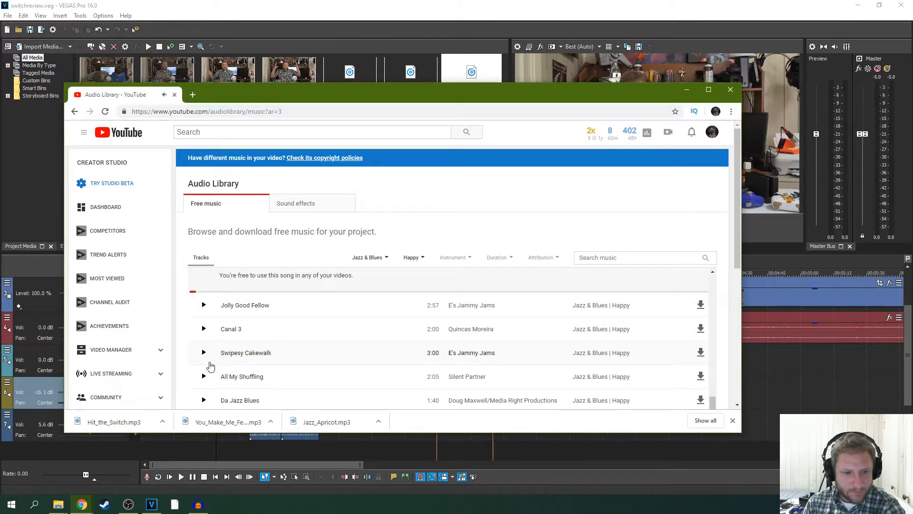
pyautogui.scroll(-1, 210, 366)
pyautogui.scroll(-1, 210, 365)
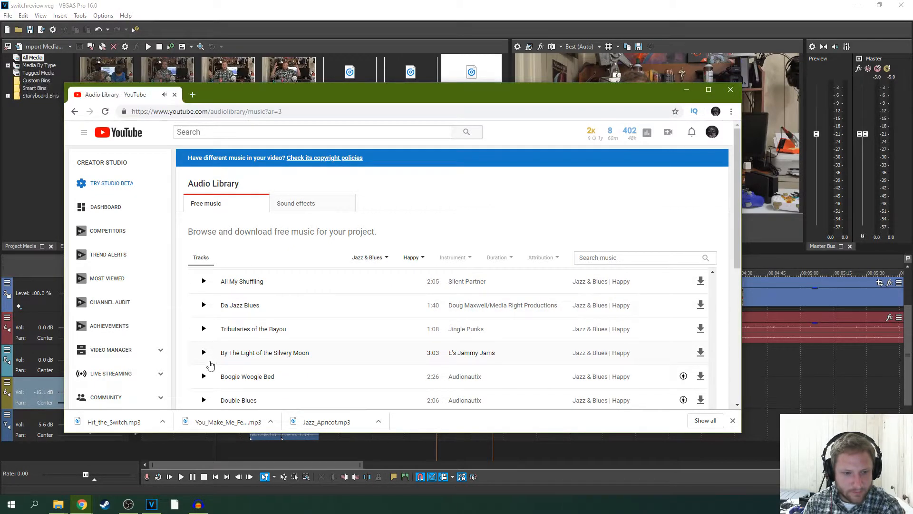
pyautogui.scroll(-2, 210, 366)
pyautogui.scroll(-1, 210, 366)
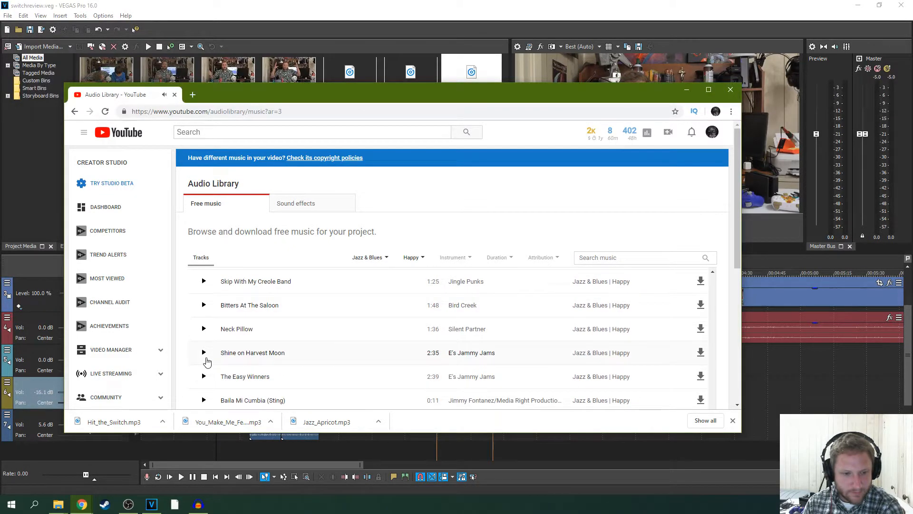
pyautogui.scroll(-1, 208, 362)
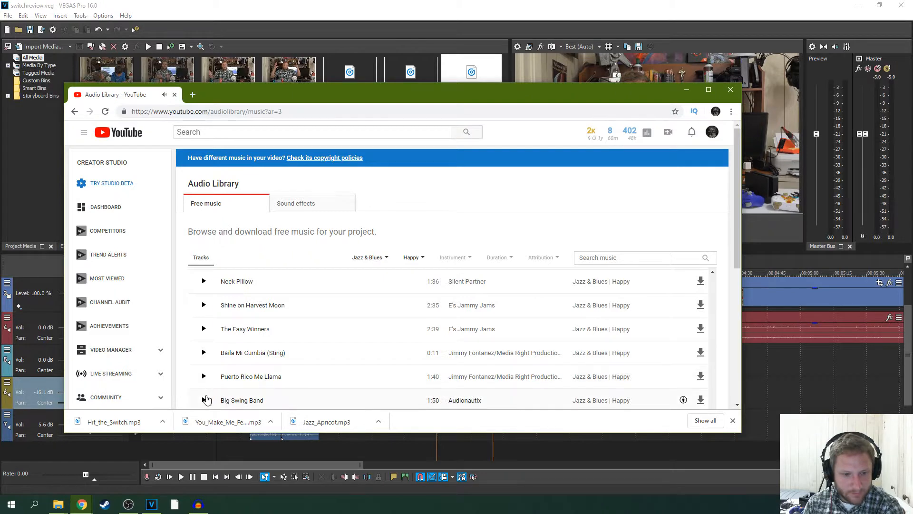
pyautogui.click(203, 400)
pyautogui.scroll(-1, 444, 355)
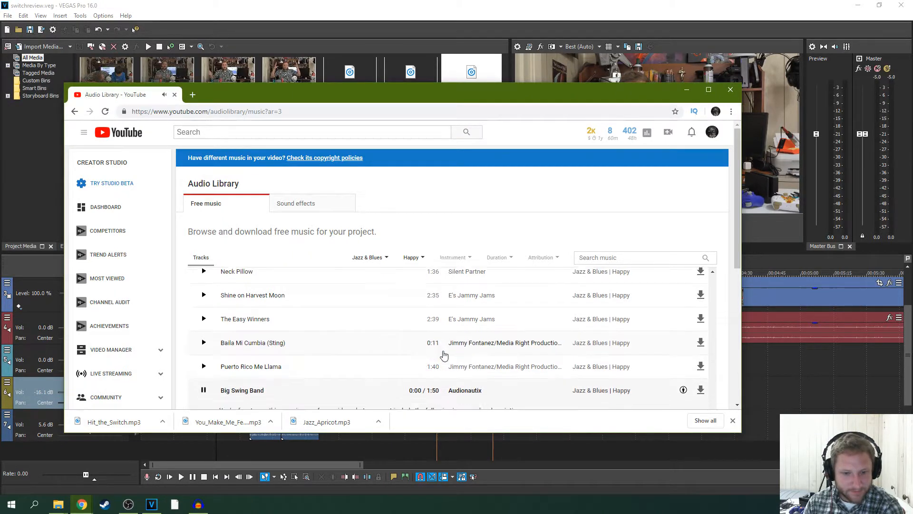
# - Preview the track Handprints by John Deley and the 41 Players and download it
pyautogui.scroll(-1, 342, 351)
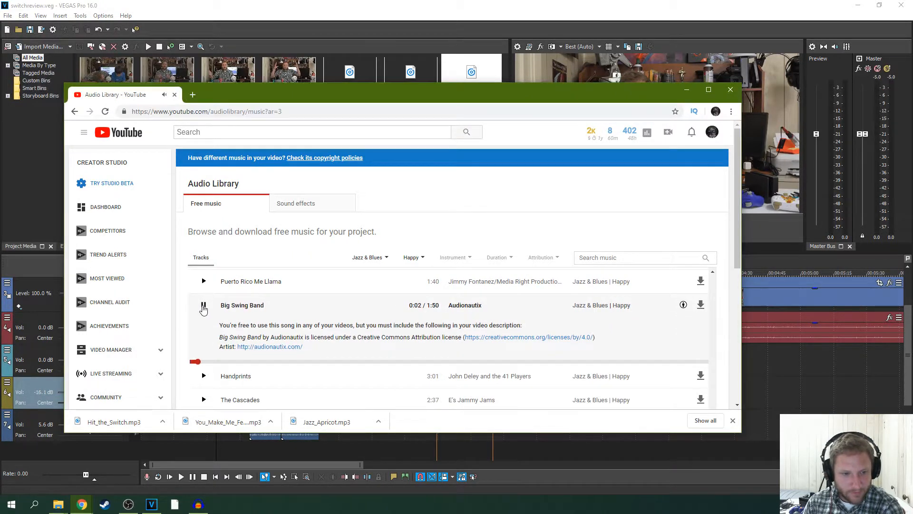
pyautogui.click(204, 376)
pyautogui.scroll(-1, 288, 356)
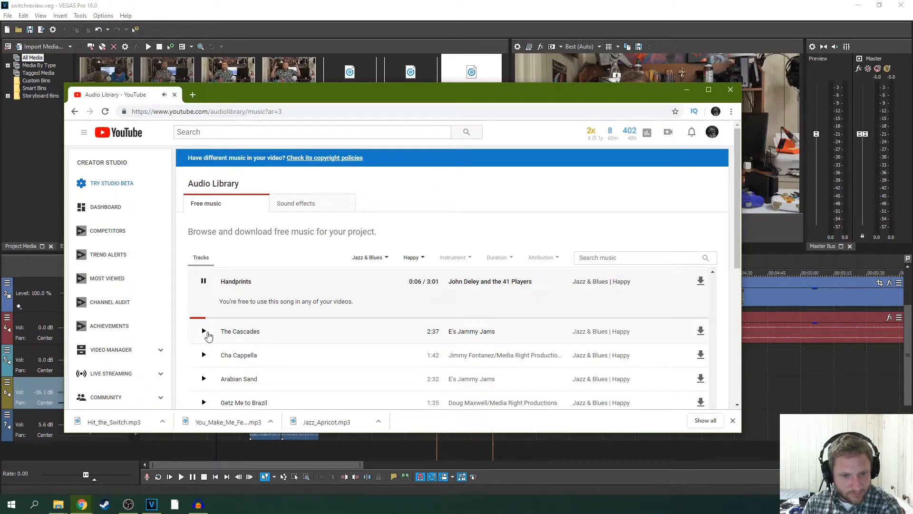
pyautogui.click(700, 281)
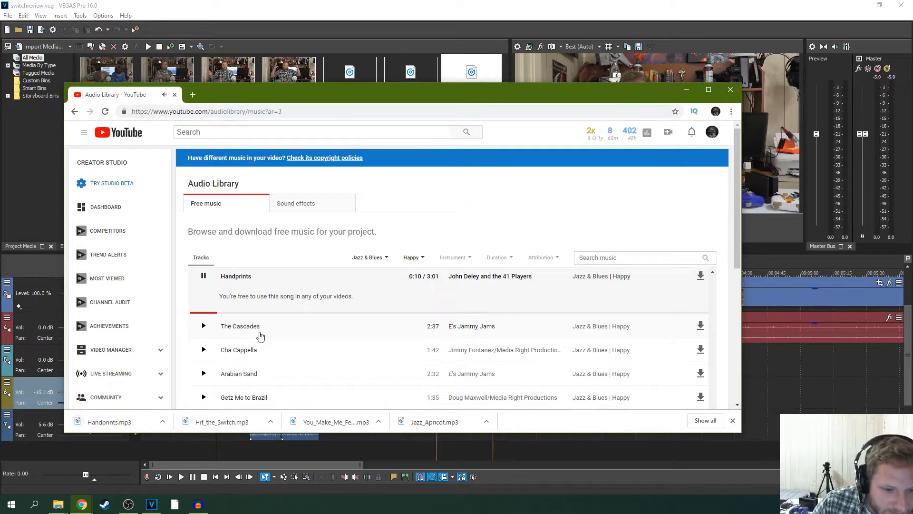
# - Preview Hot Swing, Panama Hat and The Entertainer further along the Happy Jazz & Blues list
pyautogui.scroll(-2, 258, 336)
pyautogui.click(207, 378)
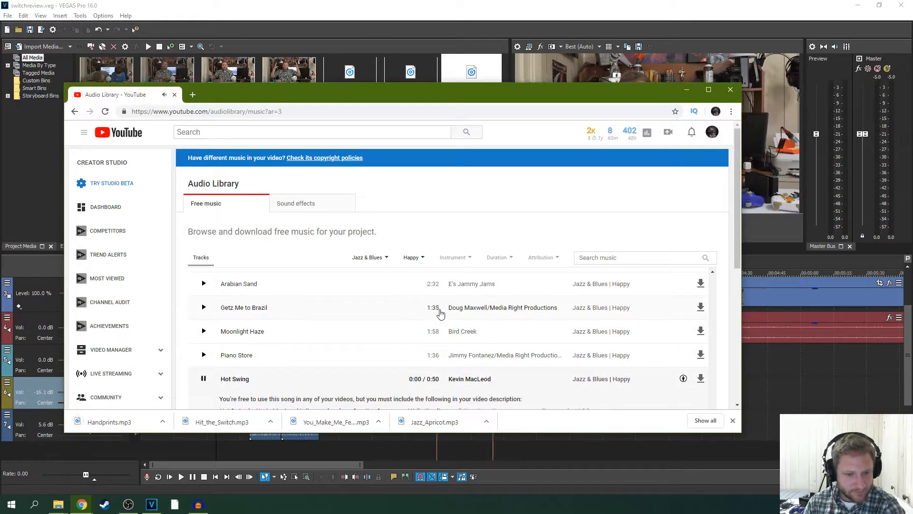
pyautogui.scroll(-2, 444, 311)
pyautogui.click(204, 364)
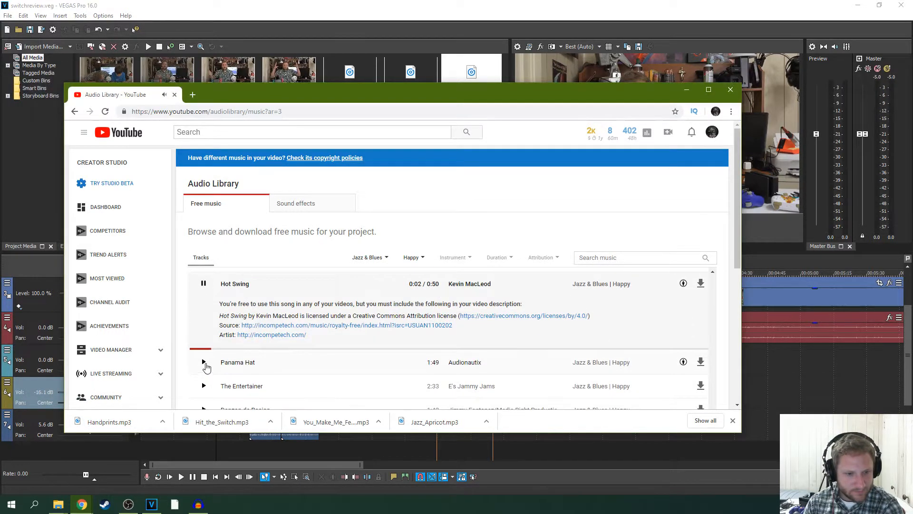
pyautogui.click(203, 378)
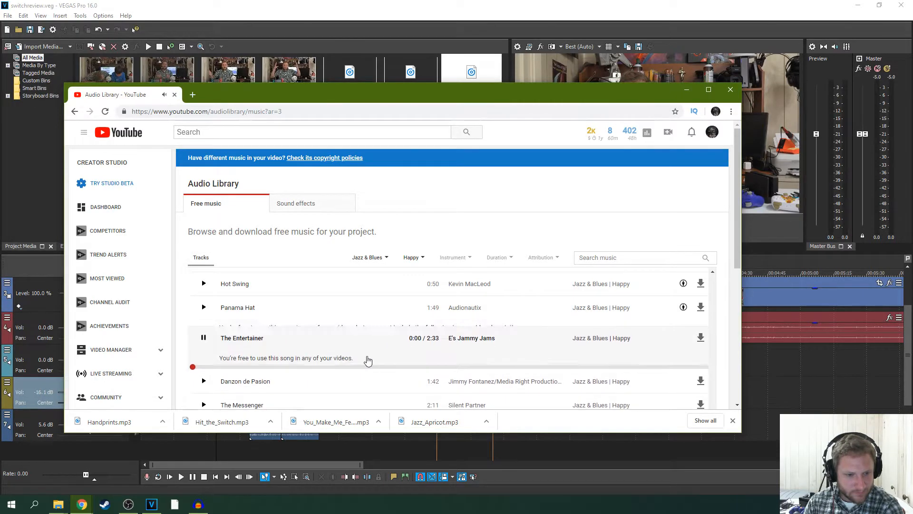
# - Preview the track The Messenger by Silent Partner and download it
pyautogui.click(203, 402)
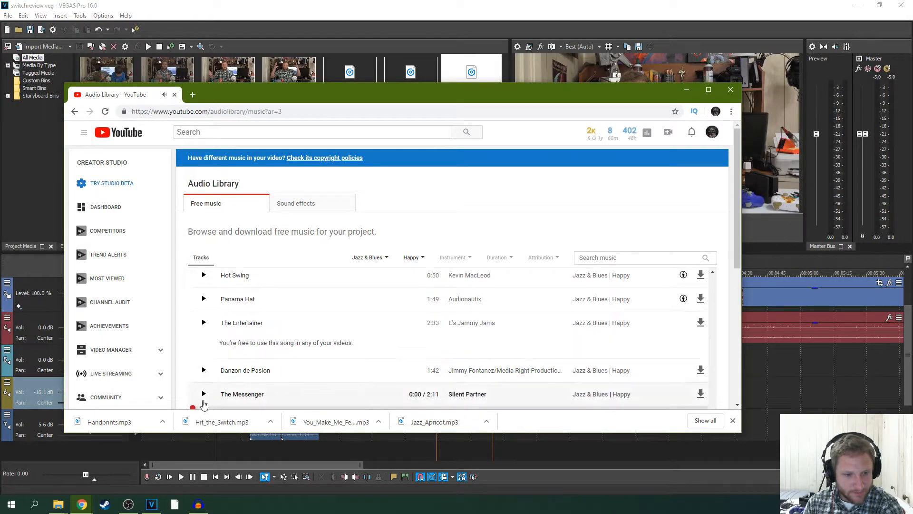
pyautogui.scroll(-1, 428, 360)
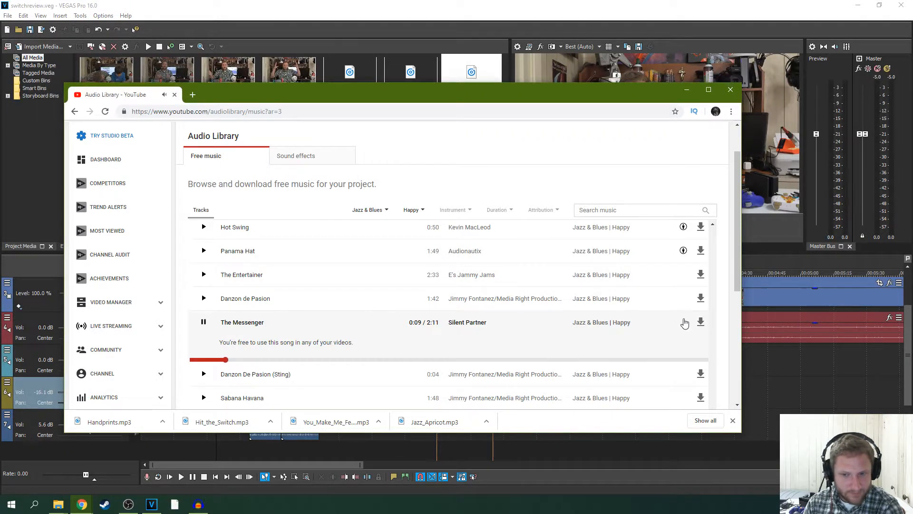
pyautogui.click(700, 324)
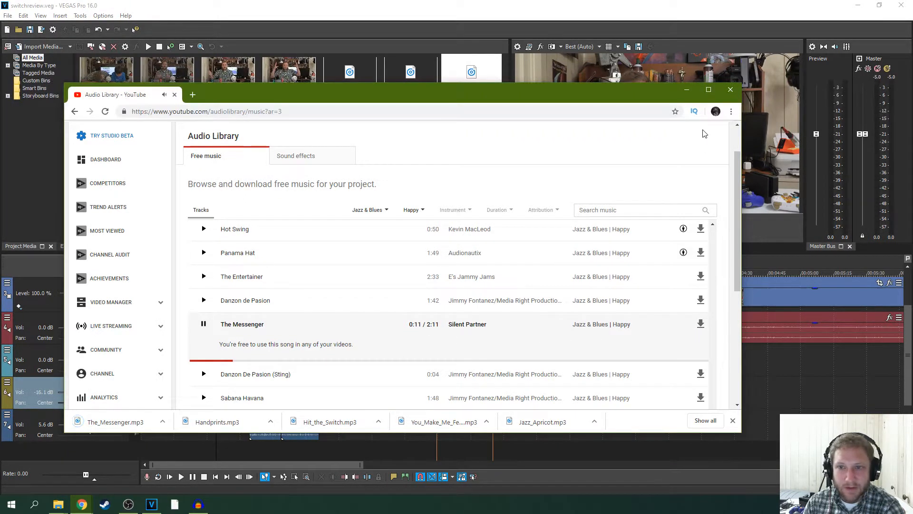
# - Close the browser and import Handprints.mp3, Hit_the_Switch.mp3, The_Messenger.mp3 and You_Make_Me_Feel_Good.mp3 into the VEGAS Pro project media
pyautogui.scroll(-10, 528, 228)
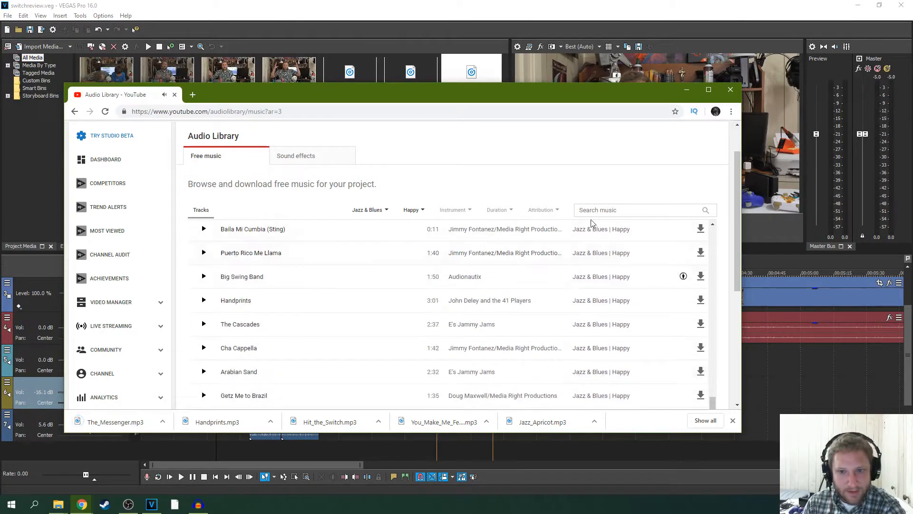
pyautogui.click(731, 91)
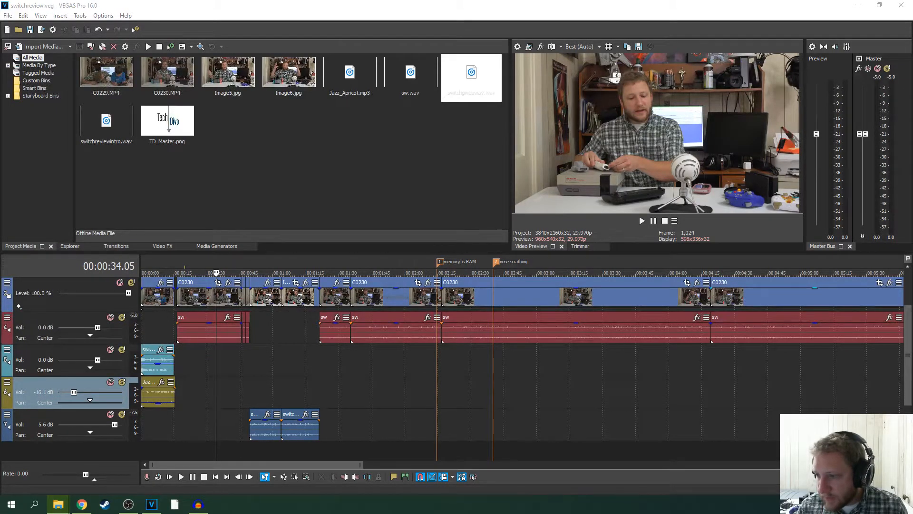
pyautogui.moveTo(0, 153); pyautogui.dragTo(330, 152)
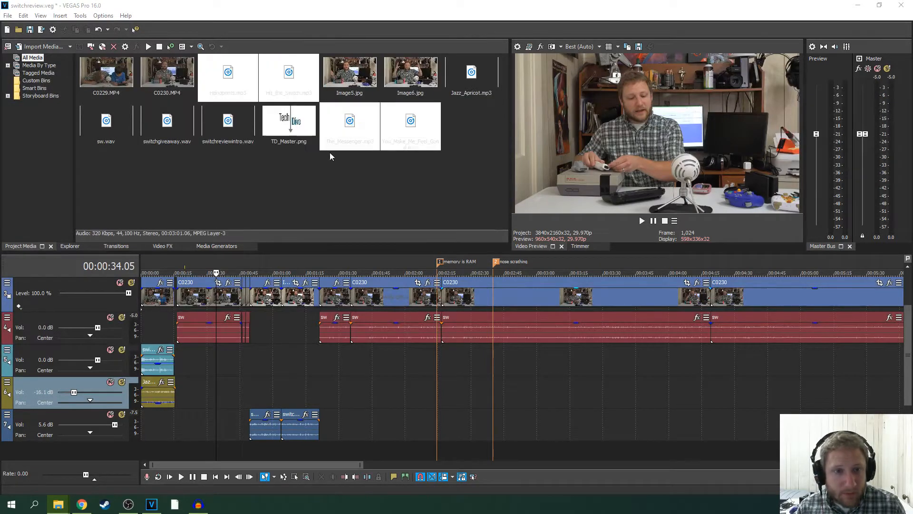
pyautogui.click(373, 190)
pyautogui.click(321, 369)
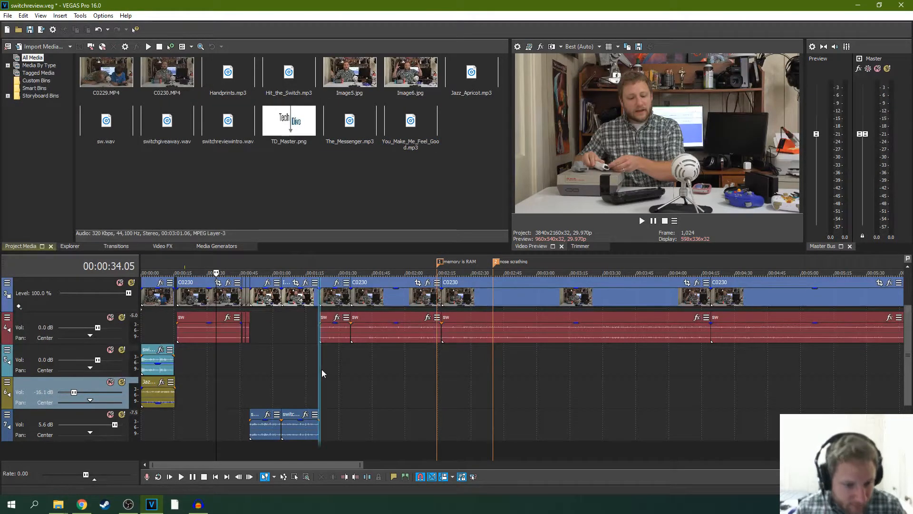
# - Play back the cut into the first Image6 clip around the start of the giveaway voice-over
pyautogui.scroll(2, 316, 398)
pyautogui.scroll(2, 318, 399)
pyautogui.click(350, 385)
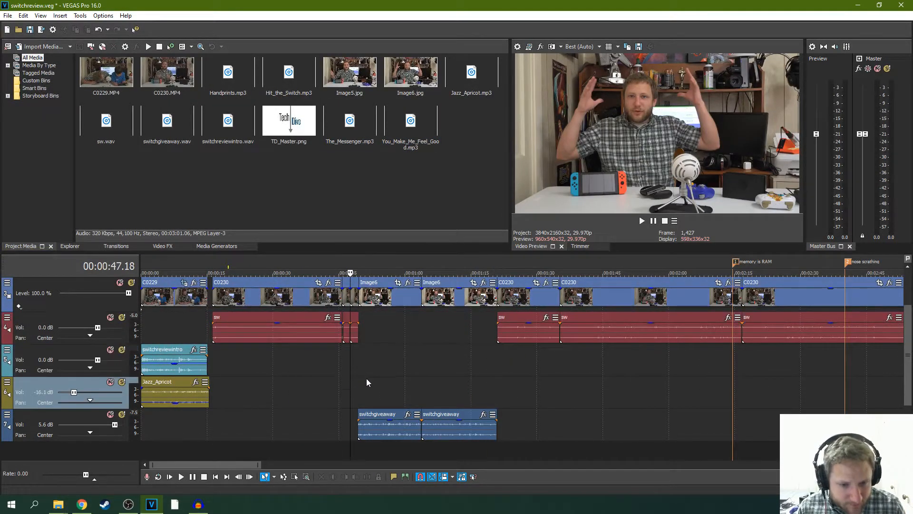
pyautogui.press('space')
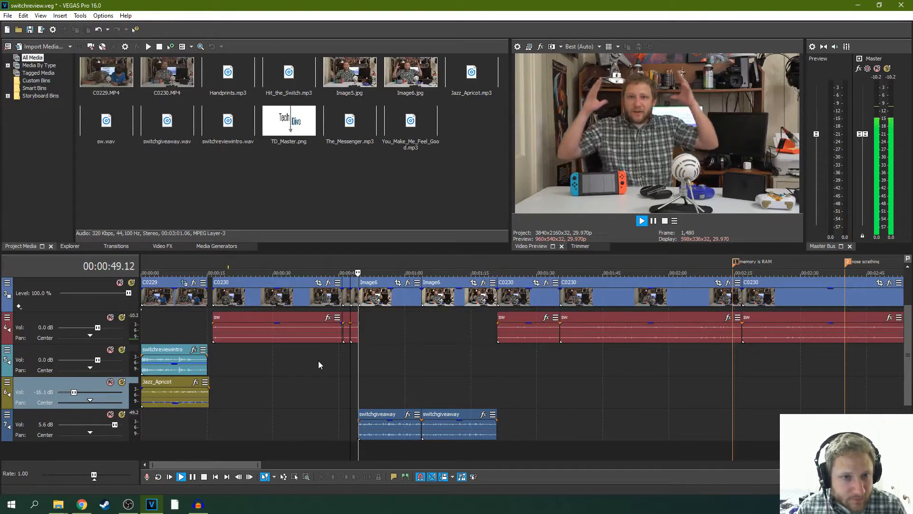
pyautogui.click(653, 221)
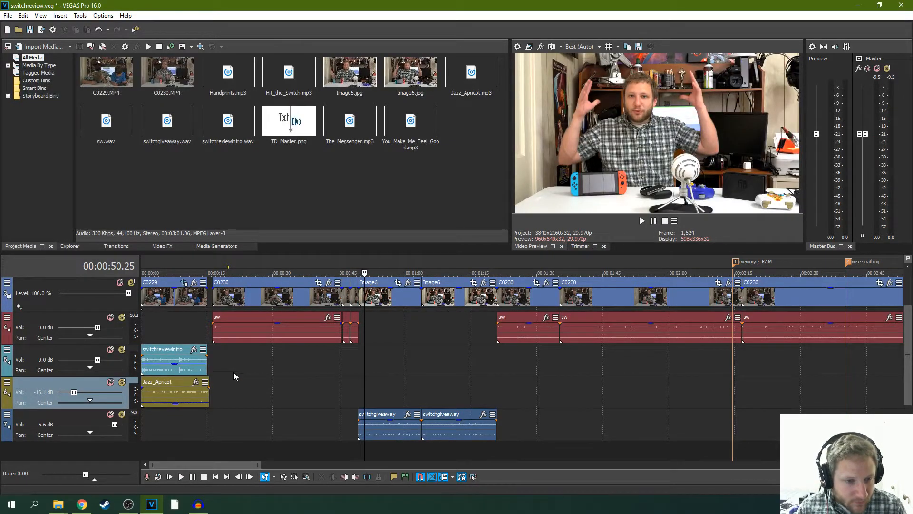
pyautogui.click(218, 368)
pyautogui.click(213, 360)
pyautogui.scroll(5, 255, 361)
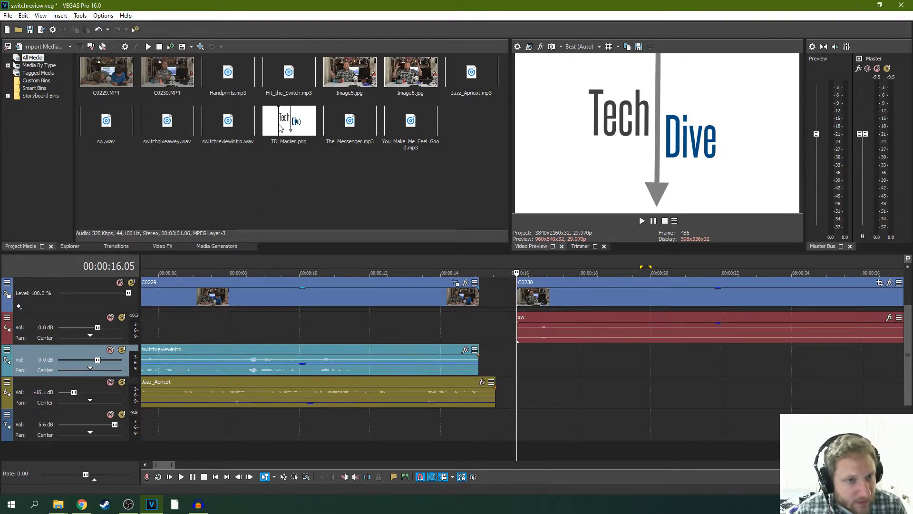
pyautogui.moveTo(227, 124); pyautogui.dragTo(523, 368)
pyautogui.hotkey('ctrl', 'z')
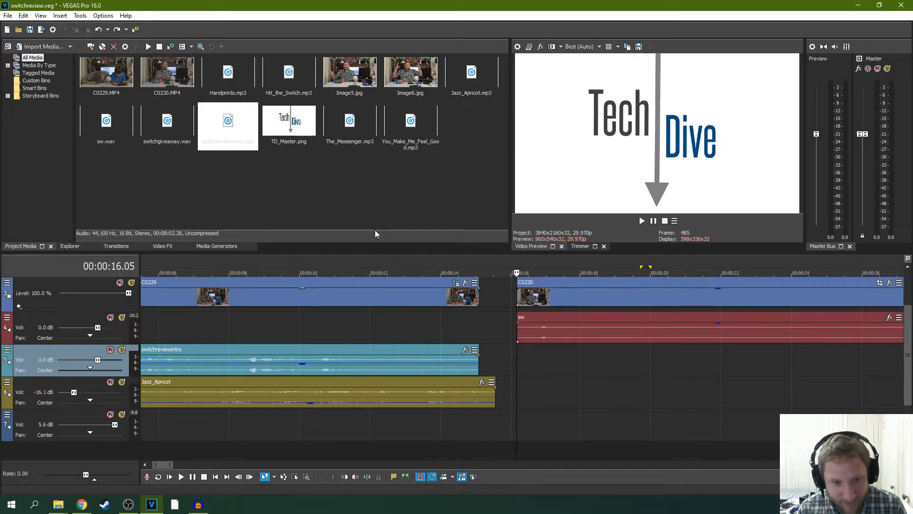
pyautogui.moveTo(241, 135); pyautogui.dragTo(521, 396)
pyautogui.scroll(-2, 540, 368)
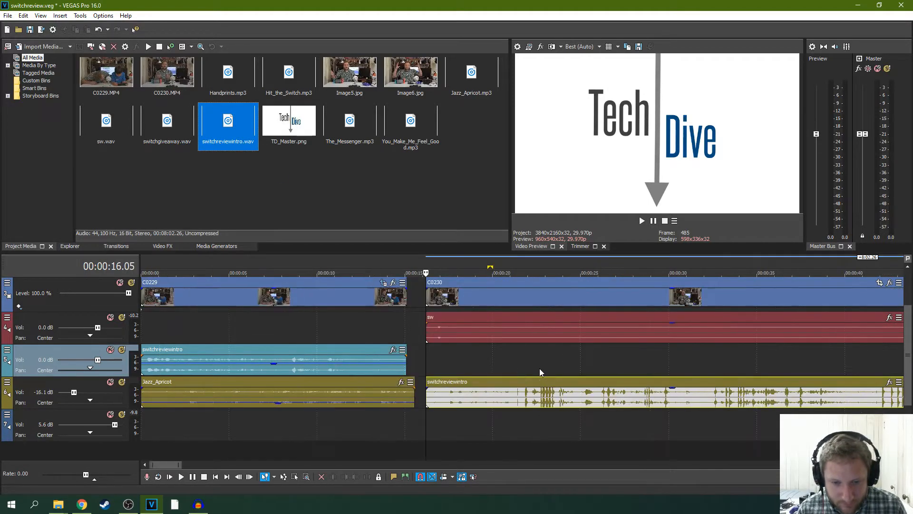
pyautogui.click(432, 395)
pyautogui.press('space')
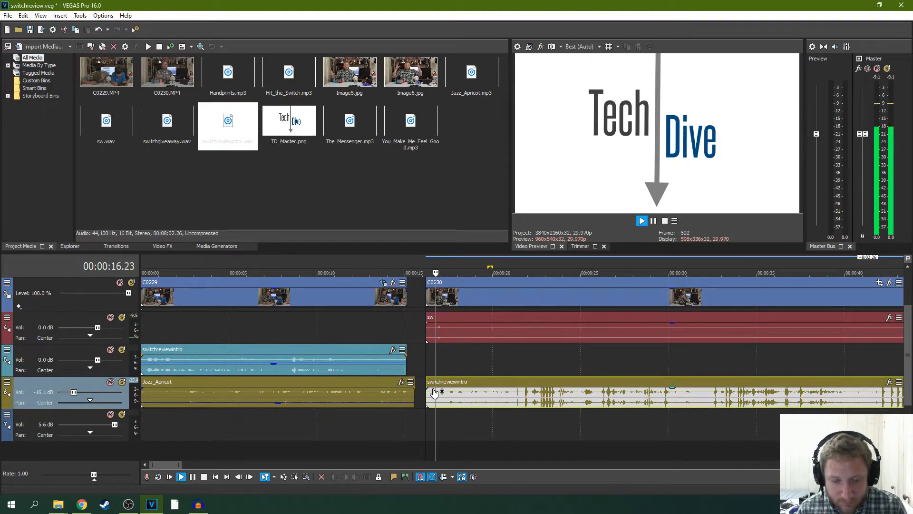
pyautogui.scroll(3, 433, 391)
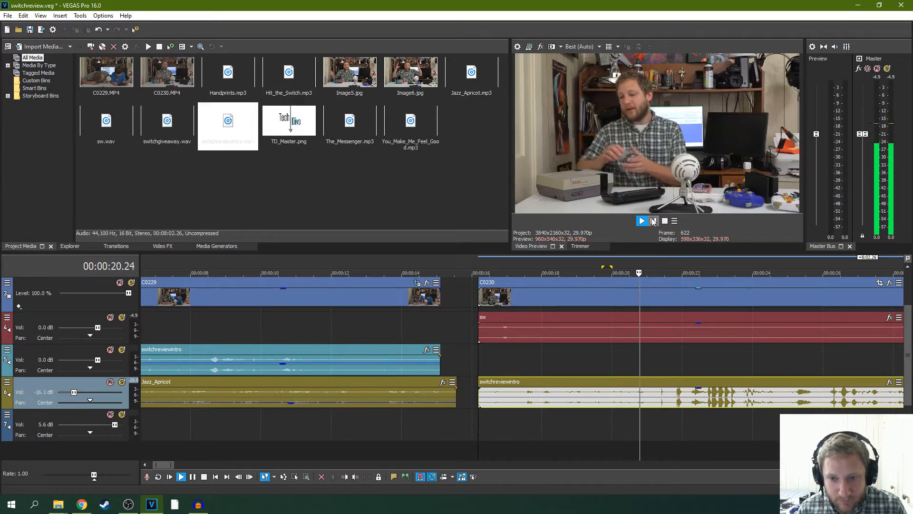
pyautogui.click(654, 221)
pyautogui.click(573, 385)
pyautogui.press('Delete')
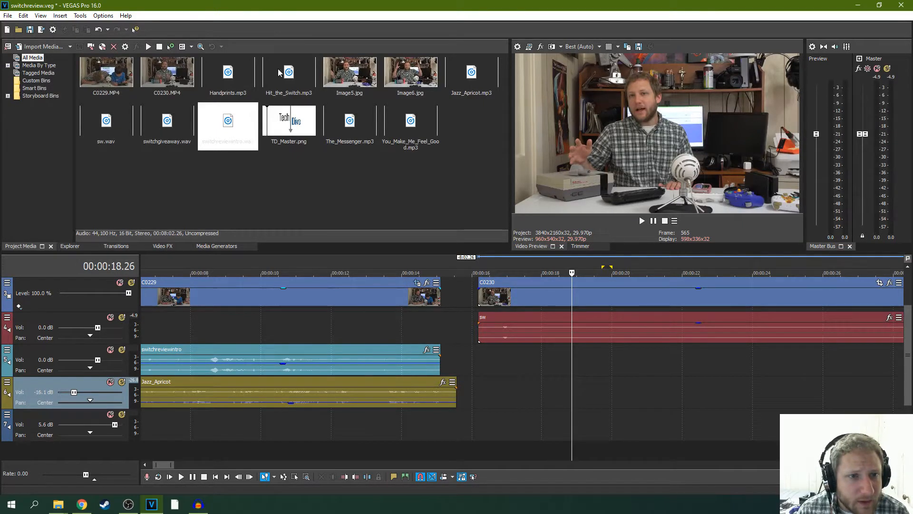
# - Place Hit_the_Switch.mp3 on audio track 6 at the start of the first C0230 clip and play it back briefly
pyautogui.moveTo(281, 71); pyautogui.dragTo(484, 389)
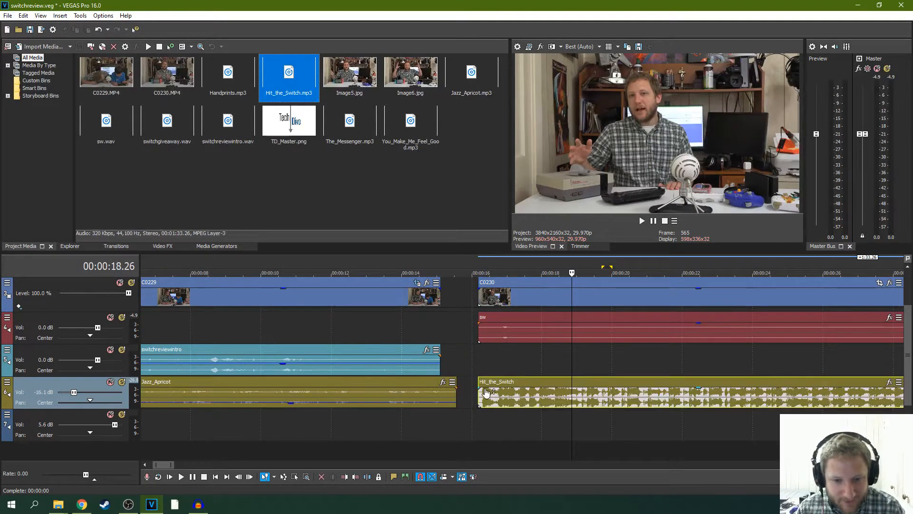
pyautogui.click(485, 391)
pyautogui.press('space')
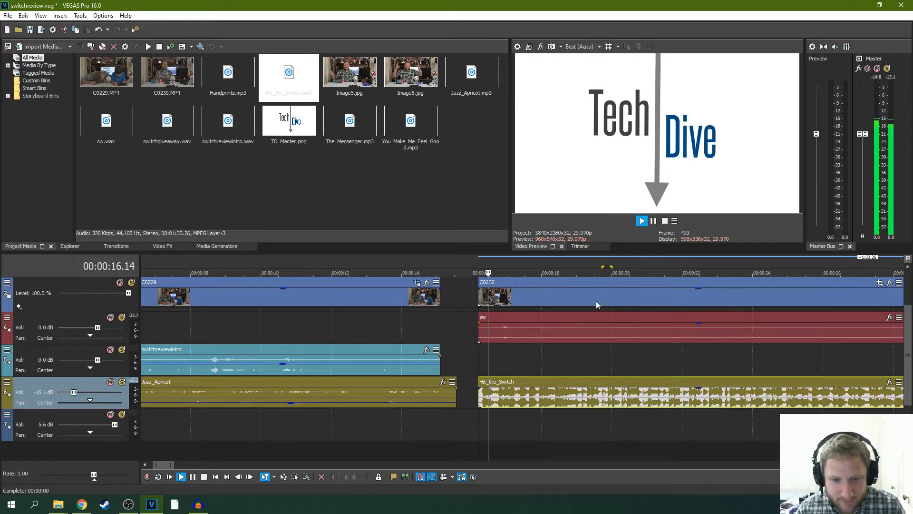
pyautogui.click(654, 221)
# - Start Hit_the_Switch slightly ahead of the C0230 clip and lower the event's gain to about -10.8 dB
pyautogui.scroll(4, 527, 319)
pyautogui.moveTo(357, 394)
pyautogui.mouseDown()
pyautogui.moveTo(371, 396)
pyautogui.moveTo(354, 378)
pyautogui.moveTo(365, 380)
pyautogui.mouseUp()
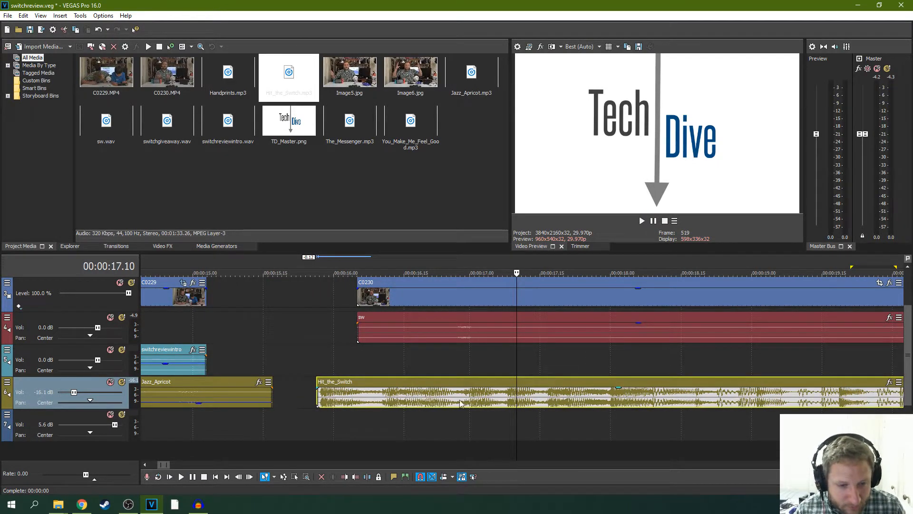
pyautogui.moveTo(615, 391); pyautogui.dragTo(615, 408)
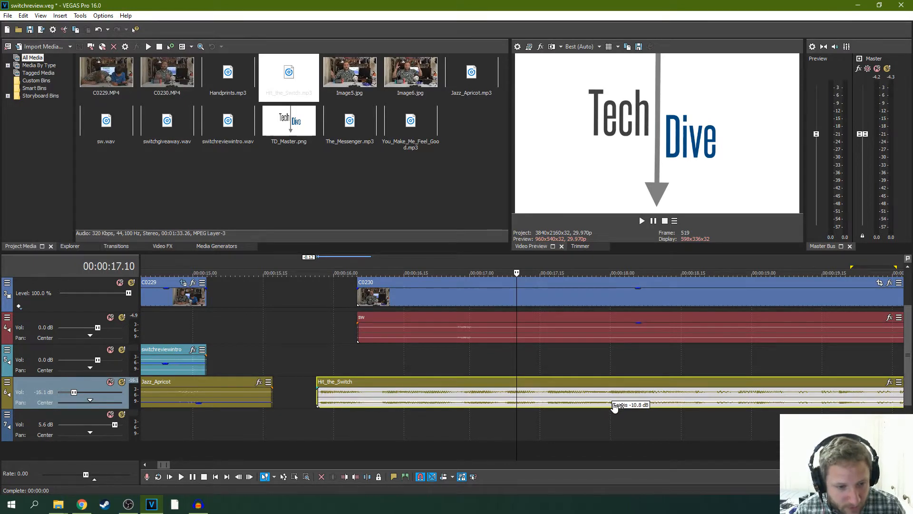
# - Play back the lowered Hit_the_Switch music under the voice track and save the project
pyautogui.click(311, 334)
pyautogui.press('space')
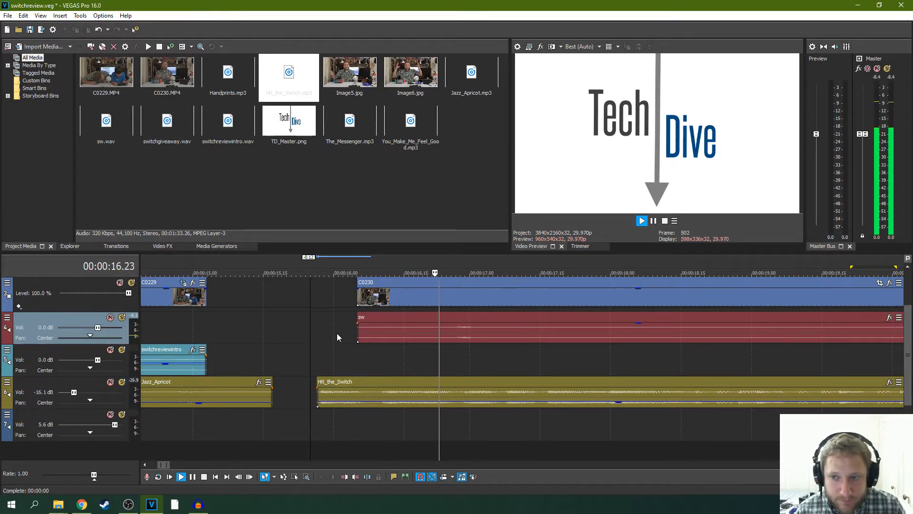
pyautogui.click(618, 403)
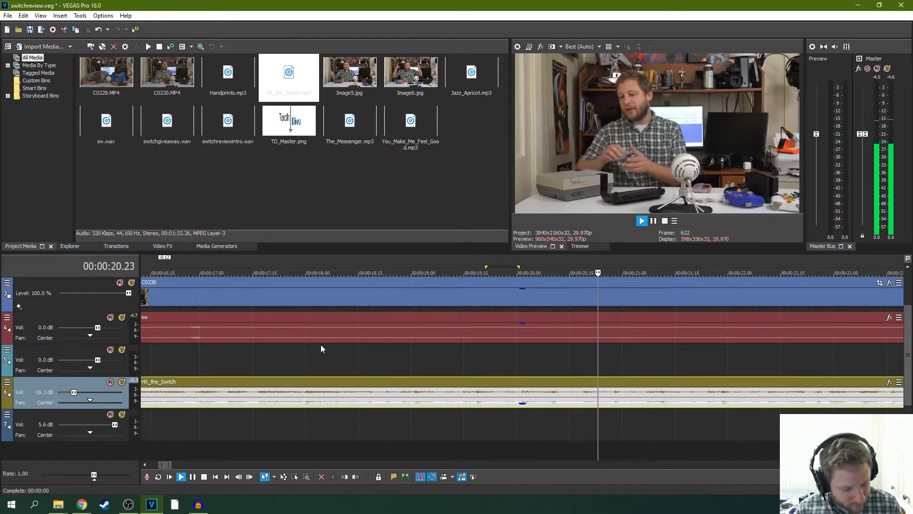
pyautogui.hotkey('ctrl', 's')
pyautogui.click(654, 221)
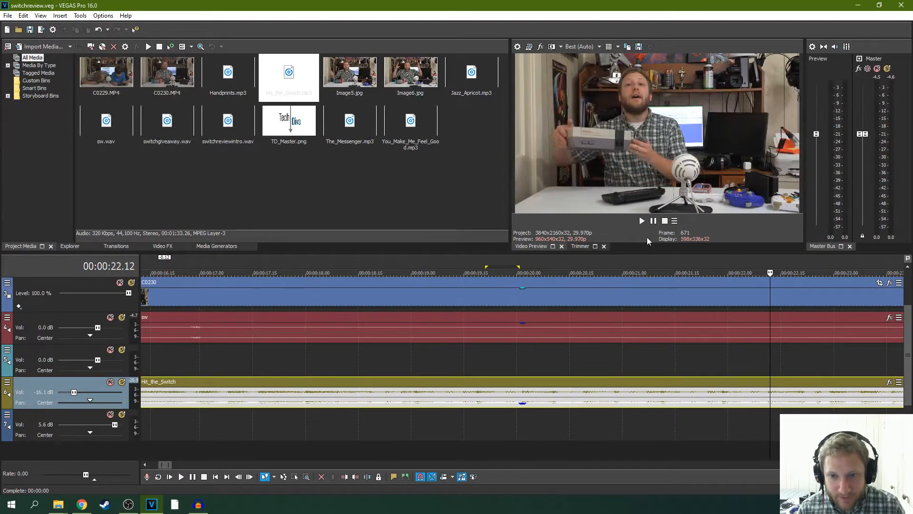
# - Play back the transition from C0229 to C0230 and nudge Hit_the_Switch about two frames later
pyautogui.scroll(-4, 390, 356)
pyautogui.click(236, 324)
pyautogui.press('space')
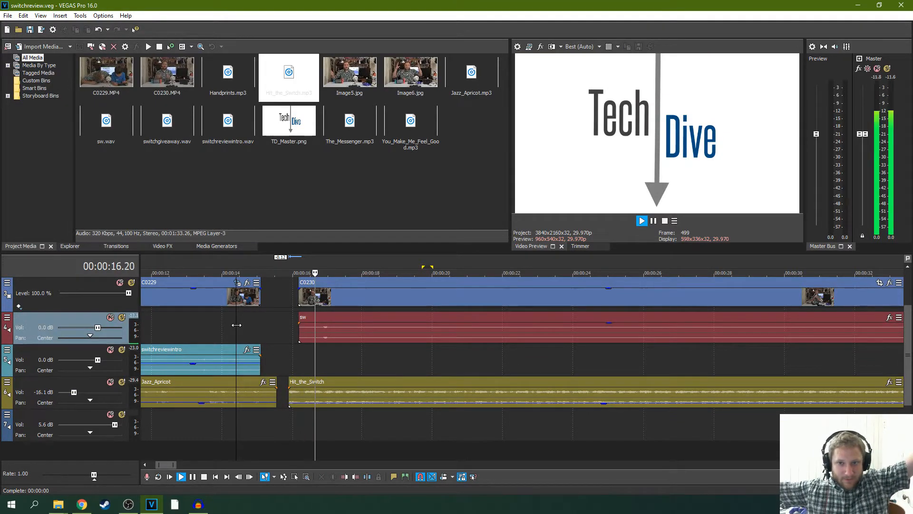
pyautogui.click(653, 221)
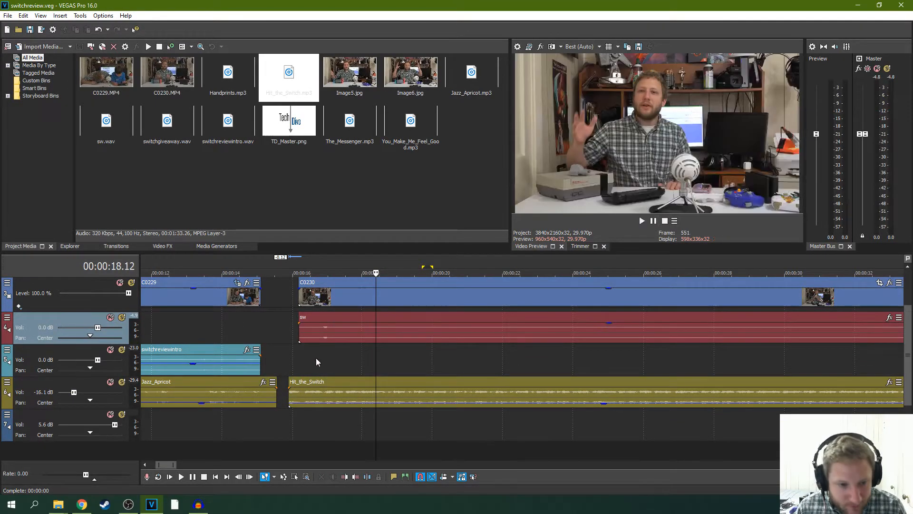
pyautogui.scroll(4, 316, 358)
pyautogui.click(297, 381)
pyautogui.click(224, 359)
pyautogui.press('space')
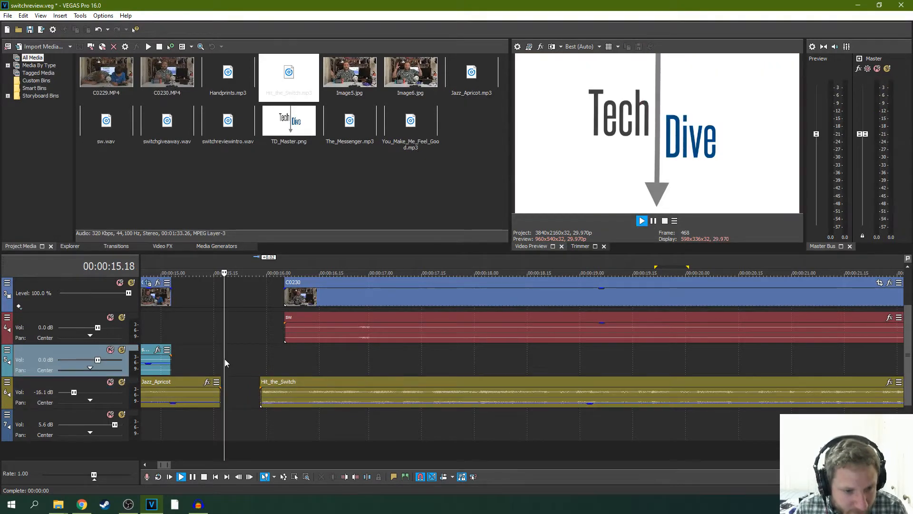
pyautogui.press('space')
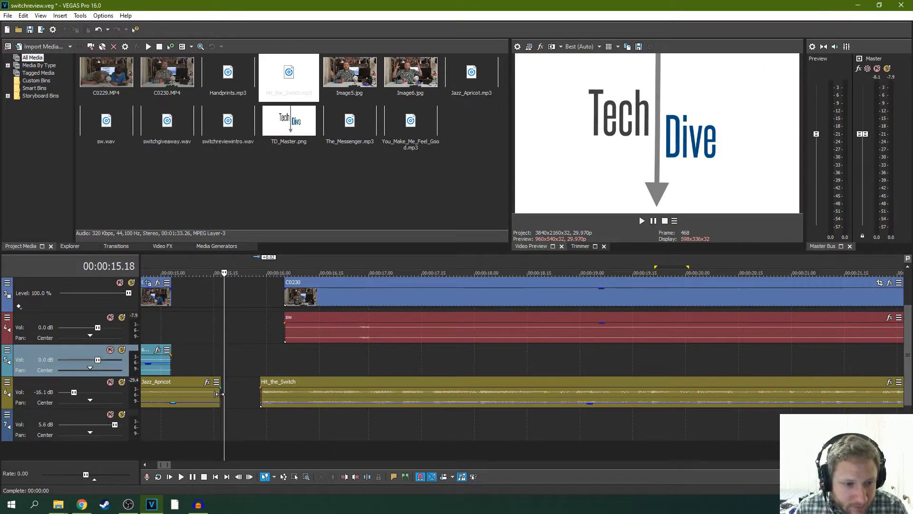
# - Extend the end of Jazz_Apricot by about seven frames, give it a short fade-out and play back the transition
pyautogui.moveTo(220, 394)
pyautogui.mouseDown()
pyautogui.moveTo(245, 395)
pyautogui.moveTo(210, 398)
pyautogui.mouseUp()
pyautogui.press('space')
pyautogui.press('space')
pyautogui.press('space')
pyautogui.scroll(-5, 212, 368)
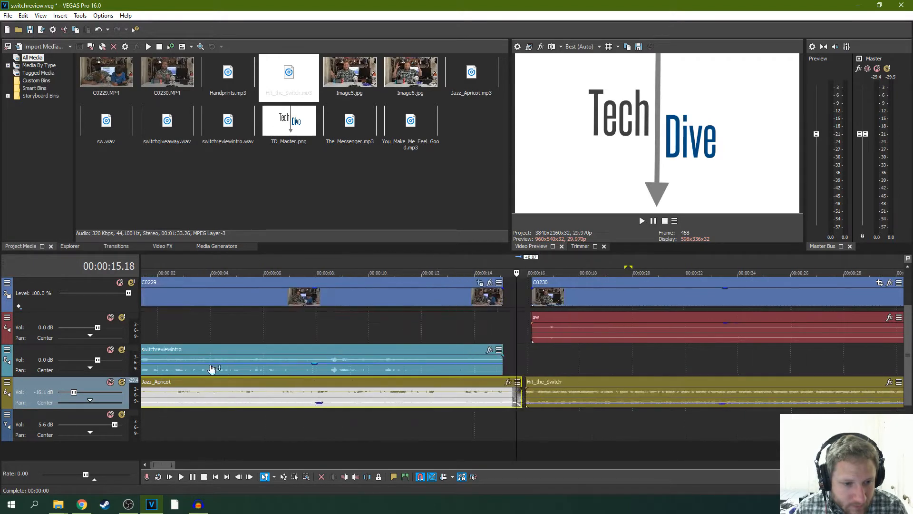
pyautogui.click(404, 324)
pyautogui.press('space')
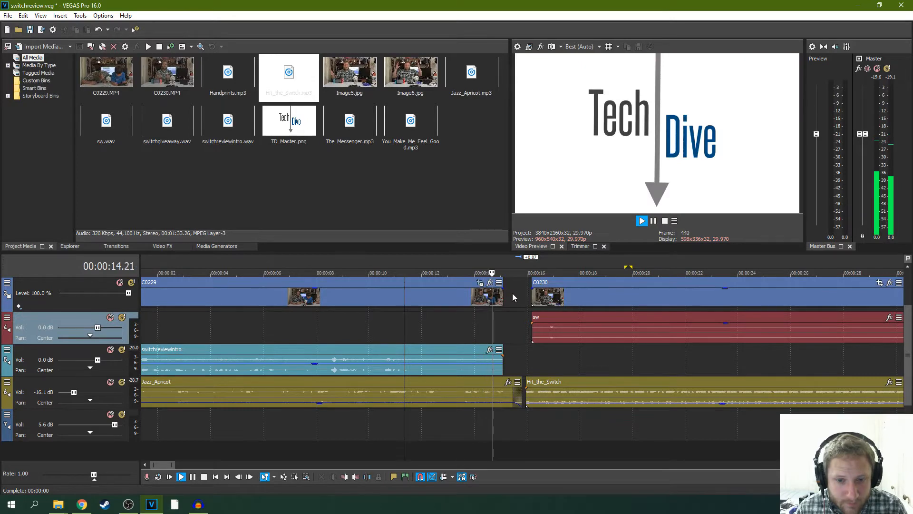
pyautogui.press('space')
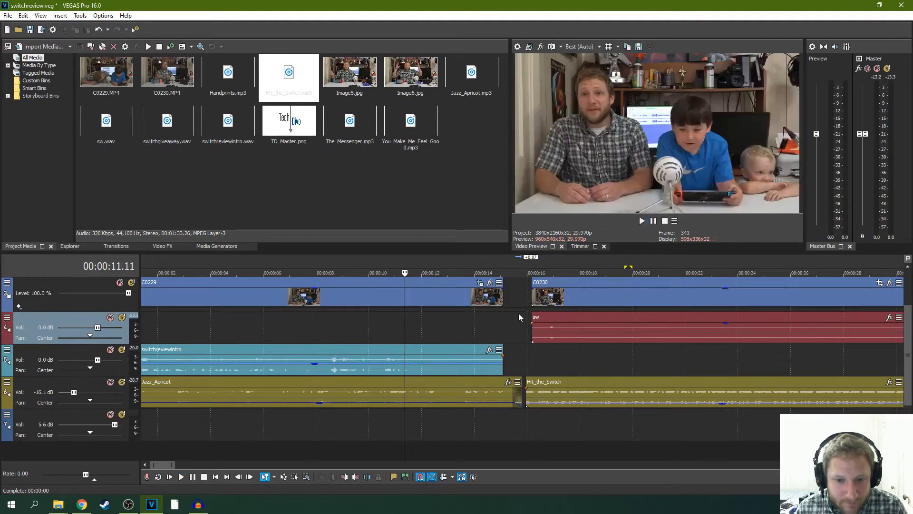
# - Move Hit_the_Switch about two frames later on the timeline and play back its entry
pyautogui.scroll(3, 509, 378)
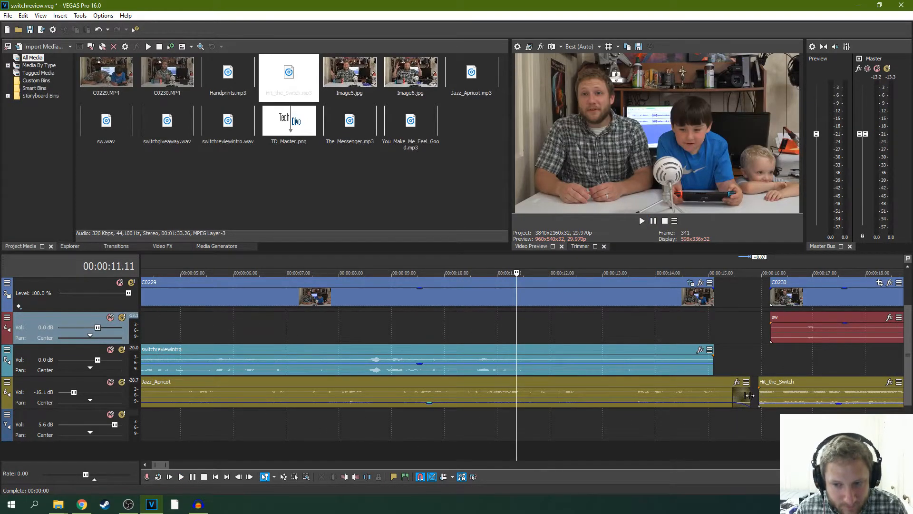
pyautogui.scroll(1, 703, 391)
pyautogui.scroll(-1, 722, 389)
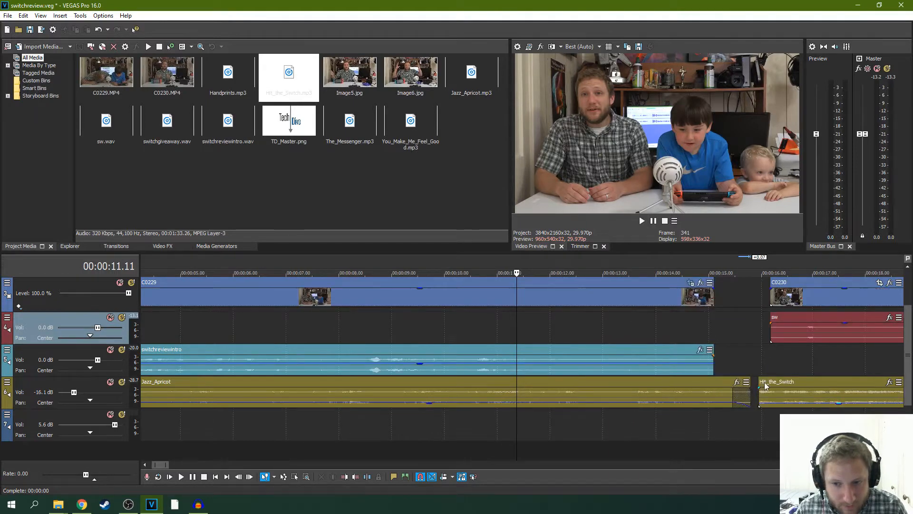
pyautogui.moveTo(764, 382); pyautogui.dragTo(777, 382)
pyautogui.click(736, 363)
pyautogui.press('space')
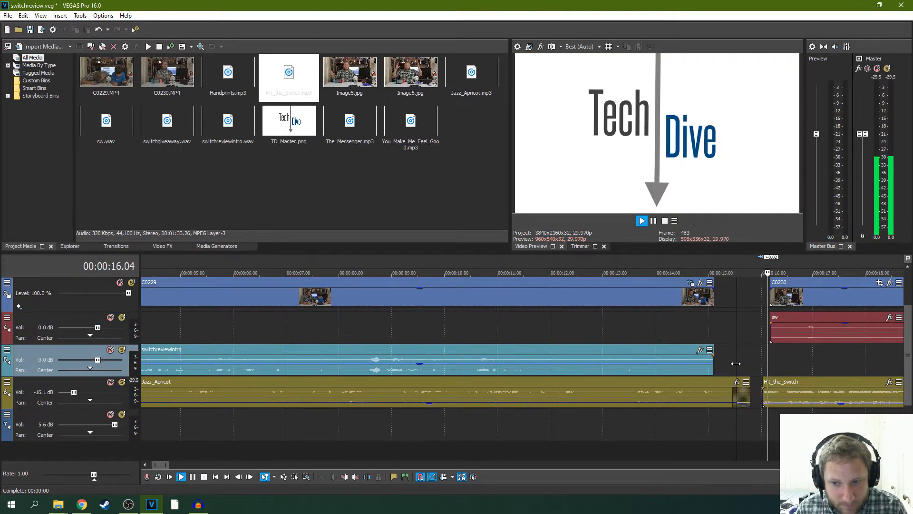
# - Trim the end of Jazz_Apricot about seven frames shorter in small amounts, keeping its fade-out, and replay the music change
pyautogui.click(652, 333)
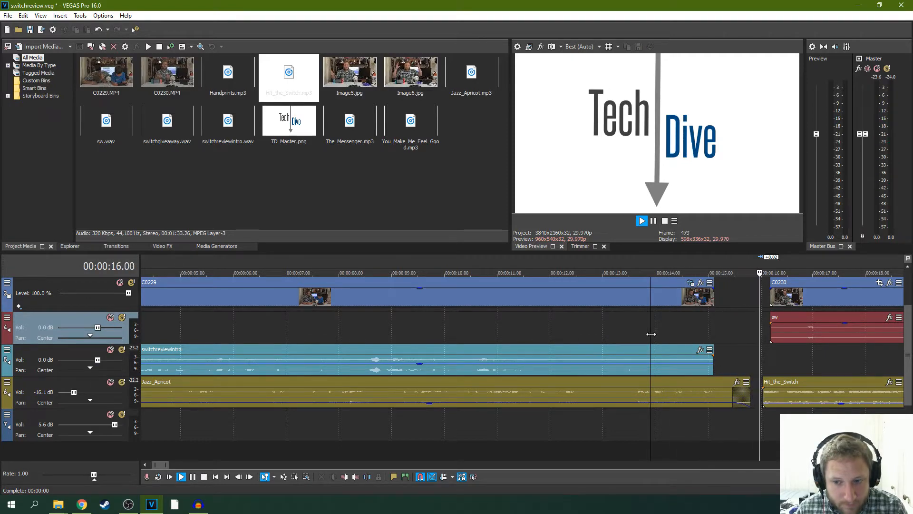
pyautogui.press('space')
pyautogui.moveTo(750, 396); pyautogui.dragTo(745, 395)
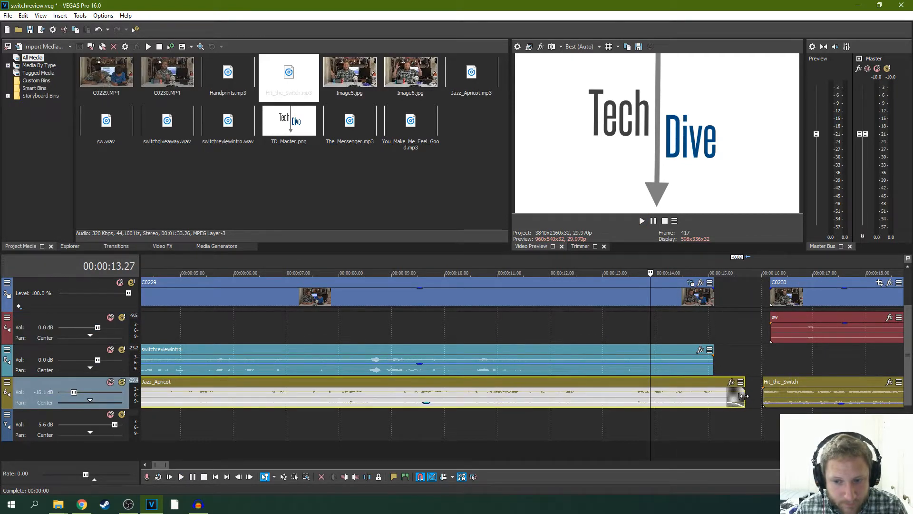
pyautogui.press('space')
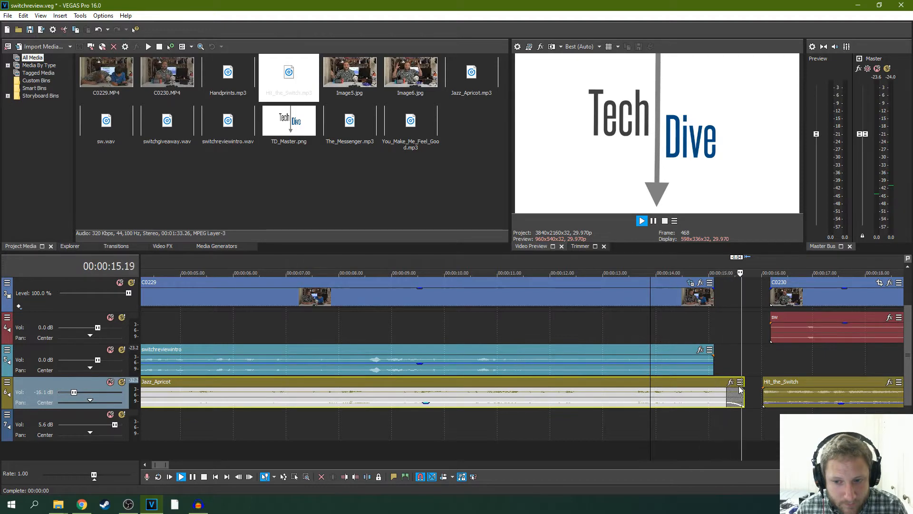
pyautogui.moveTo(740, 389); pyautogui.dragTo(738, 391)
pyautogui.press('space')
pyautogui.press('space')
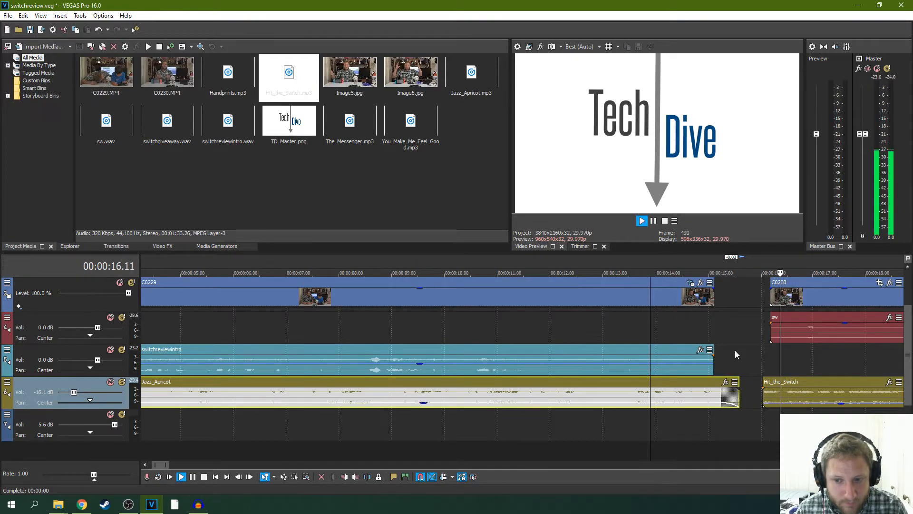
# - Shift Hit_the_Switch about six frames earlier in small nudges, replaying the gap after Jazz_Apricot to judge the timing
pyautogui.scroll(2, 735, 351)
pyautogui.click(607, 382)
pyautogui.moveTo(605, 382); pyautogui.dragTo(603, 382)
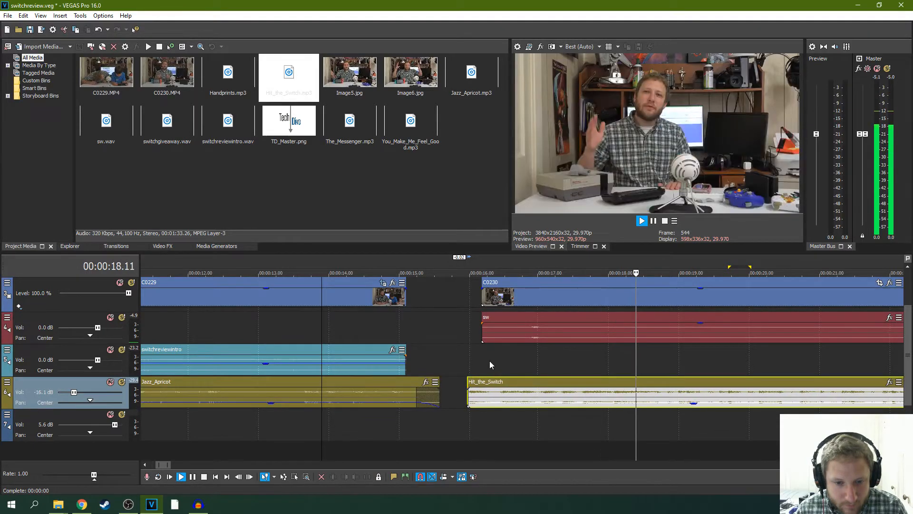
pyautogui.press('space')
pyautogui.press('space')
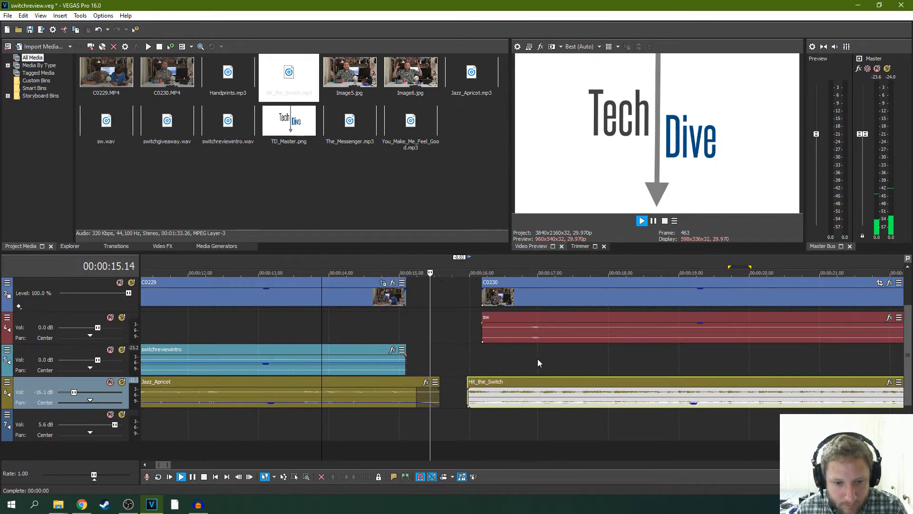
pyautogui.moveTo(551, 386); pyautogui.dragTo(545, 388)
pyautogui.press('space')
pyautogui.press('space')
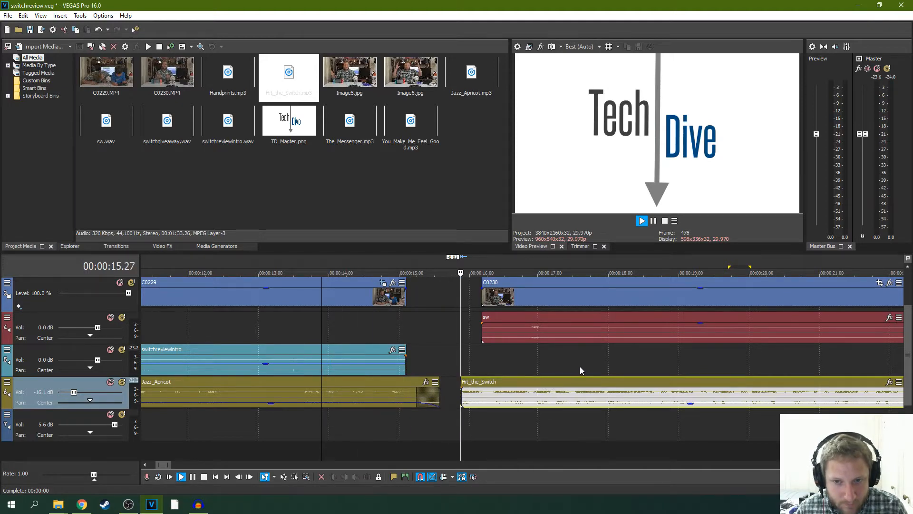
pyautogui.press('space')
pyautogui.moveTo(540, 381); pyautogui.dragTo(527, 378)
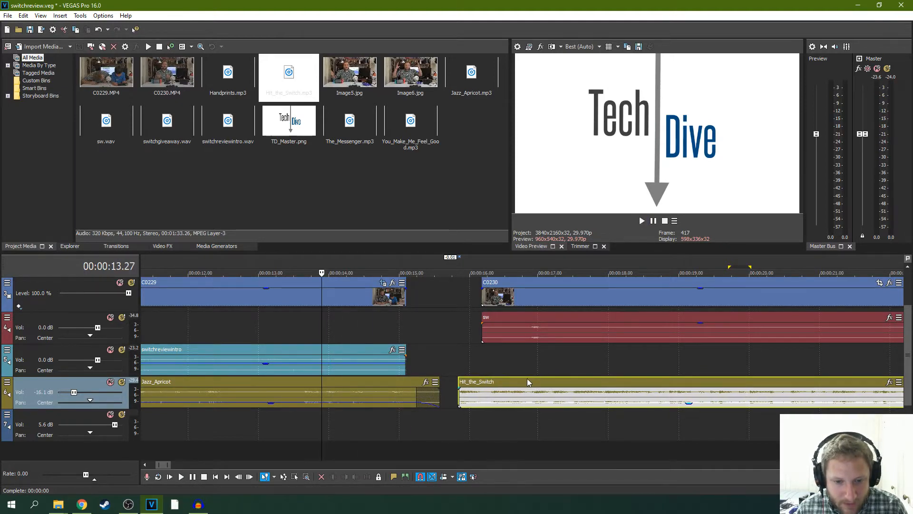
pyautogui.press('space')
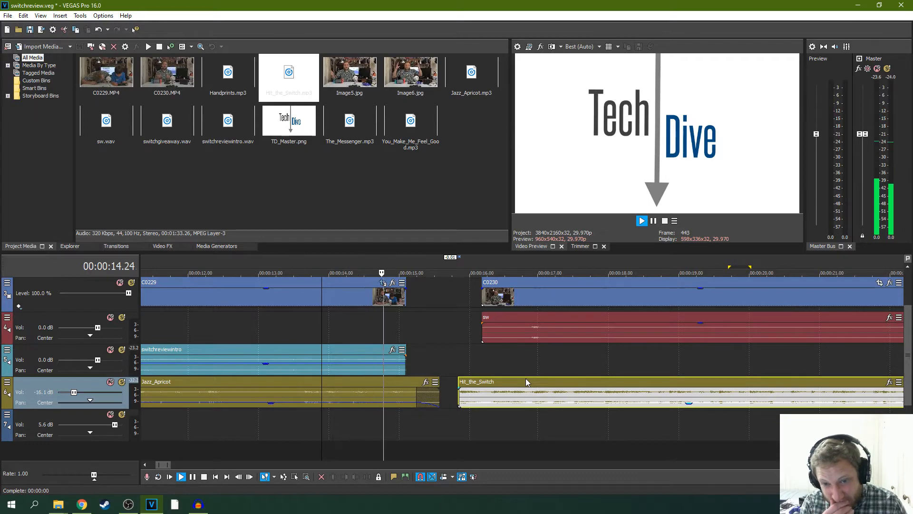
# - Move Hit_the_Switch about four frames earlier in two nudges, replaying the music change after each
pyautogui.press('space')
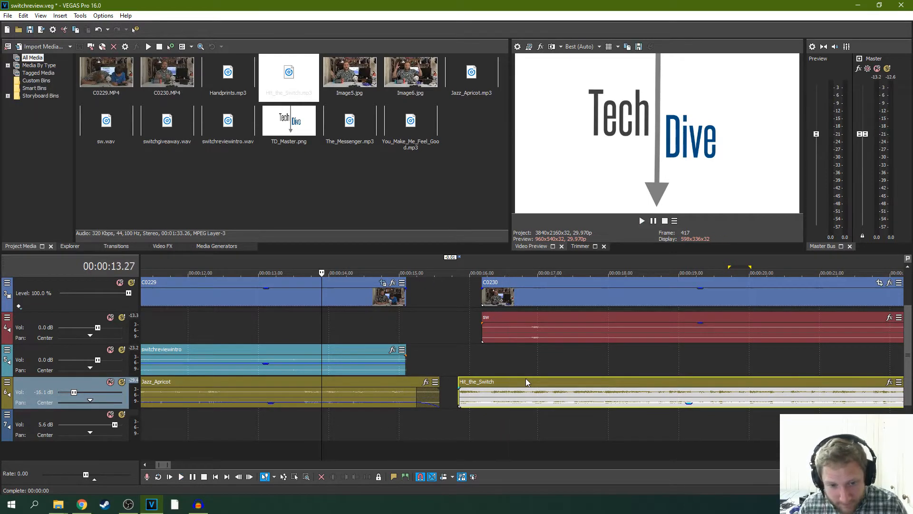
pyautogui.moveTo(527, 378); pyautogui.dragTo(523, 379)
pyautogui.press('space')
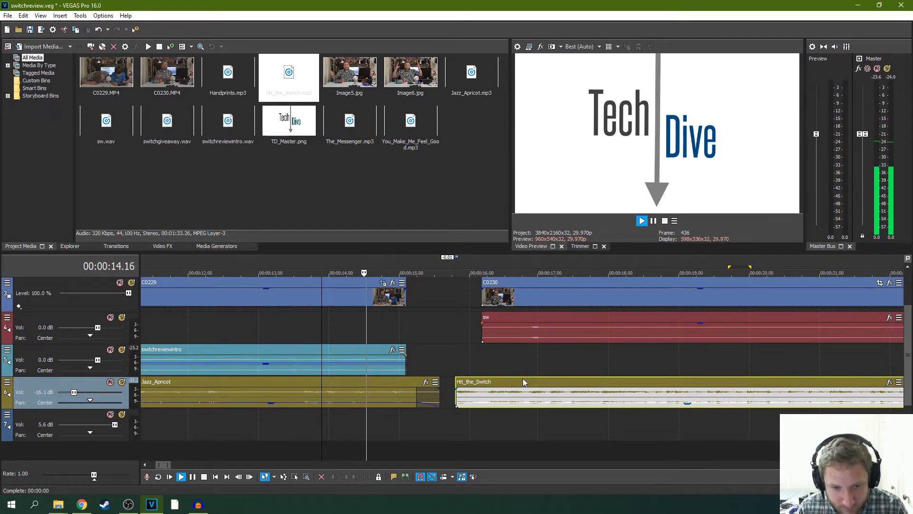
pyautogui.press('space')
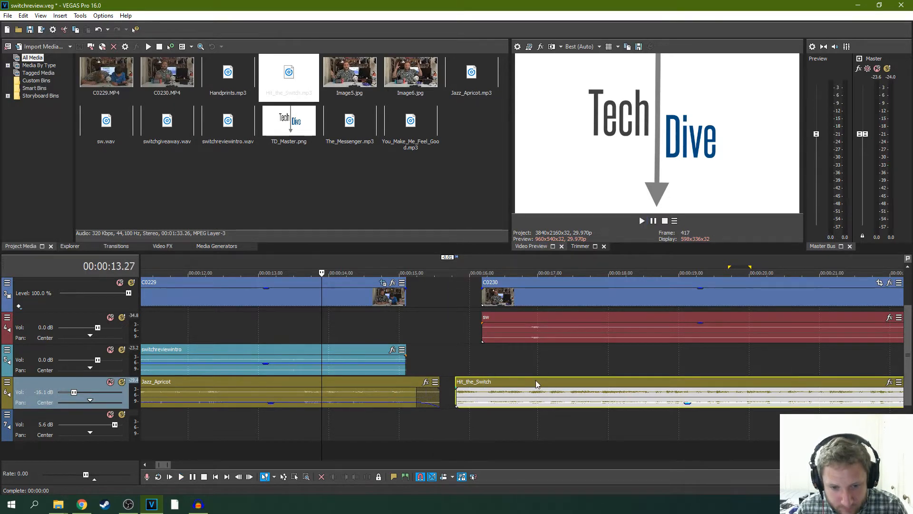
pyautogui.moveTo(537, 380); pyautogui.dragTo(530, 385)
pyautogui.press('space')
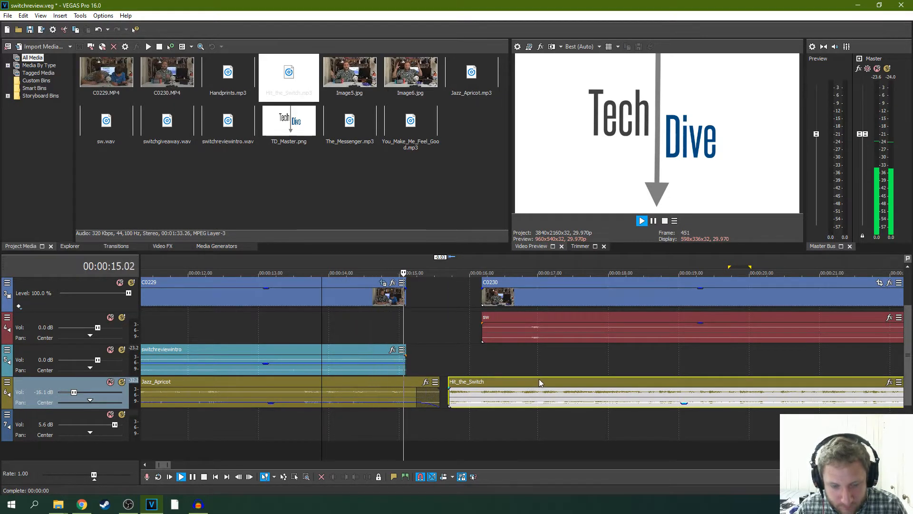
pyautogui.press('space')
# - Shift Hit_the_Switch earlier until it overlaps the end of Jazz_Apricot in a crossfade of about eight frames, replaying each adjustment
pyautogui.moveTo(538, 379); pyautogui.dragTo(521, 381)
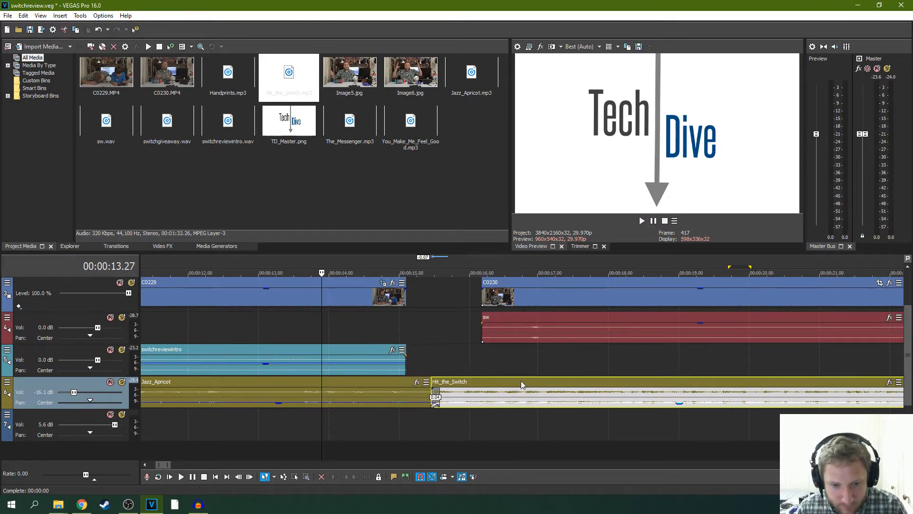
pyautogui.press('space')
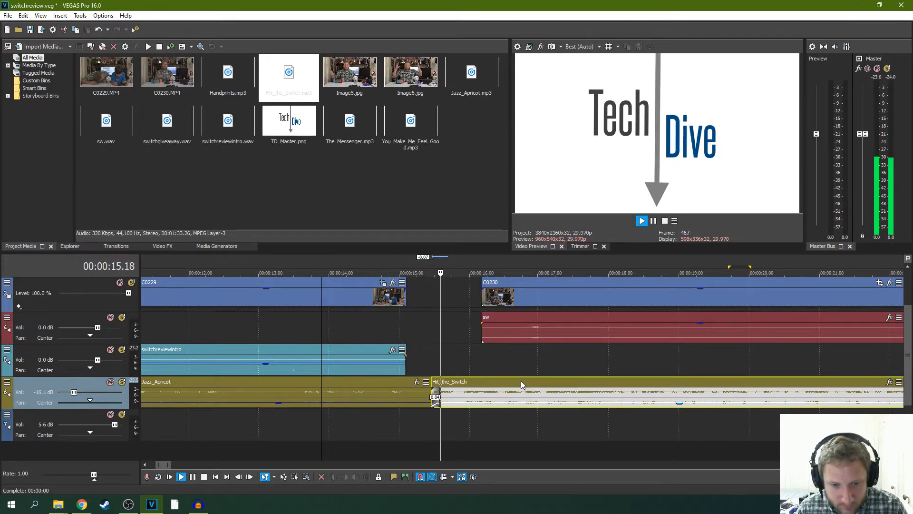
pyautogui.press('space')
pyautogui.moveTo(521, 380); pyautogui.dragTo(513, 384)
pyautogui.press('space')
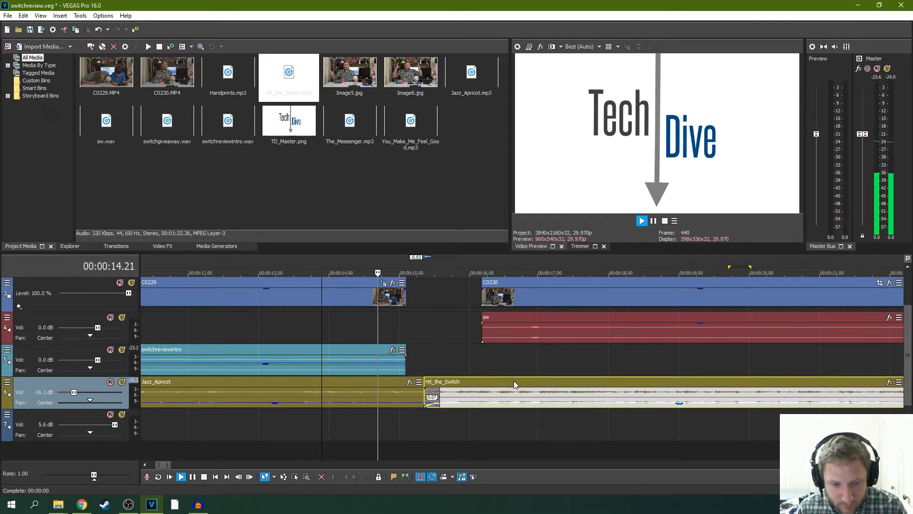
pyautogui.press('space')
pyautogui.moveTo(514, 383); pyautogui.dragTo(512, 385)
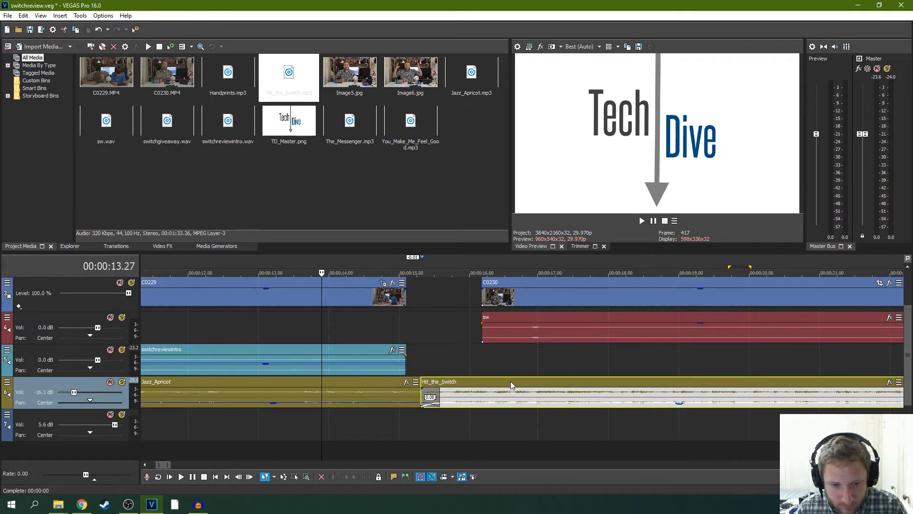
pyautogui.press('space')
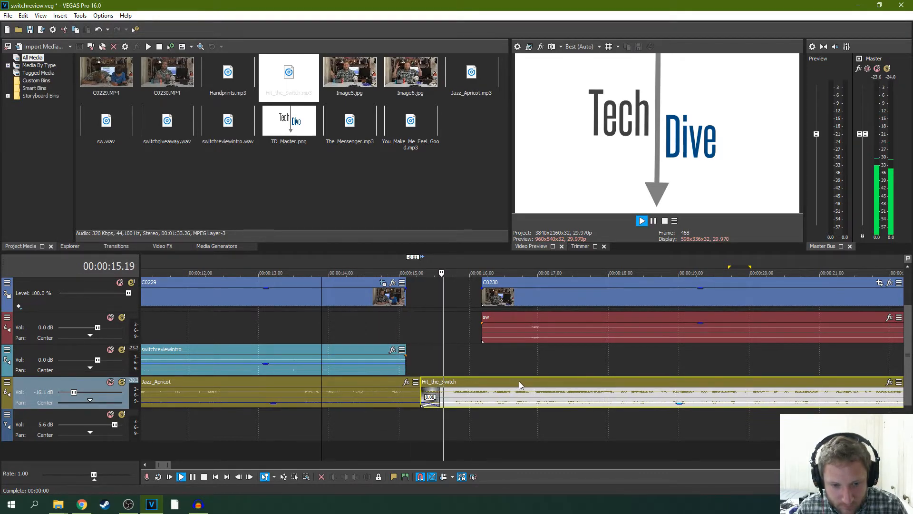
pyautogui.press('space')
# - Nudge Hit_the_Switch earlier one frame at a time until the crossfade with Jazz_Apricot is 11 frames long, and play it back
pyautogui.moveTo(518, 382); pyautogui.dragTo(517, 382)
pyautogui.press('space')
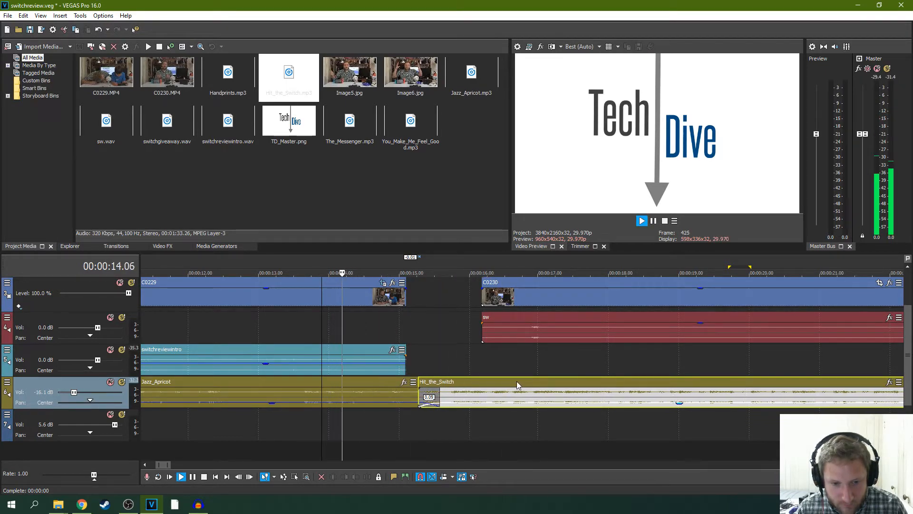
pyautogui.moveTo(516, 381); pyautogui.dragTo(515, 381)
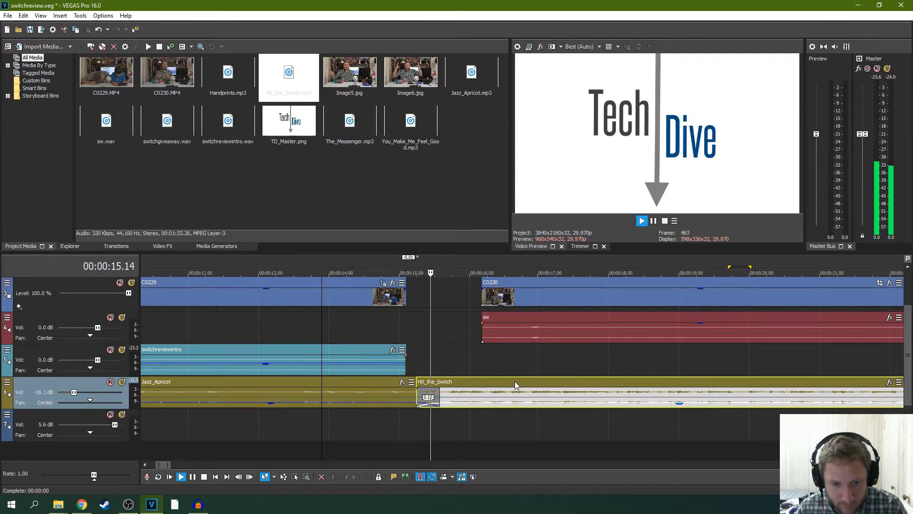
pyautogui.press('space')
pyautogui.moveTo(514, 381); pyautogui.dragTo(513, 382)
pyautogui.press('space')
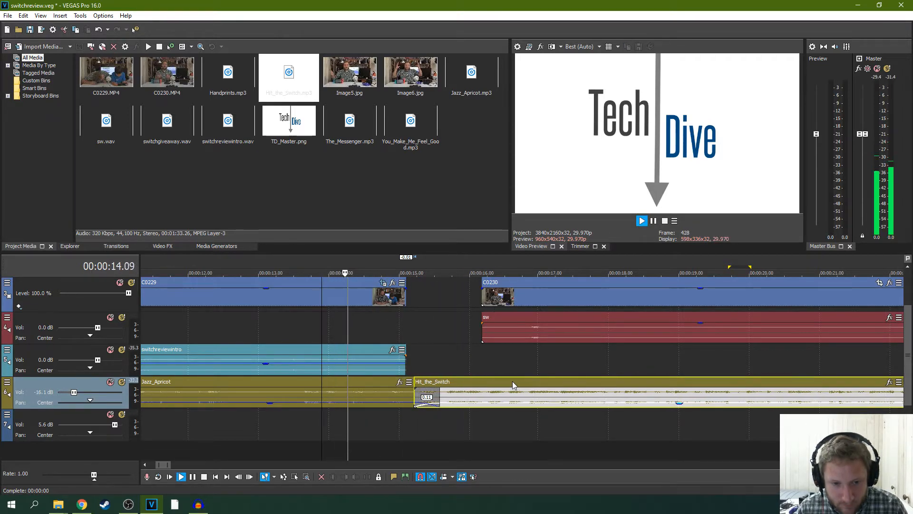
pyautogui.click(512, 381)
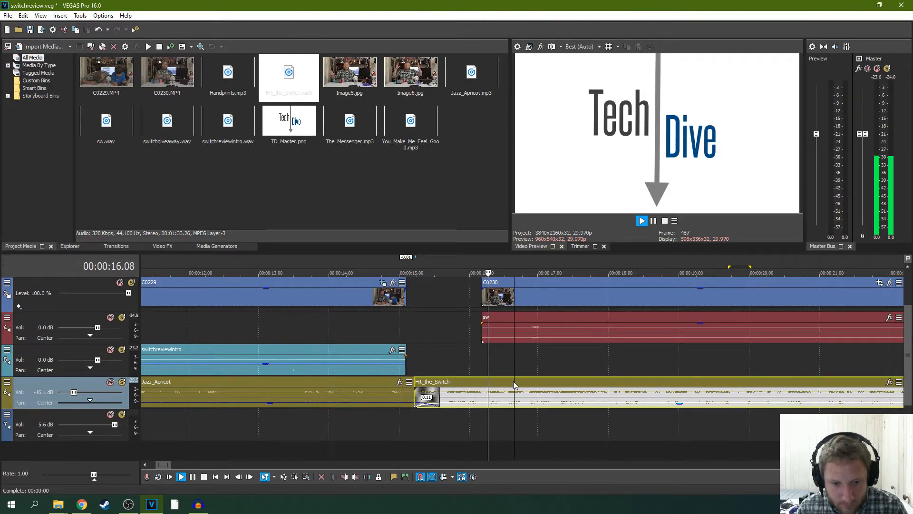
# - Move Hit_the_Switch one frame later for a 10-frame crossfade and replay the transition from shortly before the logo ends
pyautogui.press('space')
pyautogui.moveTo(496, 383); pyautogui.dragTo(499, 383)
pyautogui.press('space')
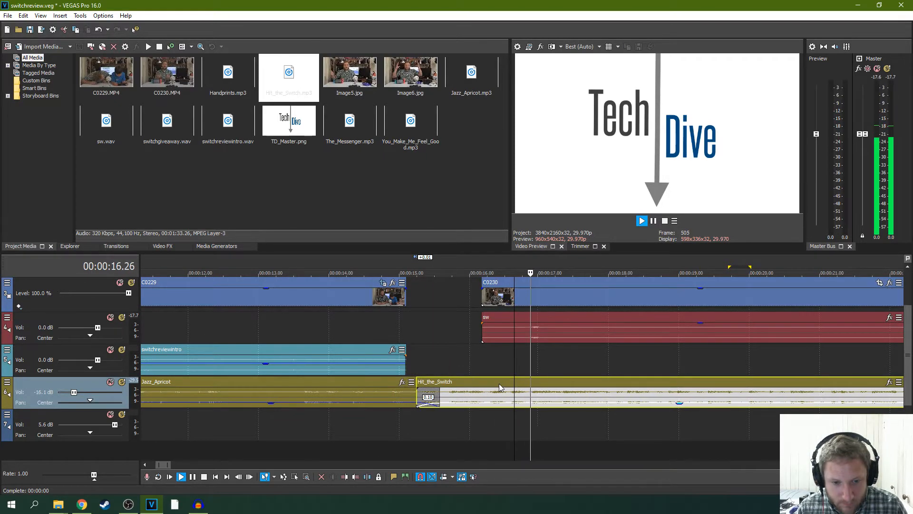
pyautogui.press('space')
pyautogui.click(336, 334)
pyautogui.press('space')
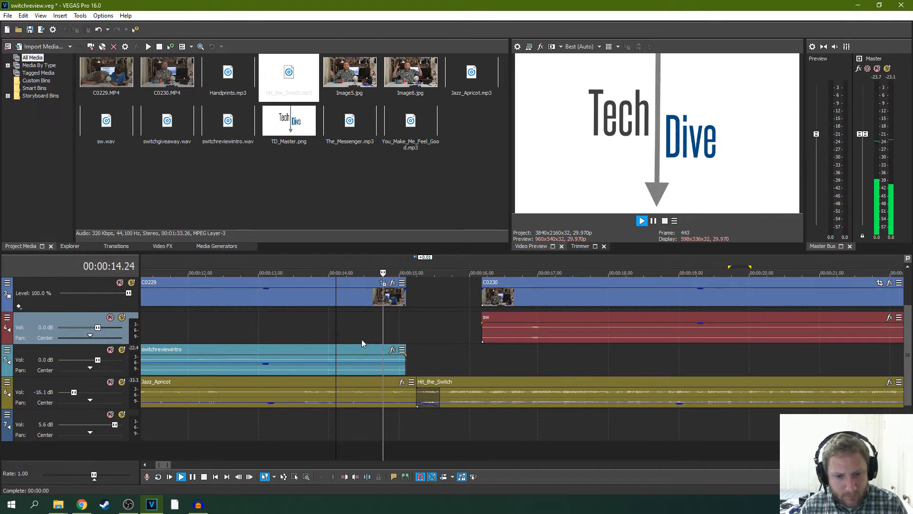
pyautogui.press('space')
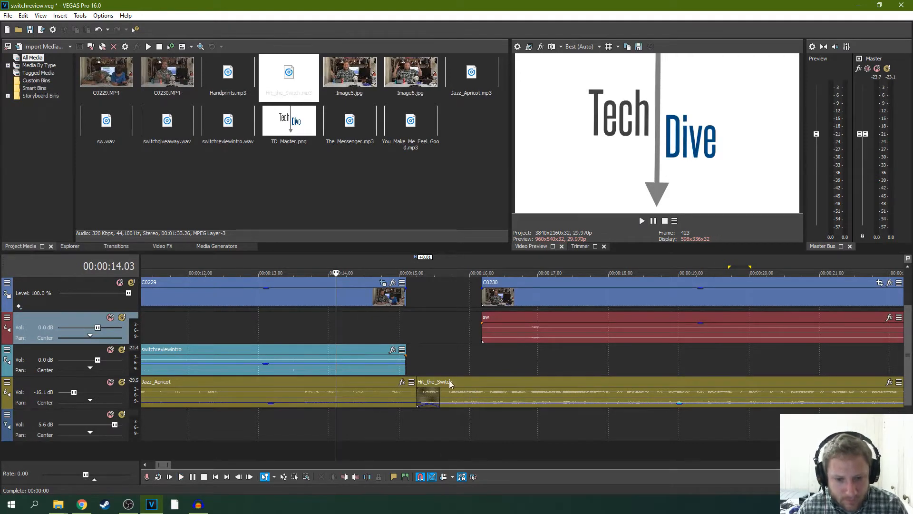
# - Move Hit_the_Switch about 28 frames later to start together with the second C0230 section, and play back its entry
pyautogui.moveTo(450, 383); pyautogui.dragTo(515, 381)
pyautogui.press('space')
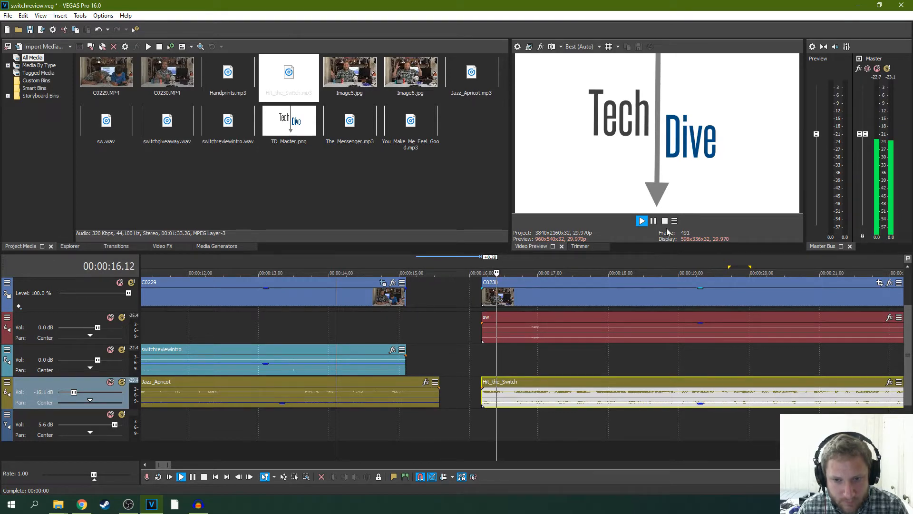
pyautogui.click(653, 221)
# - Trim about six frames off the end of Jazz_Apricot and play back its ending
pyautogui.moveTo(440, 401); pyautogui.dragTo(425, 399)
pyautogui.press('space')
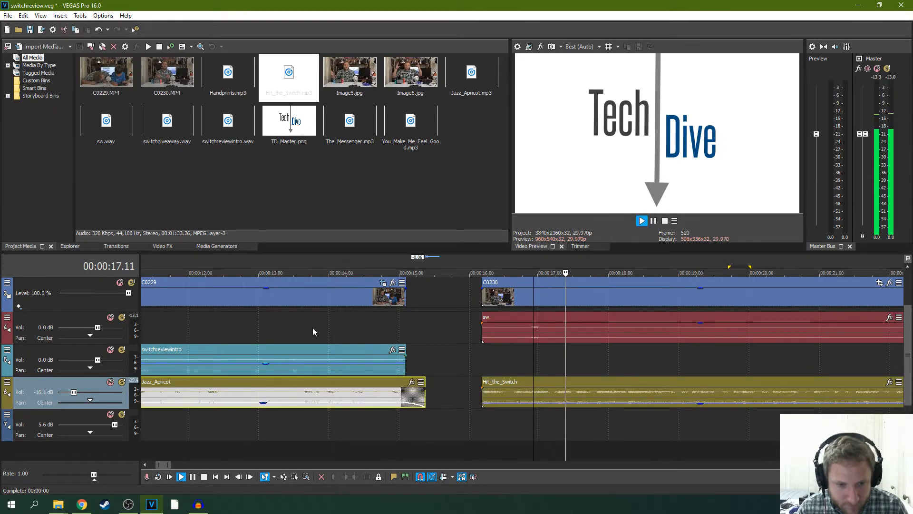
pyautogui.click(311, 316)
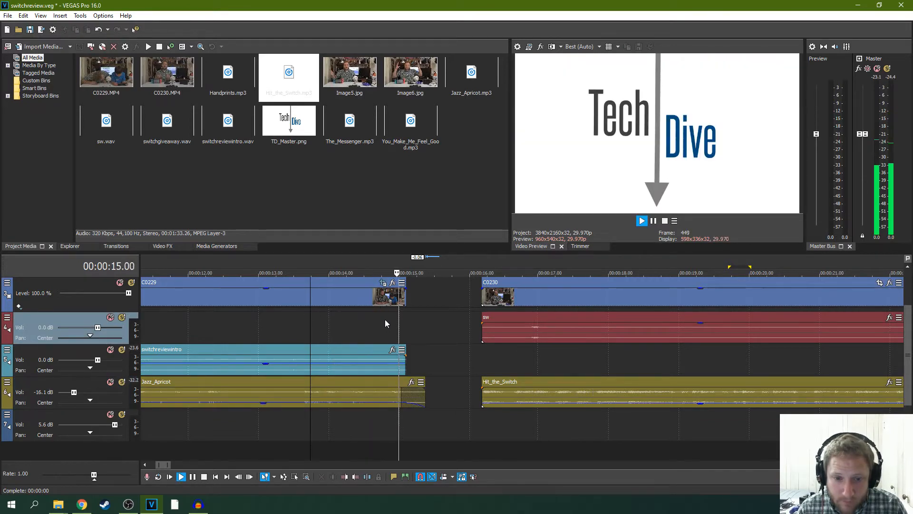
# - Move Hit_the_Switch earlier so it starts directly at the end of Jazz_Apricot, and play back the change
pyautogui.moveTo(502, 383); pyautogui.dragTo(455, 384)
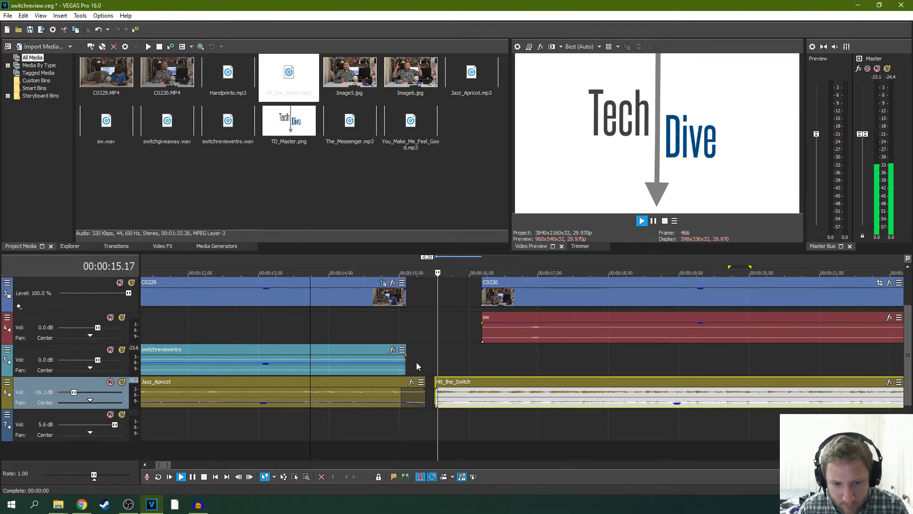
pyautogui.moveTo(449, 383); pyautogui.dragTo(445, 384)
pyautogui.press('space')
pyautogui.press('space')
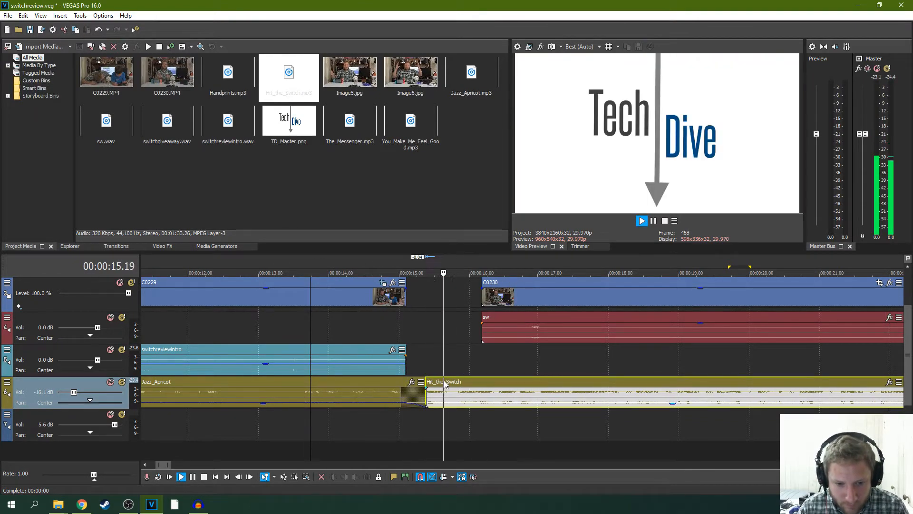
# - Extend the start of Hit_the_Switch two frames over the end of Jazz_Apricot and check the overlap up close
pyautogui.moveTo(425, 404); pyautogui.dragTo(421, 403)
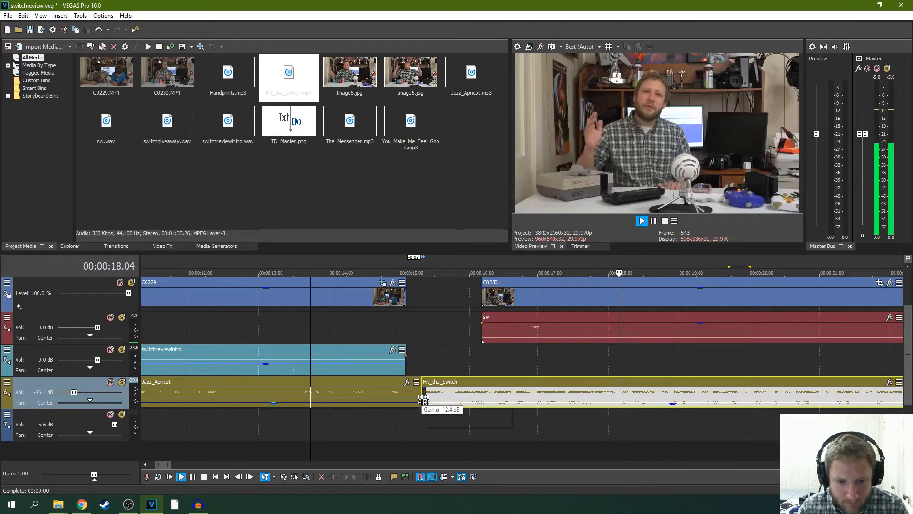
pyautogui.scroll(5, 458, 406)
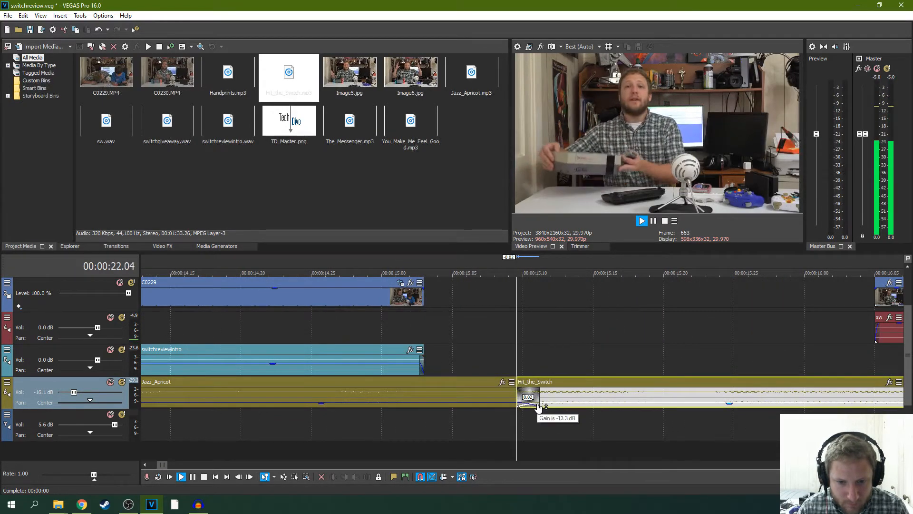
pyautogui.scroll(-3, 532, 405)
pyautogui.click(654, 221)
pyautogui.scroll(-6, 432, 374)
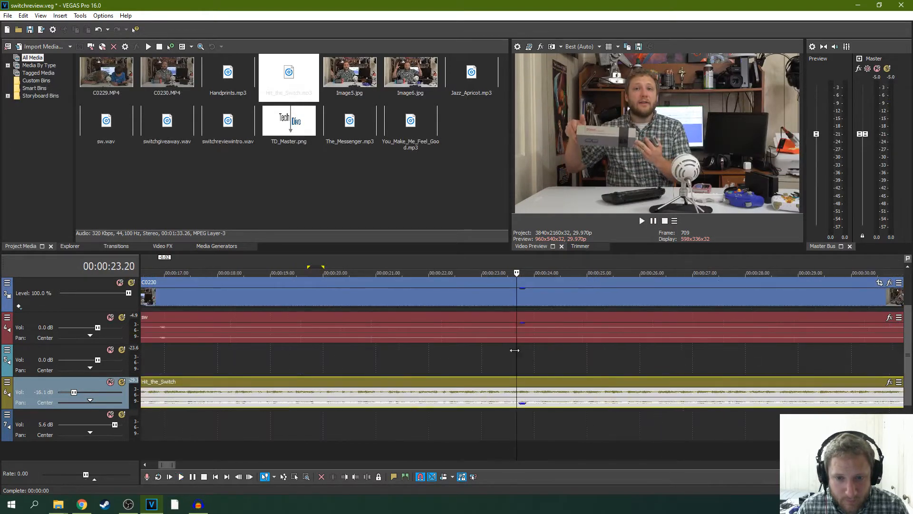
# - Replay the change from Jazz_Apricot to Hit_the_Switch, starting a few seconds before the second track comes in
pyautogui.click(314, 330)
pyautogui.press('space')
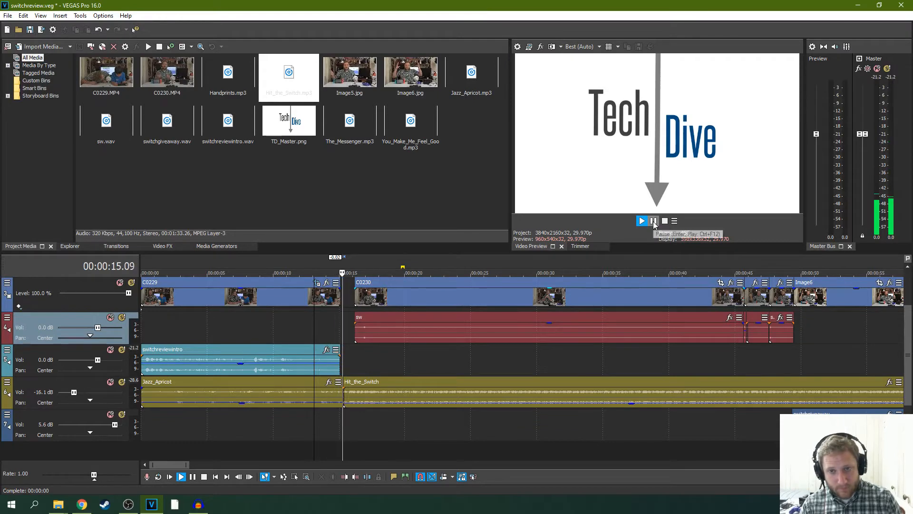
pyautogui.click(654, 221)
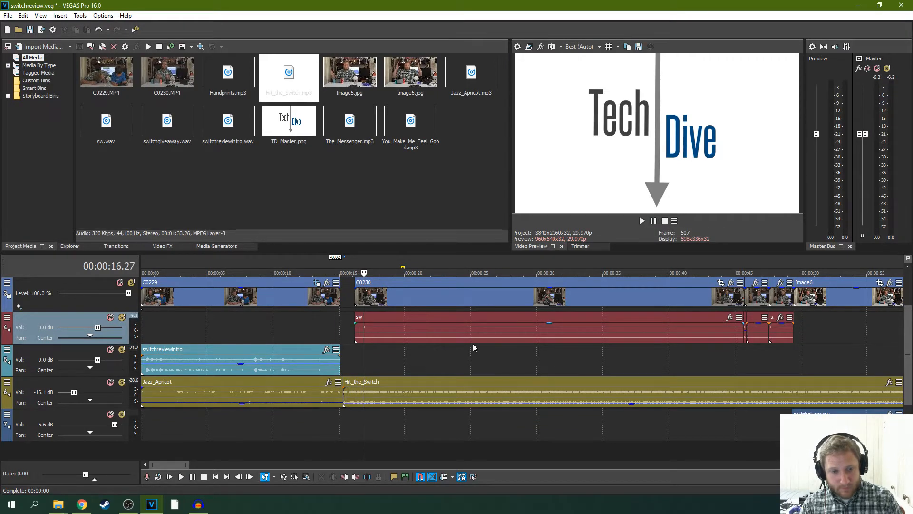
pyautogui.scroll(3, 444, 356)
pyautogui.click(486, 380)
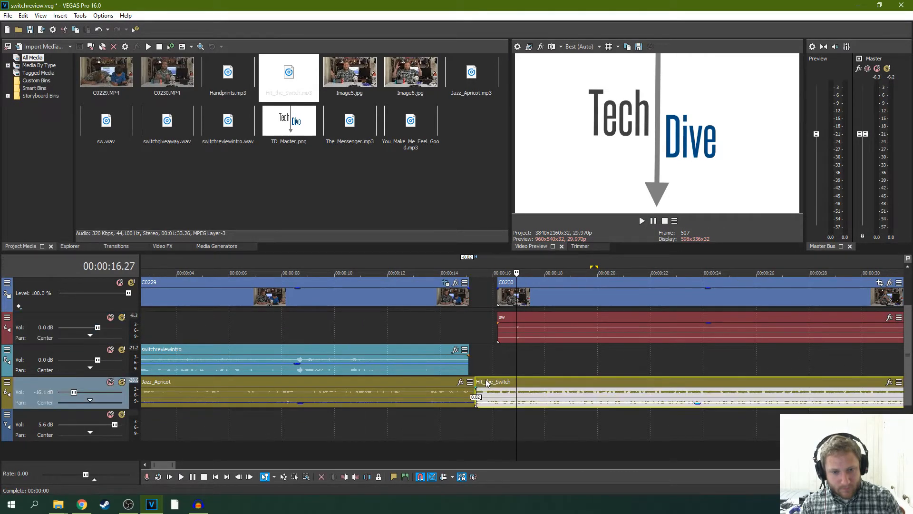
pyautogui.click(417, 326)
pyautogui.press('space')
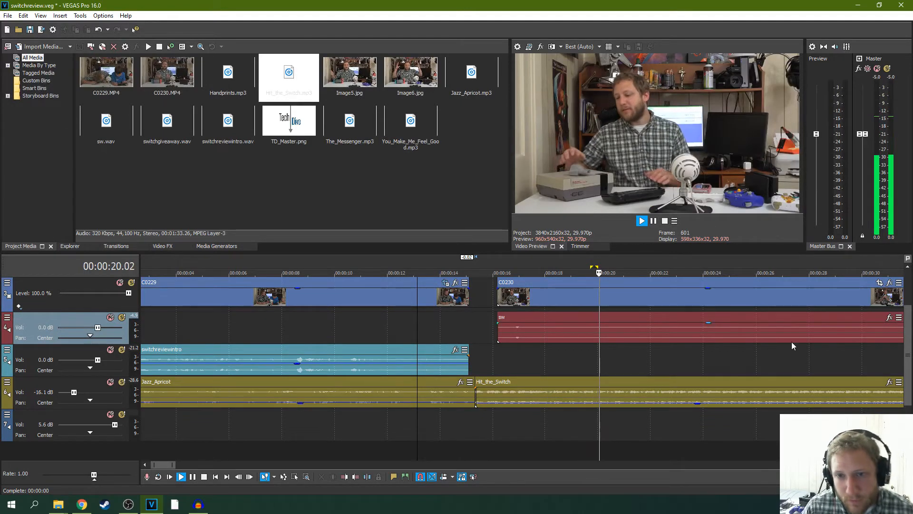
# - Lower the event gain of Hit_the_Switch slightly and replay the passage into the C0230 clip
pyautogui.scroll(-4, 686, 375)
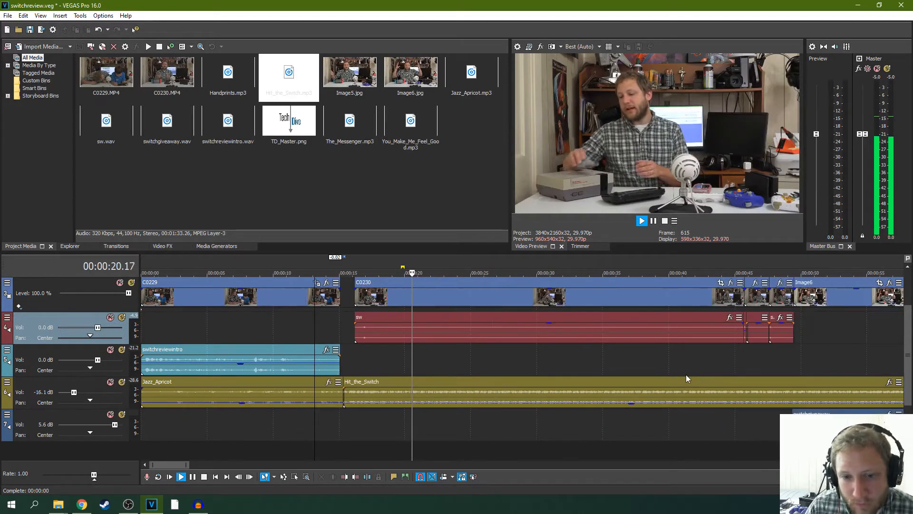
pyautogui.click(631, 405)
pyautogui.moveTo(630, 404); pyautogui.dragTo(630, 406)
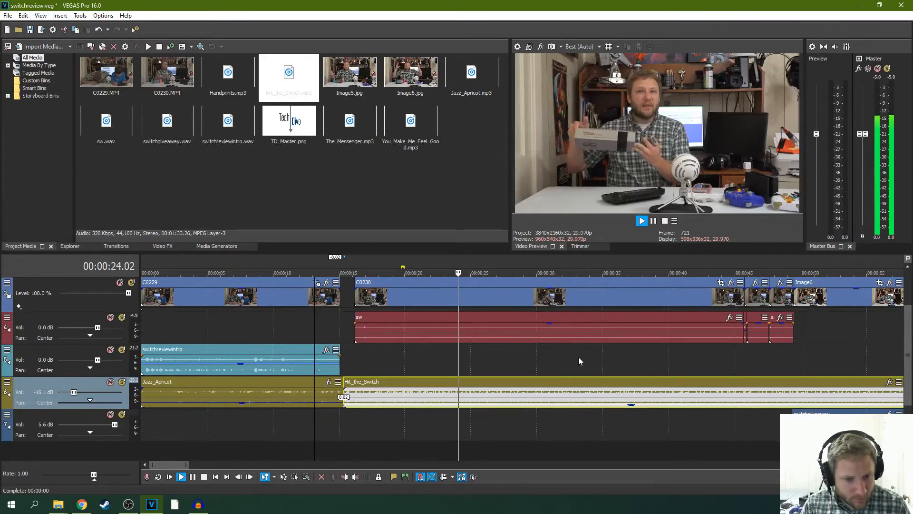
pyautogui.press('space')
pyautogui.press('space')
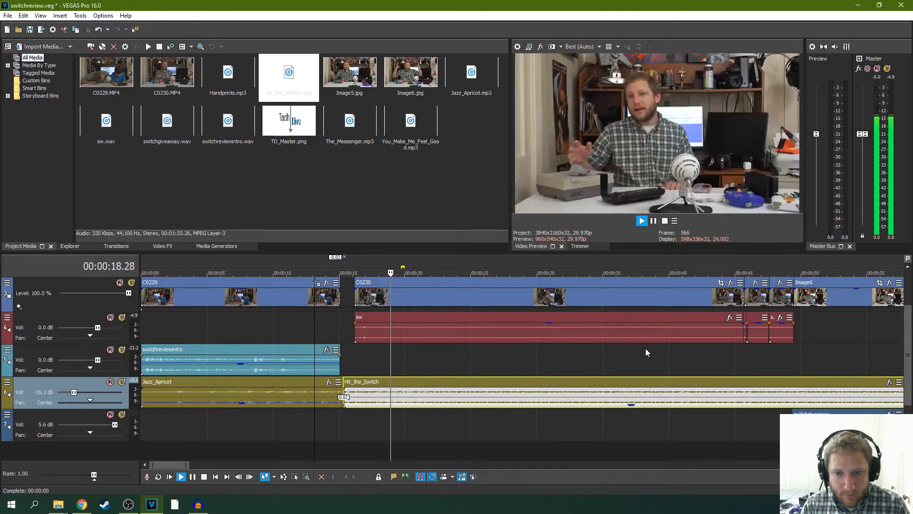
# - Trim about 19 frames off the end of the TD_Master logo in two passes and play back the following C0230 footage
pyautogui.moveTo(909, 343); pyautogui.dragTo(909, 308)
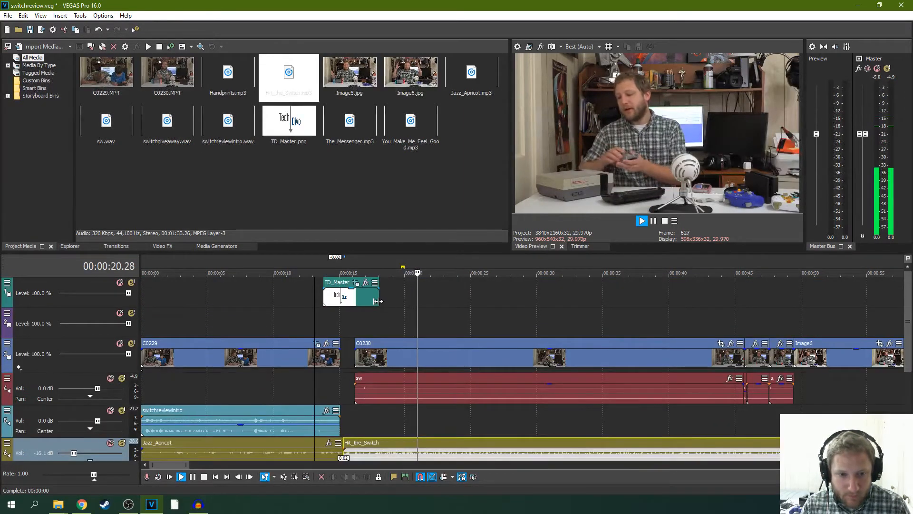
pyautogui.moveTo(379, 301); pyautogui.dragTo(373, 301)
pyautogui.press('space')
pyautogui.click(352, 321)
pyautogui.press('space')
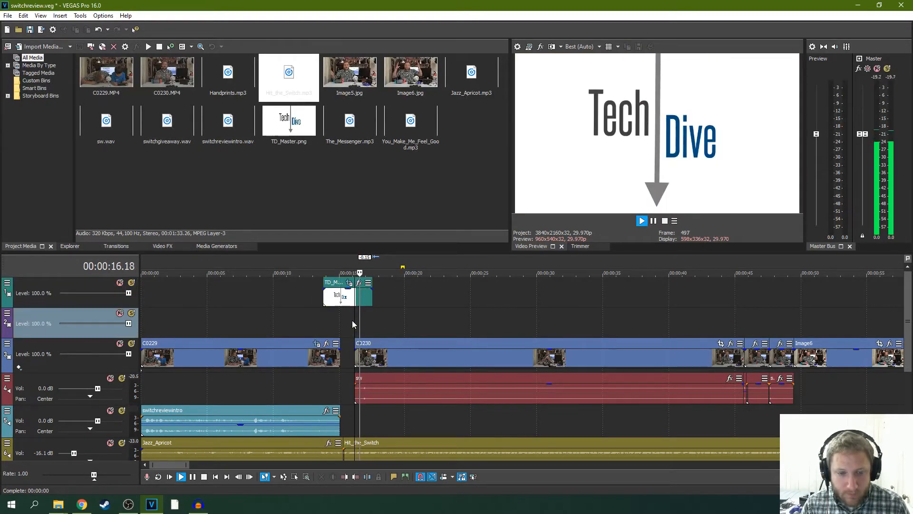
pyautogui.moveTo(370, 299); pyautogui.dragTo(367, 303)
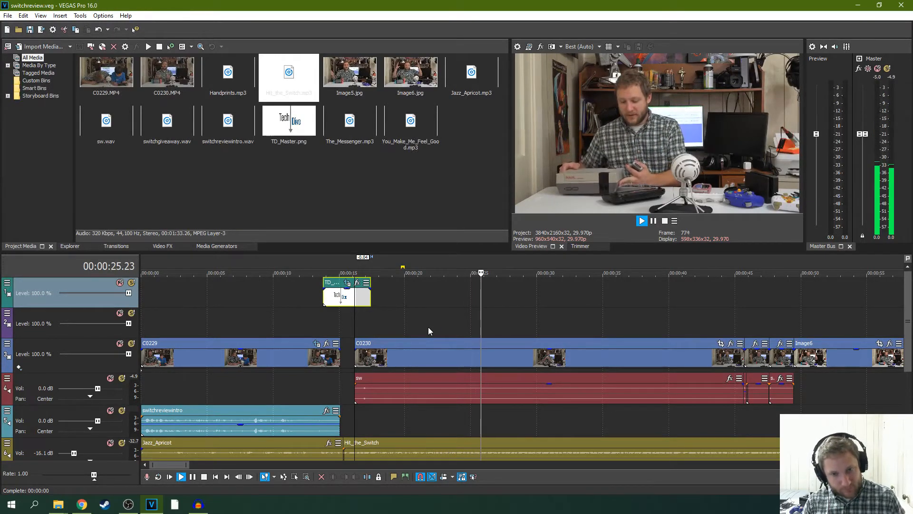
pyautogui.scroll(-2, 563, 321)
pyautogui.scroll(-1, 563, 321)
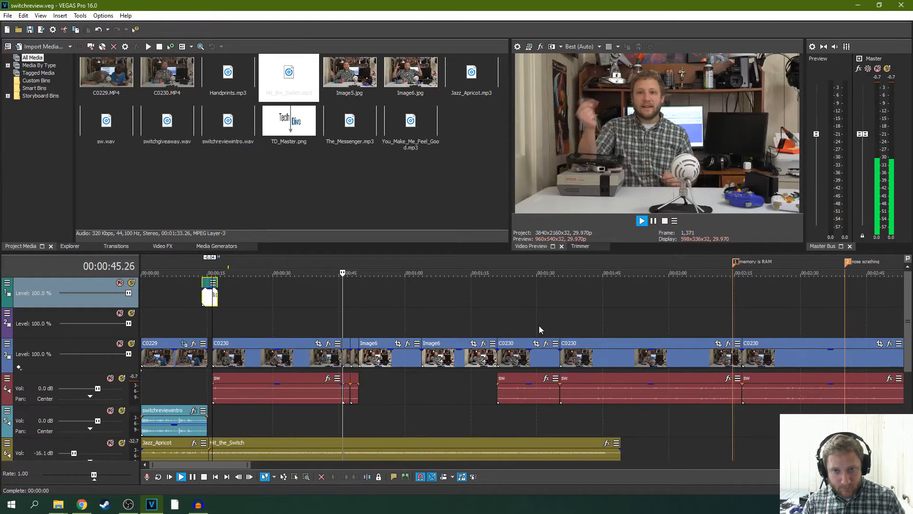
# - Play back the end of the C0230 footage and the start of the first Image6 giveaway clip
pyautogui.click(654, 221)
pyautogui.click(654, 221)
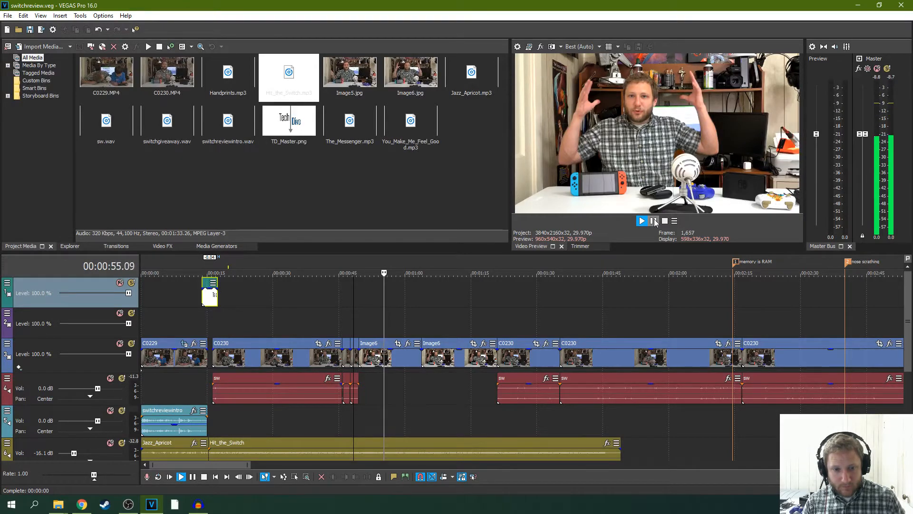
pyautogui.click(654, 221)
# - Try to split Hit_the_Switch at the start of the second Image6 clip and move the remainder past the switchgiveaway audio
pyautogui.scroll(-3, 626, 364)
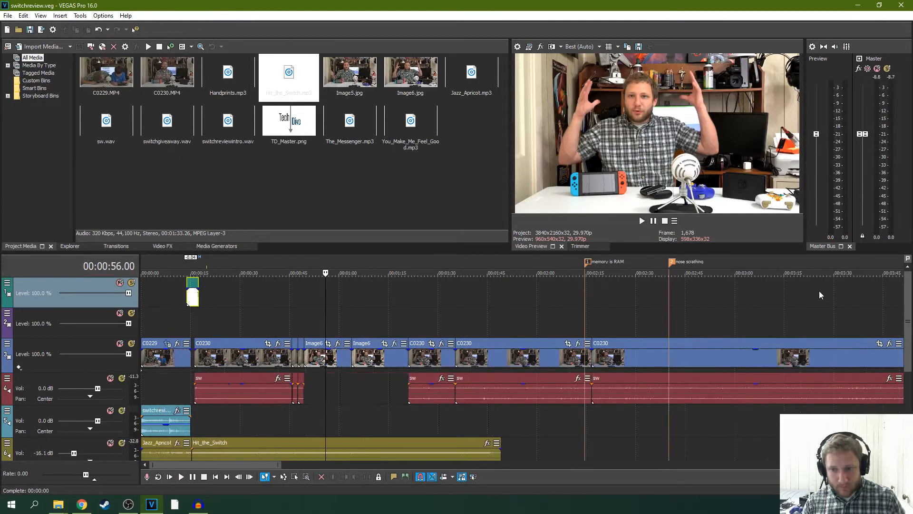
pyautogui.moveTo(906, 301); pyautogui.dragTo(906, 334)
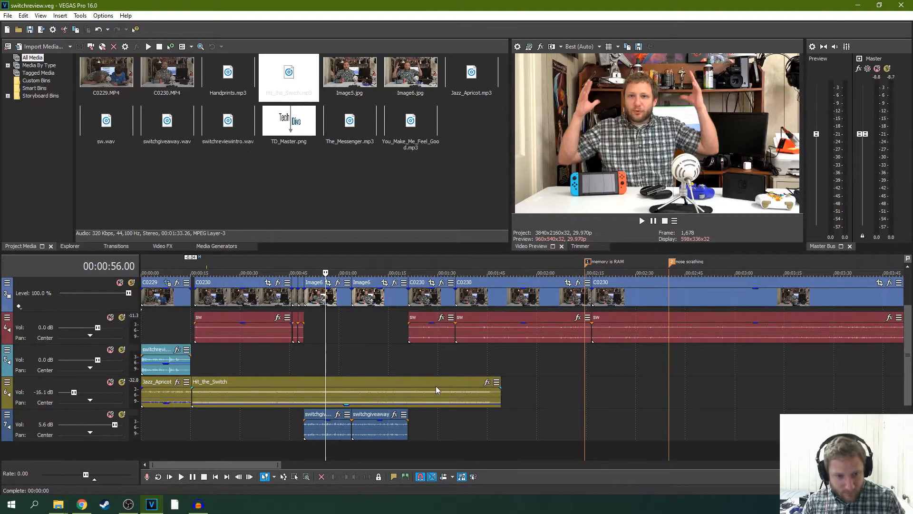
pyautogui.click(351, 367)
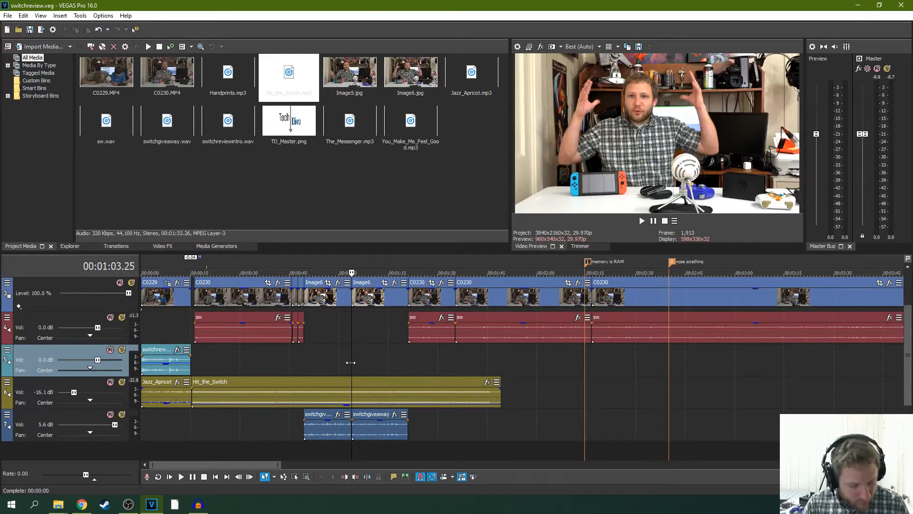
pyautogui.moveTo(372, 383); pyautogui.dragTo(432, 384)
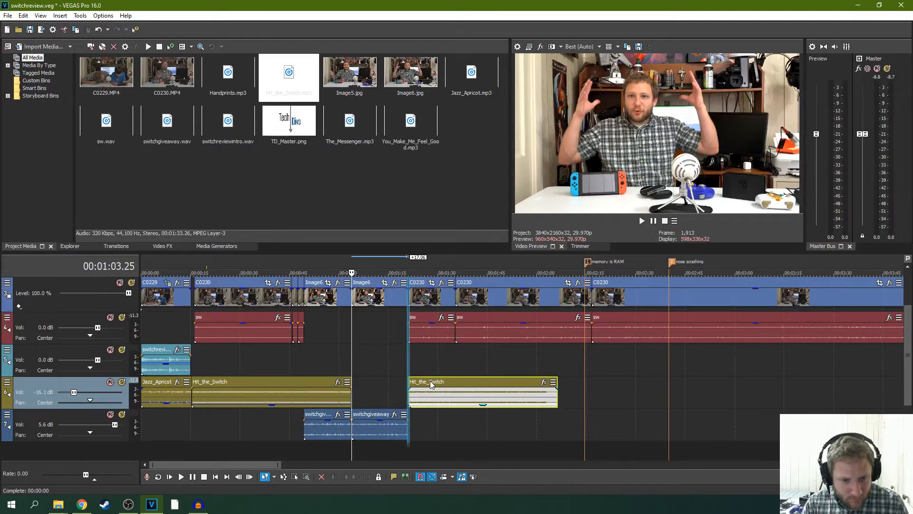
pyautogui.hotkey('ctrl', 'z')
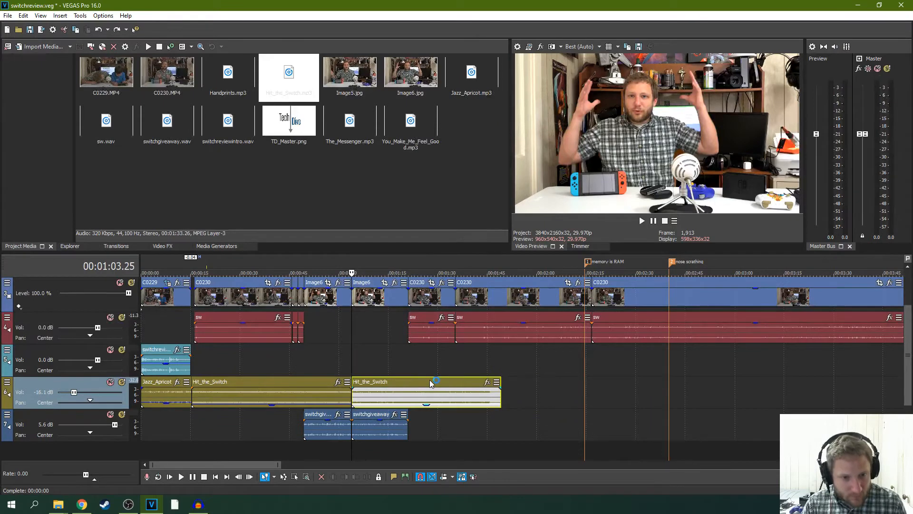
pyautogui.click(347, 340)
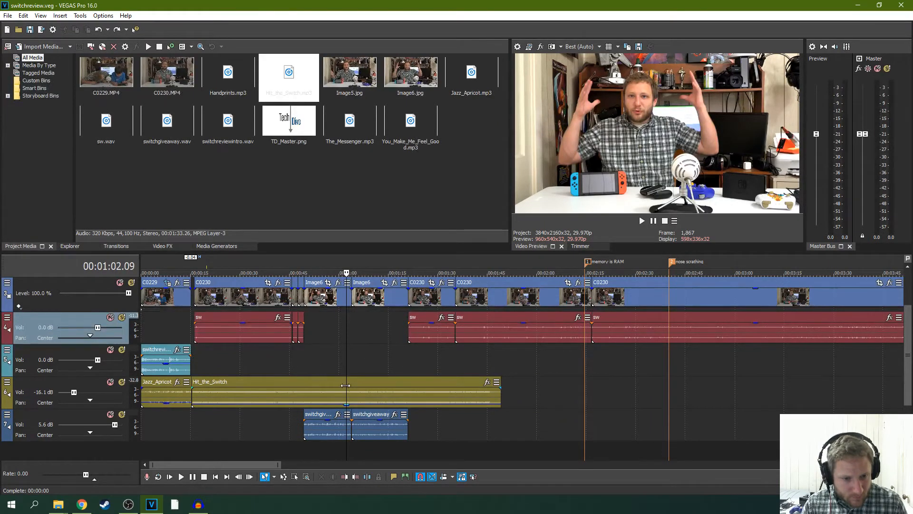
# - Split Hit_the_Switch at the start of the first Image6 clip and move the remainder to the end of the switchgiveaway audio
pyautogui.click(303, 365)
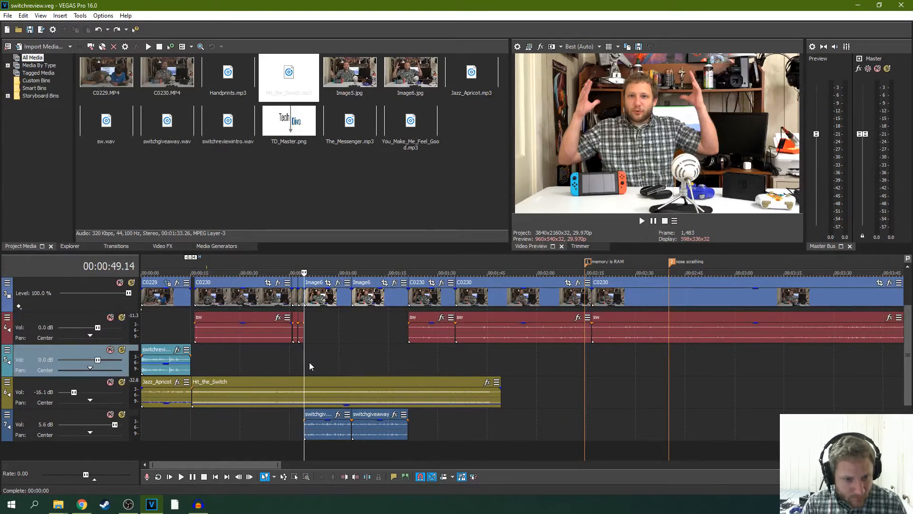
pyautogui.press('s')
pyautogui.moveTo(330, 382); pyautogui.dragTo(434, 381)
# - Play back the giveaway segment without music from just before the gap and on into the following C0230 footage
pyautogui.click(290, 358)
pyautogui.press('space')
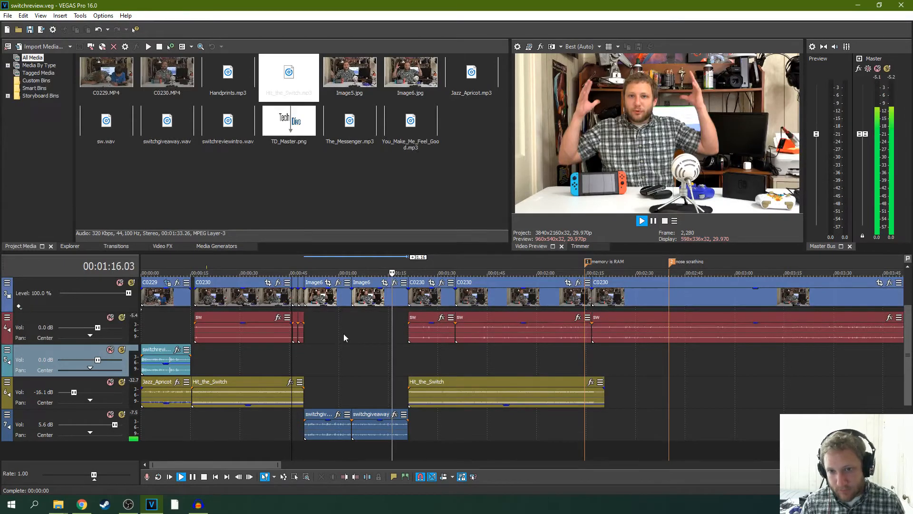
pyautogui.click(655, 221)
pyautogui.click(318, 370)
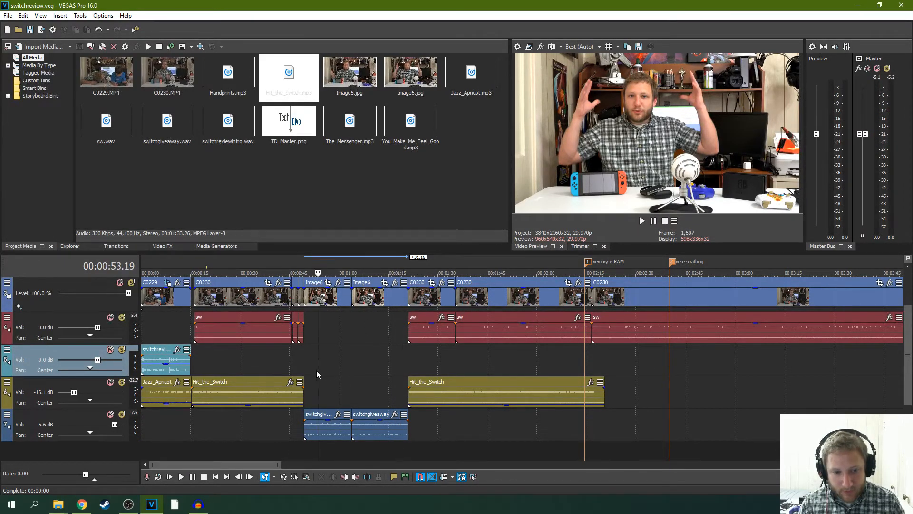
pyautogui.click(313, 367)
pyautogui.click(642, 222)
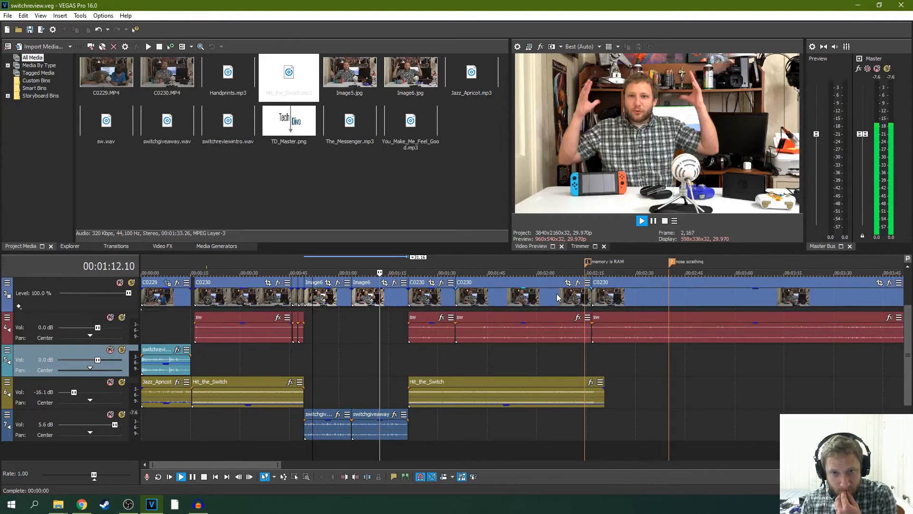
pyautogui.click(655, 223)
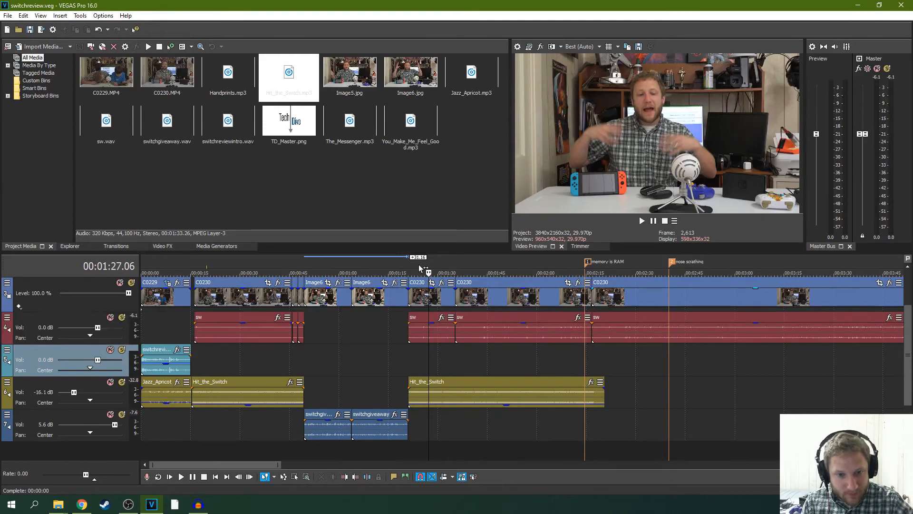
# - Select the time range from the project start to a few seconds into the C0230 clip that follows the giveaway segment
pyautogui.moveTo(420, 269); pyautogui.dragTo(123, 295)
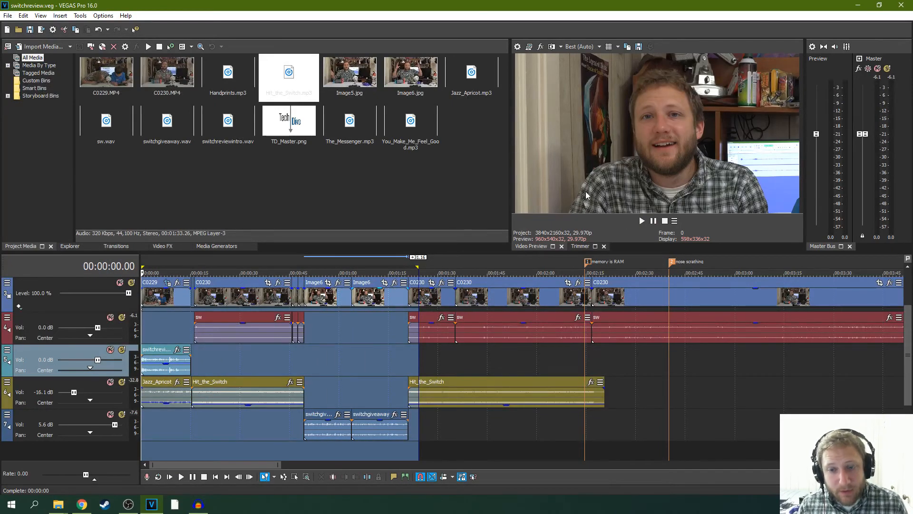
pyautogui.click(8, 16)
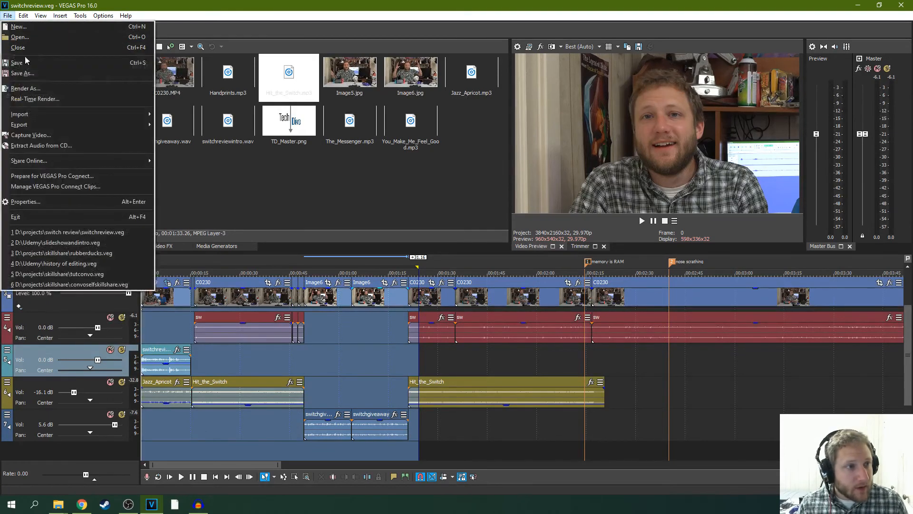
pyautogui.press('Escape')
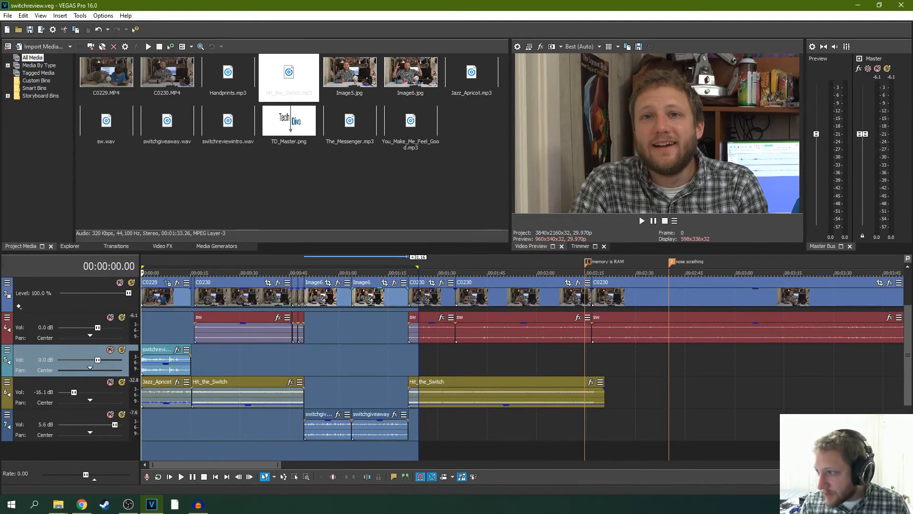